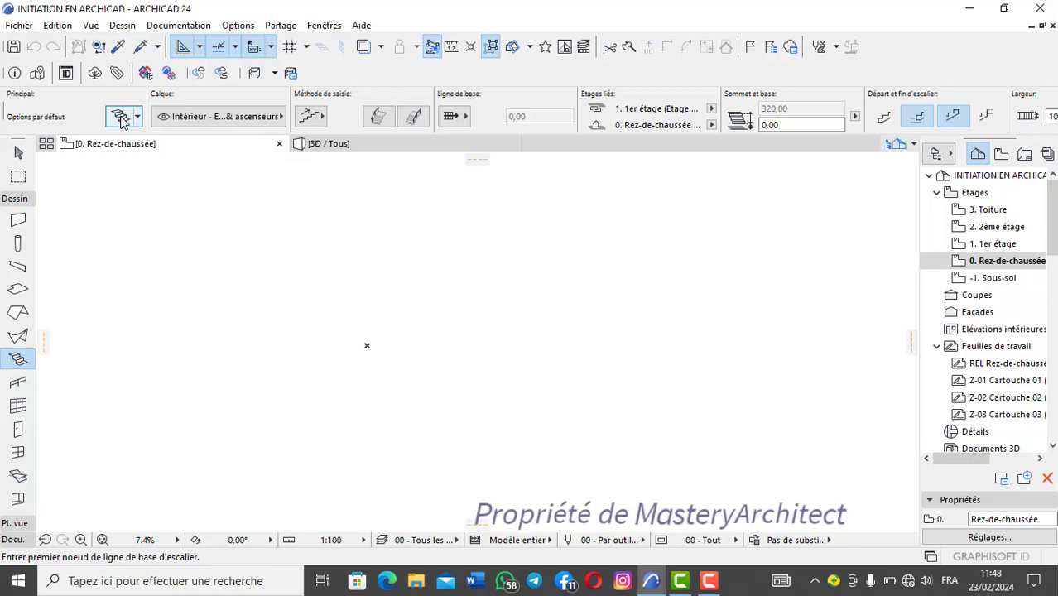
# Step: Open the default stair settings and look through the stair favourites, including 03 - Escalier en bois, without applying one
pyautogui.click(120, 117)
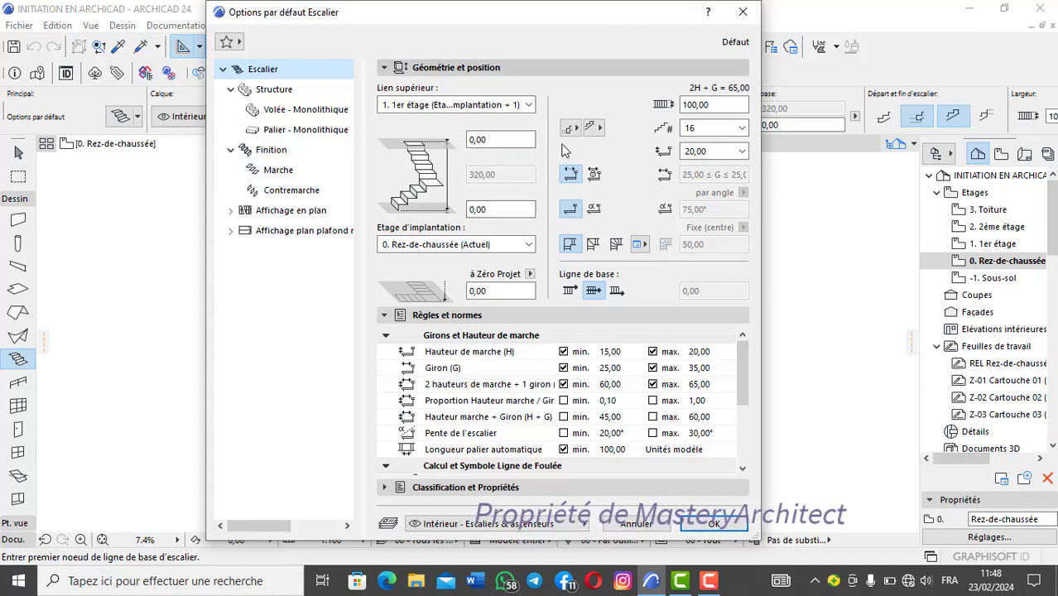
pyautogui.click(228, 42)
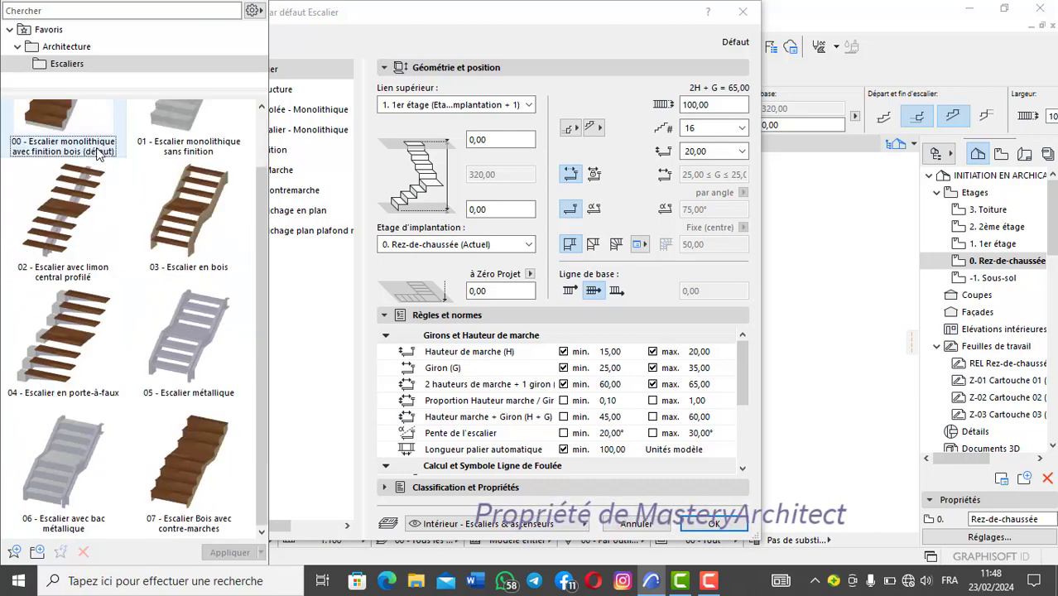
pyautogui.scroll(-1, 165, 173)
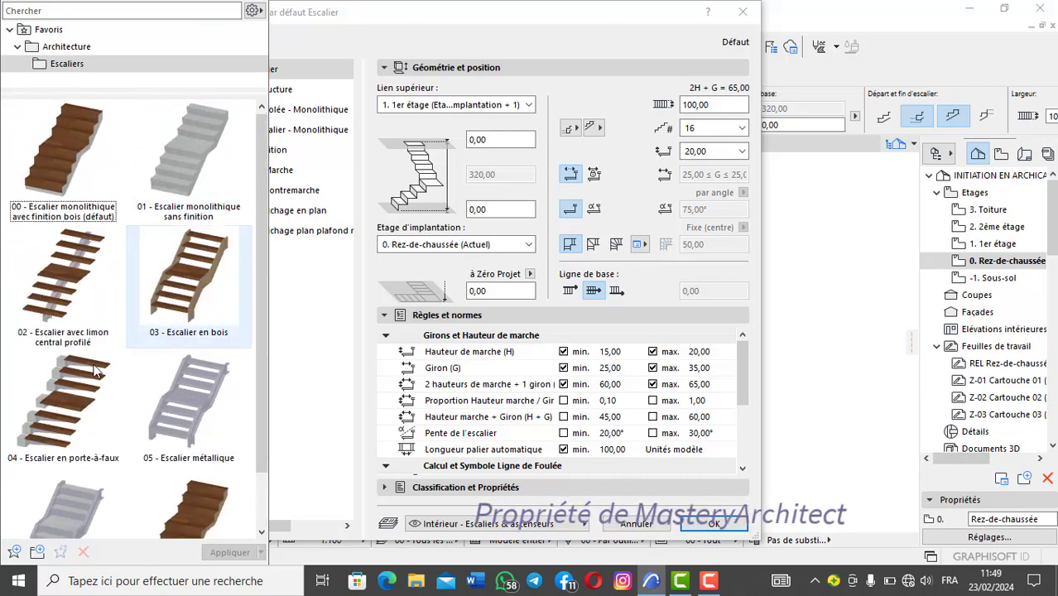
pyautogui.click(165, 238)
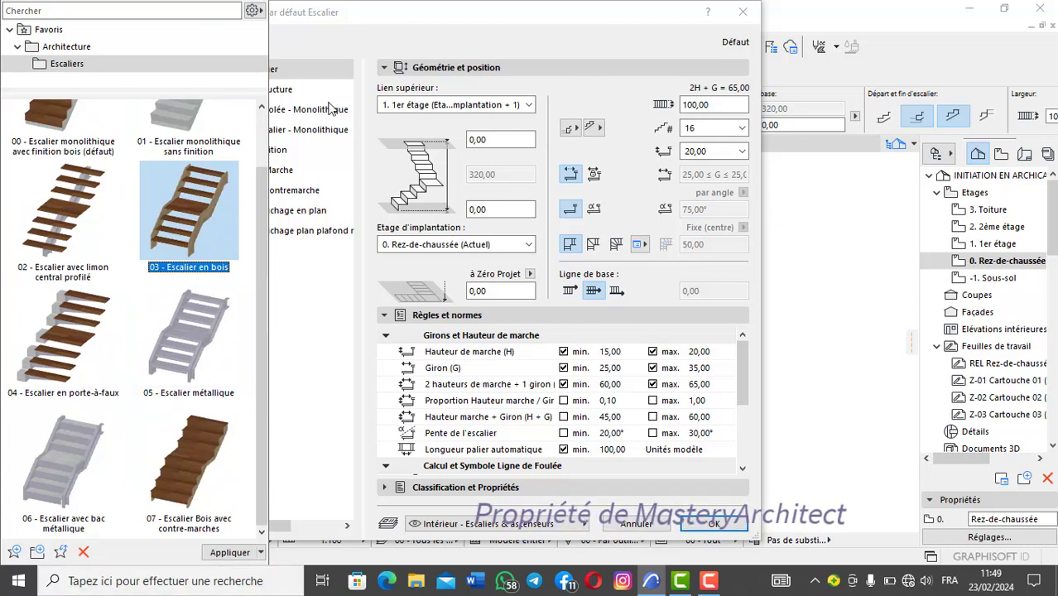
pyautogui.click(301, 25)
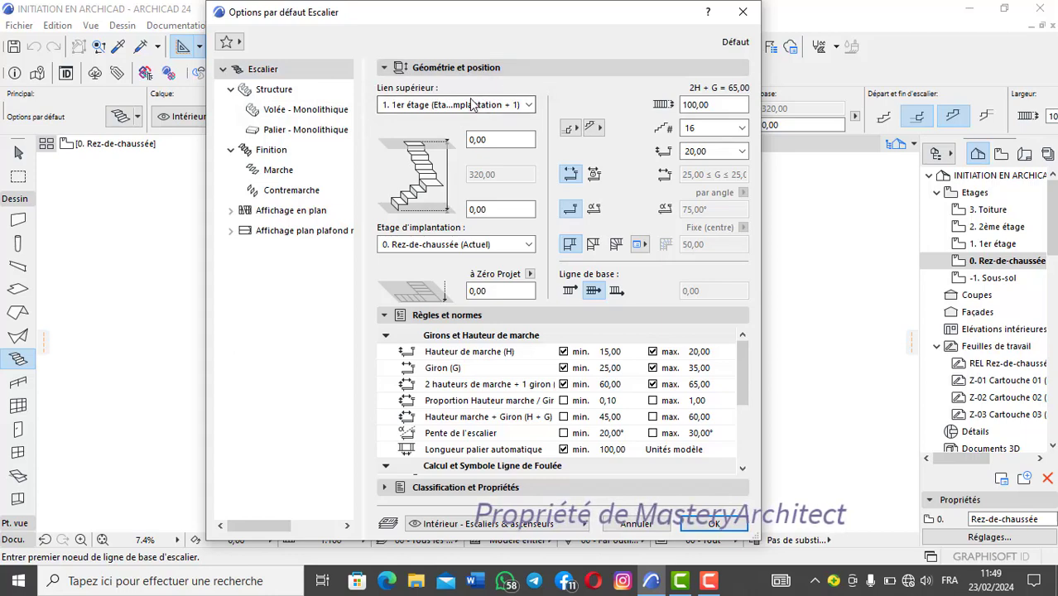
# Step: Set the stair's upper link to Non lié and keep 0. Rez-de-chaussée as its home storey
pyautogui.click(528, 105)
pyautogui.click(528, 105)
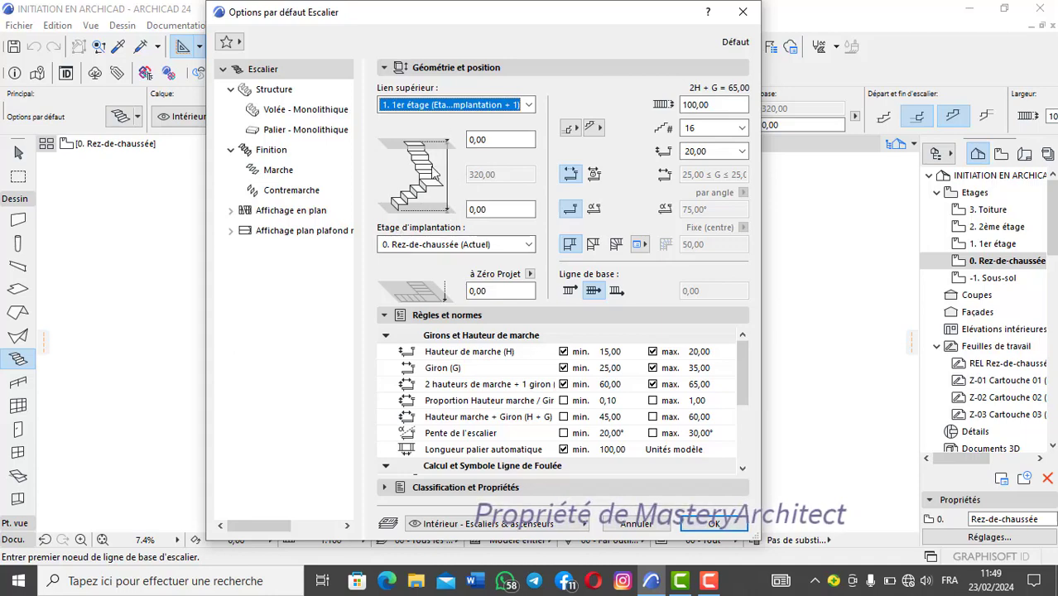
pyautogui.click(520, 105)
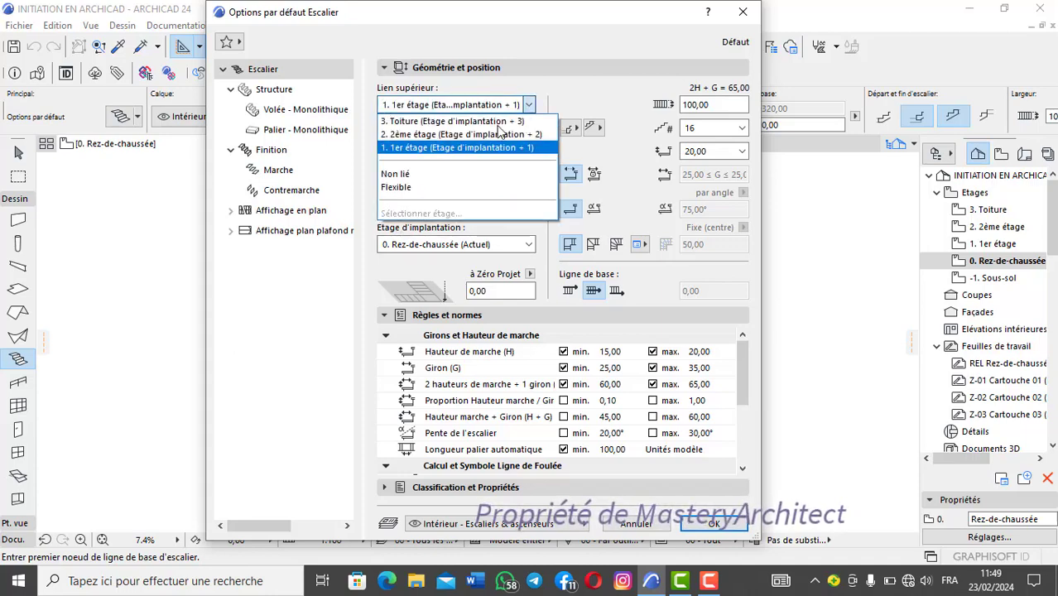
pyautogui.click(429, 172)
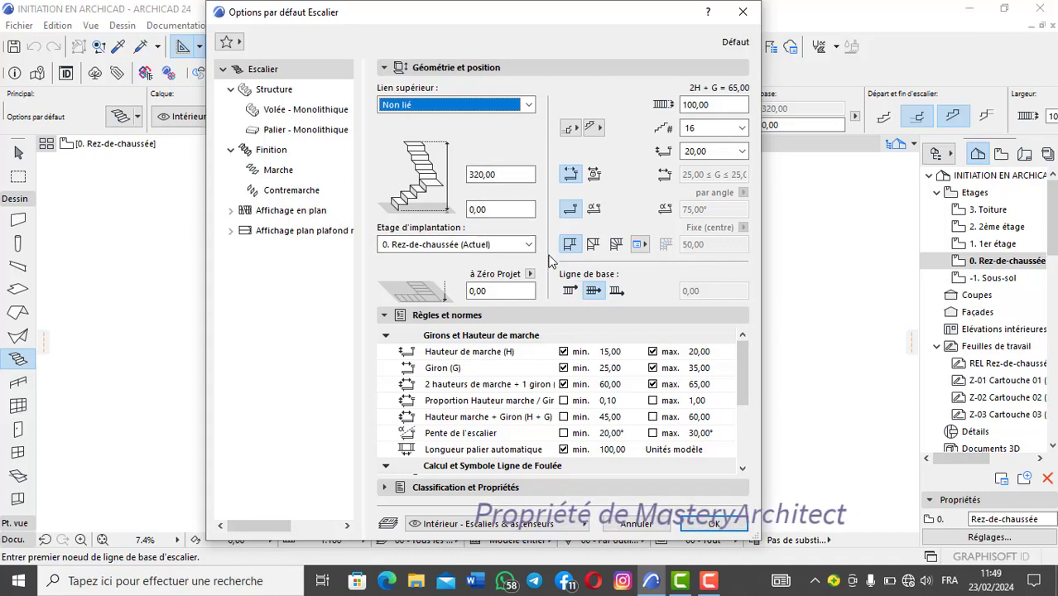
pyautogui.click(522, 244)
pyautogui.click(507, 245)
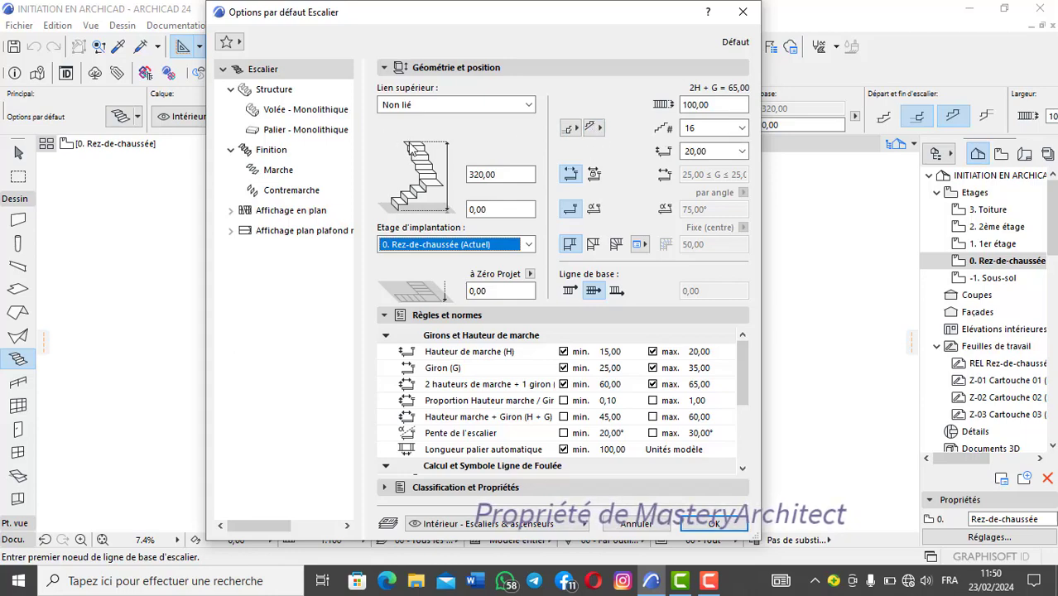
# Step: Try the stair with Commencer par marche at its start and Terminer par contremarche at its end
pyautogui.click(577, 130)
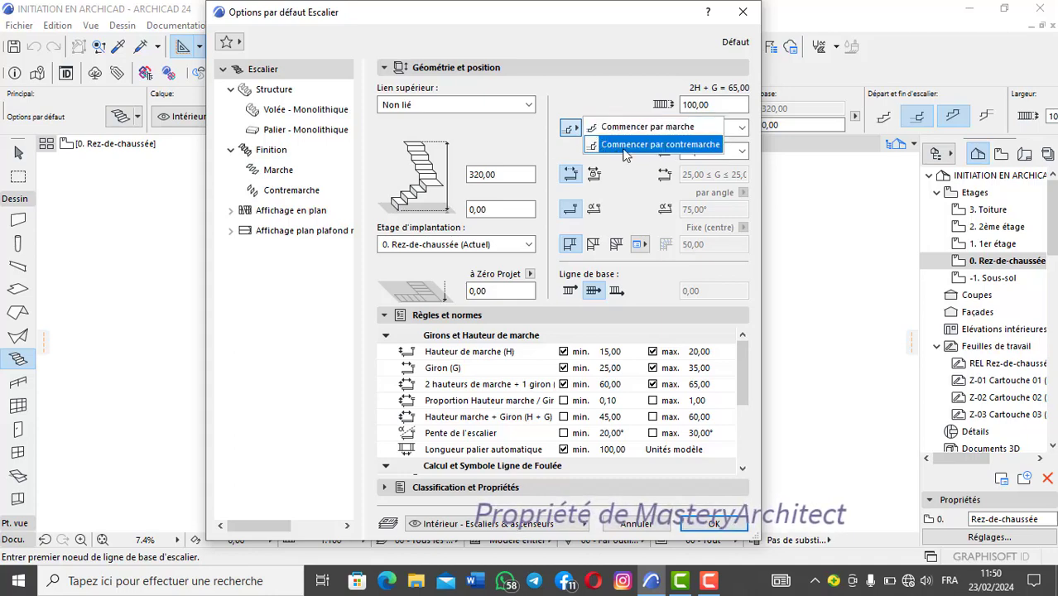
pyautogui.click(646, 127)
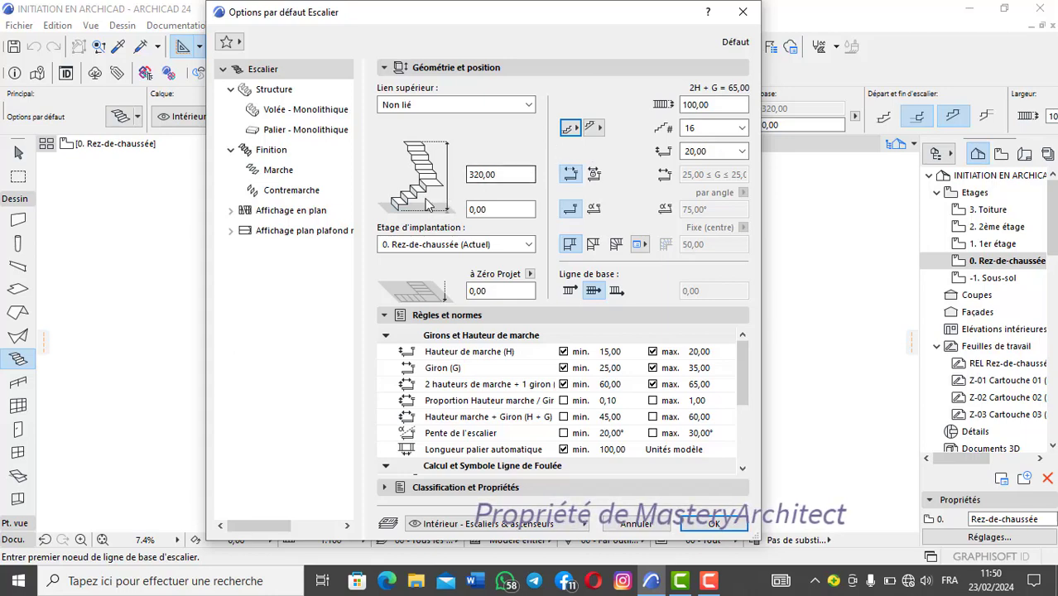
pyautogui.click(572, 128)
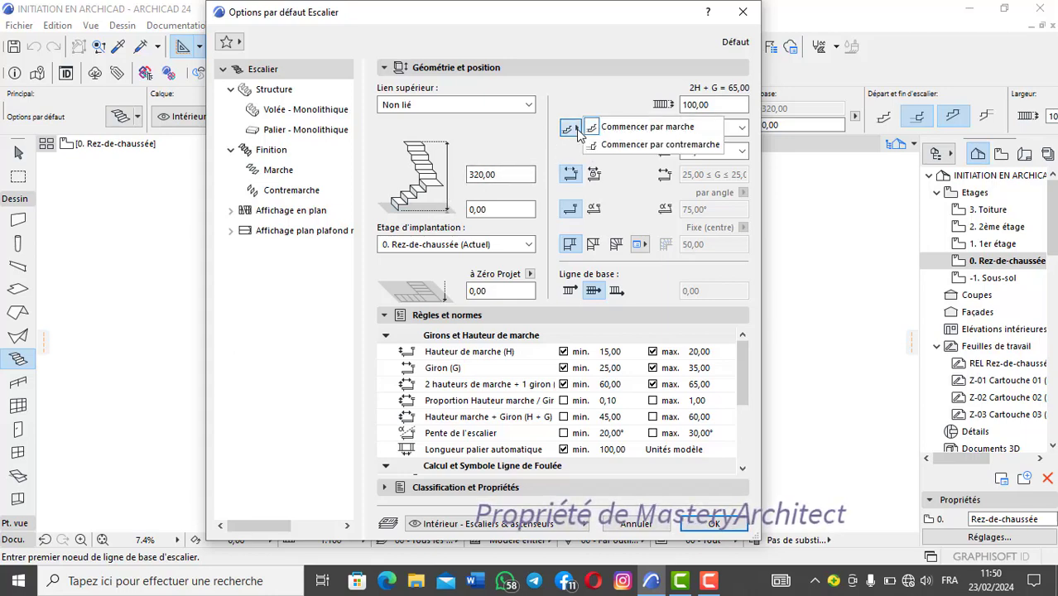
pyautogui.click(641, 129)
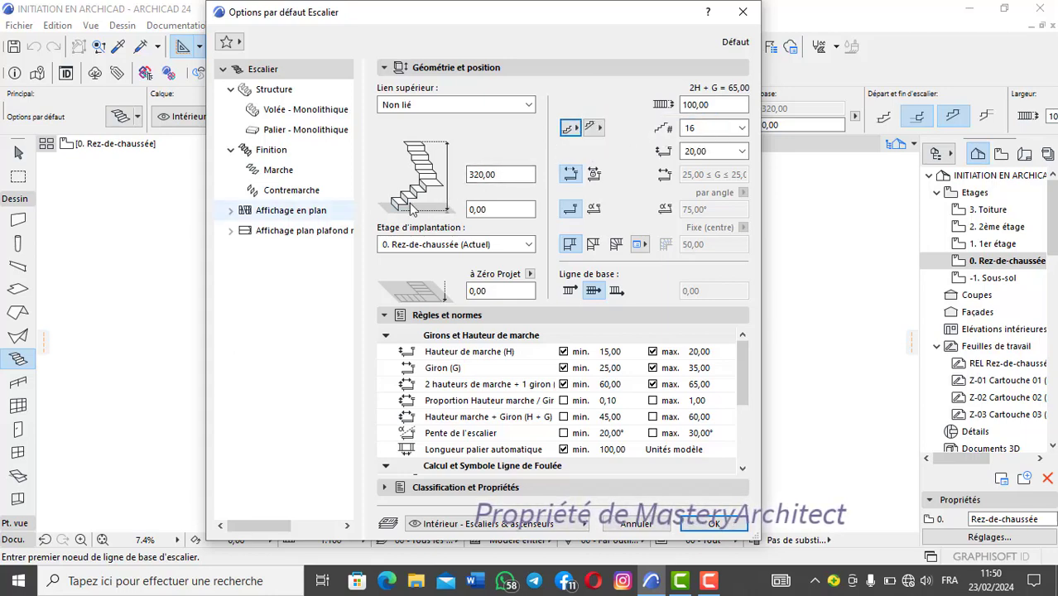
pyautogui.click(593, 129)
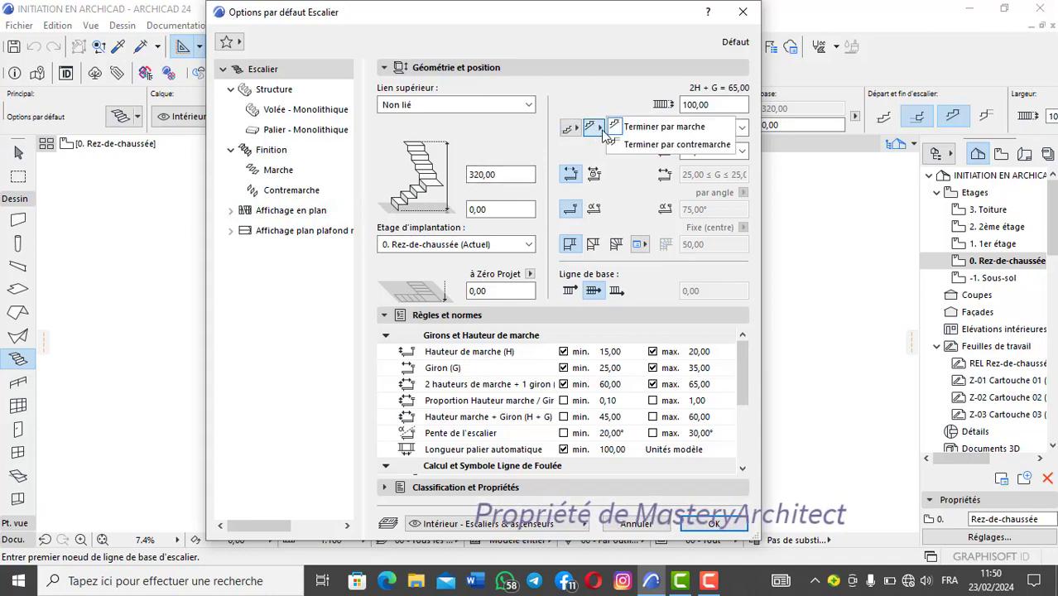
pyautogui.click(650, 145)
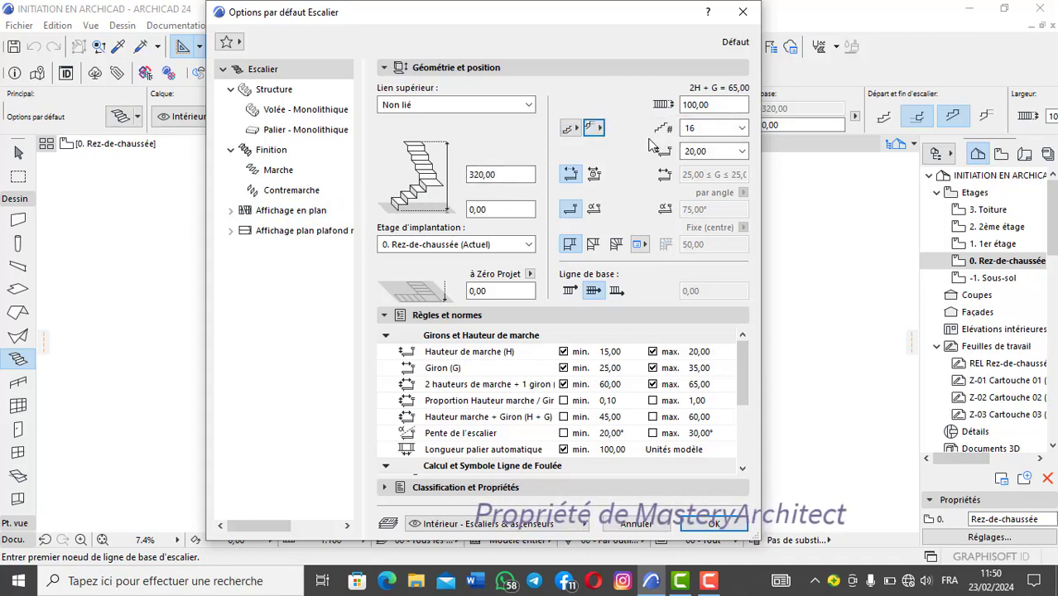
# Step: Set the stair to start with a riser (Commencer par contremarche) and end with a tread (Terminer par marche)
pyautogui.click(575, 129)
pyautogui.click(630, 145)
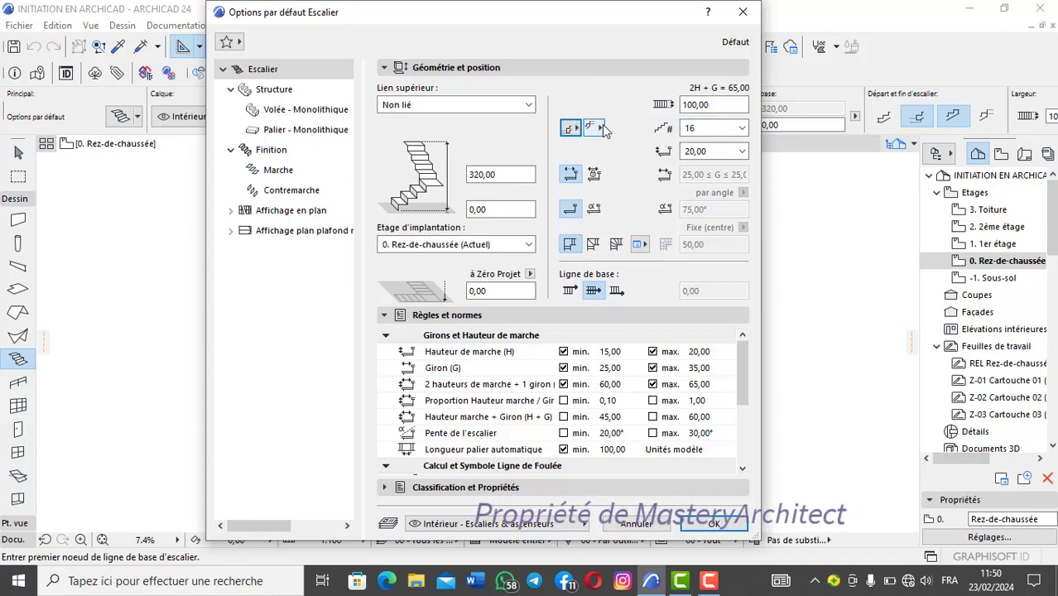
pyautogui.click(592, 128)
pyautogui.click(654, 127)
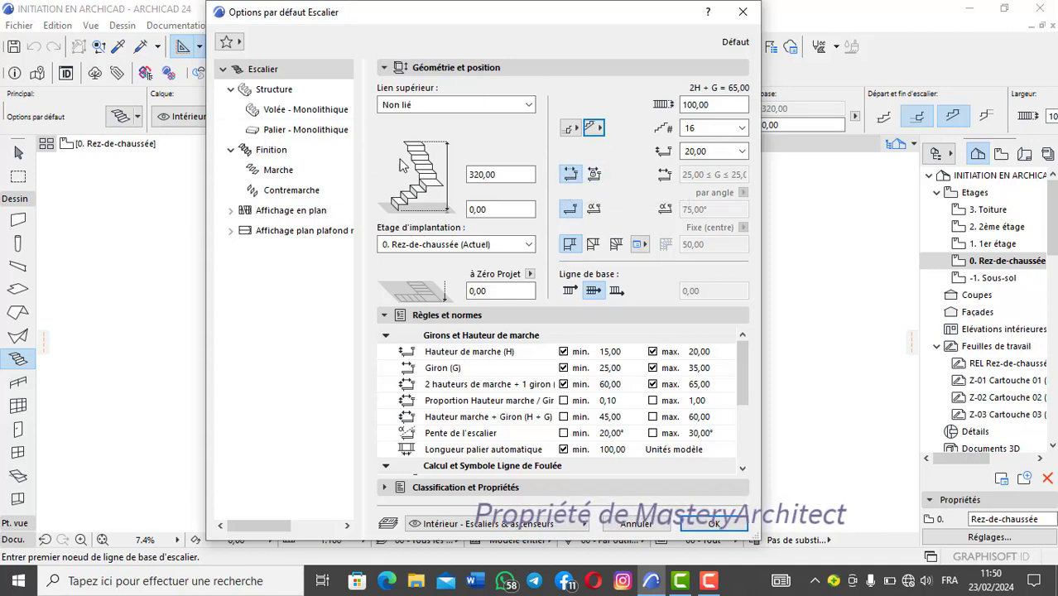
# Step: Try the locked going and the angled riser, then restore the flexible going and straight riser, keeping the centred baseline
pyautogui.click(594, 175)
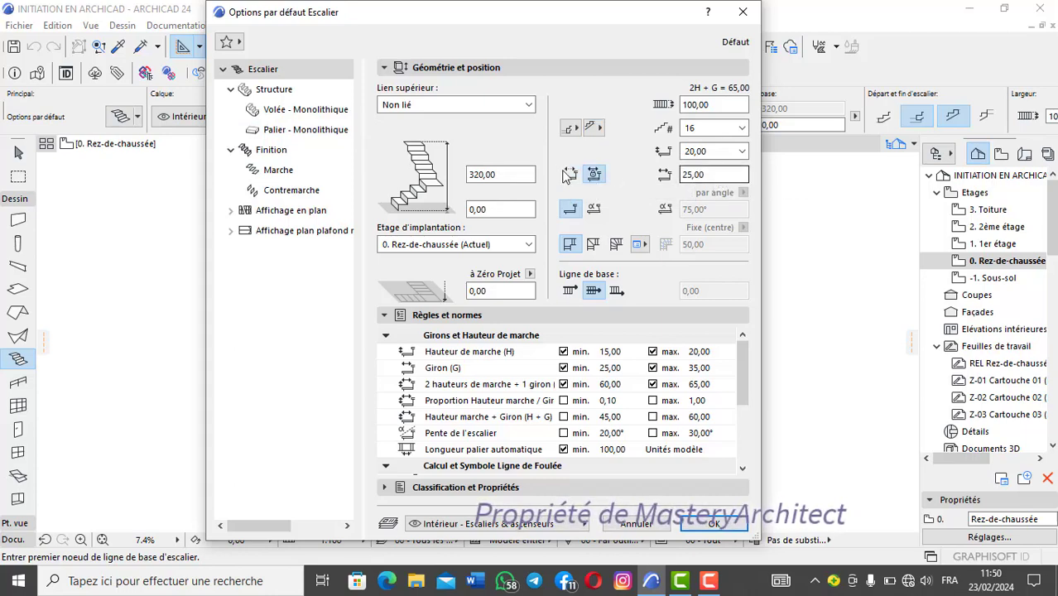
pyautogui.click(572, 176)
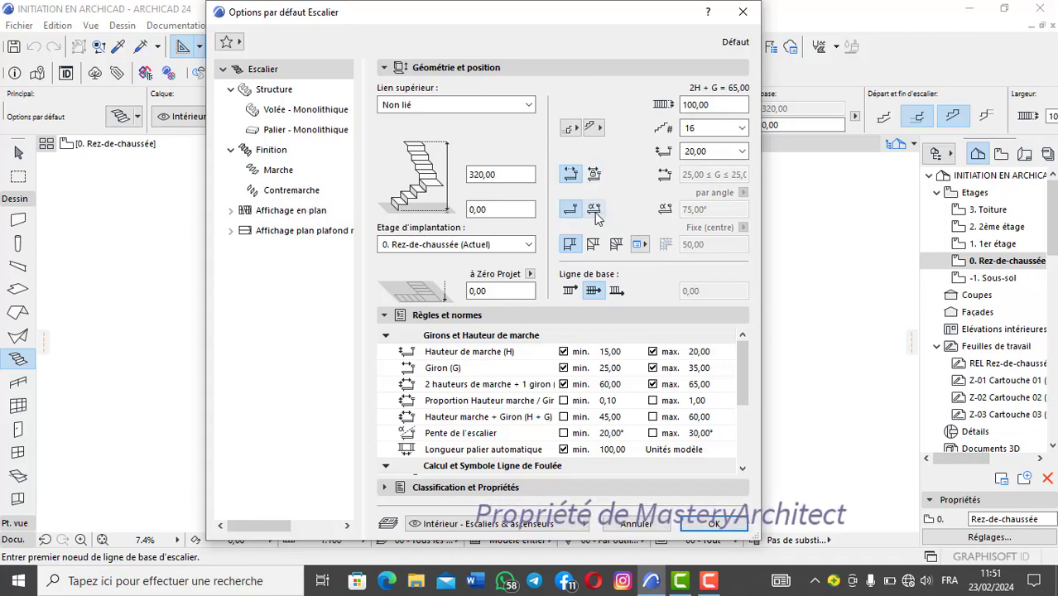
pyautogui.click(594, 209)
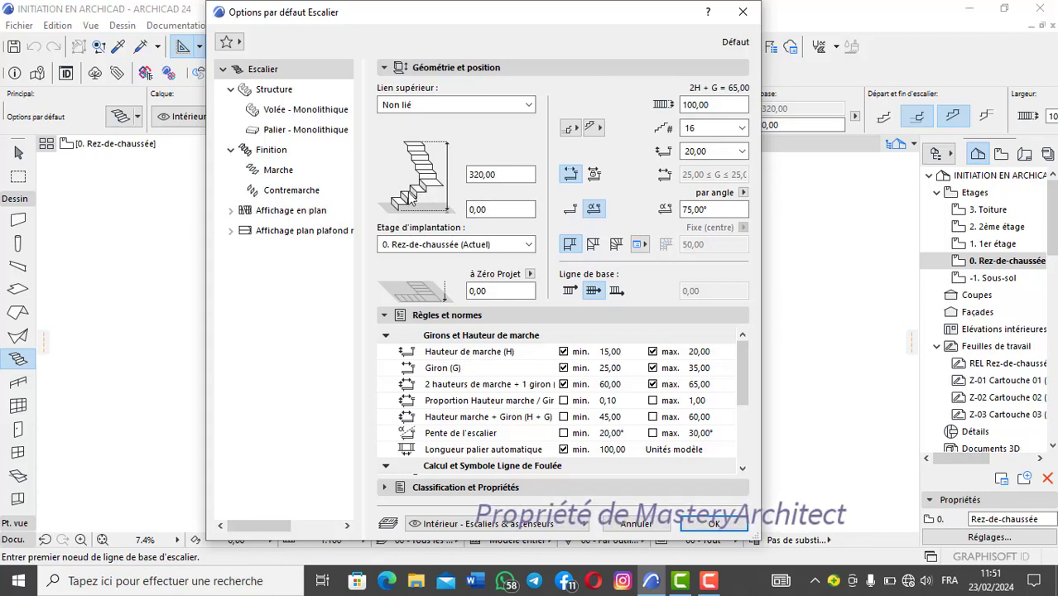
pyautogui.click(571, 209)
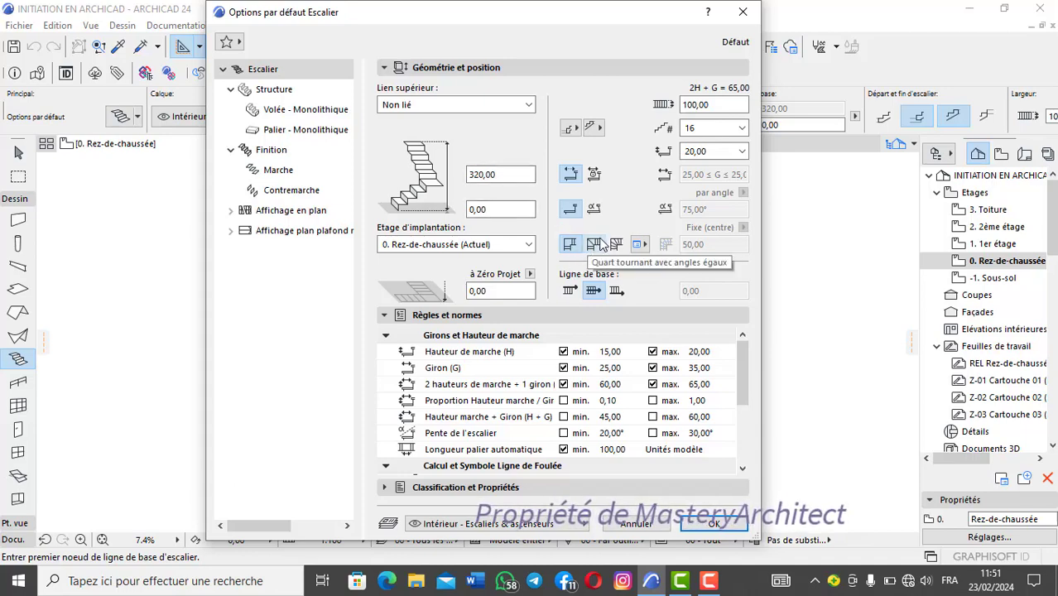
pyautogui.click(645, 247)
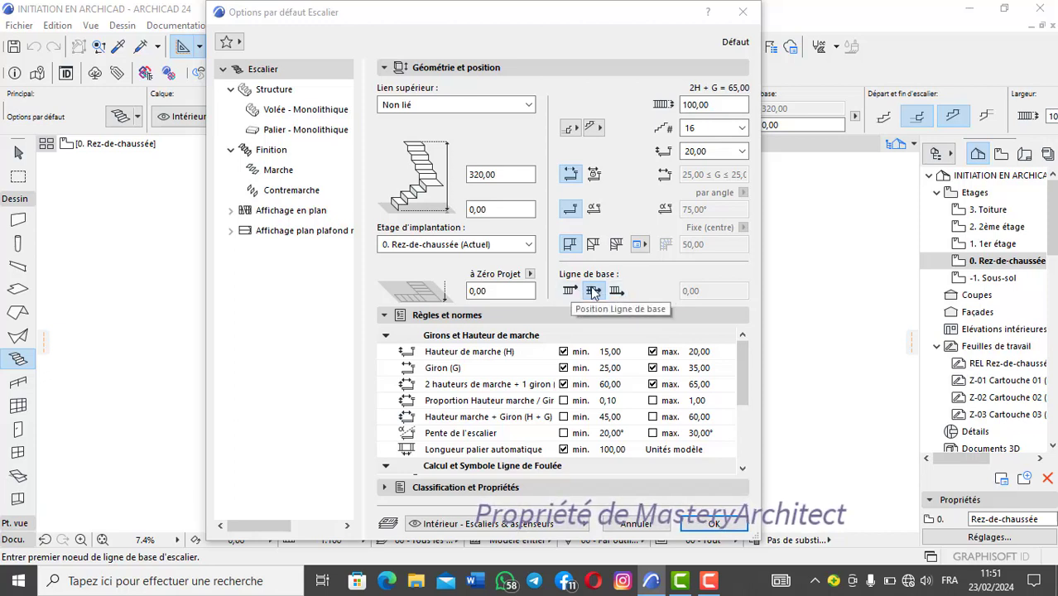
pyautogui.click(593, 291)
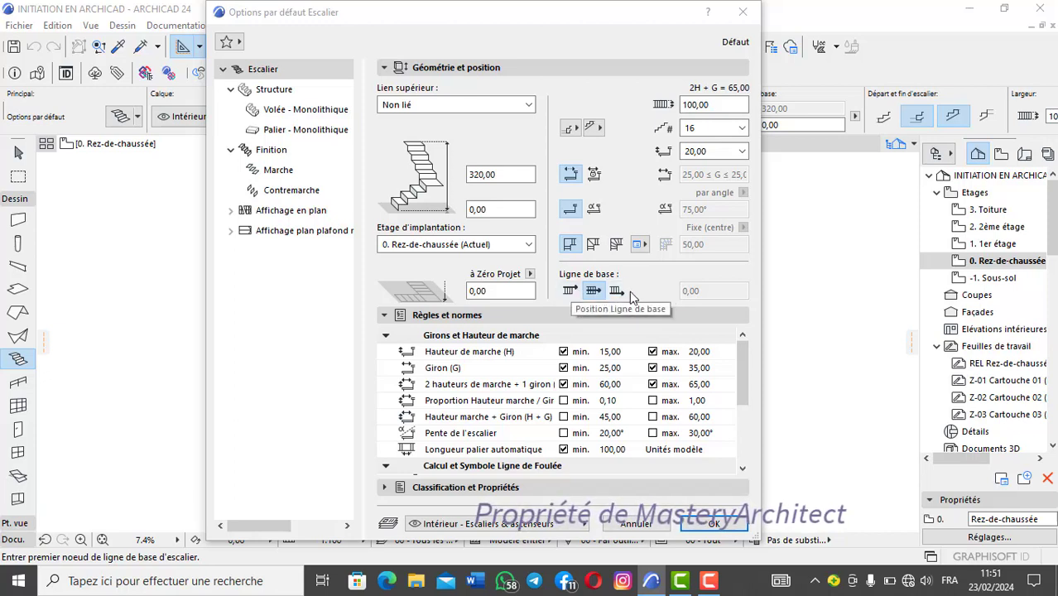
# Step: Examine the stair's Règles et normes limits, its Classification et Propriétés and the available layers
pyautogui.click(493, 316)
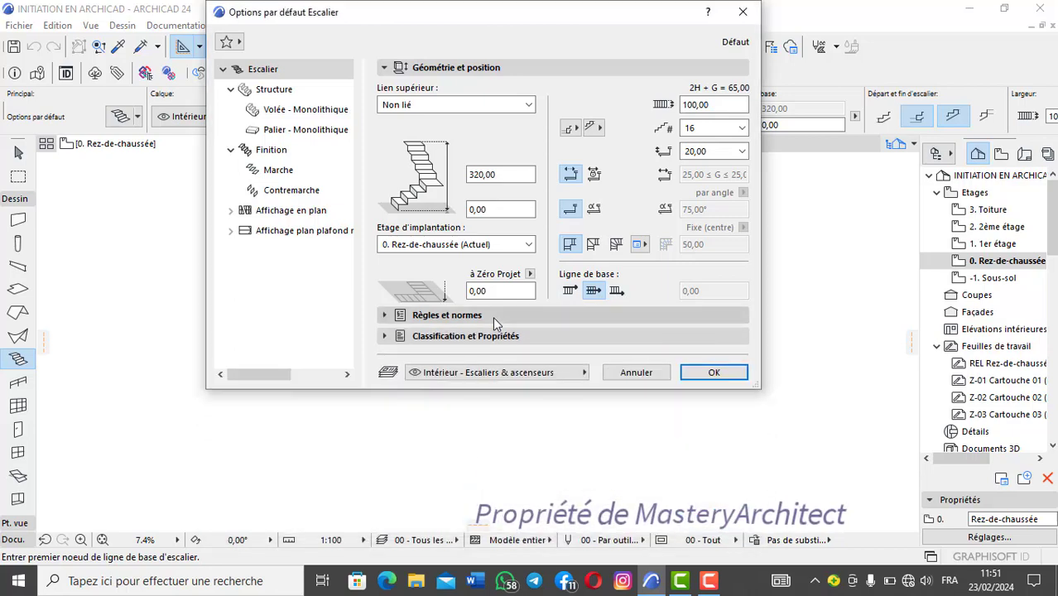
pyautogui.click(493, 316)
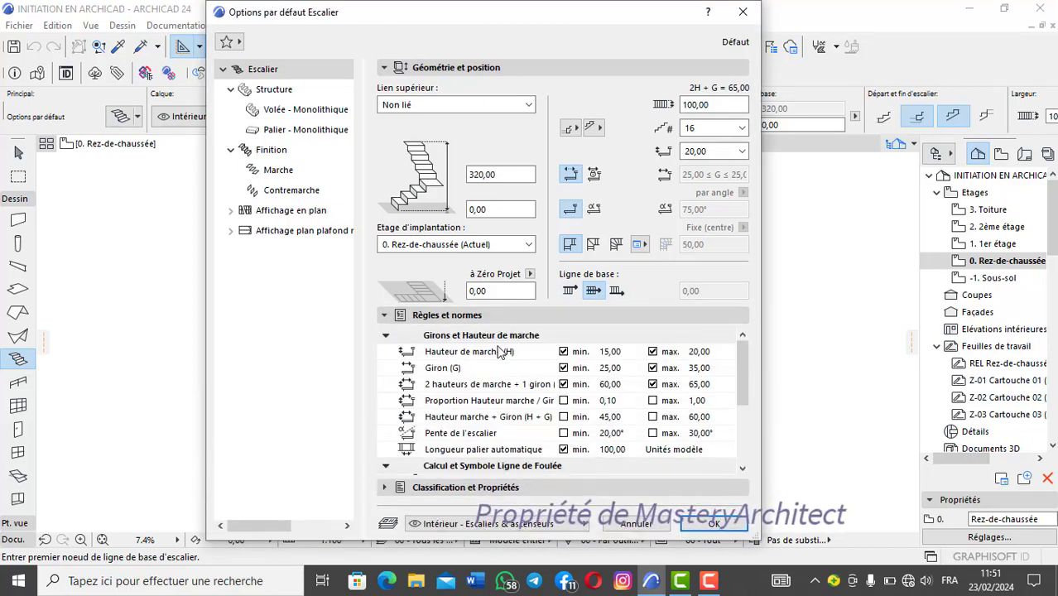
pyautogui.scroll(-3, 554, 389)
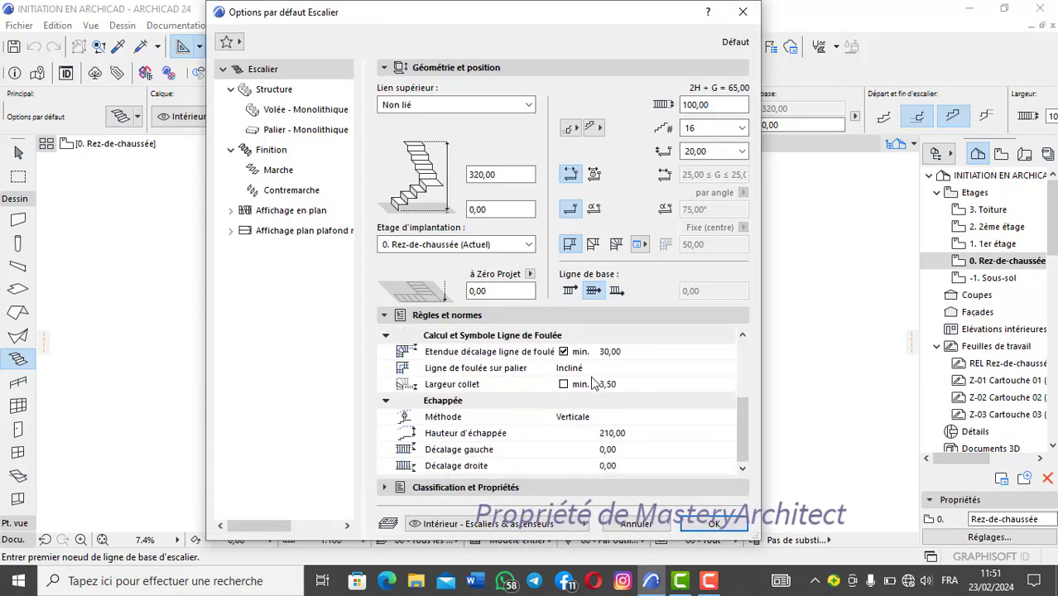
pyautogui.scroll(2, 507, 371)
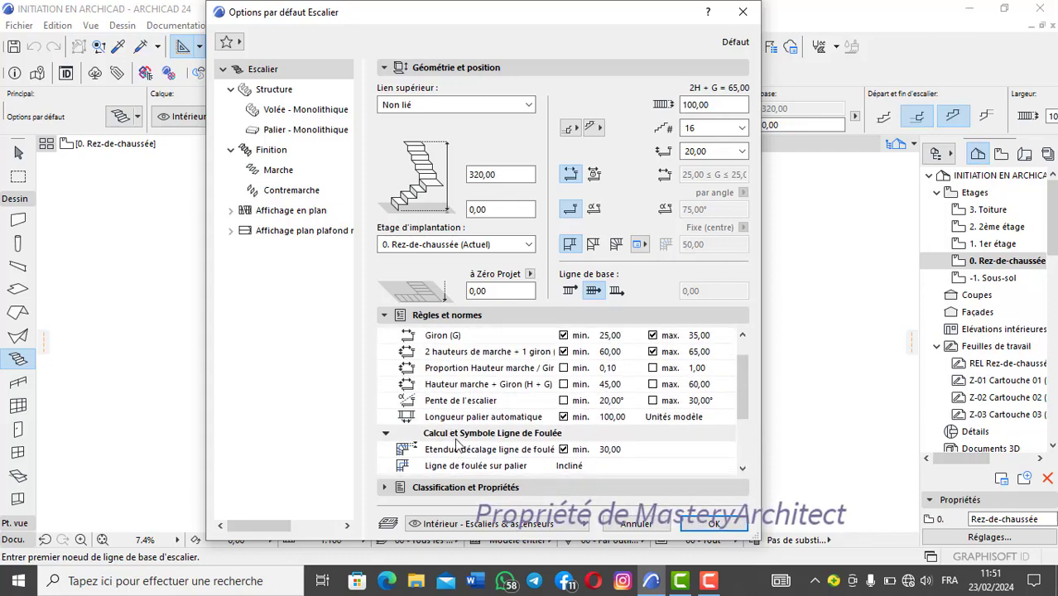
pyautogui.scroll(-3, 535, 426)
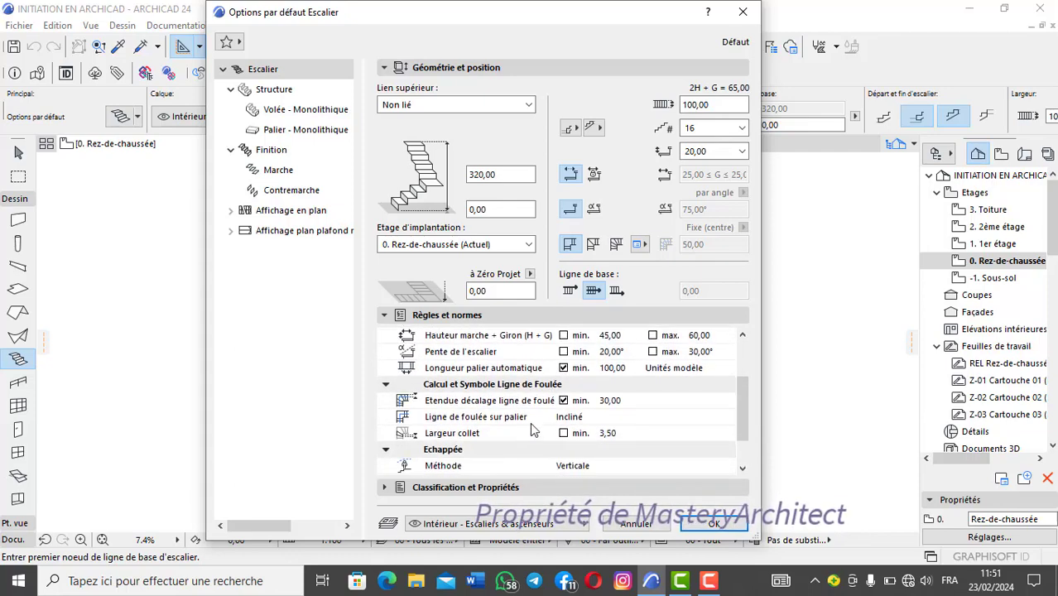
pyautogui.scroll(-2, 528, 429)
pyautogui.scroll(-1, 529, 429)
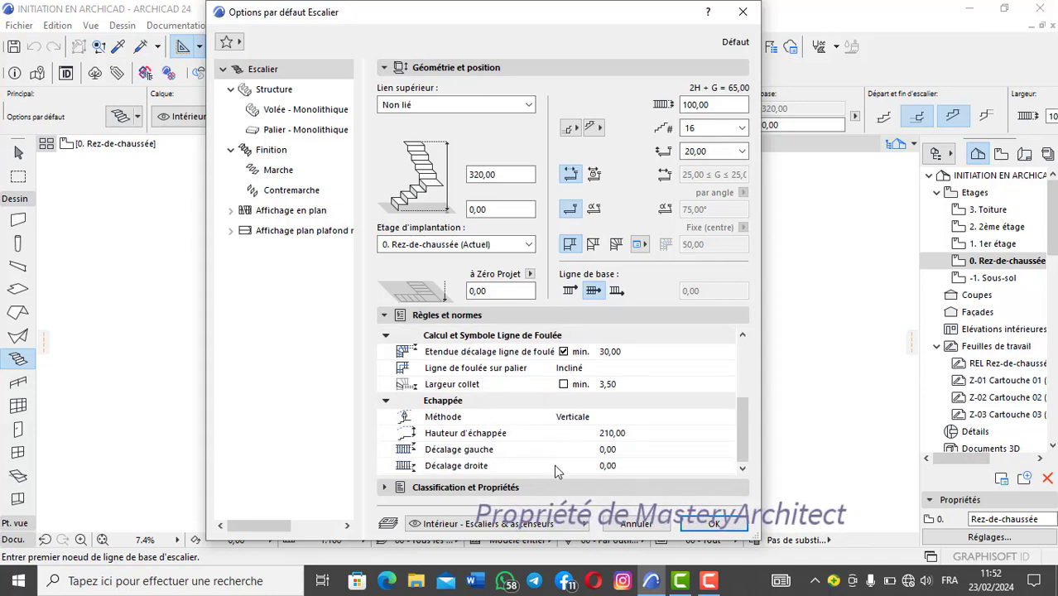
pyautogui.click(483, 488)
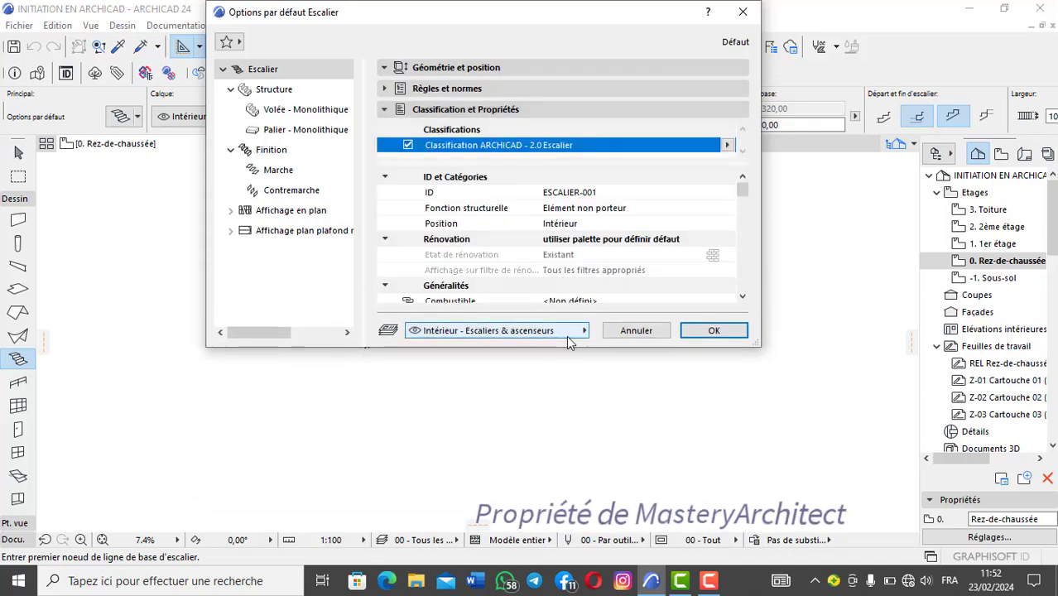
pyautogui.click(577, 331)
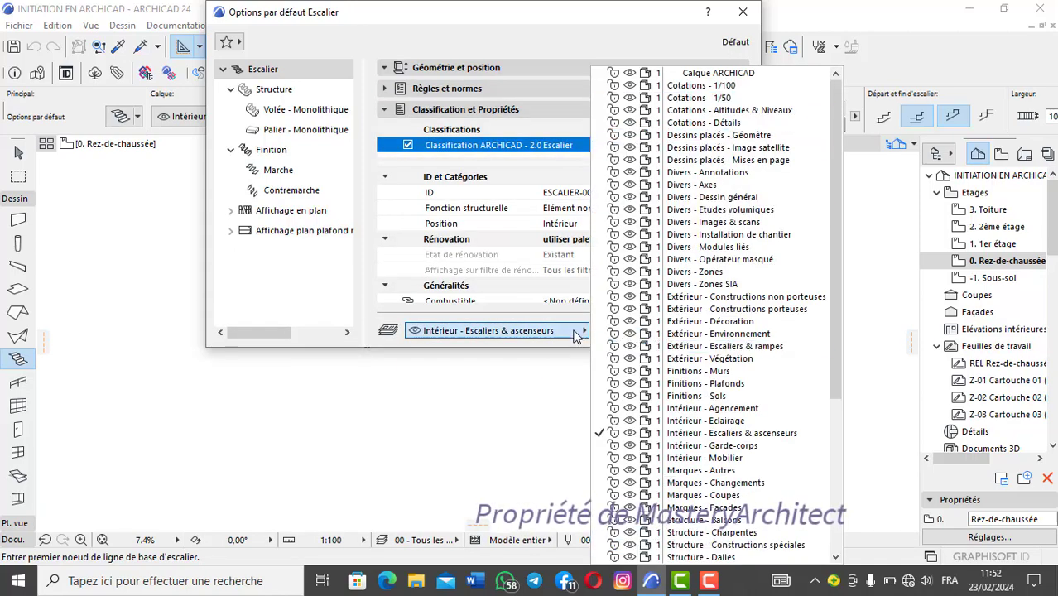
pyautogui.click(570, 294)
# Step: In the stair structure settings, try the Crémaillère and En porte-à-faux flight structures and choose Limons seulement
pyautogui.click(290, 91)
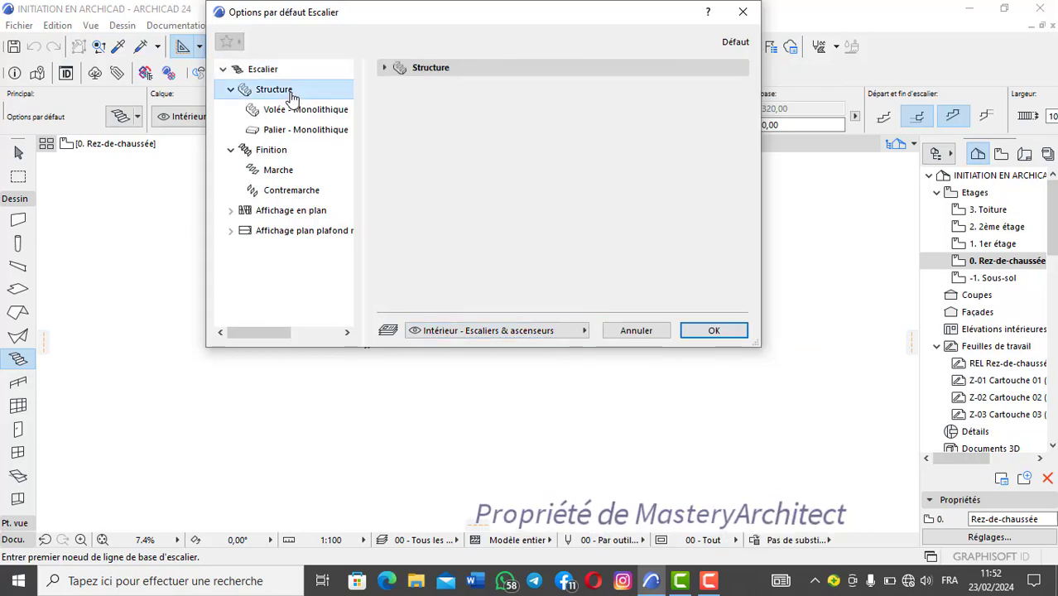
pyautogui.click(478, 71)
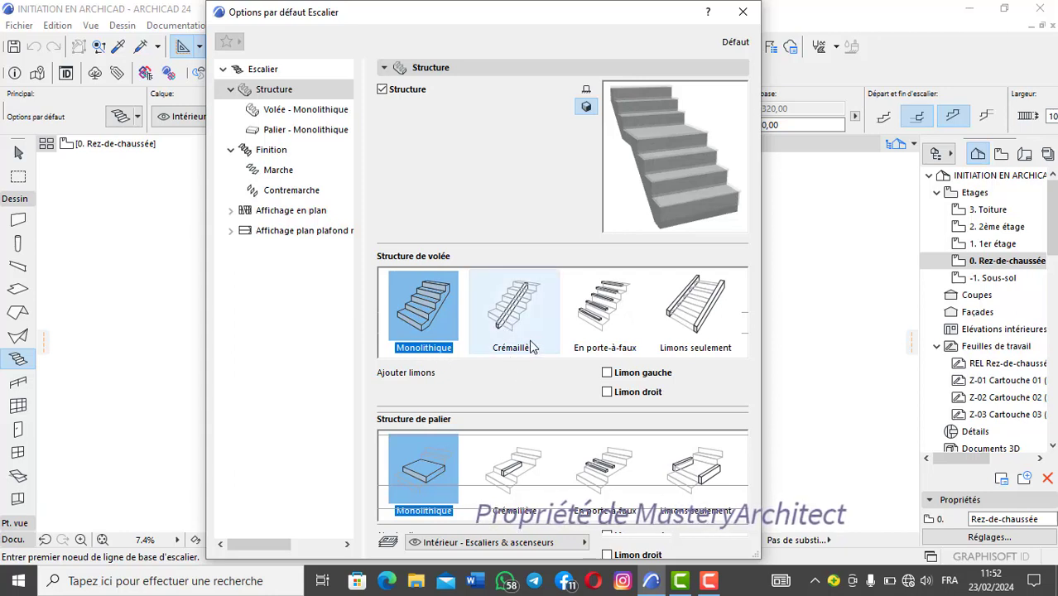
pyautogui.click(517, 314)
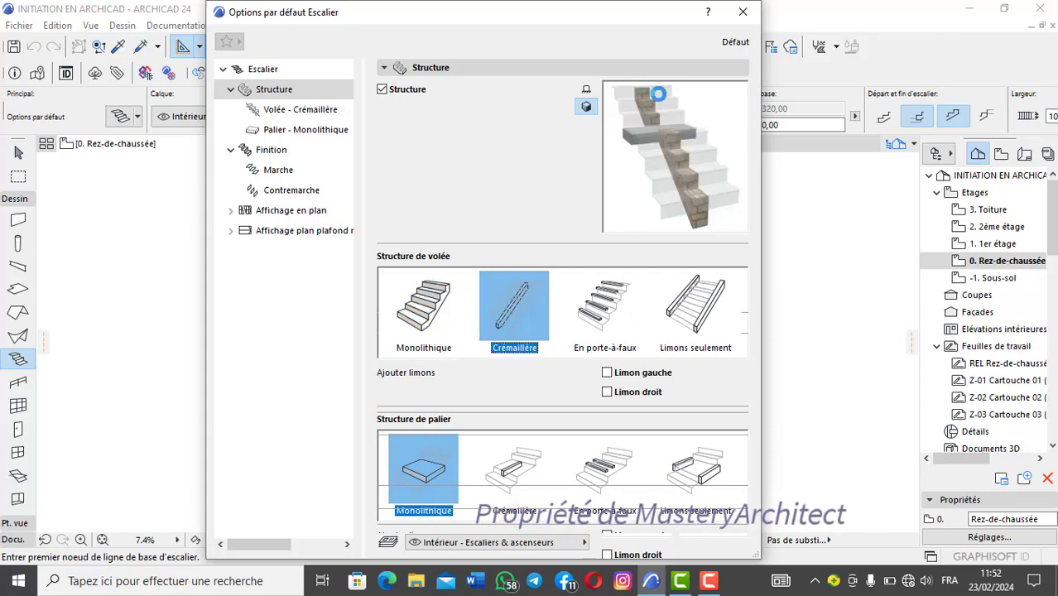
pyautogui.click(602, 313)
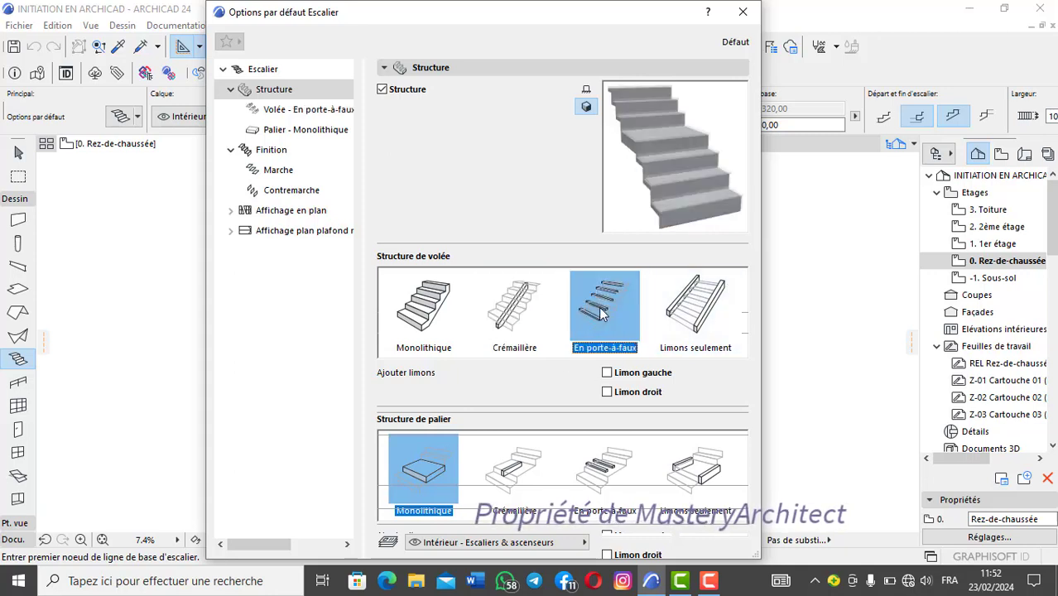
pyautogui.click(710, 319)
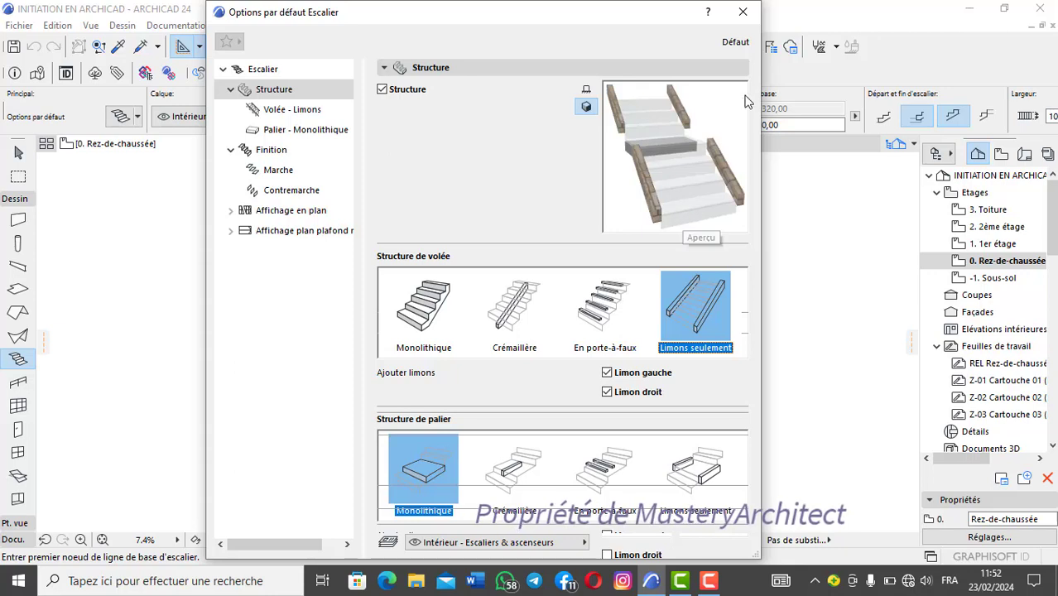
# Step: Set the flight structure to Monolithique, try the left and right stringers (Limon gauche, Limon droit), and leave both disabled
pyautogui.click(426, 310)
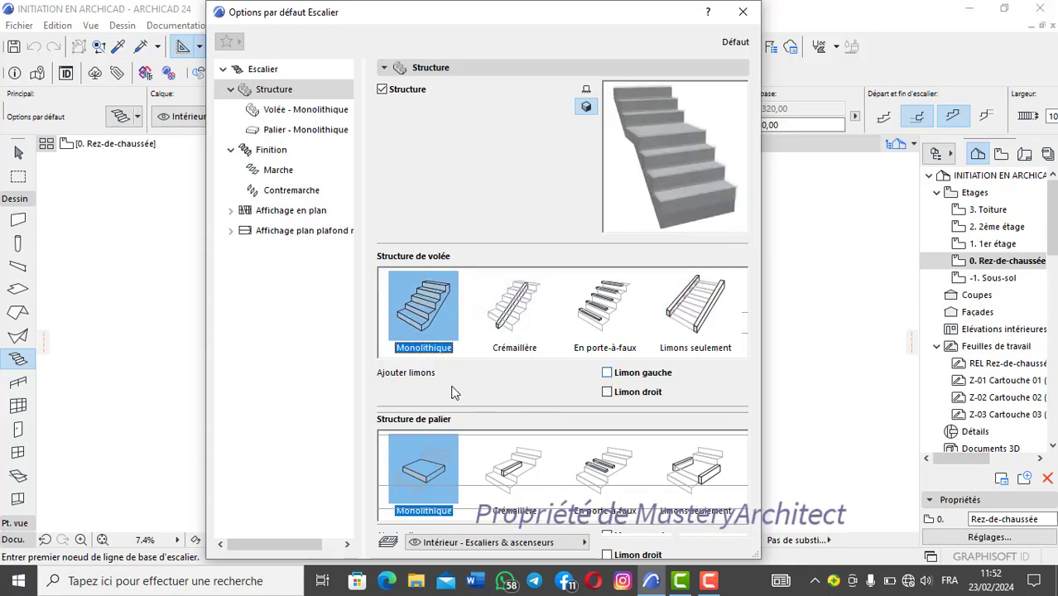
pyautogui.click(607, 373)
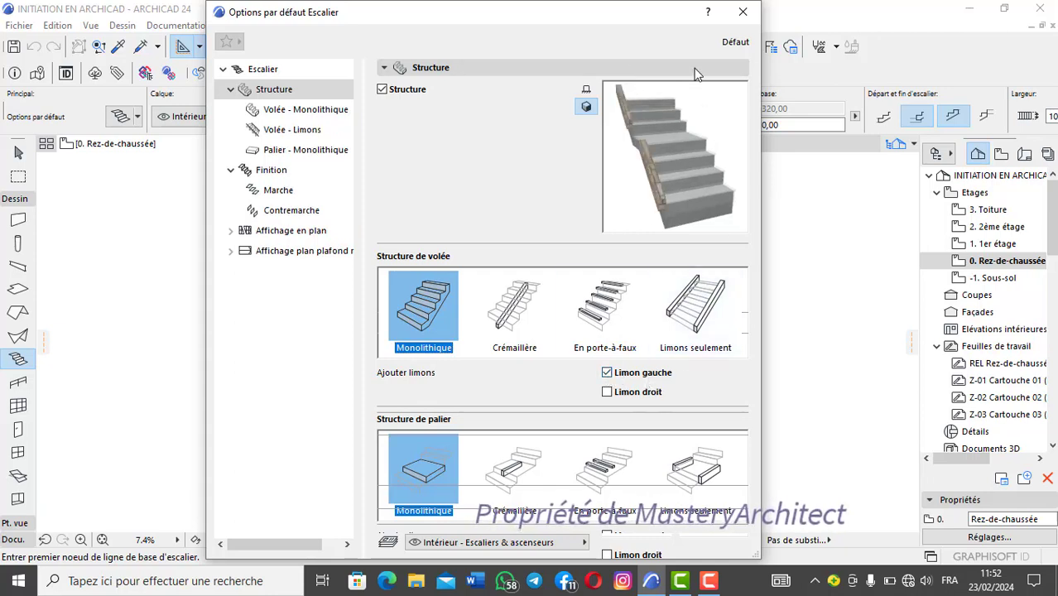
pyautogui.click(608, 374)
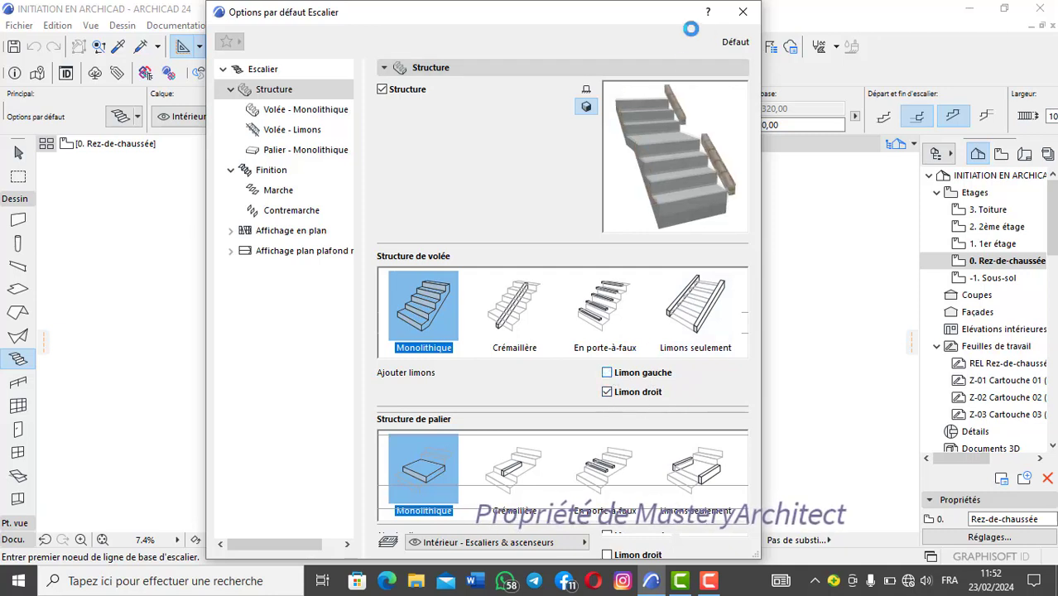
pyautogui.click(608, 373)
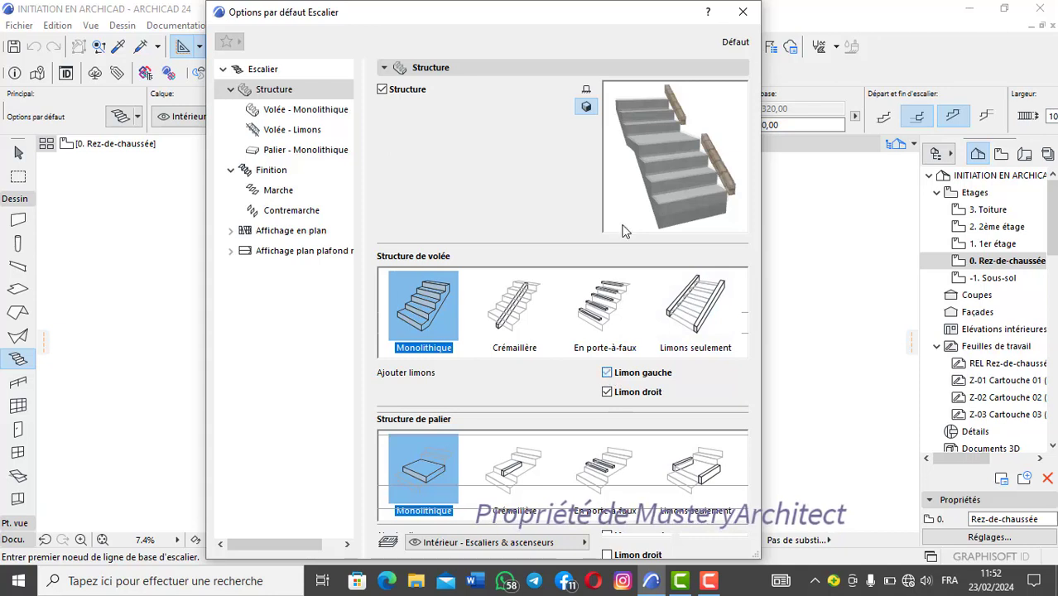
pyautogui.click(609, 373)
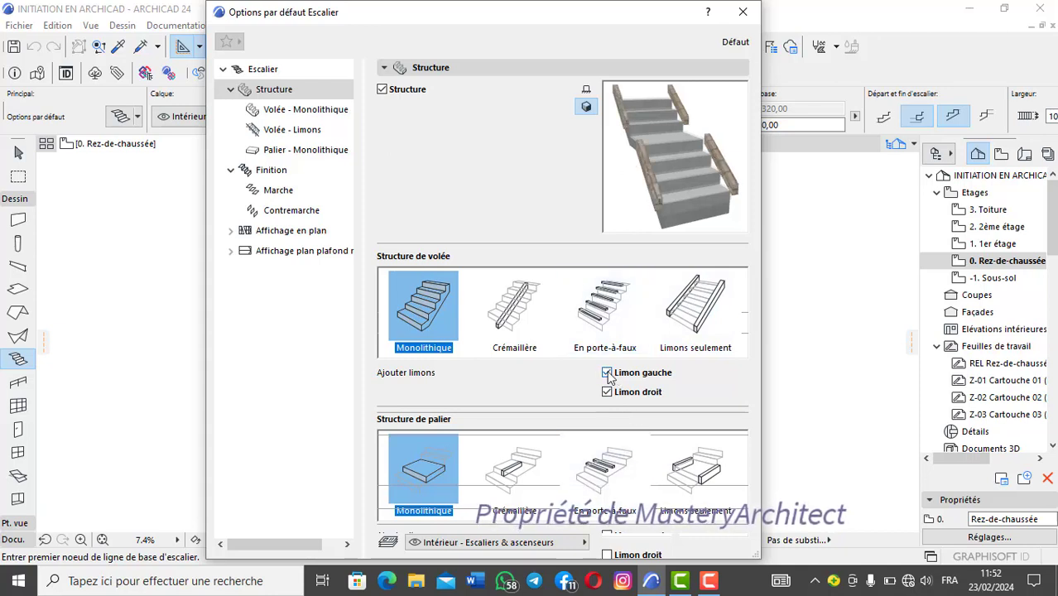
pyautogui.click(601, 395)
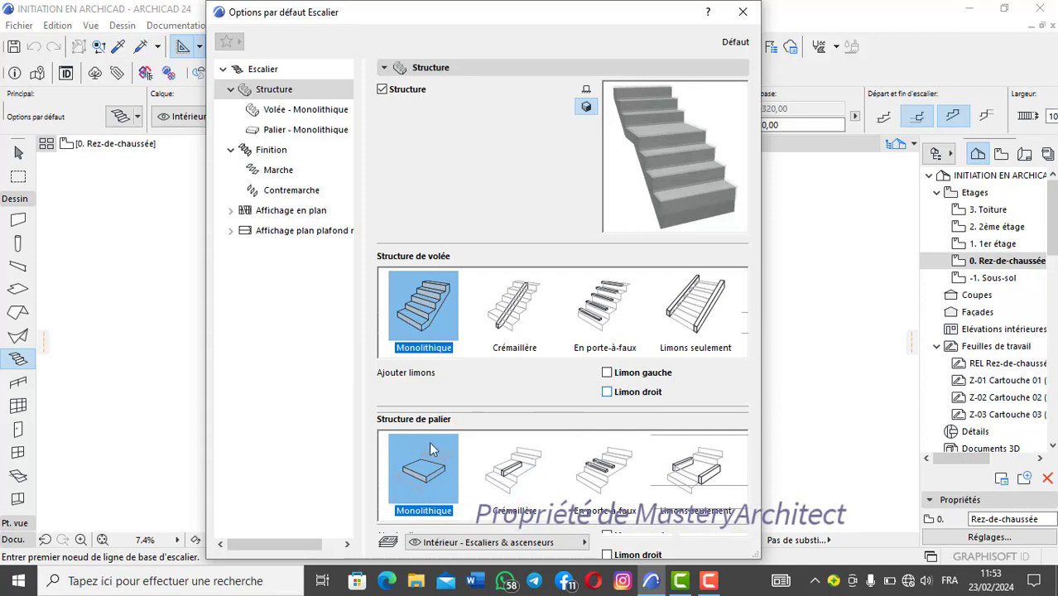
# Step: Try the Crémaillère, En porte-à-faux and Limons seulement landing structures, ending back on Monolithique
pyautogui.click(527, 460)
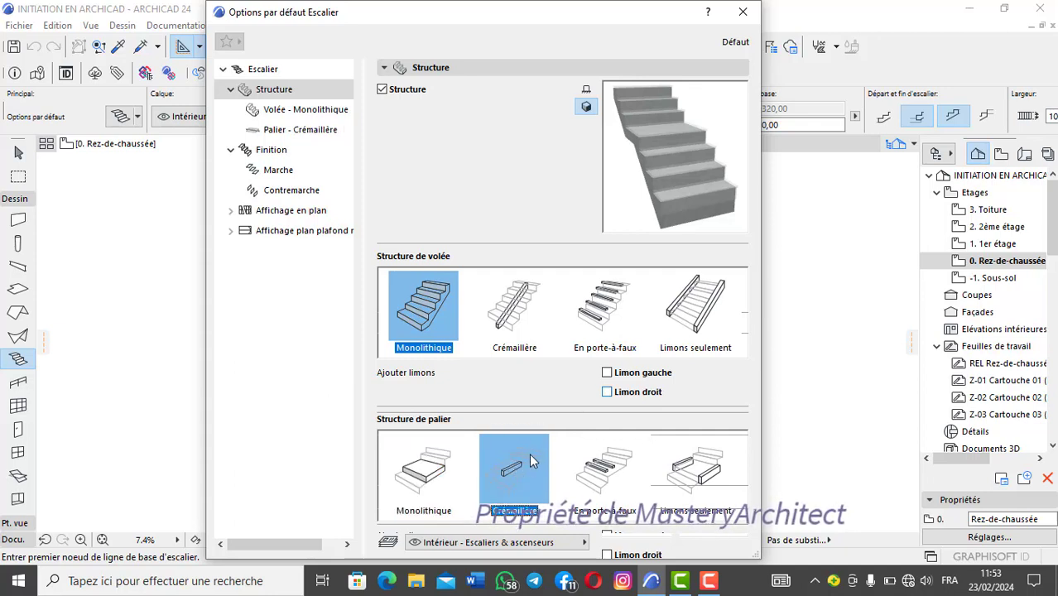
pyautogui.click(603, 468)
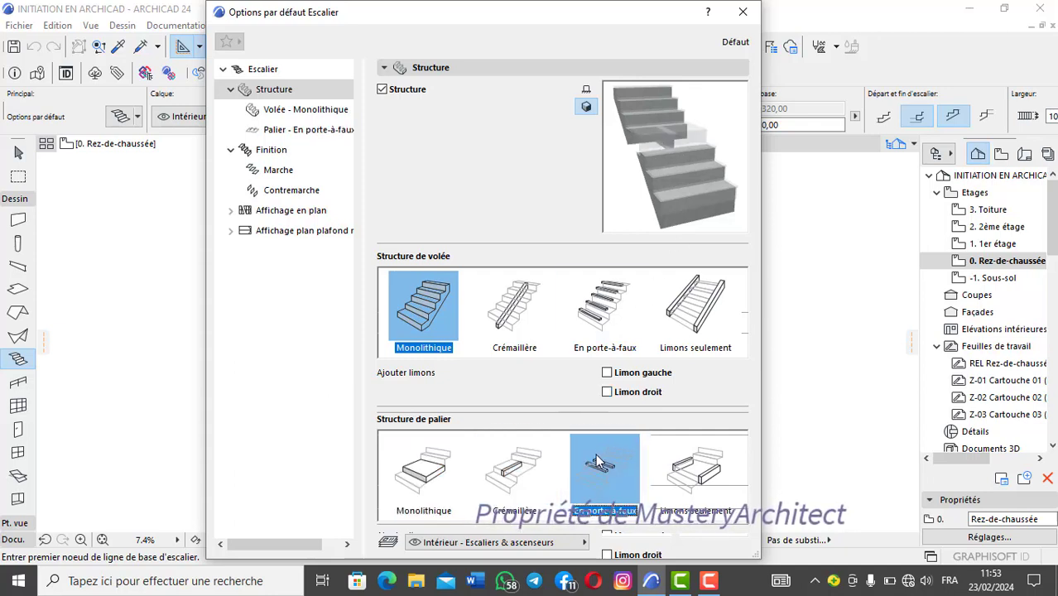
pyautogui.click(694, 466)
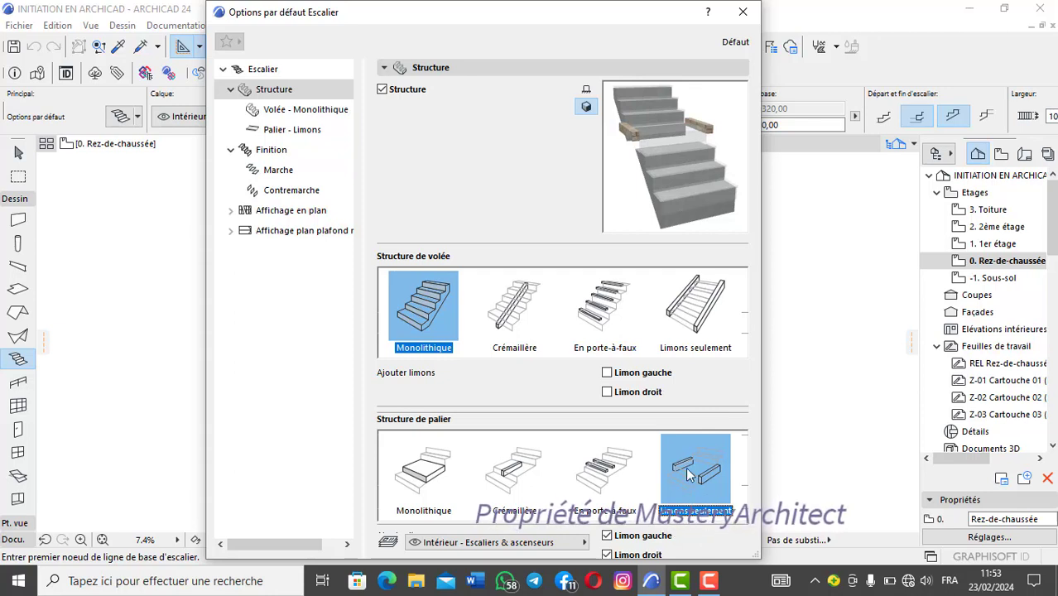
pyautogui.click(602, 471)
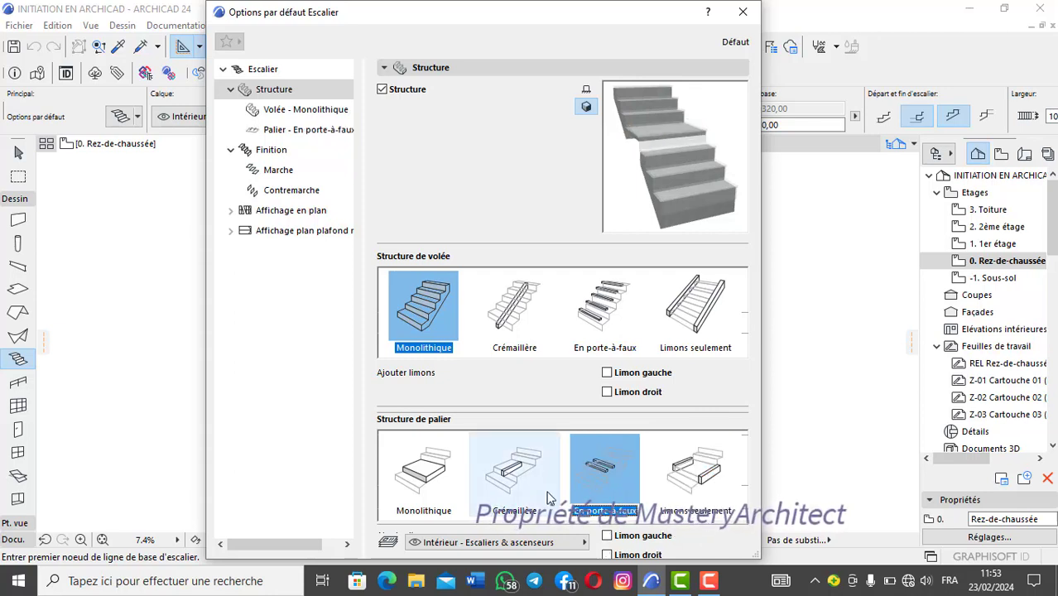
pyautogui.click(523, 469)
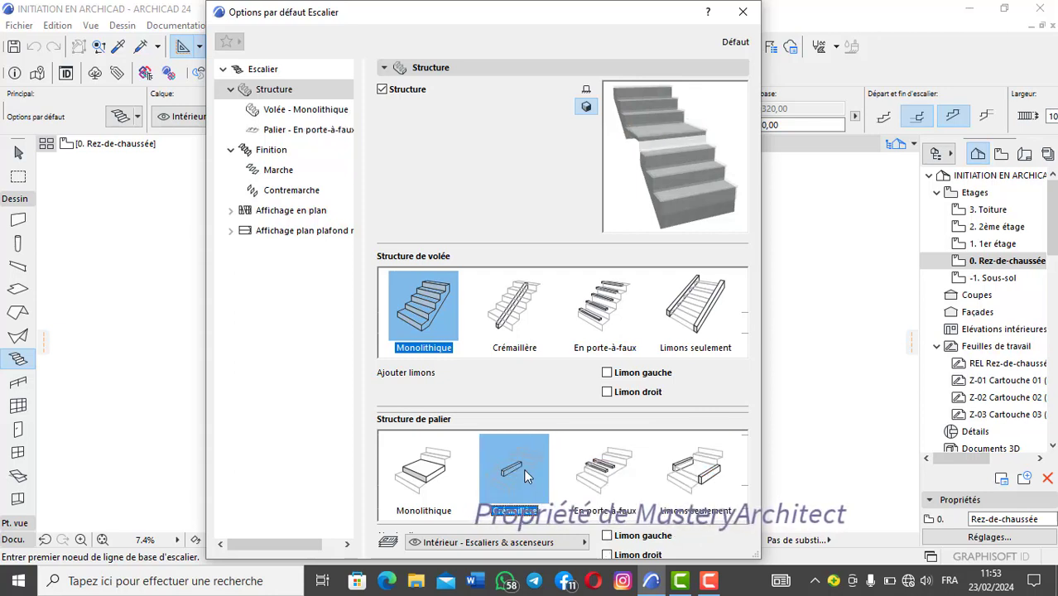
pyautogui.click(450, 479)
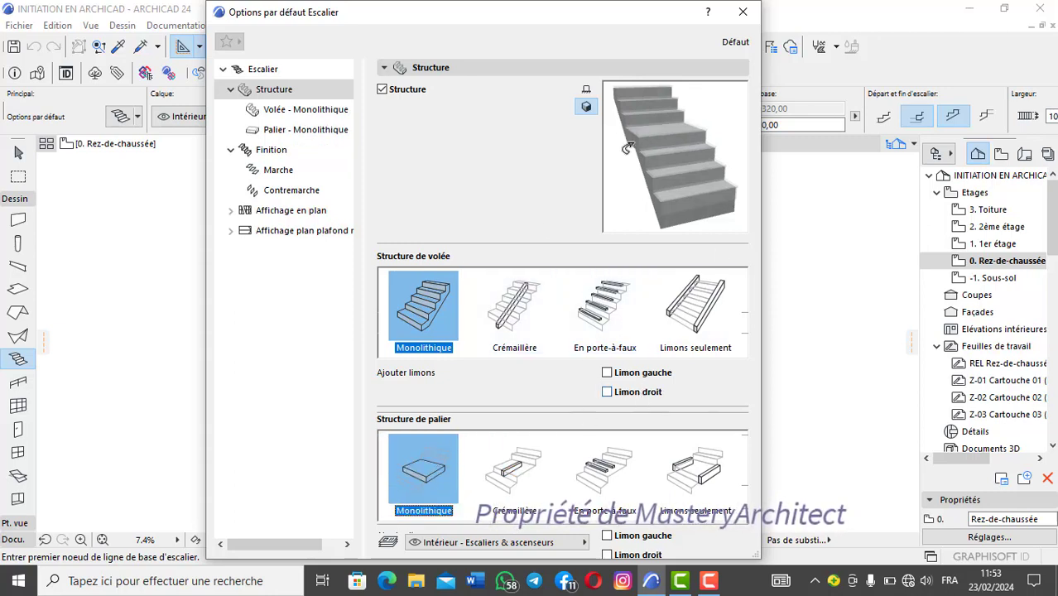
# Step: In the monolithic flight settings, try the Décaissée, Epaisseur variable and Remplie structure shapes, and return to Plate
pyautogui.click(307, 111)
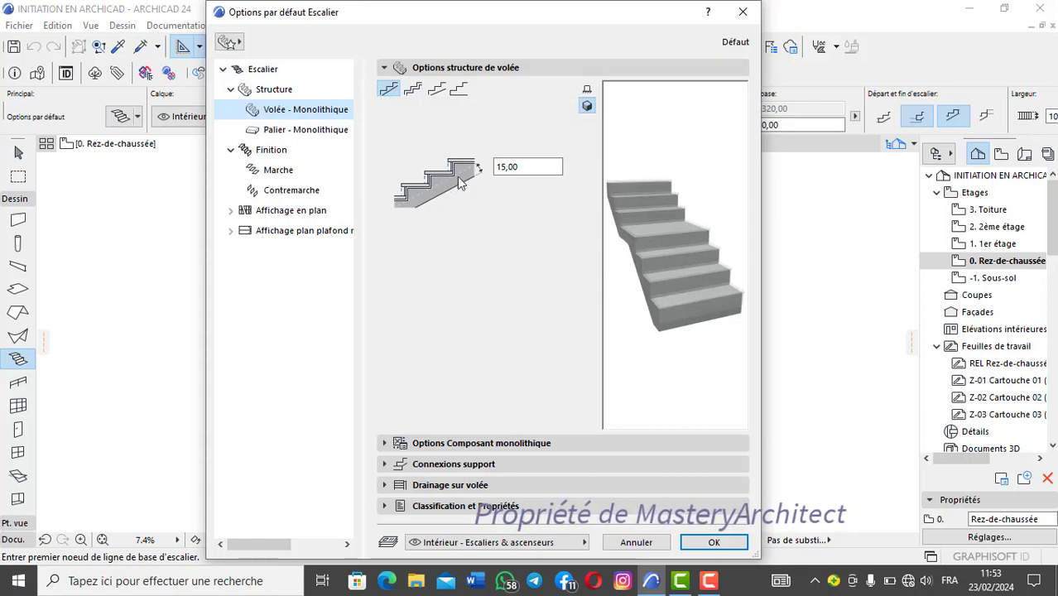
pyautogui.click(412, 90)
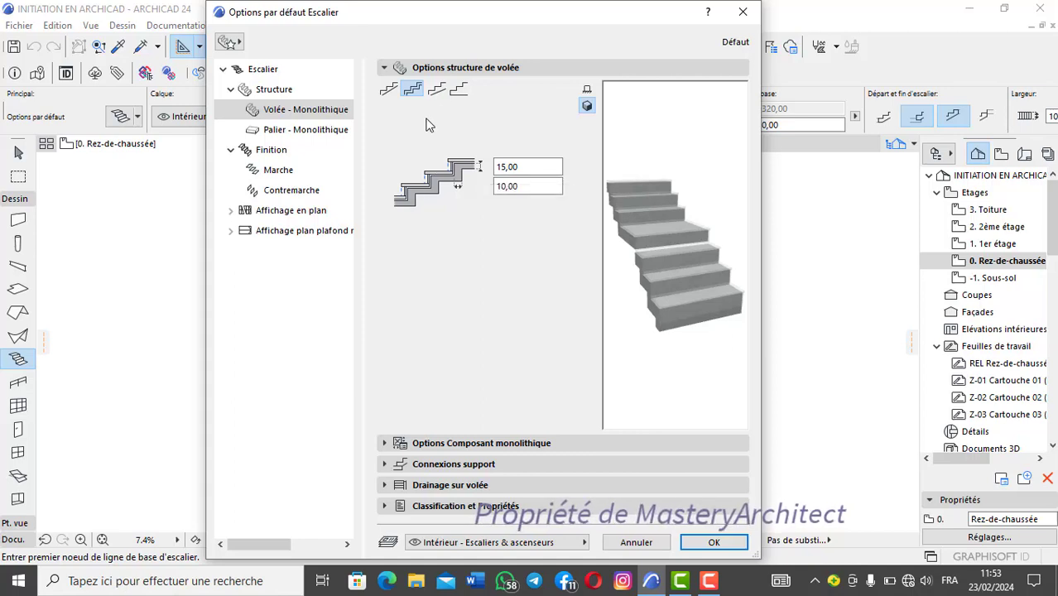
pyautogui.click(436, 89)
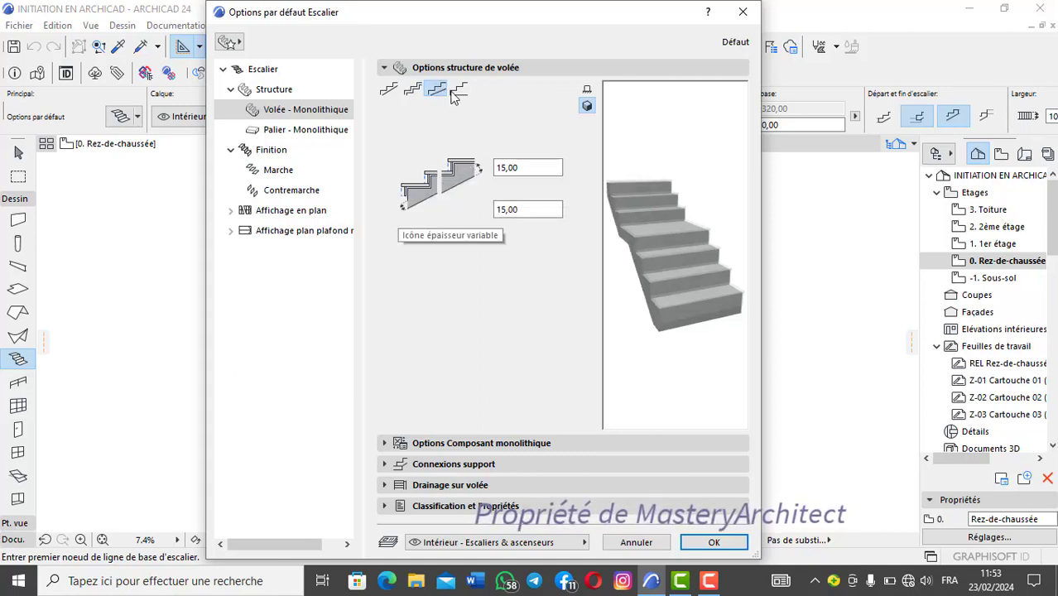
pyautogui.click(458, 90)
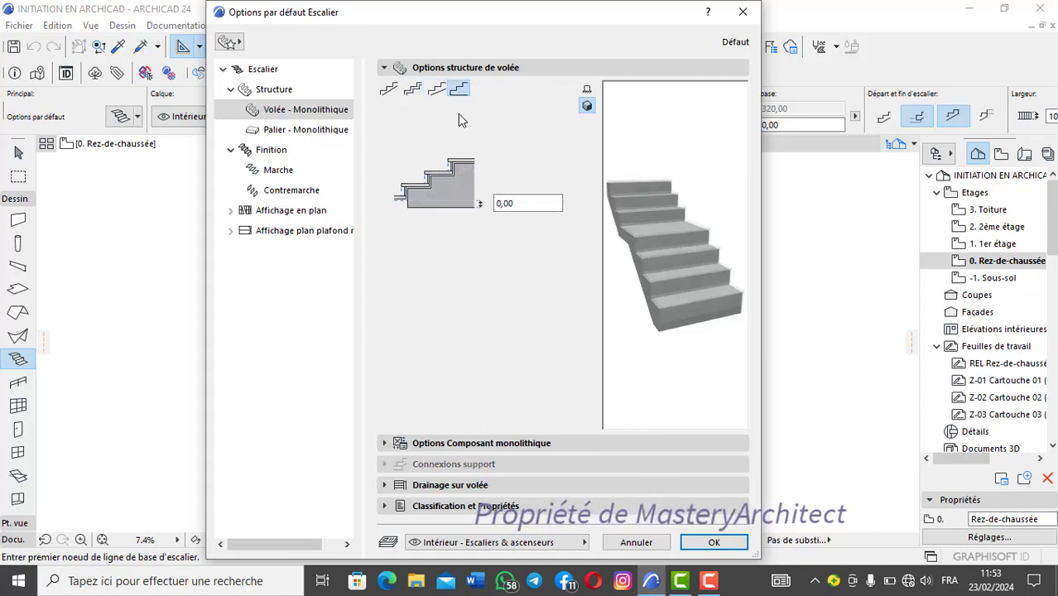
pyautogui.click(412, 90)
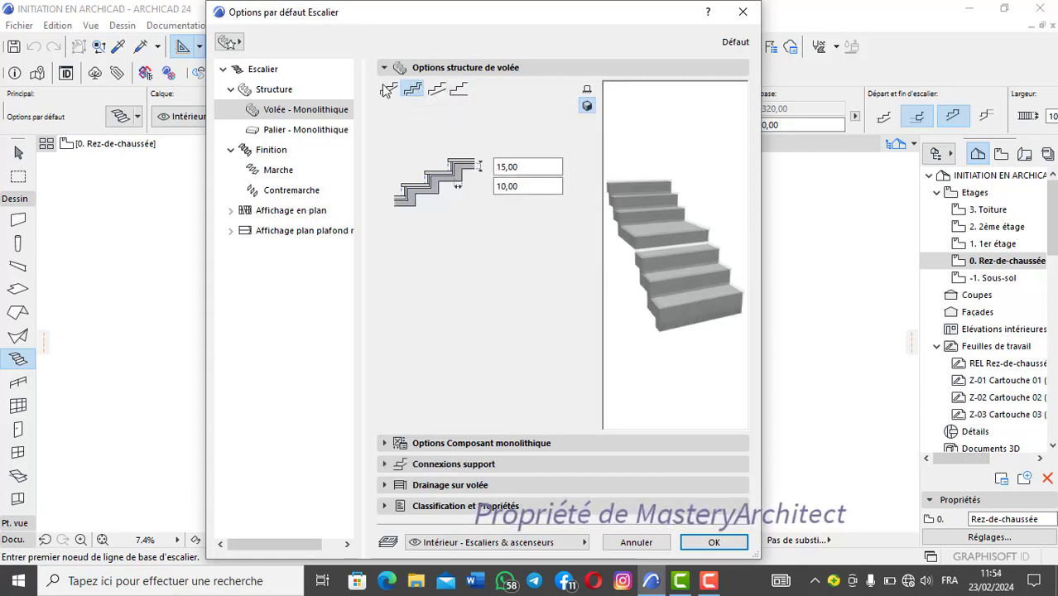
pyautogui.click(383, 86)
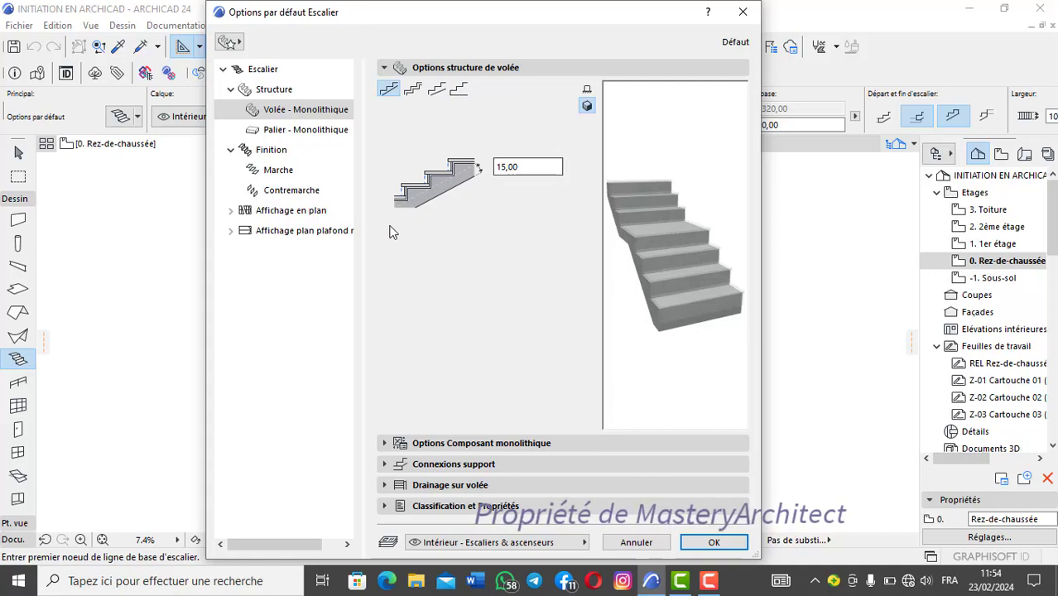
# Step: Examine the monolithic component's cut-surface and contour line attributes and the available building materials
pyautogui.click(480, 443)
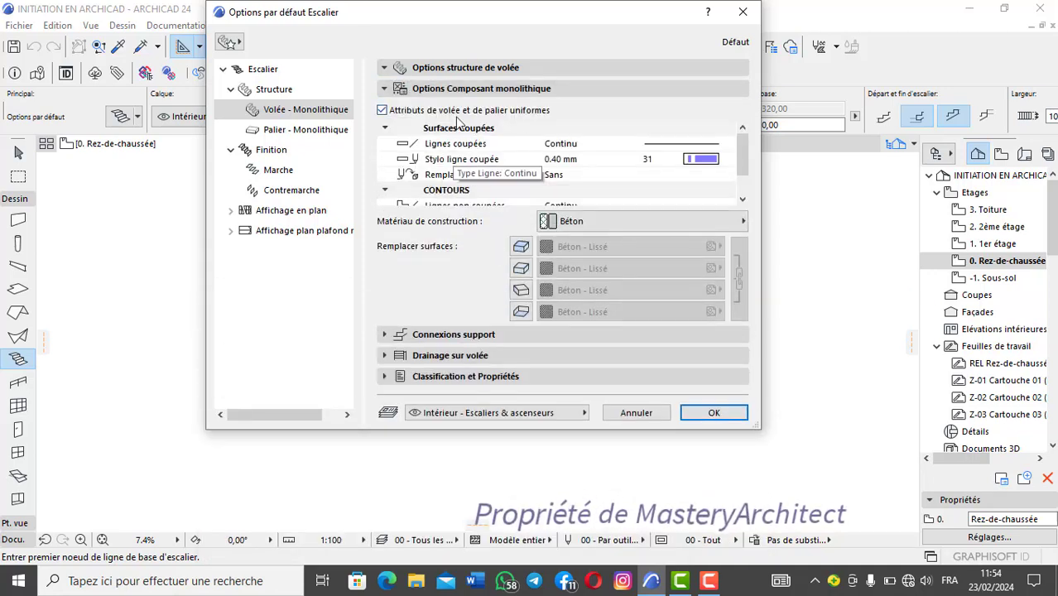
pyautogui.scroll(-2, 526, 145)
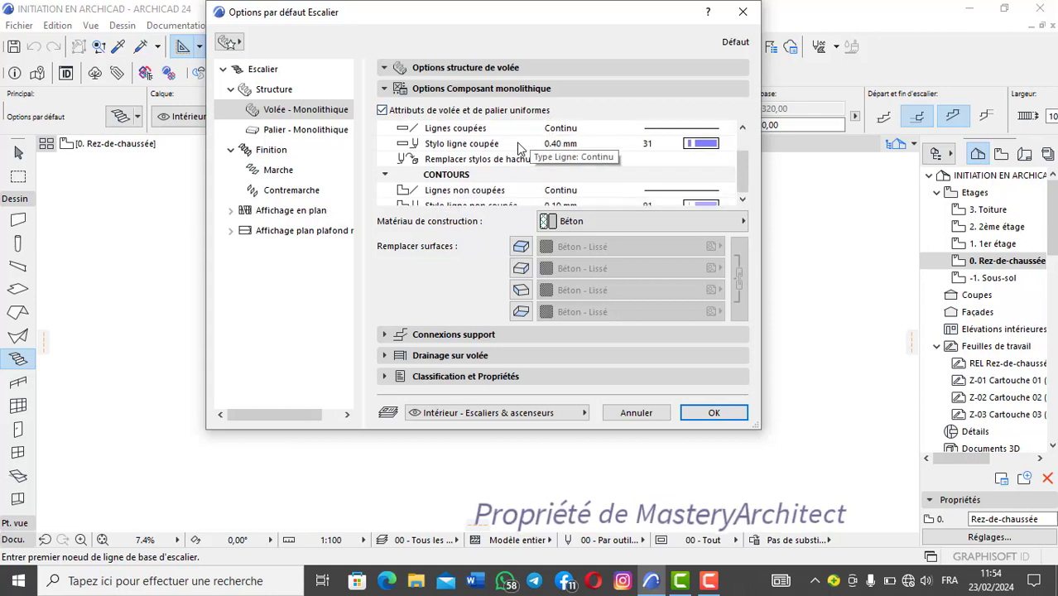
pyautogui.scroll(2, 554, 145)
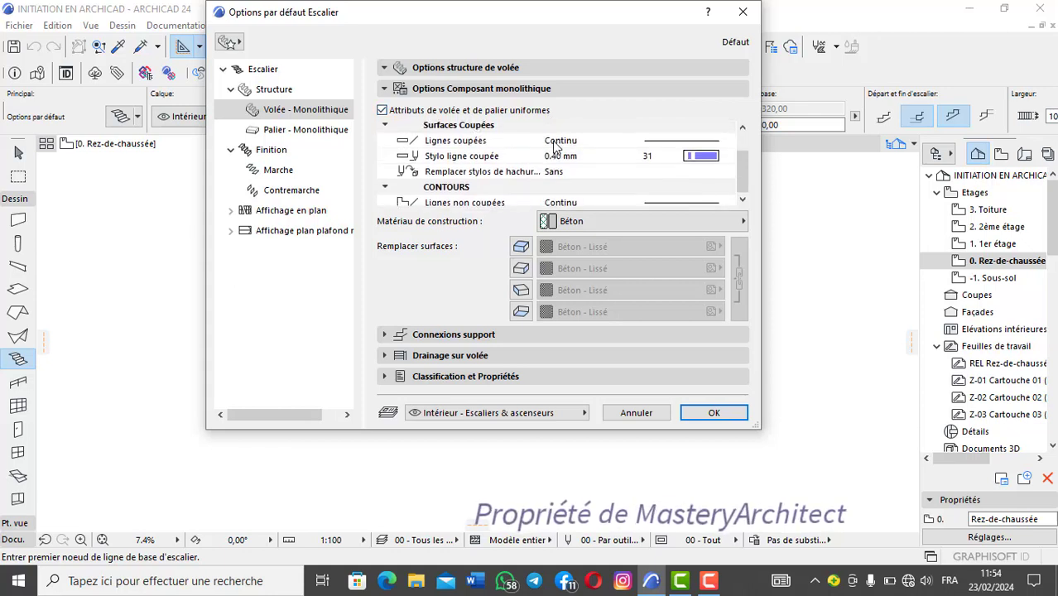
pyautogui.scroll(-2, 555, 147)
pyautogui.scroll(2, 557, 147)
pyautogui.scroll(-2, 557, 148)
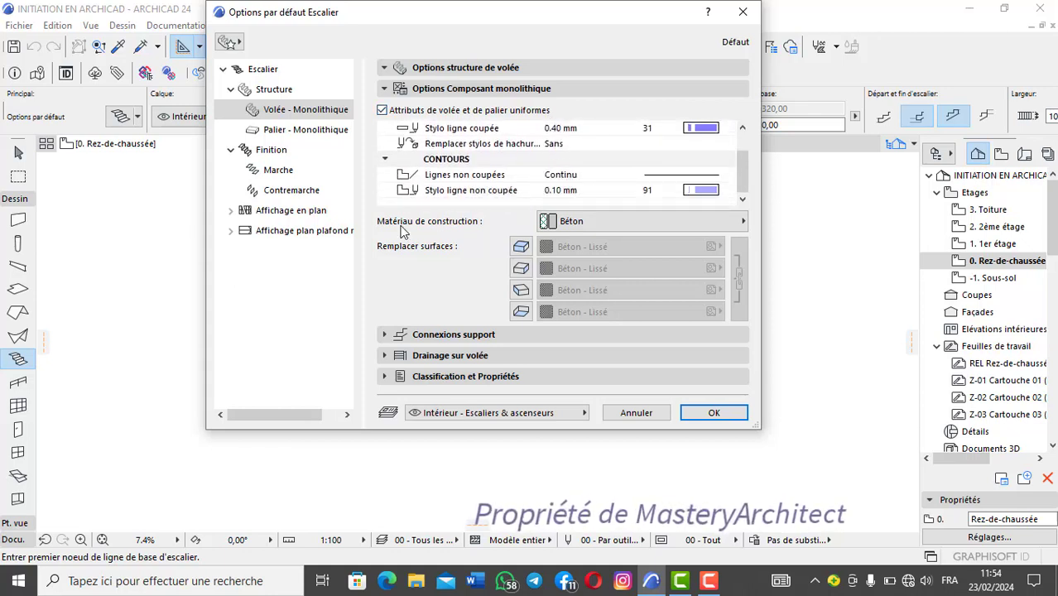
pyautogui.click(702, 227)
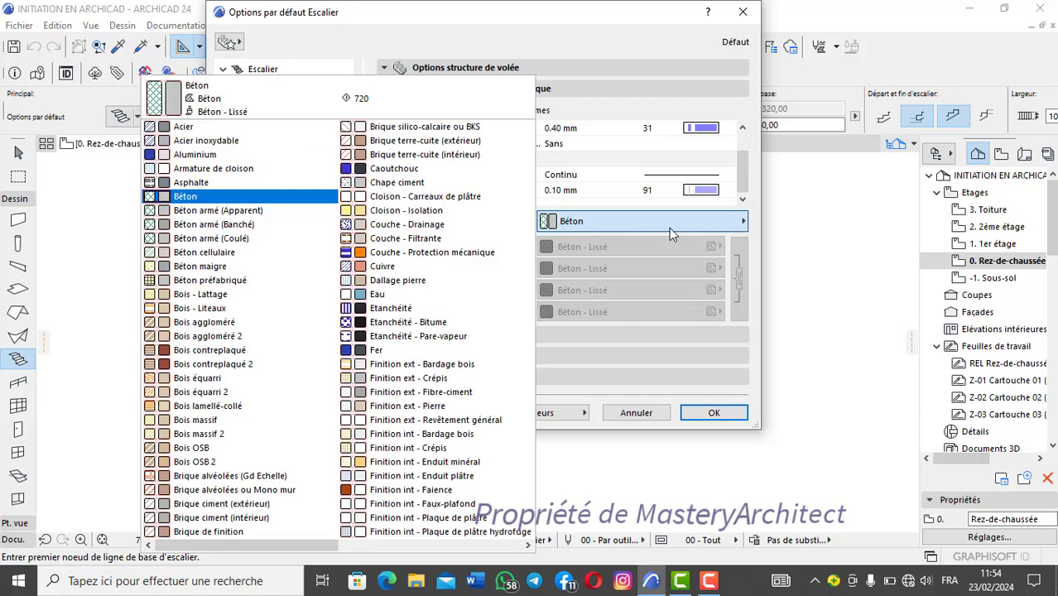
pyautogui.click(596, 222)
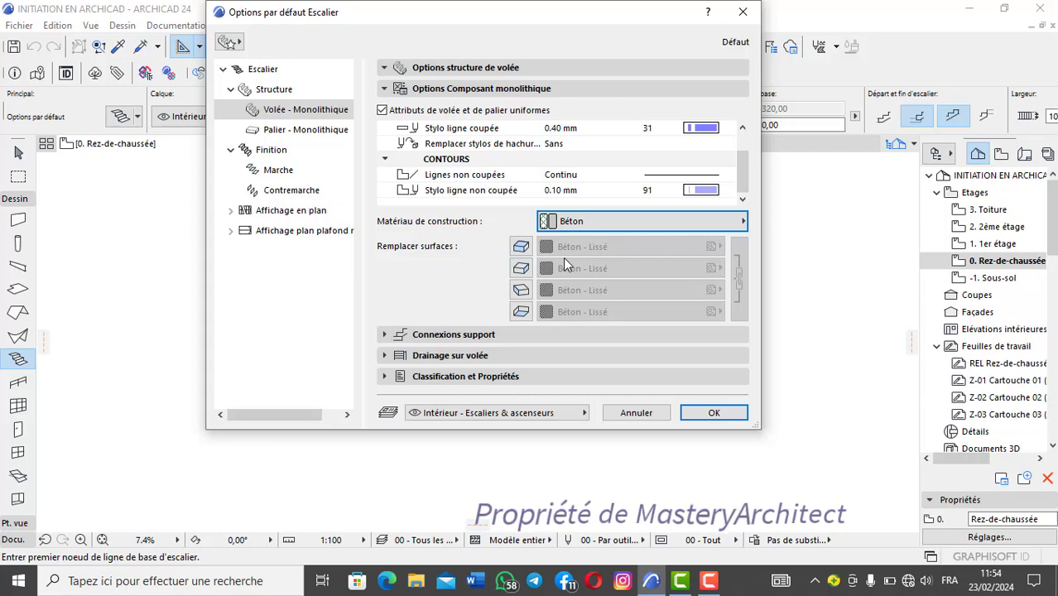
# Step: Enable the surface override on all four faces of the monolithic flight, keeping Béton - Lissé after viewing the available surfaces
pyautogui.click(521, 246)
pyautogui.click(521, 267)
pyautogui.click(521, 290)
pyautogui.click(521, 309)
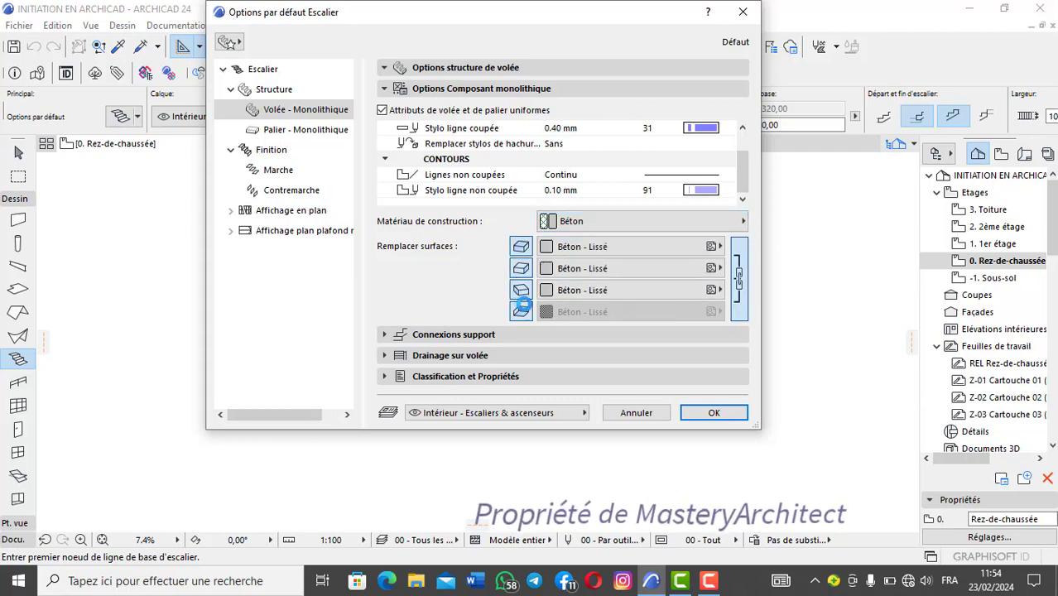
pyautogui.click(629, 246)
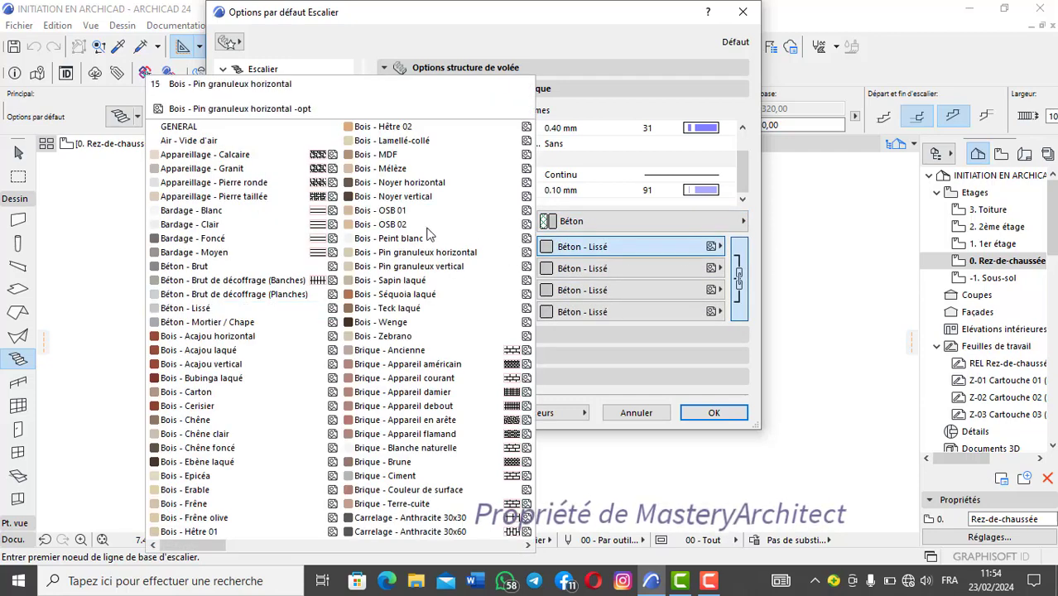
pyautogui.click(698, 250)
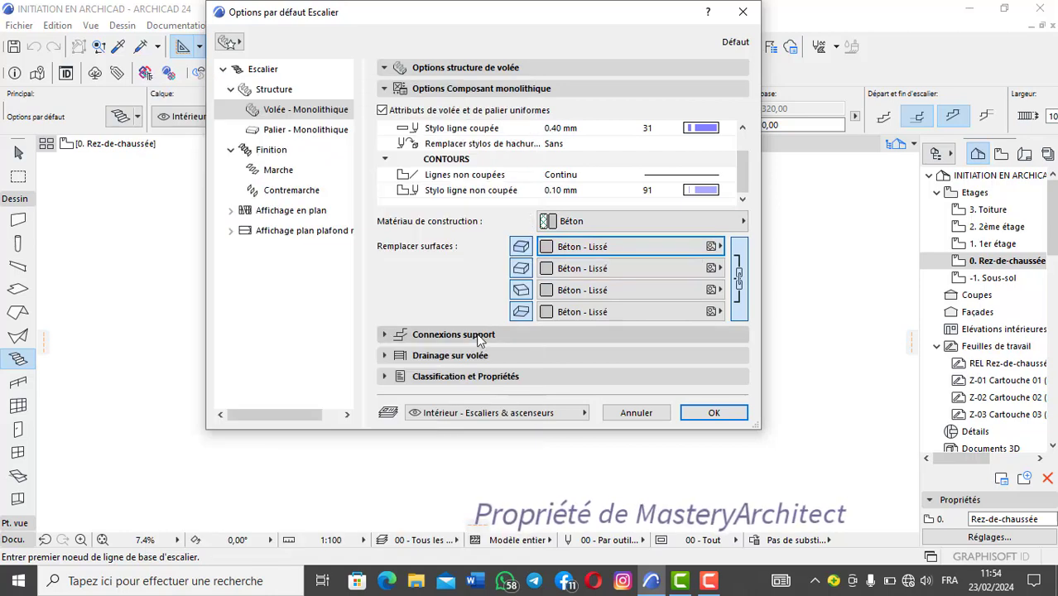
# Step: Examine the flight's support connections and the connection types available for the flight-to-landing joint (Volée-Palier)
pyautogui.click(479, 335)
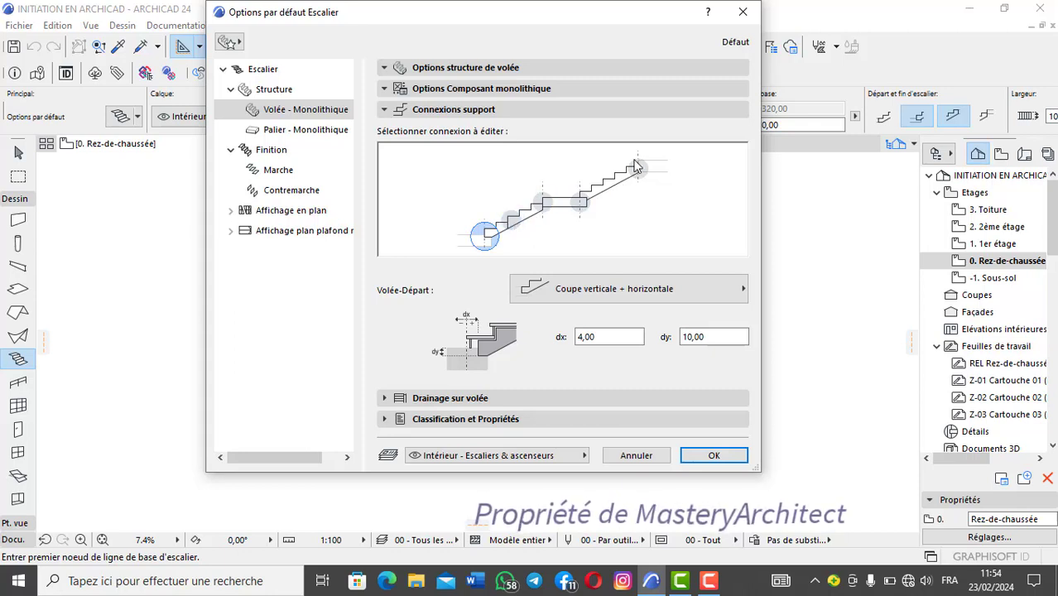
pyautogui.click(541, 203)
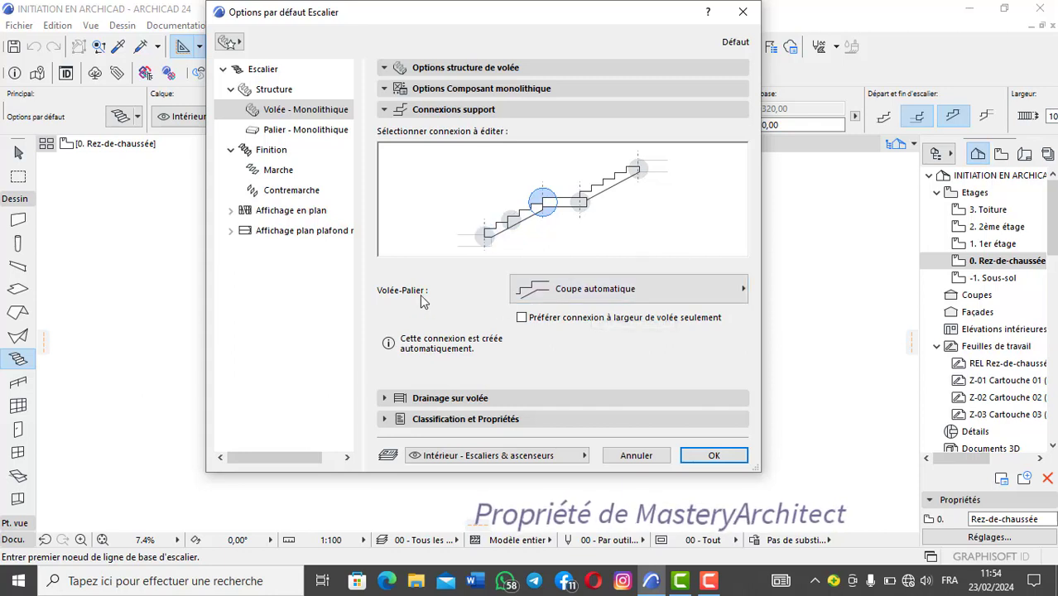
pyautogui.click(743, 291)
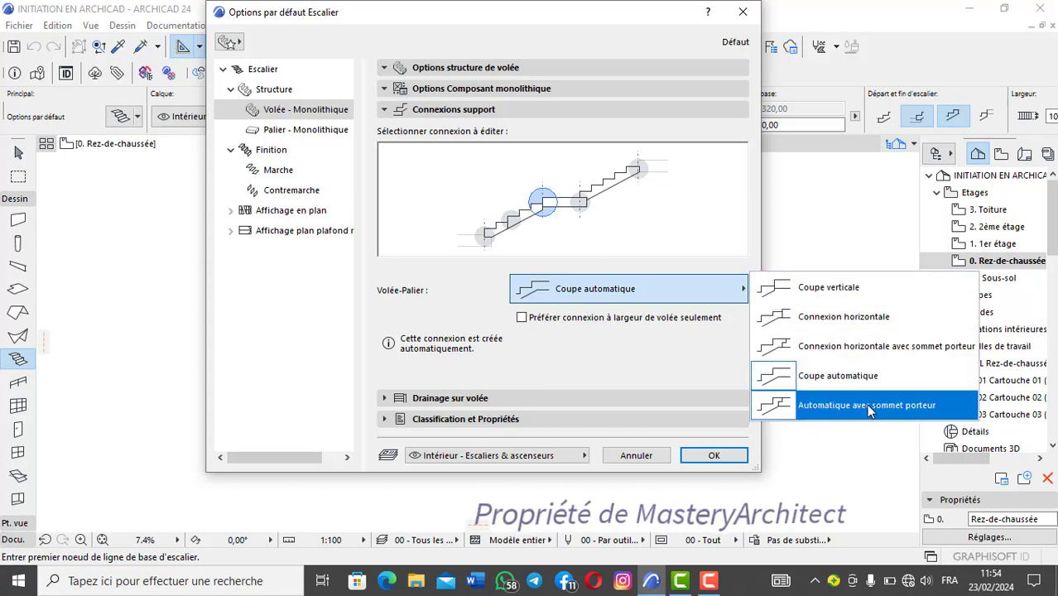
pyautogui.click(728, 288)
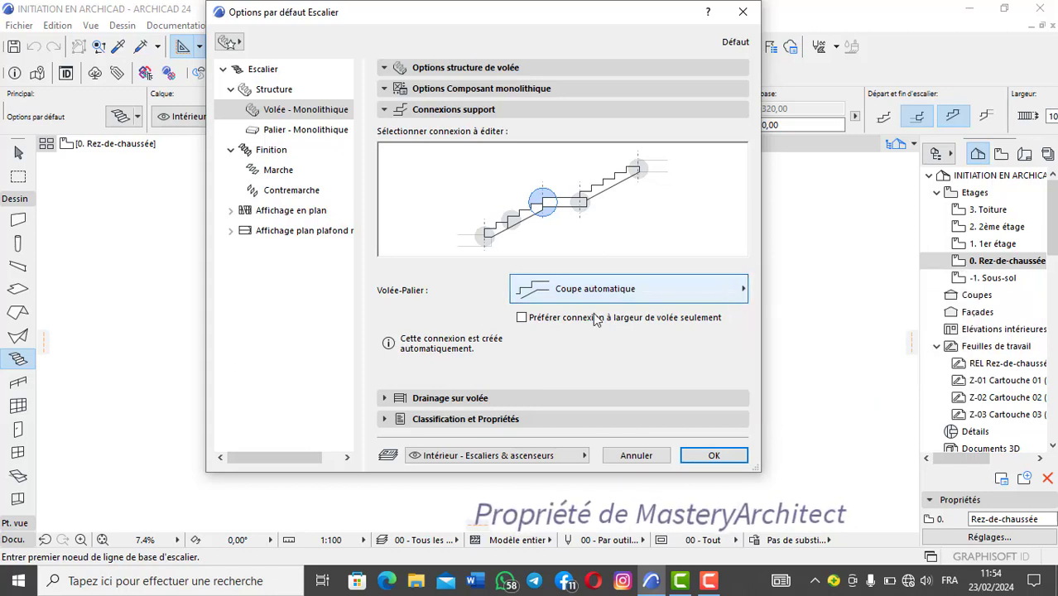
# Step: Try enabling drainage on one side of the flight (Sur côté gauche) and check it in the stair preview
pyautogui.click(468, 400)
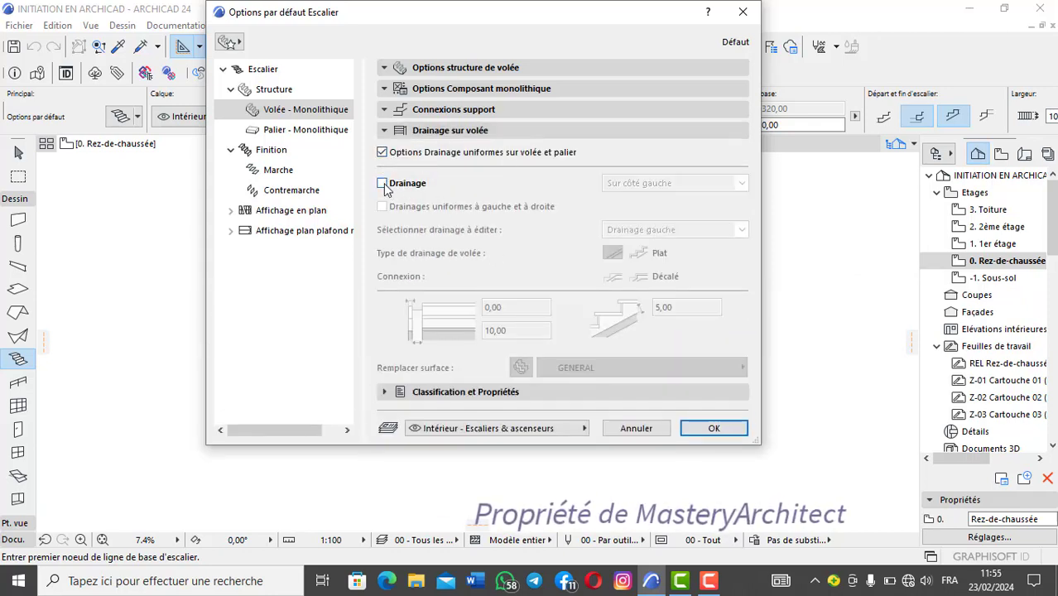
pyautogui.click(382, 183)
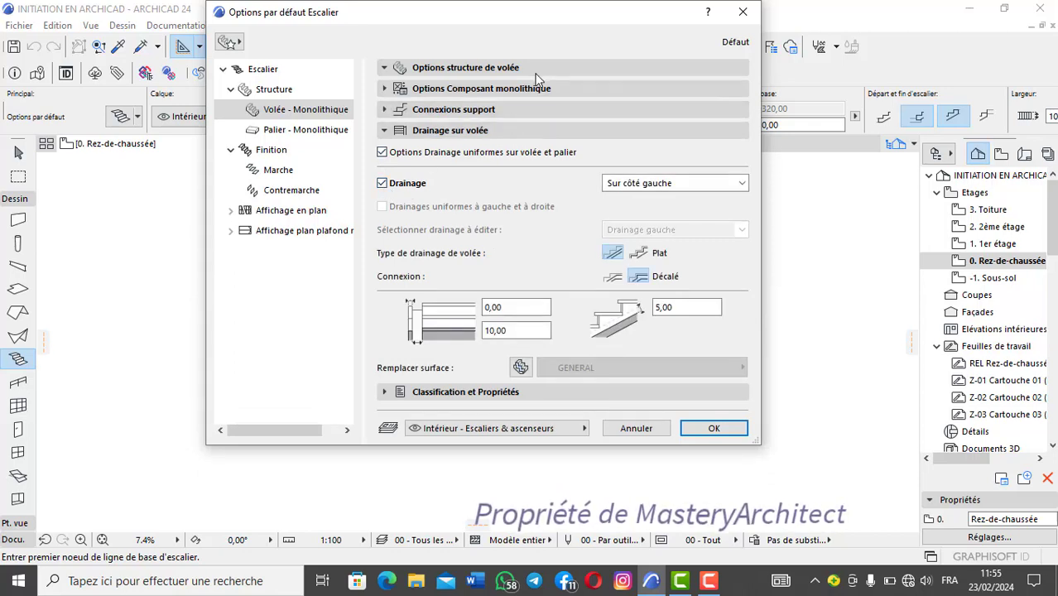
pyautogui.click(538, 70)
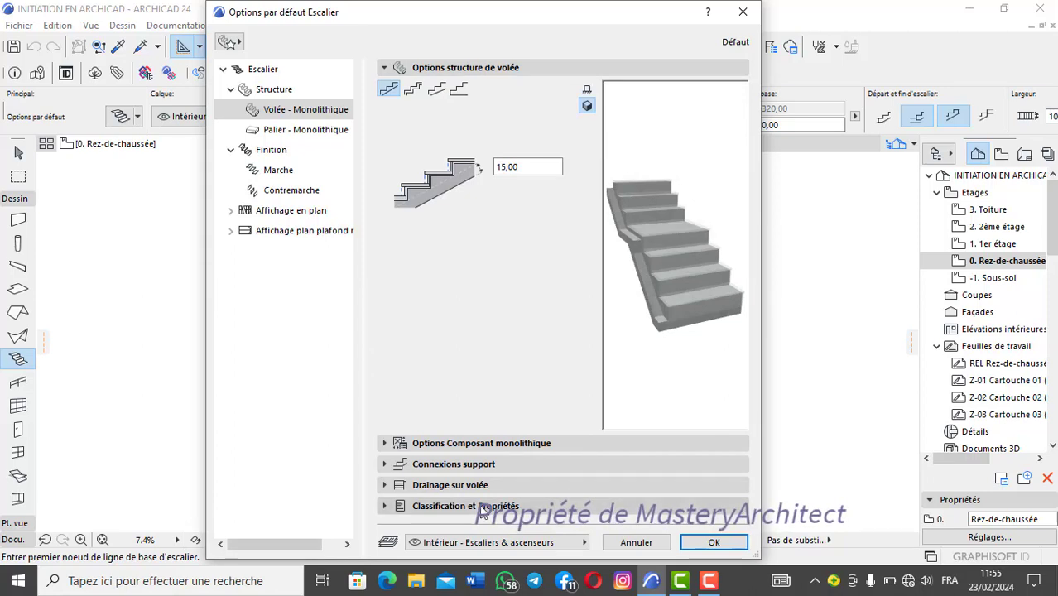
pyautogui.click(468, 485)
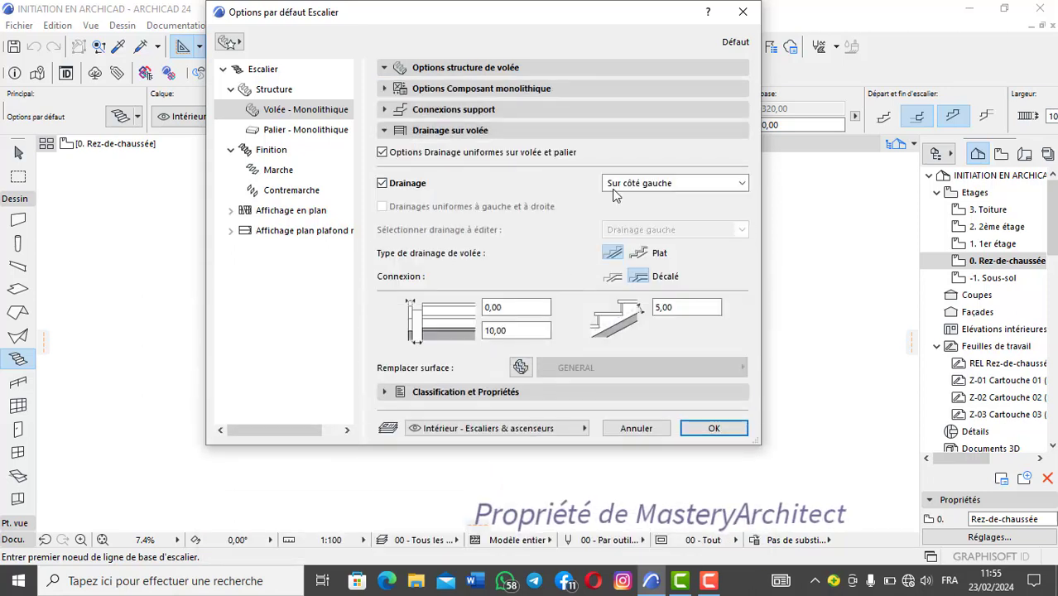
# Step: Try flight drainage on both sides (Sur deux côtés), inspect the stair preview from several angles, and switch drainage off again
pyautogui.click(691, 185)
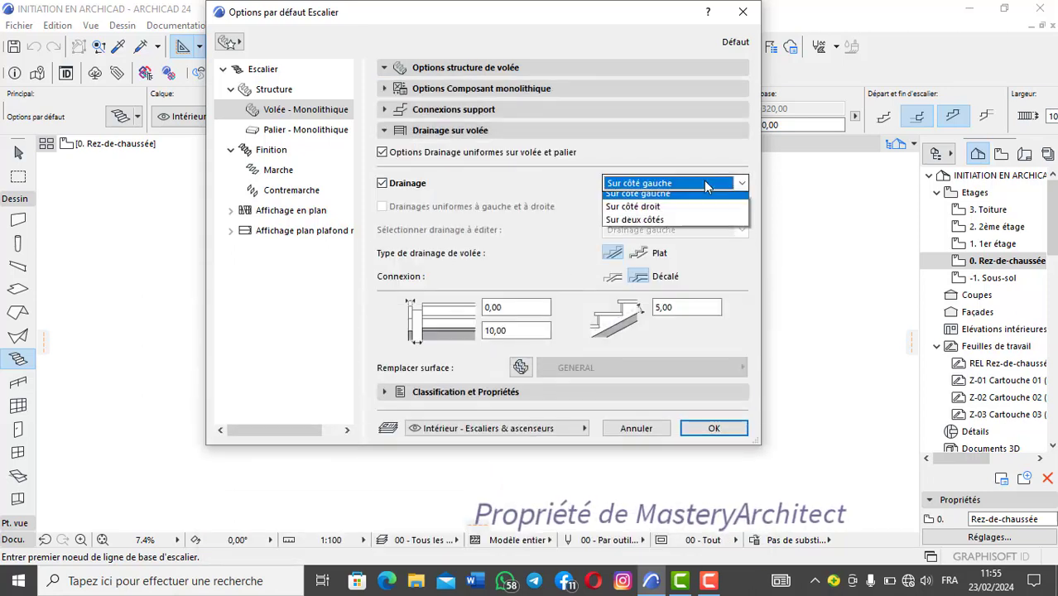
pyautogui.click(646, 225)
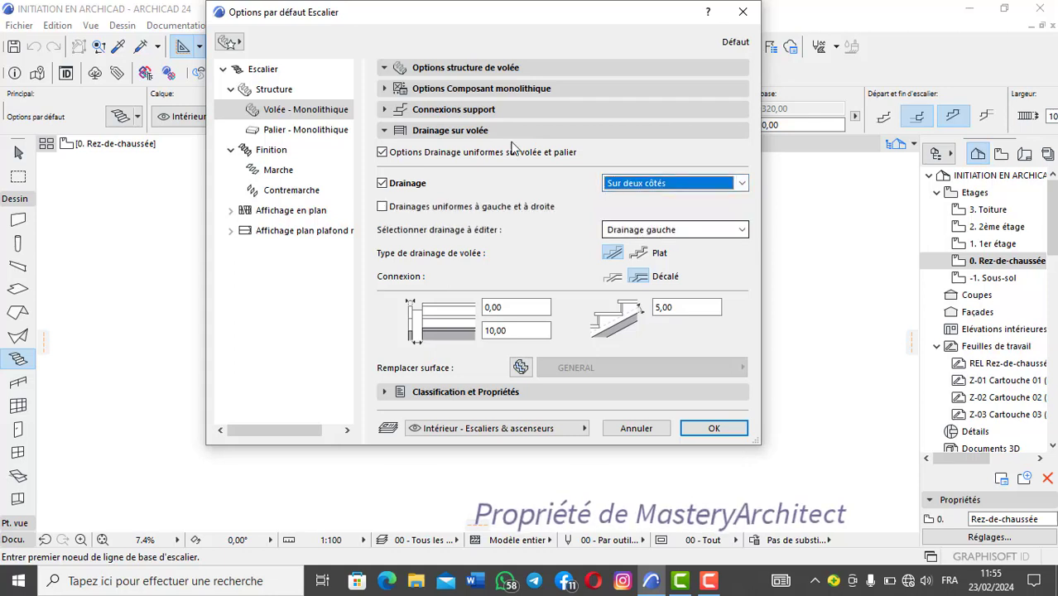
pyautogui.click(591, 69)
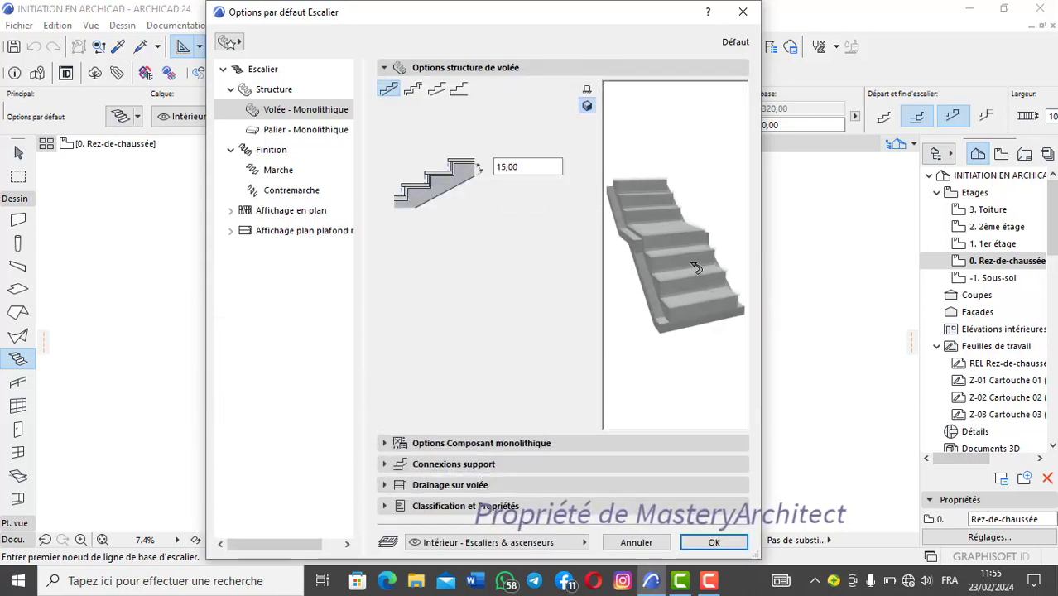
pyautogui.click(695, 268)
pyautogui.click(695, 267)
pyautogui.click(696, 267)
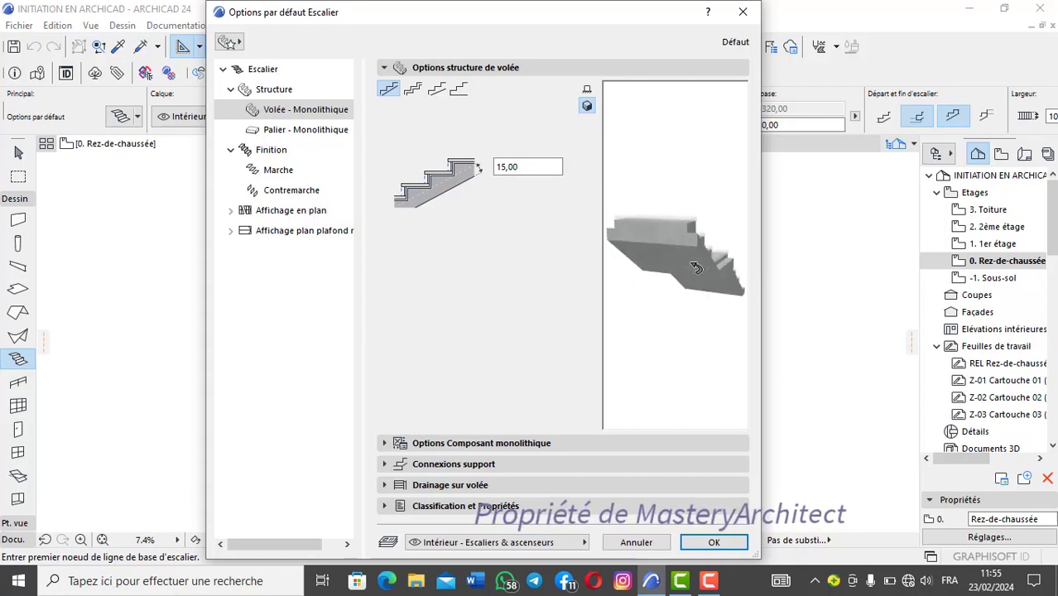
pyautogui.click(695, 267)
pyautogui.click(695, 268)
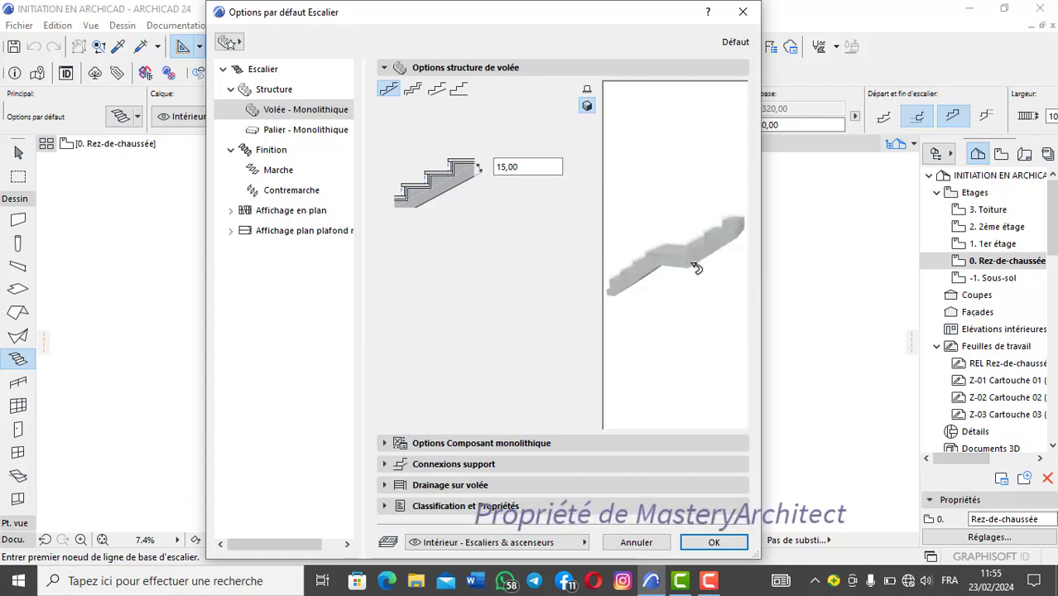
pyautogui.click(696, 268)
pyautogui.click(696, 267)
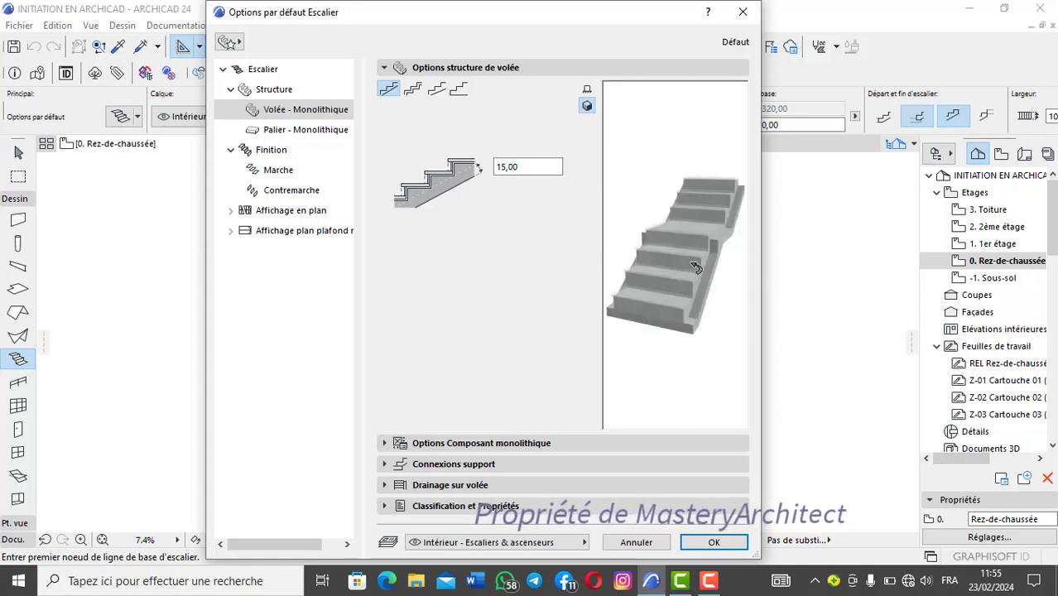
pyautogui.click(464, 484)
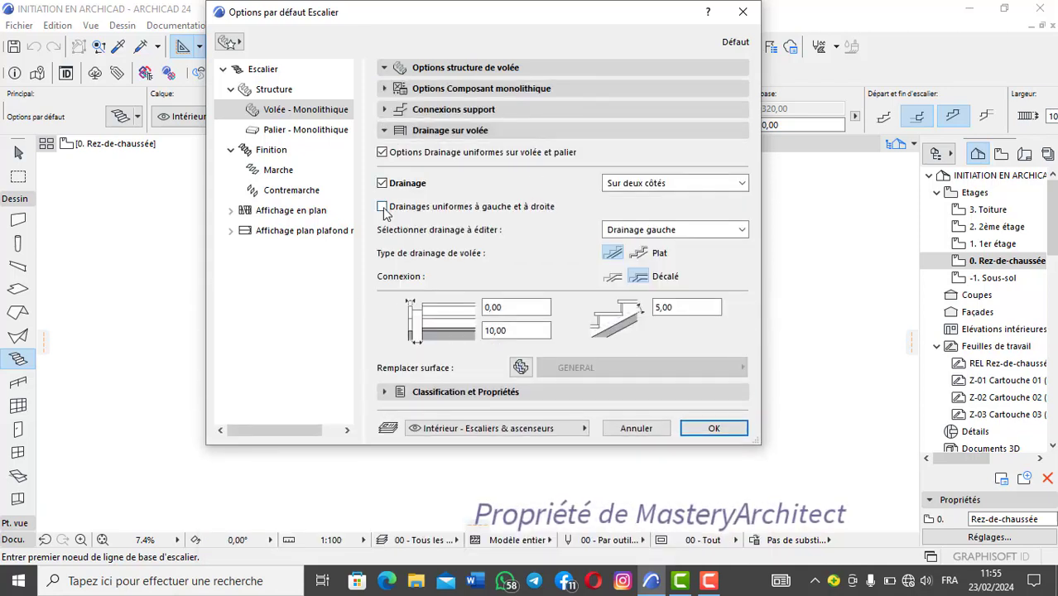
pyautogui.click(381, 184)
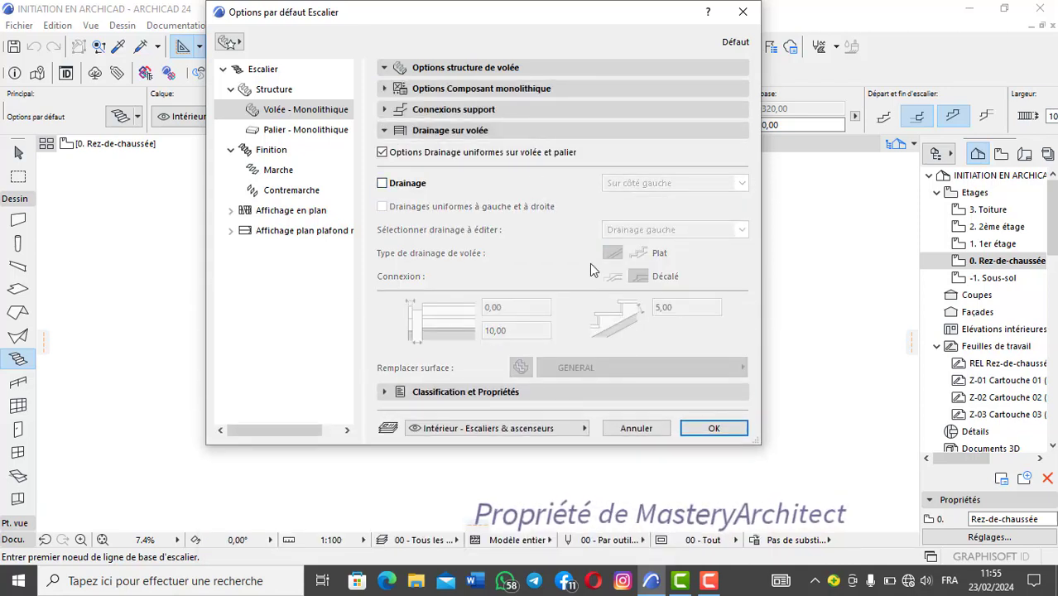
# Step: Examine the flight's classification and properties and the monolithic landing's structure settings
pyautogui.click(481, 393)
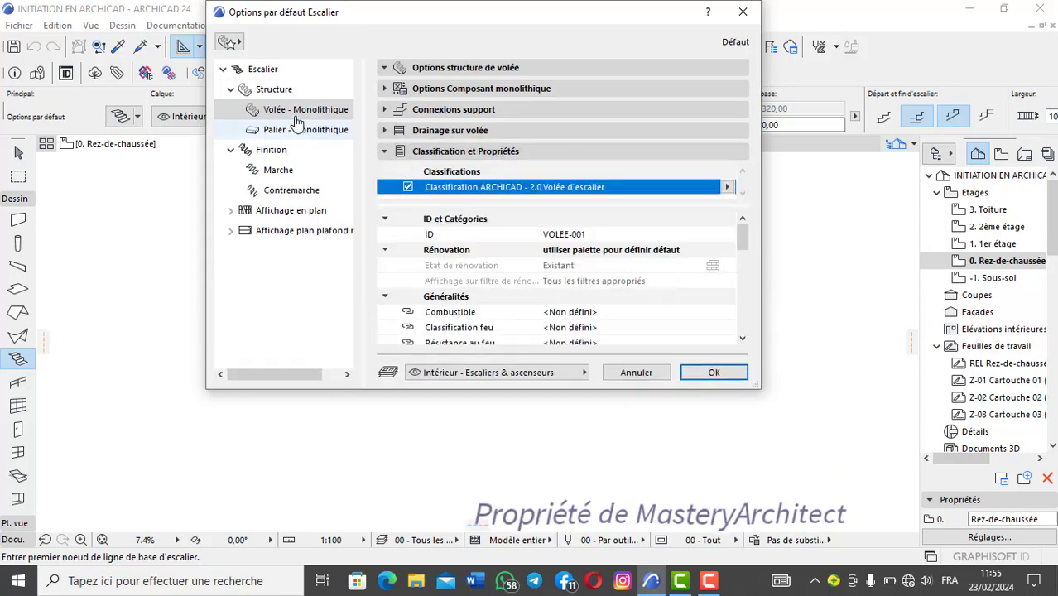
pyautogui.click(294, 131)
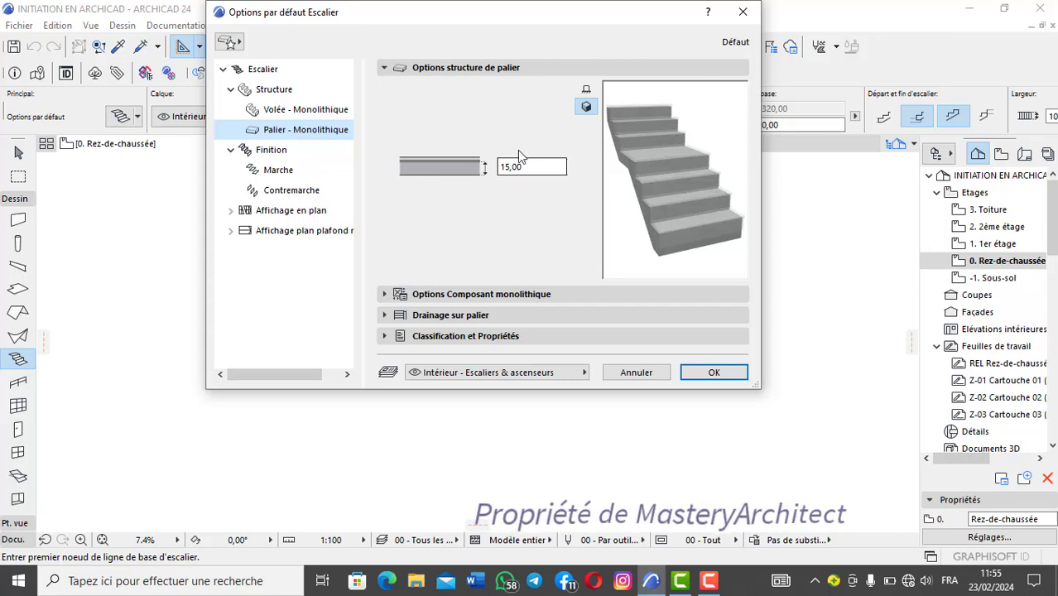
# Step: Examine the landing's cut-surface and contour line attributes and the available building materials, keeping Béton
pyautogui.click(465, 294)
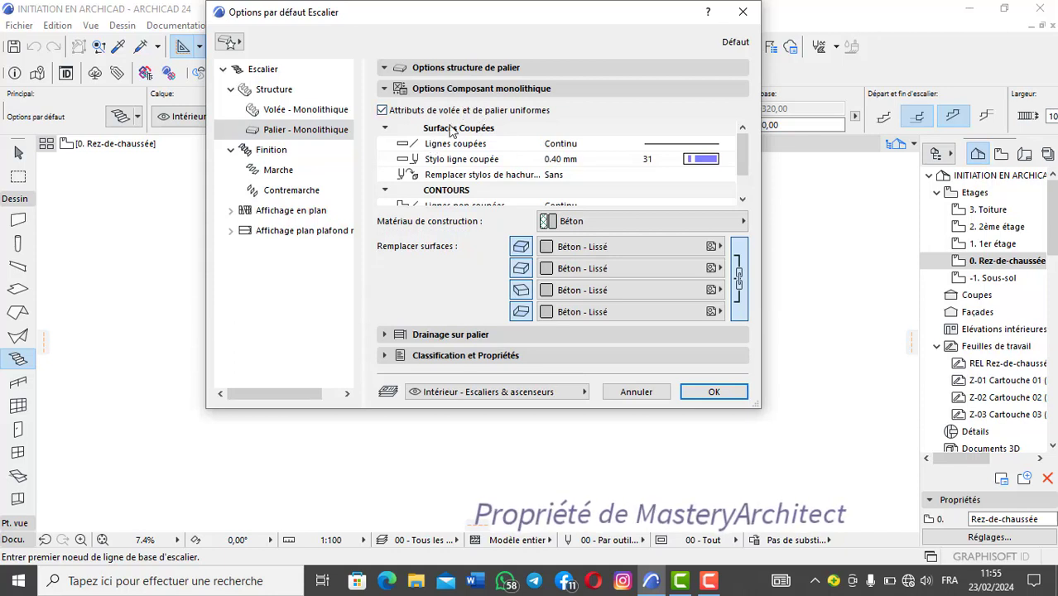
pyautogui.scroll(-2, 463, 149)
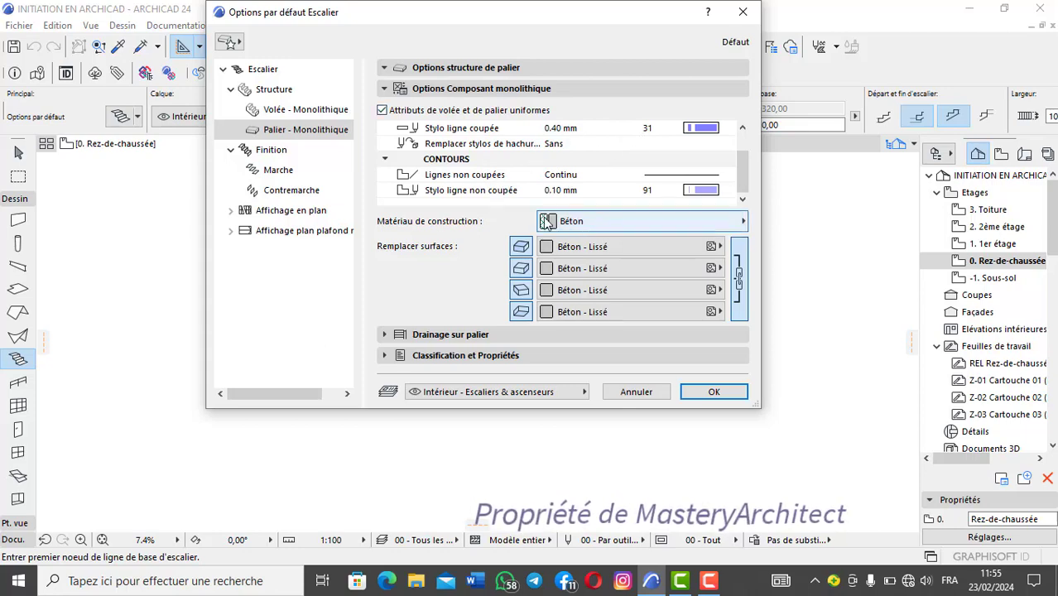
pyautogui.click(729, 227)
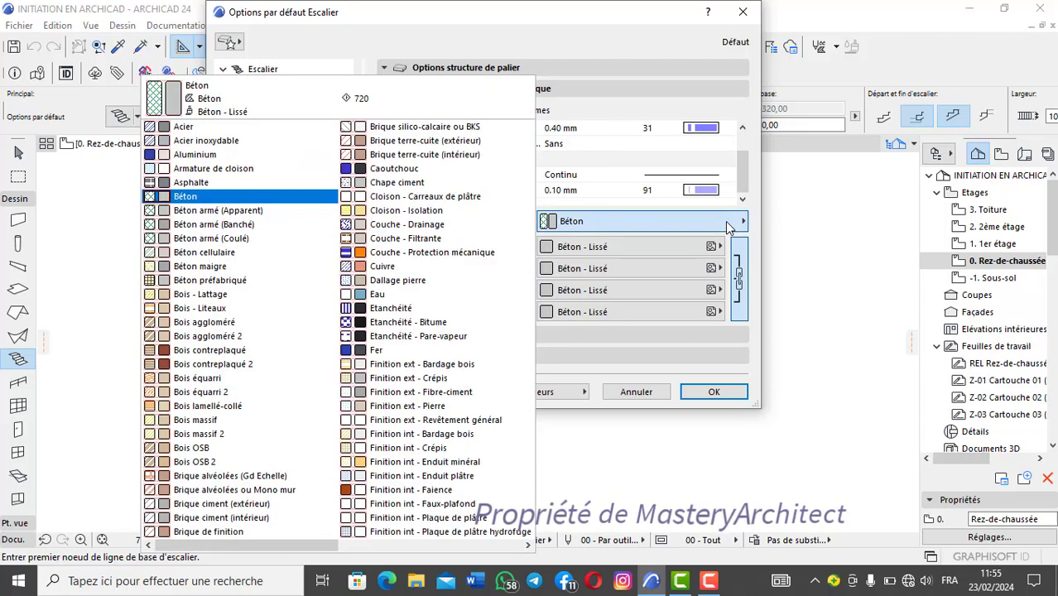
pyautogui.scroll(-3, 399, 205)
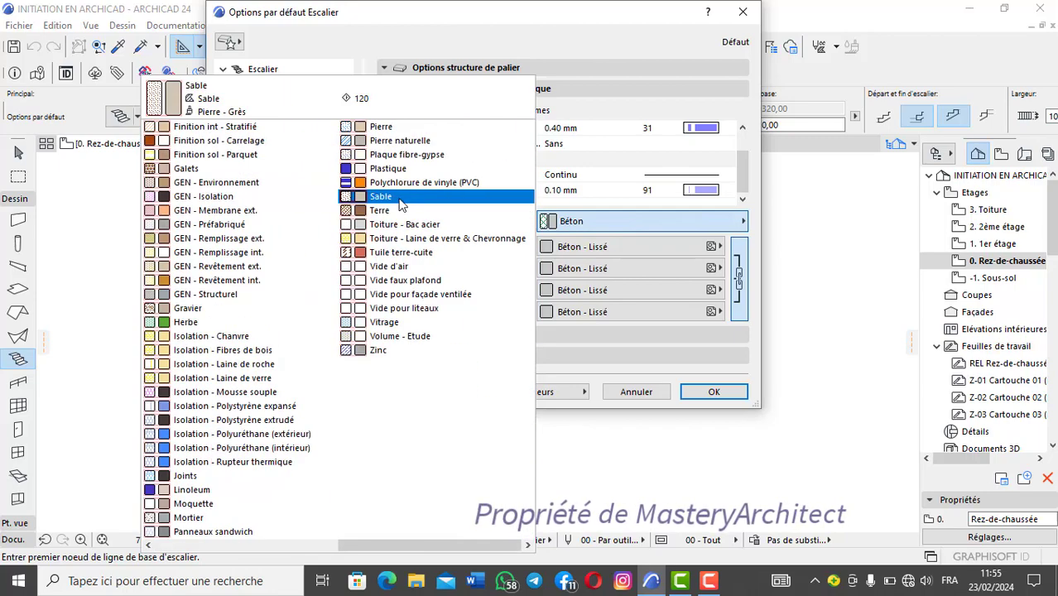
pyautogui.scroll(3, 300, 195)
pyautogui.scroll(-3, 300, 197)
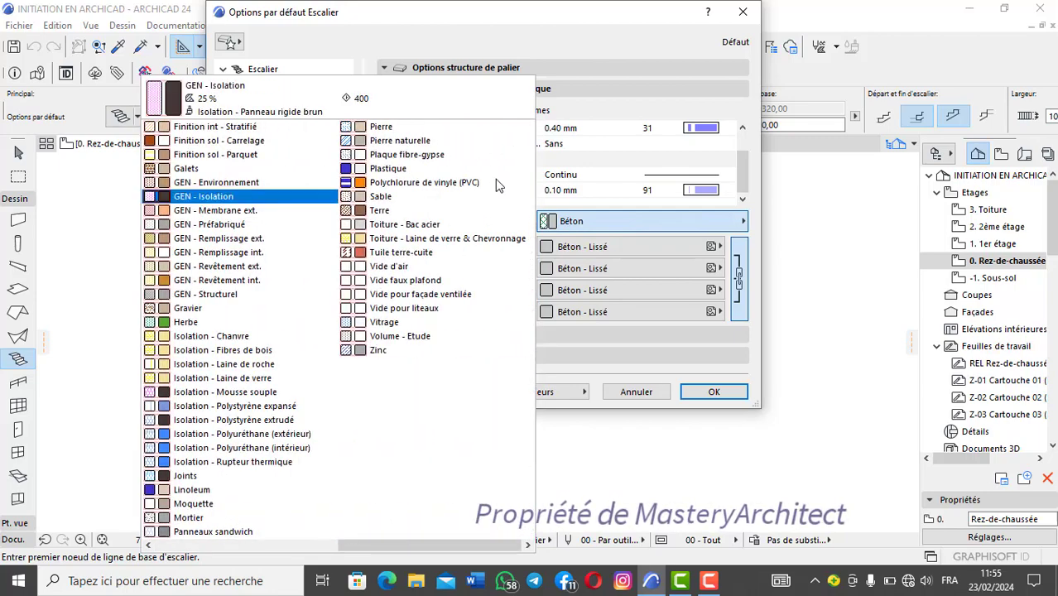
pyautogui.click(602, 228)
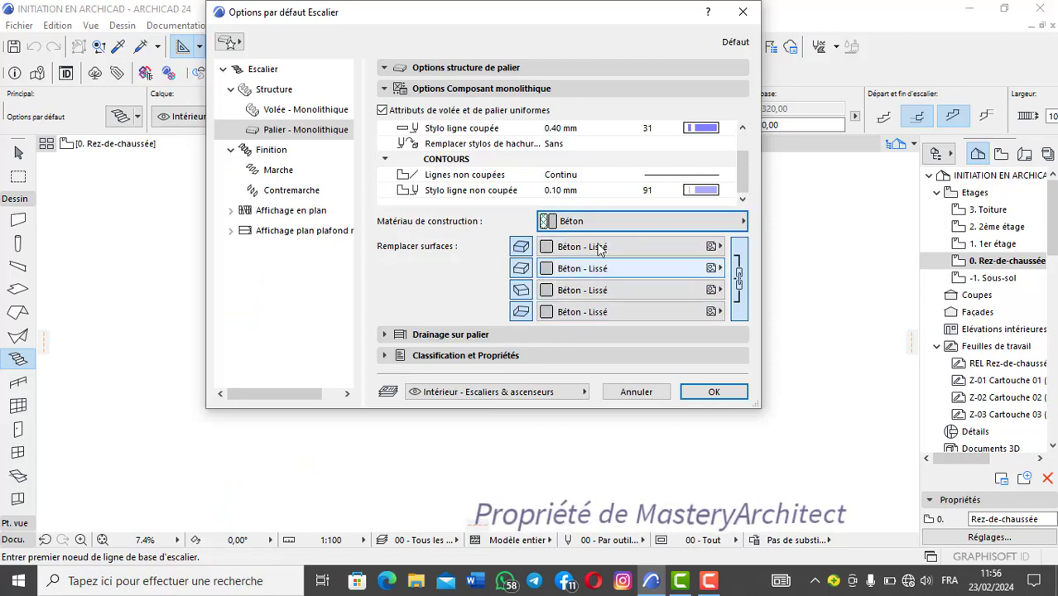
# Step: Try landing drainage on both sides (Sur deux côtés), inspect it in the stair preview, and switch drainage off again
pyautogui.click(469, 335)
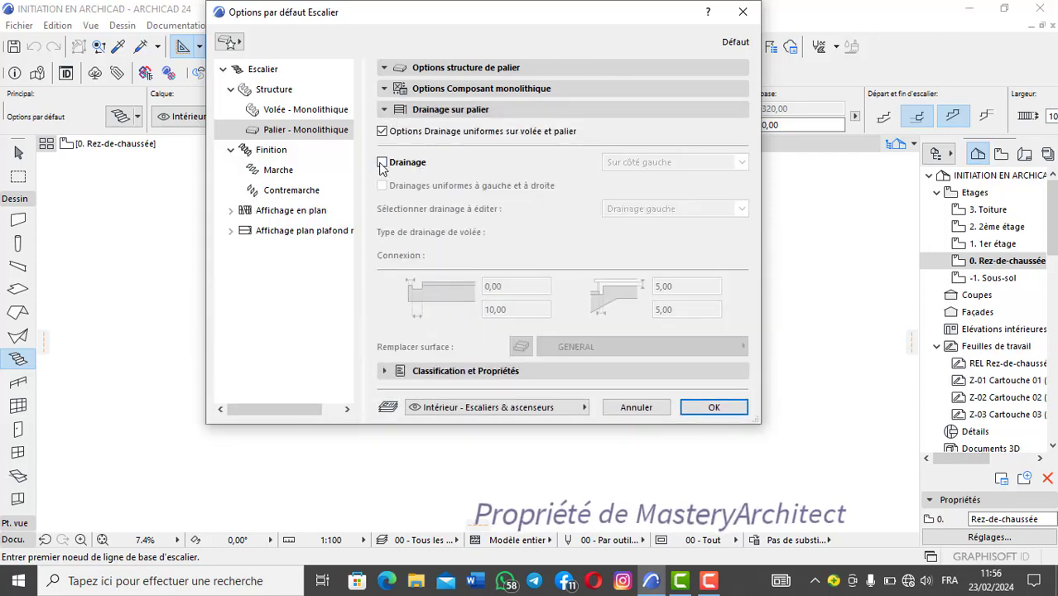
pyautogui.click(382, 163)
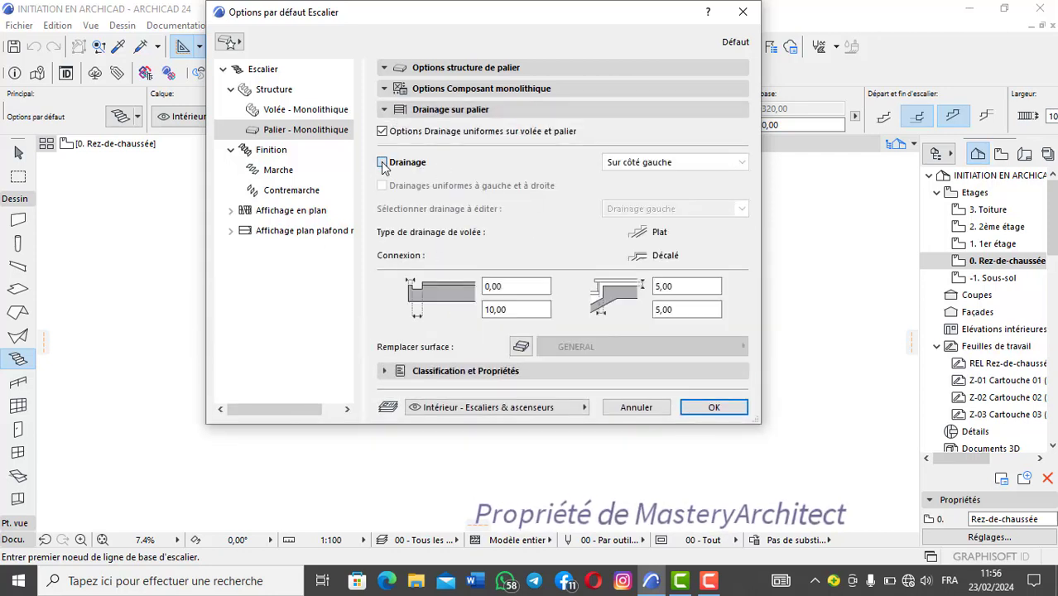
pyautogui.click(737, 163)
pyautogui.click(680, 205)
pyautogui.click(601, 66)
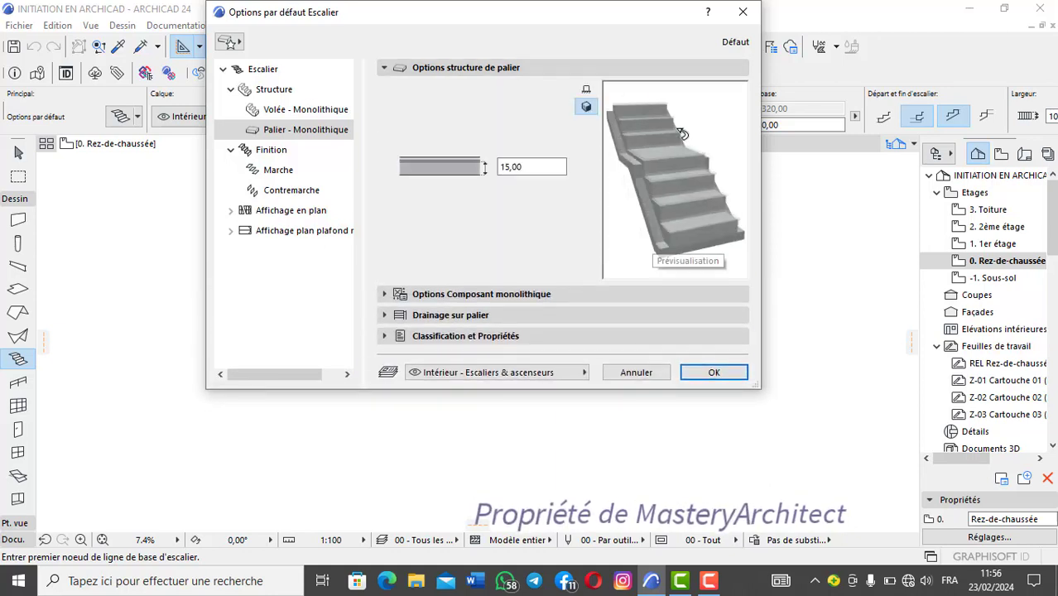
pyautogui.moveTo(684, 218)
pyautogui.mouseDown()
pyautogui.moveTo(683, 205)
pyautogui.moveTo(696, 205)
pyautogui.mouseUp()
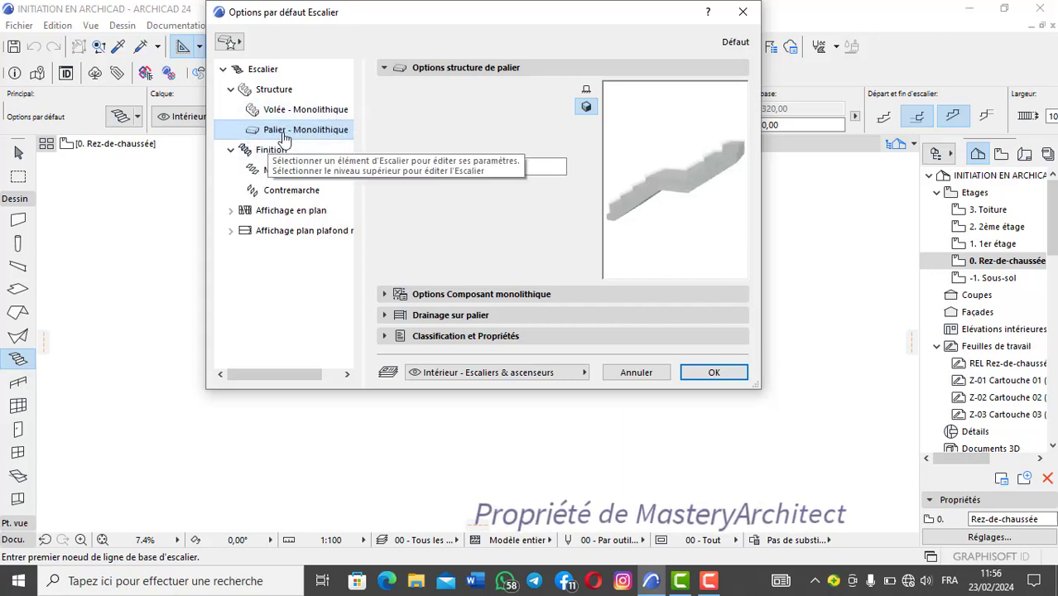
pyautogui.click(472, 317)
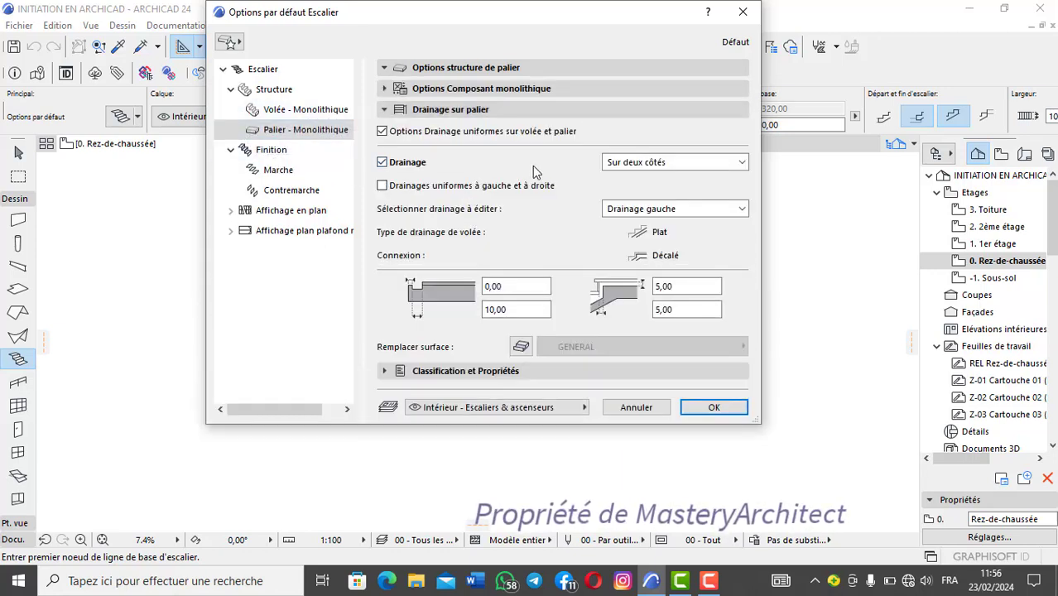
pyautogui.click(381, 163)
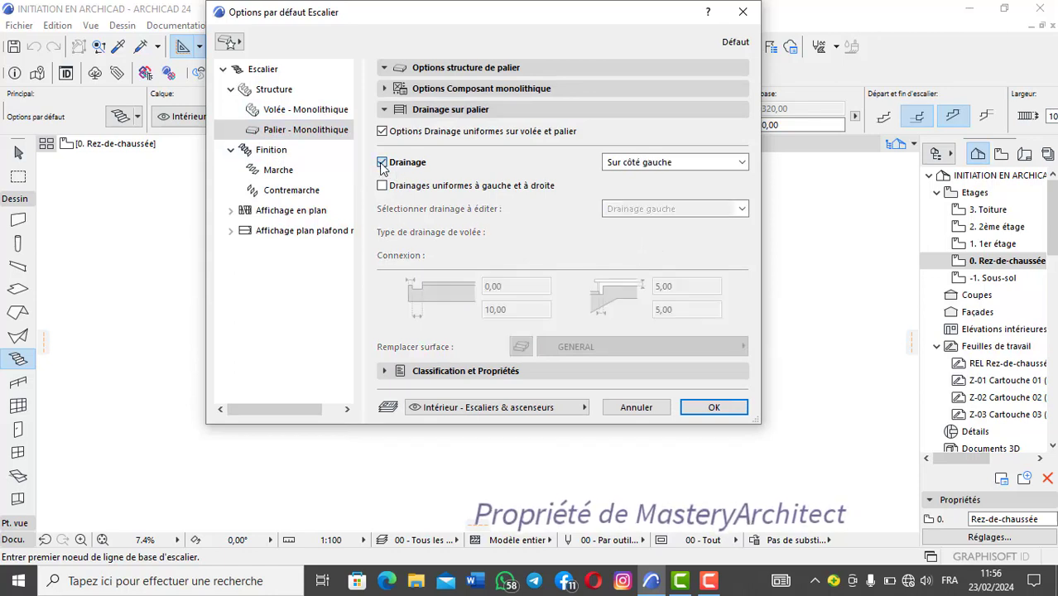
# Step: Examine the landing's classification and properties and the stair's general finish (Finition) settings
pyautogui.click(473, 371)
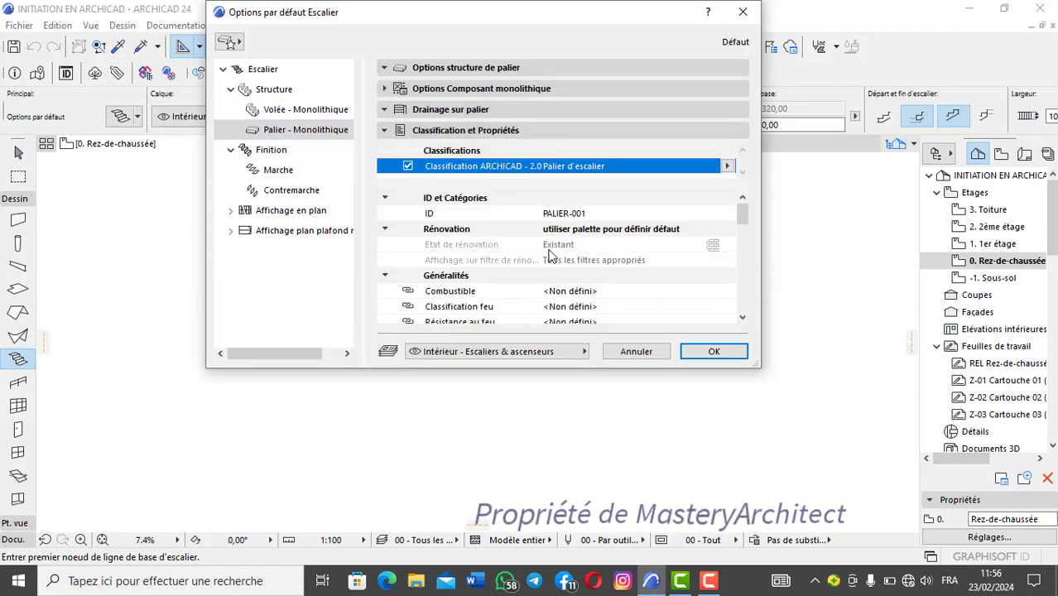
pyautogui.click(282, 150)
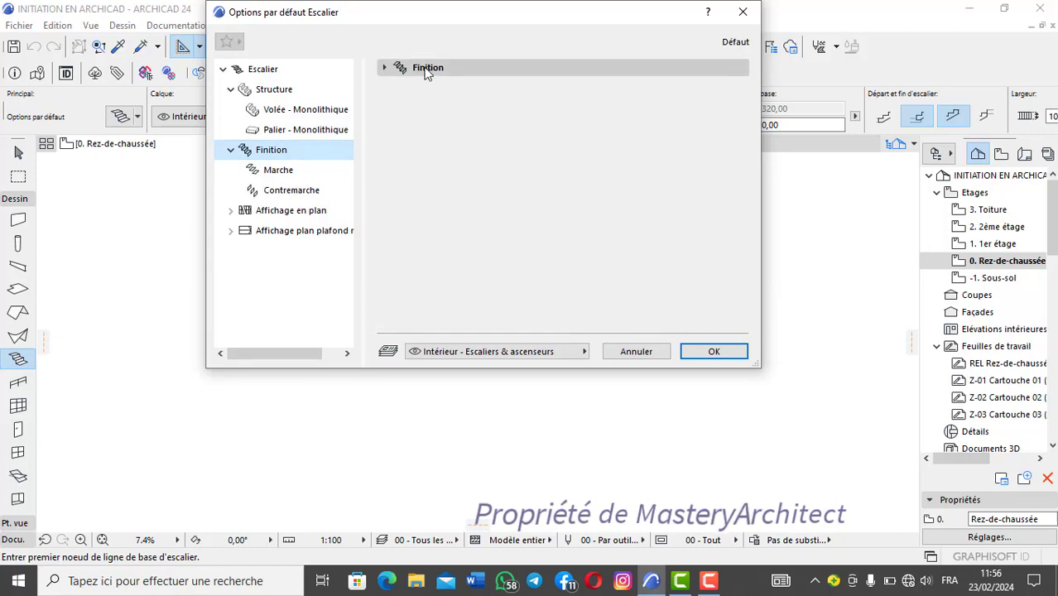
pyautogui.click(427, 67)
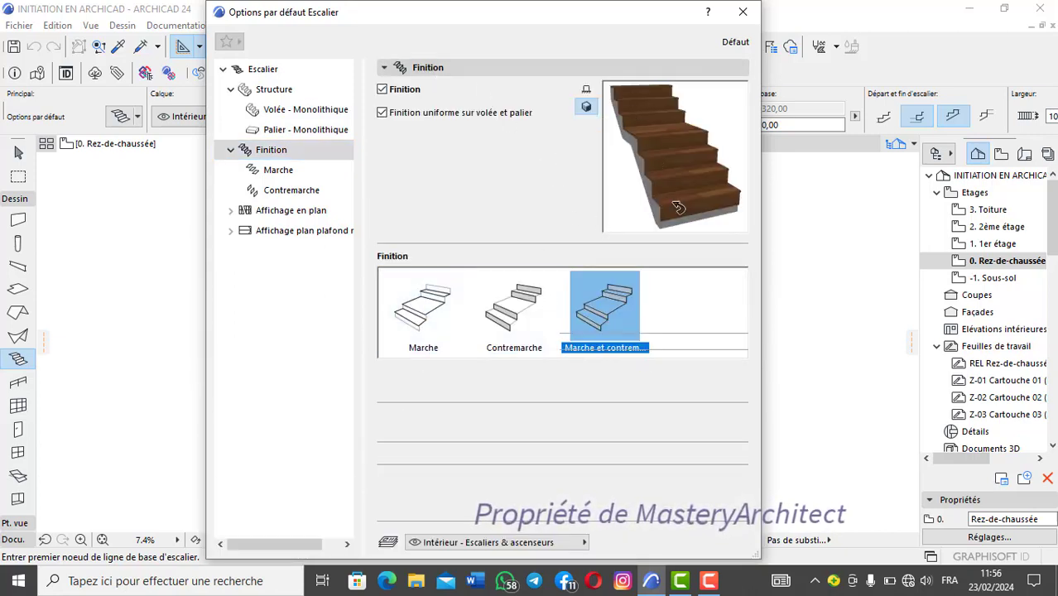
# Step: Try the tread-only (Marche) and riser-only (Contremarche) finishes in the preview, and return to the combined tread and riser finish
pyautogui.click(422, 321)
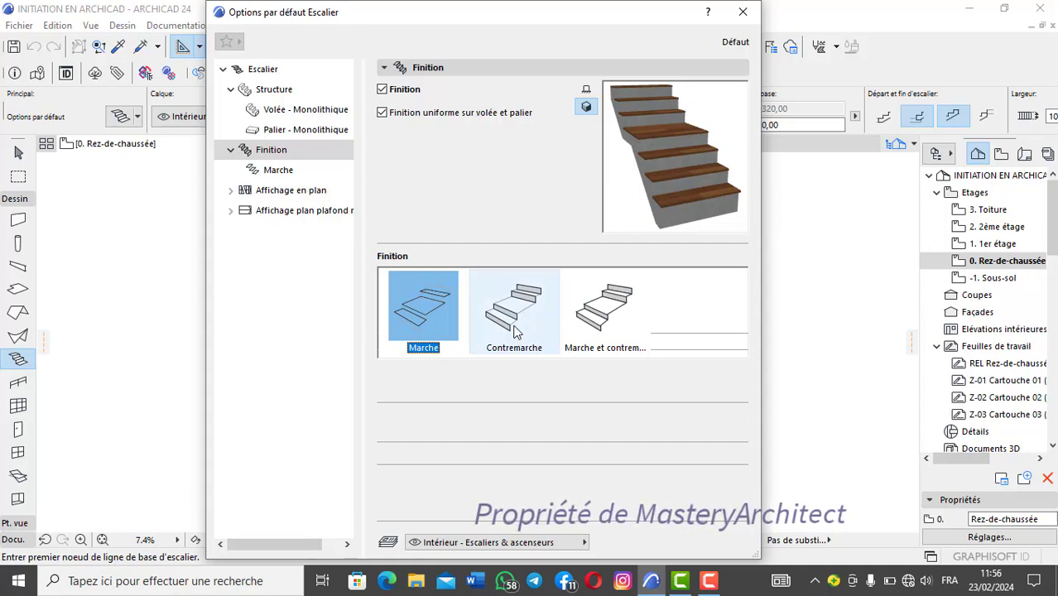
pyautogui.click(534, 341)
pyautogui.moveTo(657, 171); pyautogui.dragTo(663, 177)
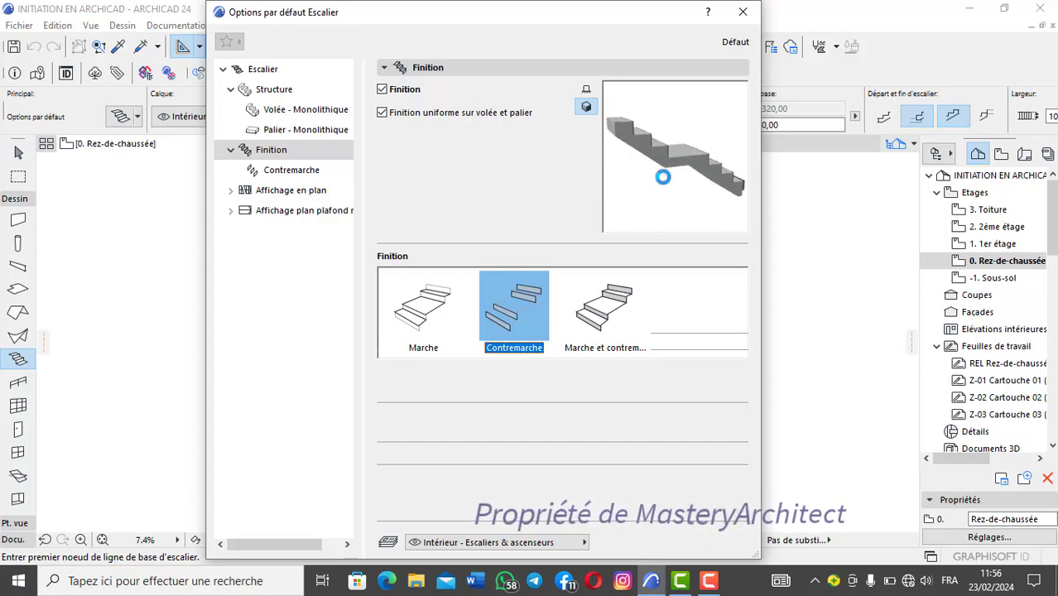
pyautogui.click(618, 303)
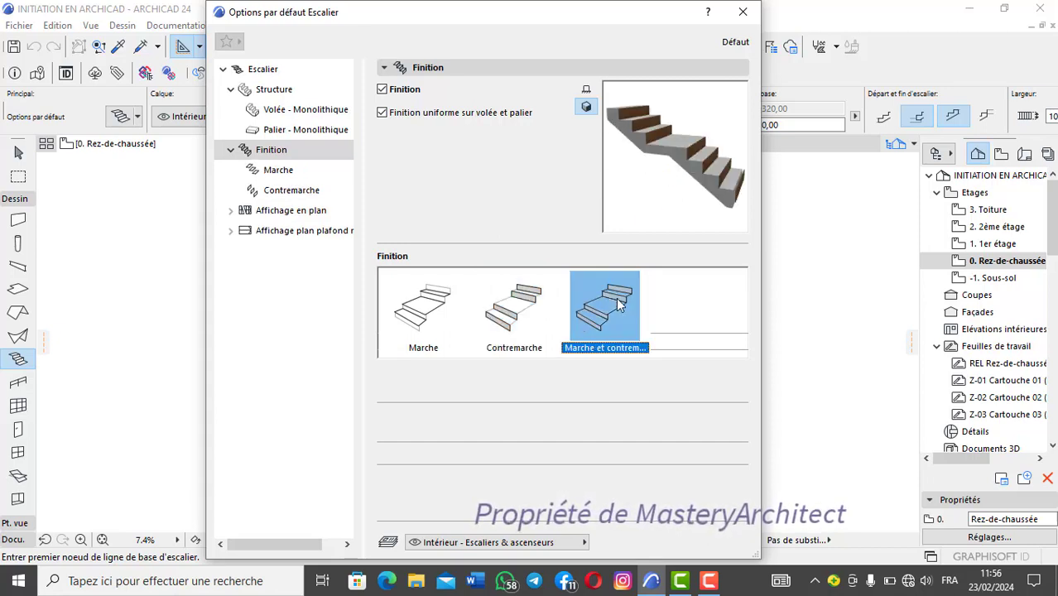
pyautogui.moveTo(693, 155); pyautogui.dragTo(693, 155)
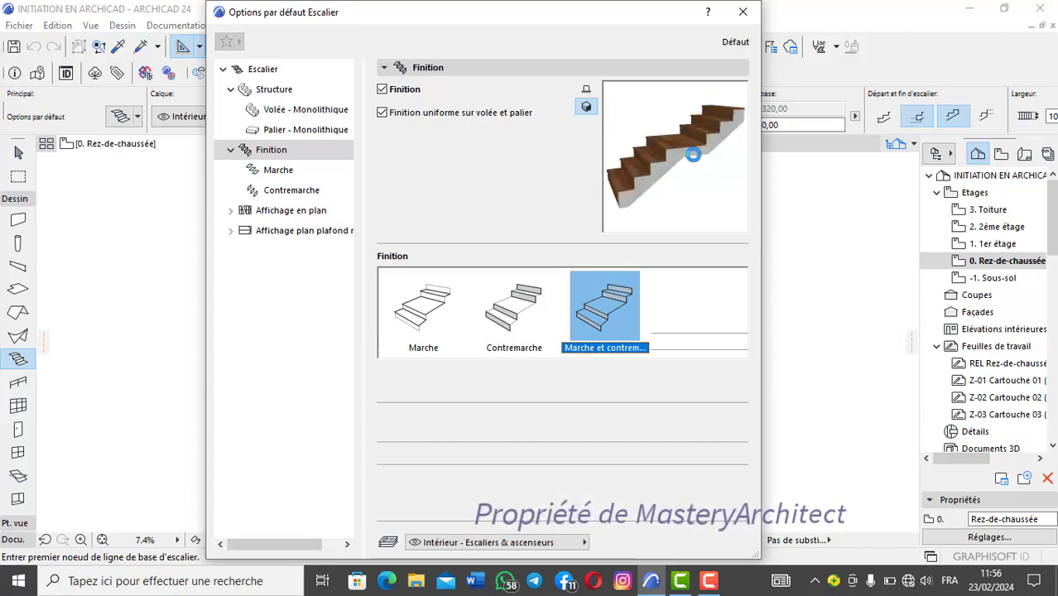
pyautogui.click(410, 316)
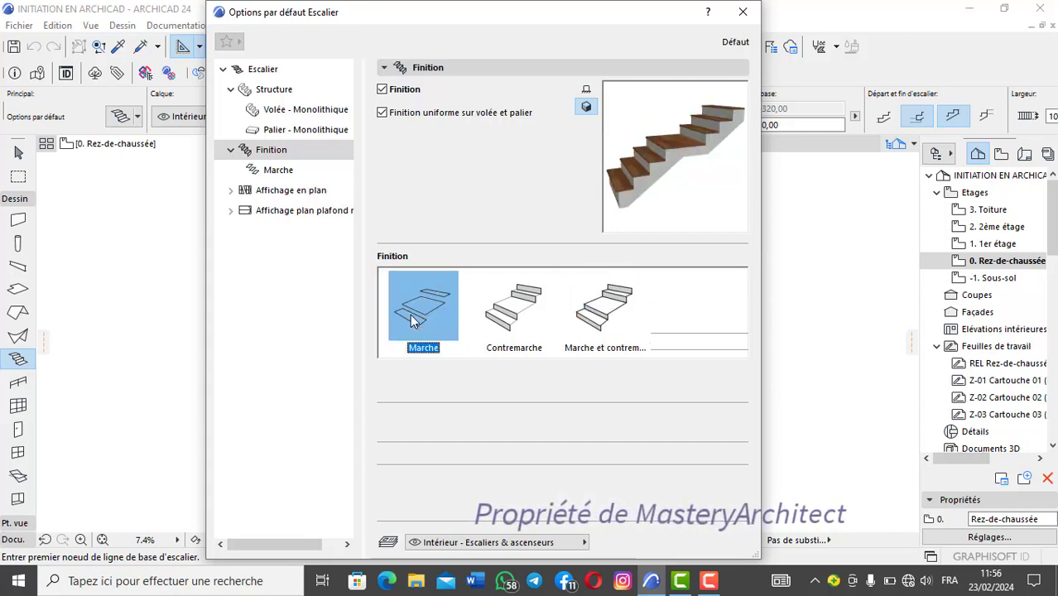
pyautogui.click(605, 308)
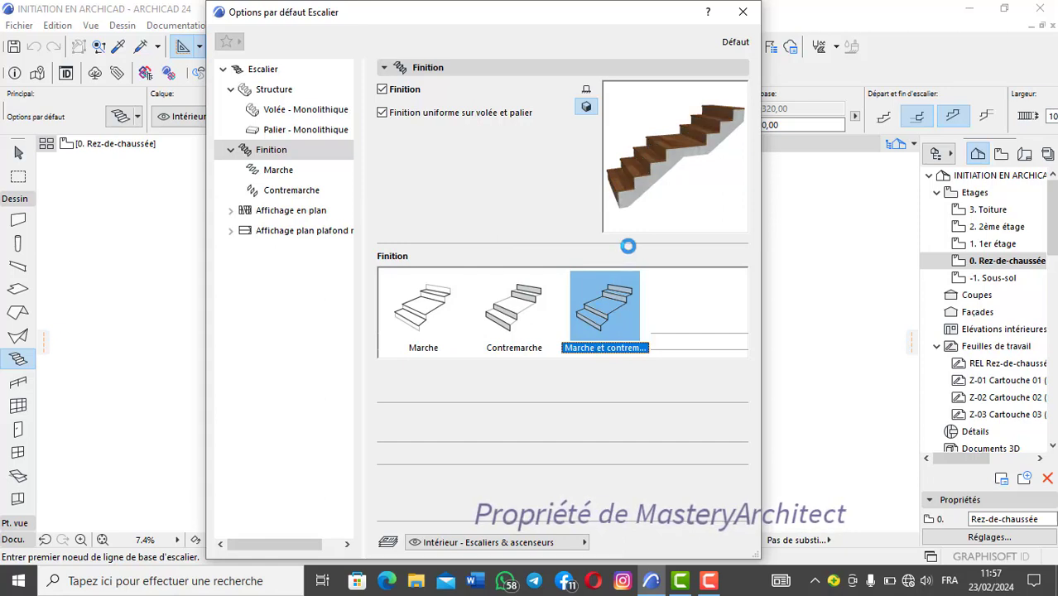
# Step: Open the tread (Marche) finish settings, try several nosing shapes including Arrondie and the inclined chamfer, and return to Congé
pyautogui.click(289, 172)
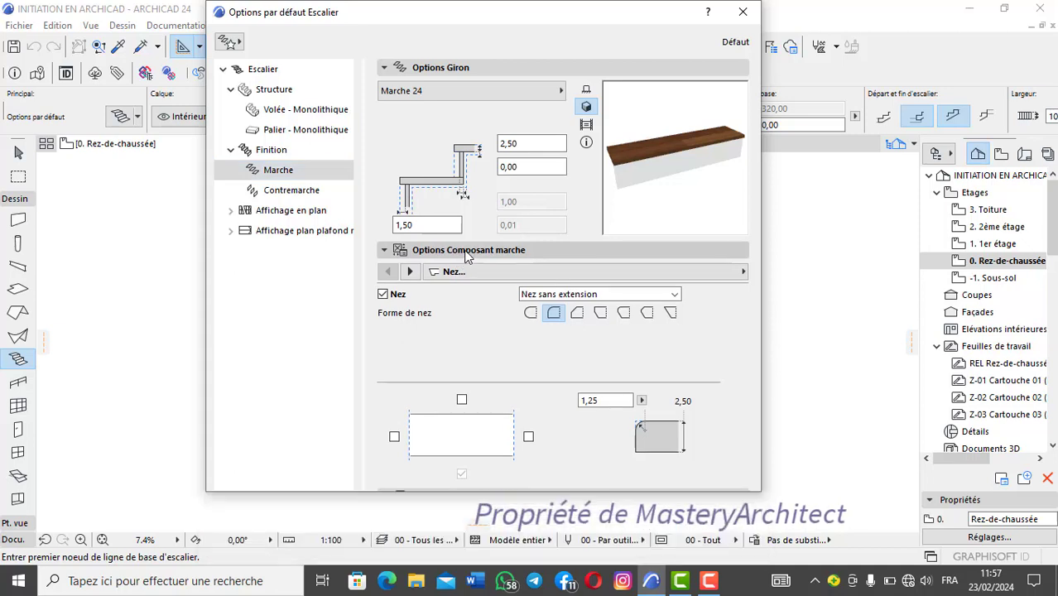
pyautogui.click(460, 249)
pyautogui.click(439, 250)
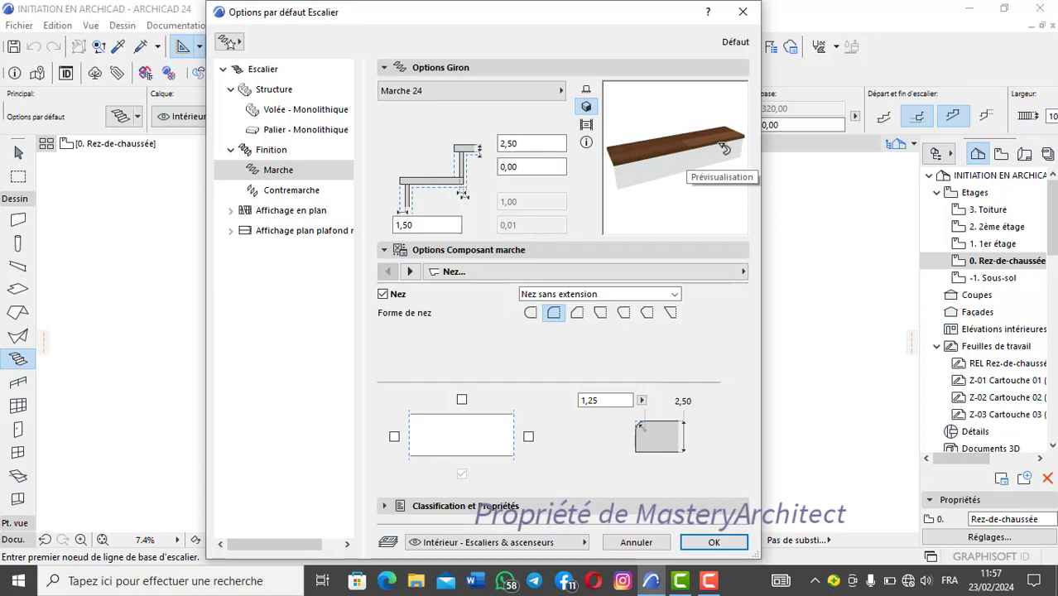
pyautogui.click(531, 313)
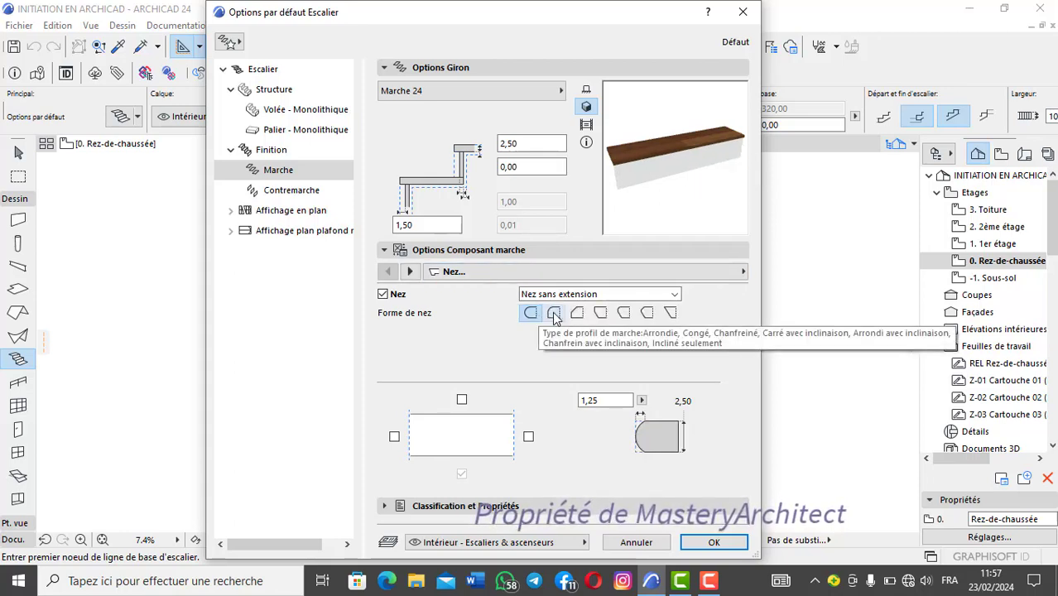
pyautogui.click(554, 316)
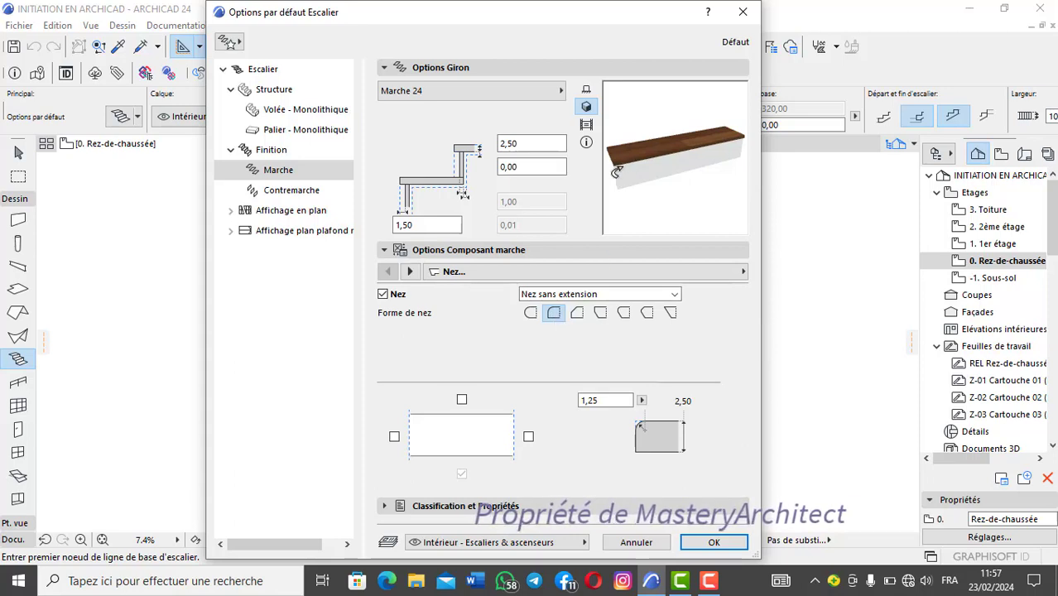
pyautogui.click(579, 314)
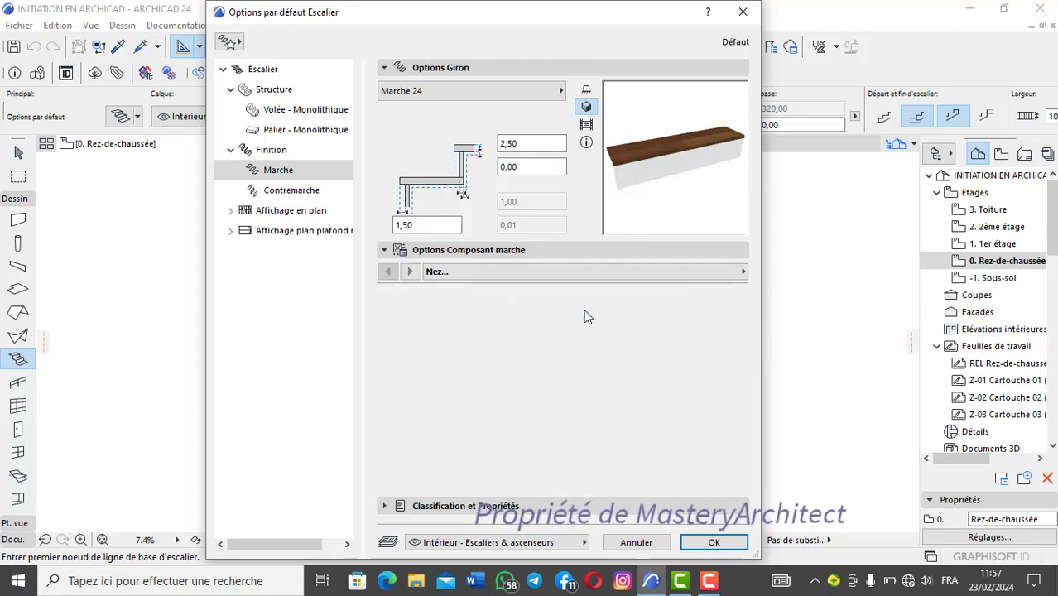
pyautogui.click(623, 313)
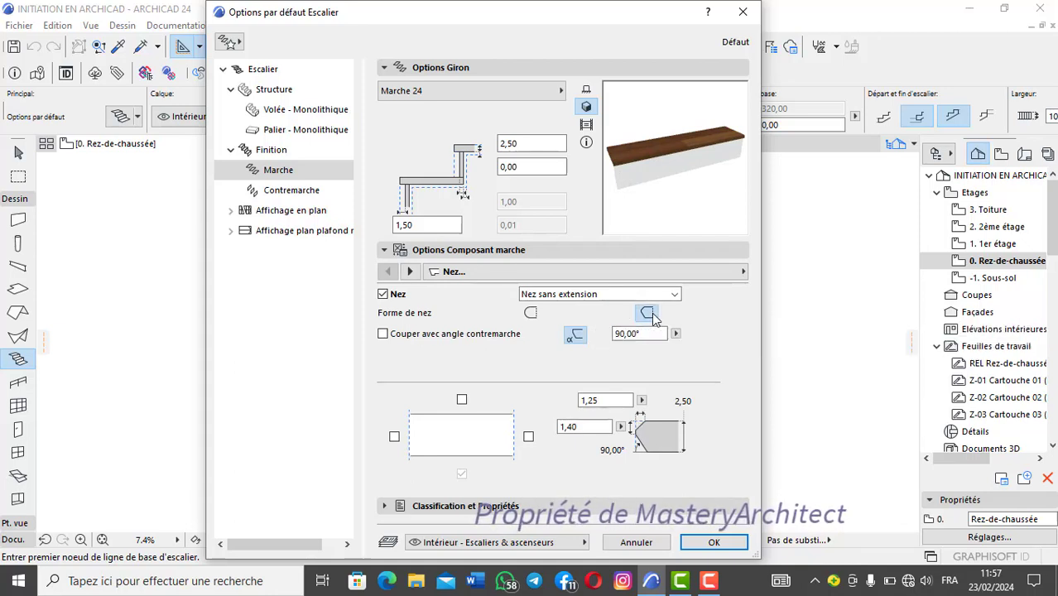
pyautogui.click(648, 313)
pyautogui.click(560, 313)
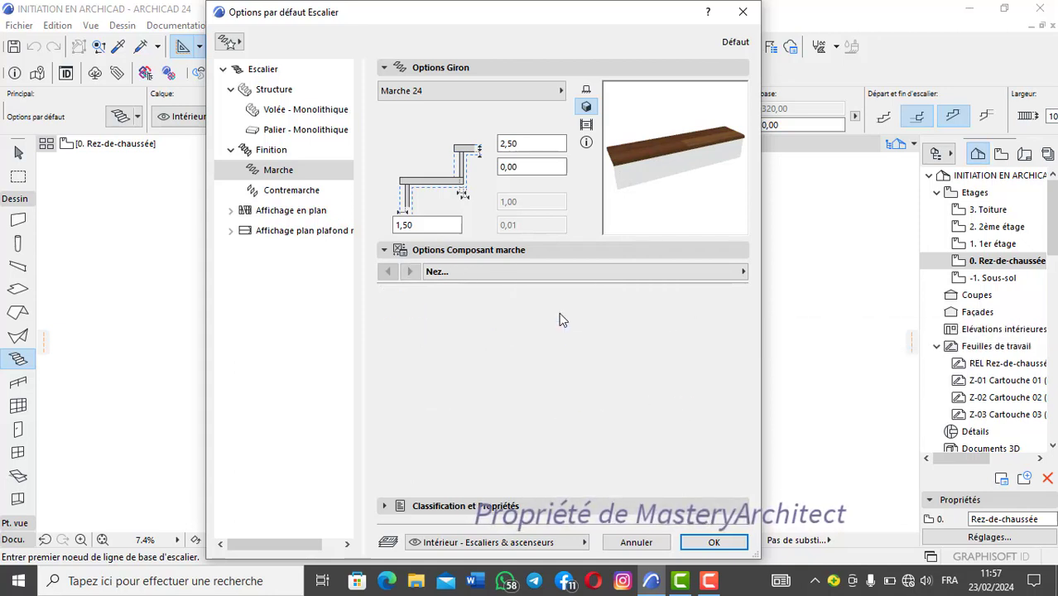
# Step: Examine the tread's raised band (Bande surélevée), grooving (Rainurage) and anti-slip accessory (Accessoire antidérapant) settings
pyautogui.click(410, 272)
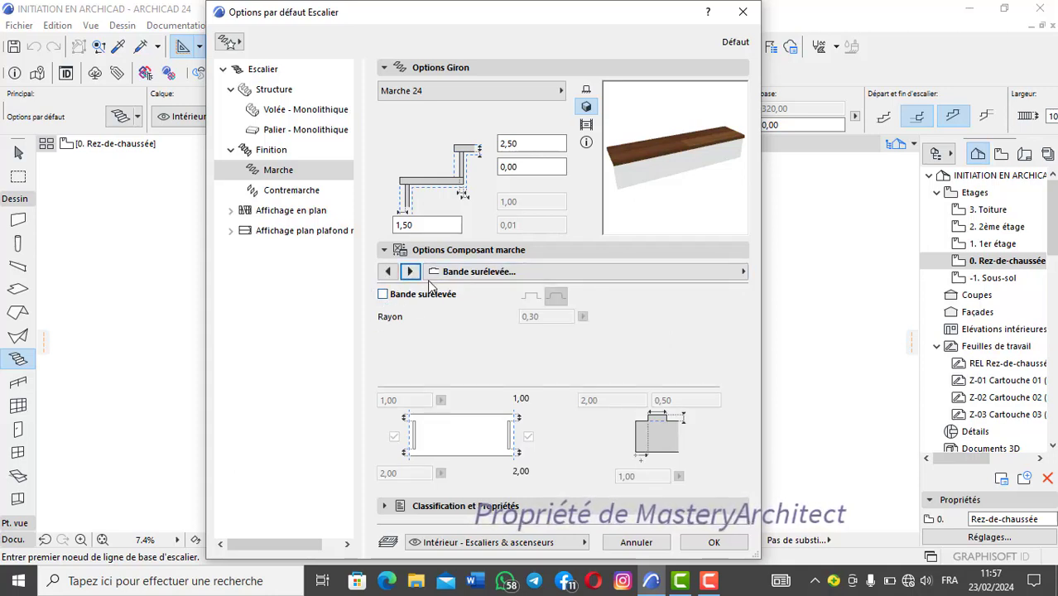
pyautogui.click(408, 272)
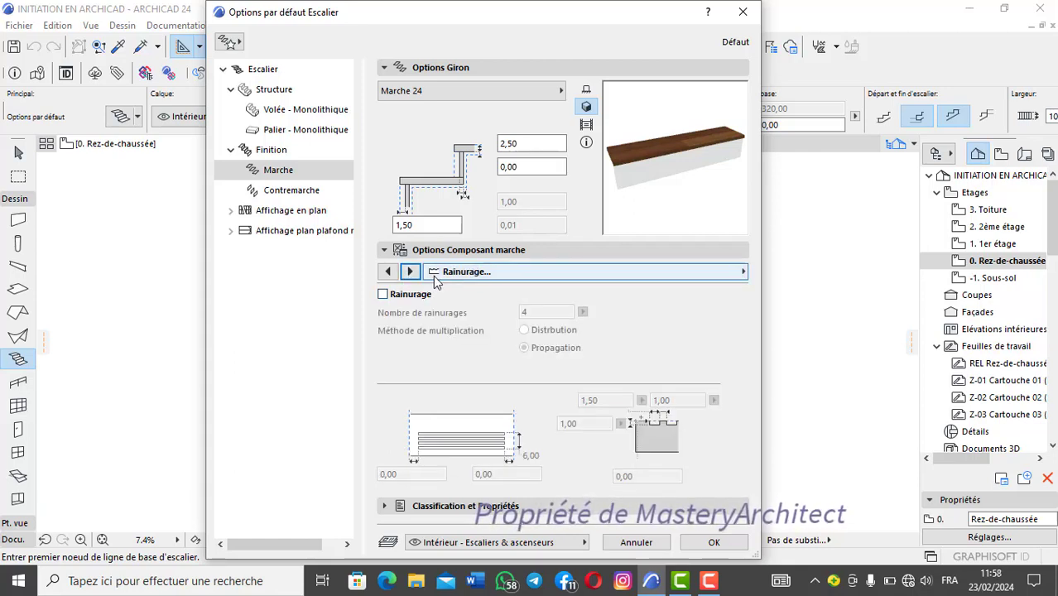
pyautogui.click(410, 272)
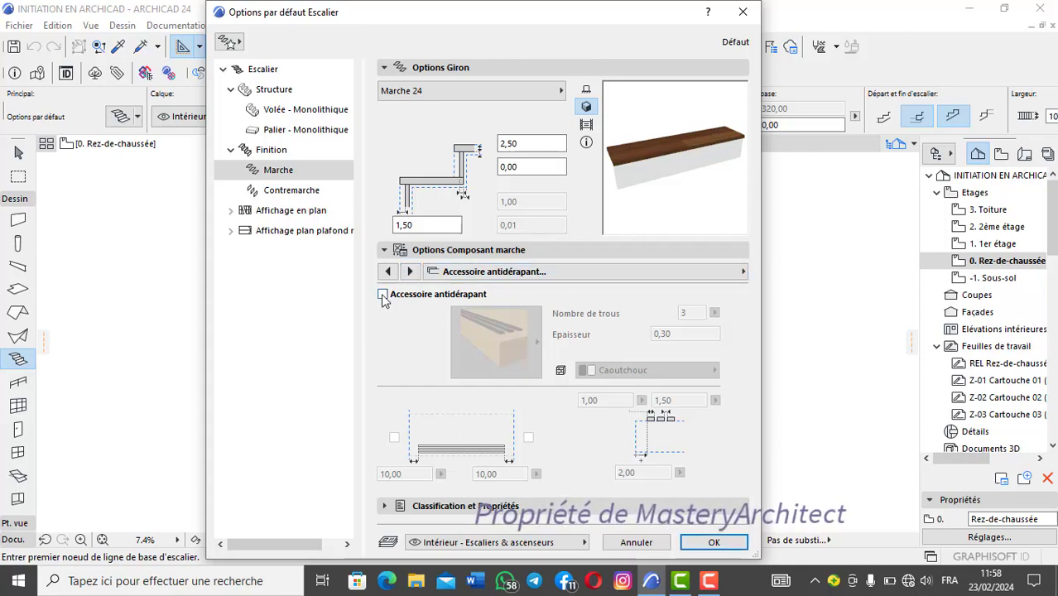
# Step: Try the anti-slip accessory on the tread, inspect its available profile types and materials, and switch it off again
pyautogui.click(383, 296)
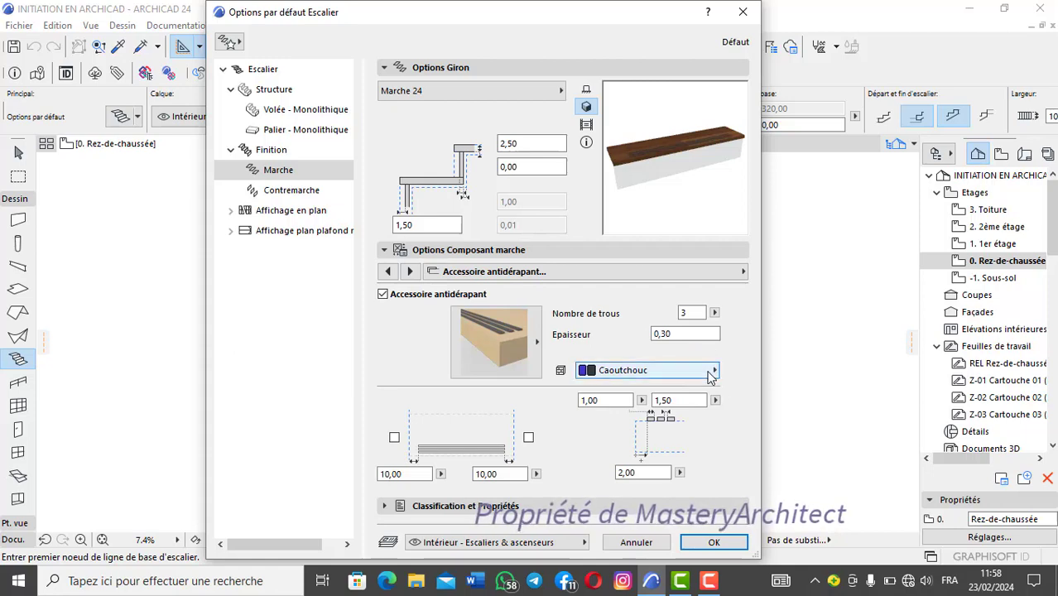
pyautogui.click(712, 374)
pyautogui.click(710, 373)
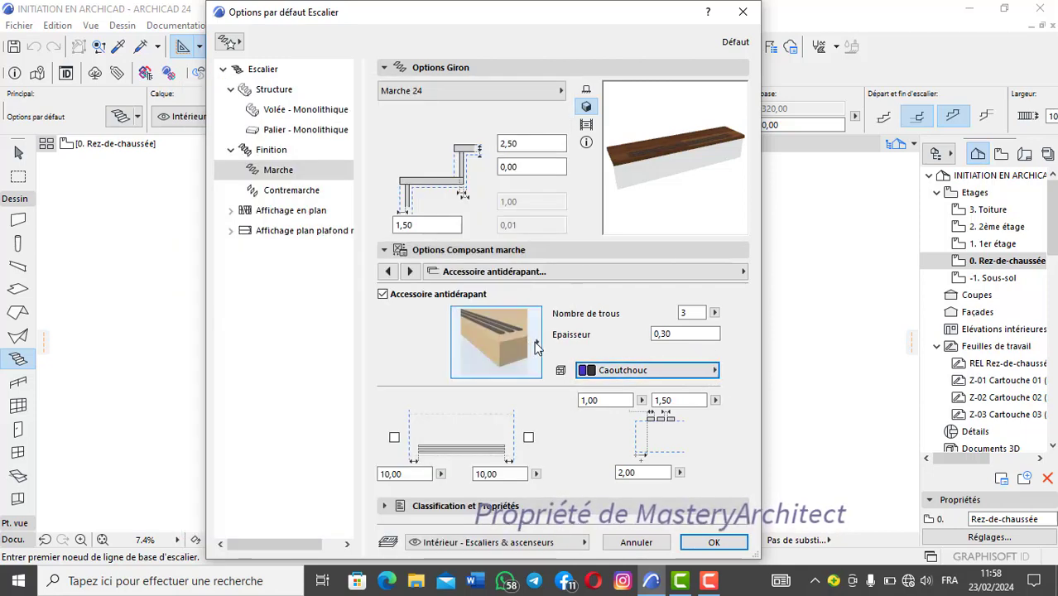
pyautogui.click(530, 343)
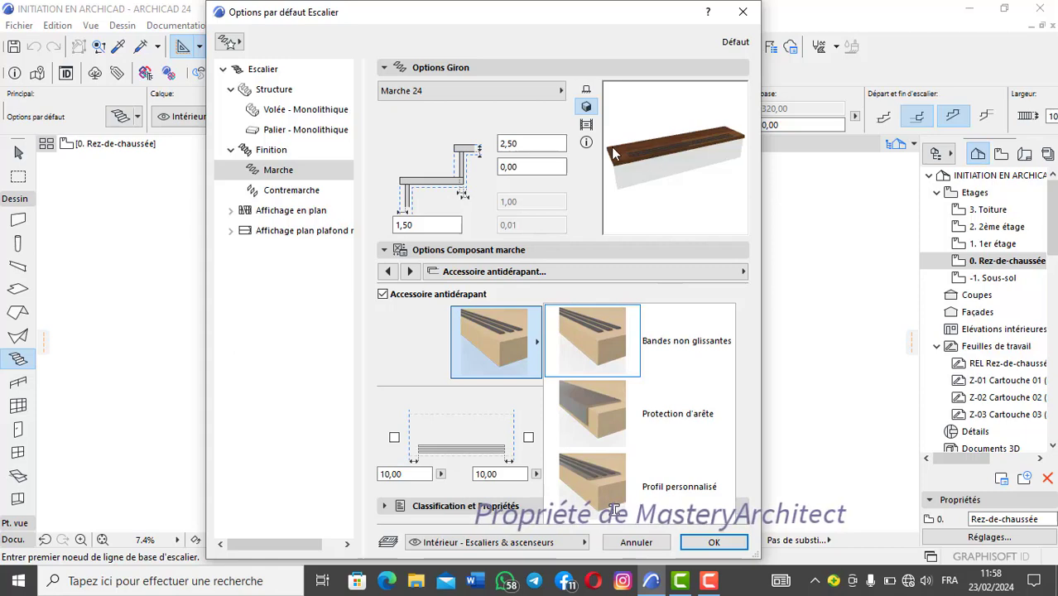
pyautogui.click(517, 346)
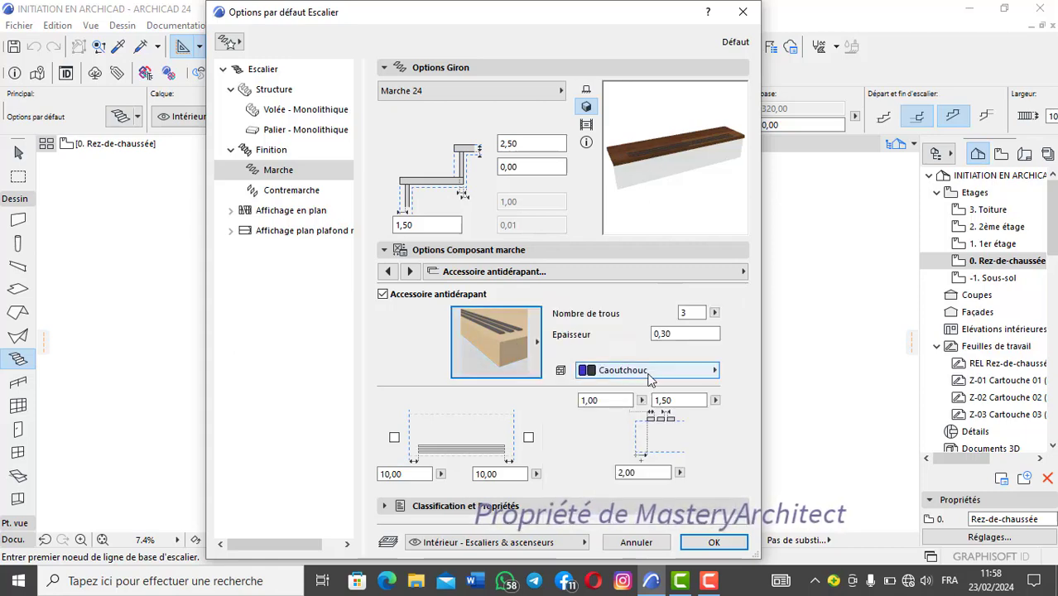
pyautogui.click(678, 370)
pyautogui.click(679, 369)
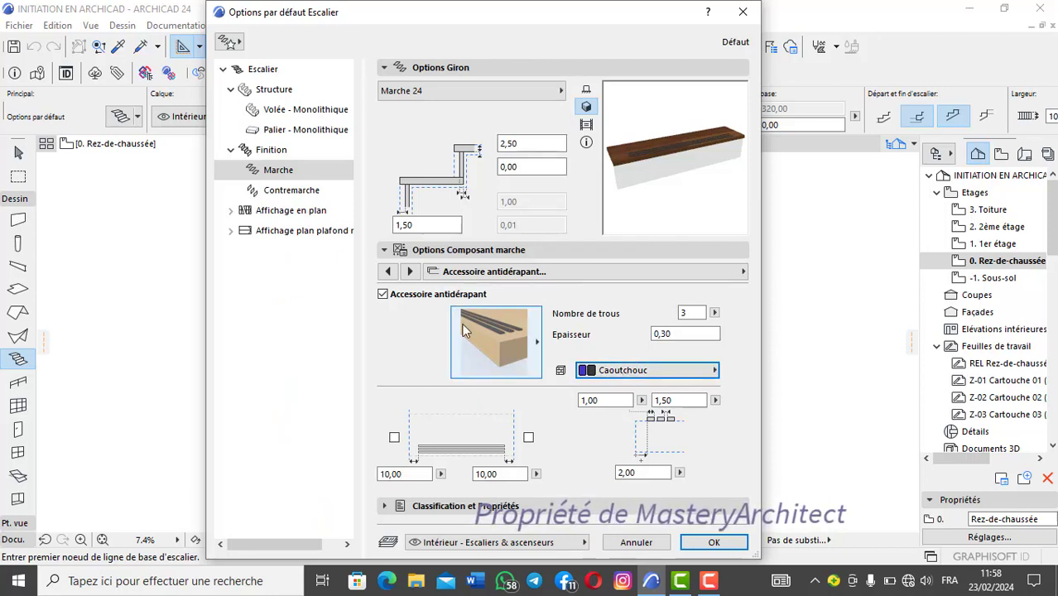
pyautogui.click(381, 294)
# Step: In the tread's representation settings, browse the building materials, try the surface override with Bois - Noyer horizontal, and disable it again
pyautogui.click(409, 271)
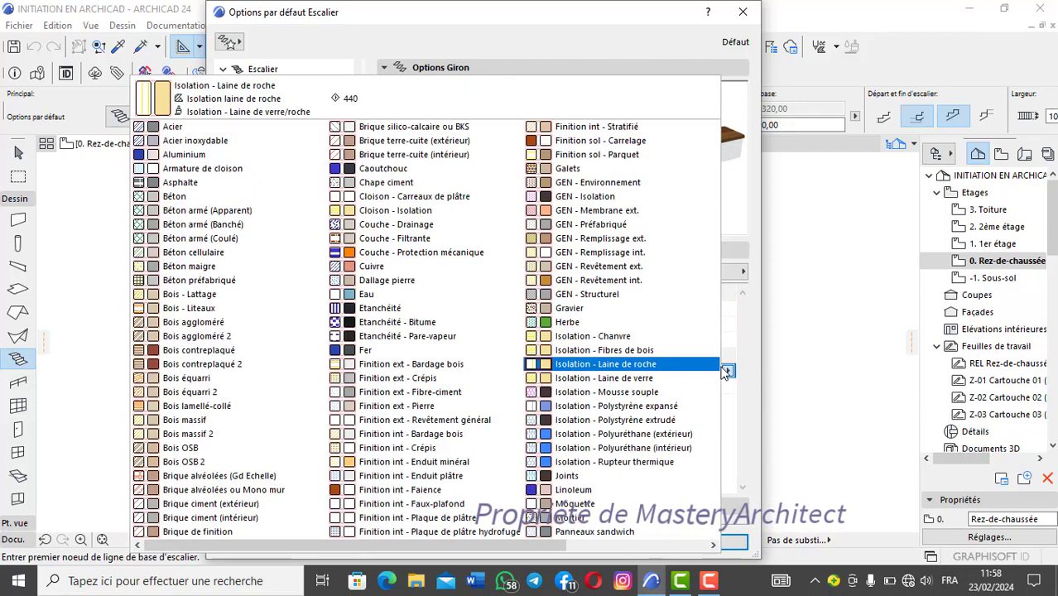
pyautogui.click(728, 371)
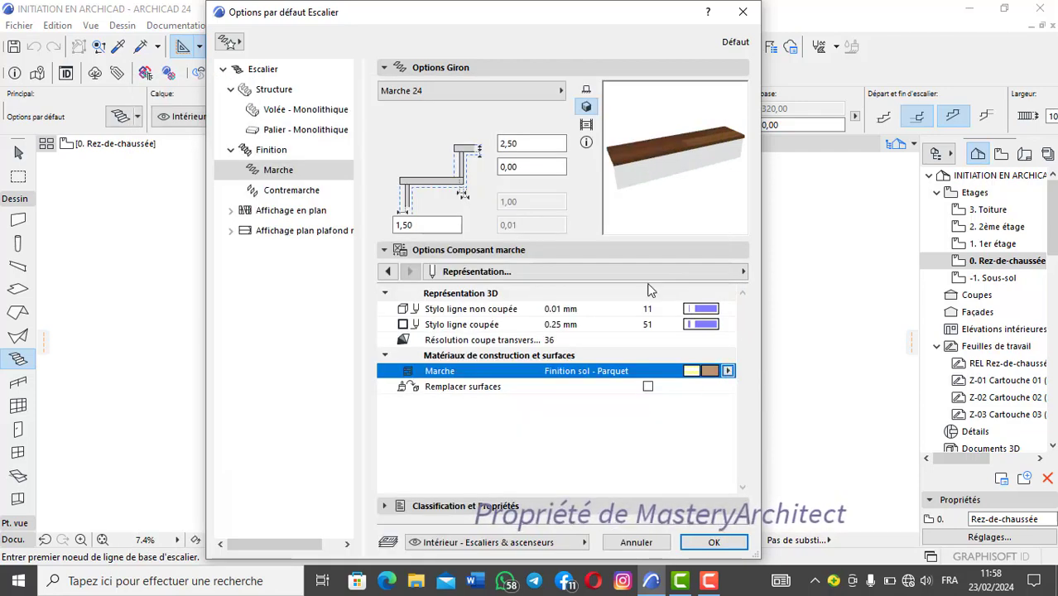
pyautogui.click(648, 388)
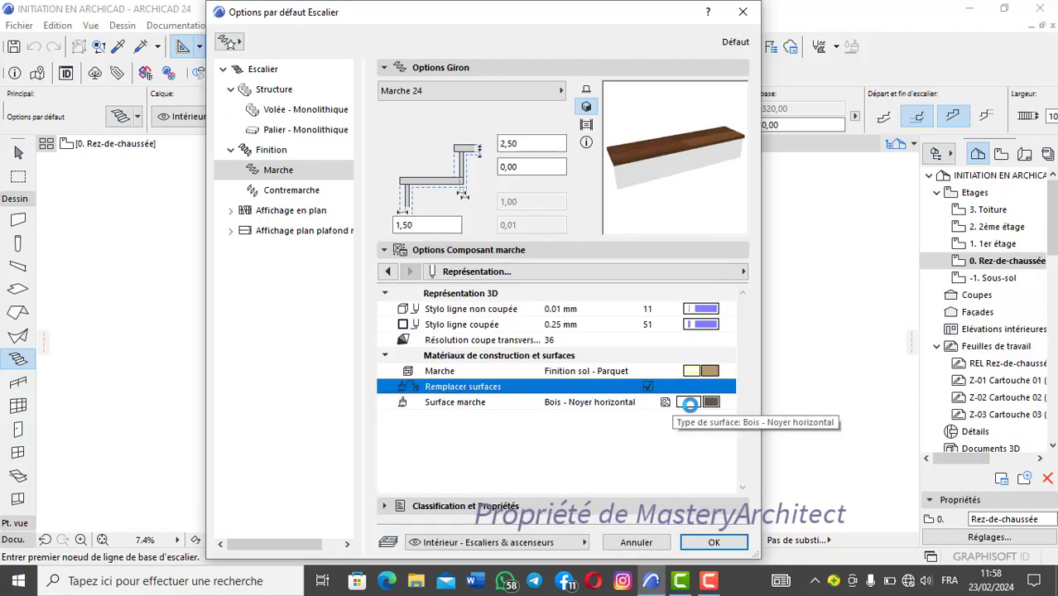
pyautogui.click(713, 403)
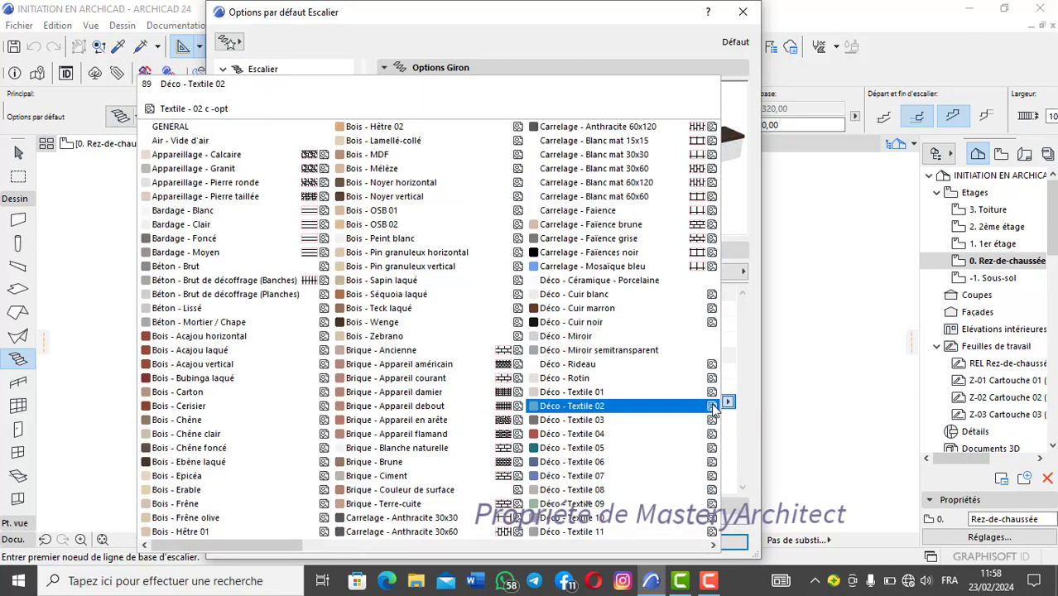
pyautogui.click(732, 404)
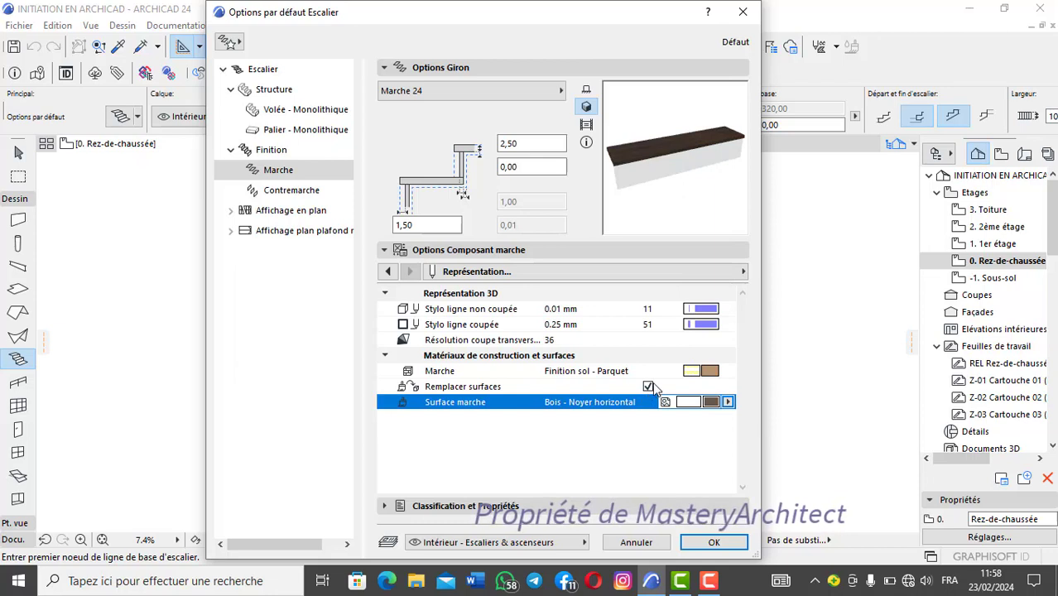
pyautogui.click(648, 387)
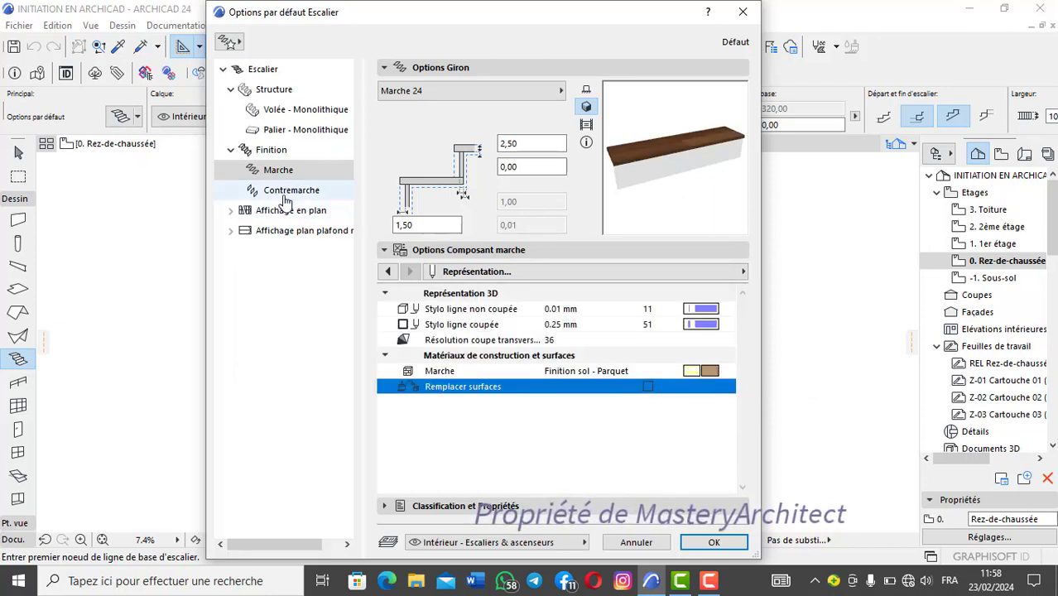
# Step: Examine the riser (Contremarche) settings and available riser types, comparing them with the tread settings and keeping Contremarche 24
pyautogui.click(285, 195)
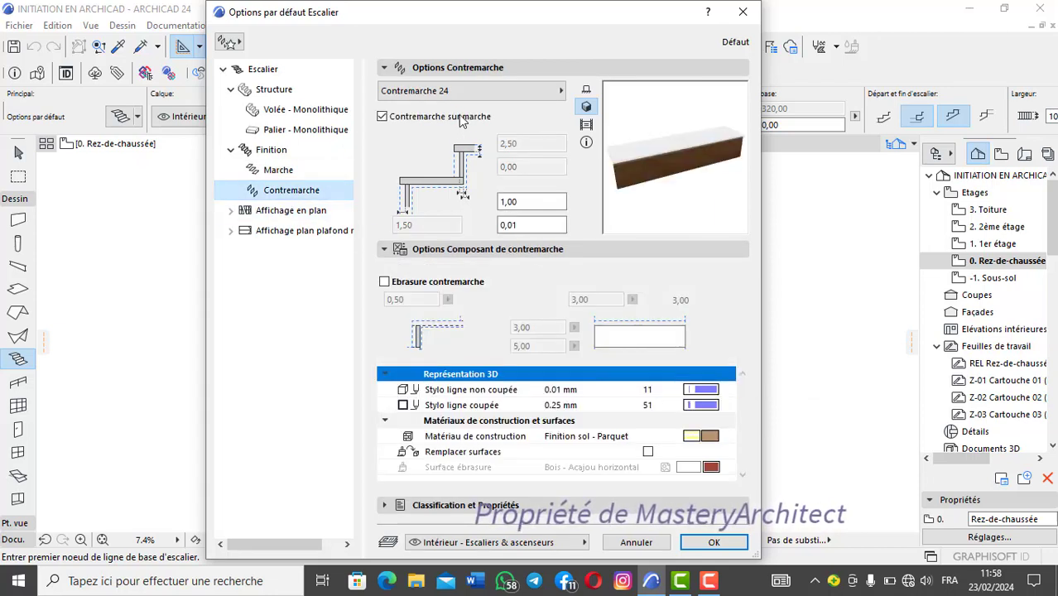
pyautogui.click(521, 92)
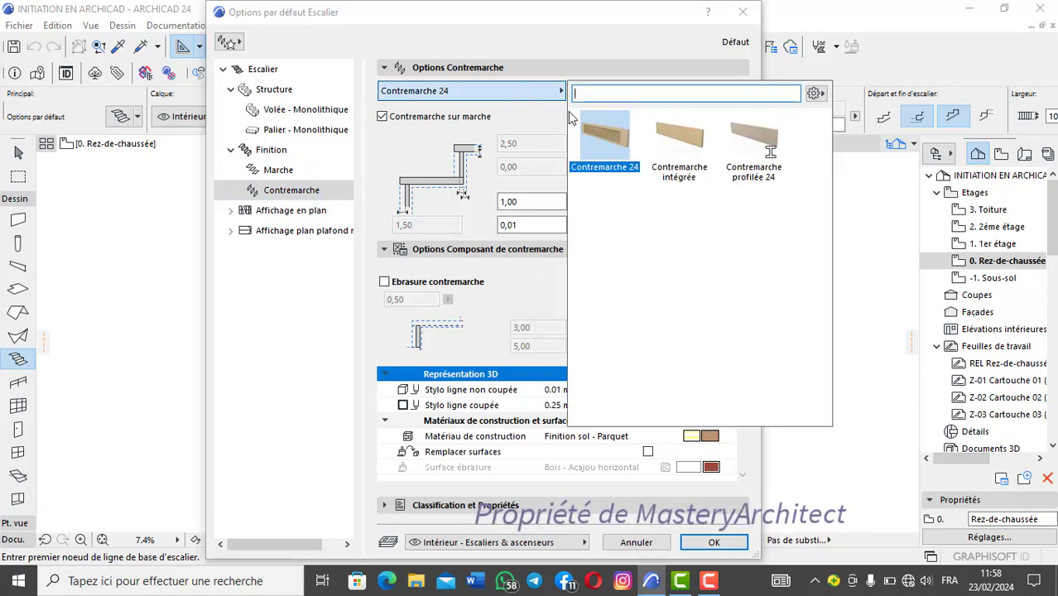
pyautogui.click(521, 98)
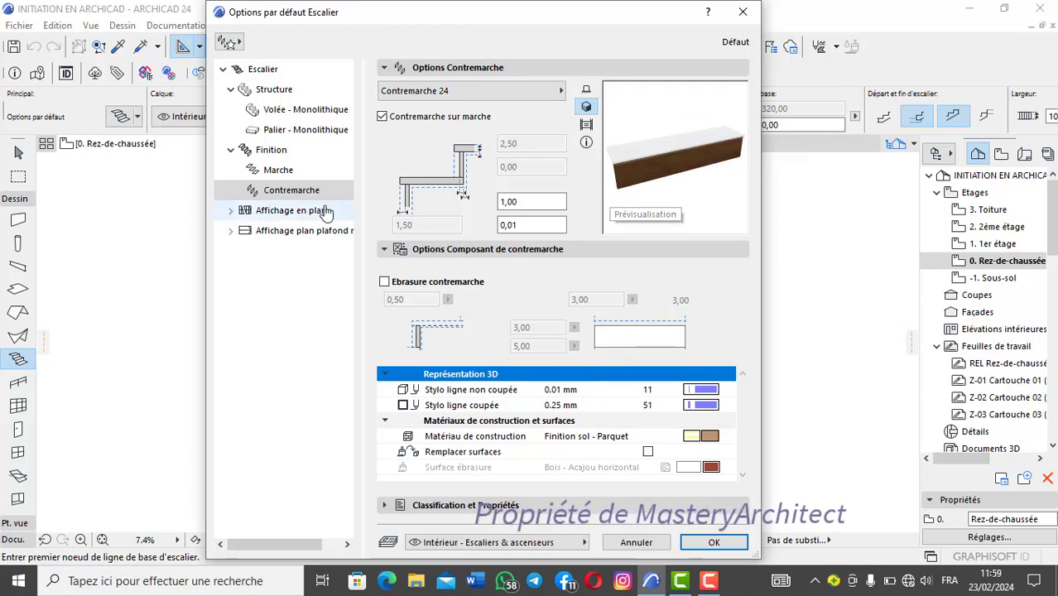
pyautogui.click(304, 170)
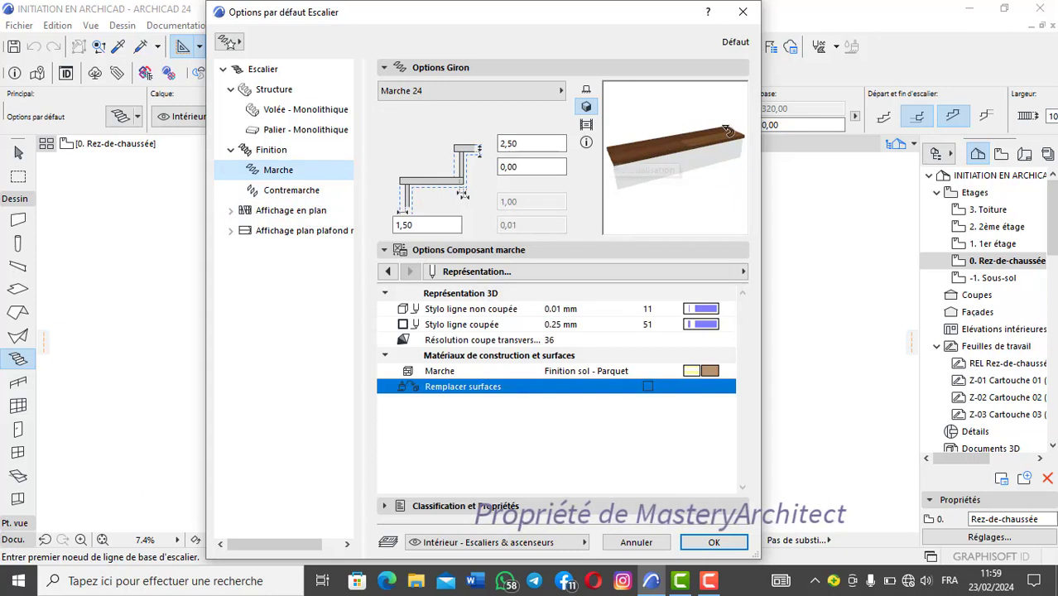
pyautogui.click(332, 192)
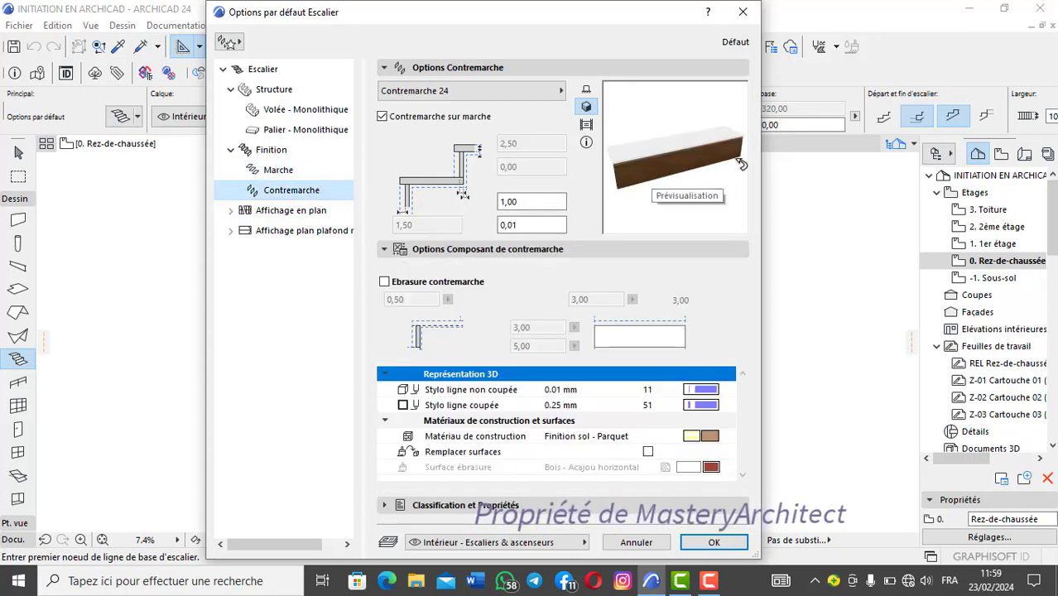
pyautogui.click(509, 91)
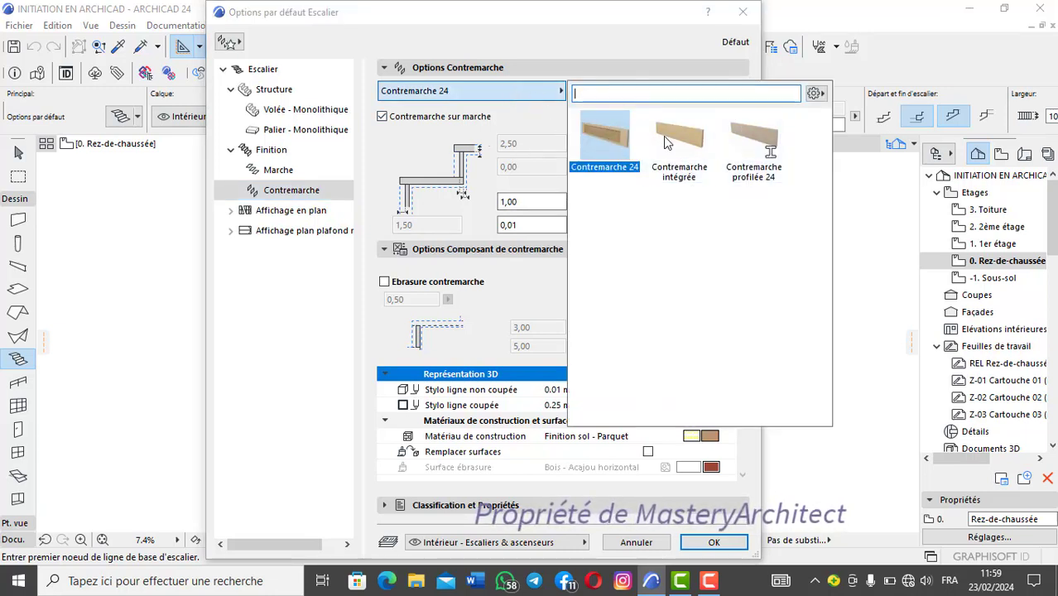
pyautogui.click(548, 90)
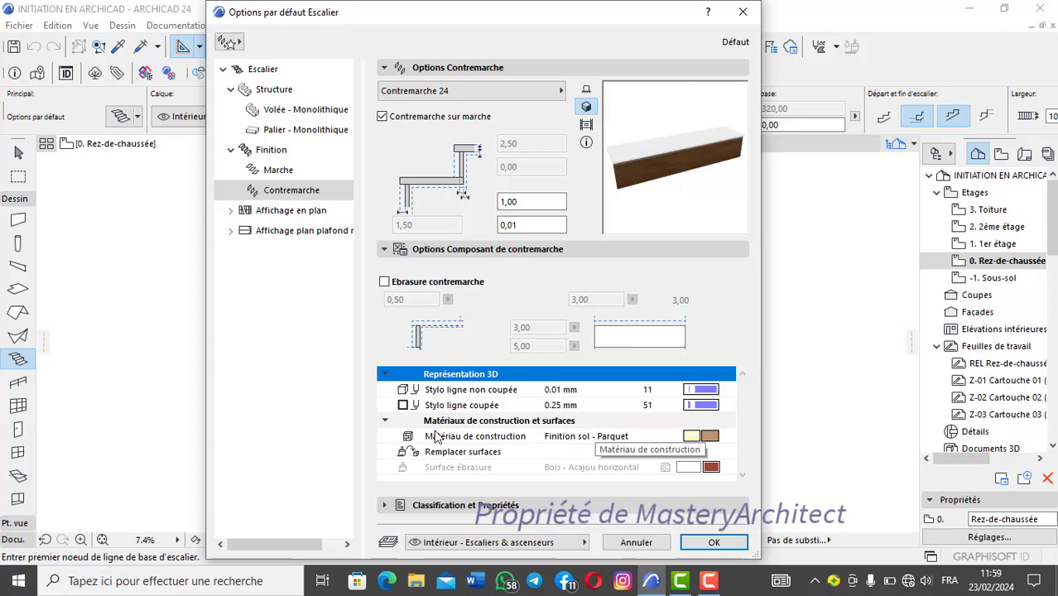
# Step: Keep Finition sol - Parquet as the riser's building material and override its surface with Bois - Acajou horizontal
pyautogui.click(710, 443)
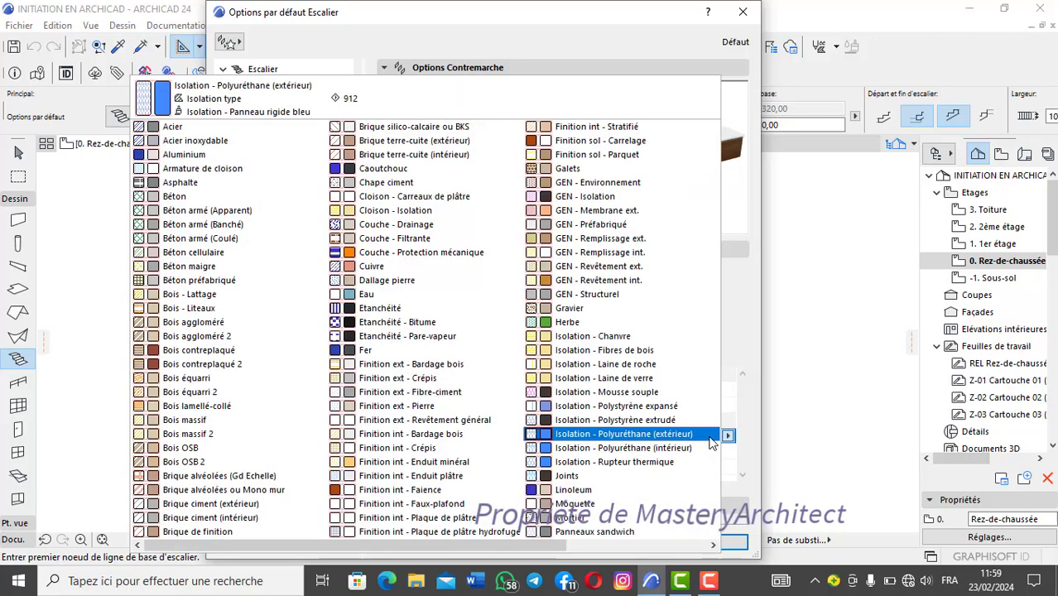
pyautogui.click(621, 154)
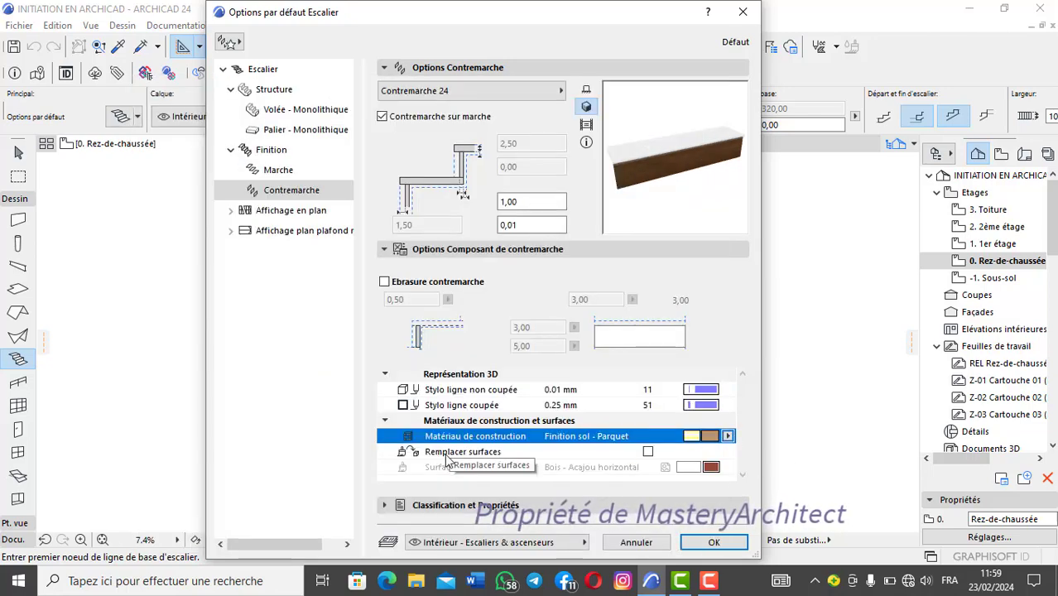
pyautogui.click(647, 451)
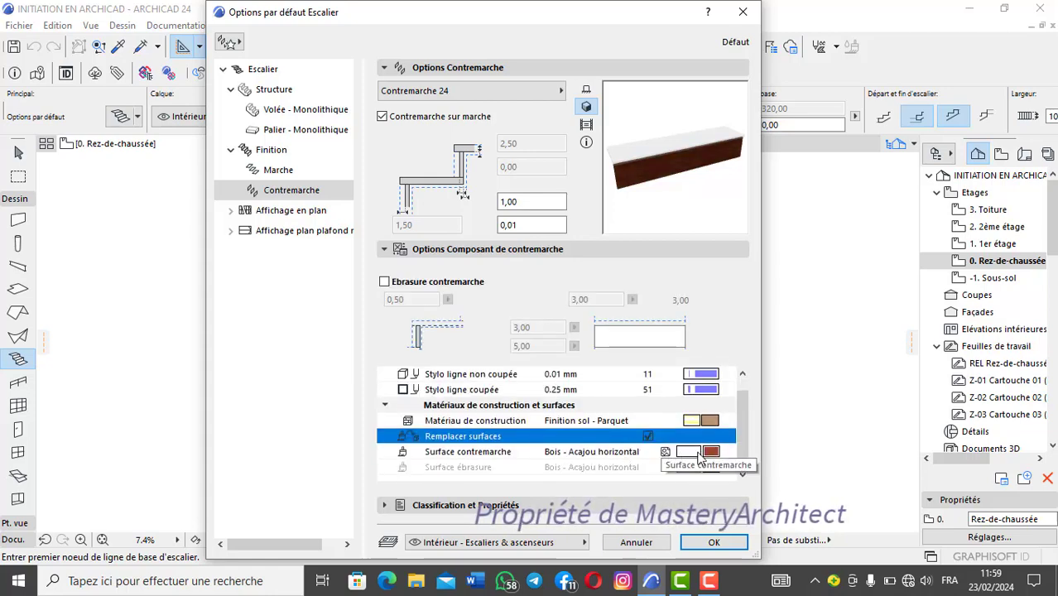
pyautogui.click(709, 454)
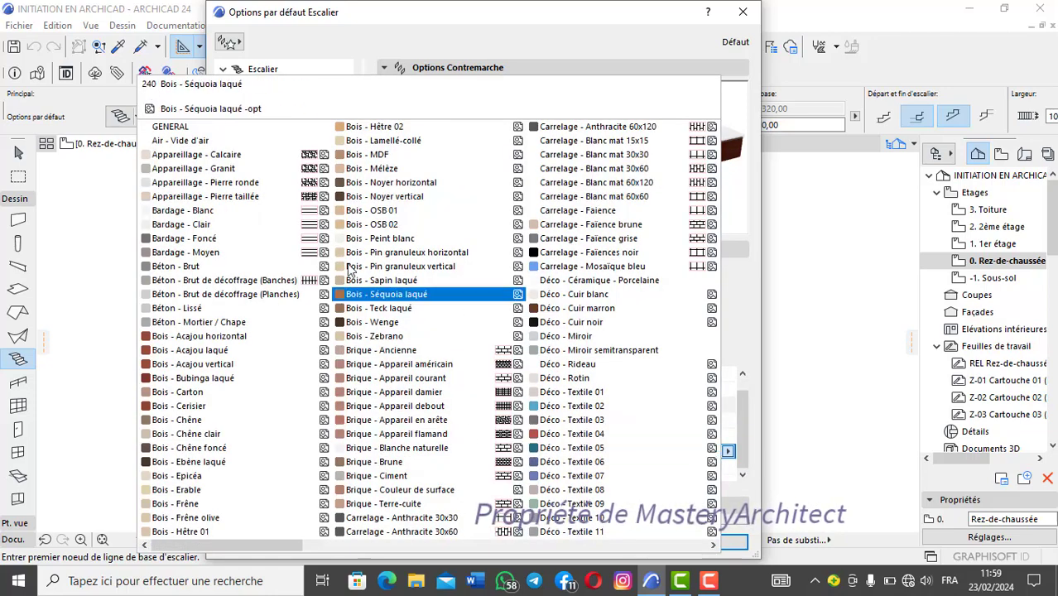
pyautogui.click(728, 453)
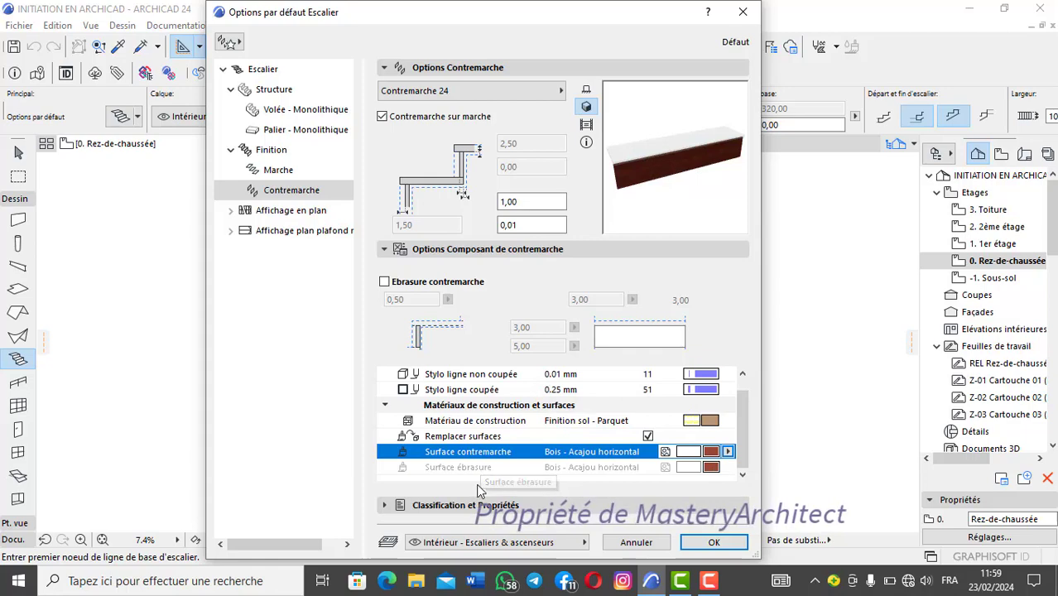
pyautogui.click(384, 250)
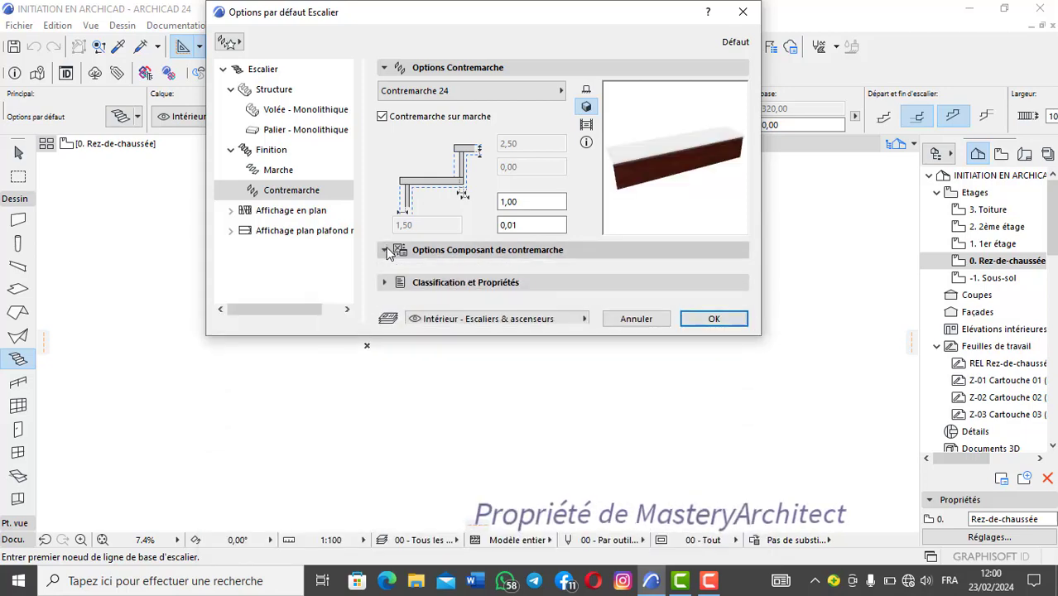
pyautogui.click(386, 250)
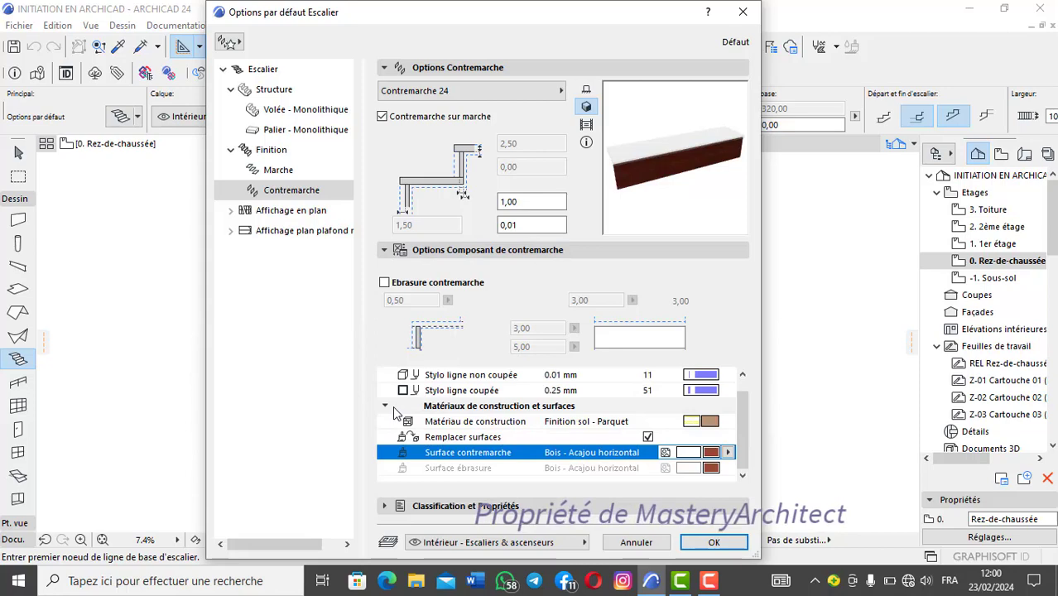
# Step: Review the stair's Affichage en plan settings, including its symbol components and the plan symbol substitutions
pyautogui.click(306, 170)
pyautogui.click(294, 190)
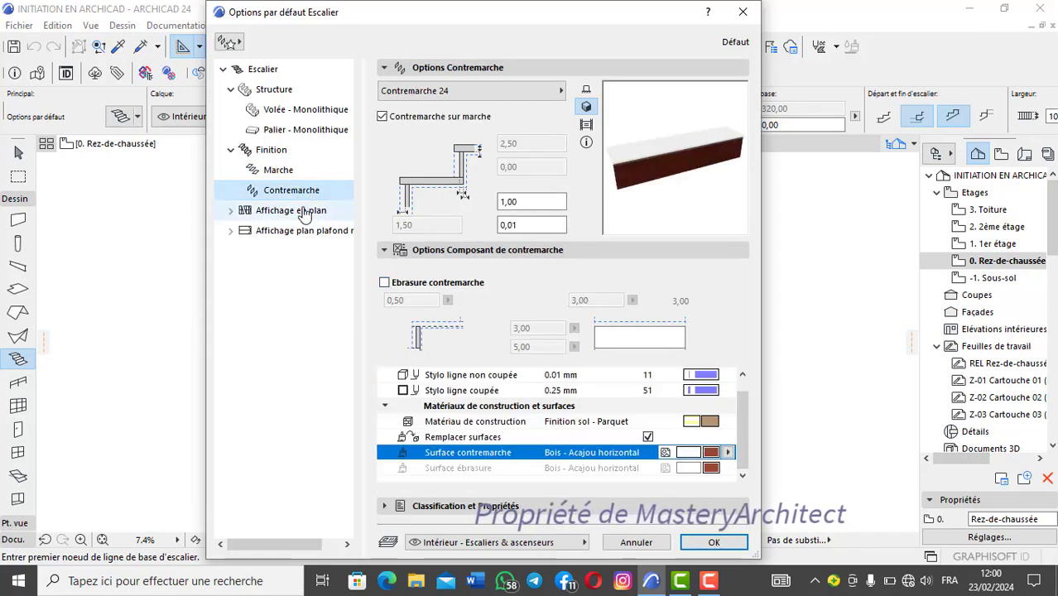
pyautogui.click(298, 210)
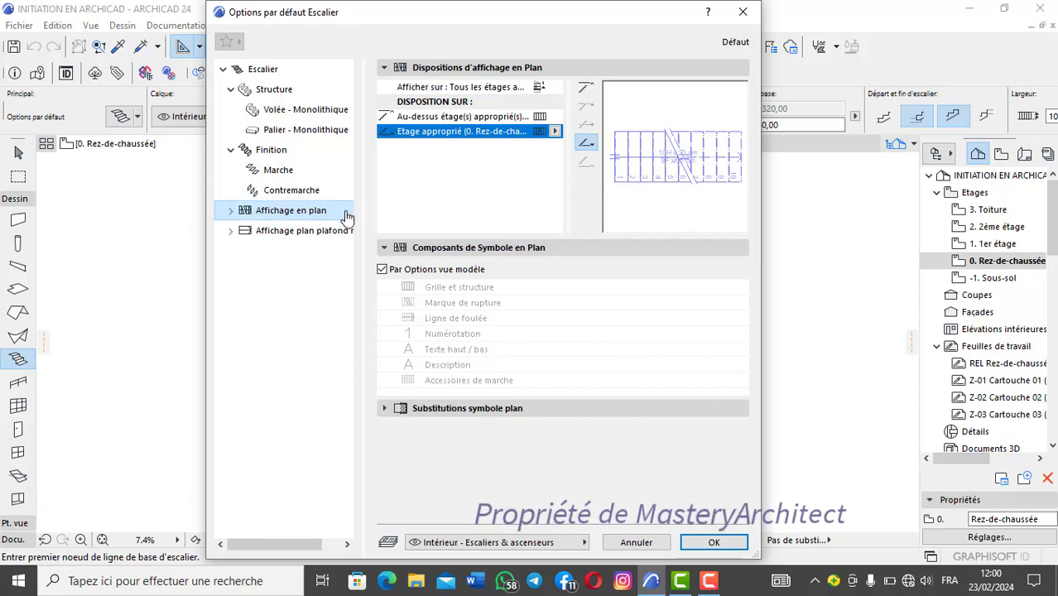
pyautogui.click(446, 250)
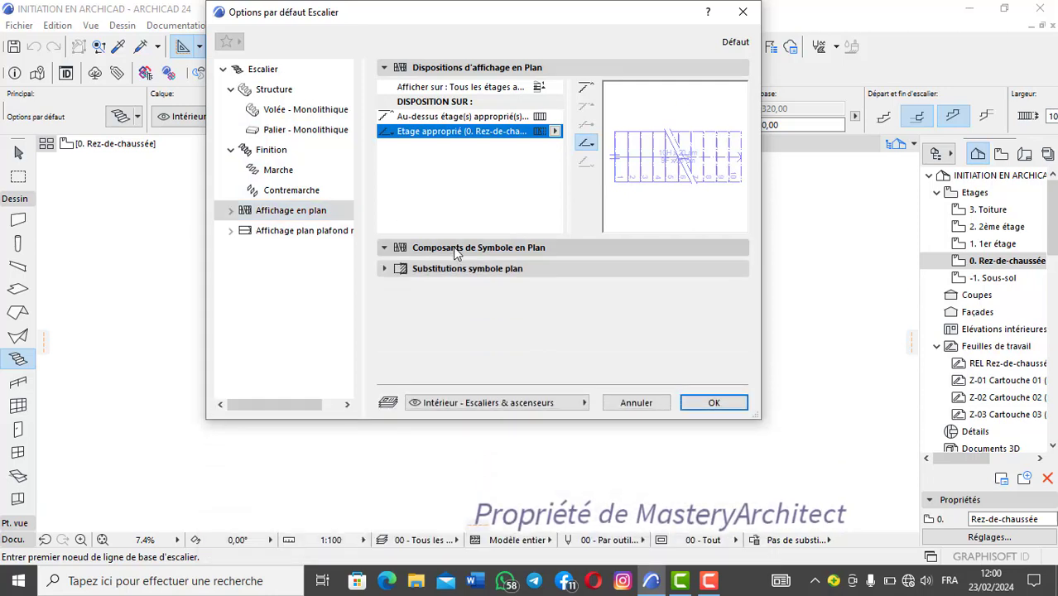
pyautogui.click(452, 246)
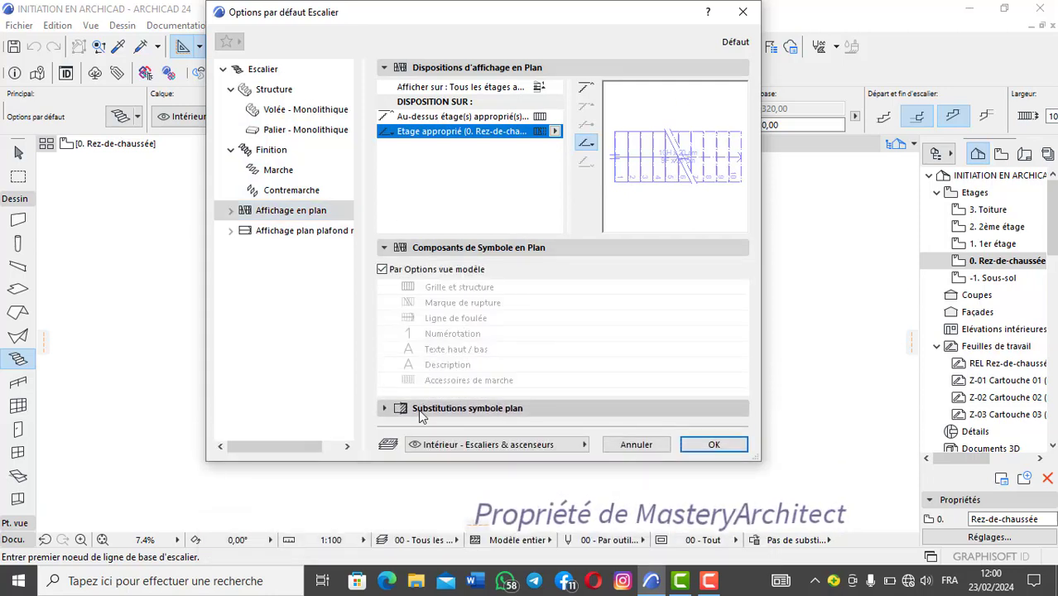
pyautogui.click(467, 411)
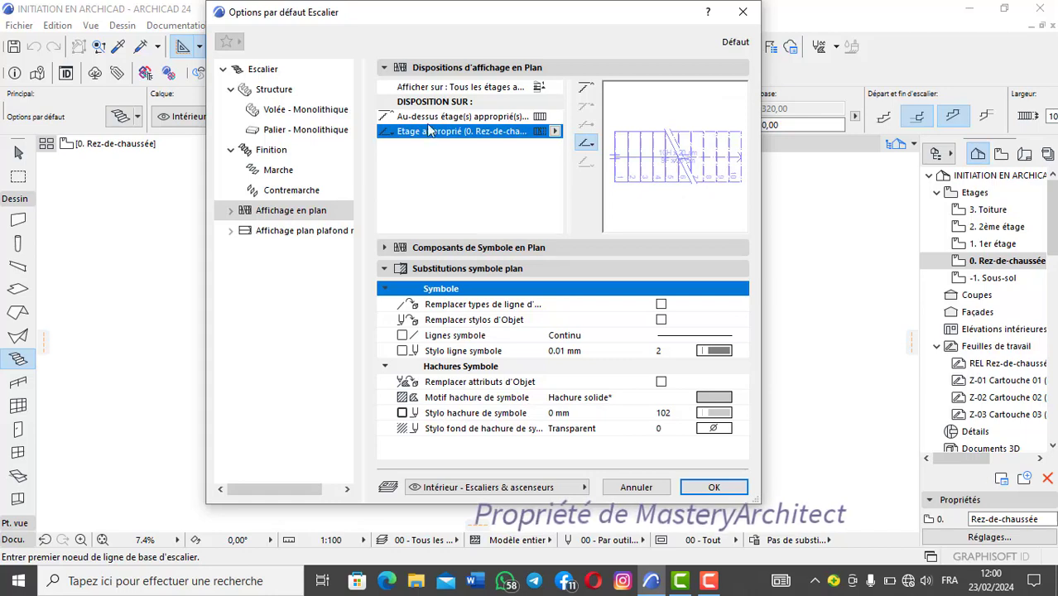
# Step: Inspect the storey options available for displaying the stair in plan, leaving the existing choice in place
pyautogui.click(443, 88)
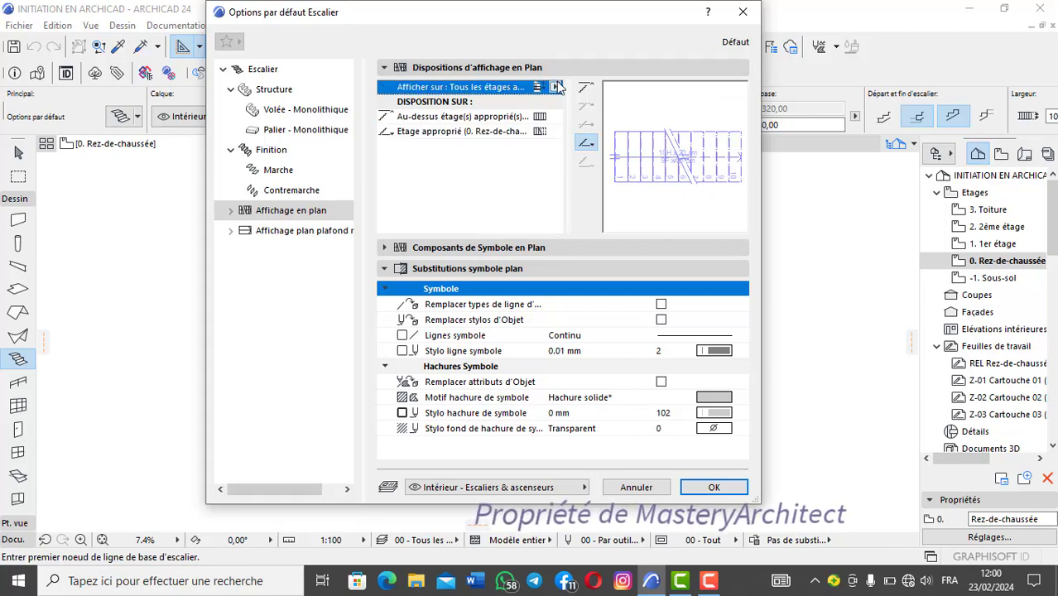
pyautogui.click(555, 87)
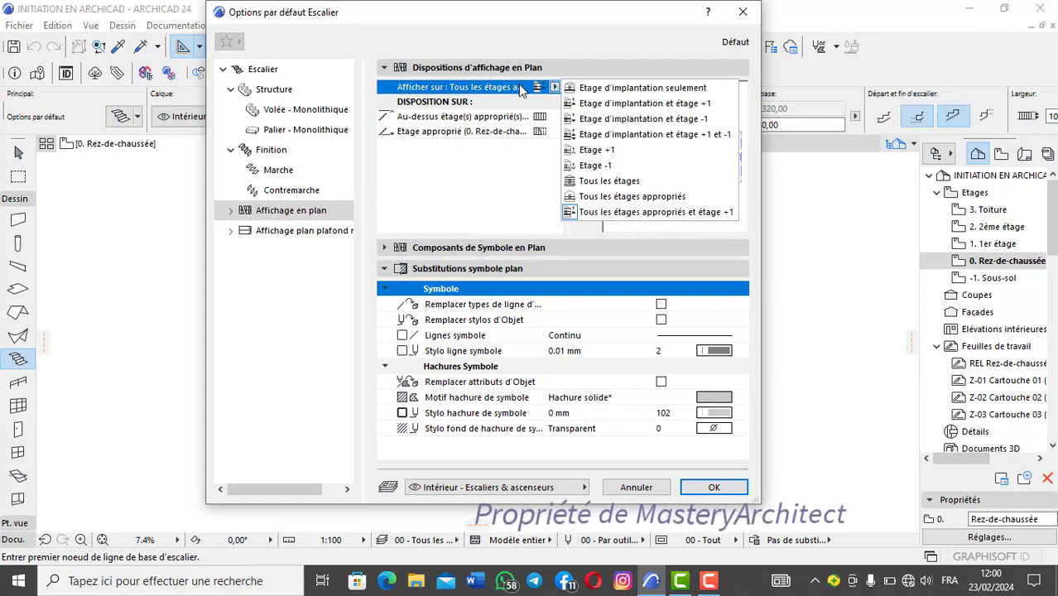
pyautogui.click(523, 91)
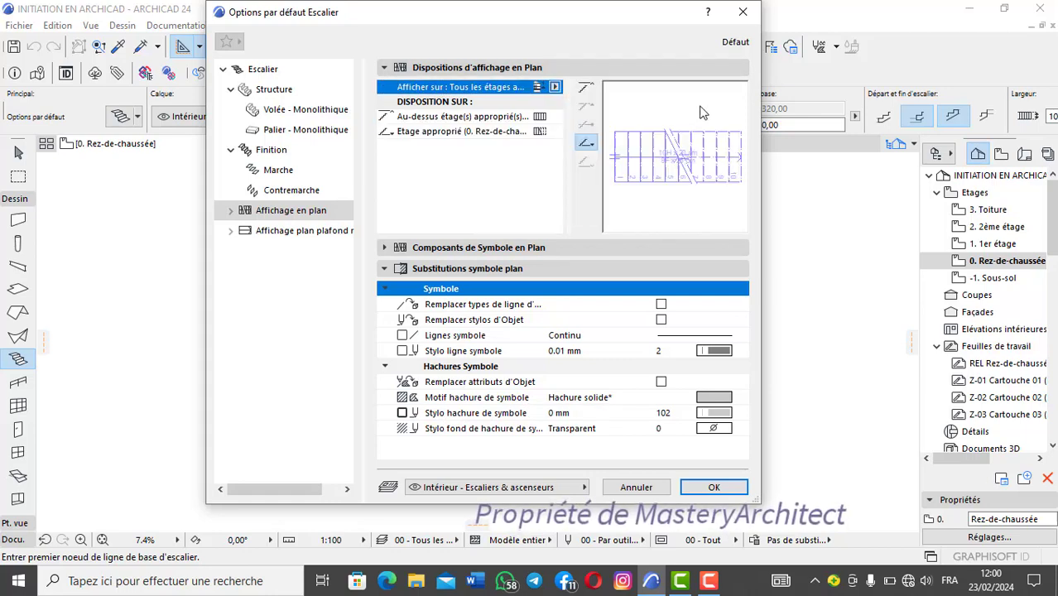
pyautogui.click(555, 87)
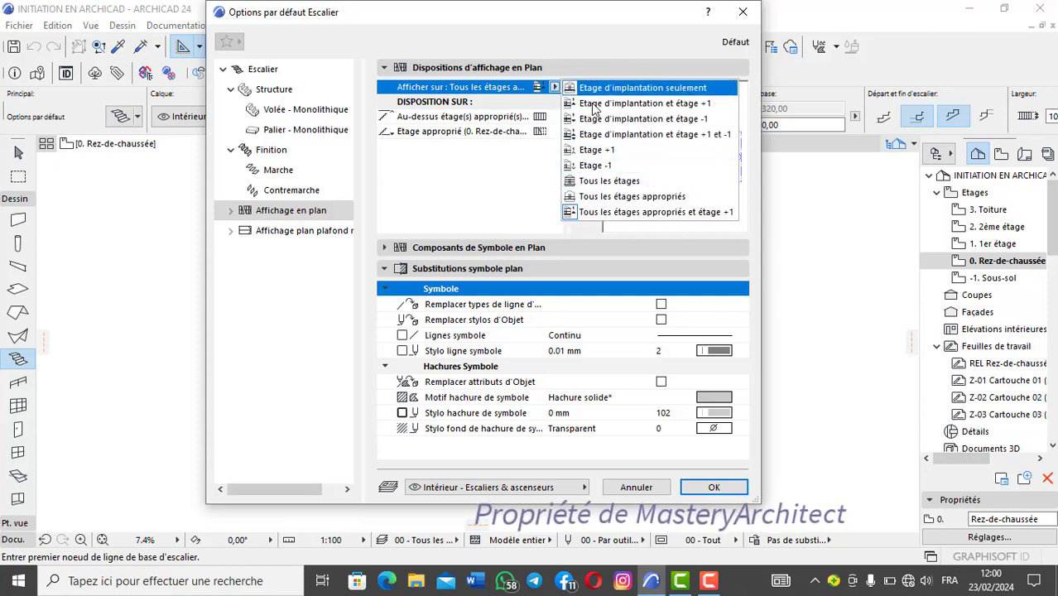
pyautogui.click(536, 90)
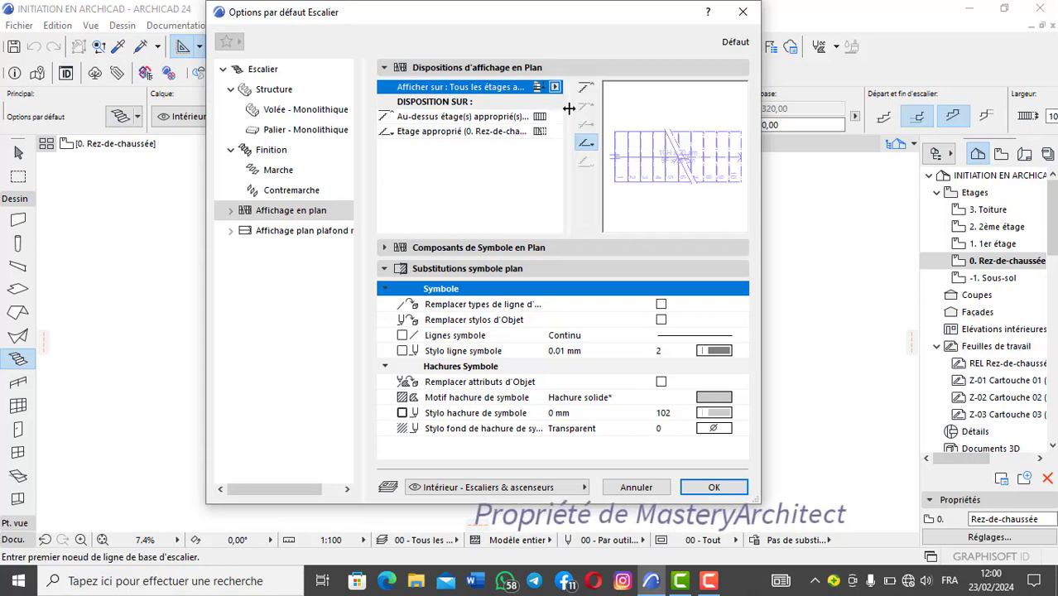
pyautogui.click(556, 89)
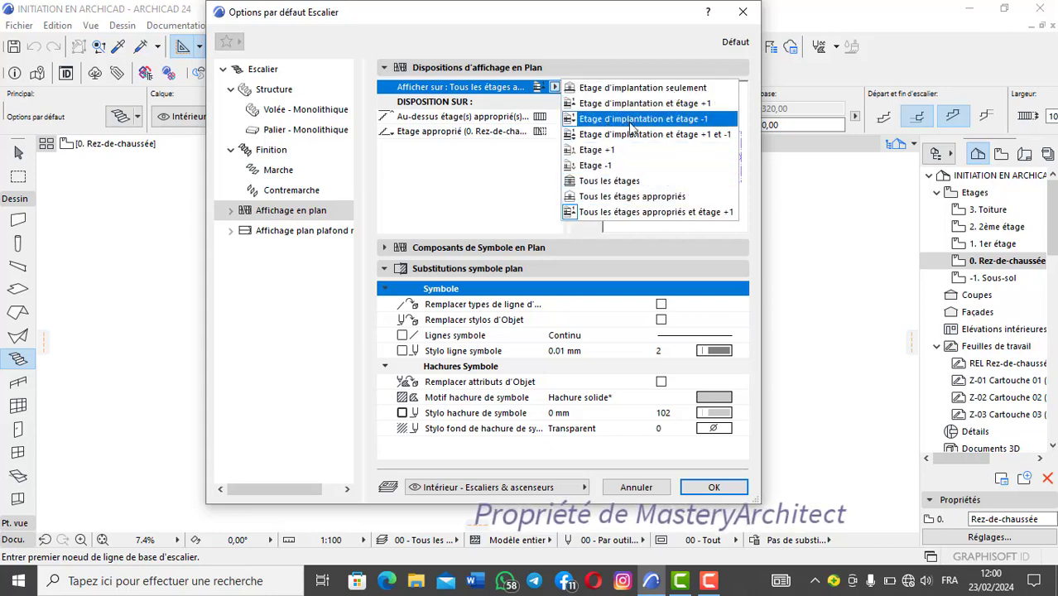
pyautogui.click(504, 83)
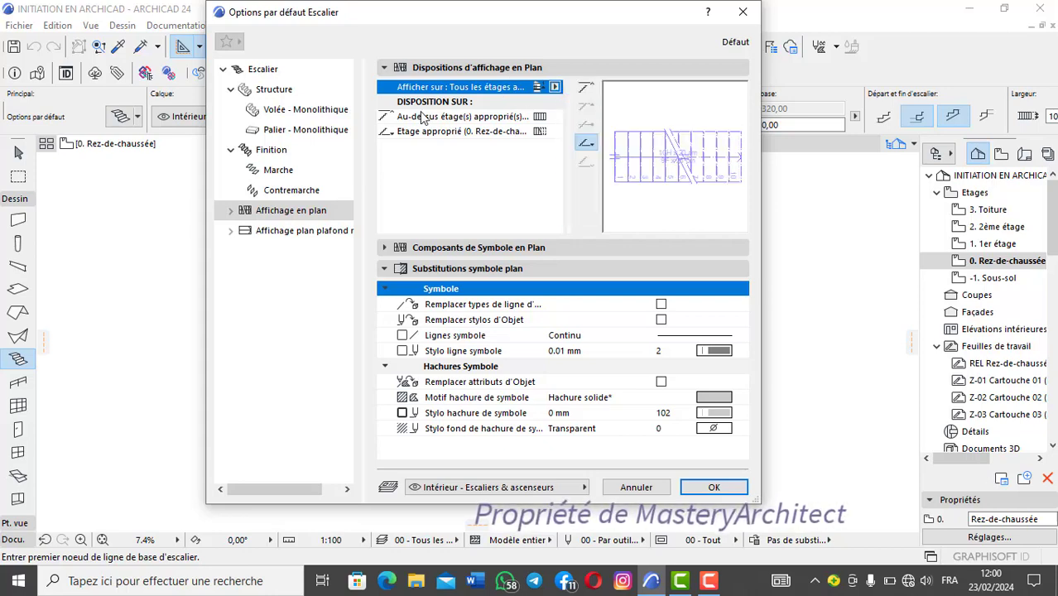
# Step: Examine the stair's reflected ceiling plan display settings and the storeys on which it can be displayed
pyautogui.click(296, 232)
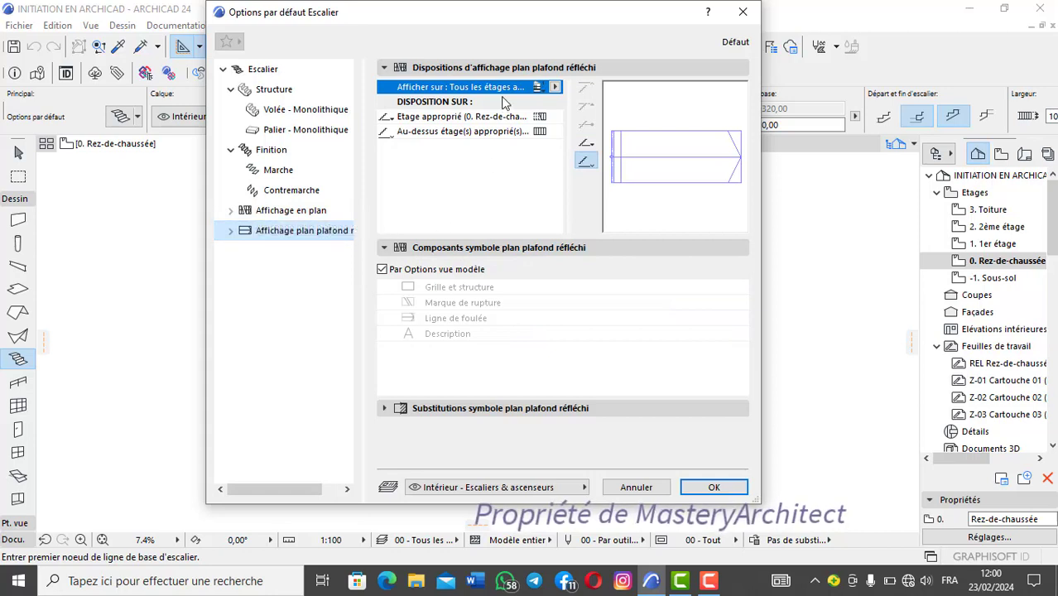
pyautogui.click(553, 87)
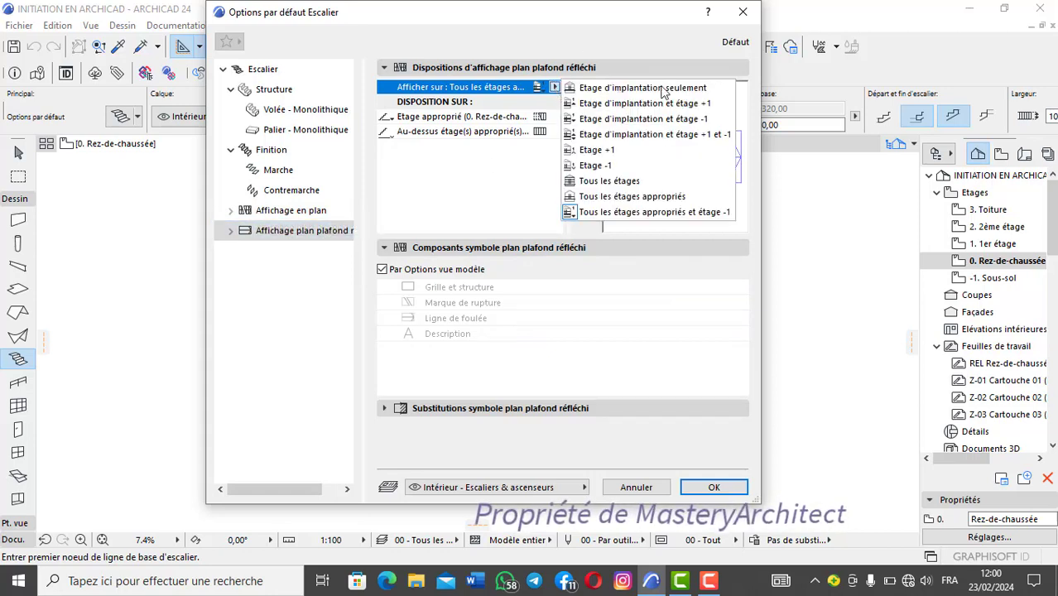
pyautogui.click(554, 91)
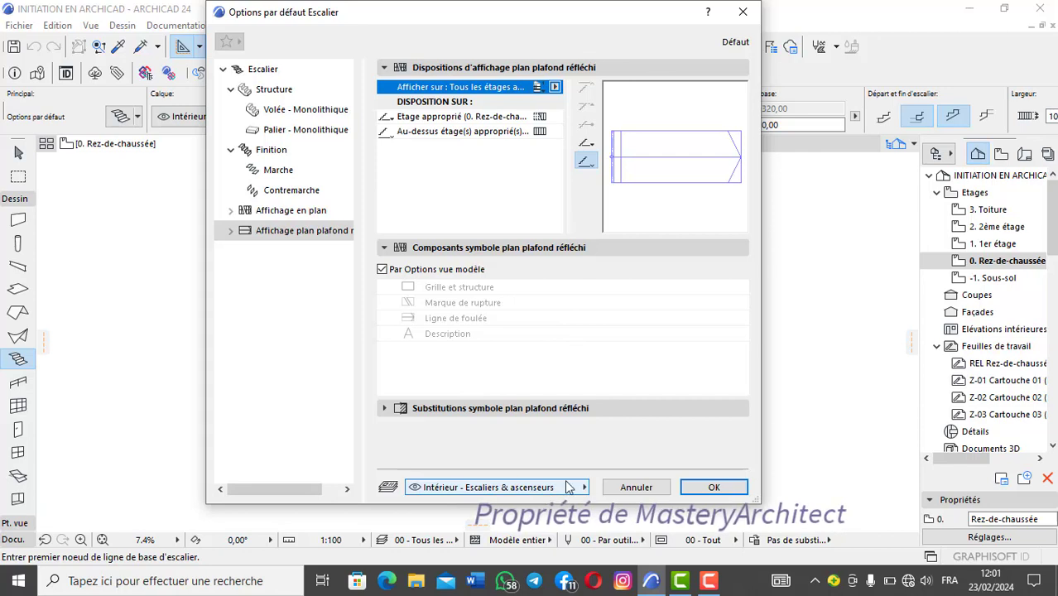
# Step: In the stair's geometry settings, compare 20 and 18 risers, set the number of risers to 20 and apply the default settings
pyautogui.click(281, 69)
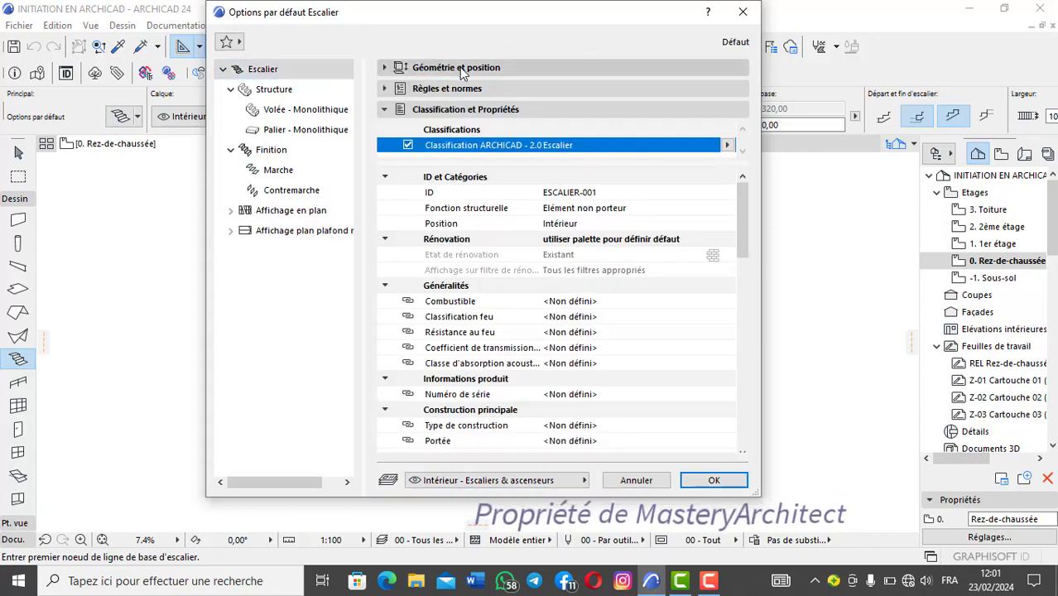
pyautogui.click(460, 70)
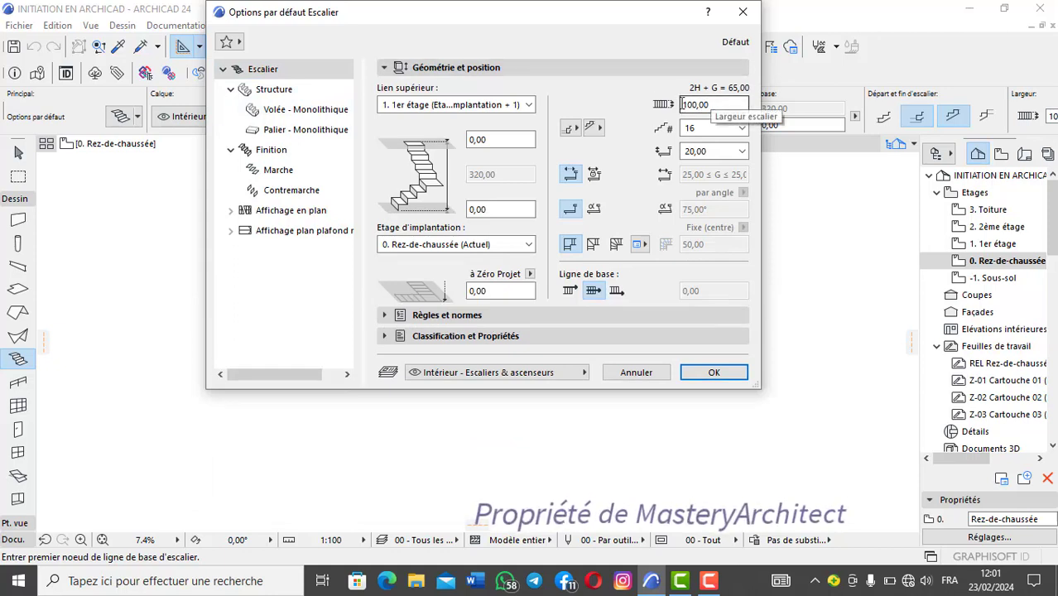
pyautogui.click(742, 129)
pyautogui.click(742, 130)
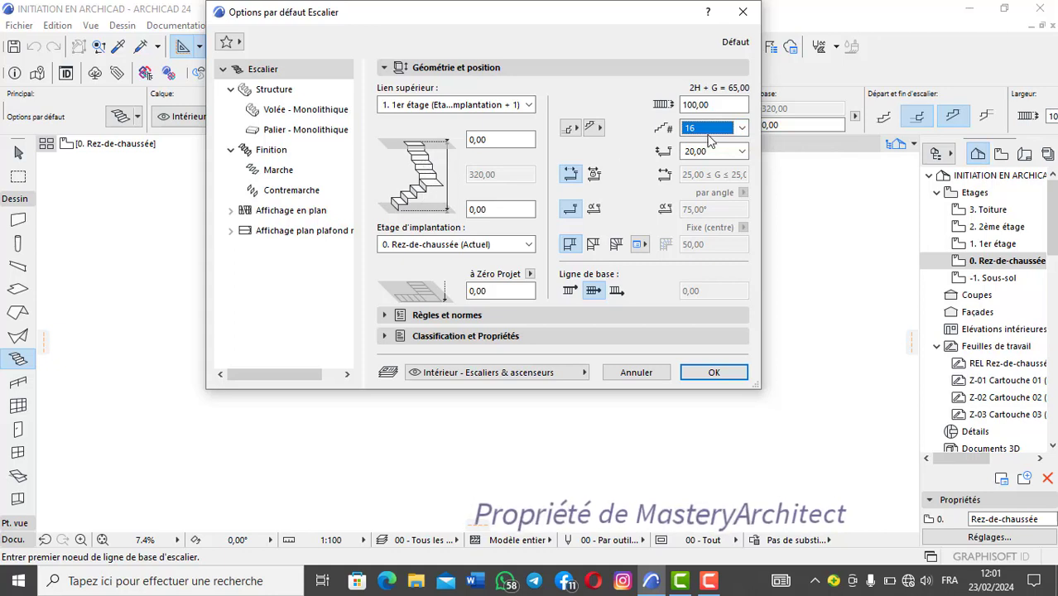
pyautogui.click(742, 128)
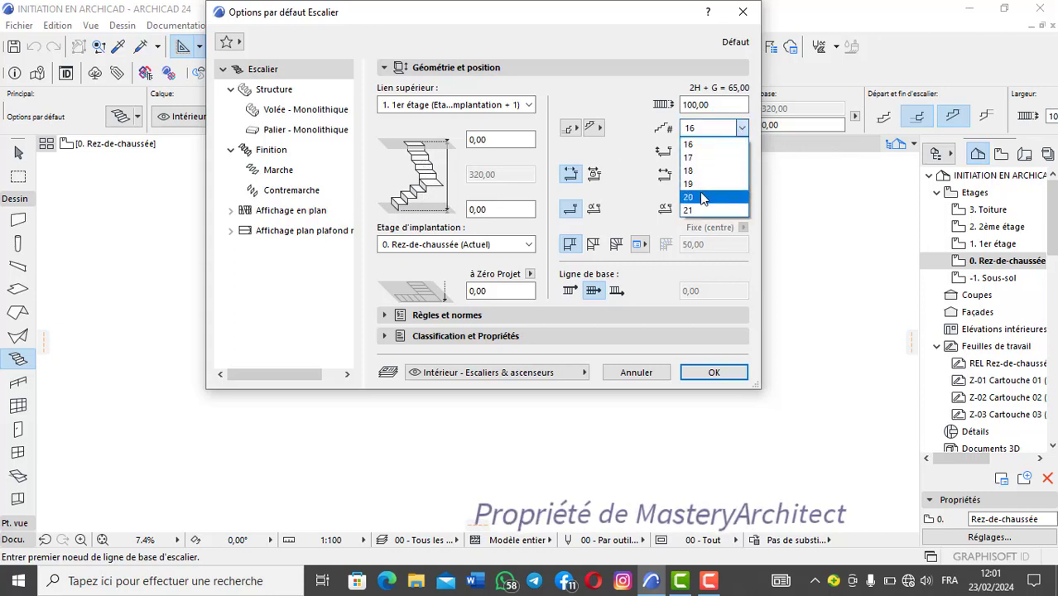
pyautogui.click(702, 197)
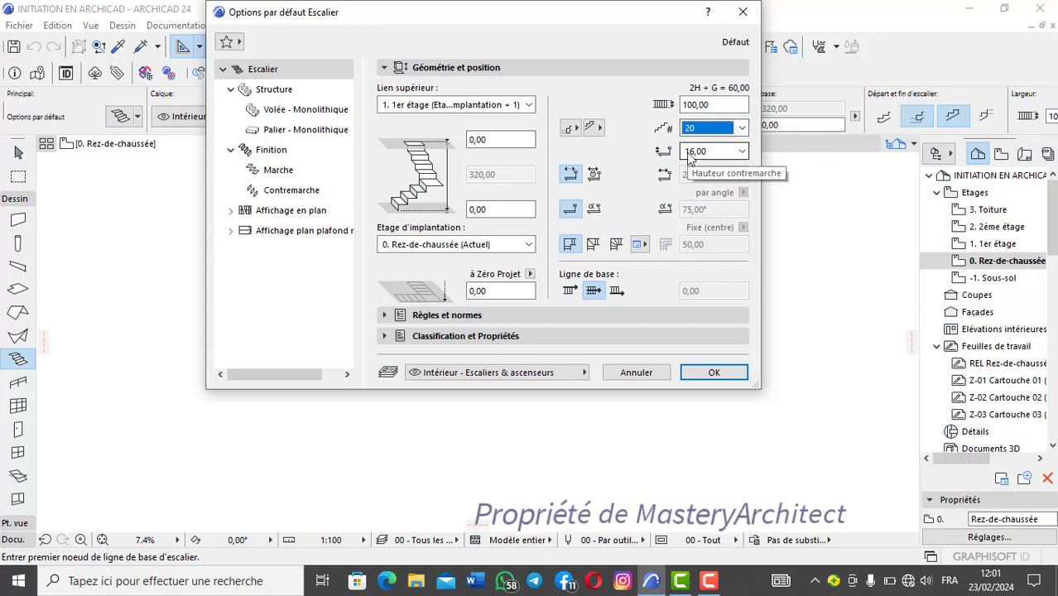
pyautogui.click(741, 127)
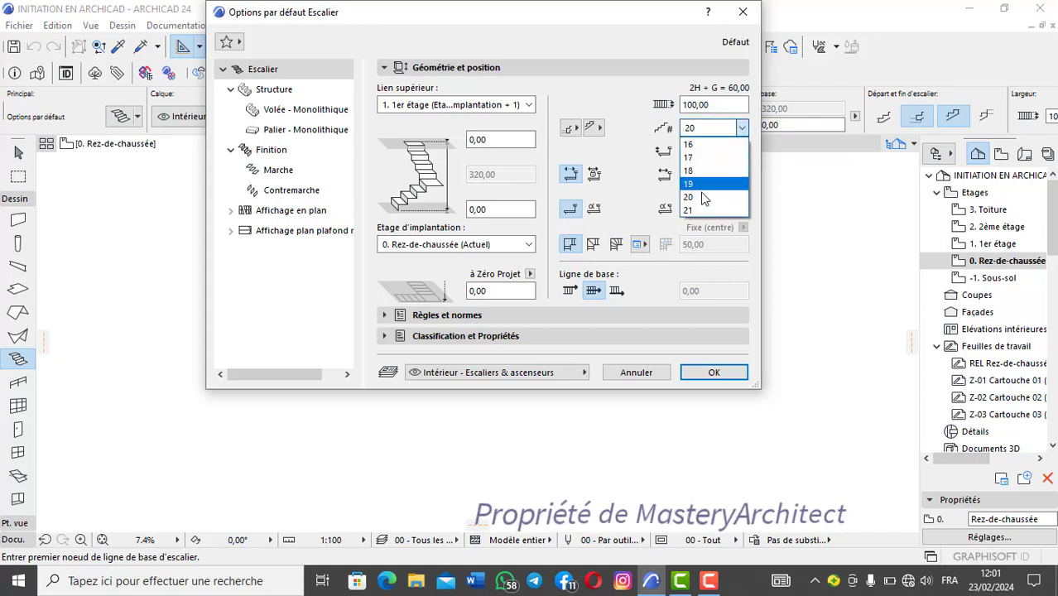
pyautogui.click(703, 171)
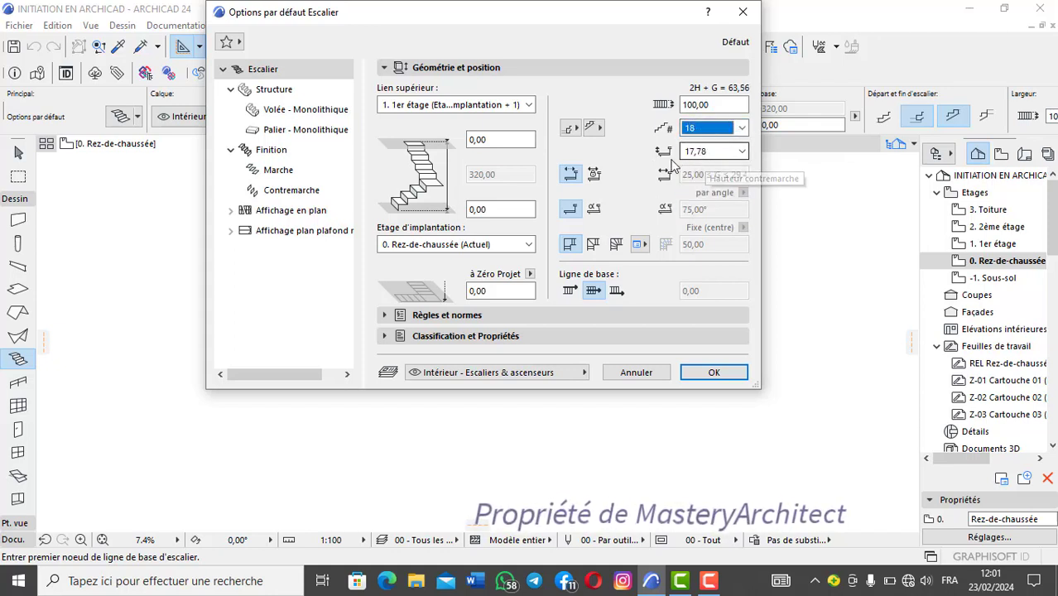
pyautogui.click(741, 128)
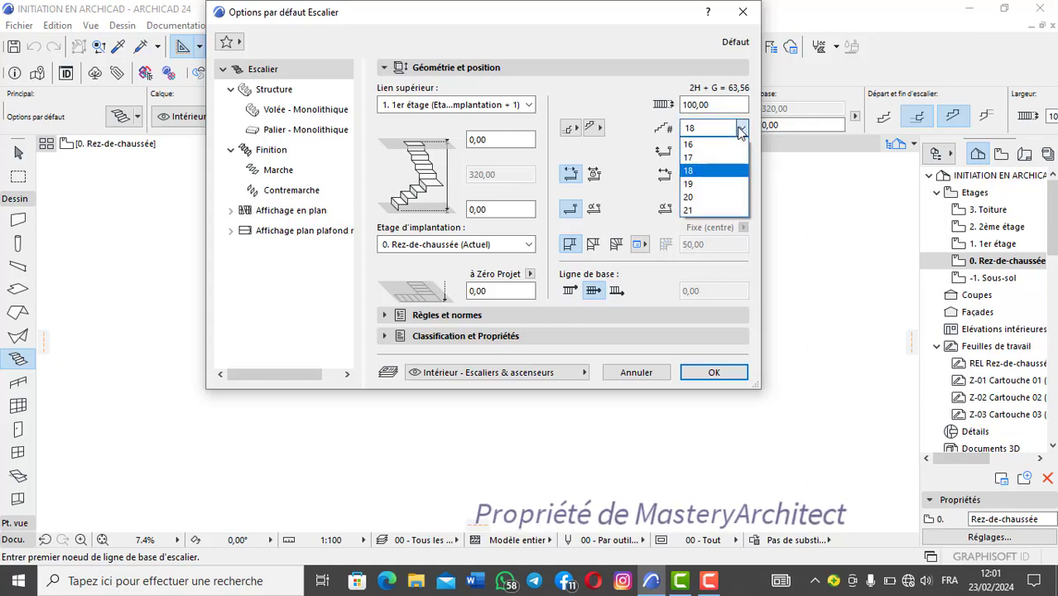
pyautogui.click(703, 197)
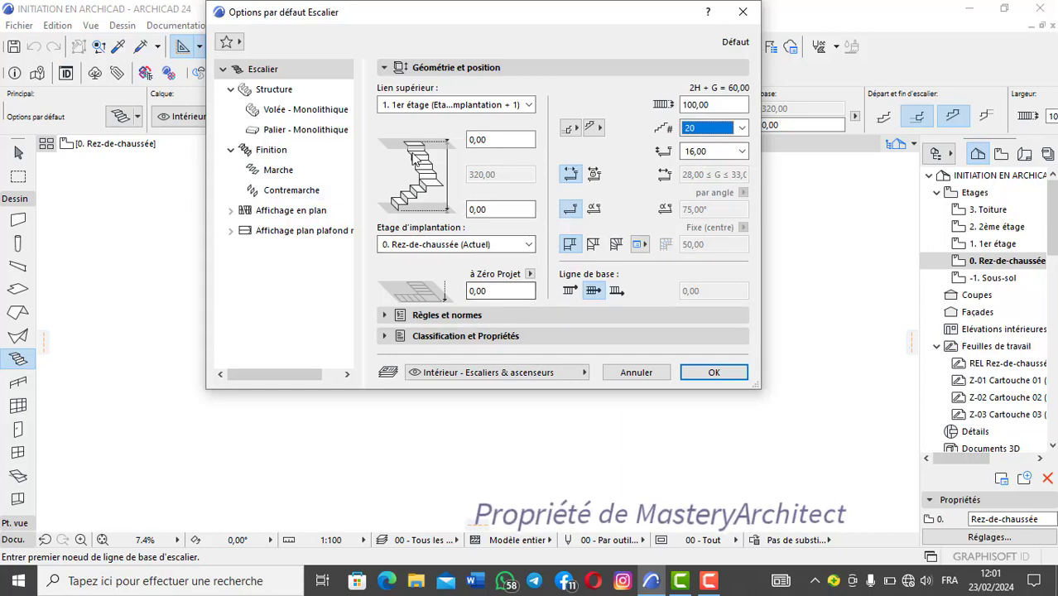
pyautogui.click(712, 372)
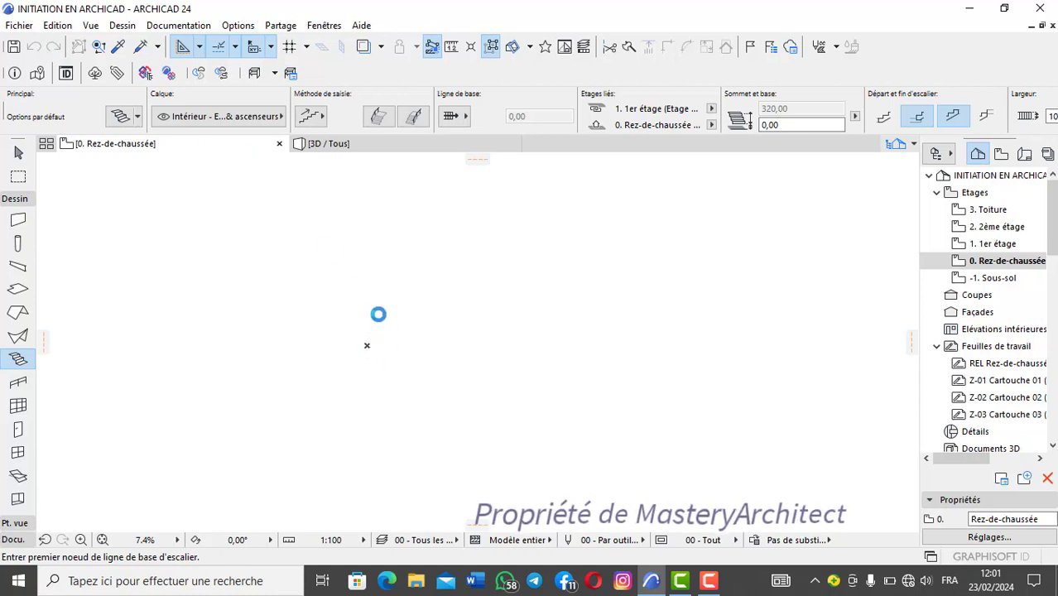
# Step: Draw an L-shaped stair with a 336 cm first leg and a 90° turn, ending at a total baseline length of 610 cm
pyautogui.click(432, 307)
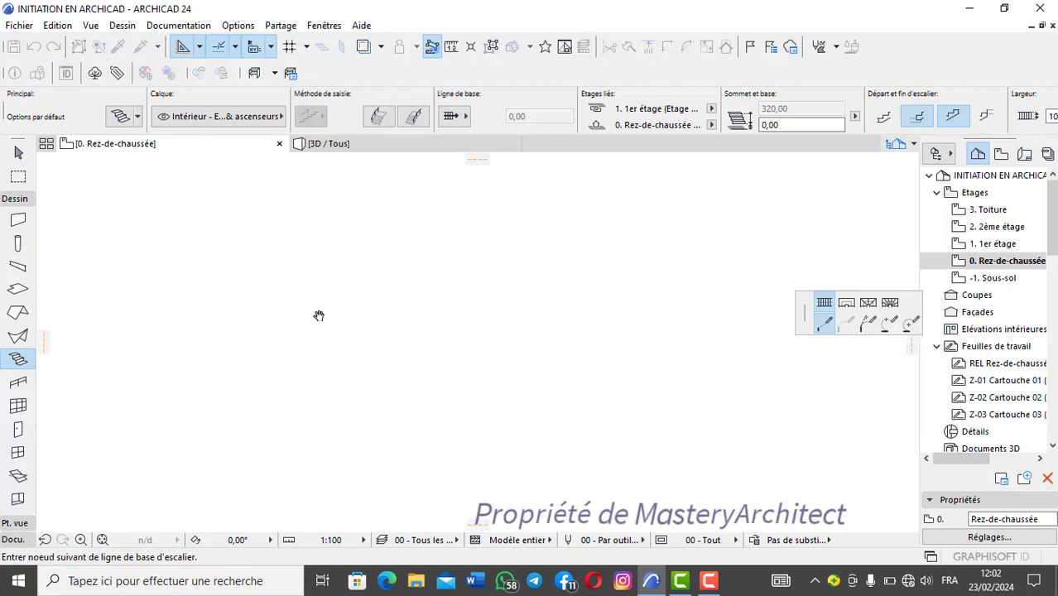
pyautogui.moveTo(319, 316); pyautogui.dragTo(246, 315, button='middle')
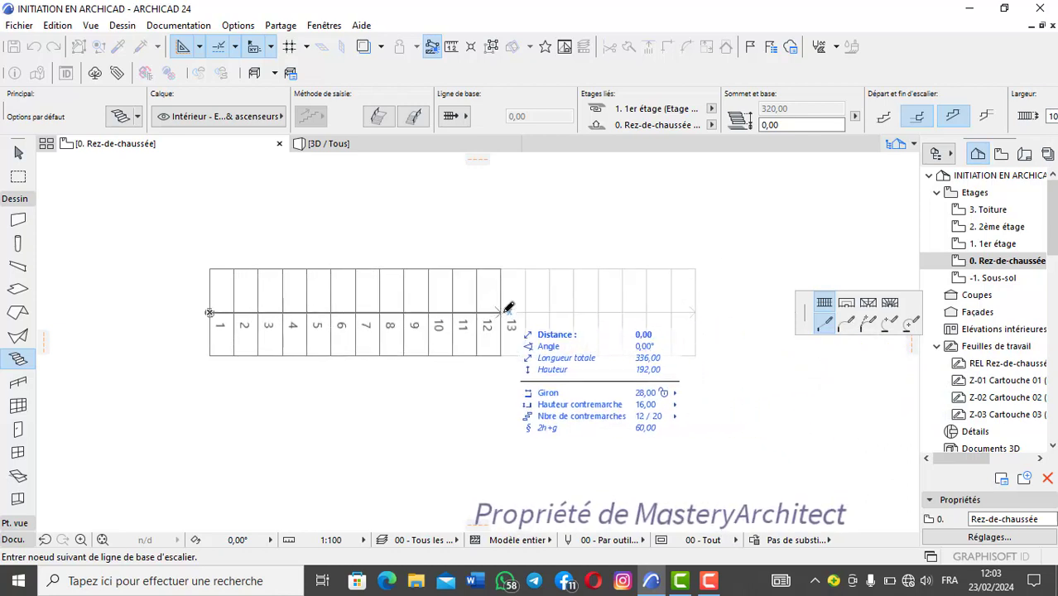
pyautogui.doubleClick(494, 418)
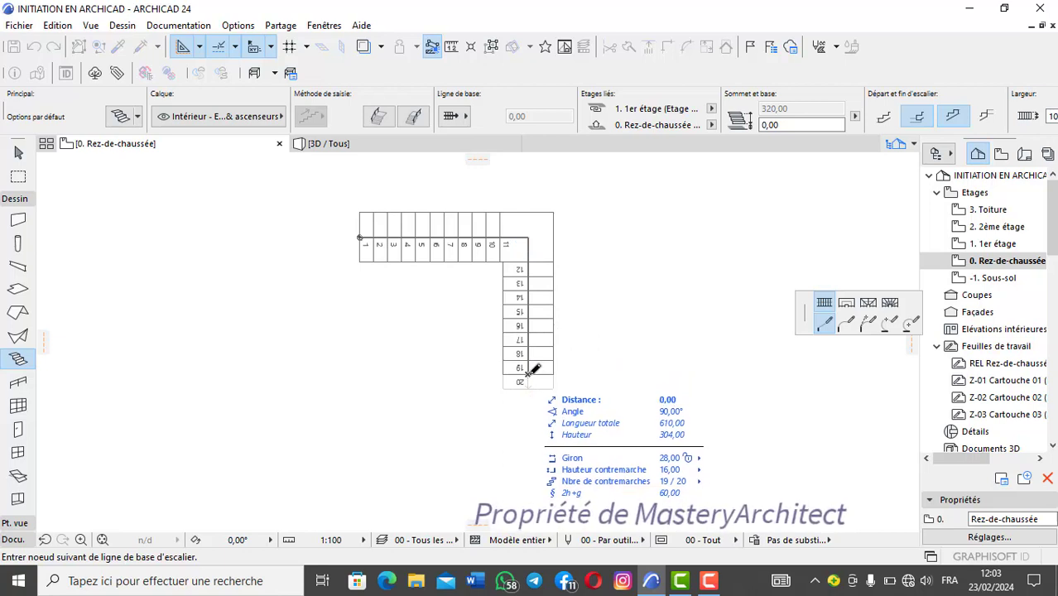
pyautogui.doubleClick(532, 370)
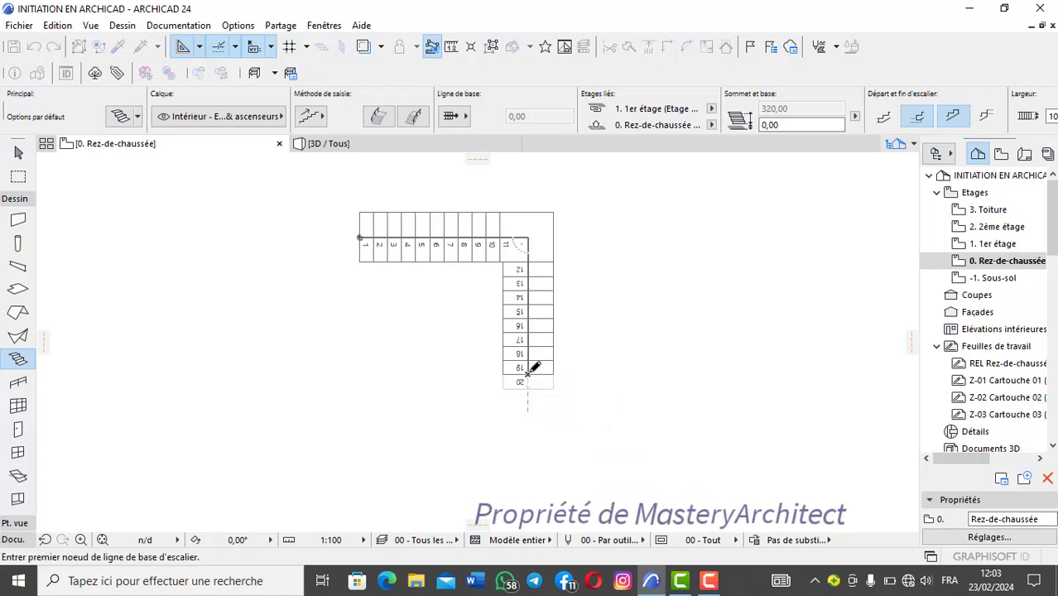
# Step: Inspect the L-shaped stair in plan, then examine its flights, landing and finishes in the 3D view
pyautogui.scroll(15, 530, 368)
pyautogui.scroll(-15, 523, 312)
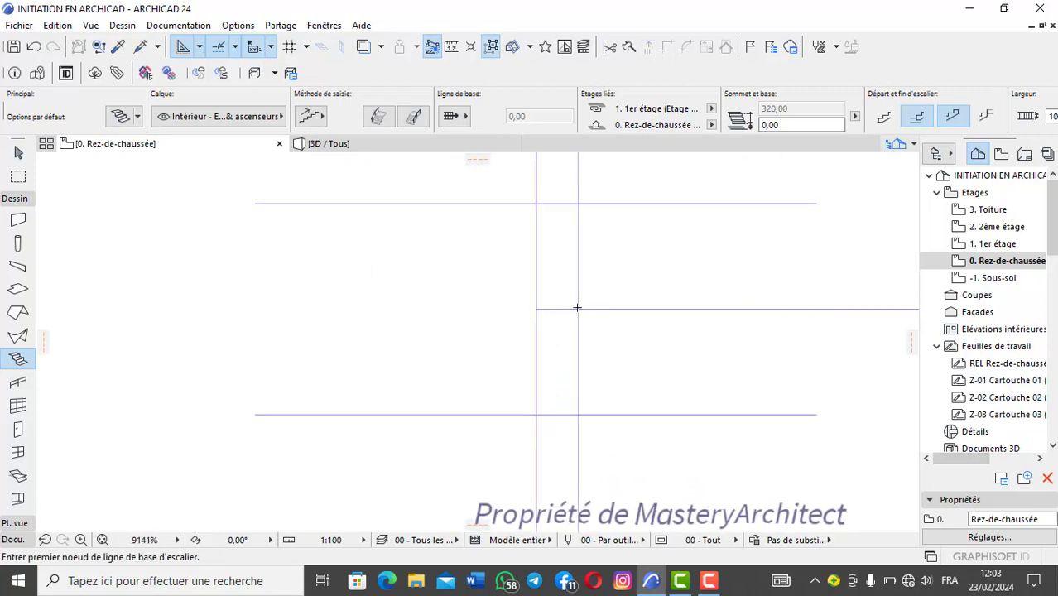
pyautogui.moveTo(740, 306); pyautogui.dragTo(444, 304, button='middle')
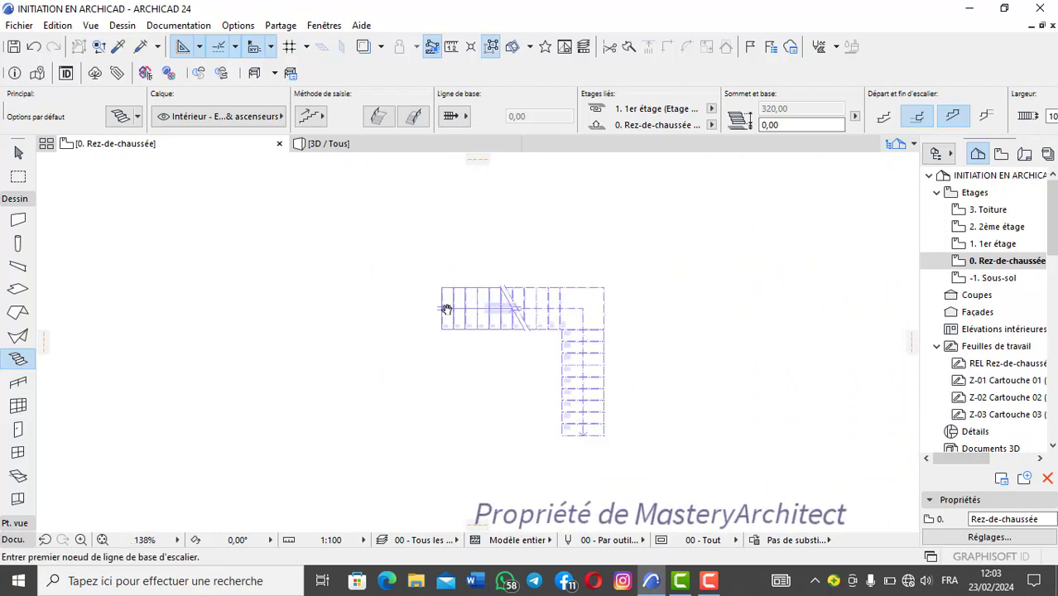
pyautogui.scroll(3, 455, 303)
pyautogui.scroll(1, 467, 303)
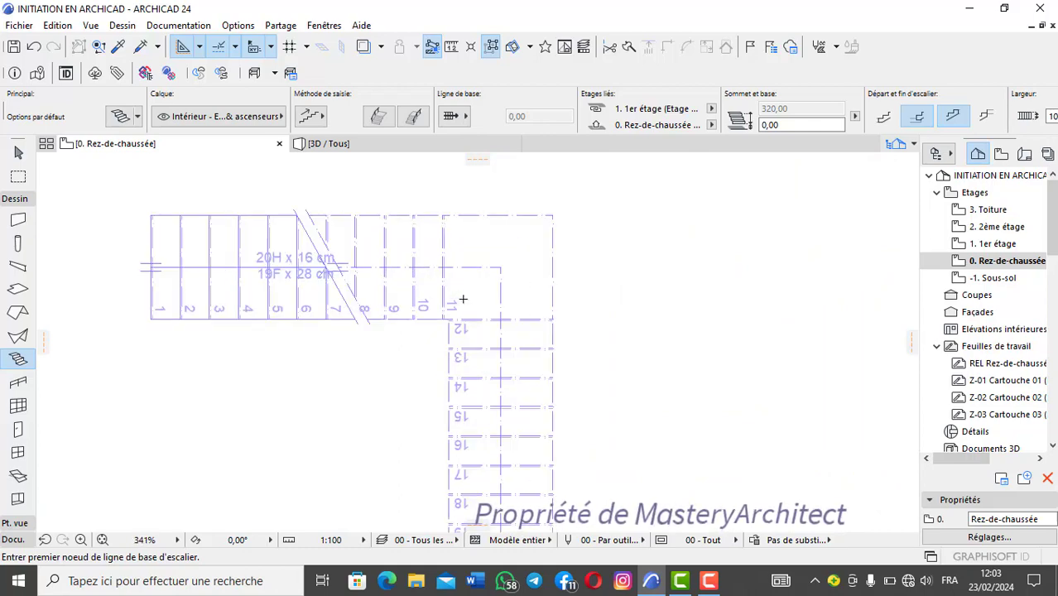
pyautogui.scroll(-3, 465, 296)
pyautogui.press('F3')
pyautogui.scroll(3, 501, 322)
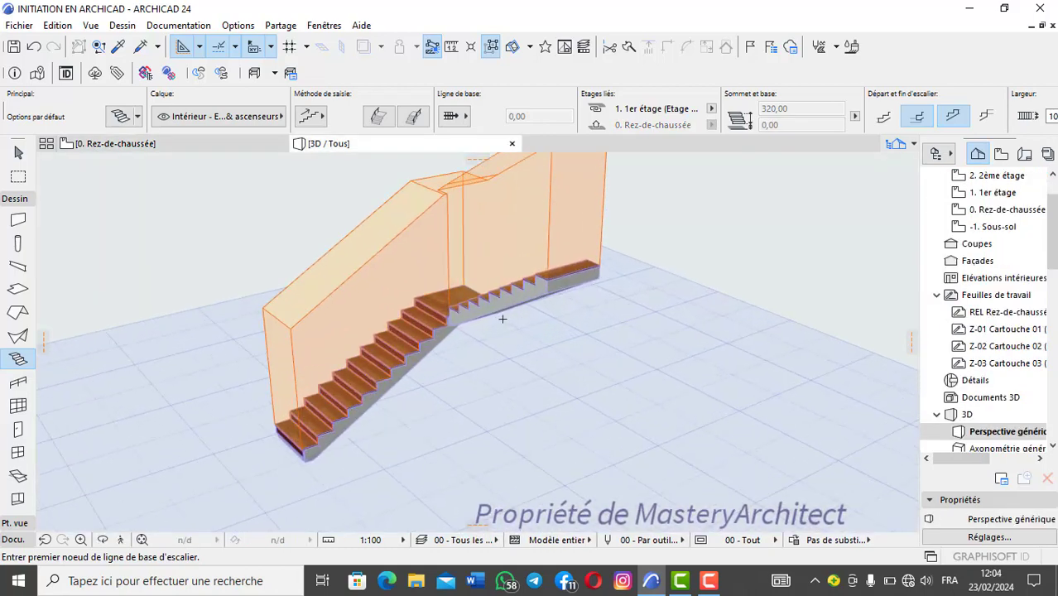
pyautogui.scroll(-2, 501, 320)
pyautogui.keyDown('shift'); pyautogui.moveTo(501, 319); pyautogui.dragTo(528, 264, button='middle'); pyautogui.keyUp('shift')
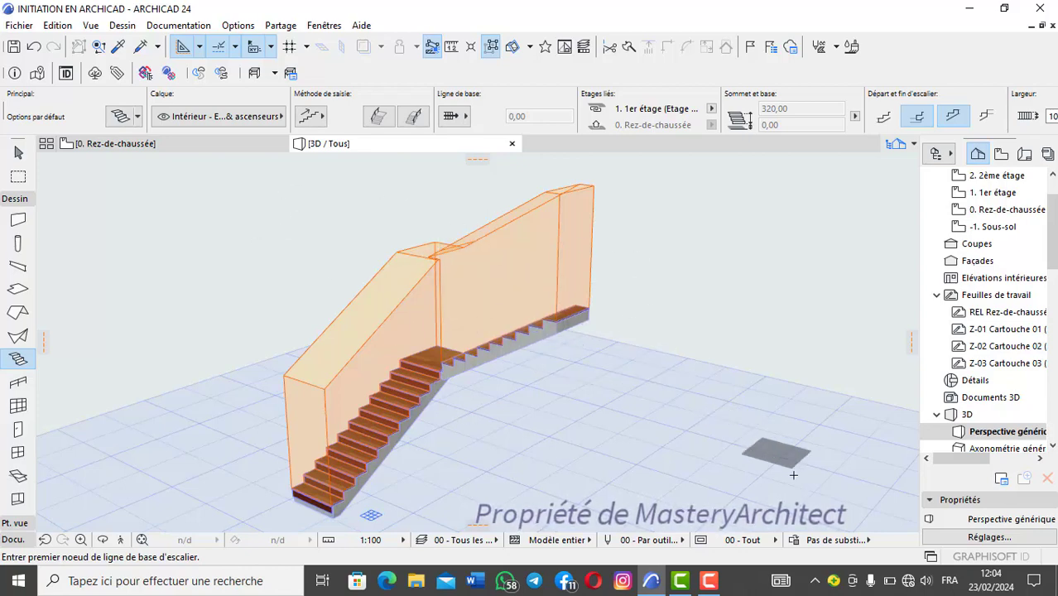
# Step: Try the 04 - Exécution (LOD 300) model view option in the 3D view, and undo and redo the last operation
pyautogui.click(776, 541)
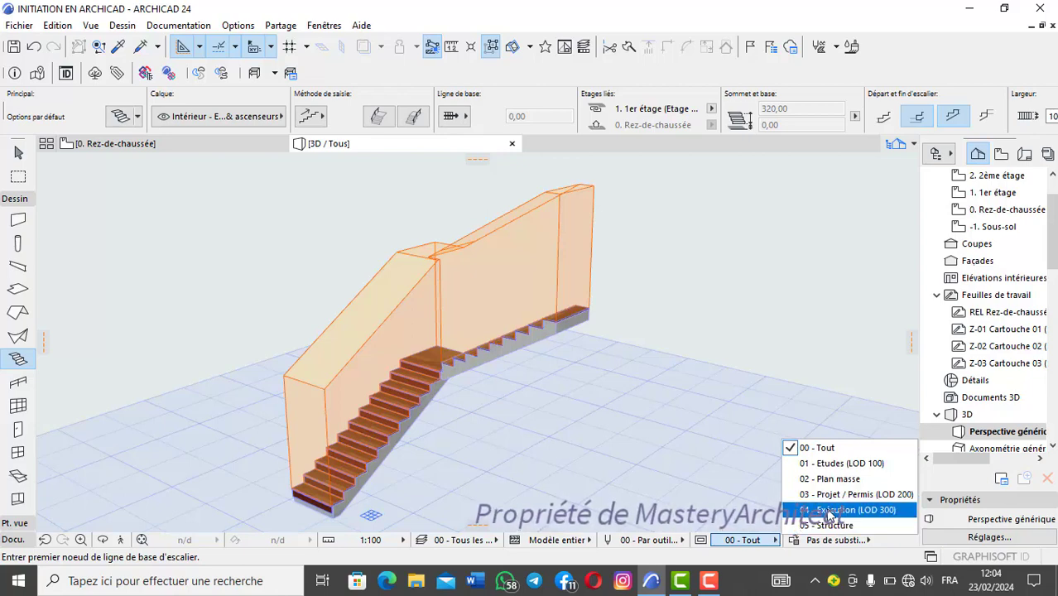
pyautogui.click(831, 511)
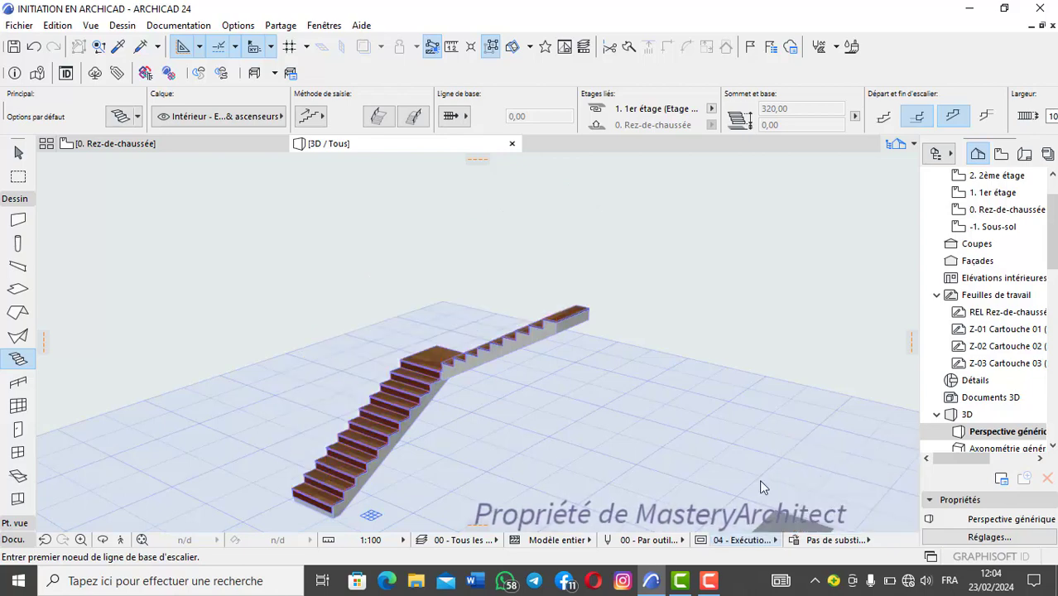
pyautogui.click(33, 46)
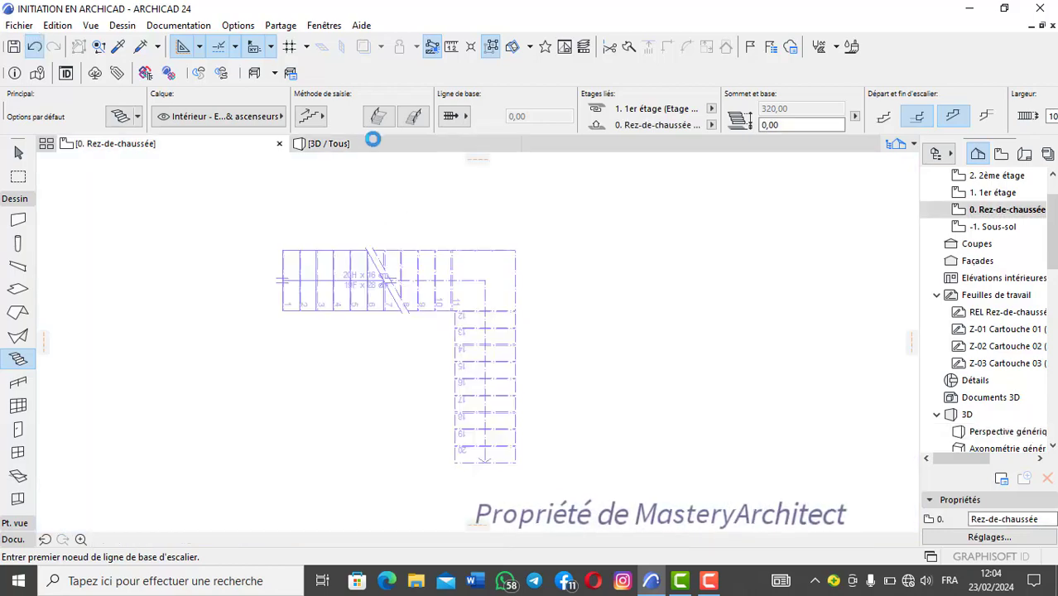
pyautogui.click(53, 47)
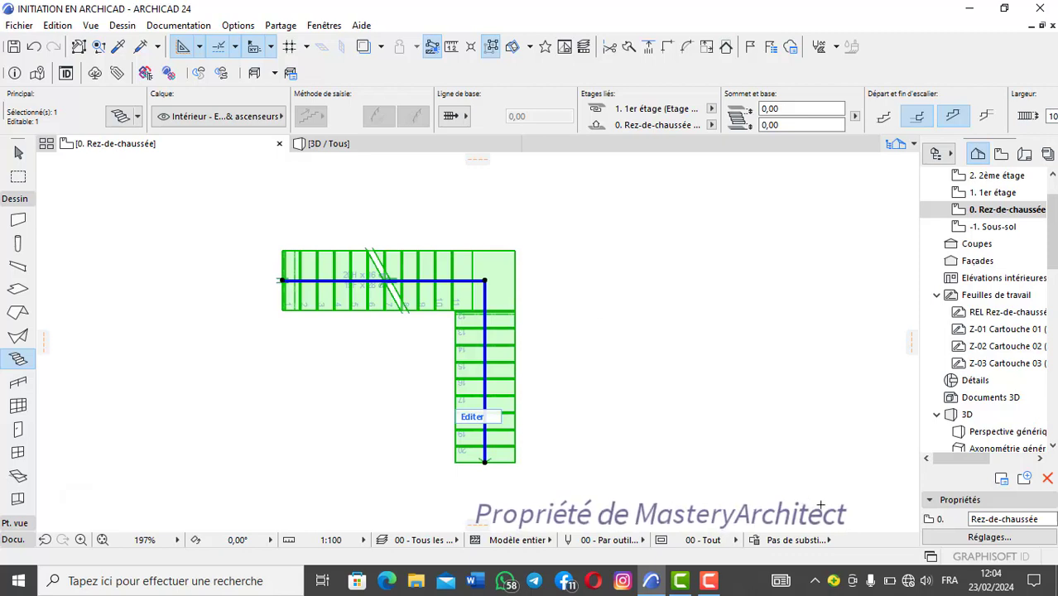
# Step: Set the ground-floor plan's model view option to 04 - Exécution (LOD 300) and bring the stair up in 3D
pyautogui.click(725, 540)
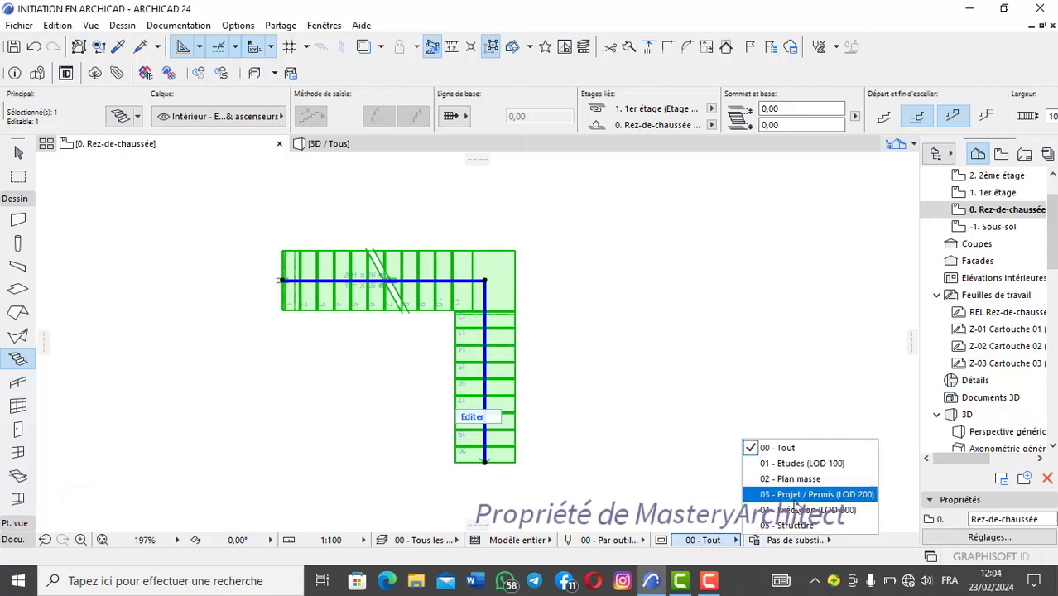
pyautogui.click(796, 511)
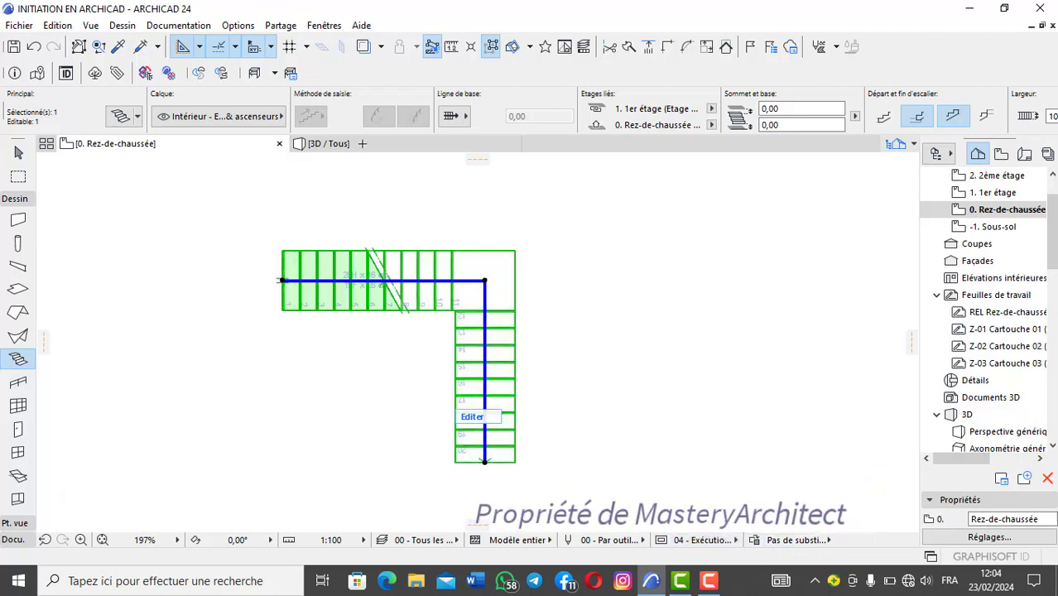
pyautogui.press('F3')
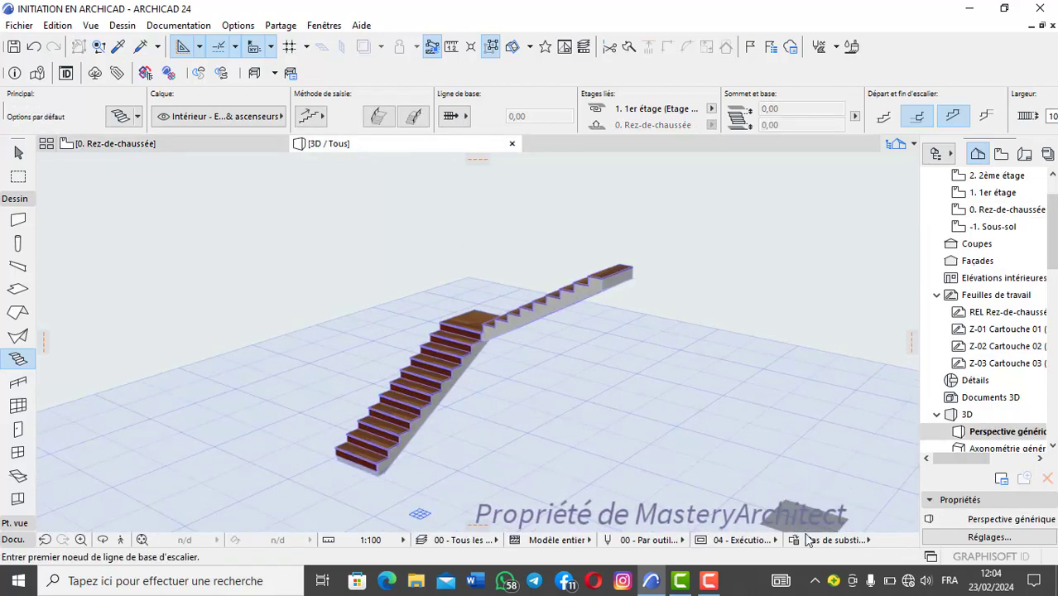
# Step: Set the 3D view's model view option to 00 - Tout and look over the stair with its headroom volume
pyautogui.click(771, 541)
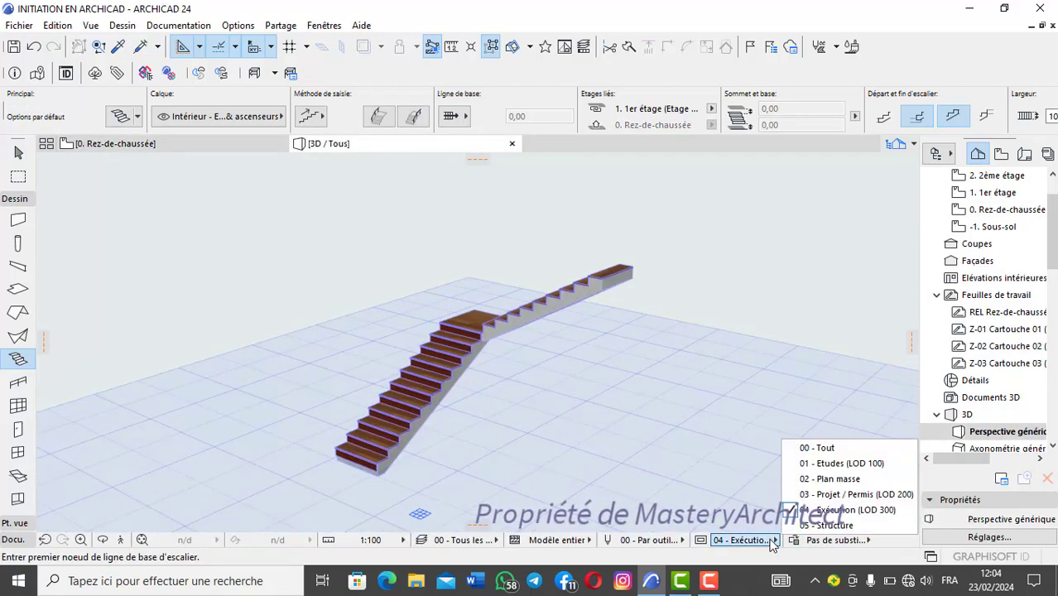
pyautogui.click(817, 448)
pyautogui.moveTo(496, 268); pyautogui.dragTo(487, 293, button='middle')
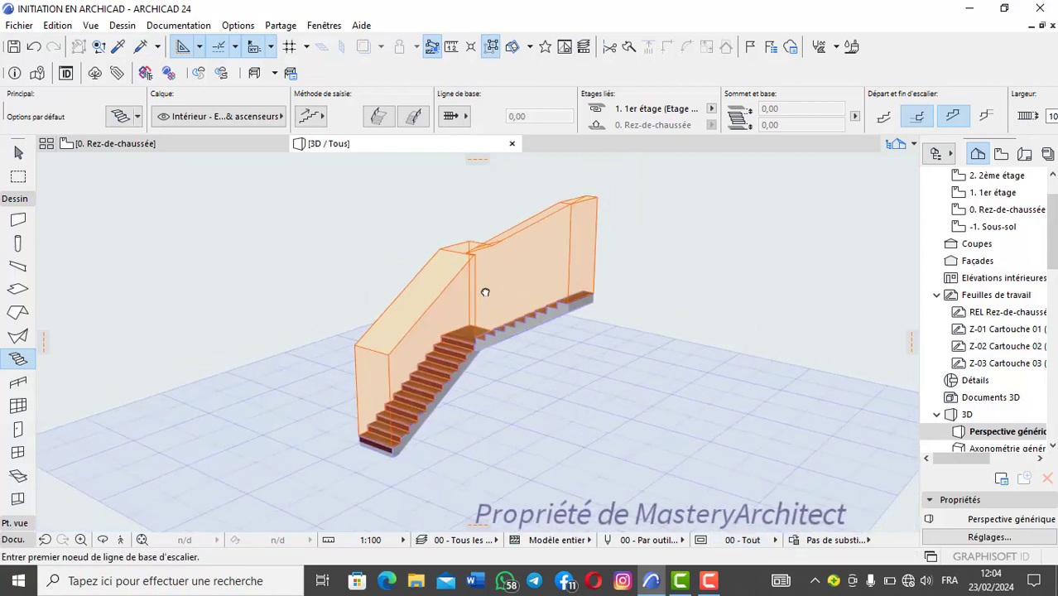
pyautogui.scroll(2, 487, 293)
pyautogui.scroll(-2, 486, 293)
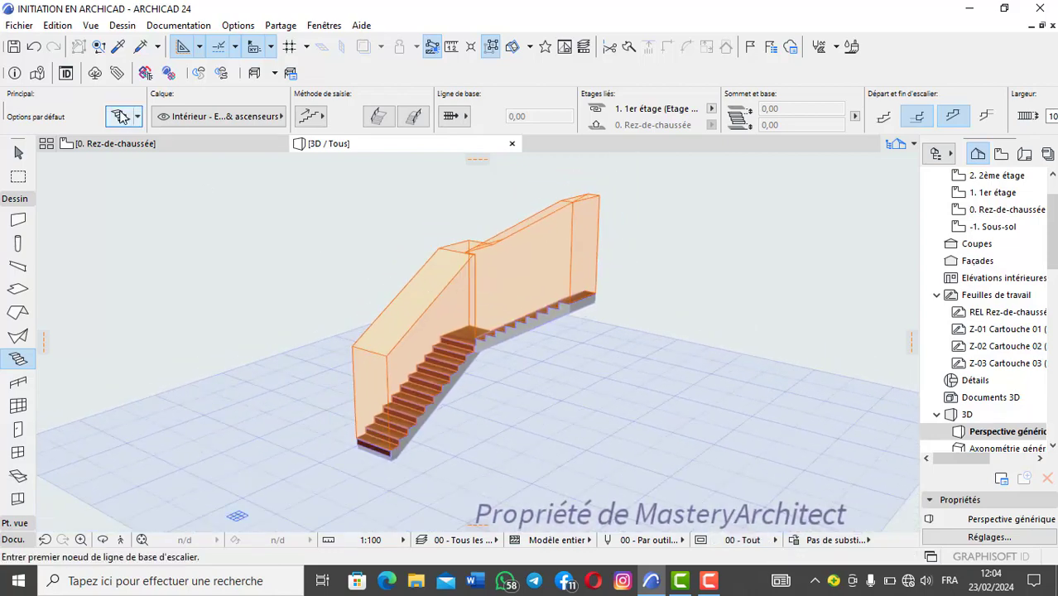
# Step: In the L-shaped stair's rules and standards, set the headroom height to 0 and inspect the headroom volume in 3D
pyautogui.keyDown('shift'); pyautogui.click(457, 328); pyautogui.keyUp('shift')
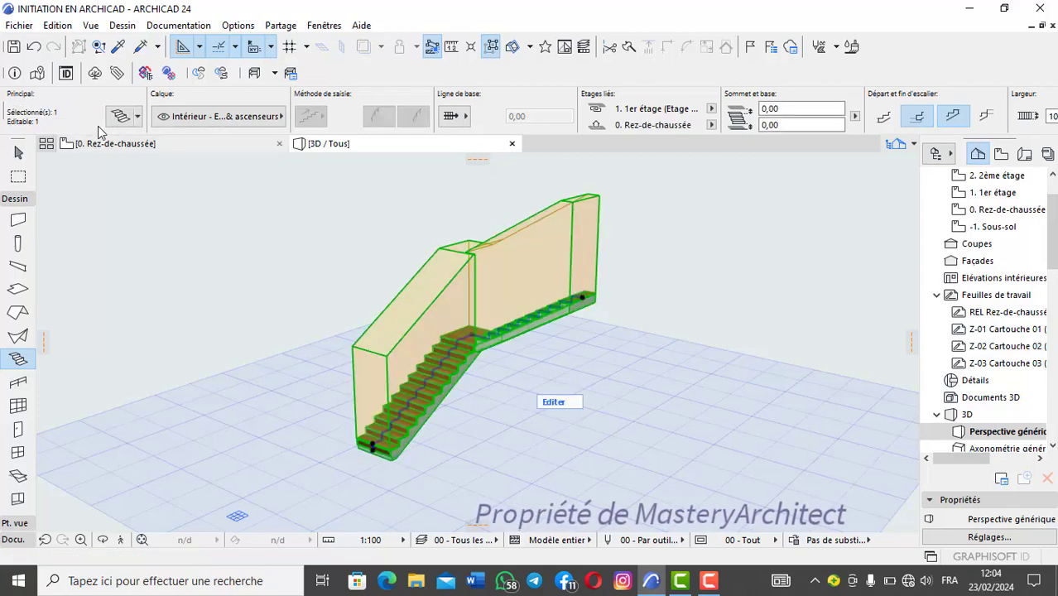
pyautogui.click(120, 116)
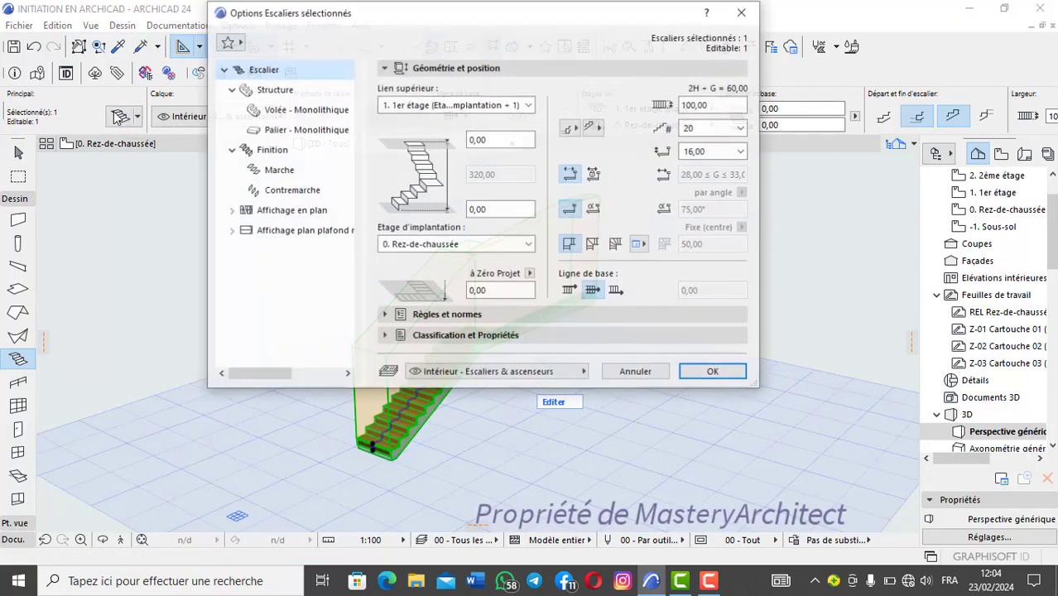
pyautogui.click(471, 314)
pyautogui.scroll(-5, 513, 382)
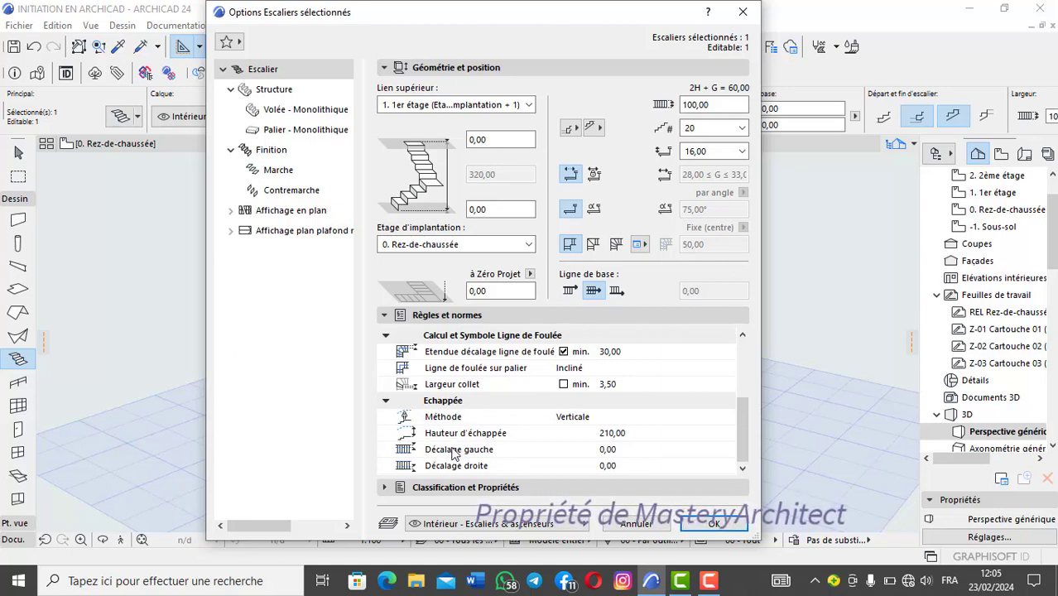
pyautogui.click(622, 433)
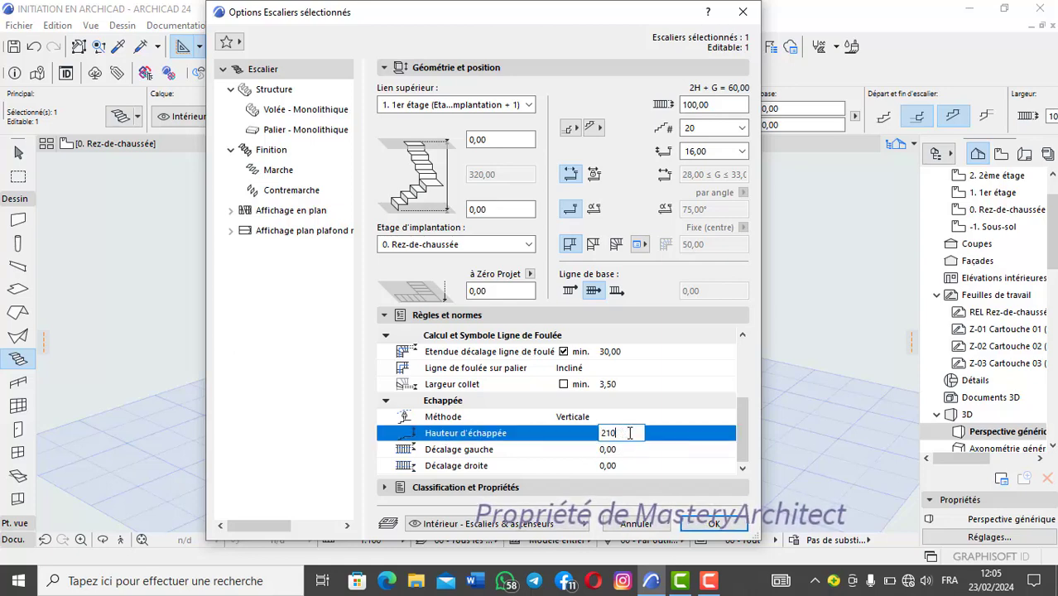
pyautogui.press('Return')
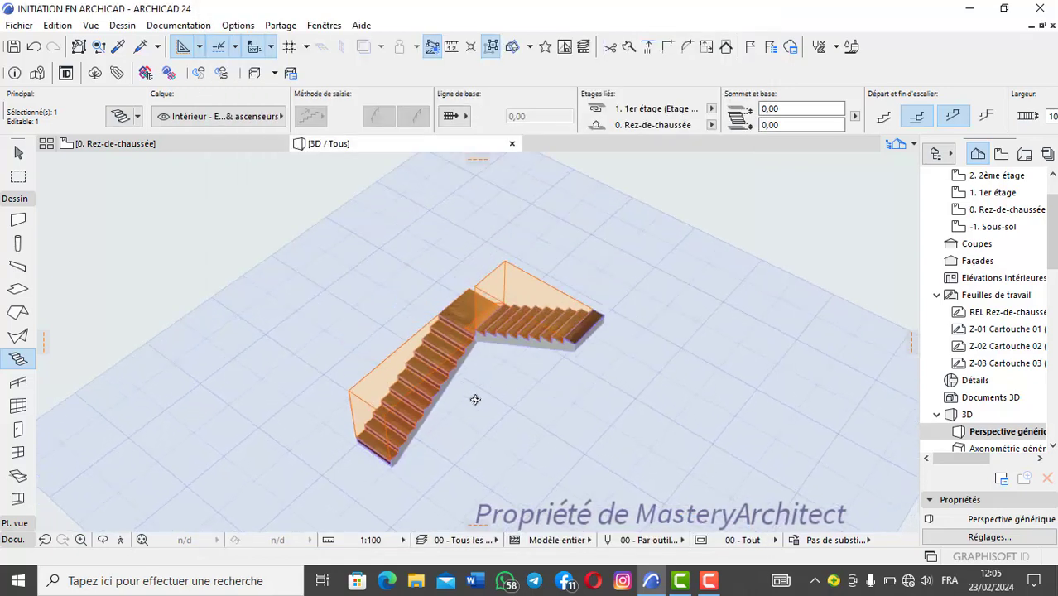
pyautogui.keyDown('shift'); pyautogui.moveTo(474, 397); pyautogui.dragTo(485, 324, button='middle'); pyautogui.keyUp('shift')
pyautogui.scroll(1, 487, 324)
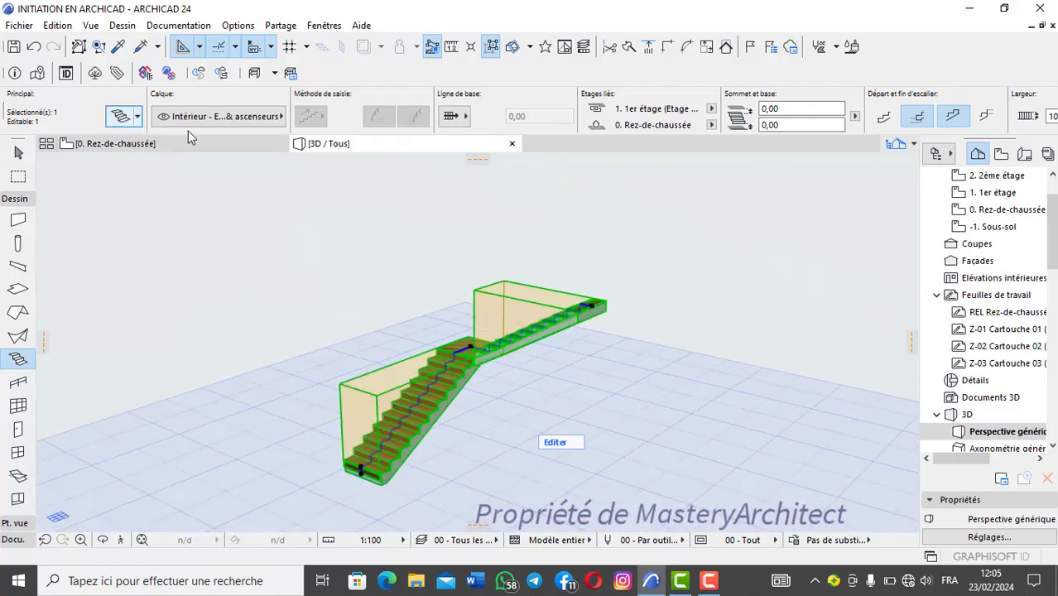
# Step: Set the selected stair's headroom height to 210 and apply the change
pyautogui.scroll(-5, 599, 424)
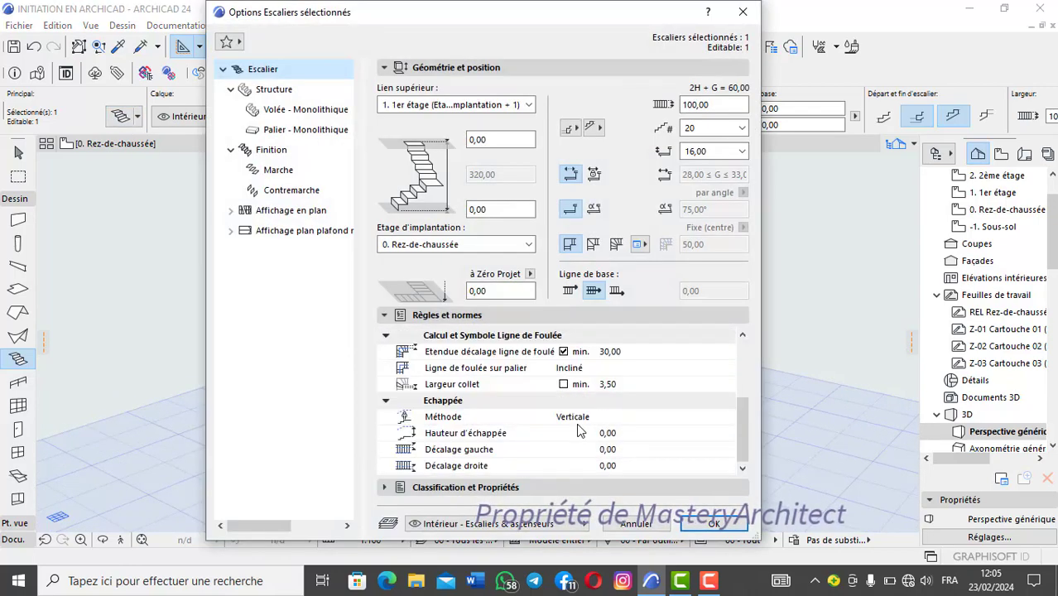
pyautogui.click(641, 435)
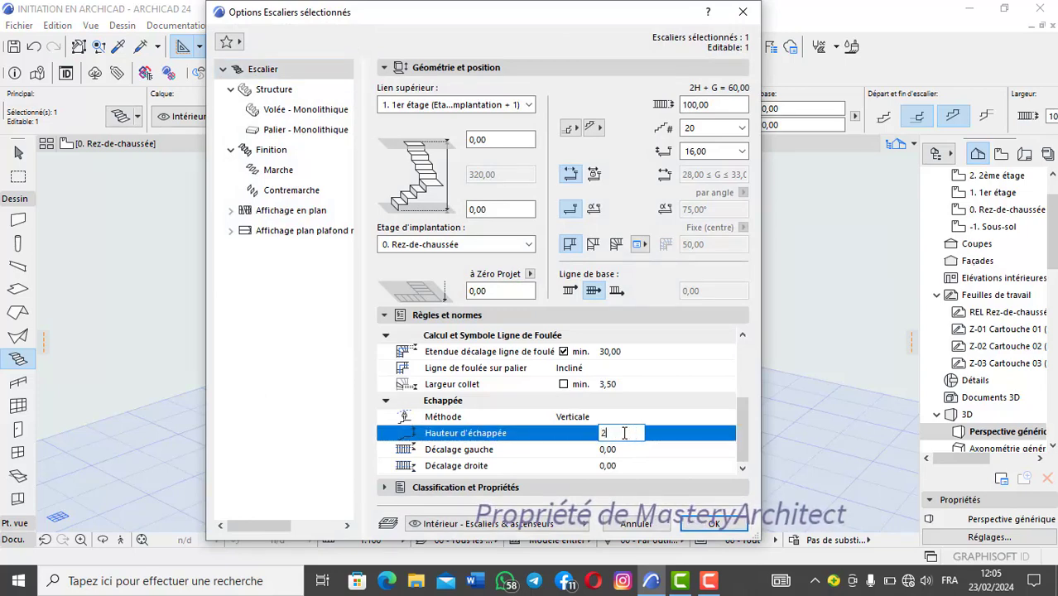
pyautogui.write('210')
pyautogui.press('Return')
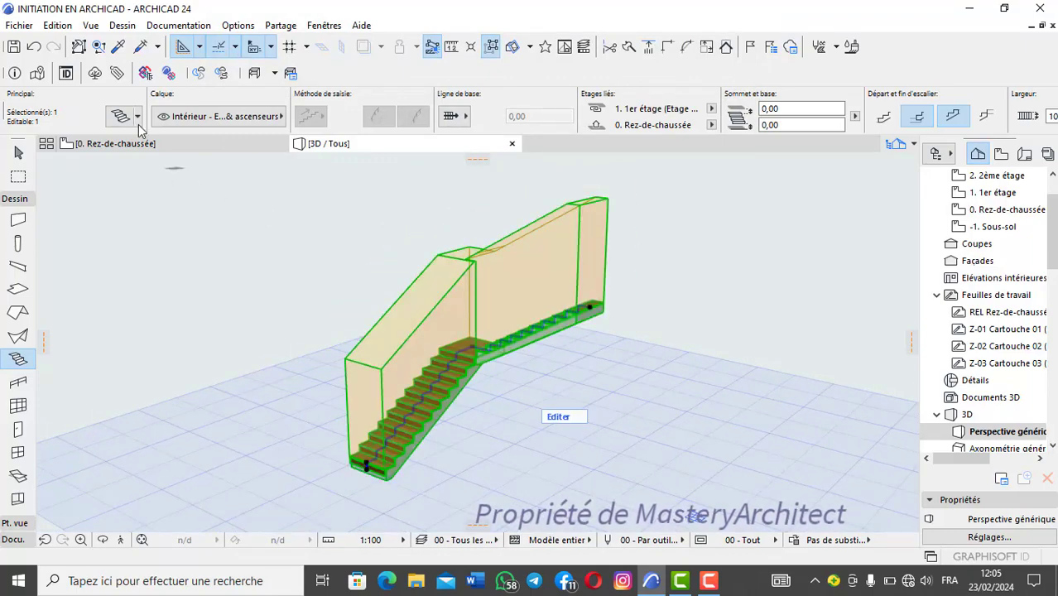
# Step: Set the left headroom offset of the selected stair to 100 and inspect the stair in 3D
pyautogui.click(122, 117)
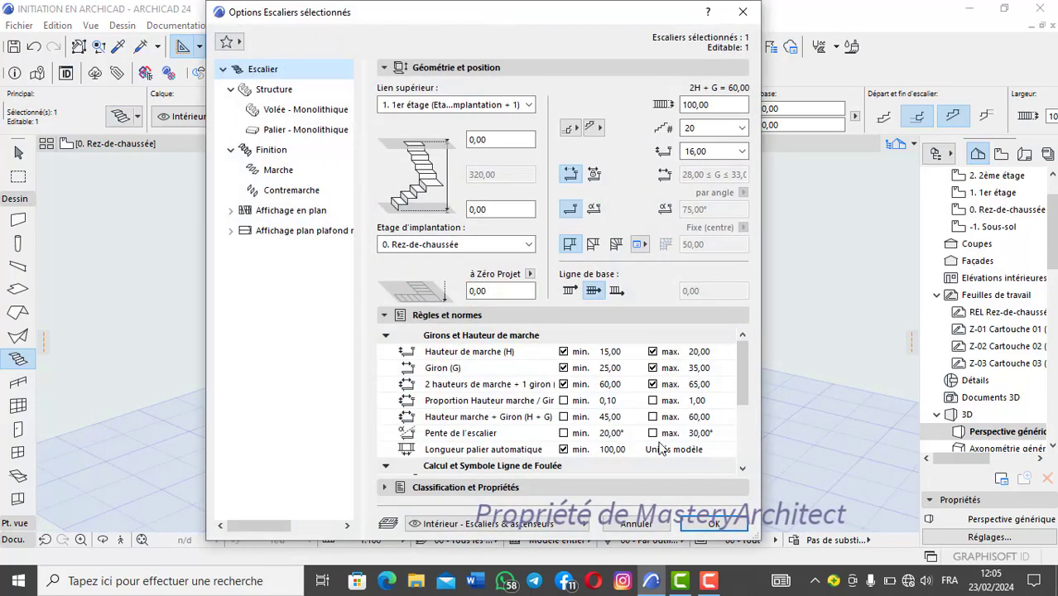
pyautogui.scroll(-5, 577, 399)
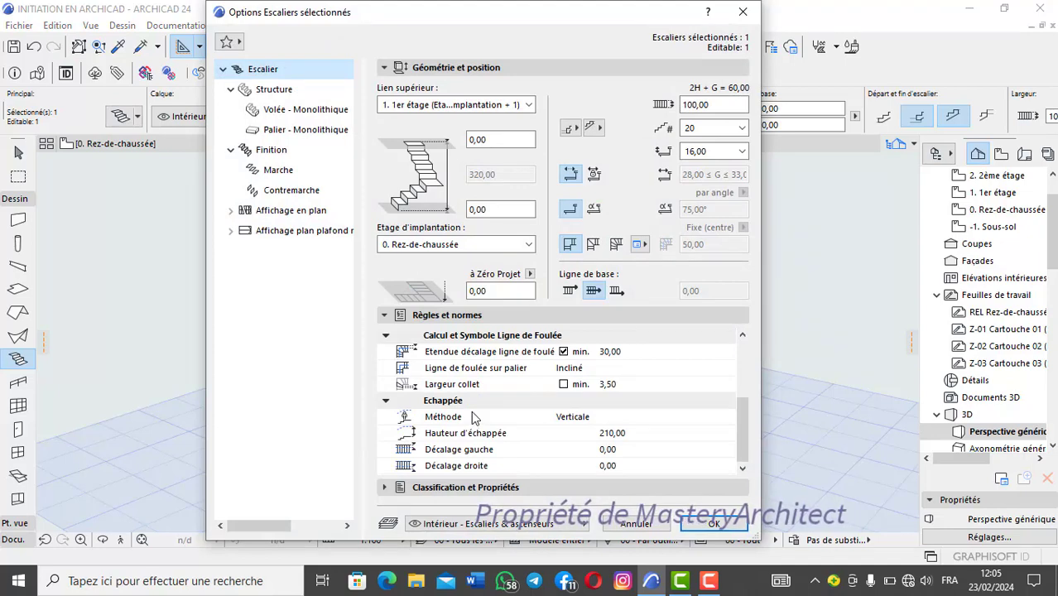
pyautogui.click(627, 449)
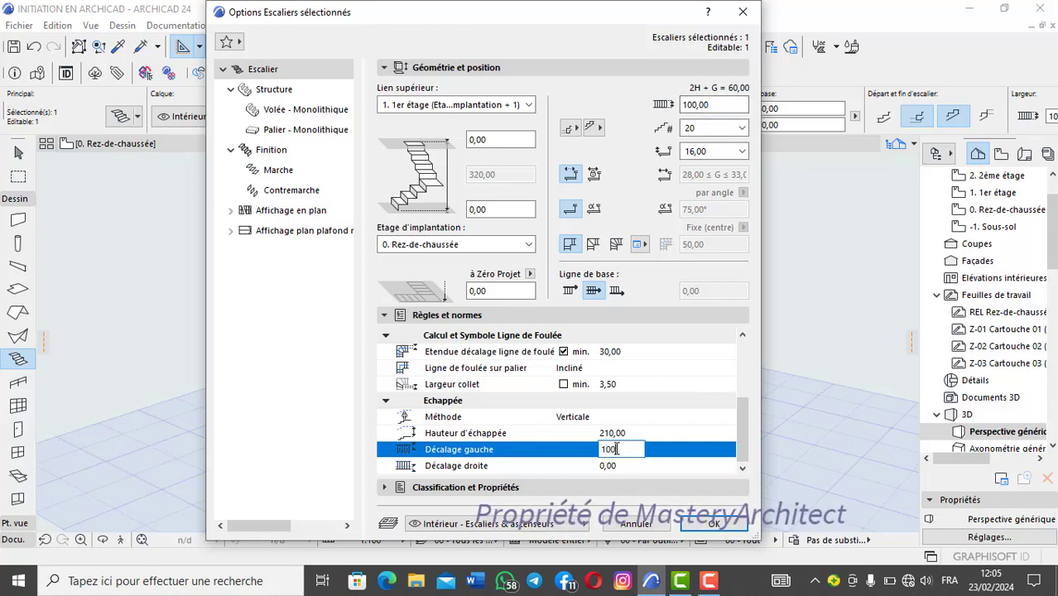
pyautogui.write('100')
pyautogui.press('Return')
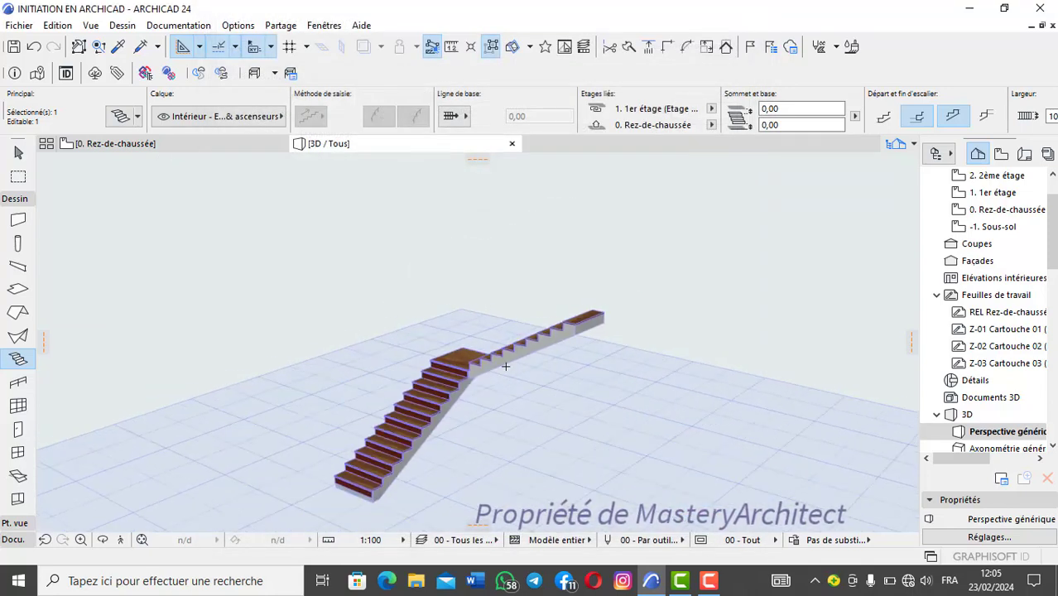
pyautogui.moveTo(506, 367); pyautogui.dragTo(506, 347, button='middle')
pyautogui.scroll(1, 479, 349)
pyautogui.moveTo(449, 365); pyautogui.dragTo(466, 342, button='middle')
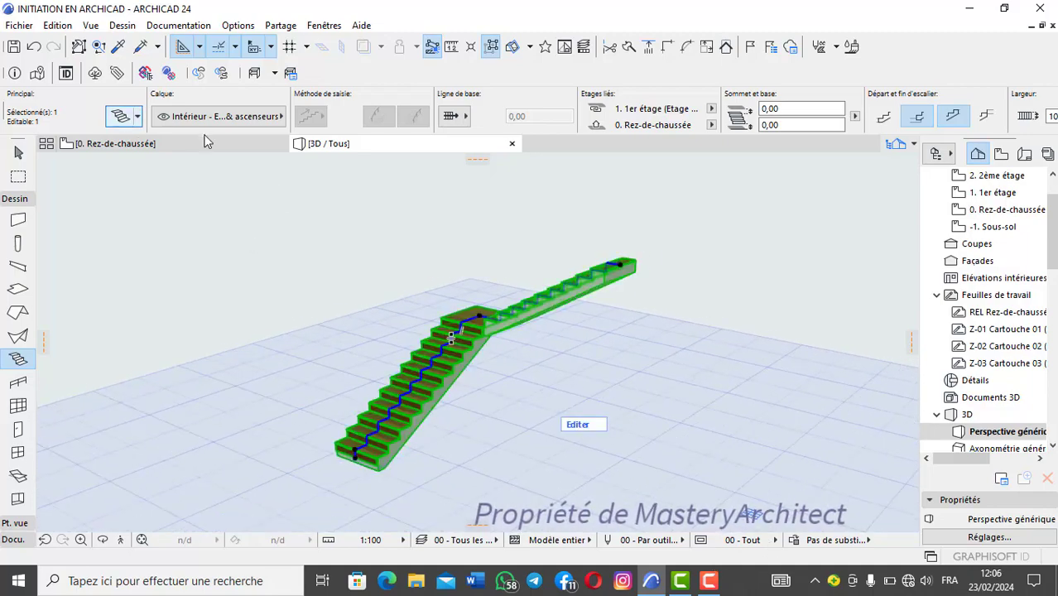
# Step: Reset the stair's left headroom offset to 0 and apply the change
pyautogui.hotkey('ctrl', 't')
pyautogui.scroll(-5, 544, 445)
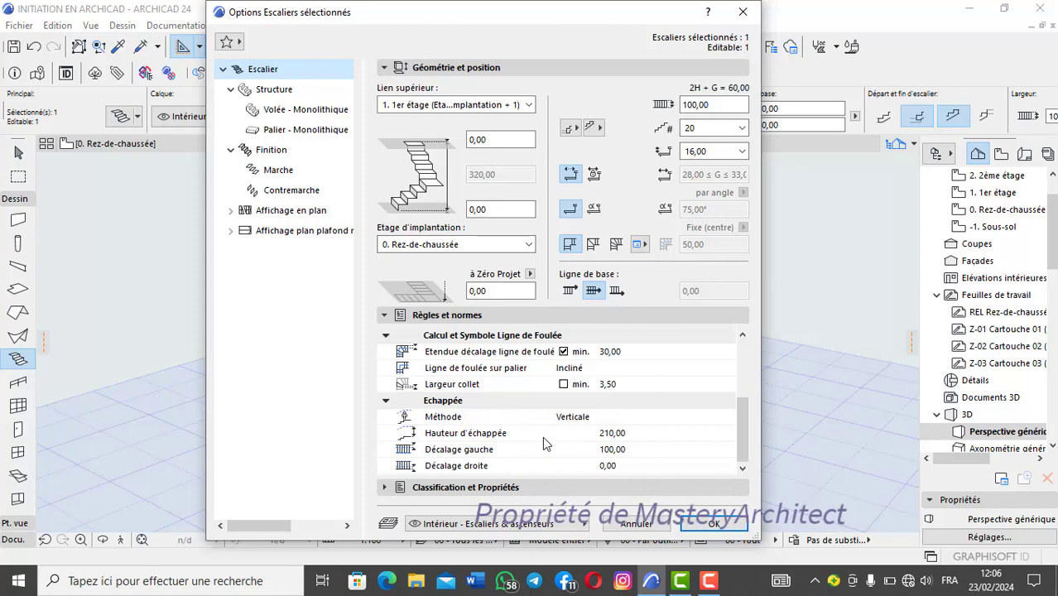
pyautogui.click(611, 449)
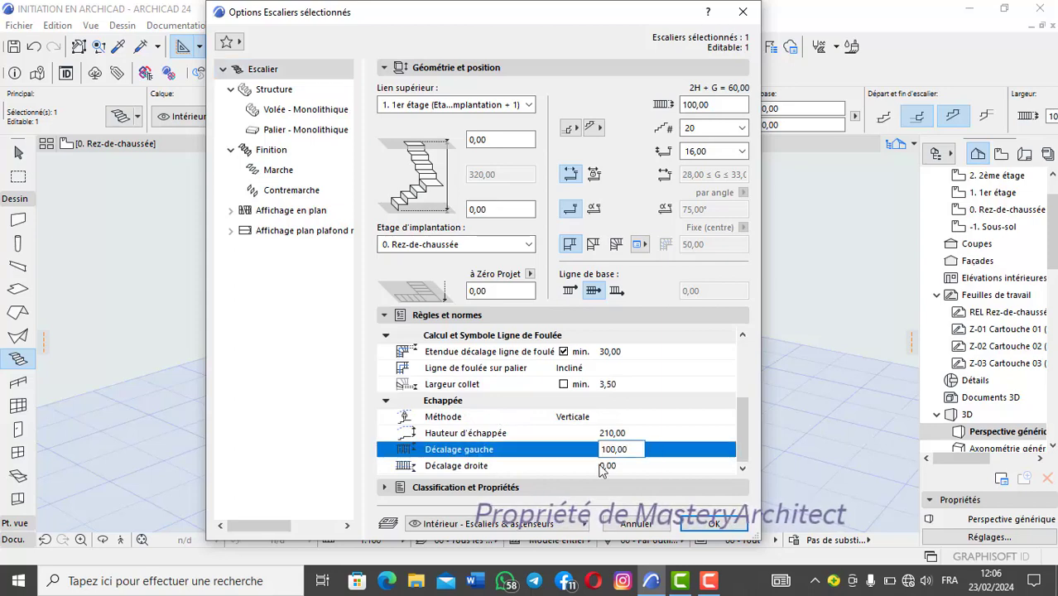
pyautogui.press('BackSpace')
pyautogui.press('Return')
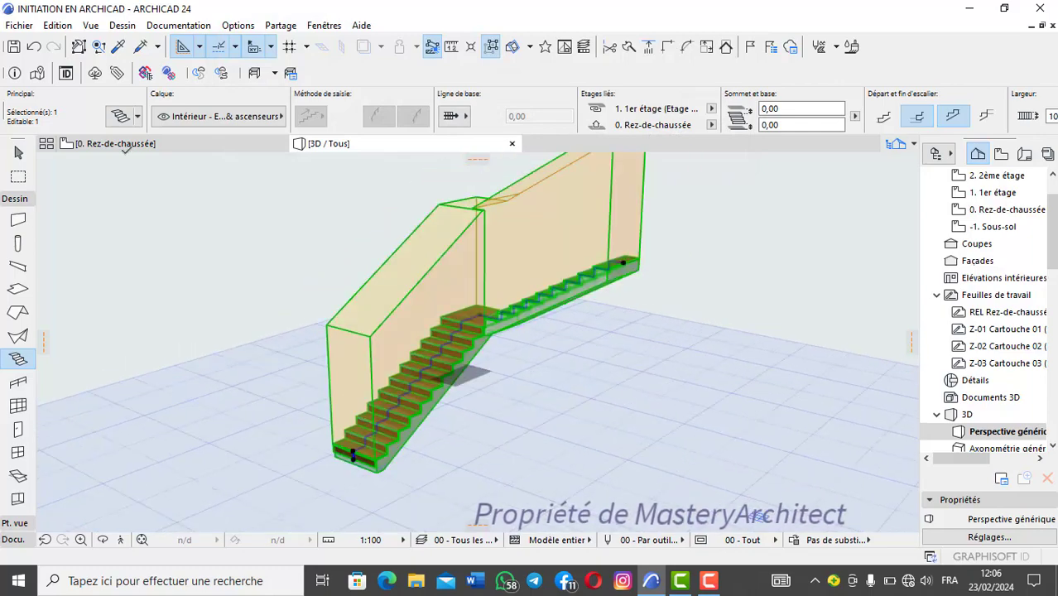
# Step: Set the right headroom offset of the selected stair to 100, apply it and check the stair in 3D
pyautogui.click(125, 121)
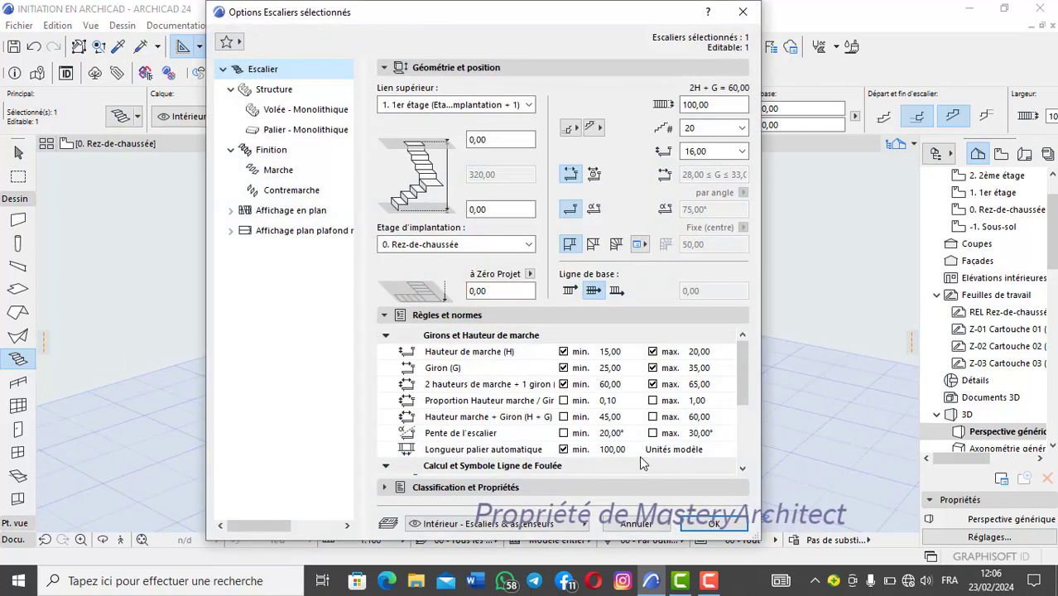
pyautogui.scroll(-3, 639, 455)
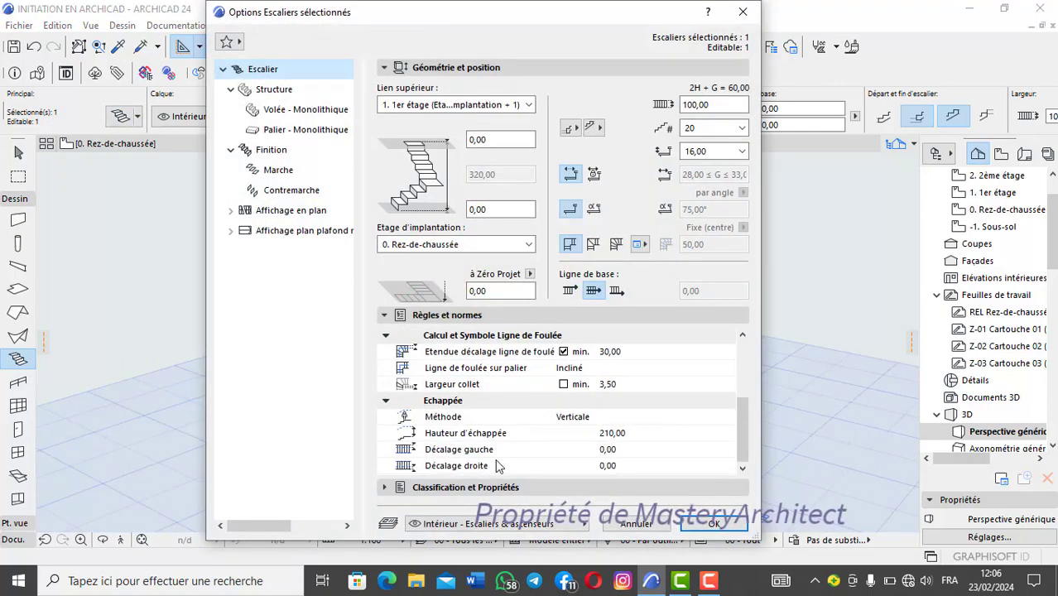
pyautogui.click(621, 467)
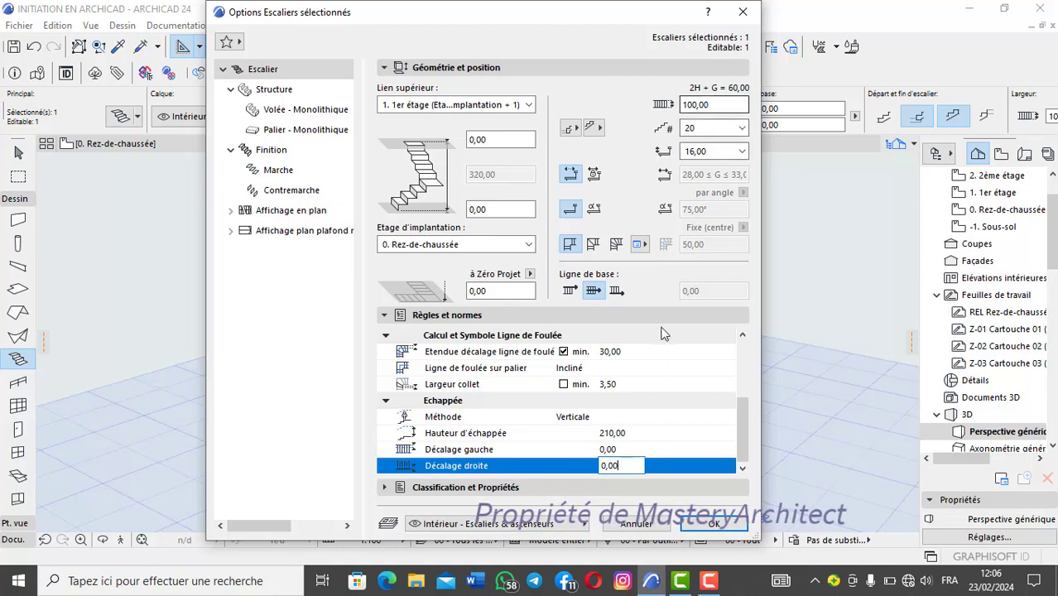
pyautogui.press('BackSpace')
pyautogui.press('BackSpace')
pyautogui.press('BackSpace')
pyautogui.press('BackSpace')
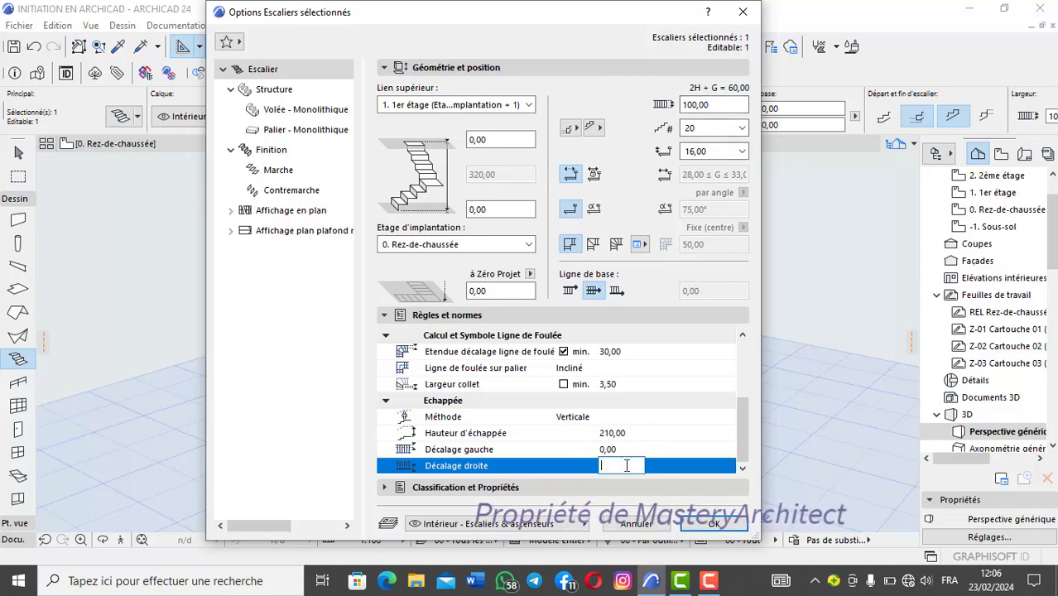
pyautogui.write('100')
pyautogui.click(714, 524)
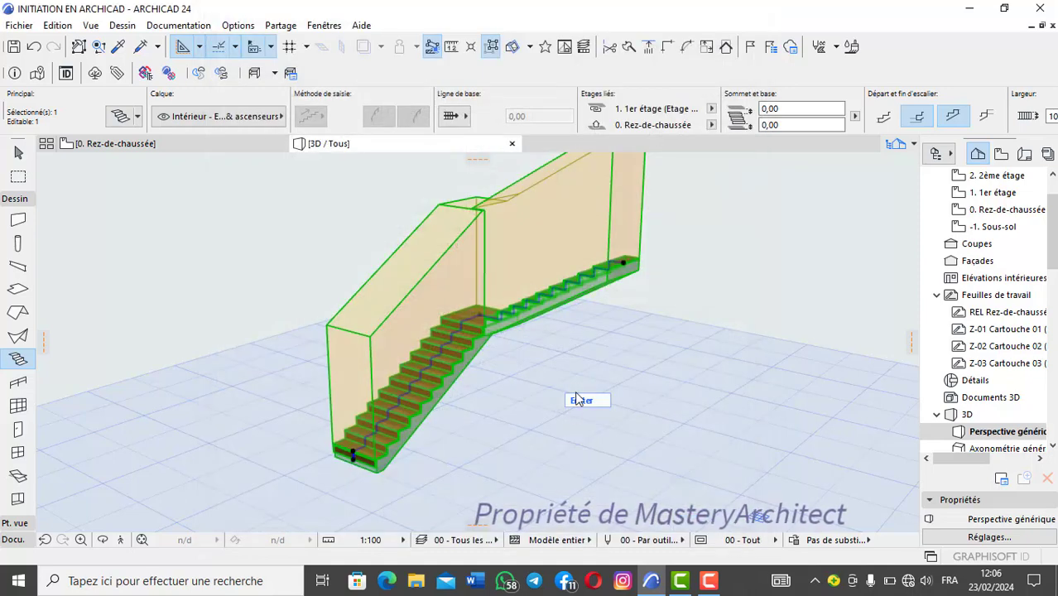
pyautogui.scroll(-2, 485, 337)
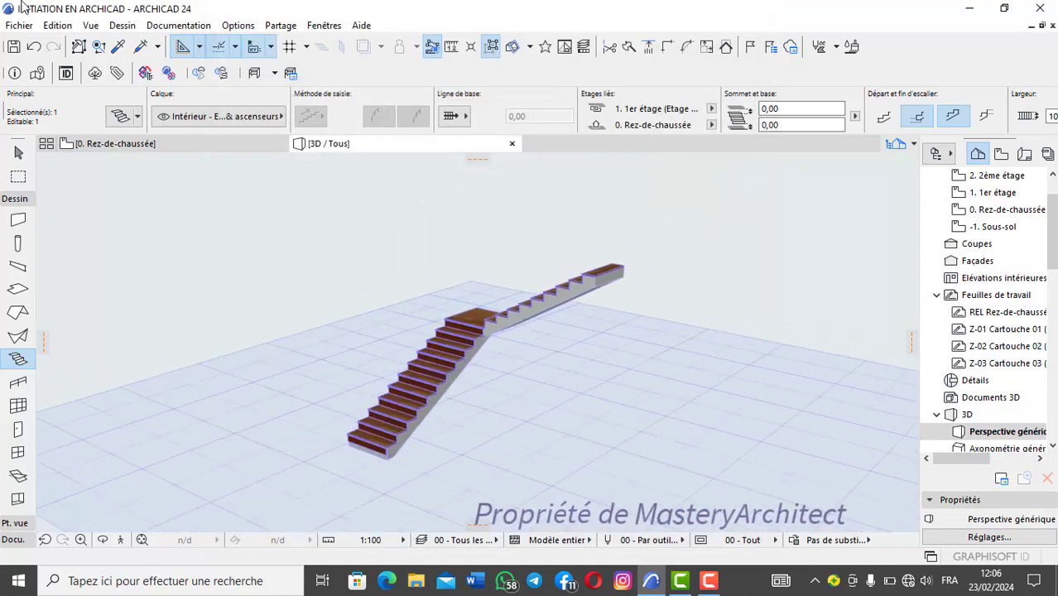
# Step: Reset the selected stair's right headroom offset to 0 and apply the change
pyautogui.click(121, 116)
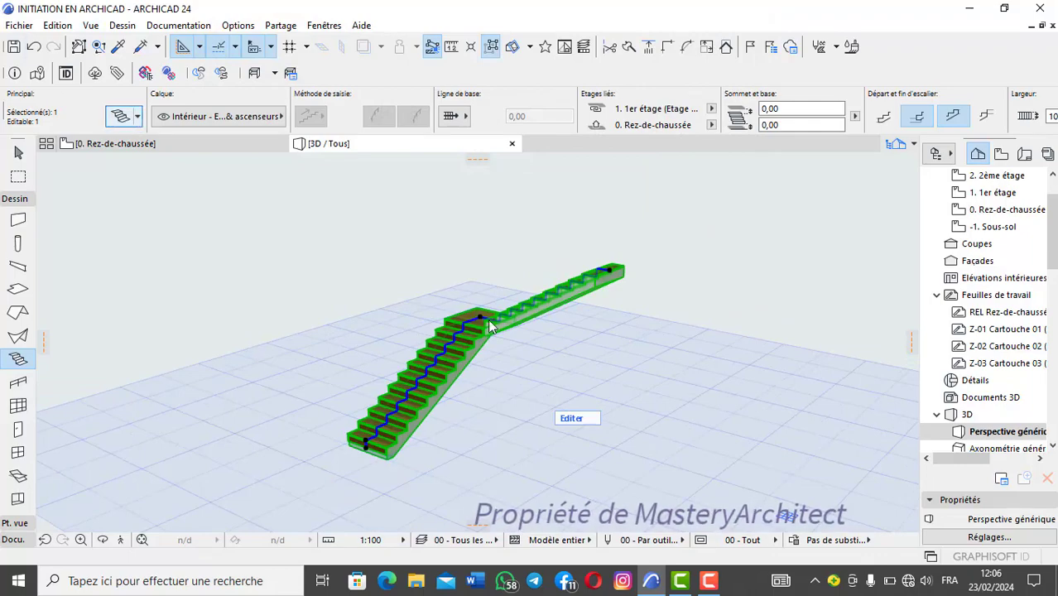
pyautogui.scroll(-2, 563, 436)
pyautogui.scroll(-2, 563, 437)
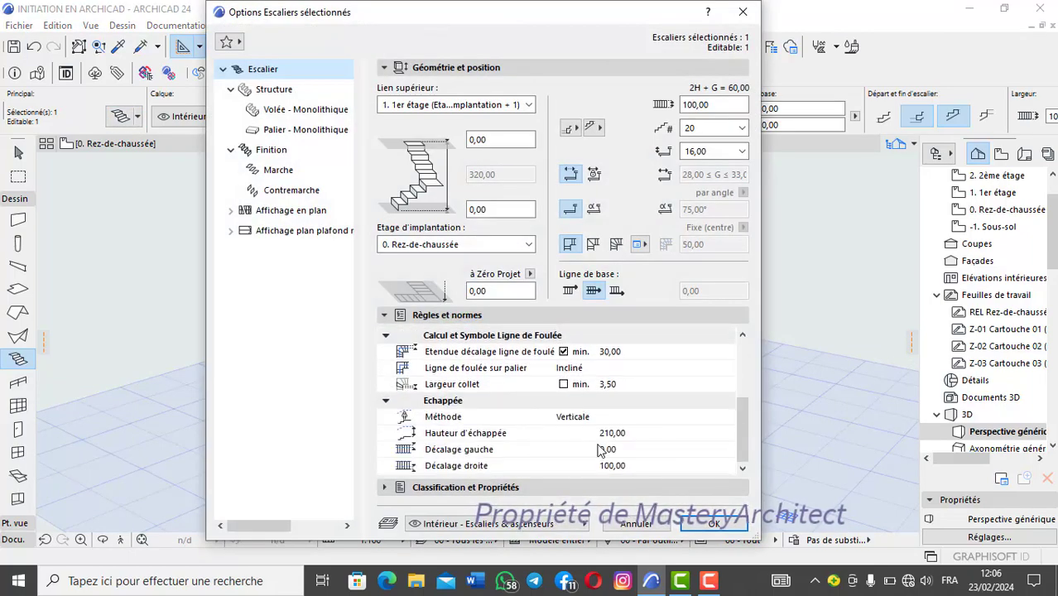
pyautogui.click(634, 466)
pyautogui.click(634, 466)
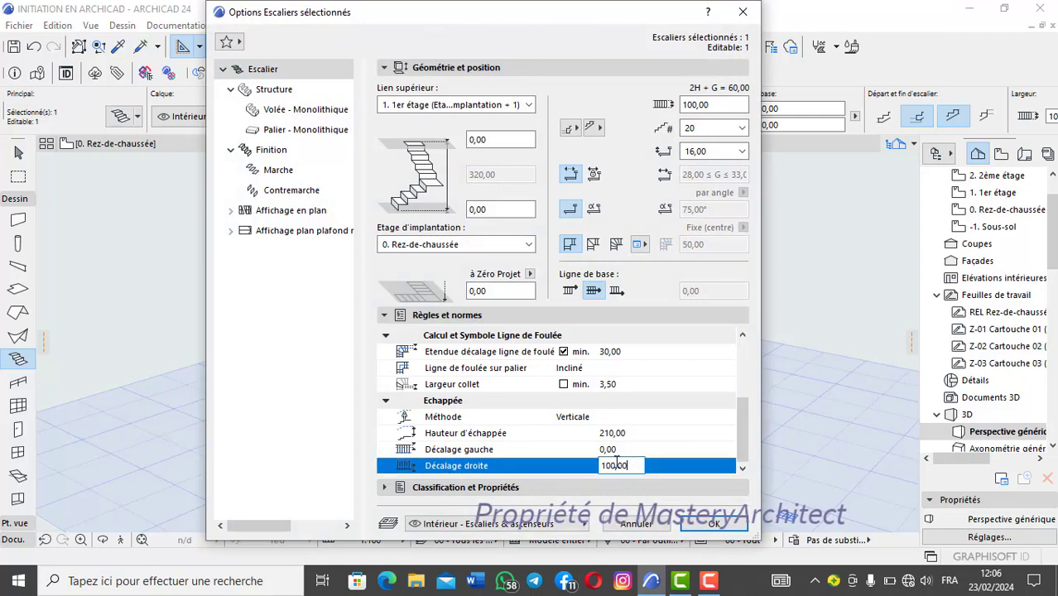
pyautogui.write('0')
pyautogui.press('Return')
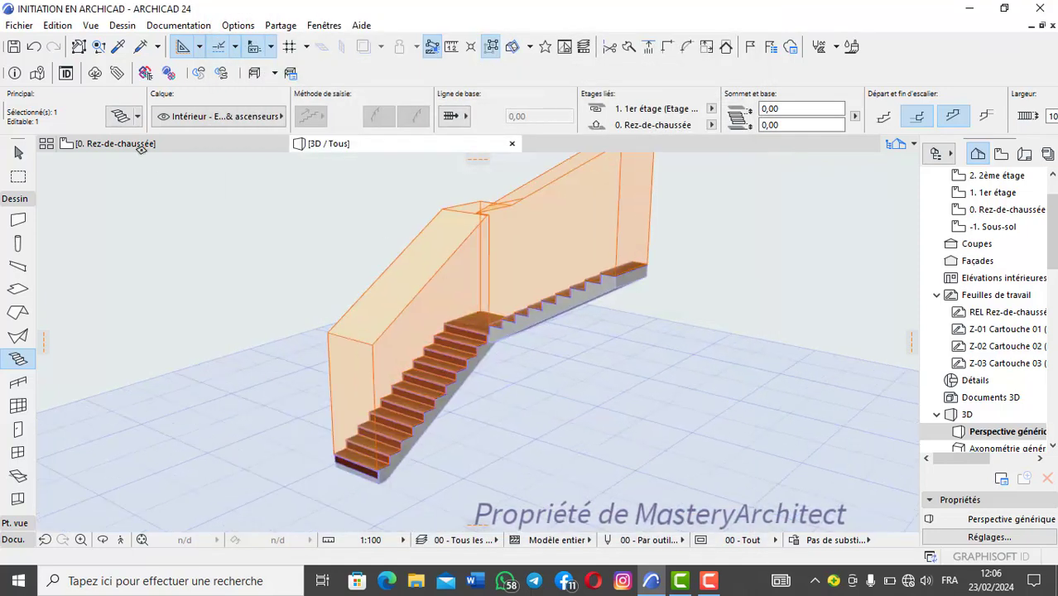
# Step: Set the selected stair's headroom height to 100 and apply the change
pyautogui.click(122, 119)
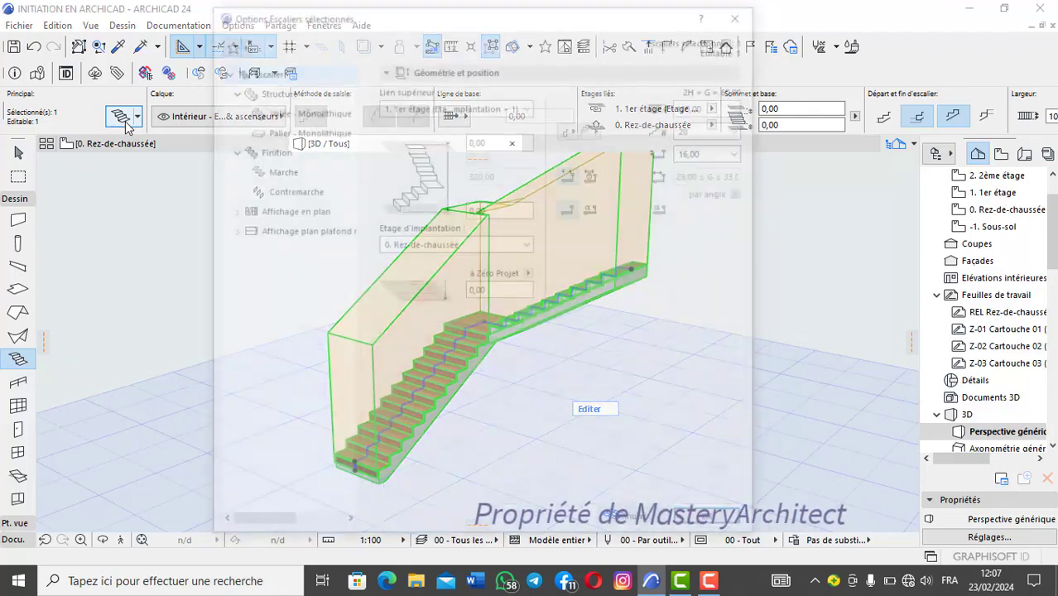
pyautogui.scroll(-3, 621, 437)
pyautogui.click(621, 434)
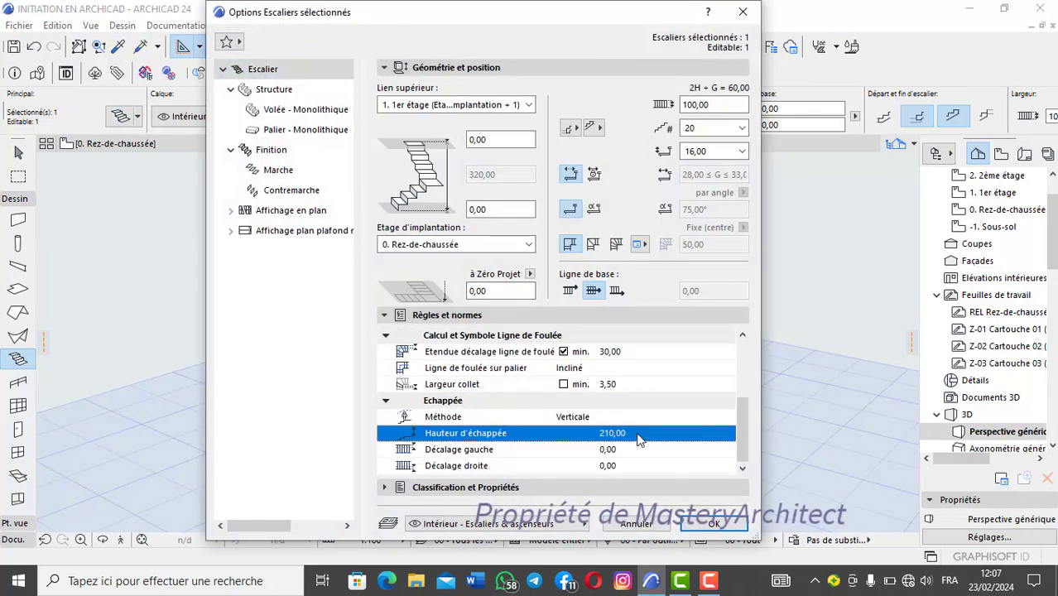
pyautogui.click(629, 434)
pyautogui.press('BackSpace')
pyautogui.press('BackSpace')
pyautogui.press('BackSpace')
pyautogui.press('BackSpace')
pyautogui.press('BackSpace')
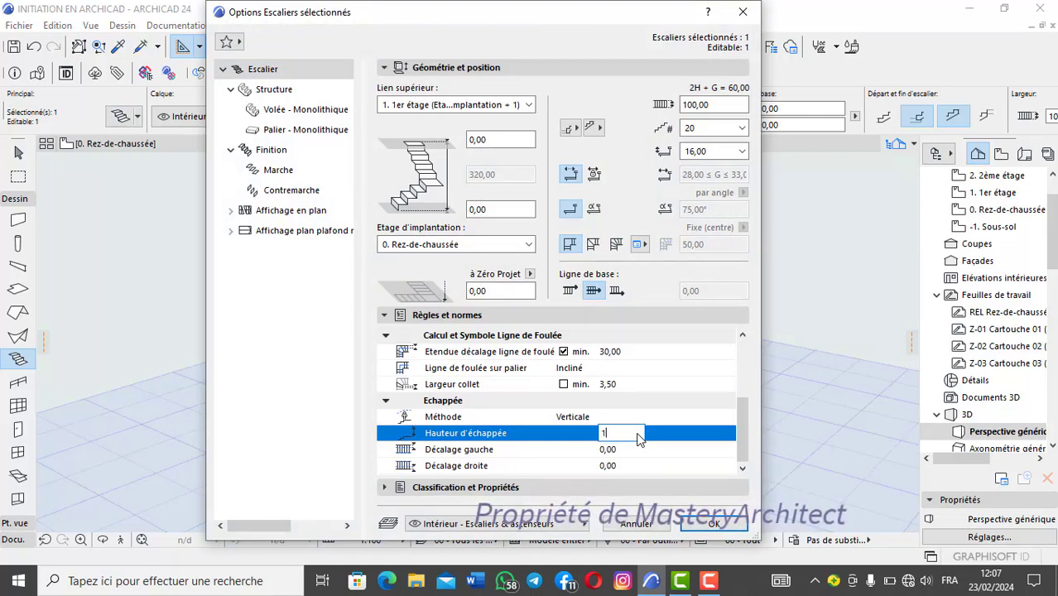
pyautogui.click(714, 525)
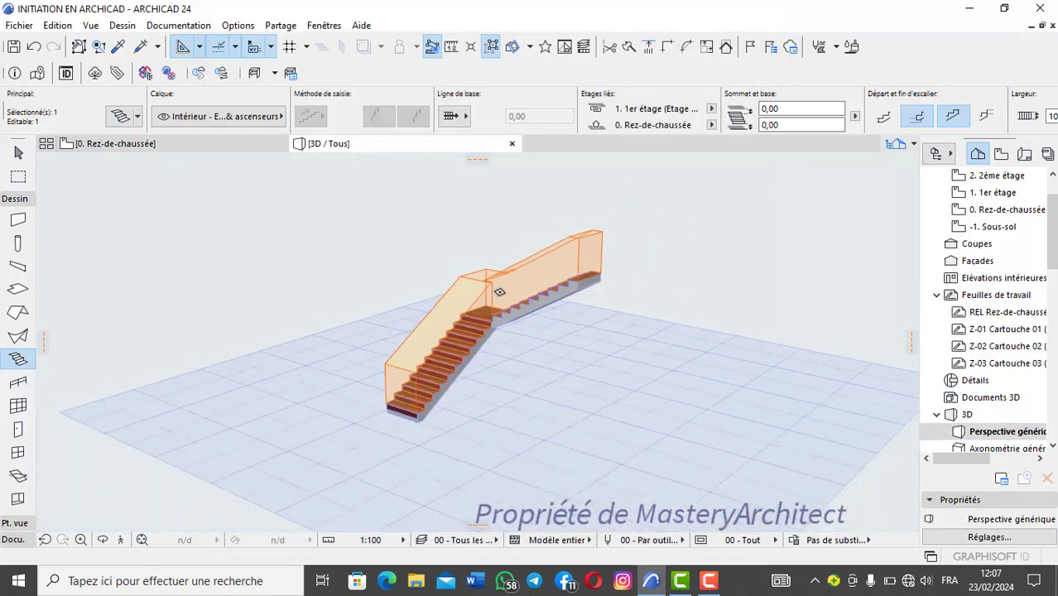
# Step: Set the stair's headroom height back to 210, apply it and view the headroom volume in 3D
pyautogui.click(124, 119)
pyautogui.scroll(-5, 524, 428)
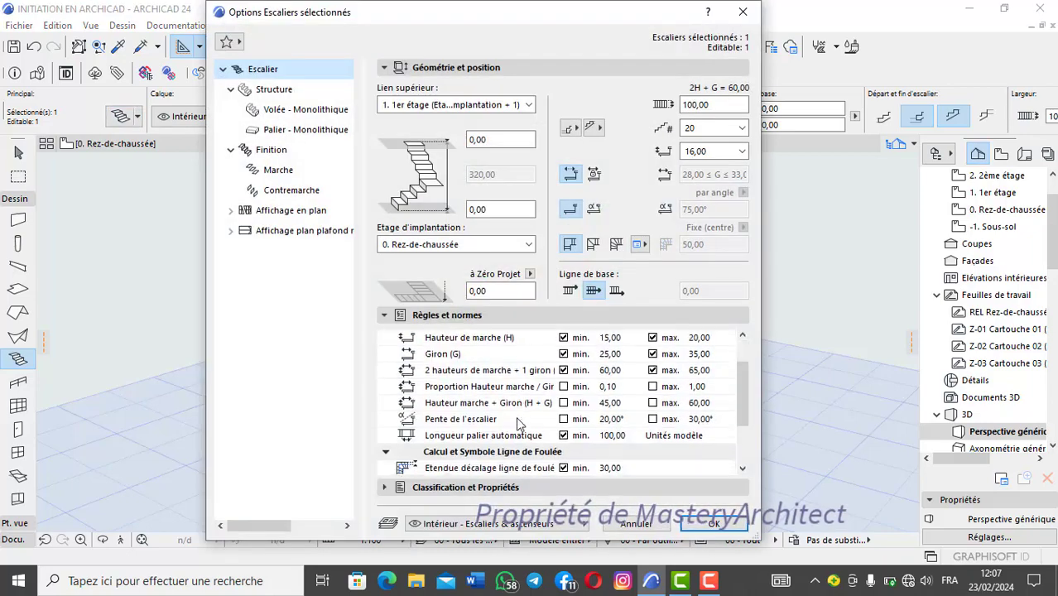
pyautogui.click(634, 430)
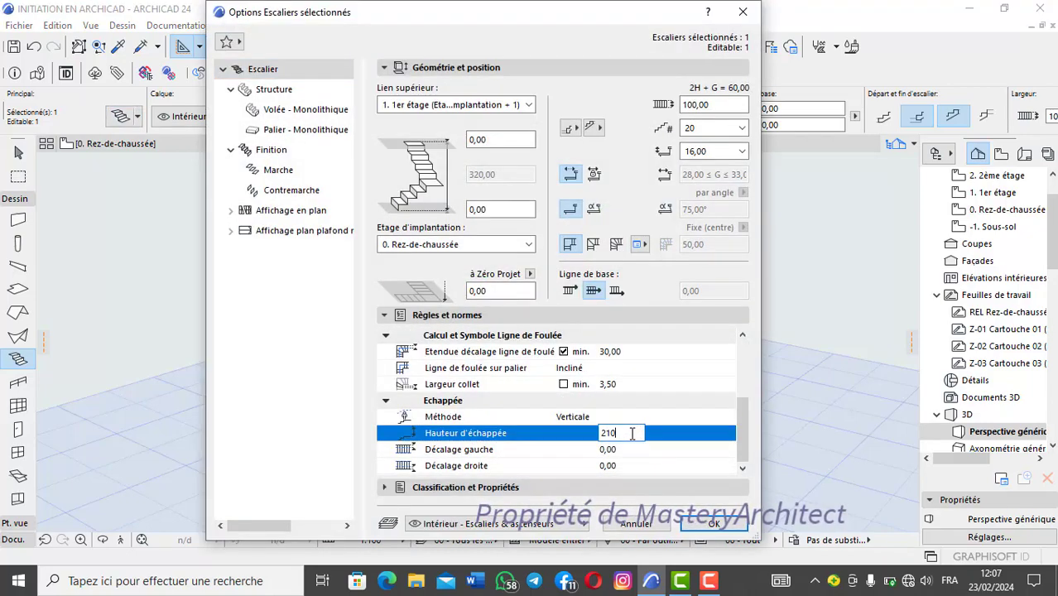
pyautogui.click(717, 524)
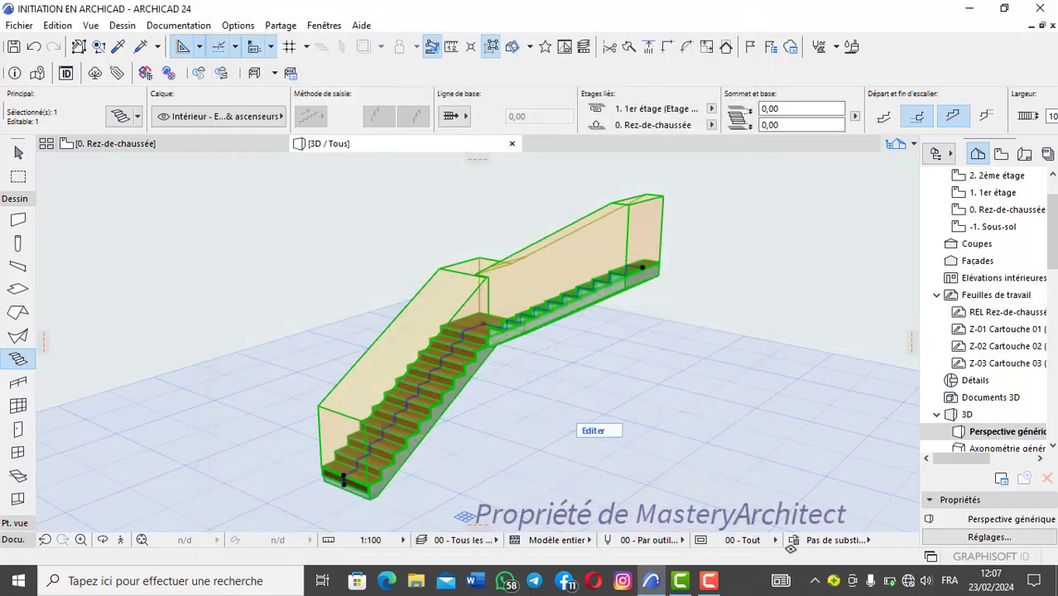
pyautogui.scroll(-1, 633, 380)
pyautogui.moveTo(498, 286); pyautogui.dragTo(483, 309, button='middle')
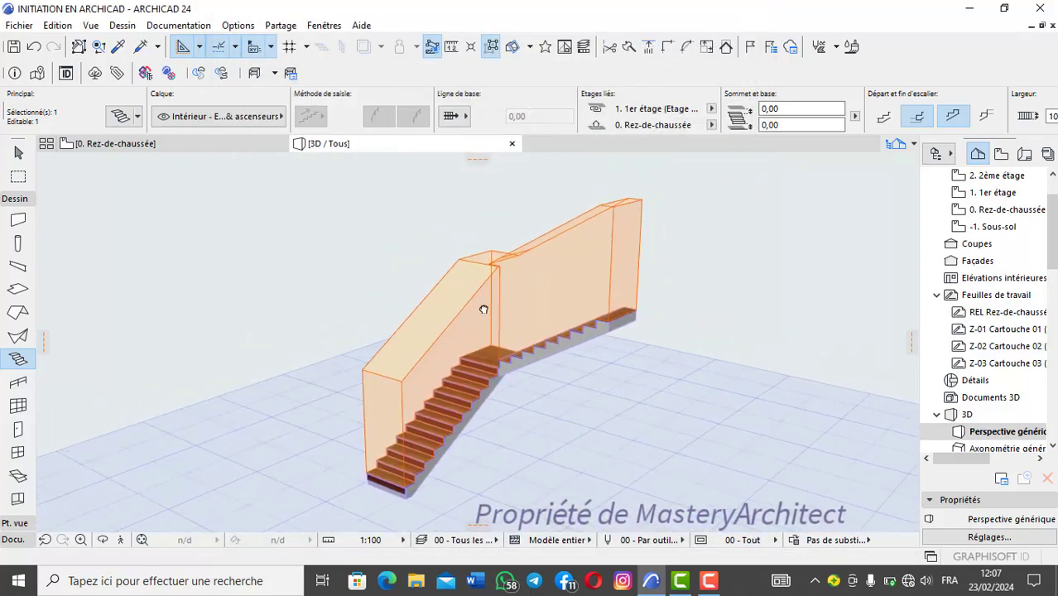
pyautogui.scroll(1, 485, 309)
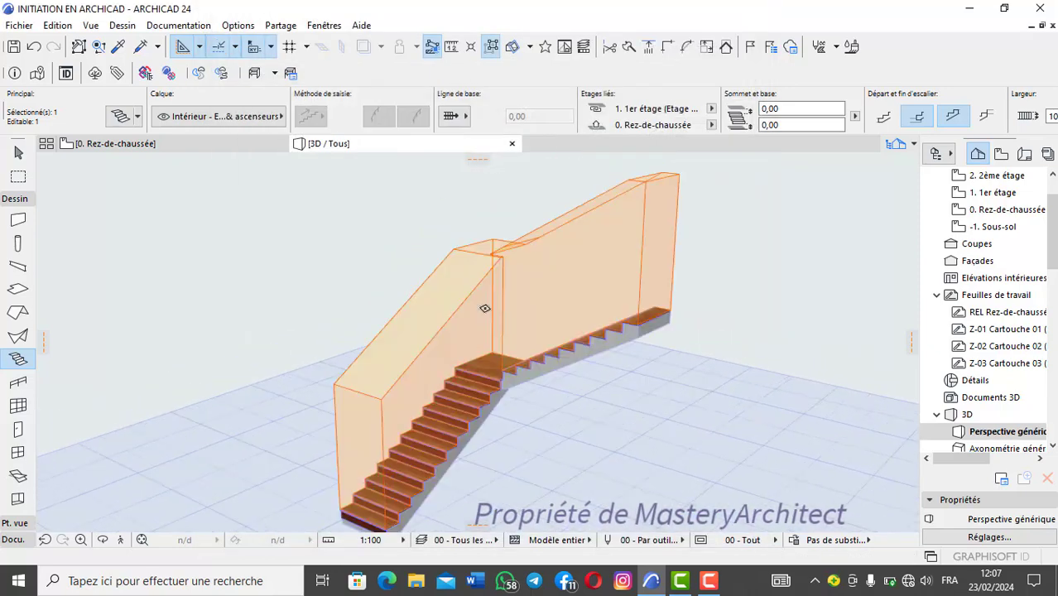
# Step: Turn off the headroom display (Echappée) in the stair options of the 00 - Tout model view combination
pyautogui.click(180, 26)
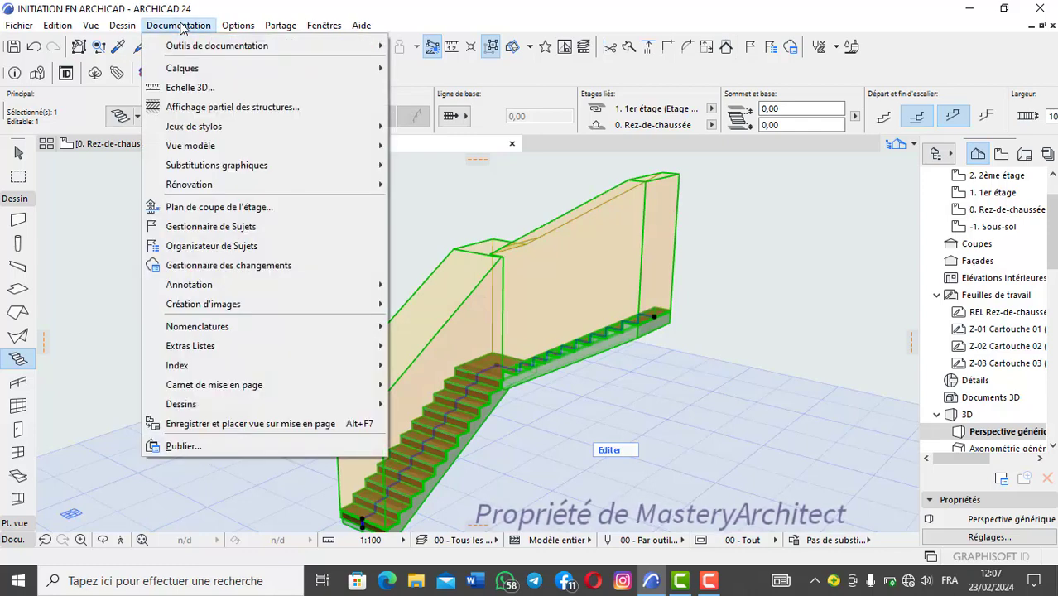
pyautogui.moveTo(214, 145)
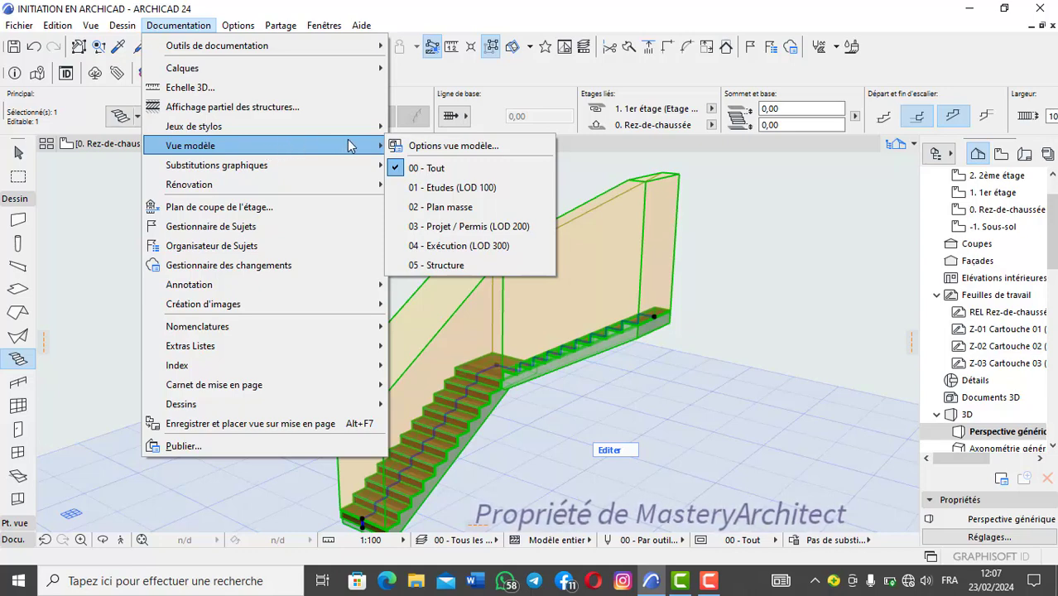
pyautogui.click(464, 147)
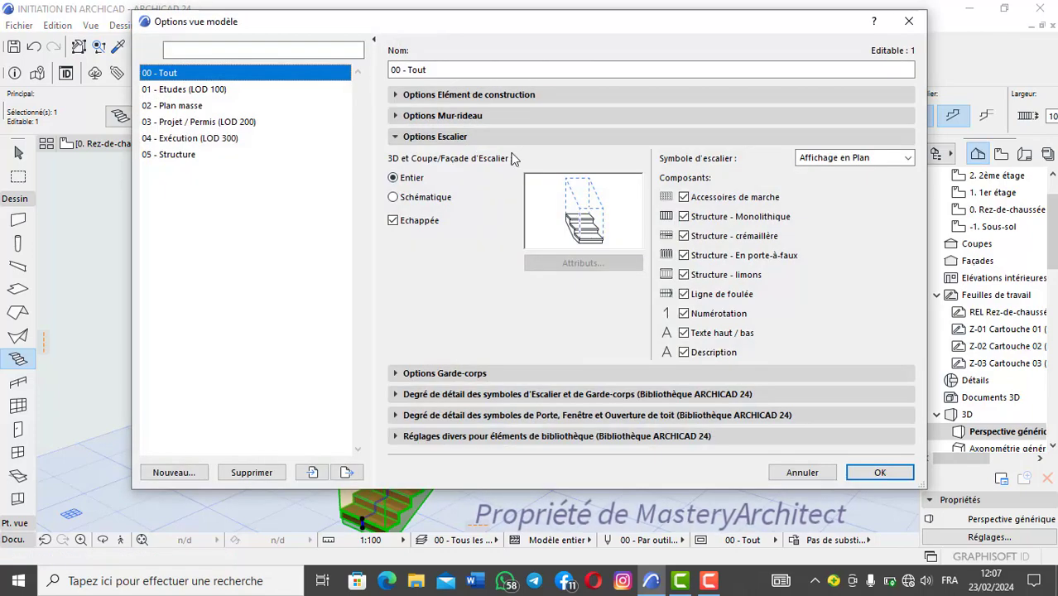
pyautogui.click(394, 220)
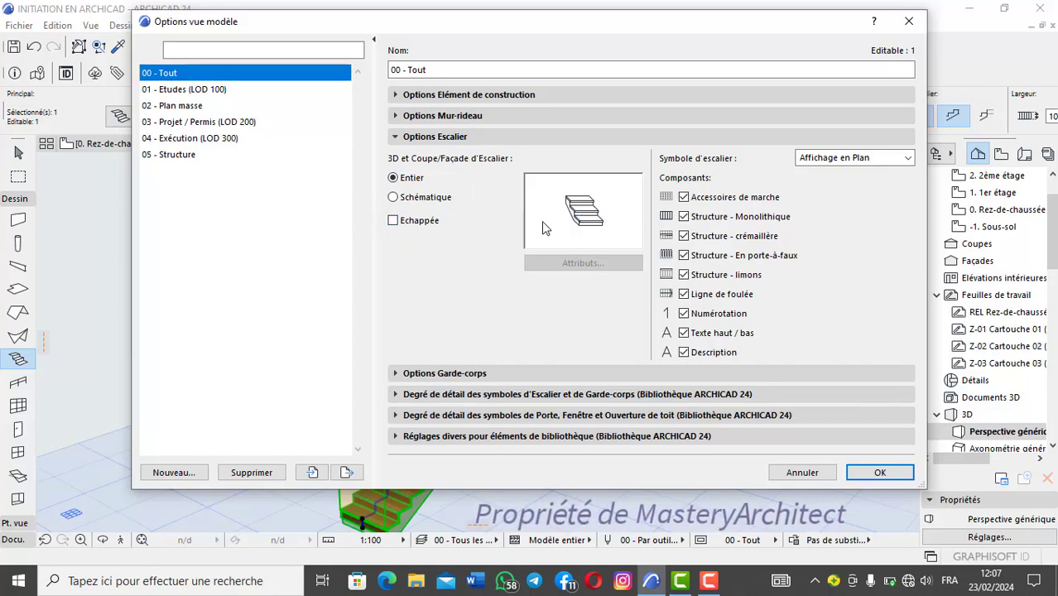
pyautogui.click(393, 221)
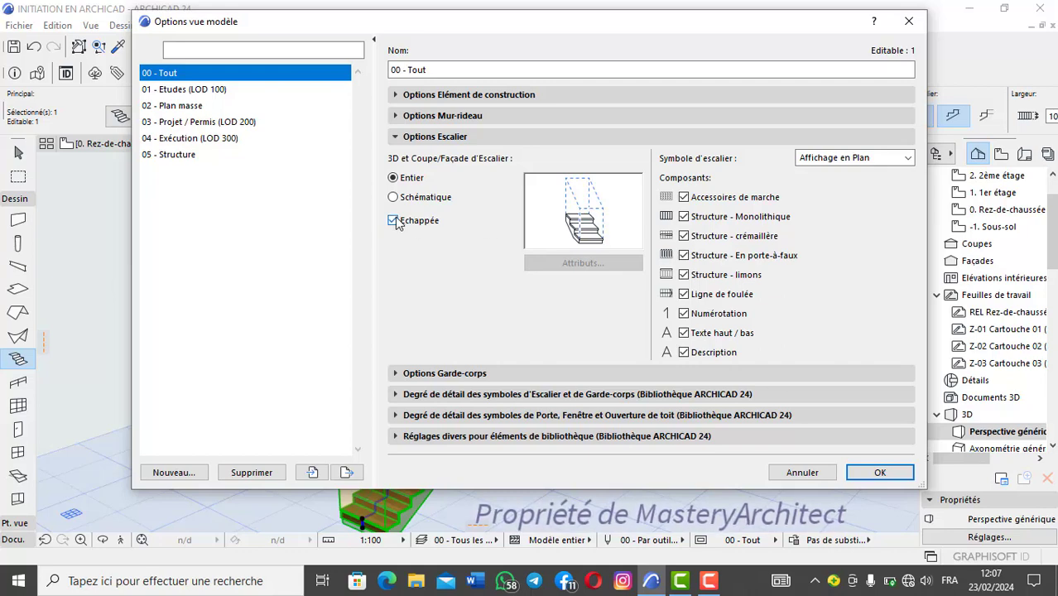
pyautogui.click(393, 221)
pyautogui.click(393, 221)
pyautogui.click(394, 221)
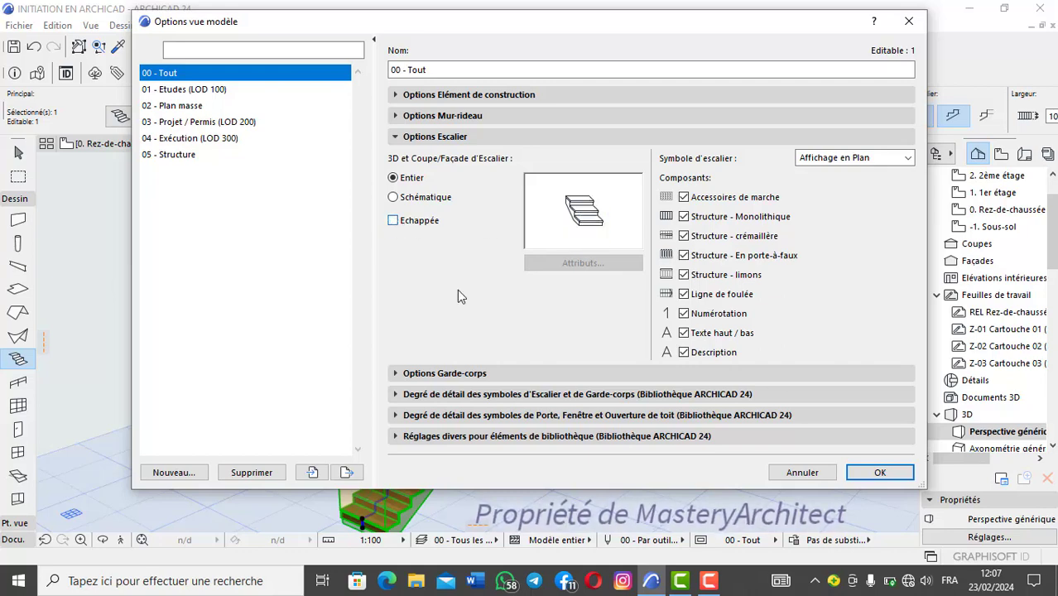
pyautogui.click(867, 478)
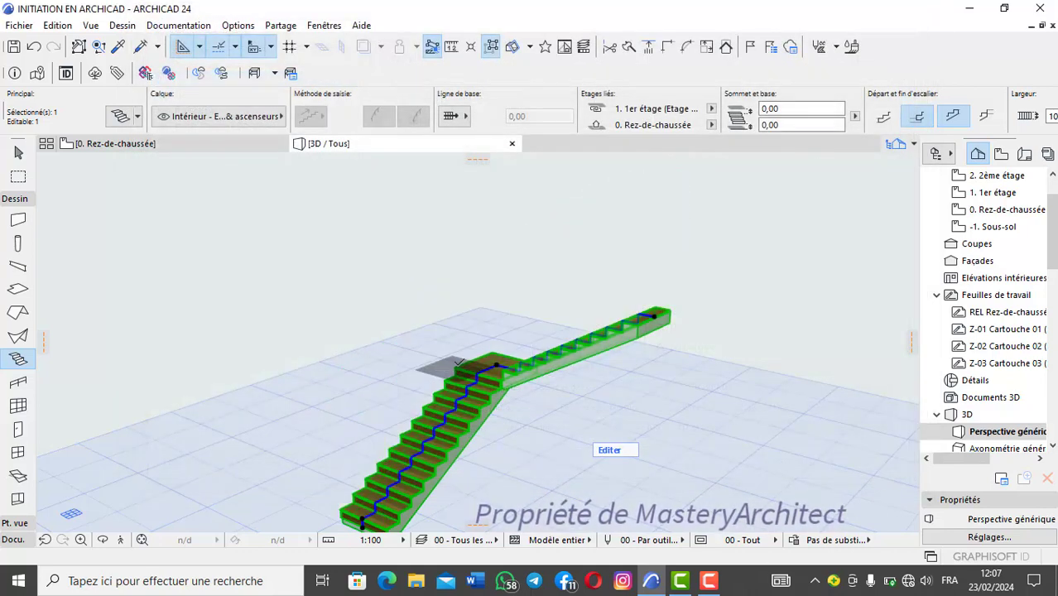
# Step: Deselect the stair and examine its treads, risers and landing in 3D from several angles
pyautogui.moveTo(475, 407); pyautogui.dragTo(489, 369, button='middle')
pyautogui.scroll(2, 467, 249)
pyautogui.scroll(-2, 467, 240)
pyautogui.scroll(2, 430, 208)
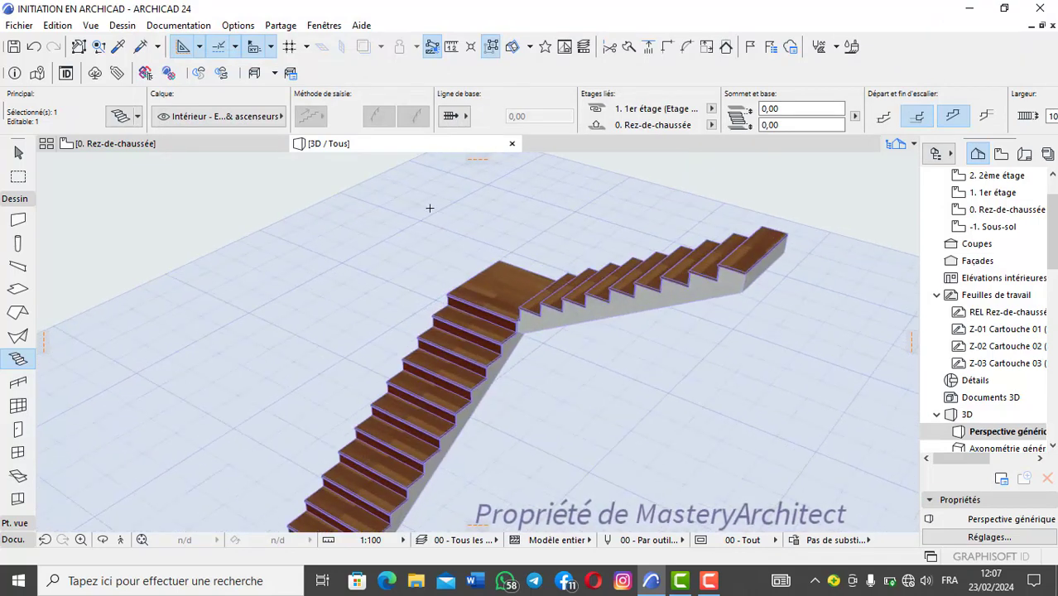
pyautogui.press('Escape')
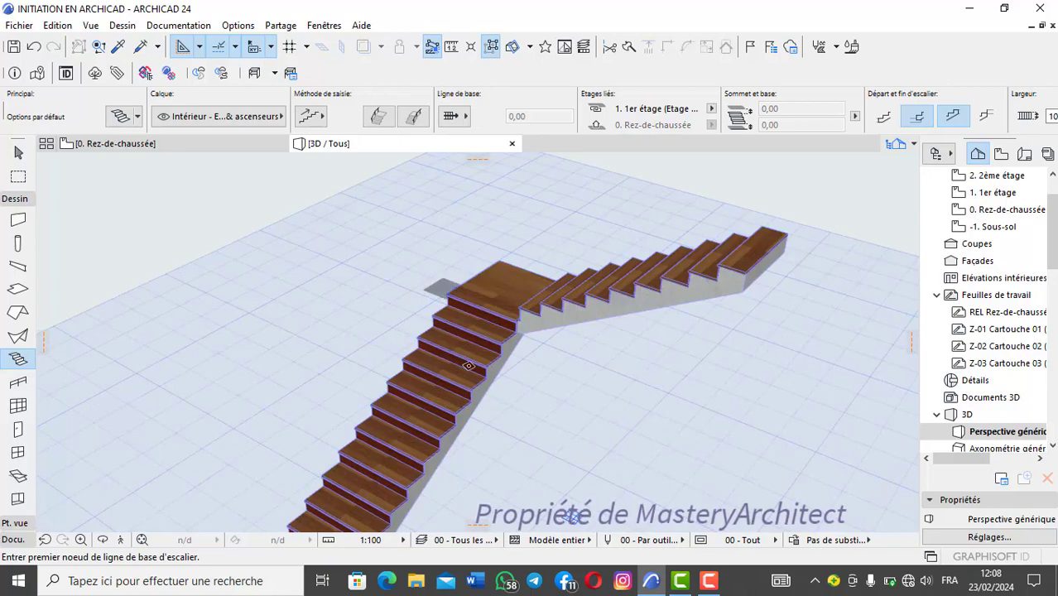
pyautogui.keyDown('shift'); pyautogui.moveTo(427, 203); pyautogui.dragTo(642, 262, button='middle'); pyautogui.keyUp('shift')
pyautogui.scroll(5, 466, 267)
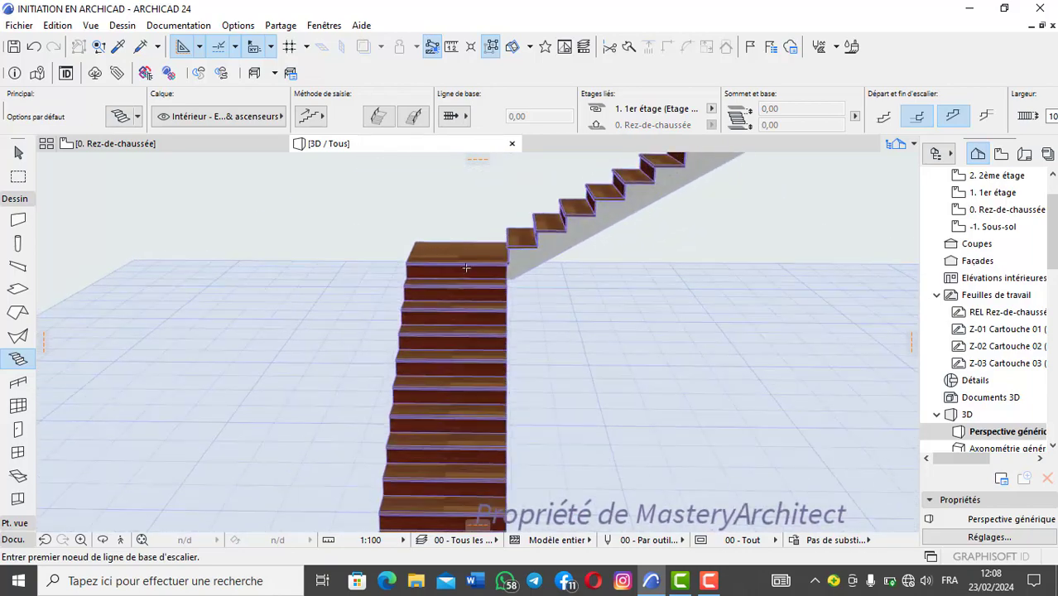
pyautogui.moveTo(463, 272); pyautogui.dragTo(248, 315, button='middle')
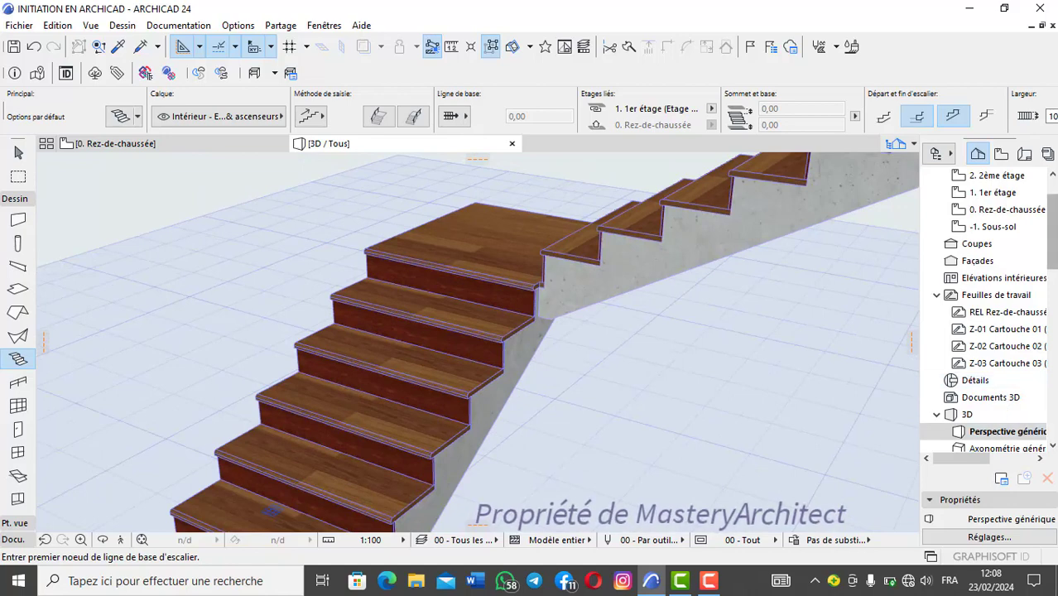
pyautogui.scroll(-2, 580, 295)
pyautogui.moveTo(585, 298); pyautogui.dragTo(648, 310, button='middle')
pyautogui.scroll(-3, 648, 309)
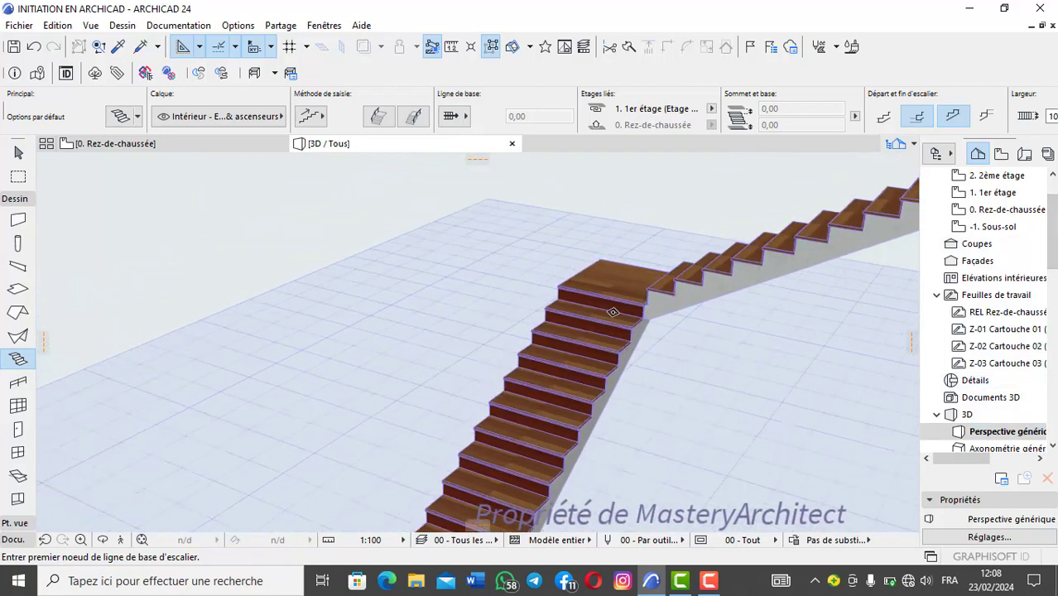
# Step: Select the stair, view its settings without changes, and examine its first step and upper end in 3D
pyautogui.keyDown('shift'); pyautogui.click(613, 312); pyautogui.keyUp('shift')
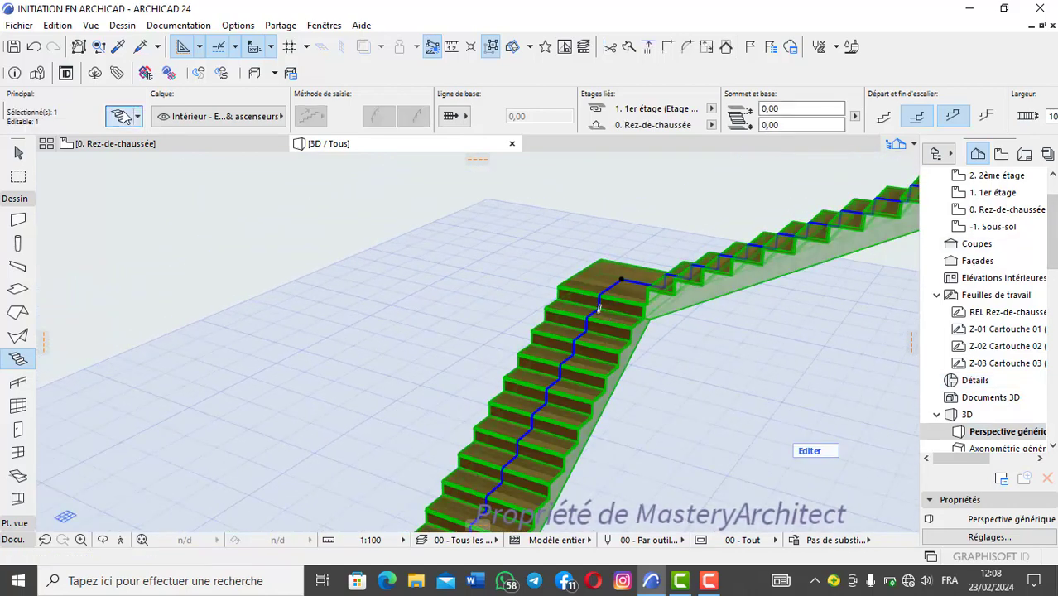
pyautogui.click(121, 116)
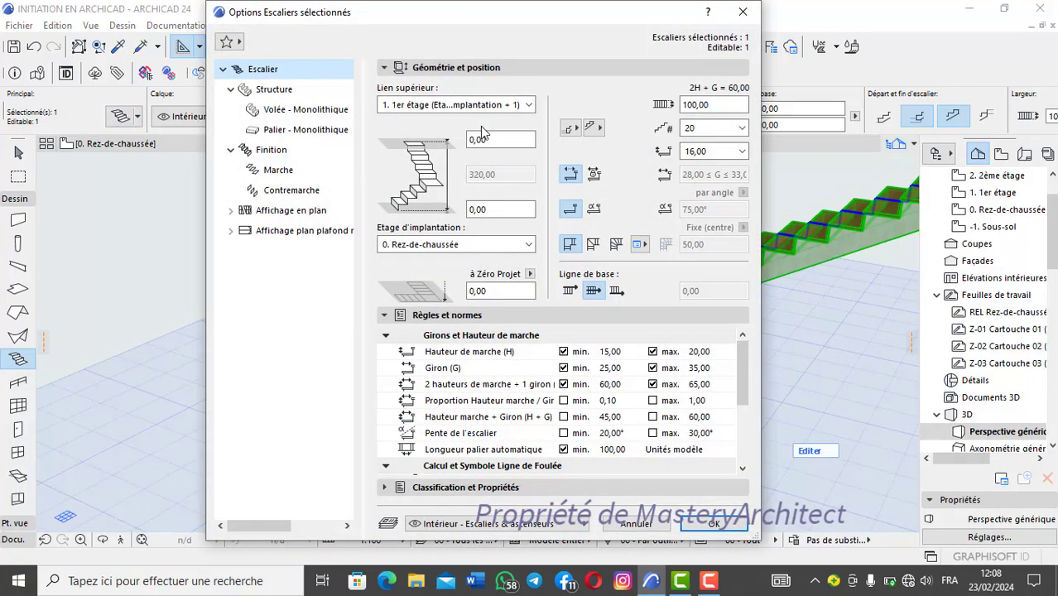
pyautogui.click(743, 12)
pyautogui.keyDown('shift'); pyautogui.moveTo(503, 328); pyautogui.dragTo(500, 285, button='middle'); pyautogui.keyUp('shift')
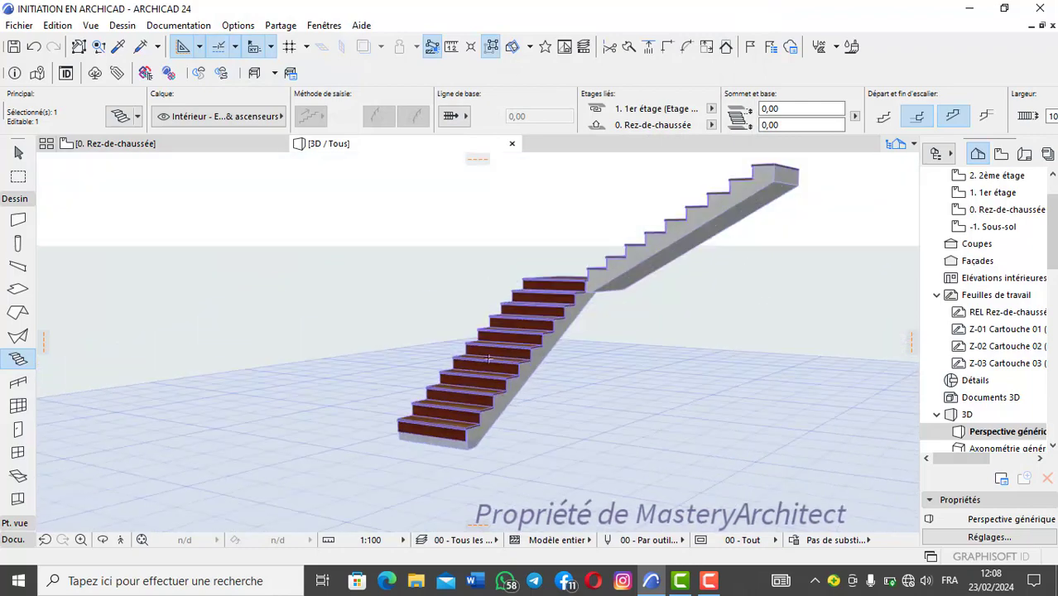
pyautogui.scroll(3, 460, 455)
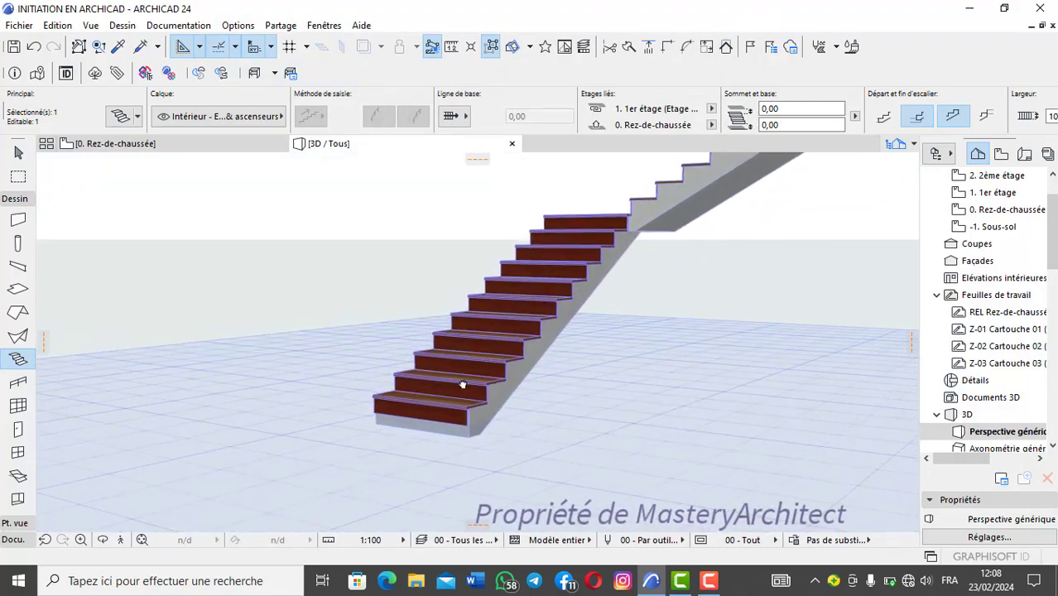
pyautogui.keyDown('shift'); pyautogui.moveTo(465, 384); pyautogui.dragTo(595, 303, button='middle'); pyautogui.keyUp('shift')
pyautogui.scroll(4, 712, 196)
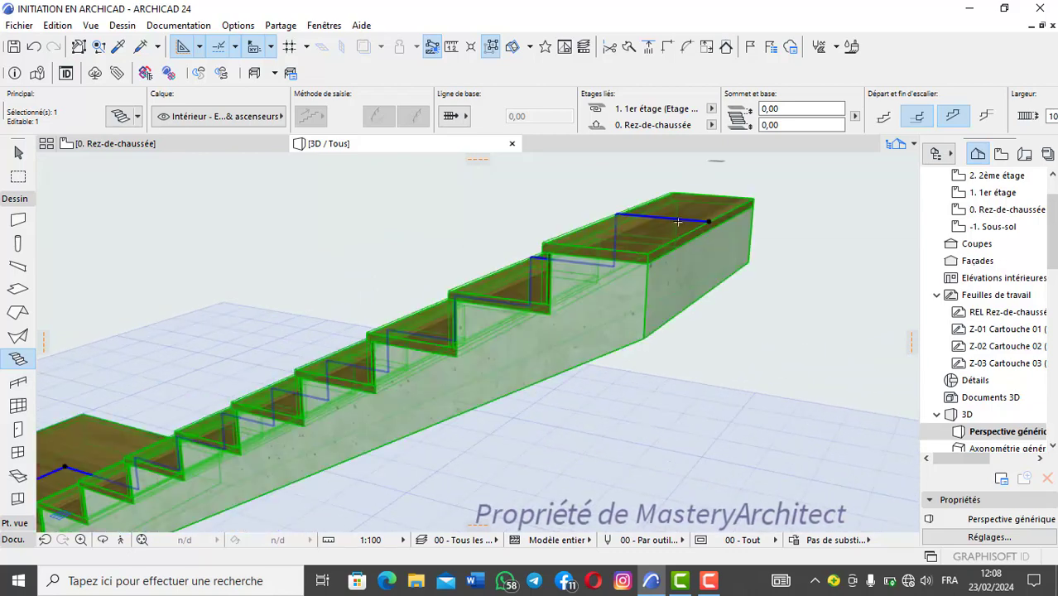
pyautogui.scroll(1, 641, 247)
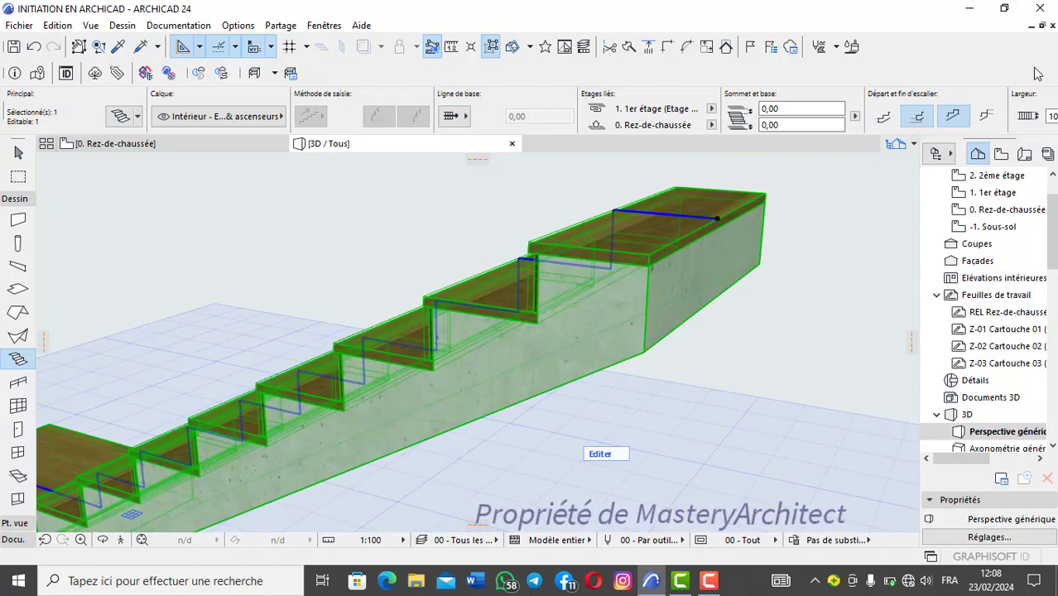
# Step: Make the selected stair end with a riser at the top and inspect both of its ends in 3D
pyautogui.click(990, 116)
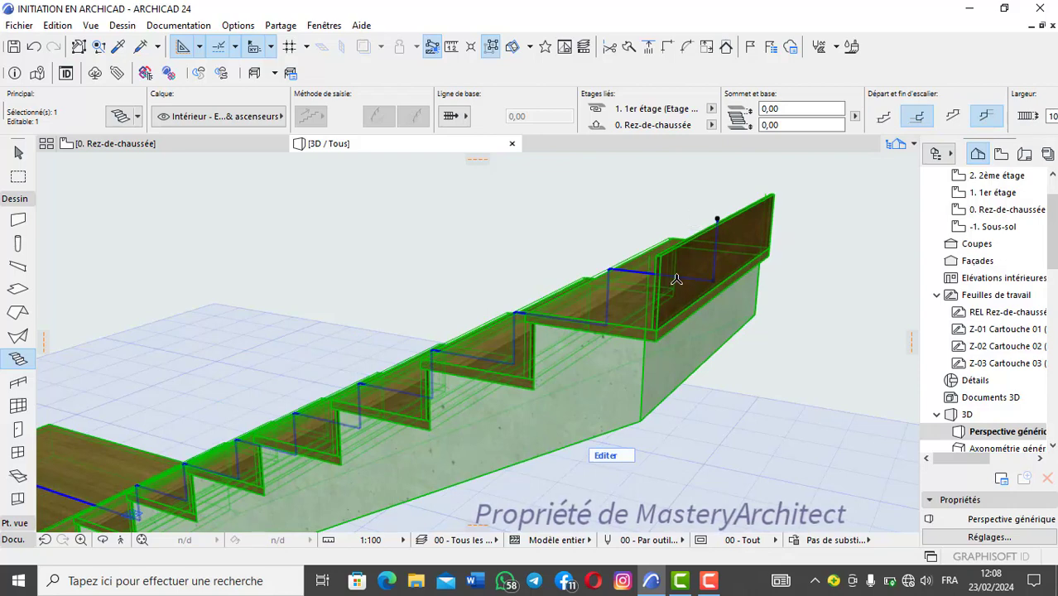
pyautogui.keyDown('shift'); pyautogui.moveTo(677, 280); pyautogui.dragTo(804, 262, button='middle'); pyautogui.keyUp('shift')
pyautogui.scroll(-4, 480, 294)
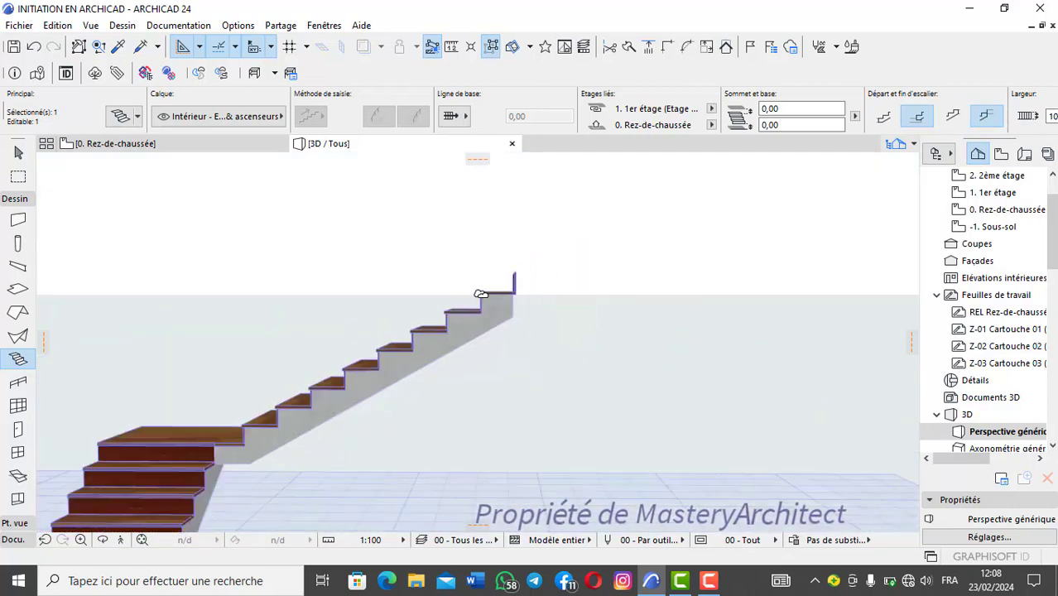
pyautogui.keyDown('shift'); pyautogui.moveTo(480, 294); pyautogui.dragTo(628, 271, button='middle'); pyautogui.keyUp('shift')
pyautogui.scroll(-3, 604, 294)
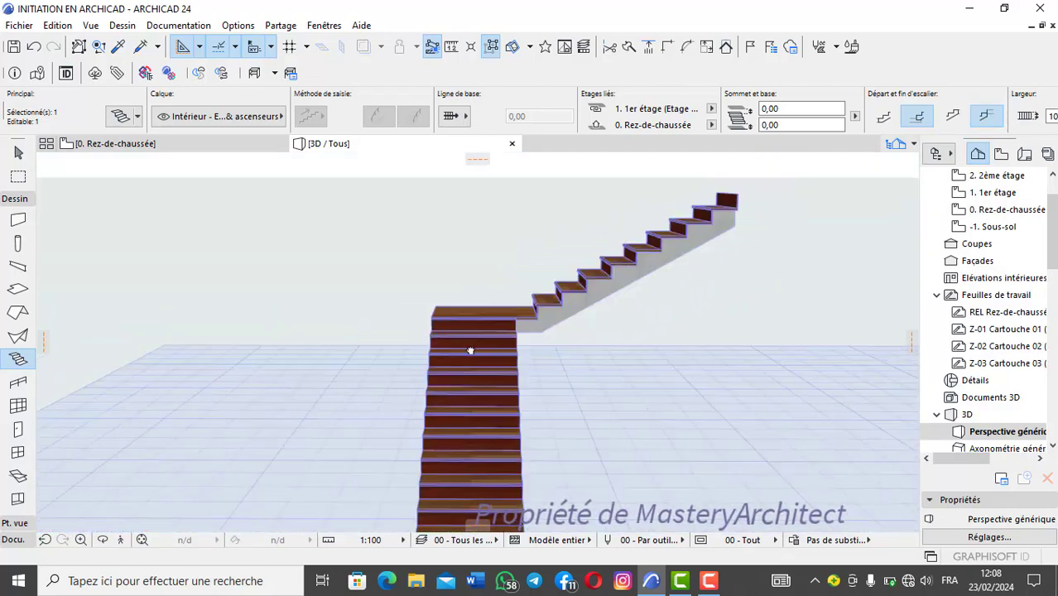
pyautogui.keyDown('shift'); pyautogui.moveTo(470, 351); pyautogui.dragTo(383, 324, button='middle'); pyautogui.keyUp('shift')
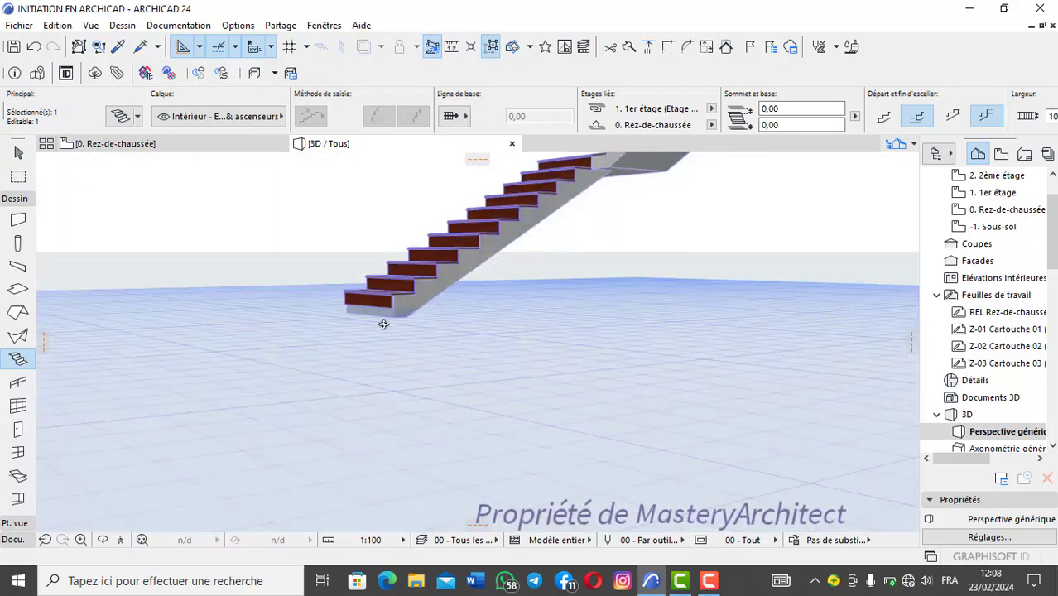
# Step: Try starting the stair with a tread, return its start to a riser, and make it end with a tread
pyautogui.scroll(5, 384, 324)
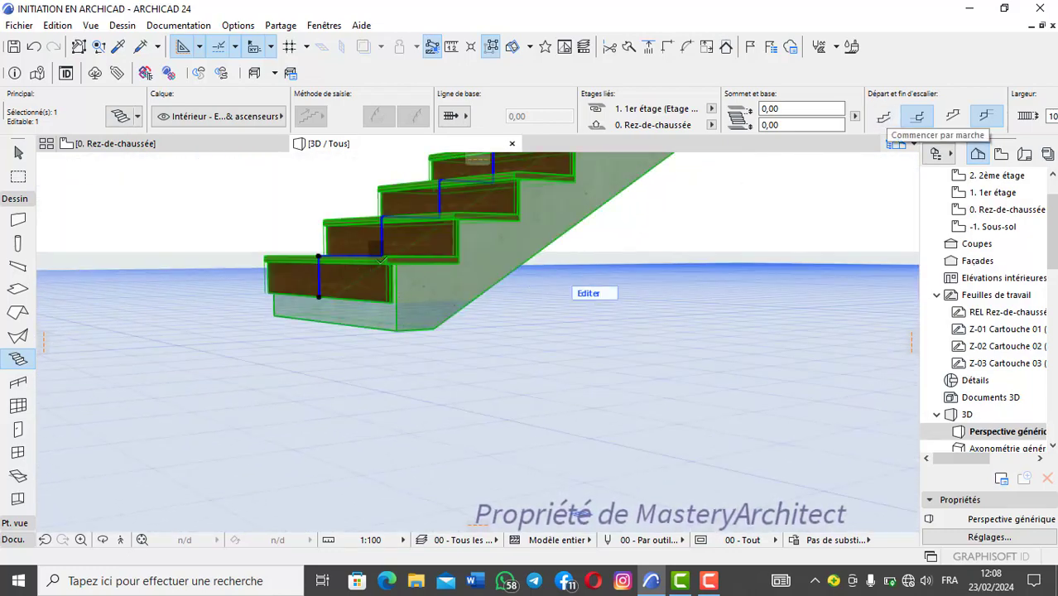
pyautogui.click(884, 114)
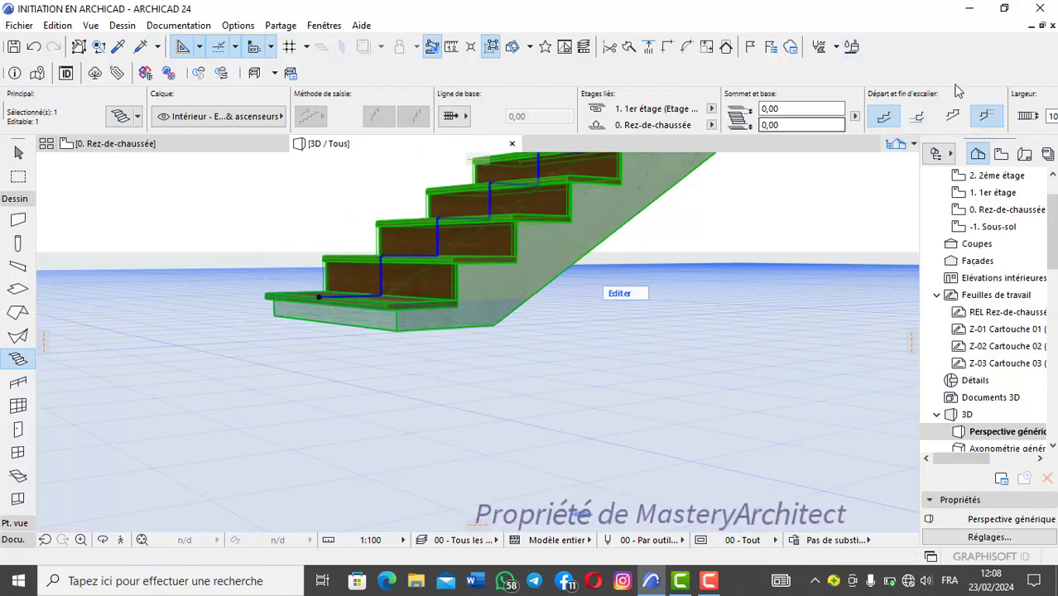
pyautogui.click(918, 116)
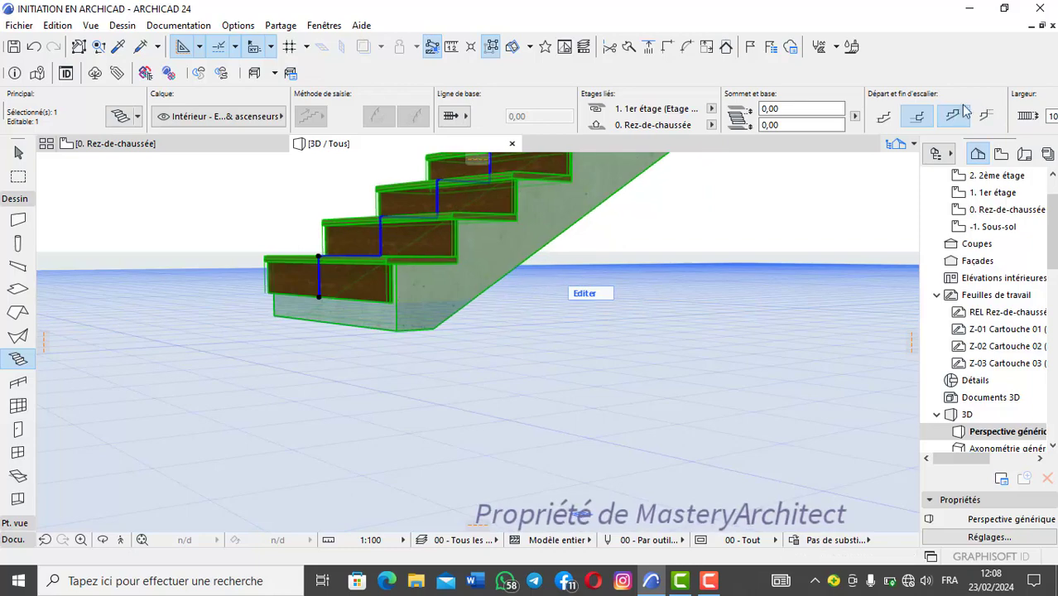
pyautogui.scroll(-3, 406, 204)
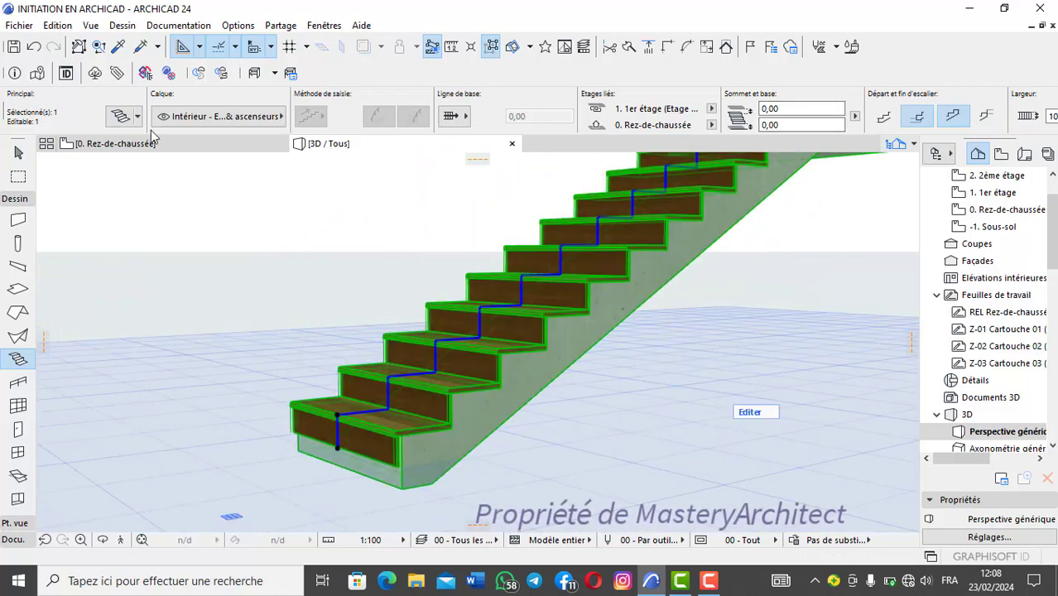
# Step: Open the selected stair's settings and view its start and end condition options without changing them
pyautogui.click(122, 115)
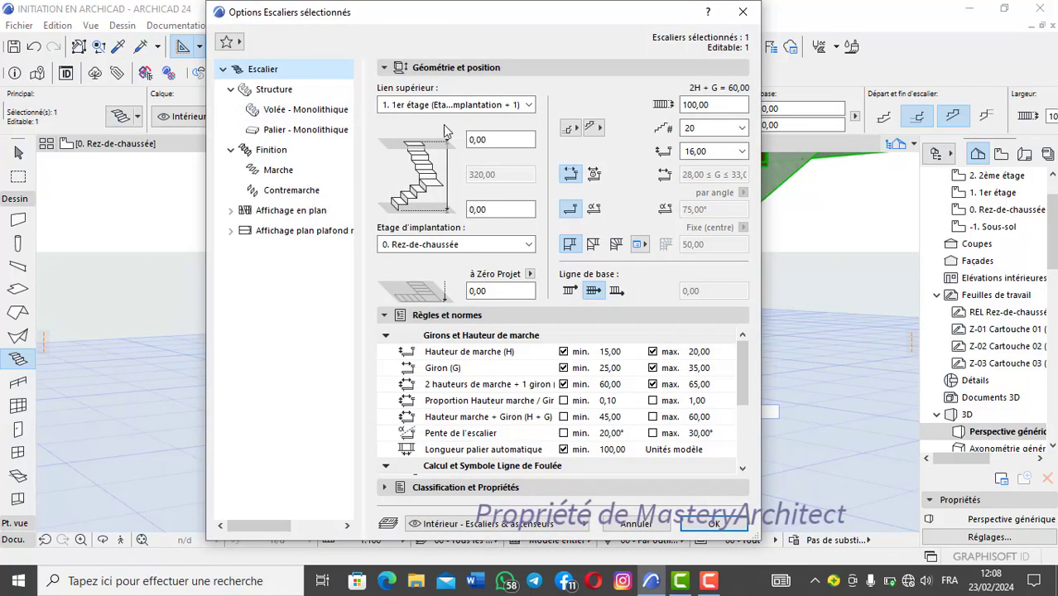
pyautogui.click(578, 130)
pyautogui.click(580, 130)
pyautogui.click(600, 129)
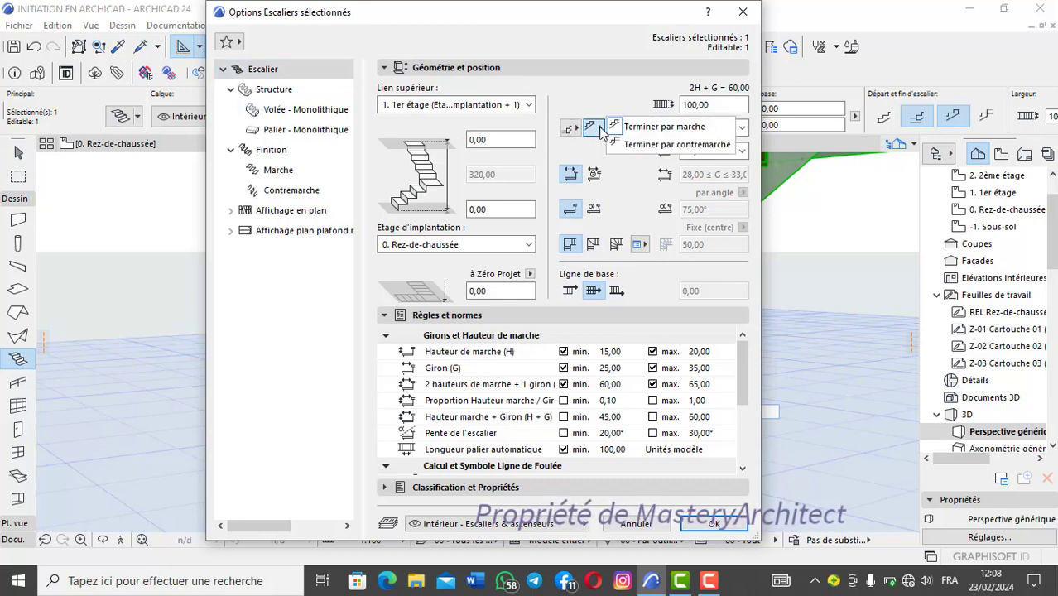
pyautogui.click(619, 72)
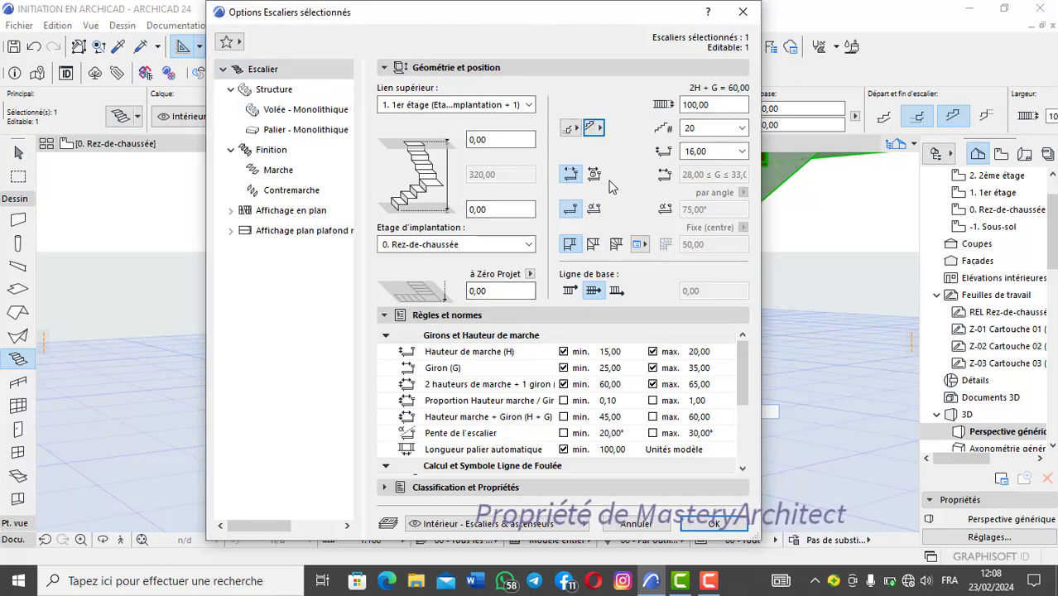
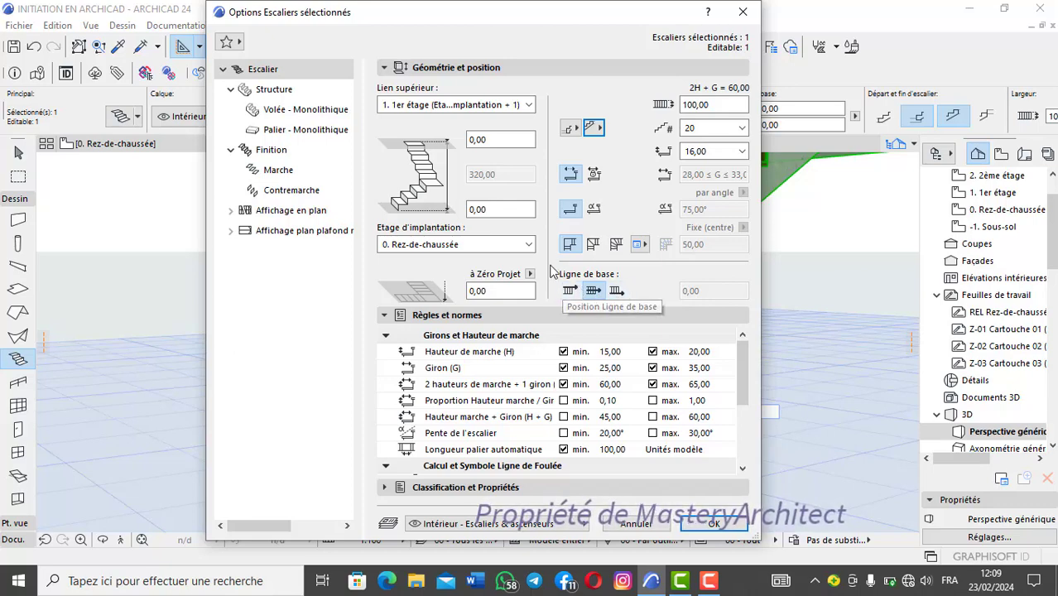
# Step: Try winder steps instead of the landing at the selected stair's turn, inspect the result in 3D, and undo the change
pyautogui.click(615, 247)
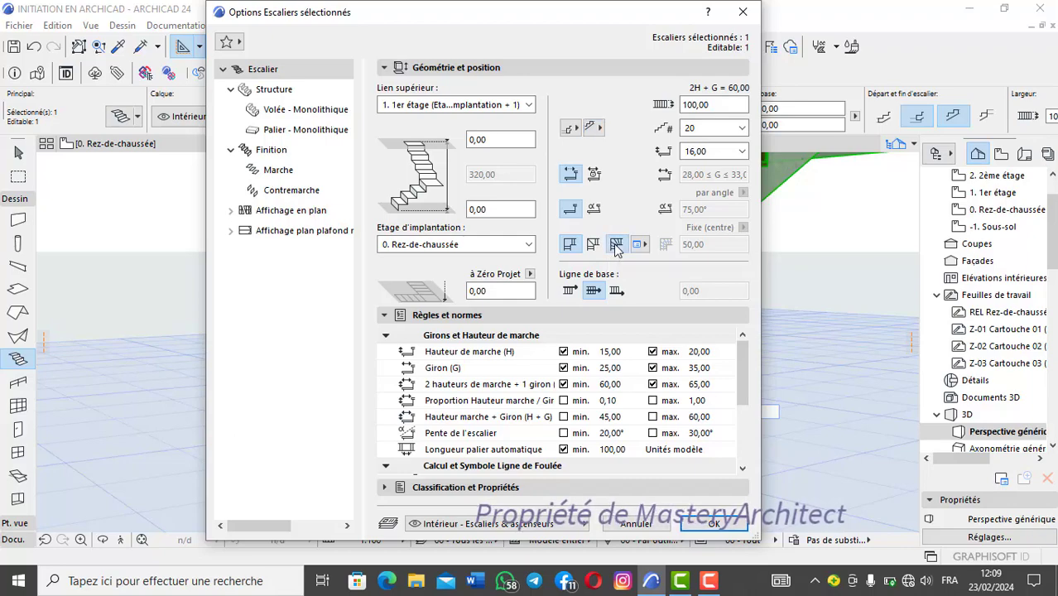
pyautogui.click(714, 523)
pyautogui.keyDown('shift'); pyautogui.moveTo(599, 270); pyautogui.dragTo(682, 327, button='middle'); pyautogui.keyUp('shift')
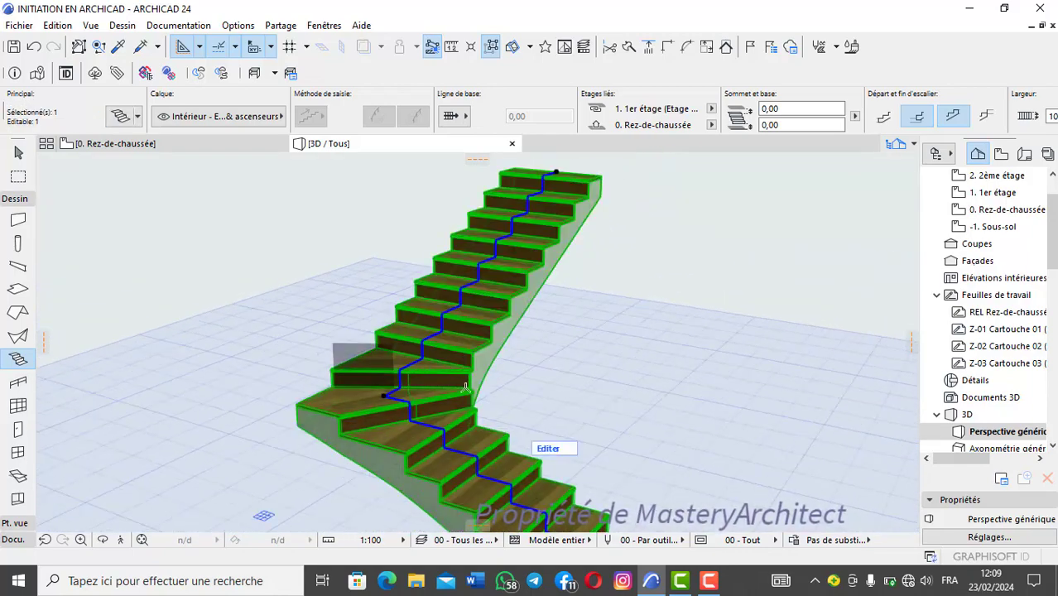
pyautogui.click(34, 45)
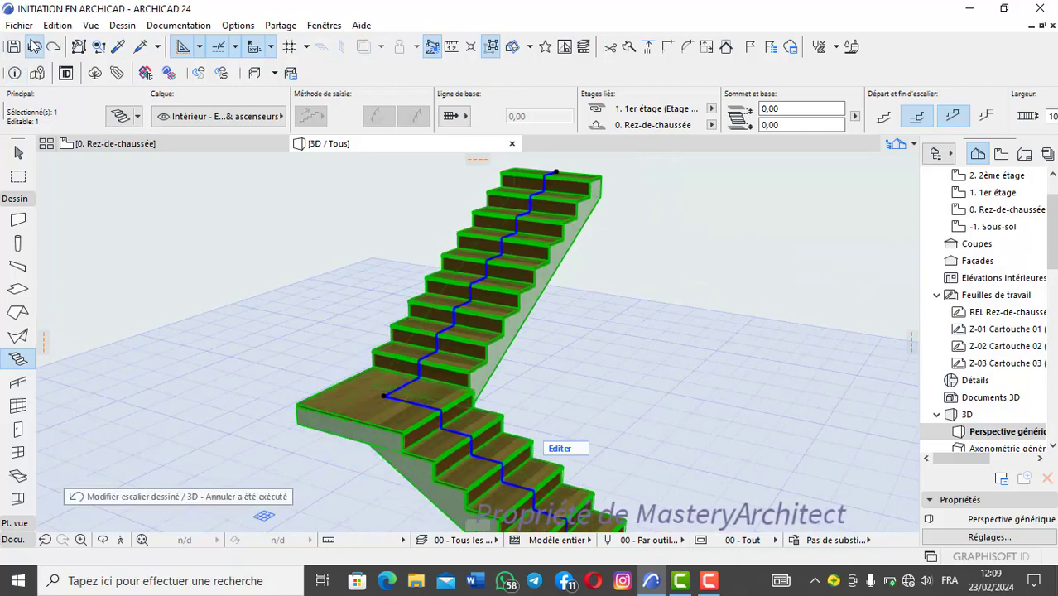
# Step: Try the turn option Quart tournant avec angles égaux on the stair, inspect the turn in 3D, and undo the change
pyautogui.click(118, 116)
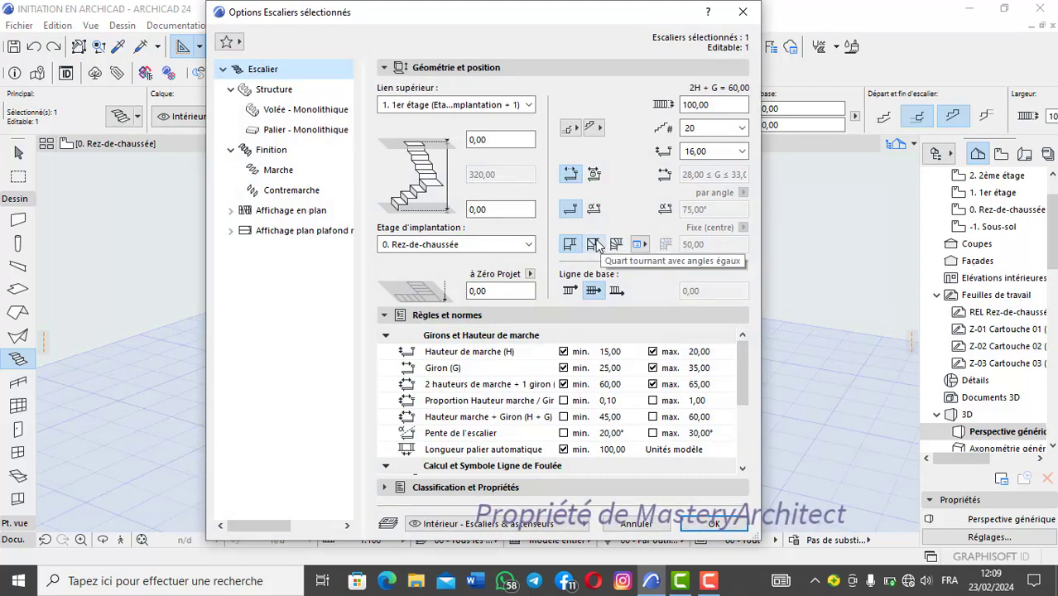
pyautogui.click(714, 525)
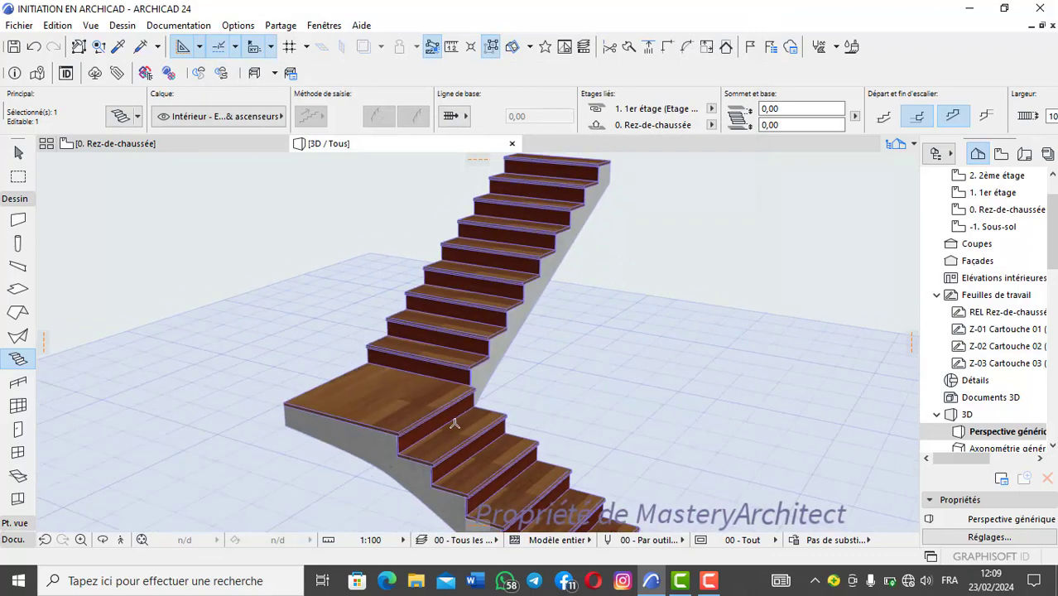
pyautogui.keyDown('shift'); pyautogui.moveTo(496, 385); pyautogui.dragTo(554, 346, button='middle'); pyautogui.keyUp('shift')
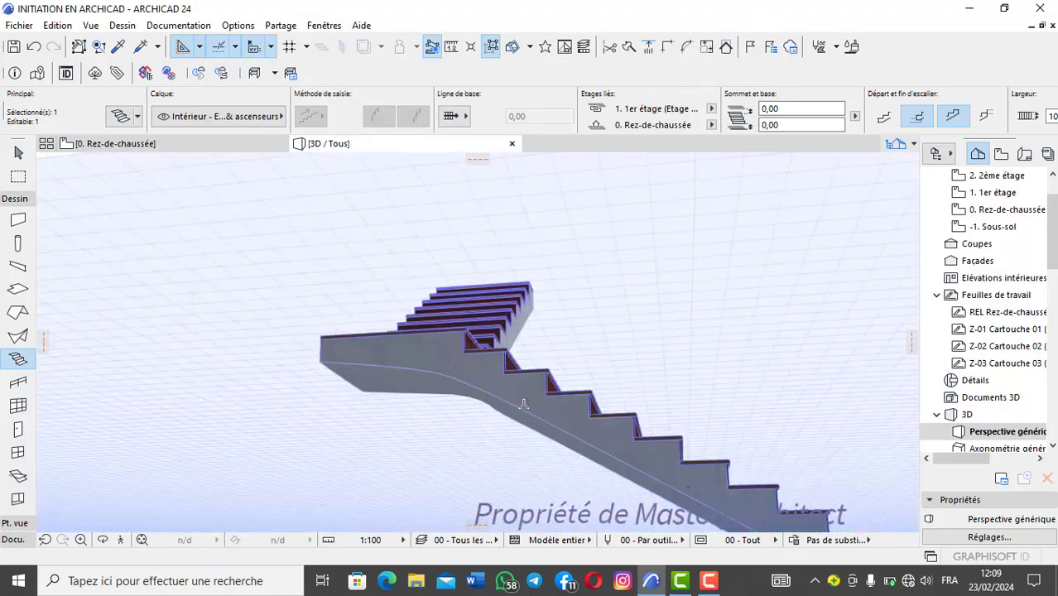
pyautogui.keyDown('shift'); pyautogui.moveTo(524, 404); pyautogui.dragTo(327, 474, button='middle'); pyautogui.keyUp('shift')
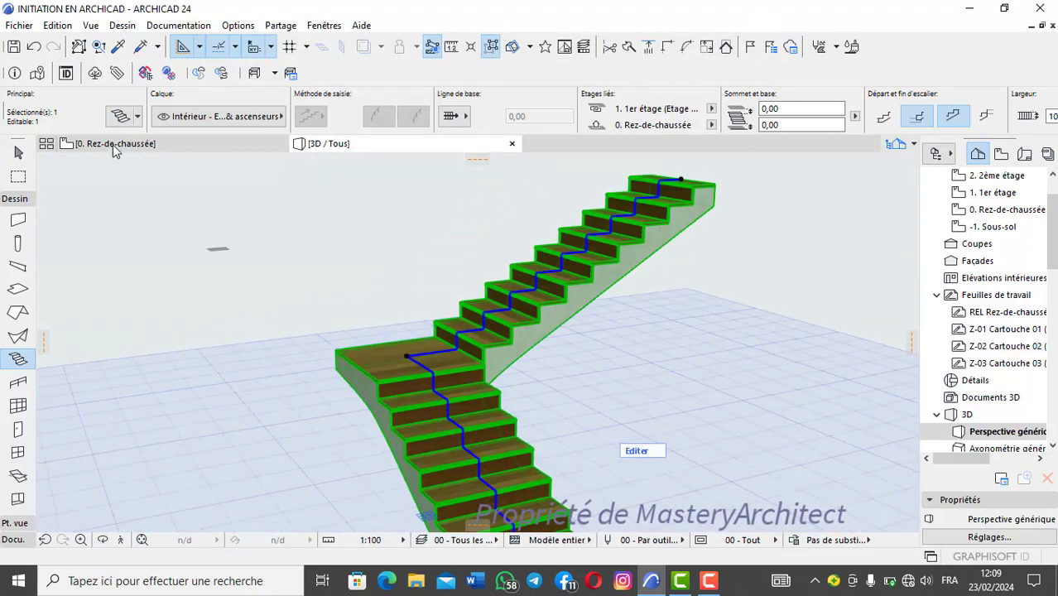
pyautogui.click(34, 46)
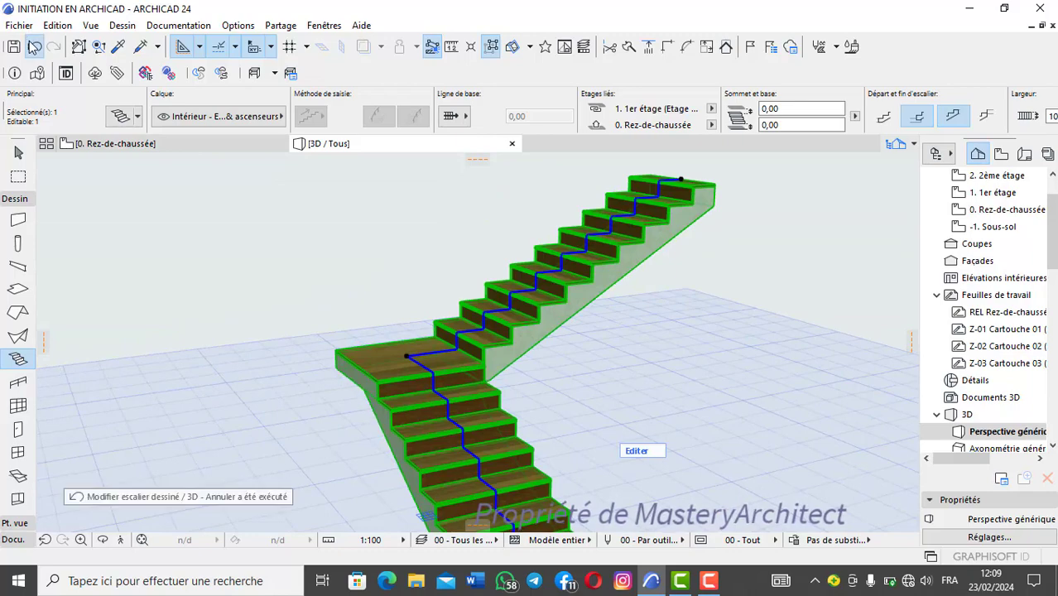
# Step: Open the selected stair's settings and view the available flight and landing structure types
pyautogui.click(124, 116)
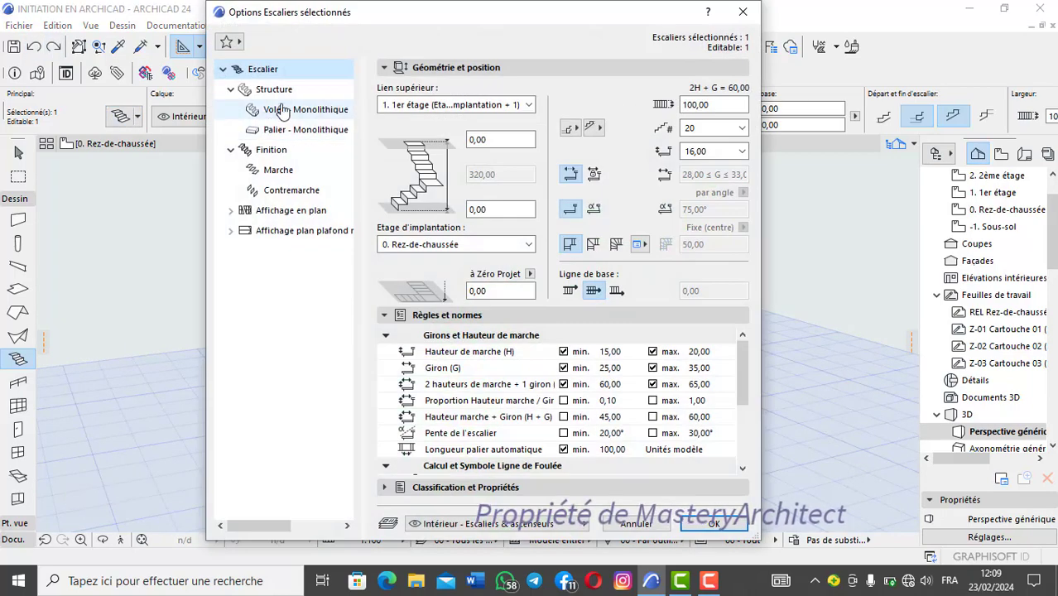
pyautogui.click(280, 90)
pyautogui.click(431, 72)
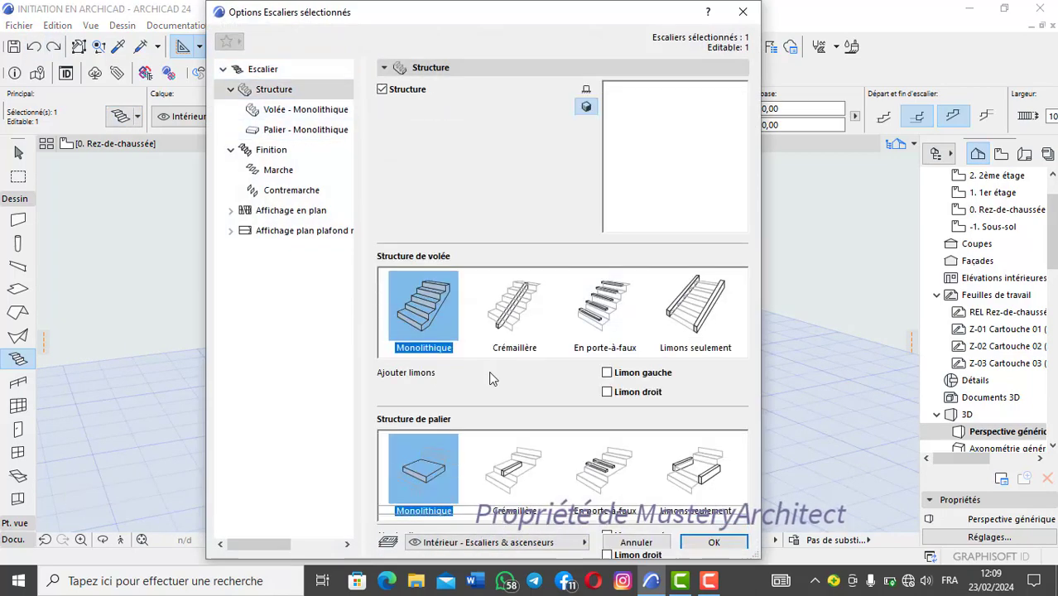
# Step: Review the monolithic flight's structure, component and surface material options without changing them
pyautogui.click(292, 111)
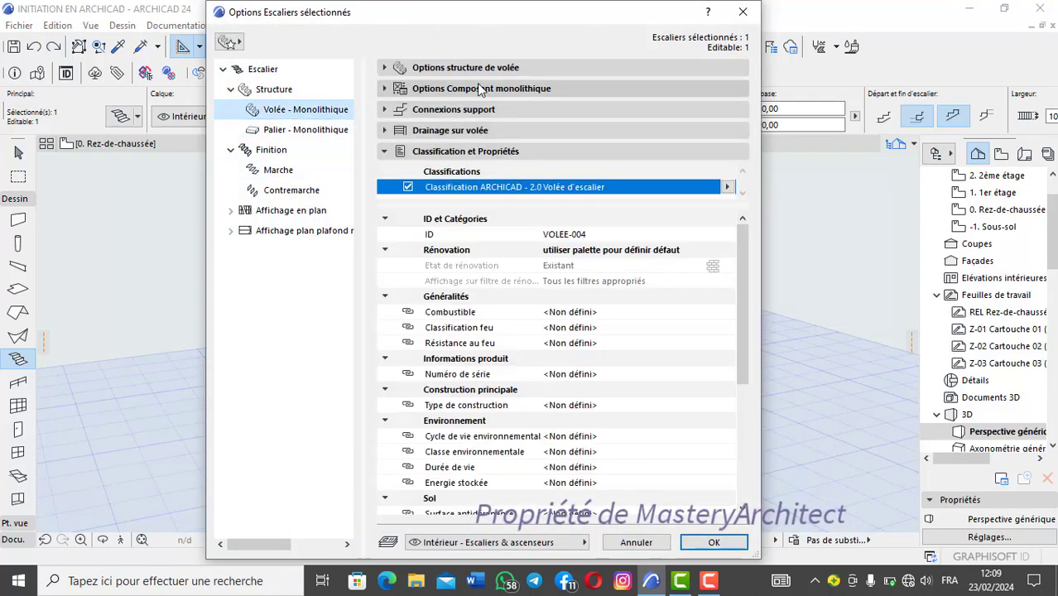
pyautogui.click(510, 71)
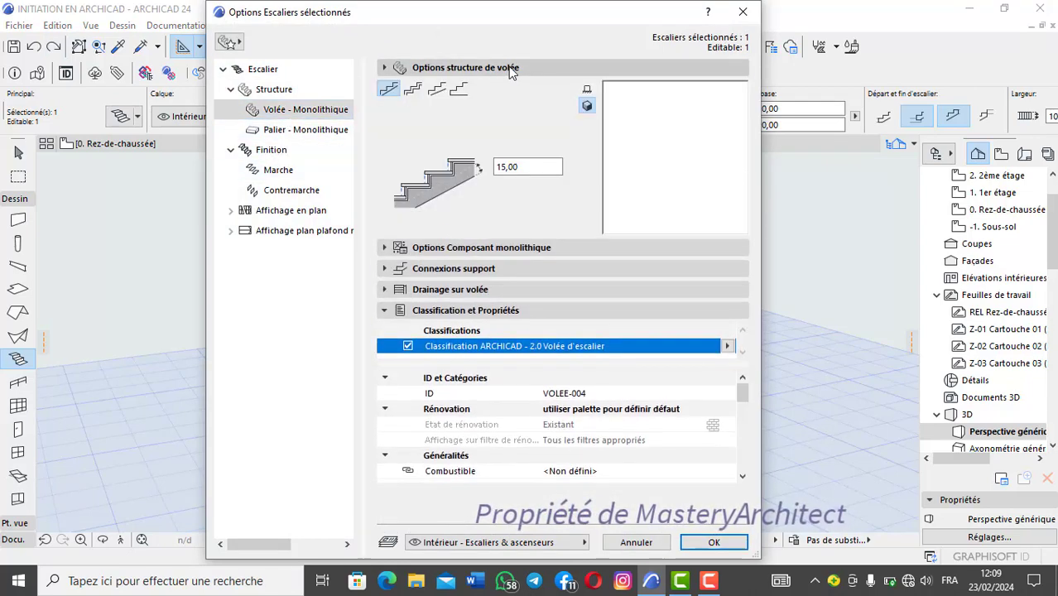
pyautogui.click(470, 249)
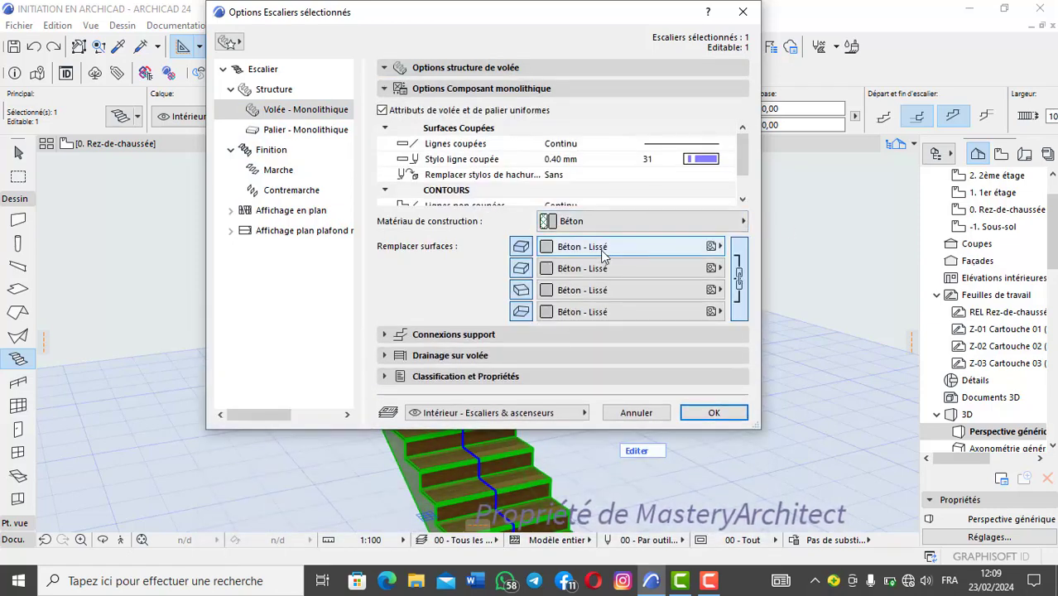
pyautogui.click(697, 251)
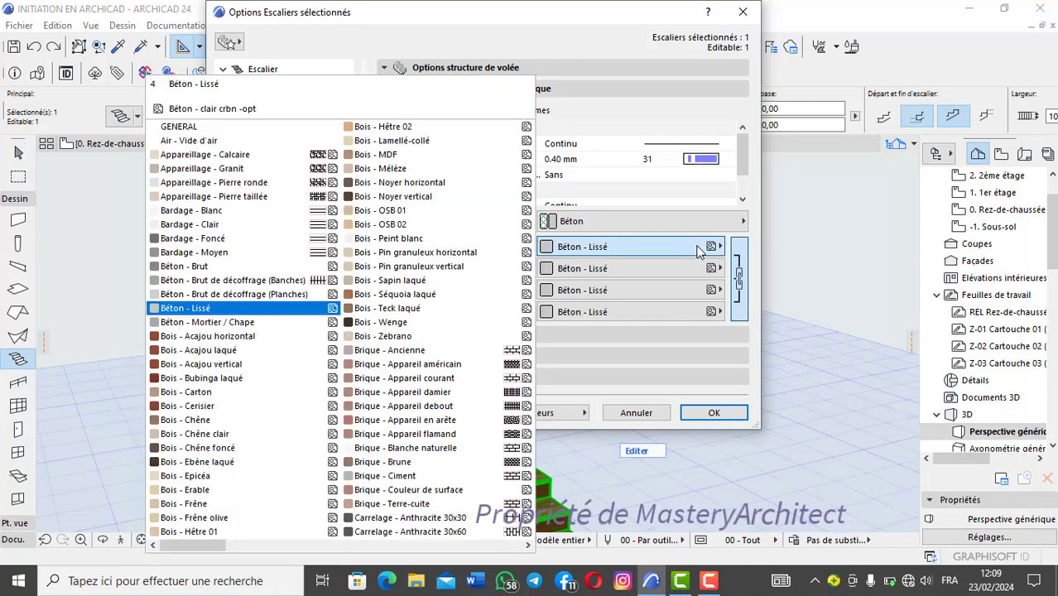
pyautogui.click(697, 251)
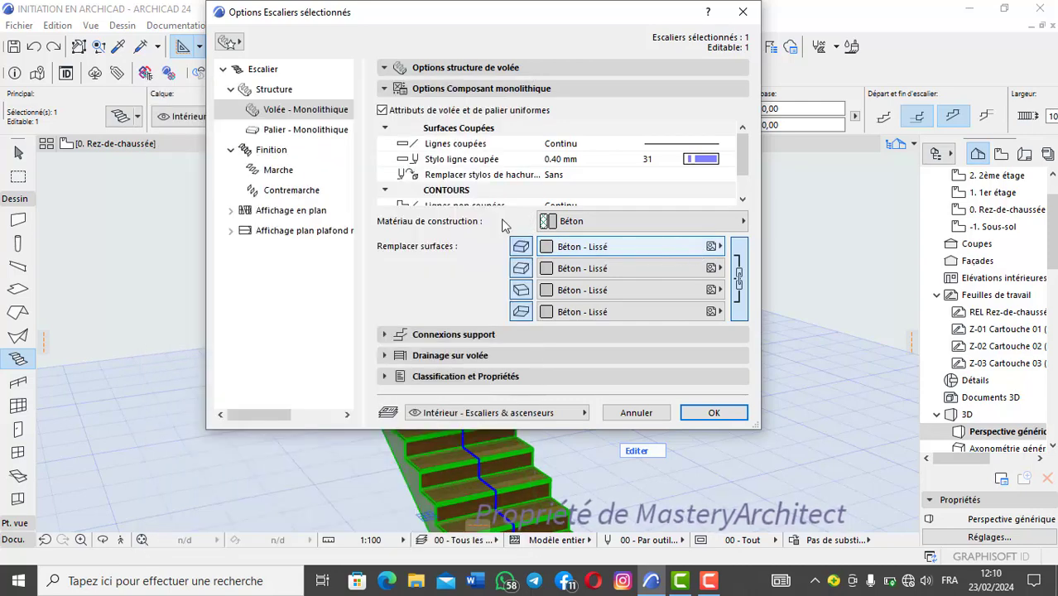
# Step: Try the finishes Marche and Contremarche for the stair and return the choice to Marche et contremarche
pyautogui.click(283, 152)
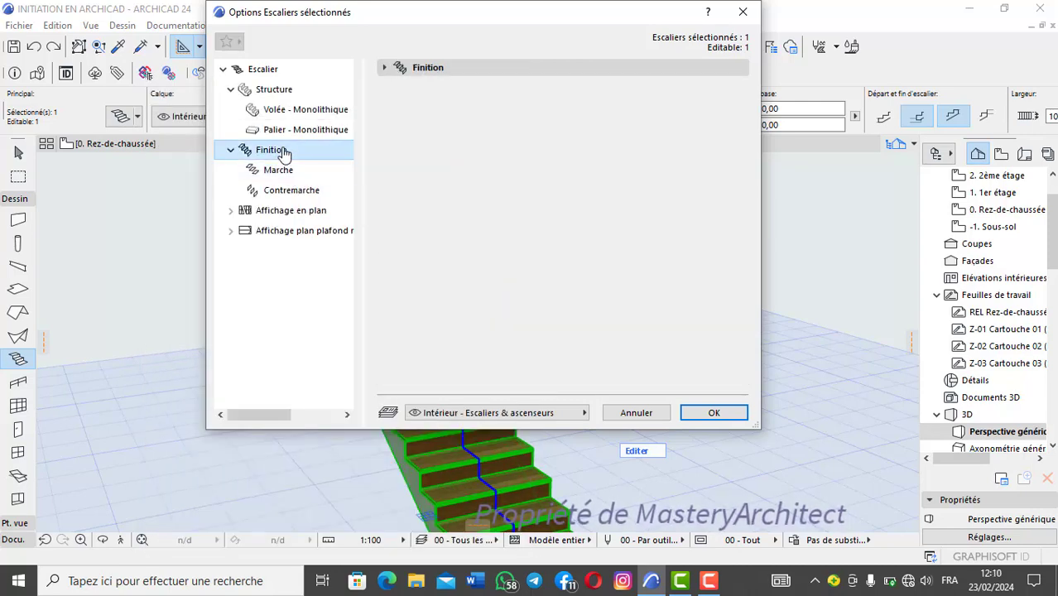
pyautogui.click(424, 71)
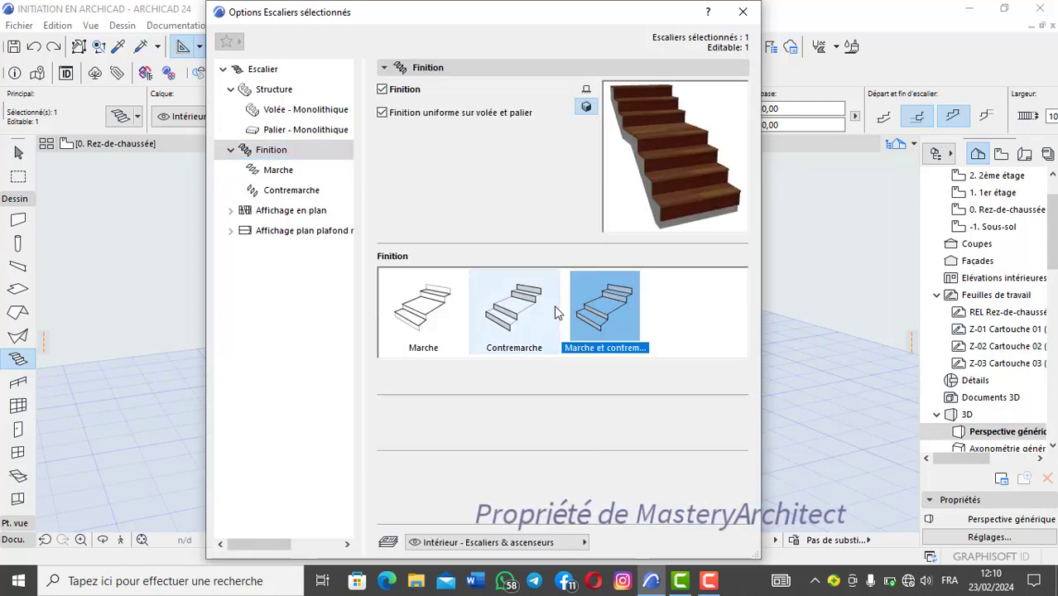
pyautogui.click(423, 313)
pyautogui.click(515, 311)
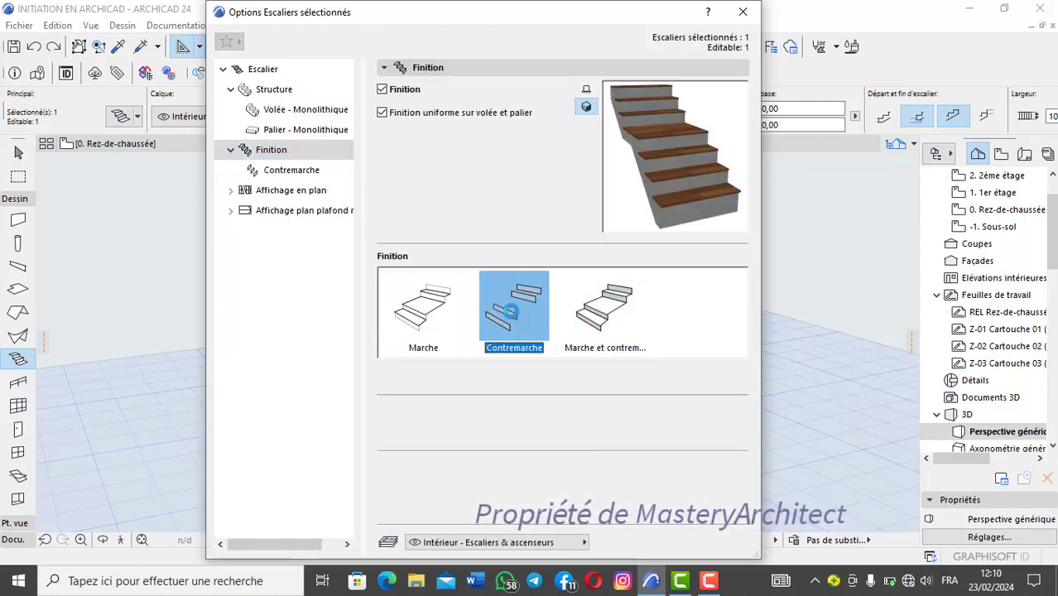
pyautogui.click(605, 310)
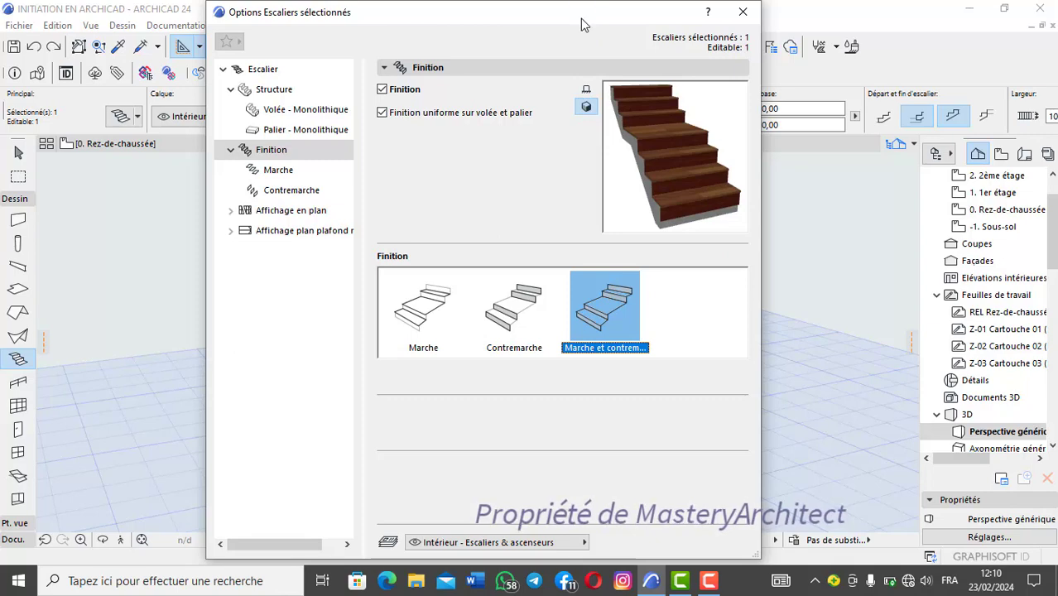
# Step: Apply the Marche finish to the stair so only the treads are covered, and inspect the steps in 3D
pyautogui.moveTo(582, 25); pyautogui.dragTo(235, 38)
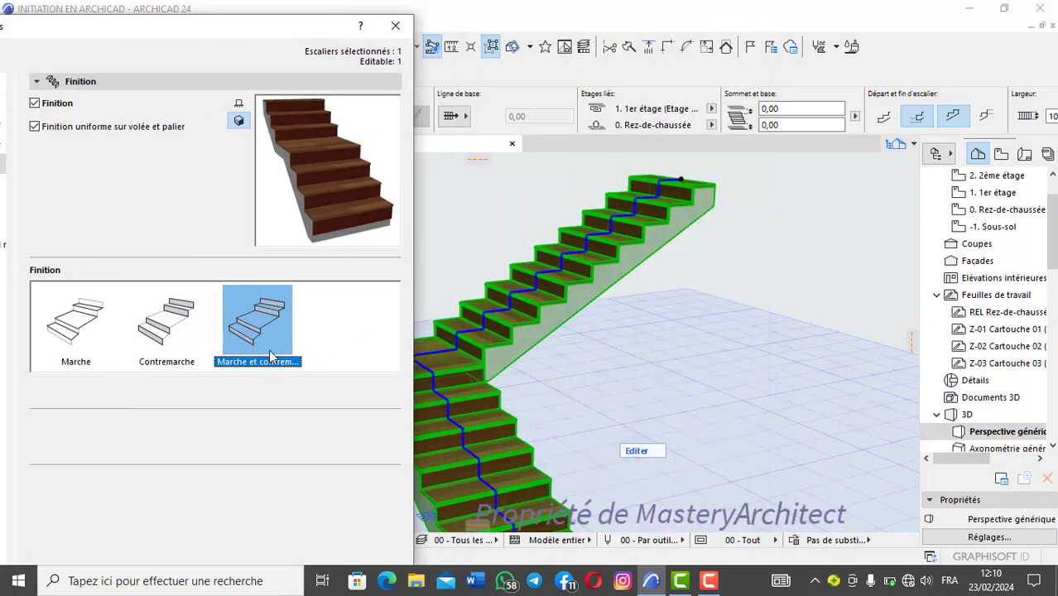
pyautogui.click(78, 336)
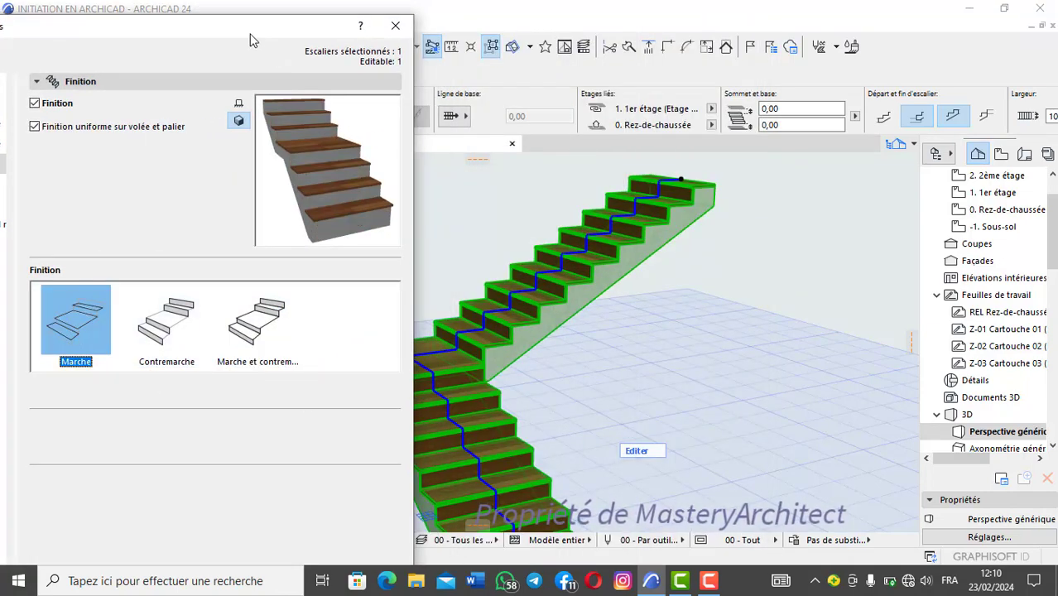
pyautogui.moveTo(252, 40)
pyautogui.mouseDown()
pyautogui.moveTo(263, 15)
pyautogui.moveTo(266, 26)
pyautogui.mouseUp()
pyautogui.moveTo(187, 16); pyautogui.dragTo(340, 2)
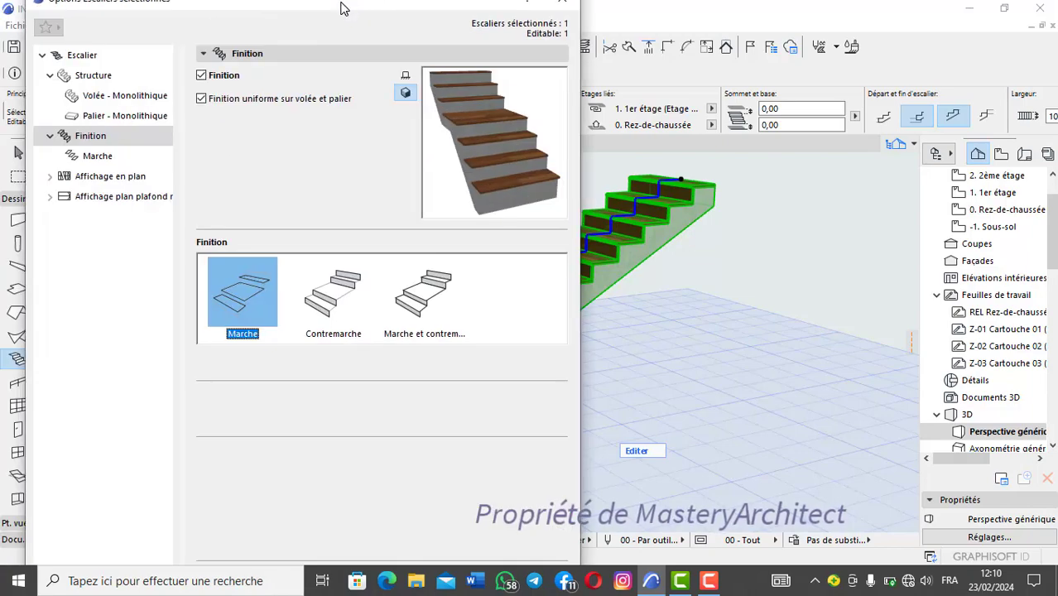
pyautogui.press('Return')
pyautogui.scroll(3, 500, 322)
pyautogui.scroll(5, 500, 322)
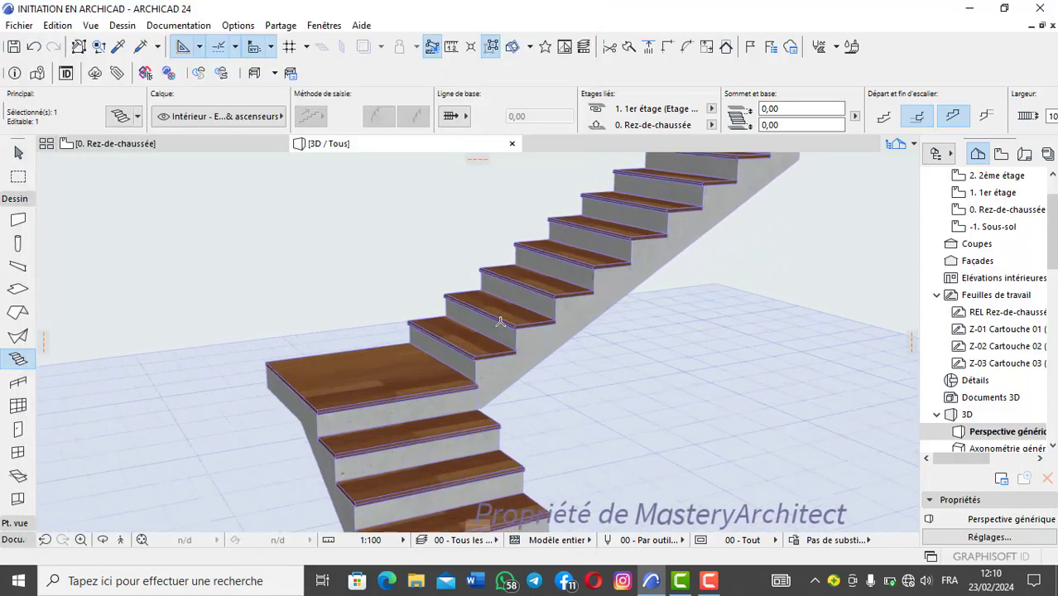
pyautogui.scroll(5, 500, 321)
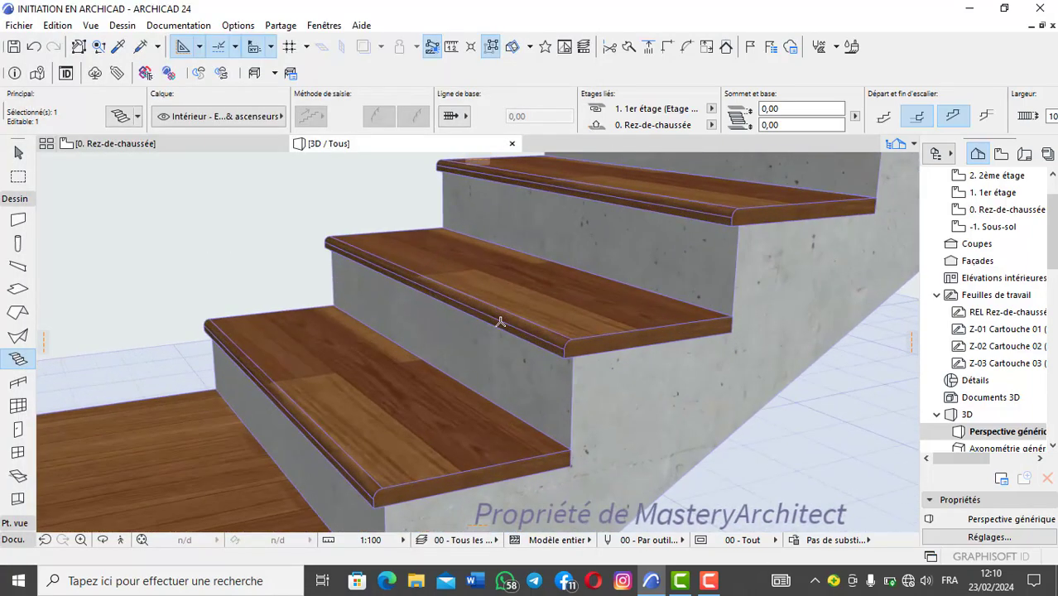
pyautogui.scroll(-4, 500, 321)
pyautogui.scroll(5, 500, 322)
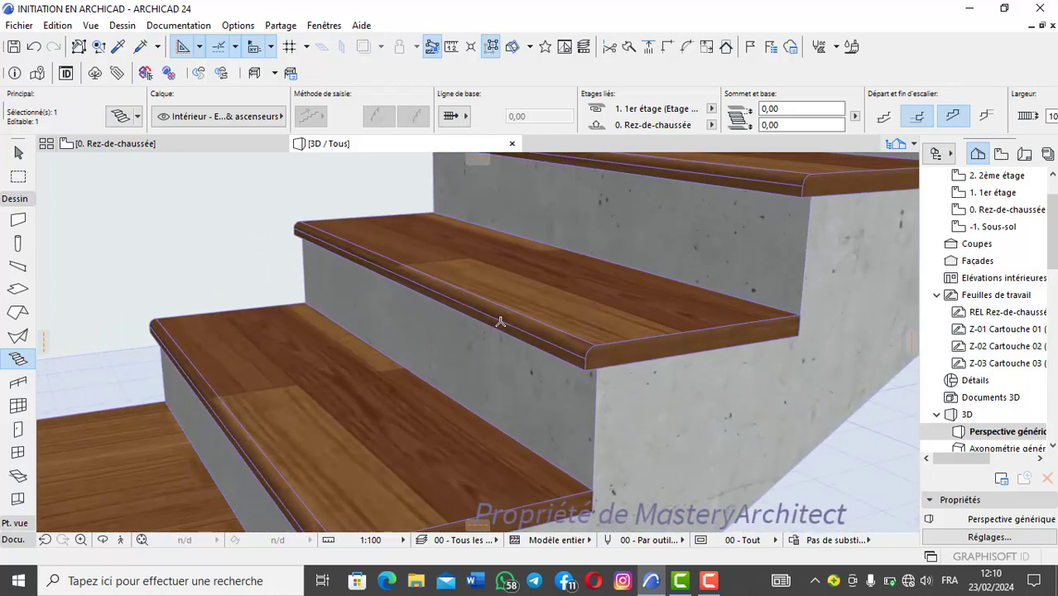
# Step: Apply the Contremarche finish to the stair so only the risers are covered, and inspect the steps in 3D
pyautogui.click(122, 116)
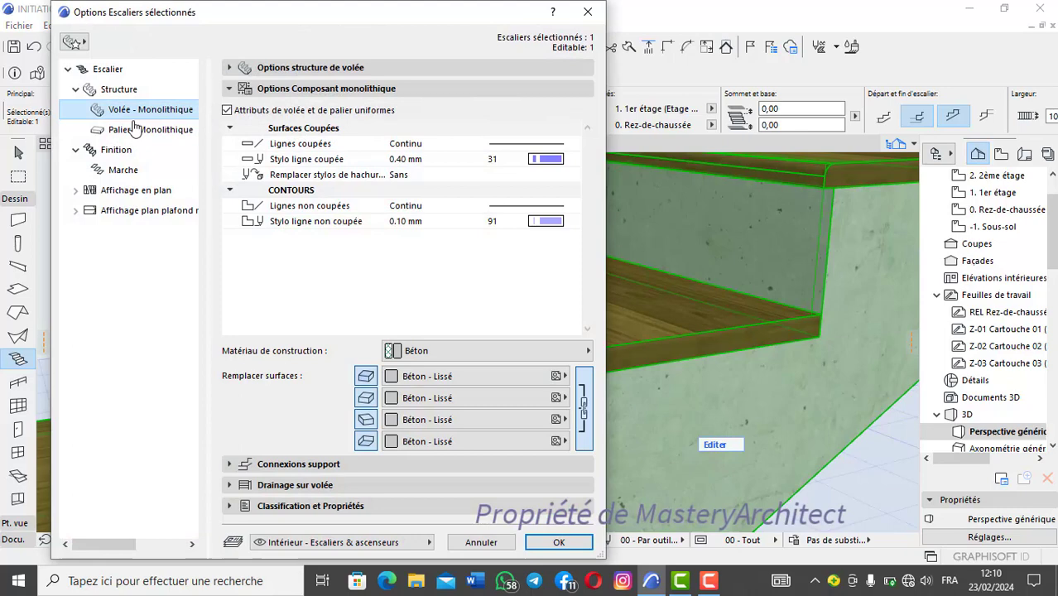
pyautogui.click(133, 169)
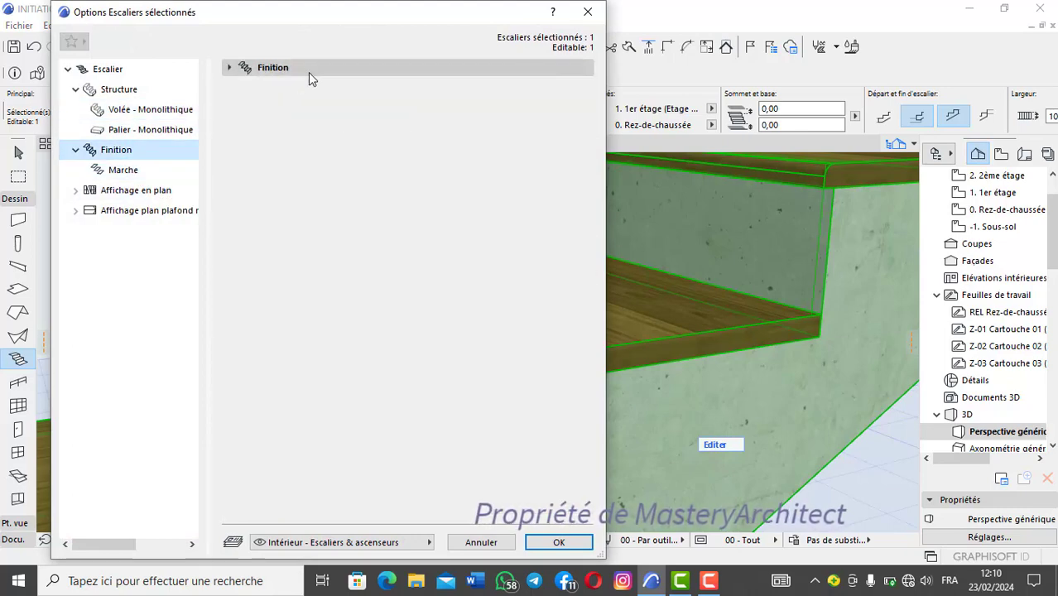
pyautogui.click(334, 311)
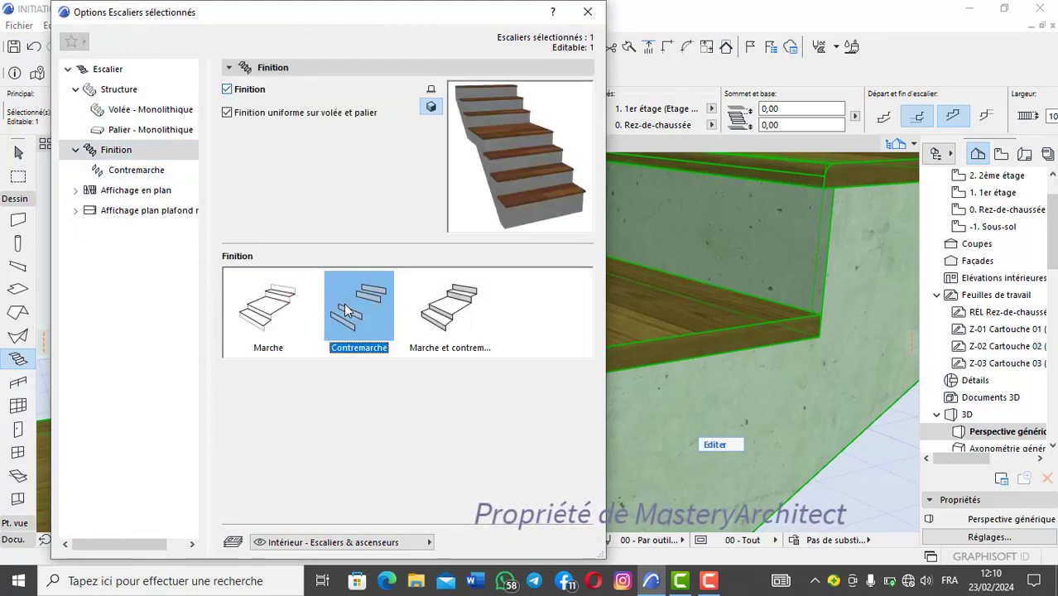
pyautogui.press('Return')
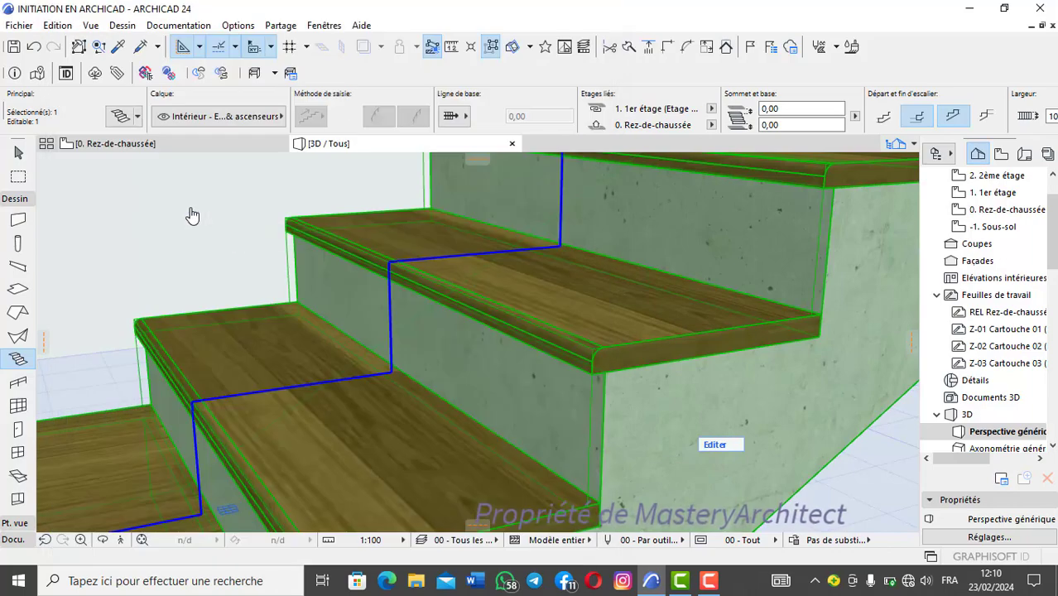
pyautogui.scroll(-3, 531, 406)
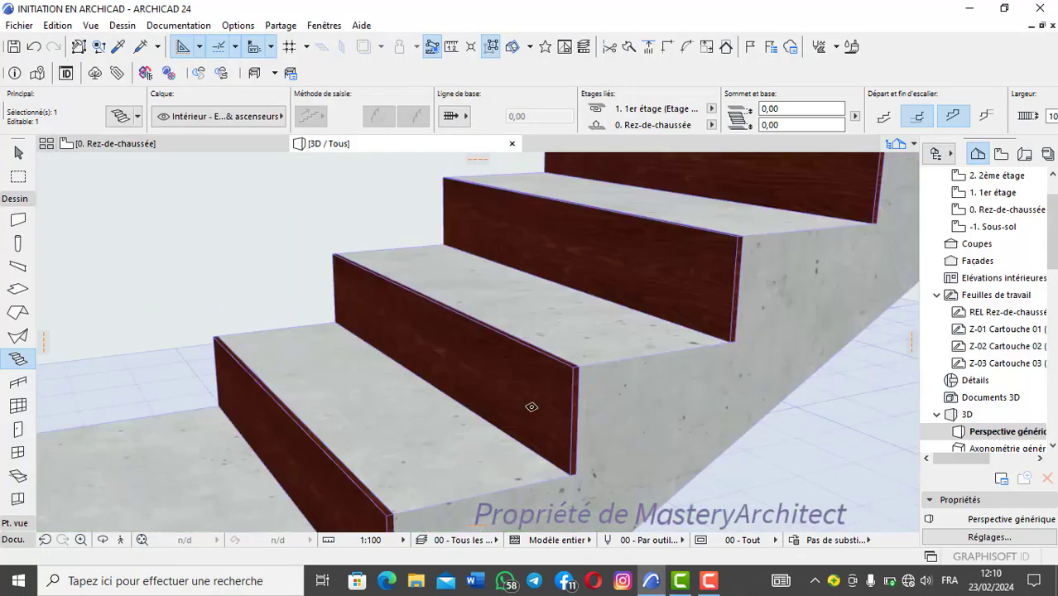
pyautogui.scroll(5, 530, 407)
pyautogui.keyDown('shift'); pyautogui.moveTo(530, 407); pyautogui.dragTo(543, 379, button='middle'); pyautogui.keyUp('shift')
pyautogui.scroll(-5, 543, 379)
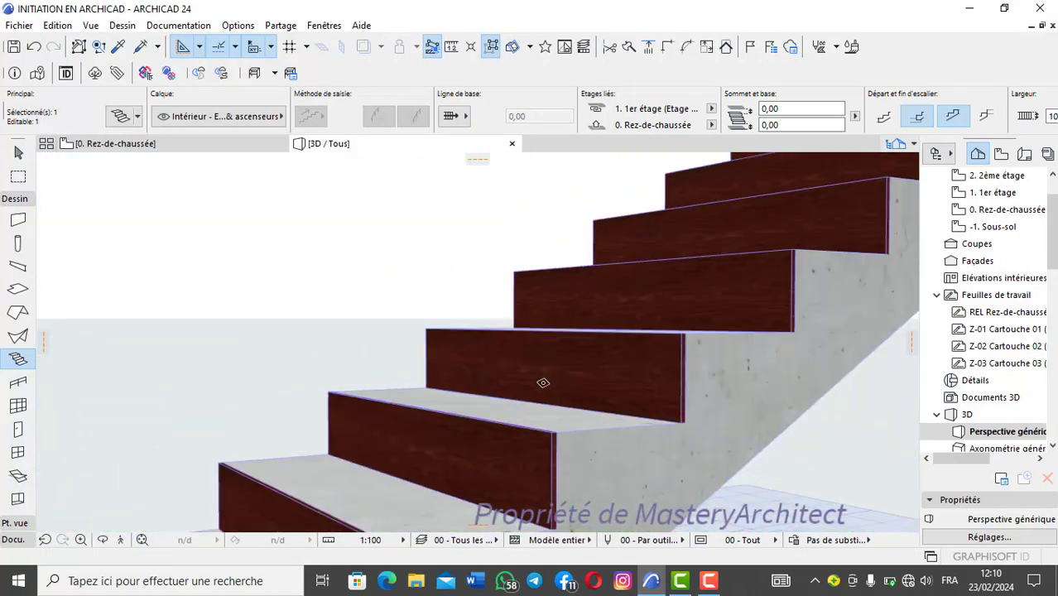
pyautogui.scroll(6, 540, 401)
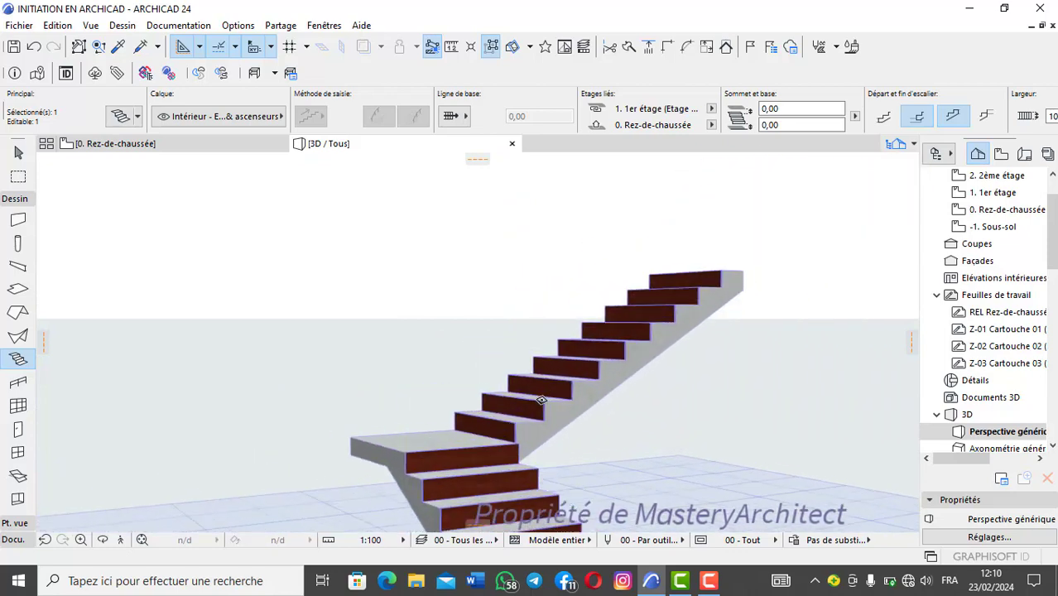
pyautogui.scroll(-5, 540, 406)
pyautogui.scroll(2, 541, 407)
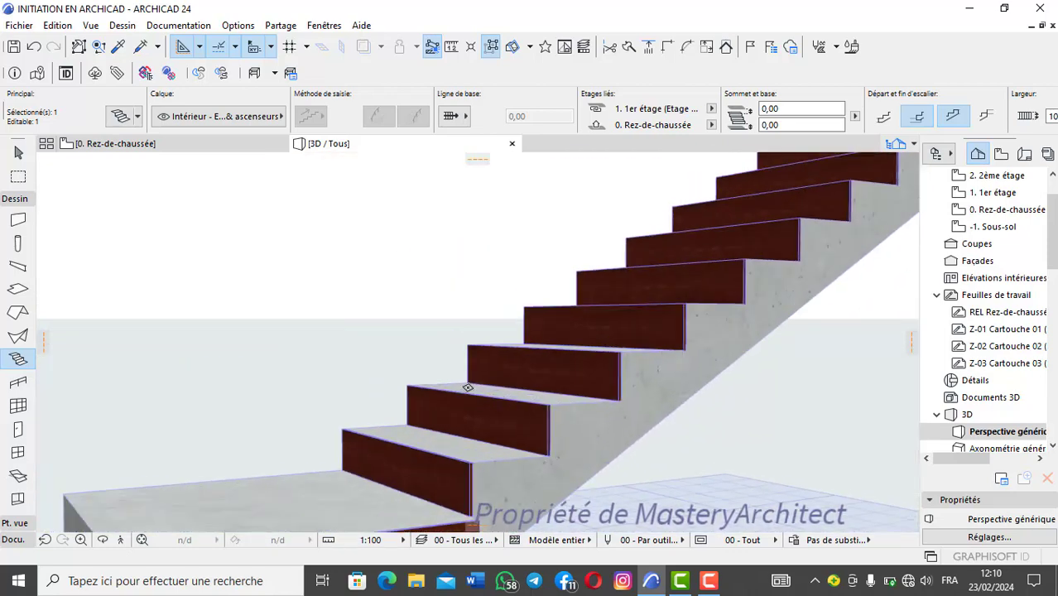
# Step: Set the stair finish to Marche et contremarche so both treads and risers are covered, and check it in 3D
pyautogui.click(120, 117)
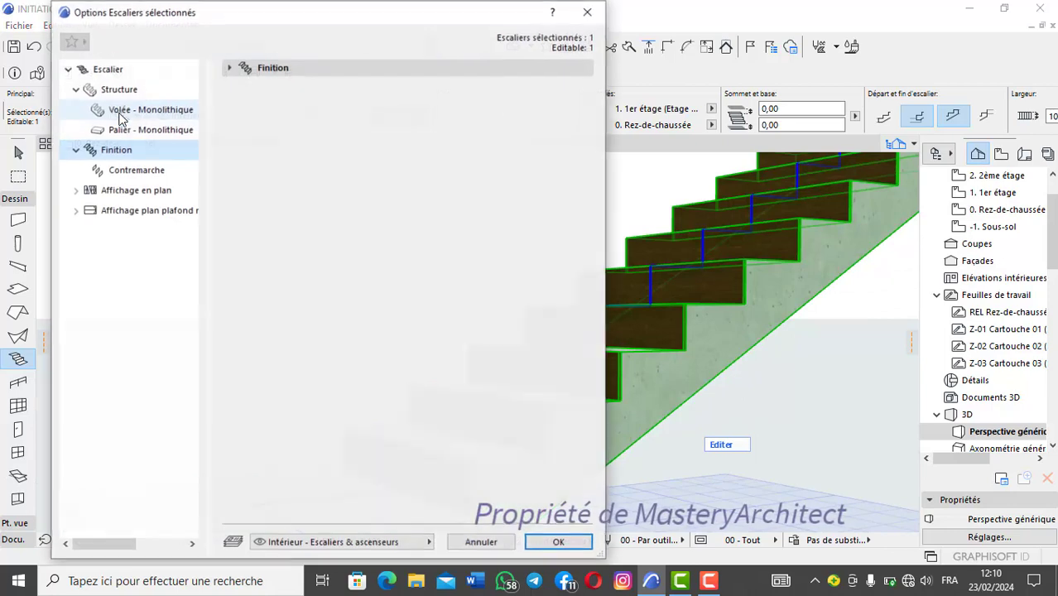
pyautogui.click(116, 149)
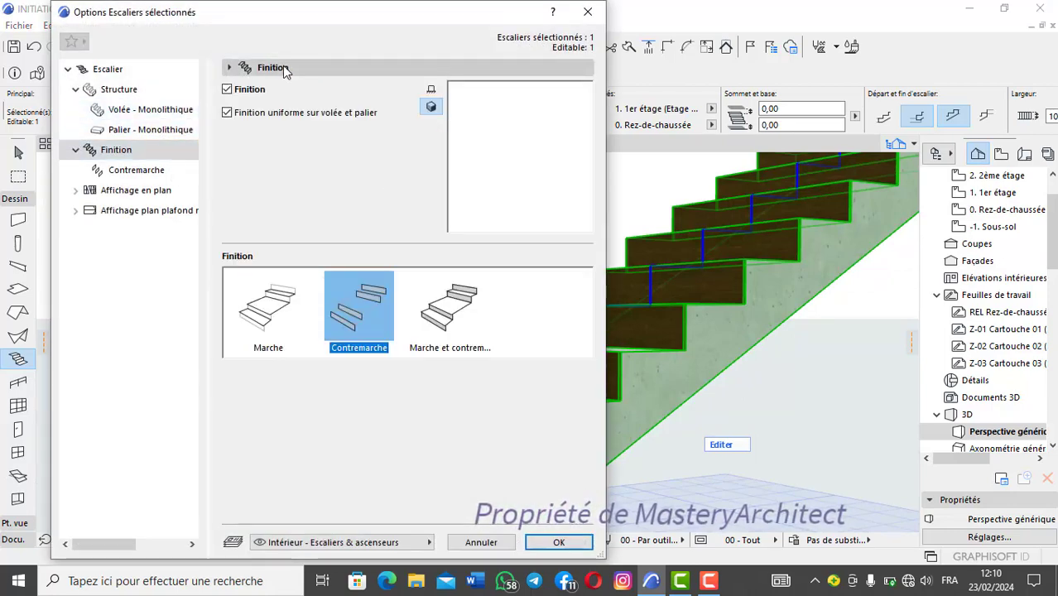
pyautogui.click(443, 331)
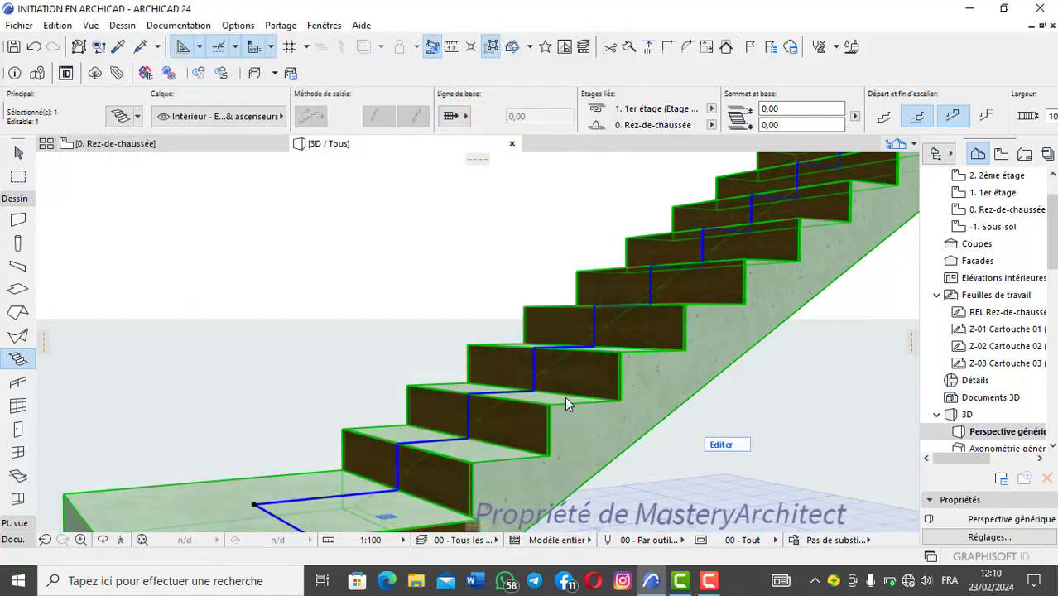
pyautogui.scroll(-3, 532, 394)
pyautogui.scroll(-1, 532, 395)
pyautogui.click(524, 373)
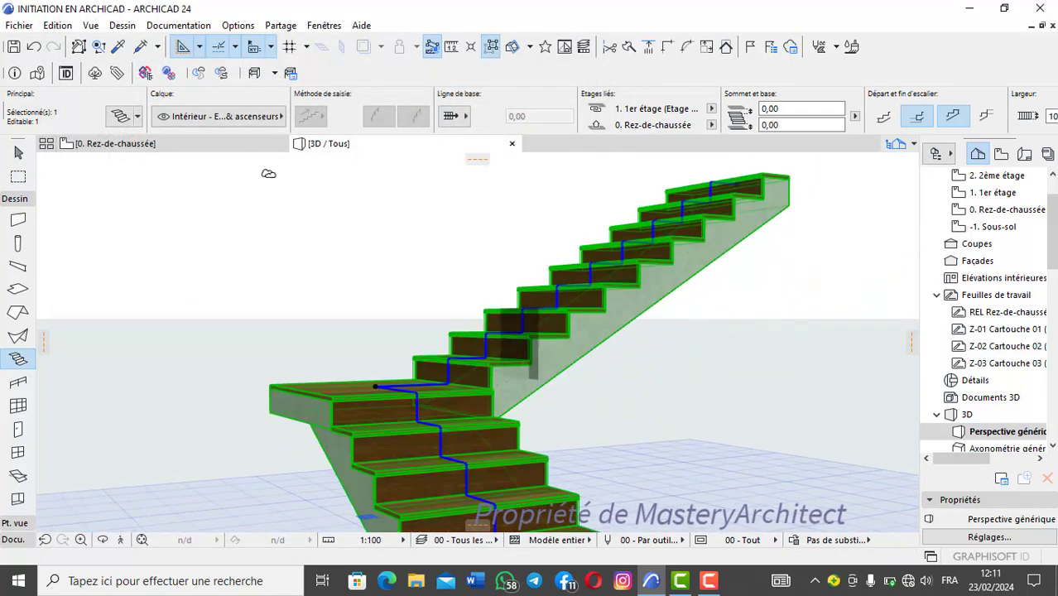
# Step: Replace all surfaces of the stair's monolithic flight with Plastique - Orange brillant and inspect the structure in 3D
pyautogui.click(118, 117)
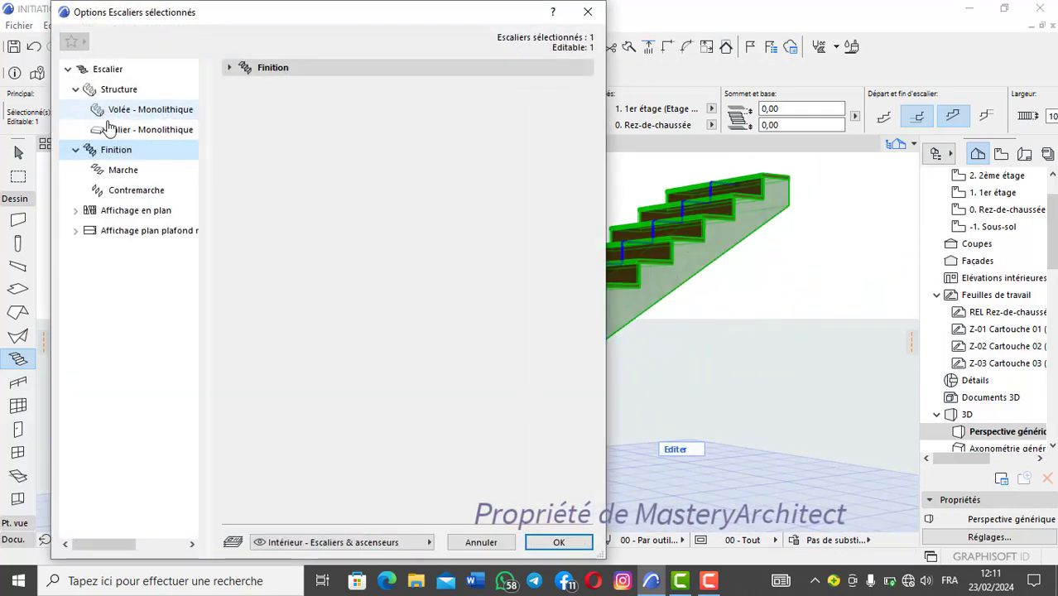
pyautogui.click(156, 109)
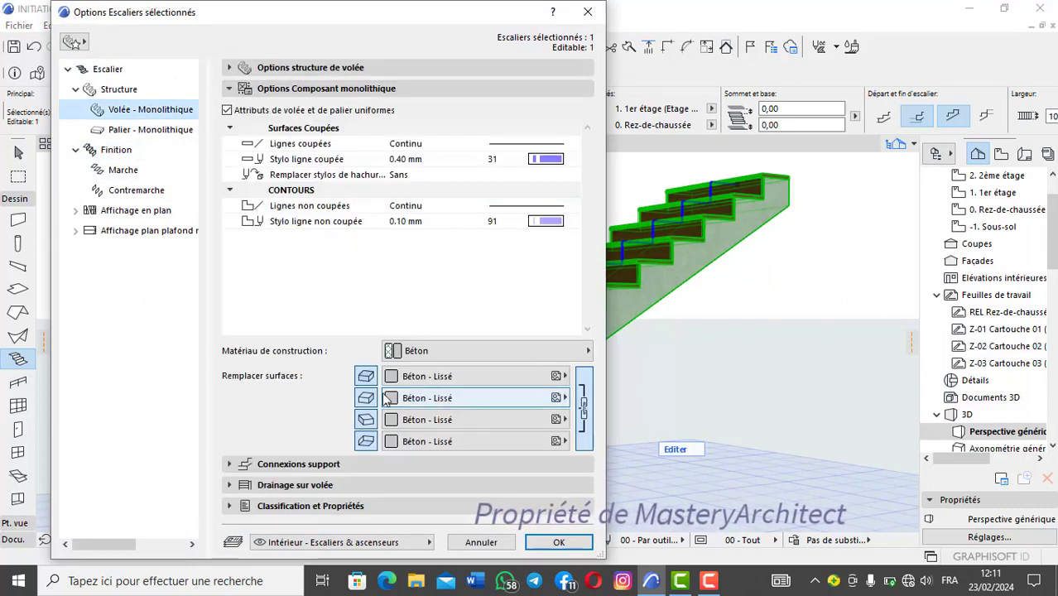
pyautogui.click(484, 376)
pyautogui.scroll(-10, 692, 299)
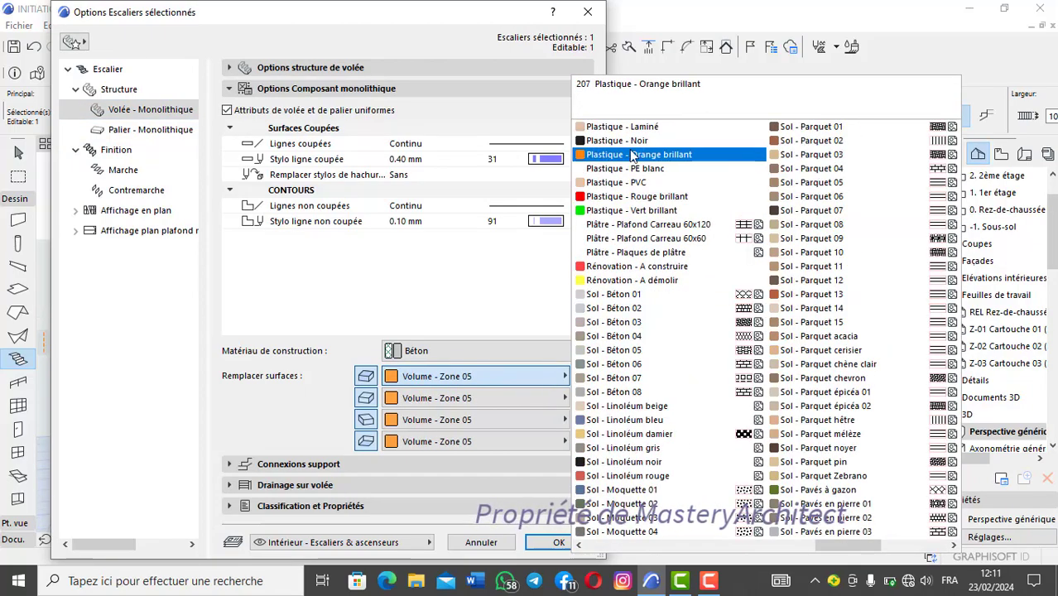
pyautogui.click(633, 155)
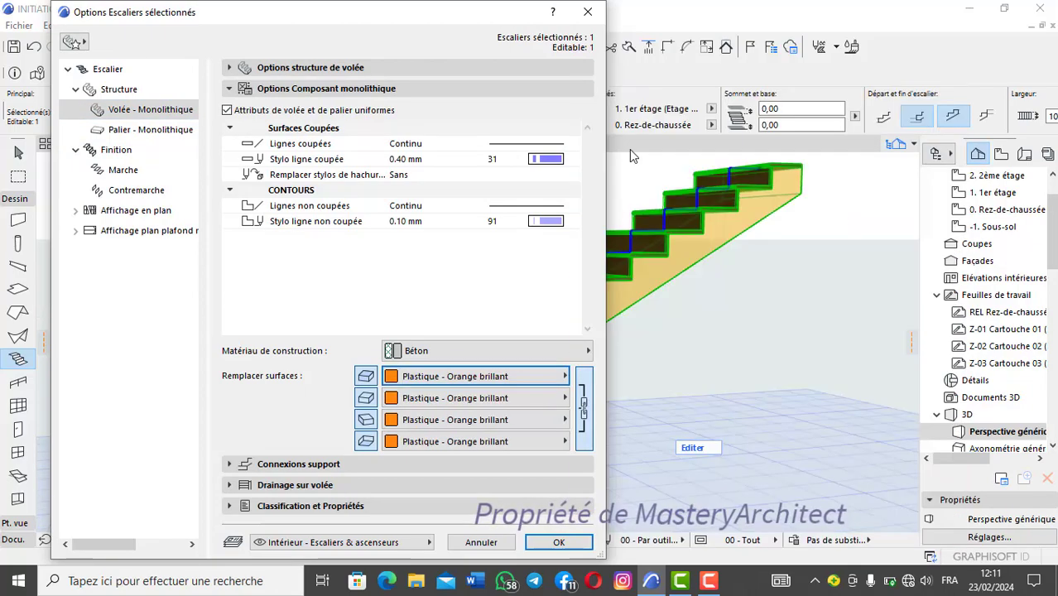
pyautogui.click(560, 544)
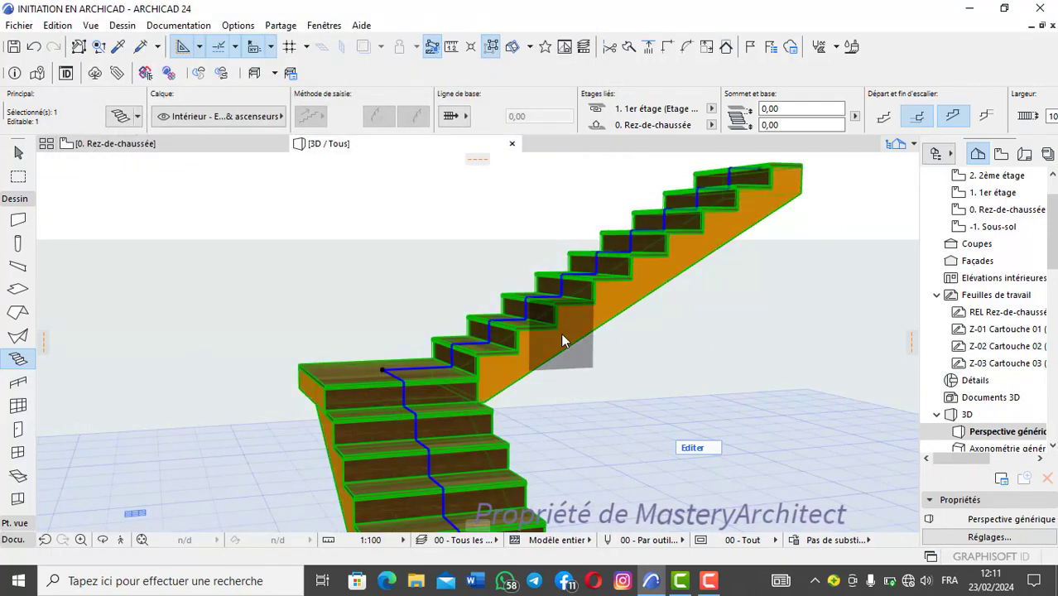
pyautogui.keyDown('shift'); pyautogui.moveTo(533, 349); pyautogui.dragTo(227, 389, button='middle'); pyautogui.keyUp('shift')
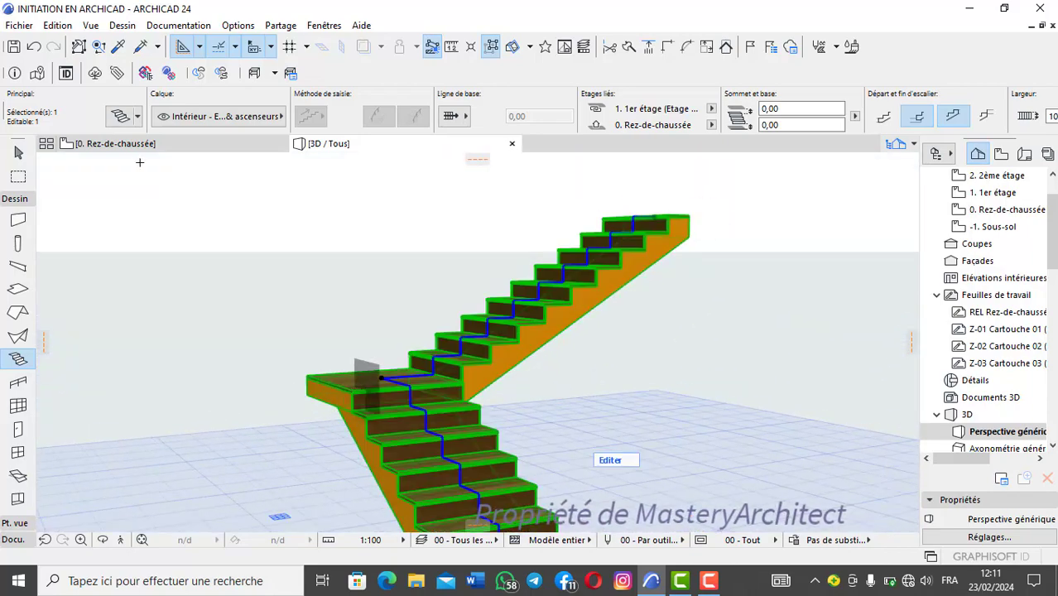
# Step: Review the monolithic landing's component and surface options in the stair settings
pyautogui.click(121, 117)
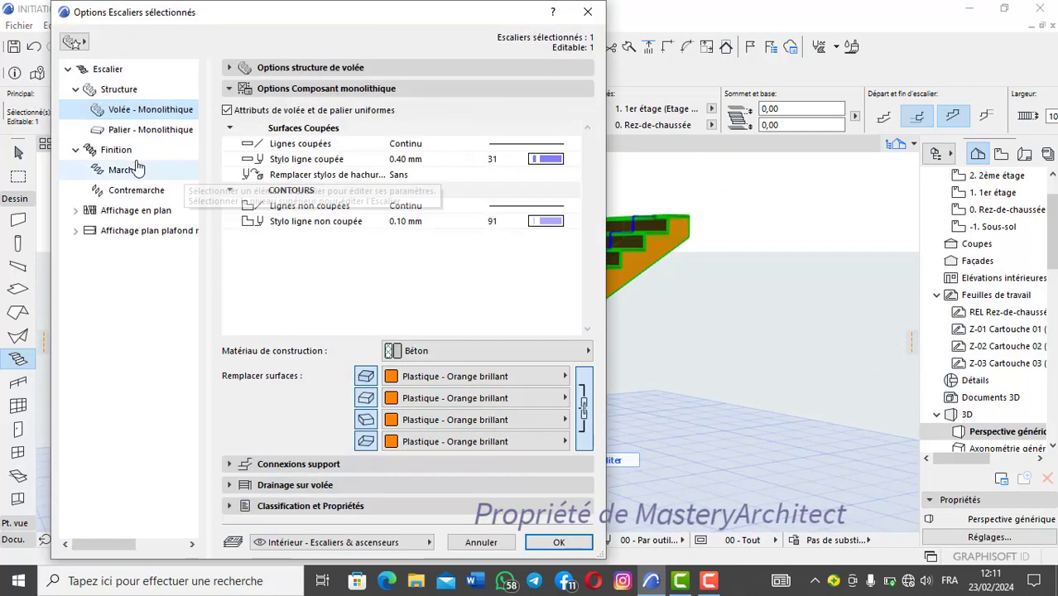
pyautogui.click(124, 132)
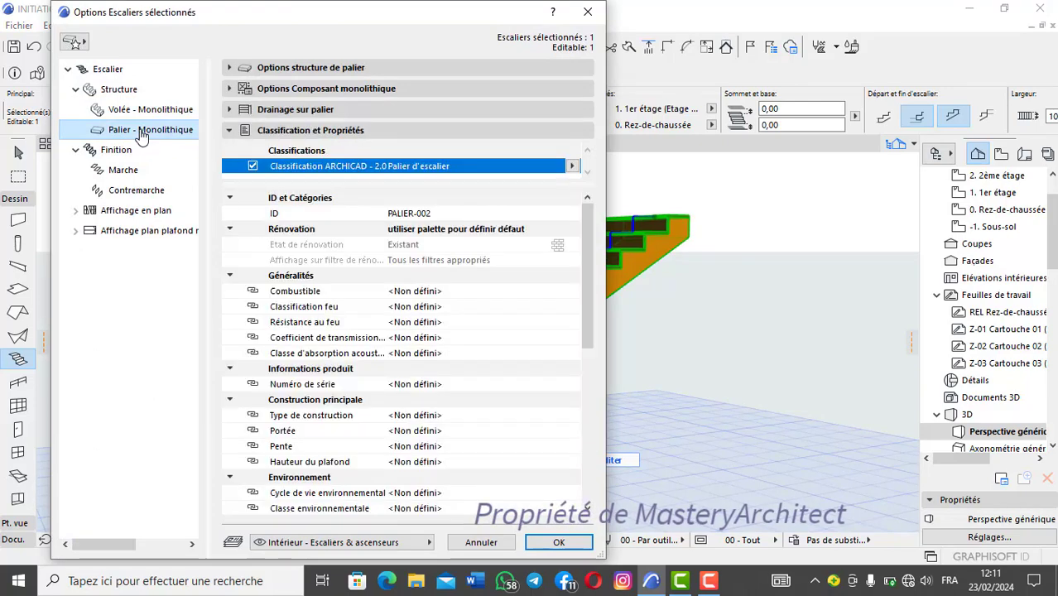
pyautogui.click(341, 89)
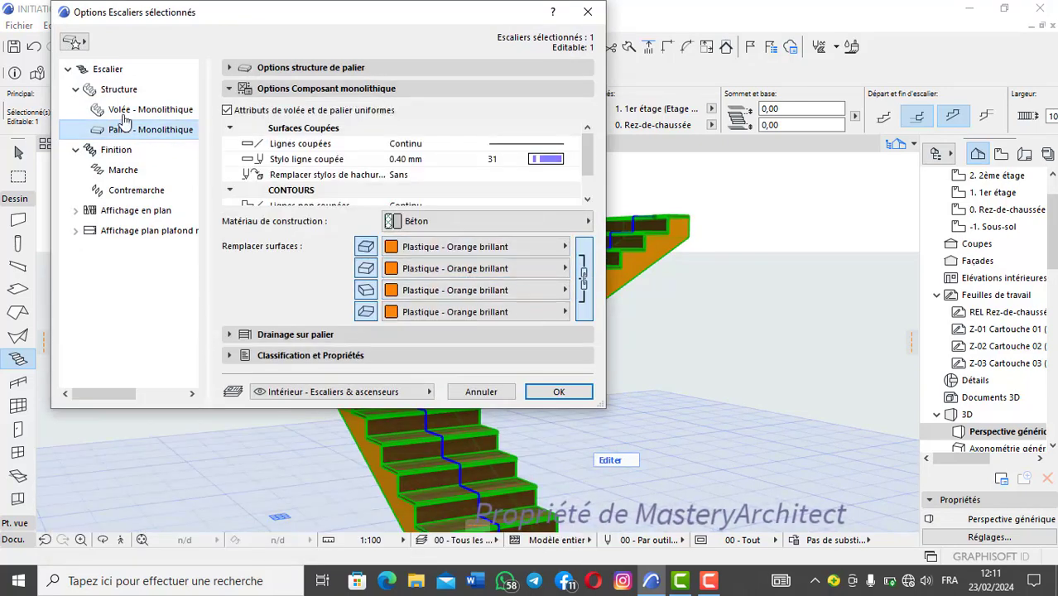
# Step: Enable surface replacement for the treads, set their surface to Bois - Acajou horizontal, and deselect the stair
pyautogui.click(128, 171)
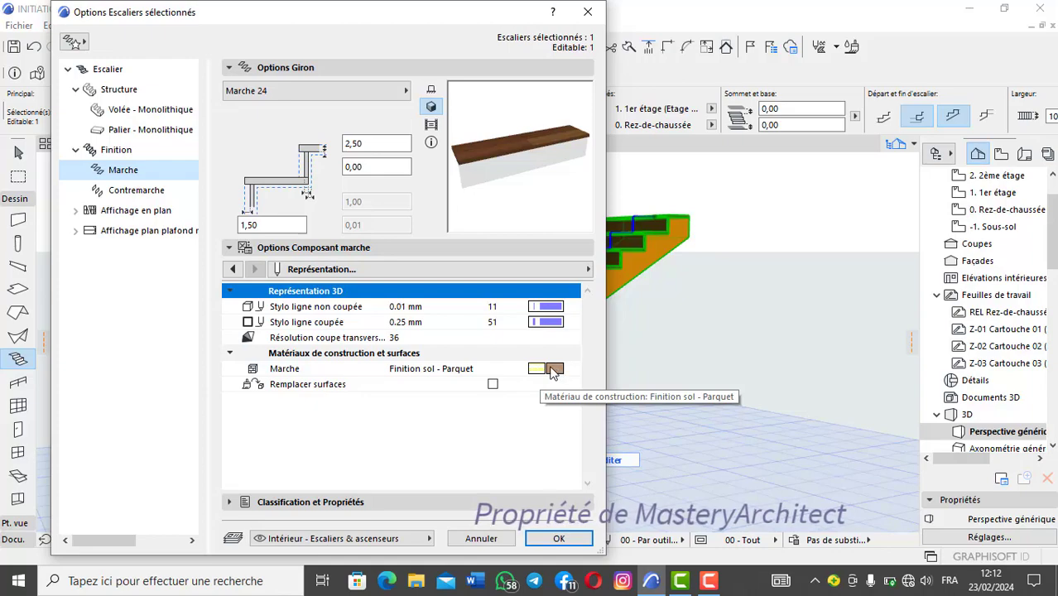
pyautogui.click(492, 385)
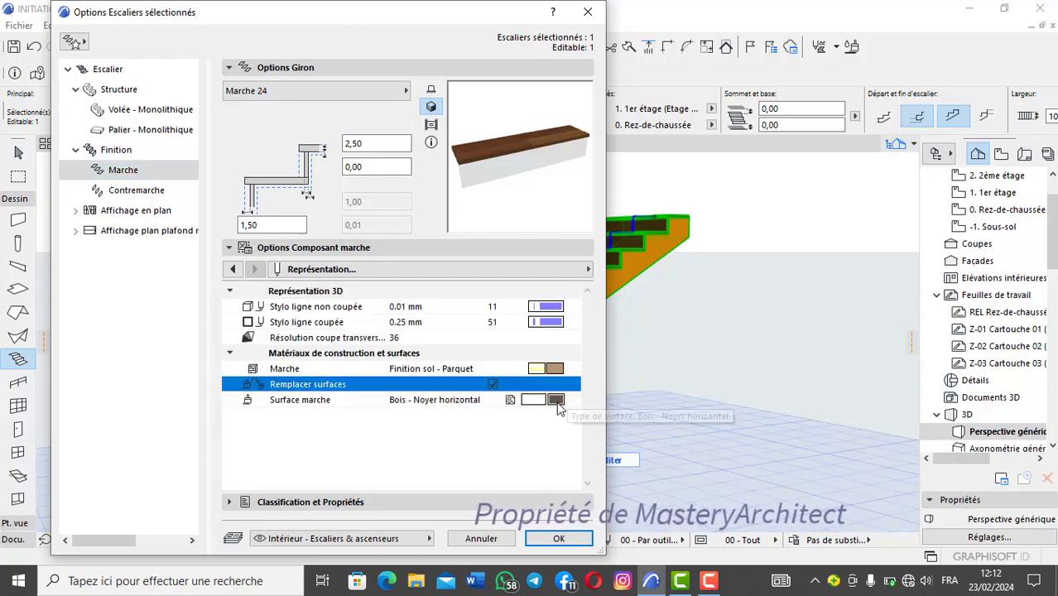
pyautogui.click(559, 400)
pyautogui.scroll(-4, 712, 331)
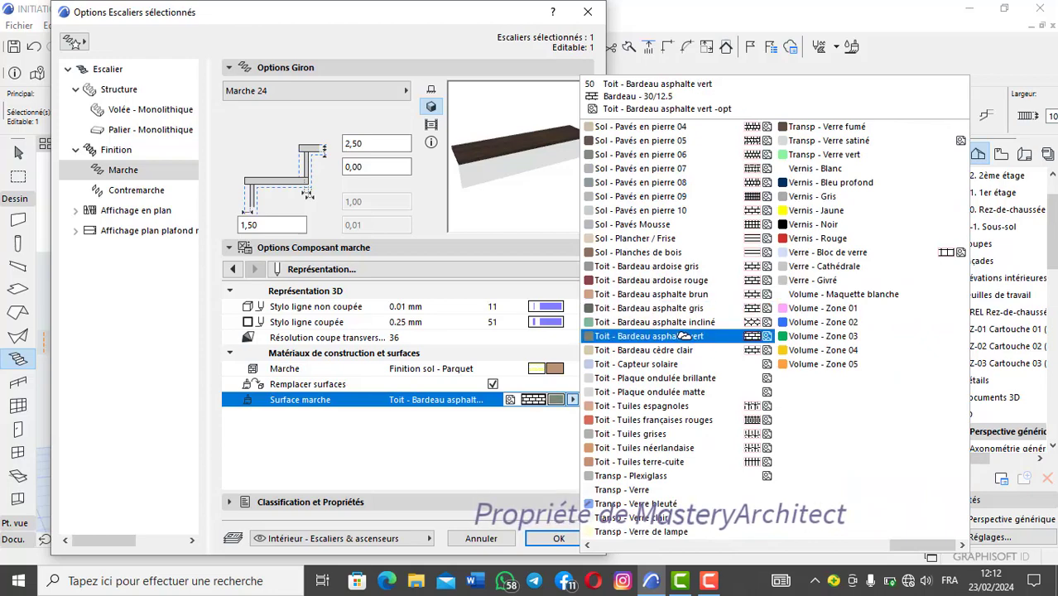
pyautogui.scroll(2, 683, 327)
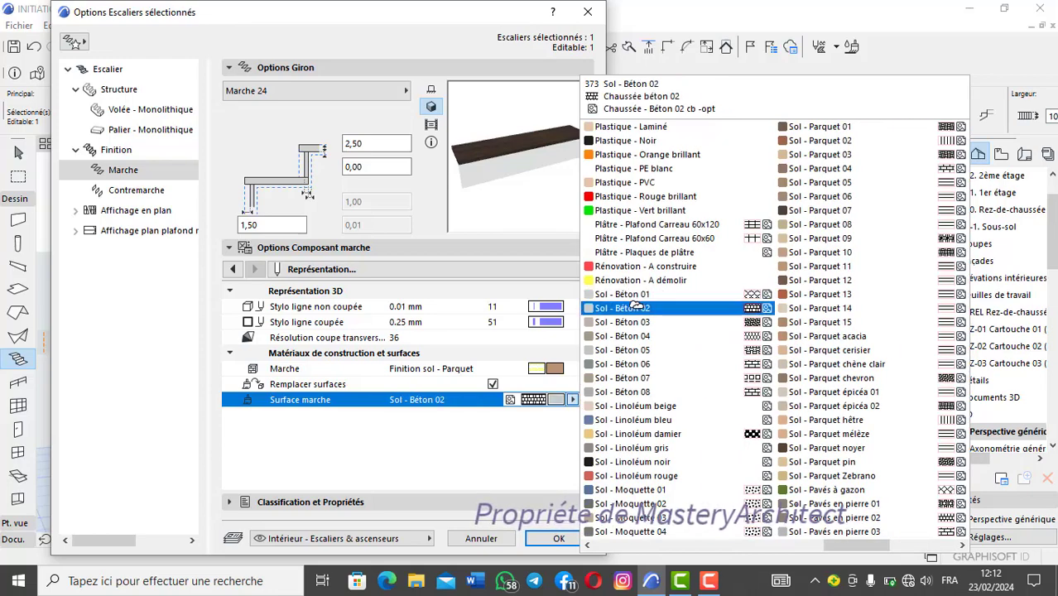
pyautogui.scroll(3, 639, 306)
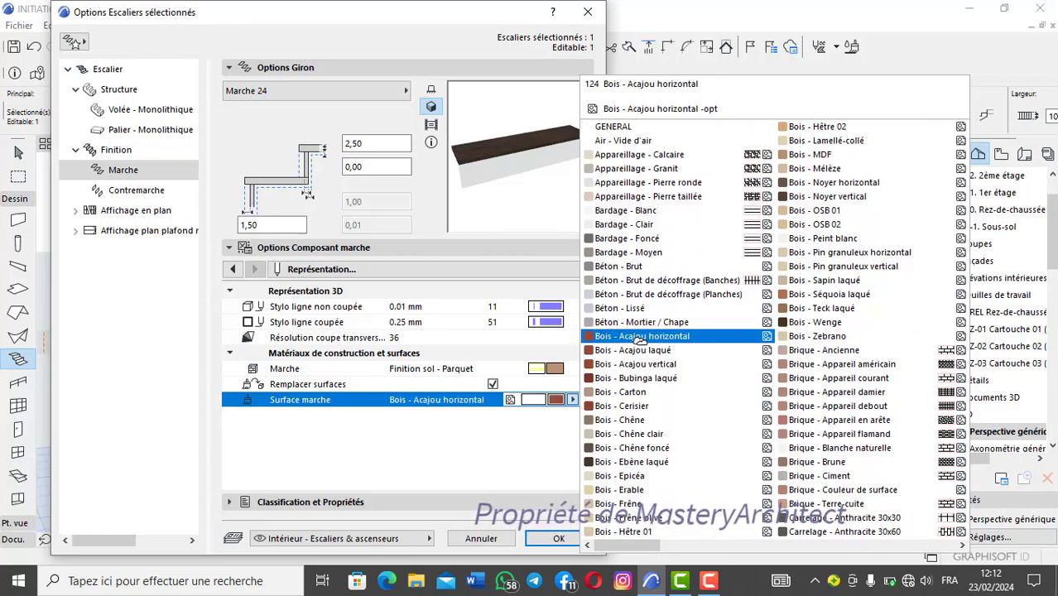
pyautogui.click(665, 336)
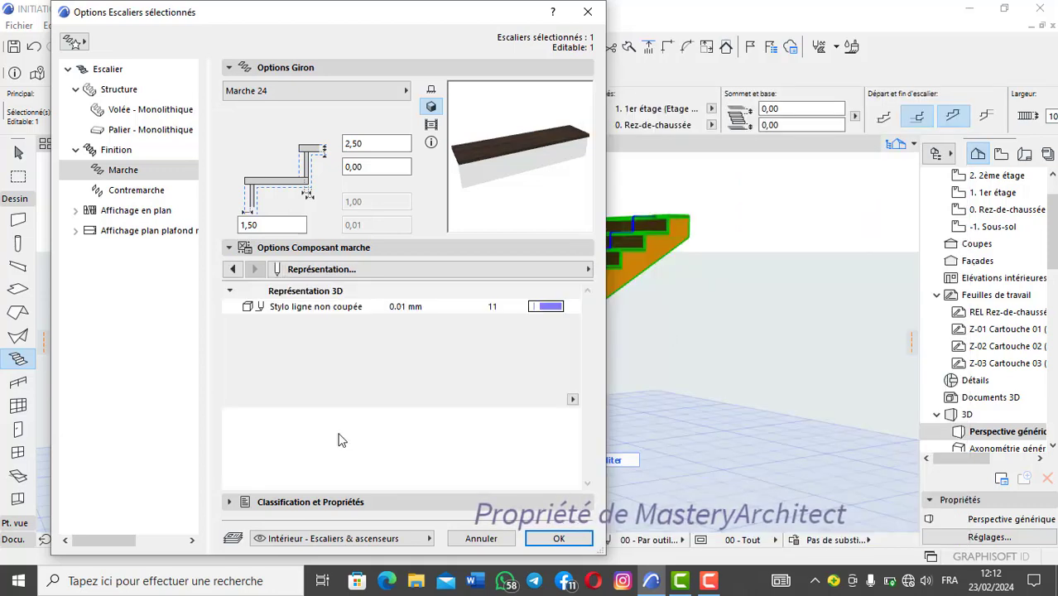
pyautogui.click(559, 539)
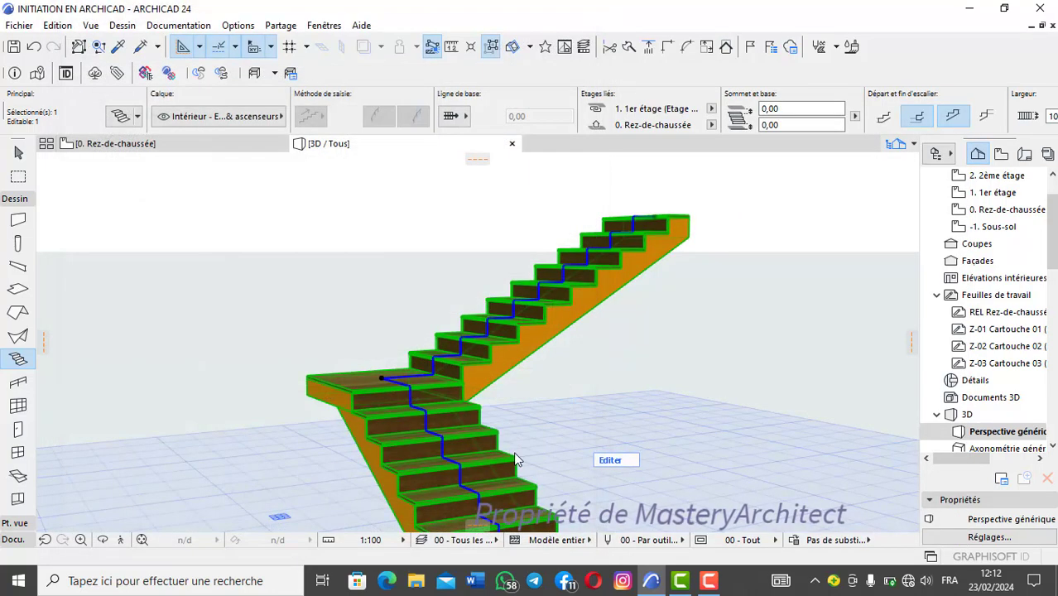
pyautogui.press('Escape')
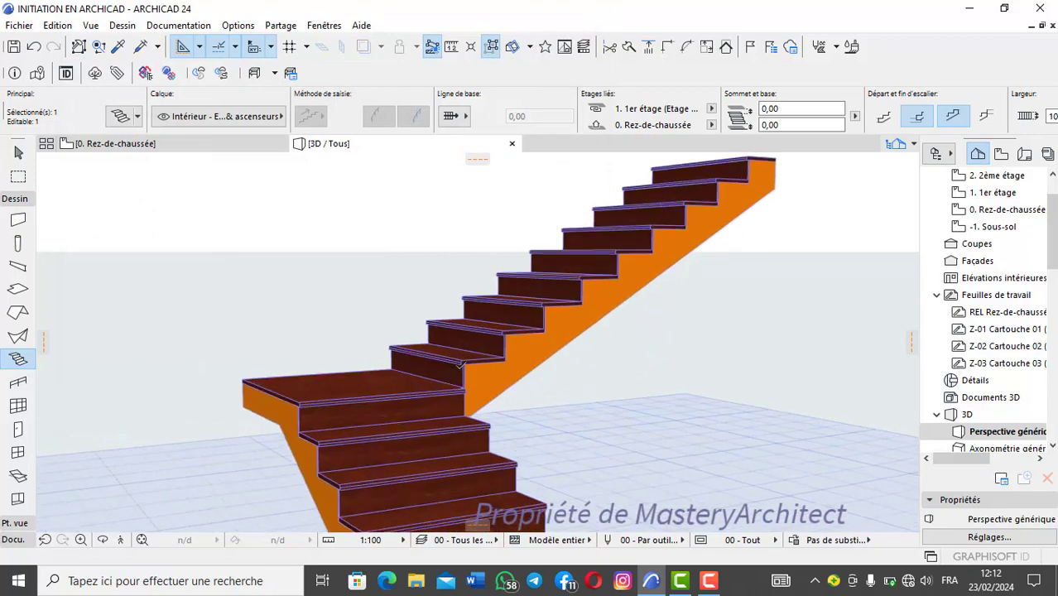
# Step: Change the tread surface of the stair to Peinture - Cadmium jaune
pyautogui.scroll(5, 459, 367)
pyautogui.scroll(4, 459, 367)
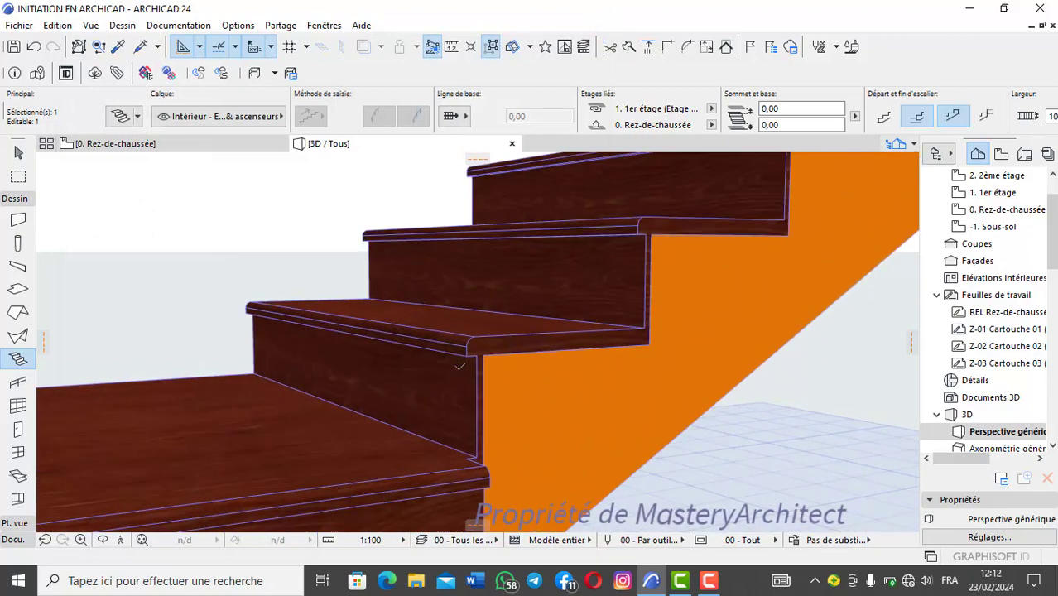
pyautogui.click(120, 118)
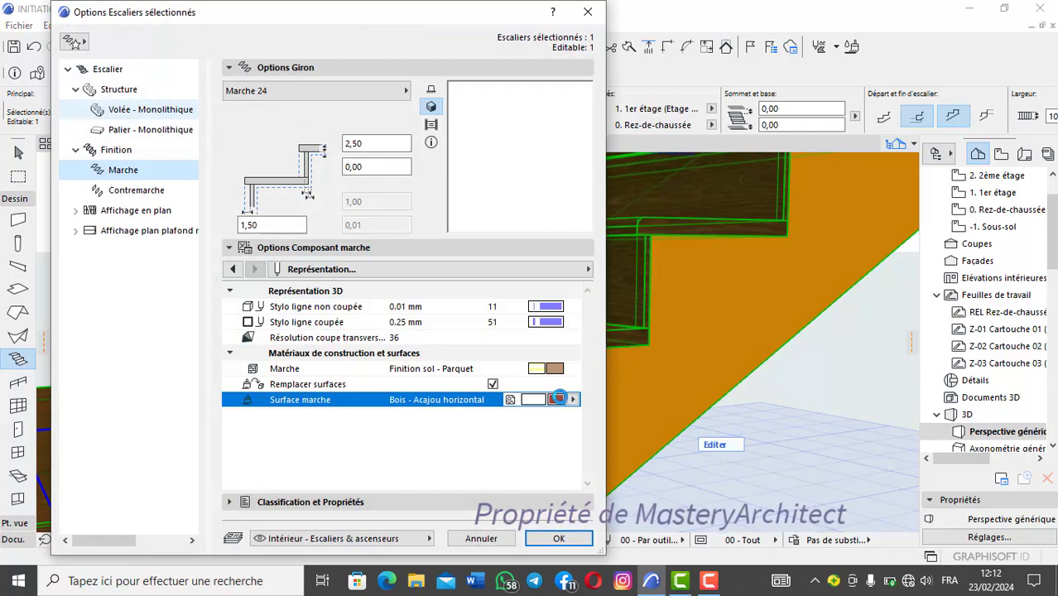
pyautogui.click(560, 398)
pyautogui.scroll(-7, 633, 364)
pyautogui.scroll(1, 624, 330)
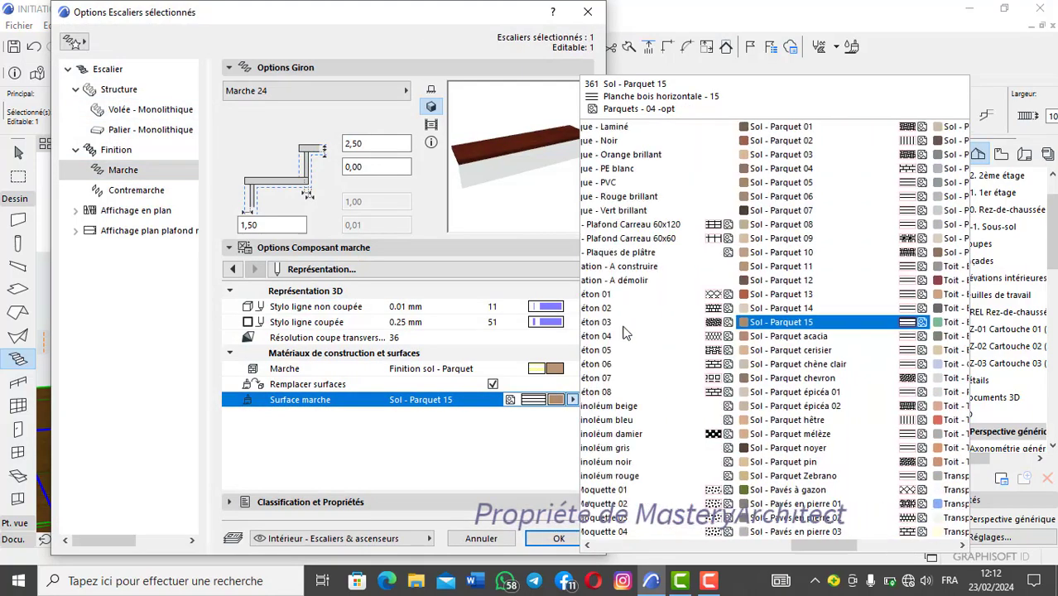
pyautogui.scroll(3, 625, 331)
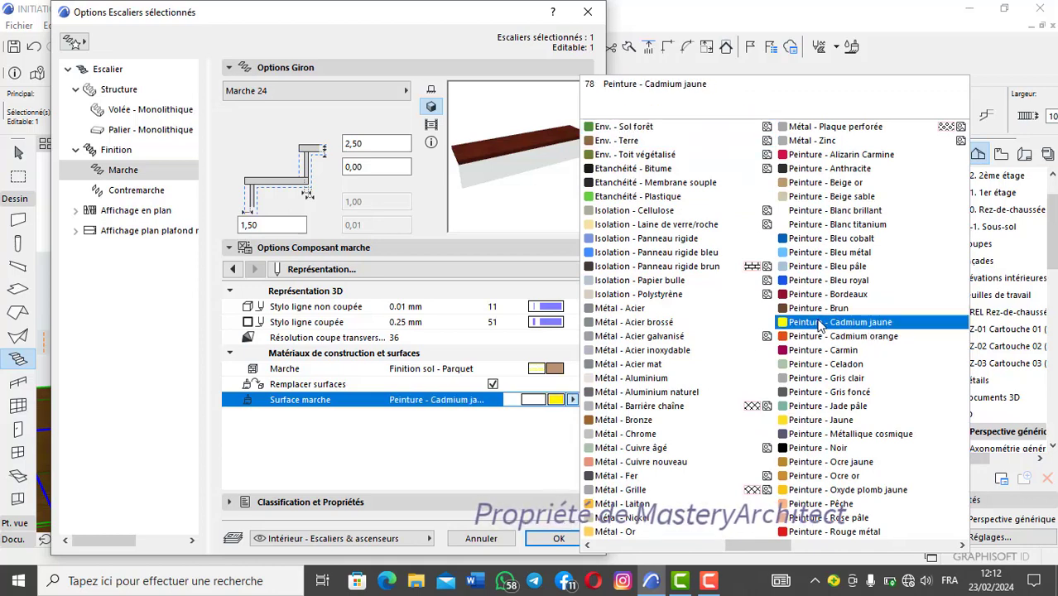
pyautogui.click(856, 323)
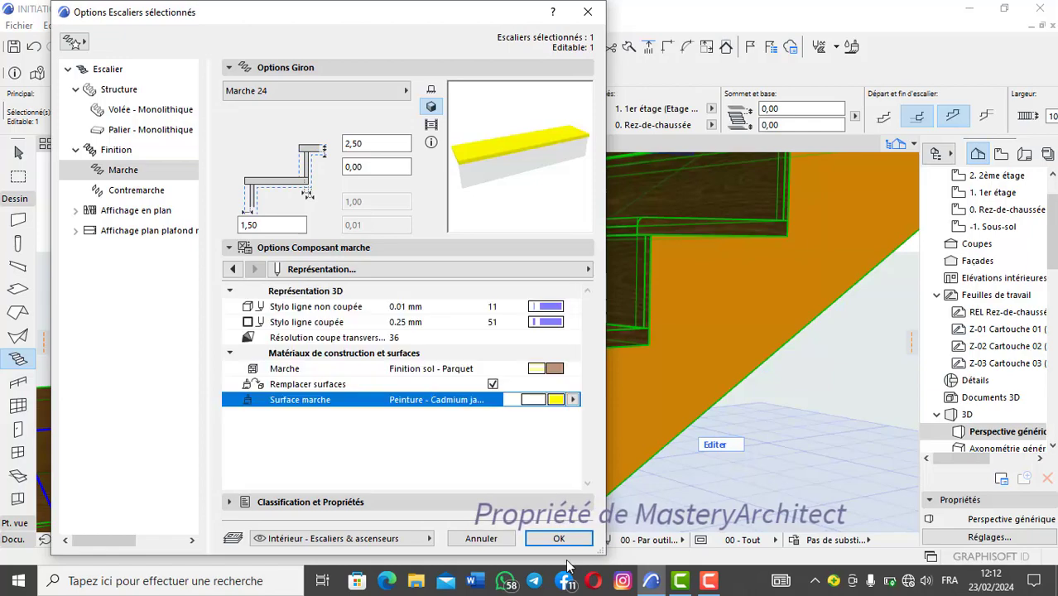
pyautogui.click(561, 539)
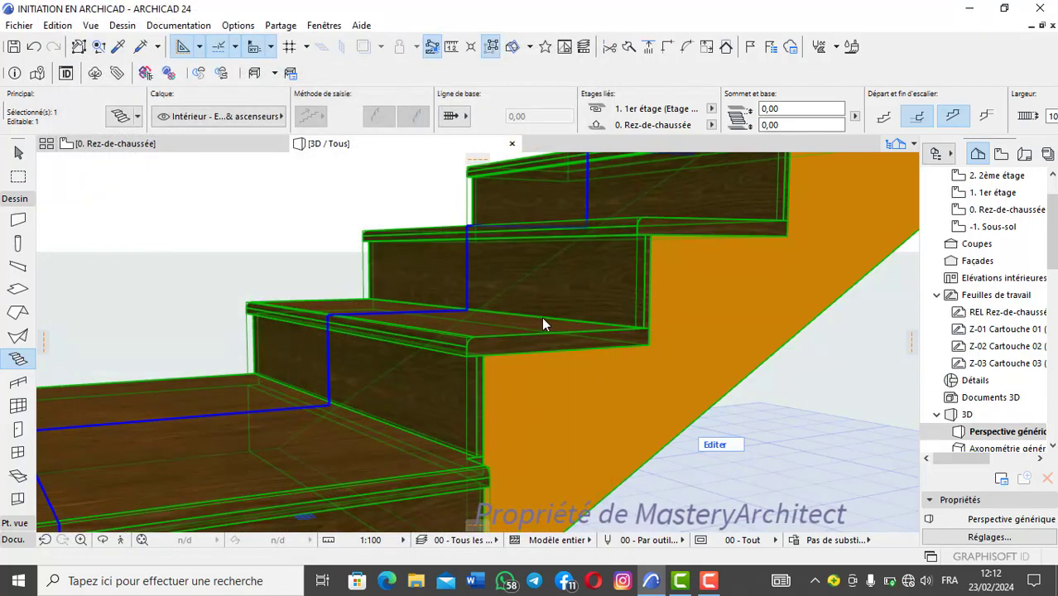
# Step: Examine the recoloured treads, landing and risers in 3D from above and at close range
pyautogui.scroll(2, 544, 290)
pyautogui.scroll(-5, 546, 290)
pyautogui.keyDown('shift'); pyautogui.moveTo(546, 291); pyautogui.dragTo(426, 351, button='middle'); pyautogui.keyUp('shift')
pyautogui.scroll(-2, 429, 346)
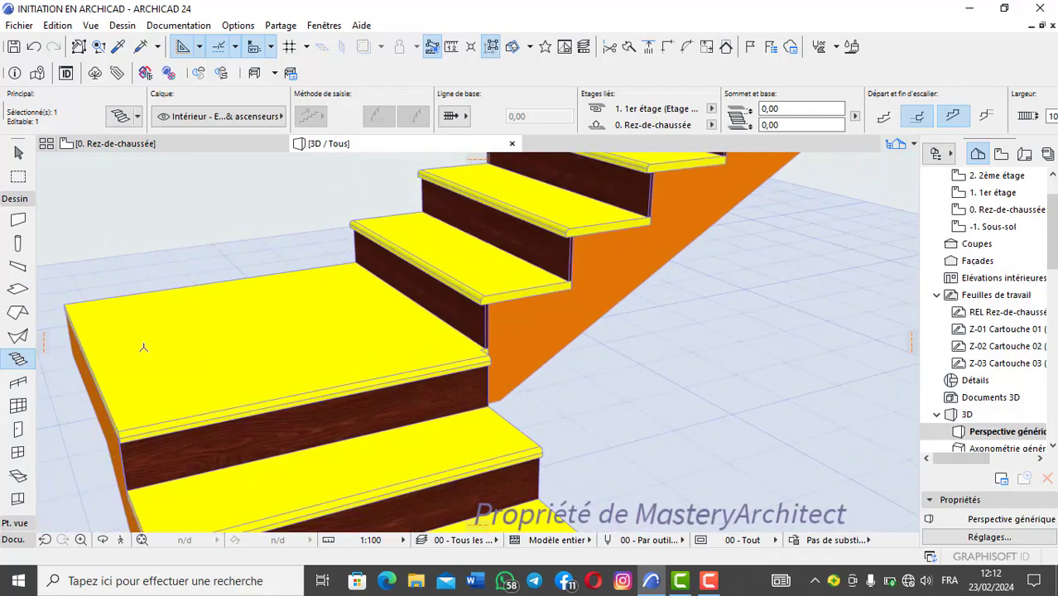
pyautogui.scroll(3, 331, 350)
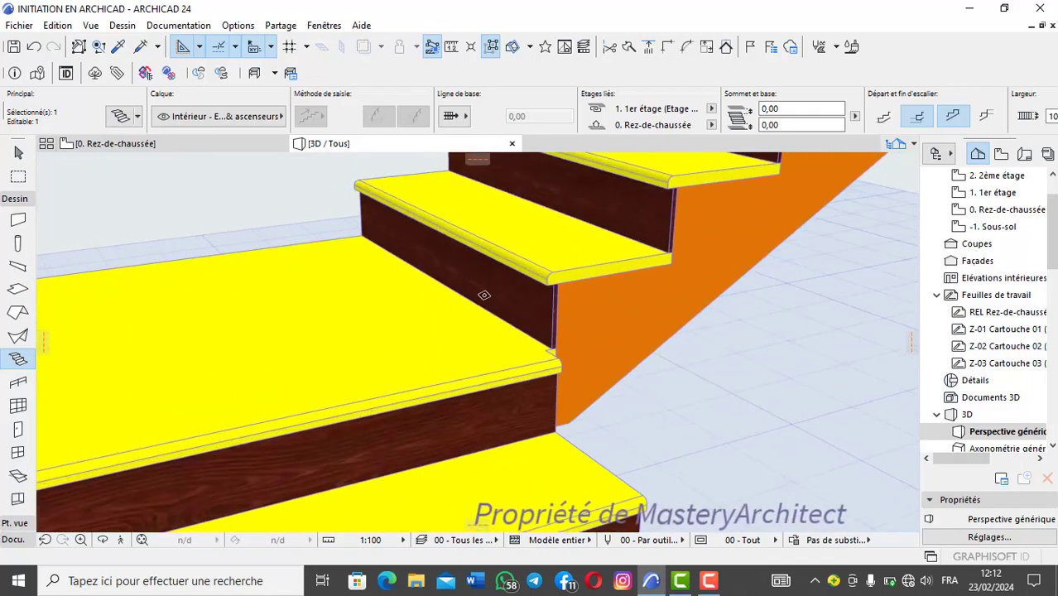
pyautogui.scroll(-2, 484, 295)
pyautogui.scroll(2, 371, 366)
pyautogui.scroll(-2, 456, 295)
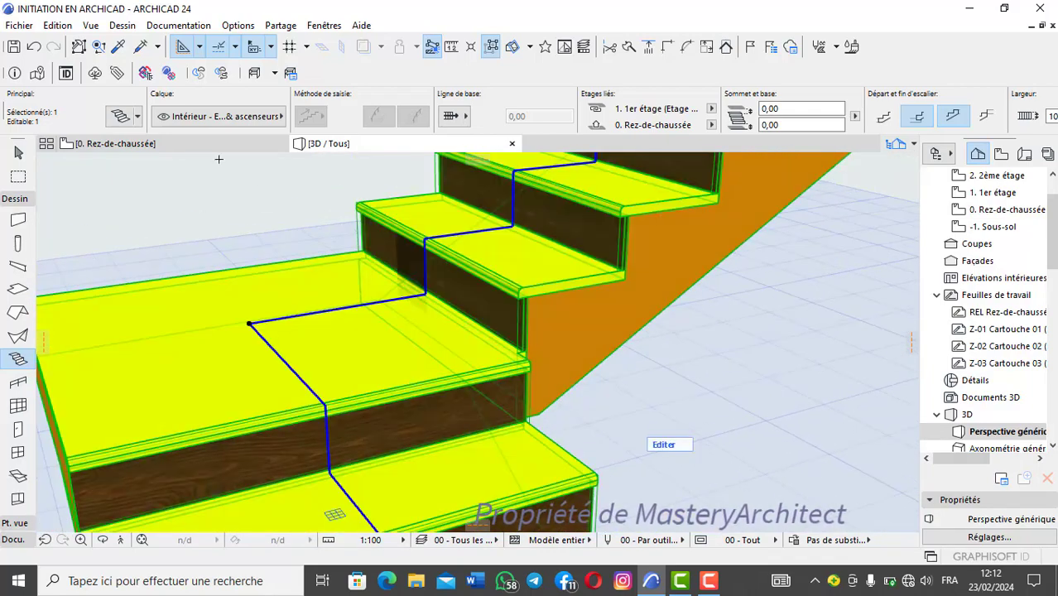
# Step: Change the riser surface of the stair to Isolation - Panneau rigide bleu and deselect the stair
pyautogui.click(119, 113)
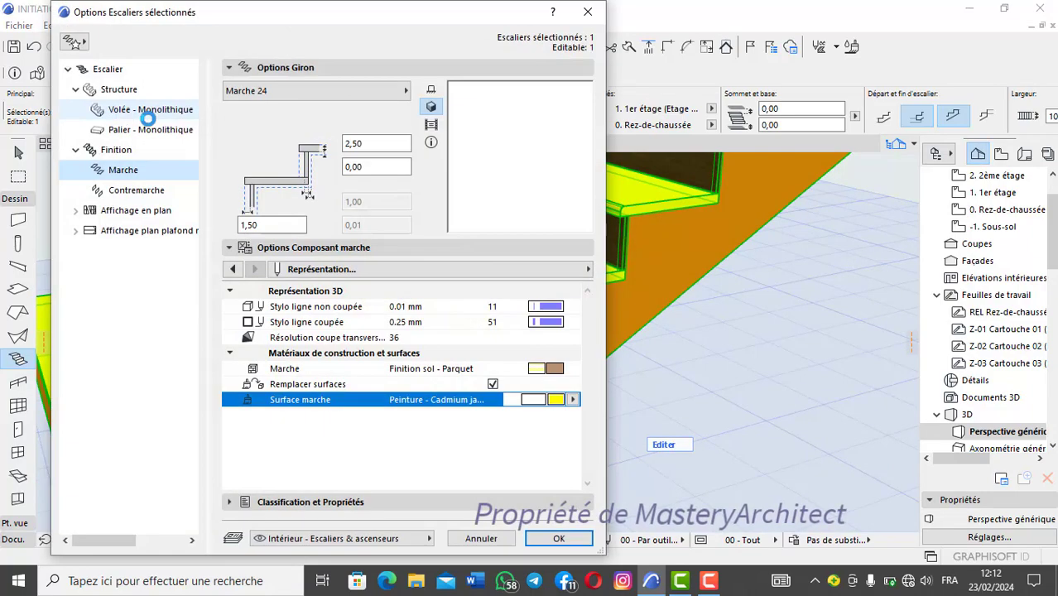
pyautogui.click(135, 190)
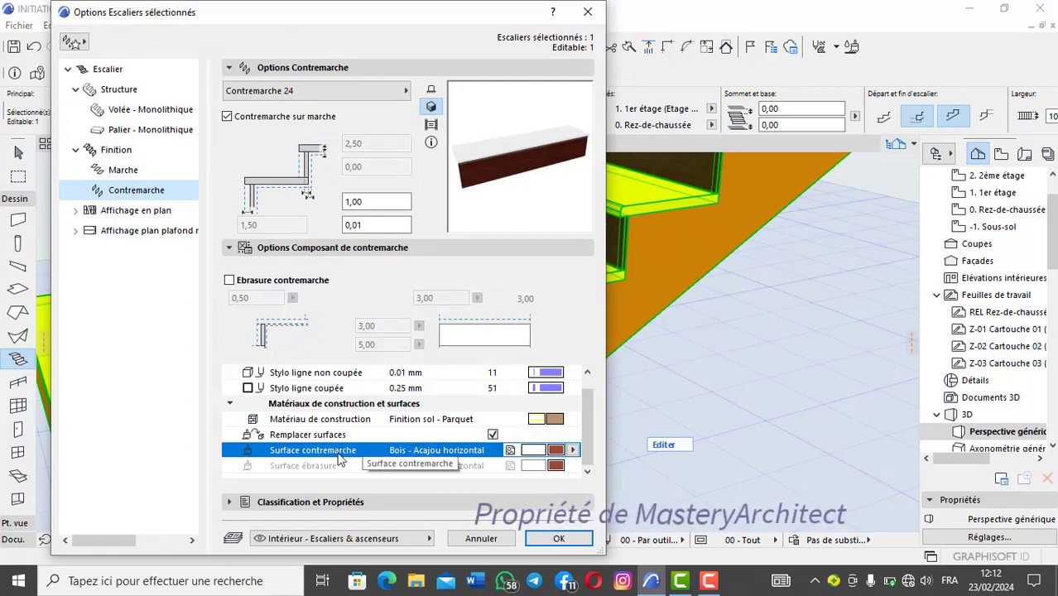
pyautogui.click(561, 465)
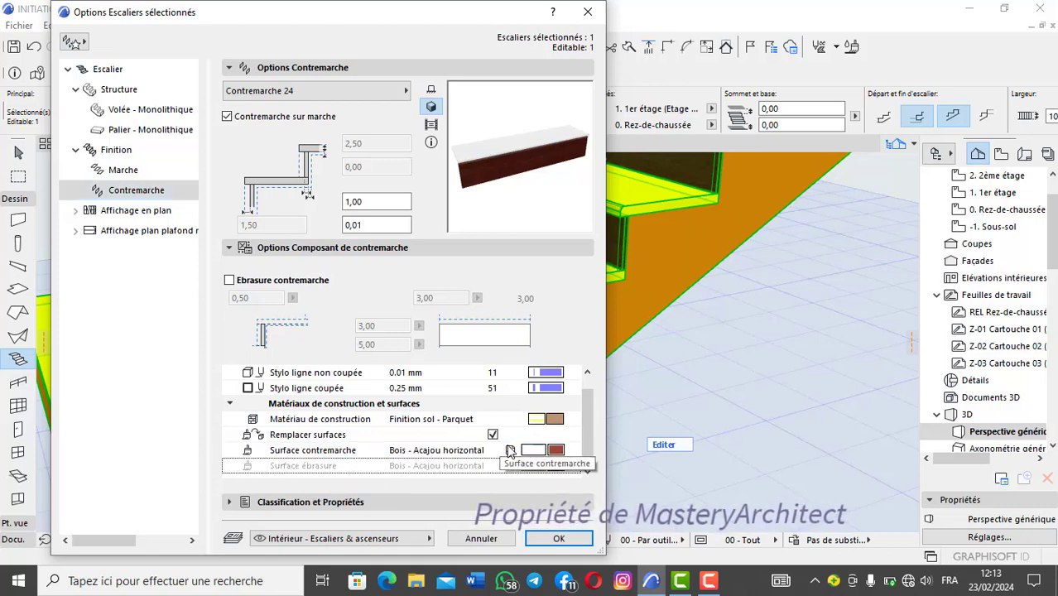
pyautogui.click(523, 455)
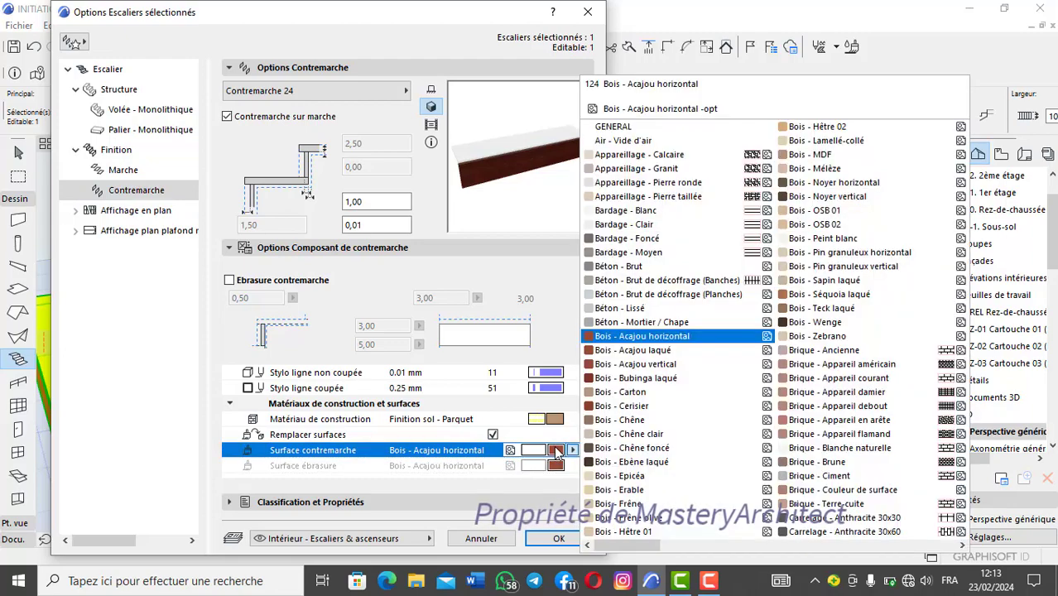
pyautogui.scroll(-3, 745, 361)
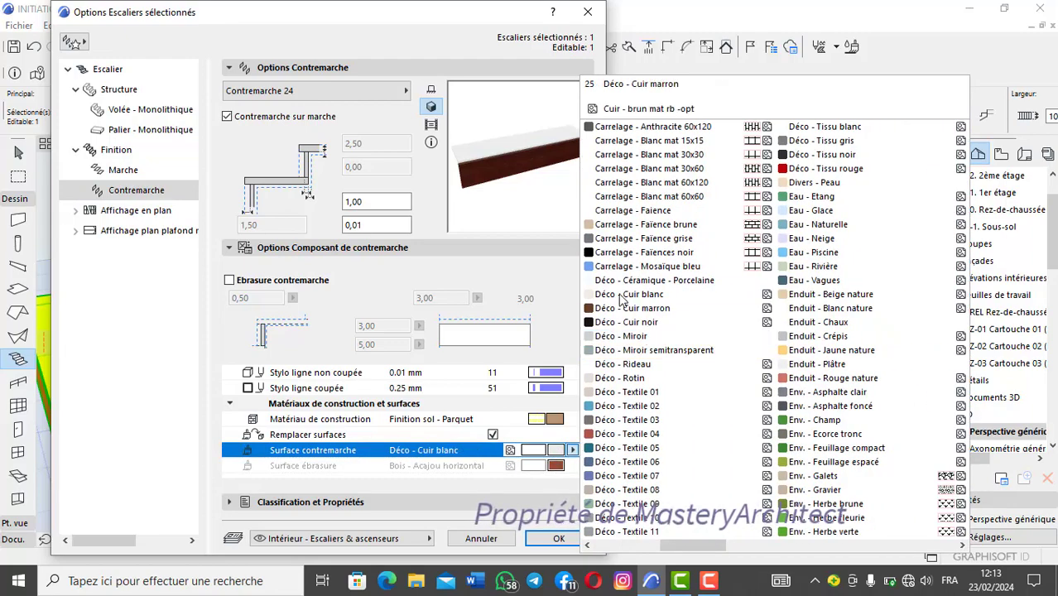
pyautogui.click(638, 266)
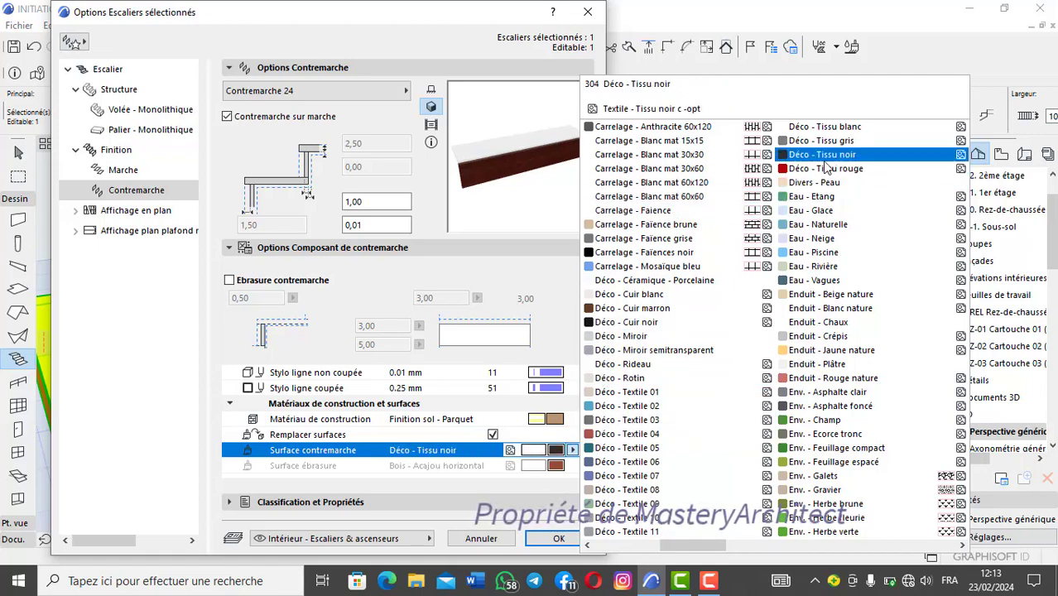
pyautogui.scroll(2, 679, 229)
pyautogui.scroll(-4, 675, 236)
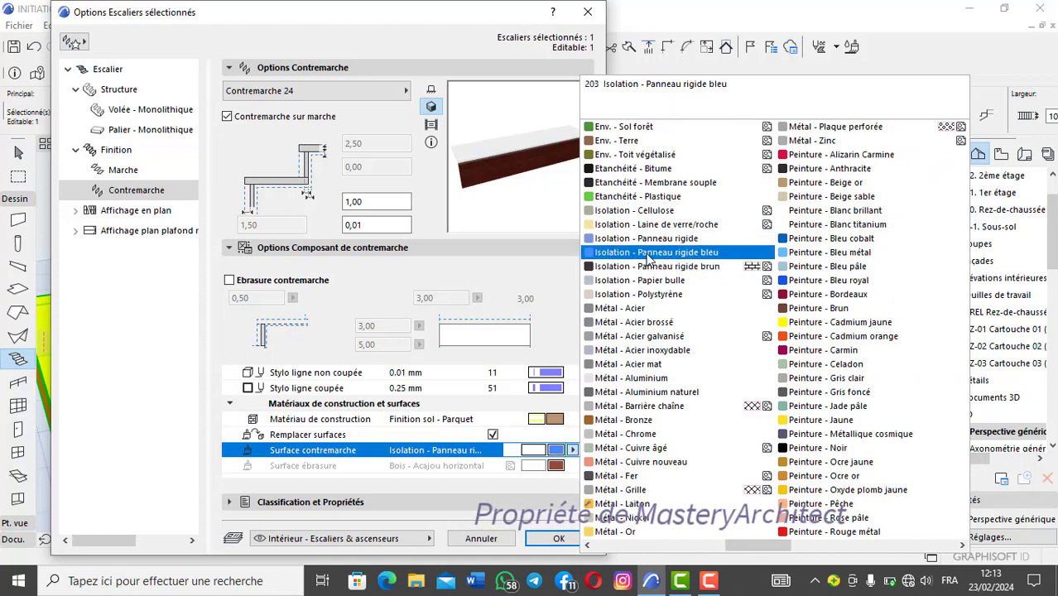
pyautogui.click(660, 254)
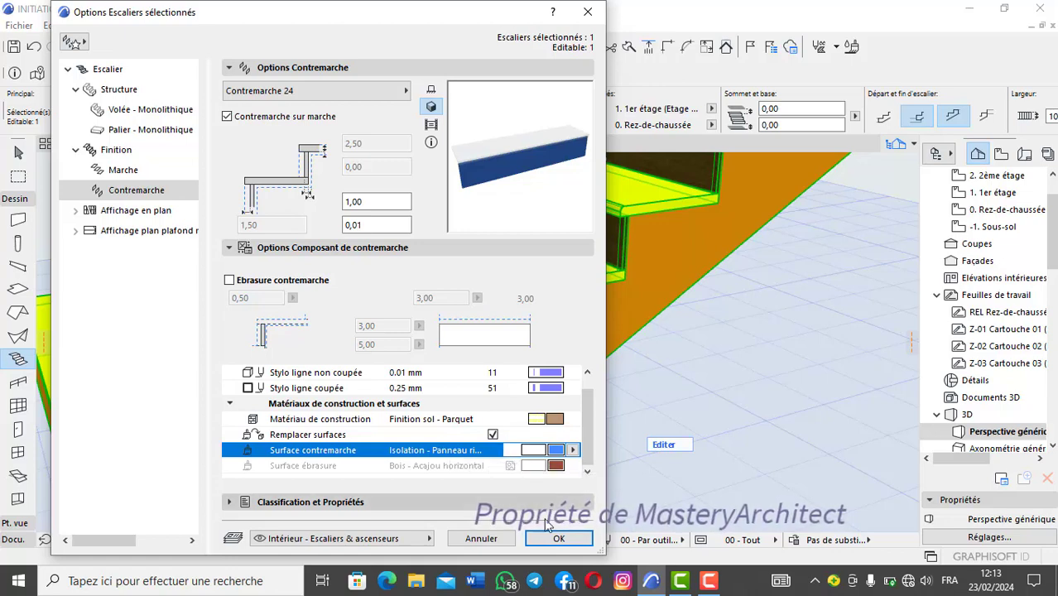
pyautogui.click(559, 539)
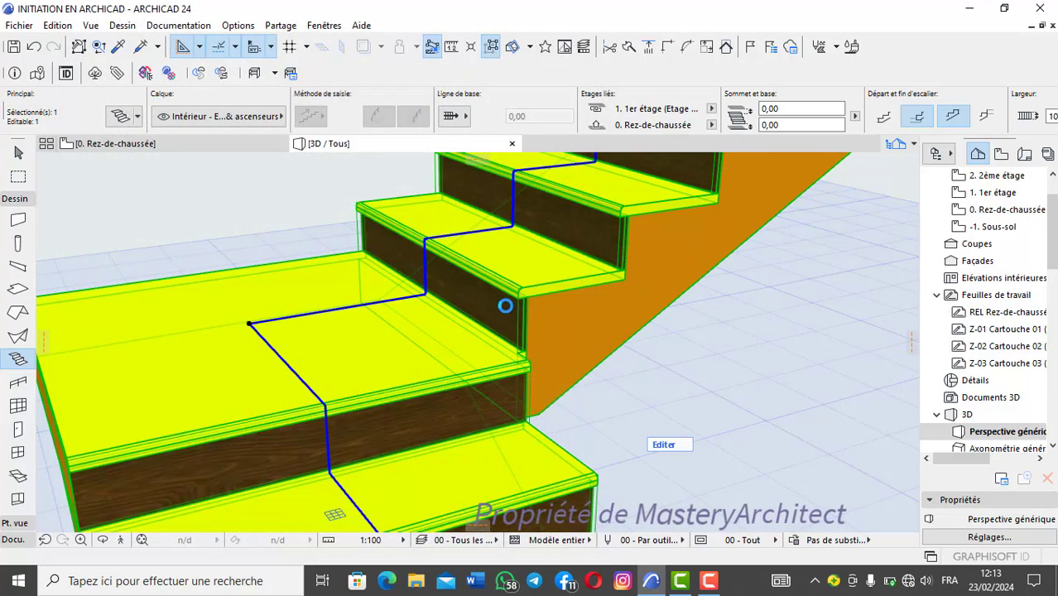
pyautogui.scroll(3, 510, 305)
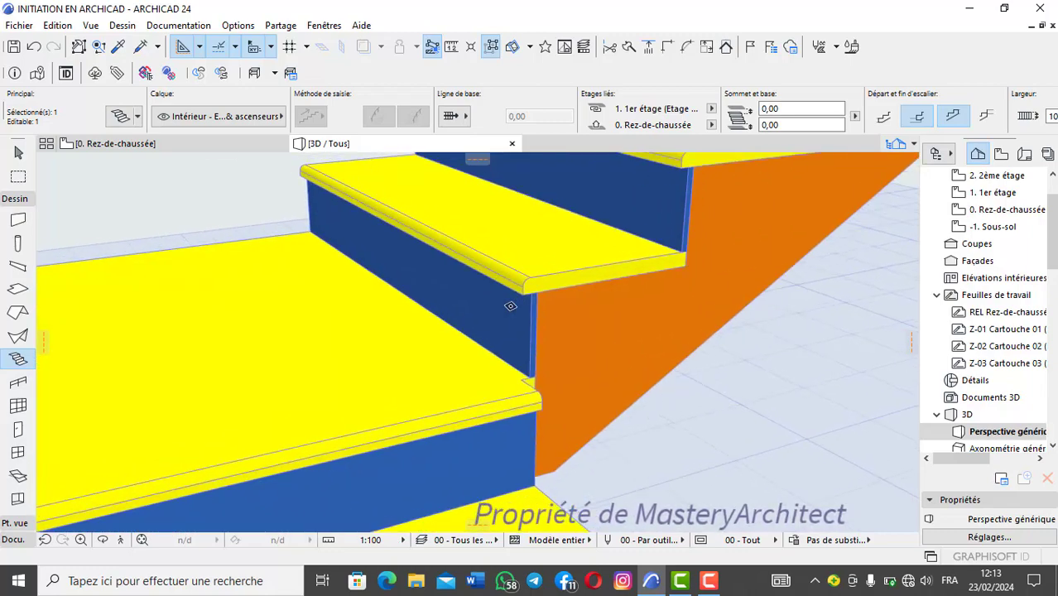
pyautogui.scroll(-4, 510, 305)
pyautogui.press('Escape')
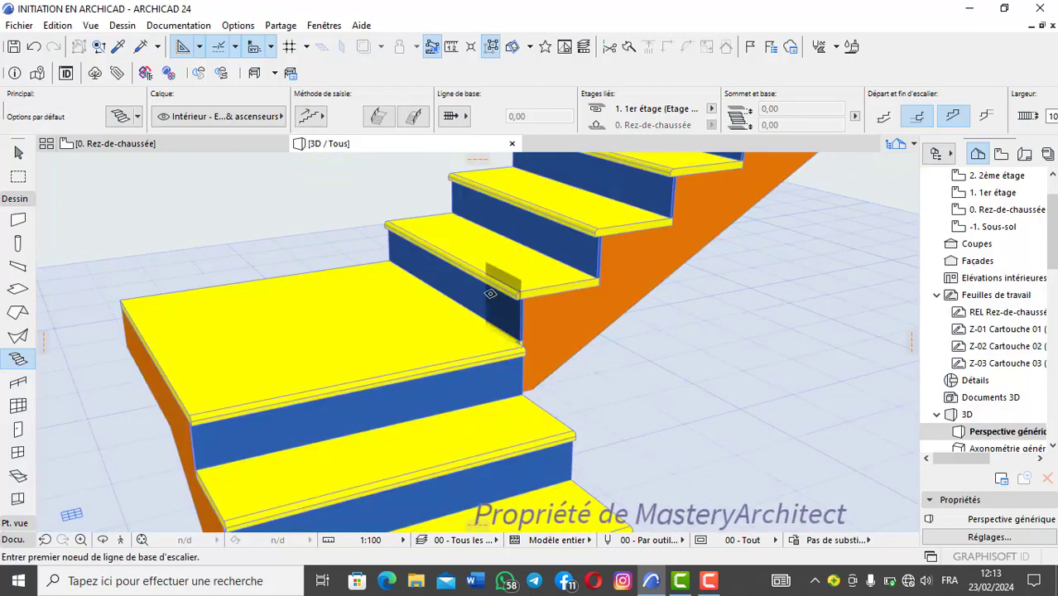
# Step: Examine the recoloured stair in 3D, overall from above and close up at a tread's nosing
pyautogui.scroll(-3, 501, 307)
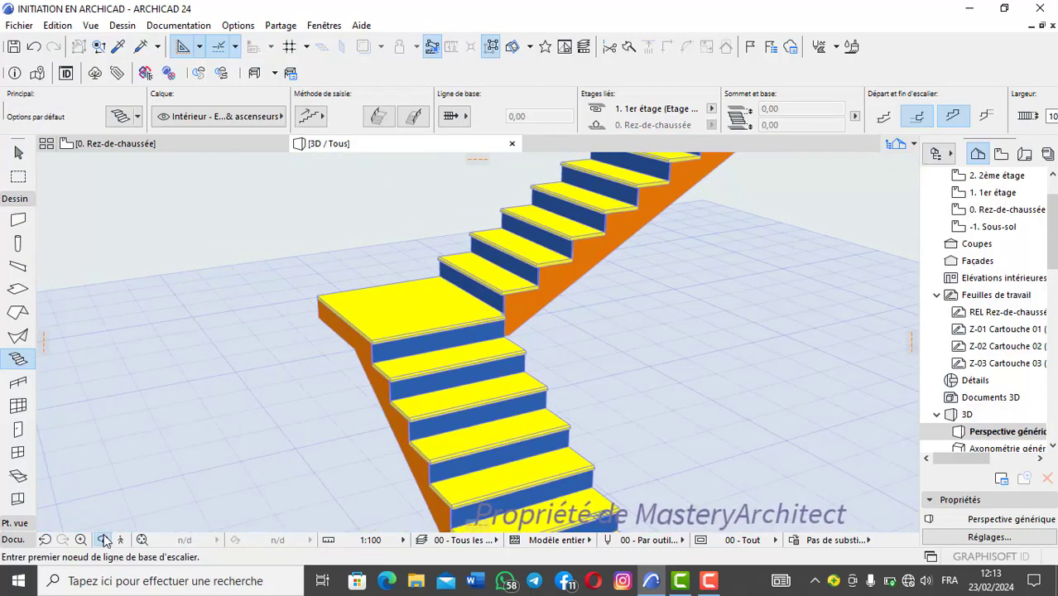
pyautogui.click(102, 540)
pyautogui.moveTo(307, 360); pyautogui.dragTo(470, 338)
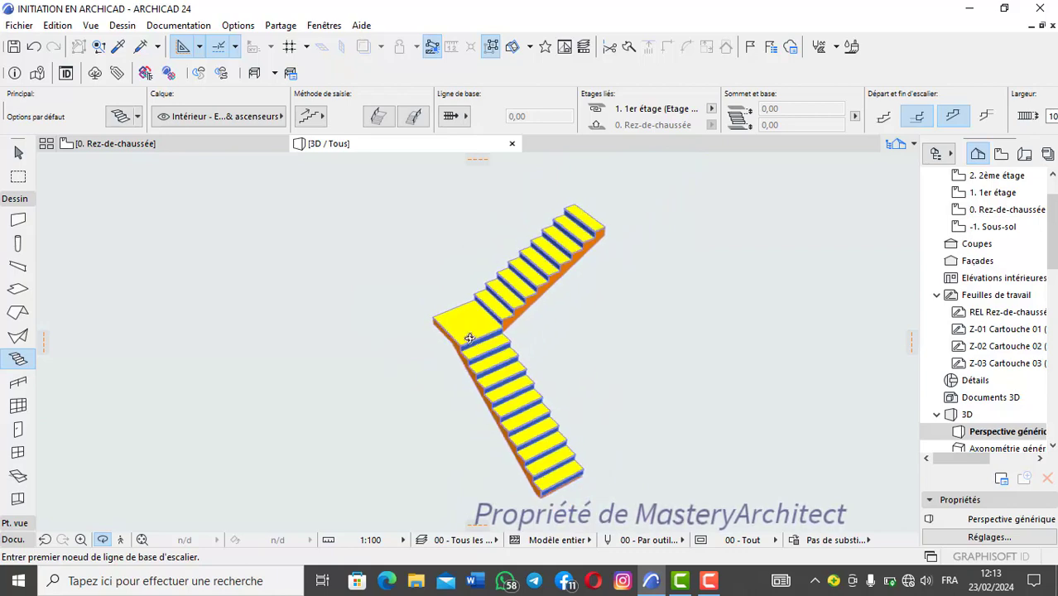
pyautogui.scroll(10, 469, 337)
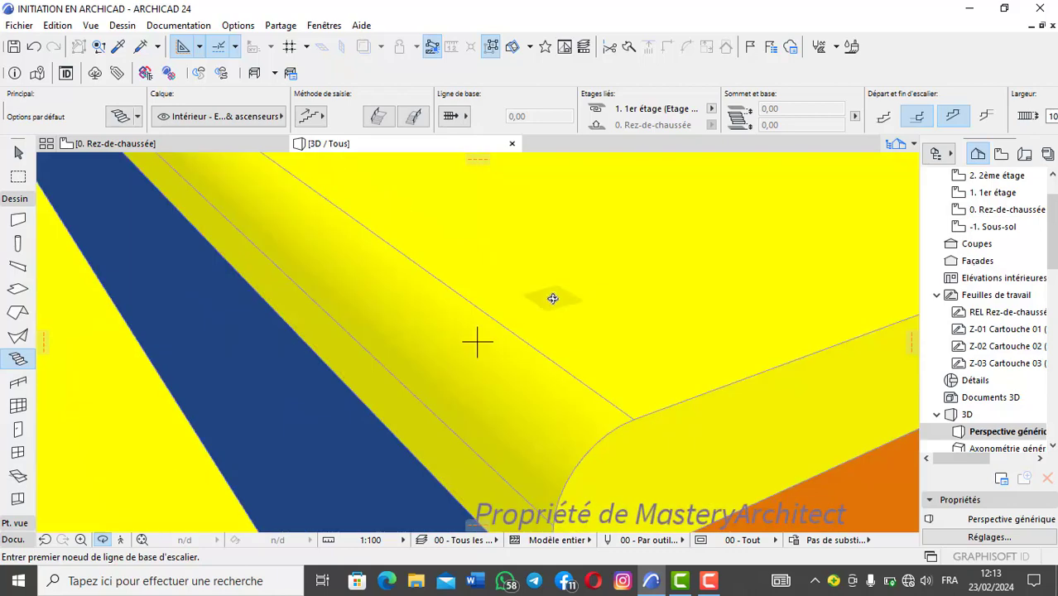
pyautogui.scroll(-5, 553, 299)
pyautogui.moveTo(545, 349); pyautogui.dragTo(489, 316)
pyautogui.scroll(2, 494, 315)
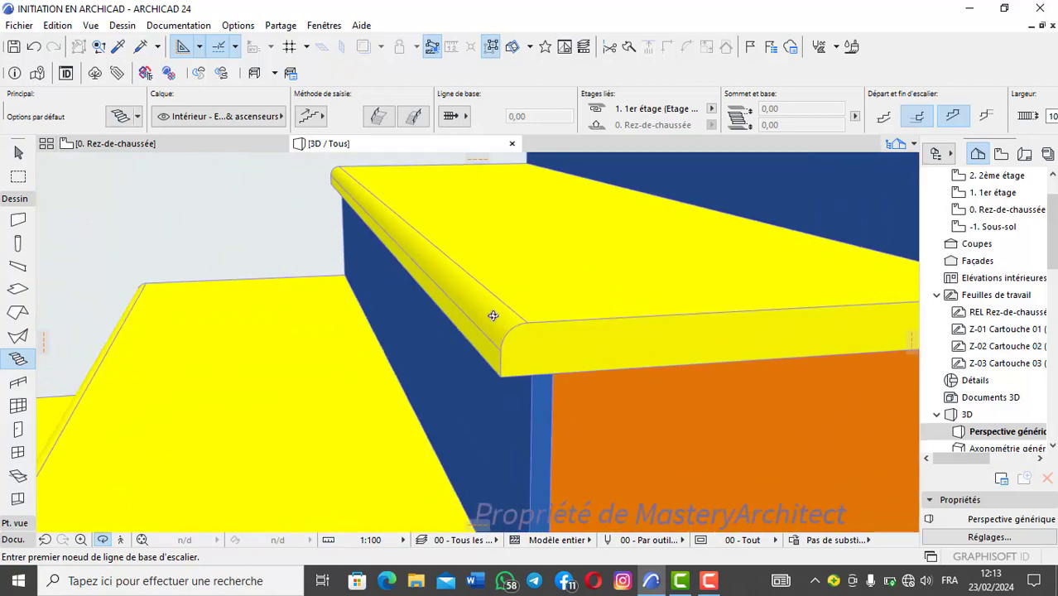
pyautogui.scroll(1, 492, 315)
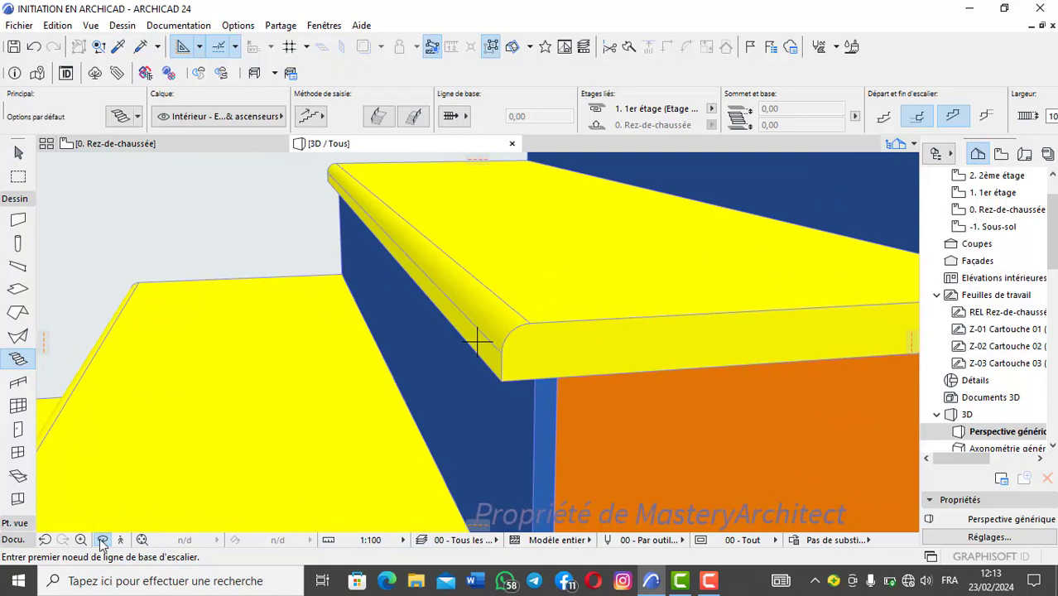
# Step: Set the stair's tread nosing (Nez) to the fully rounded shape, keeping the model visible beside the settings
pyautogui.keyDown('shift'); pyautogui.click(598, 332); pyautogui.keyUp('shift')
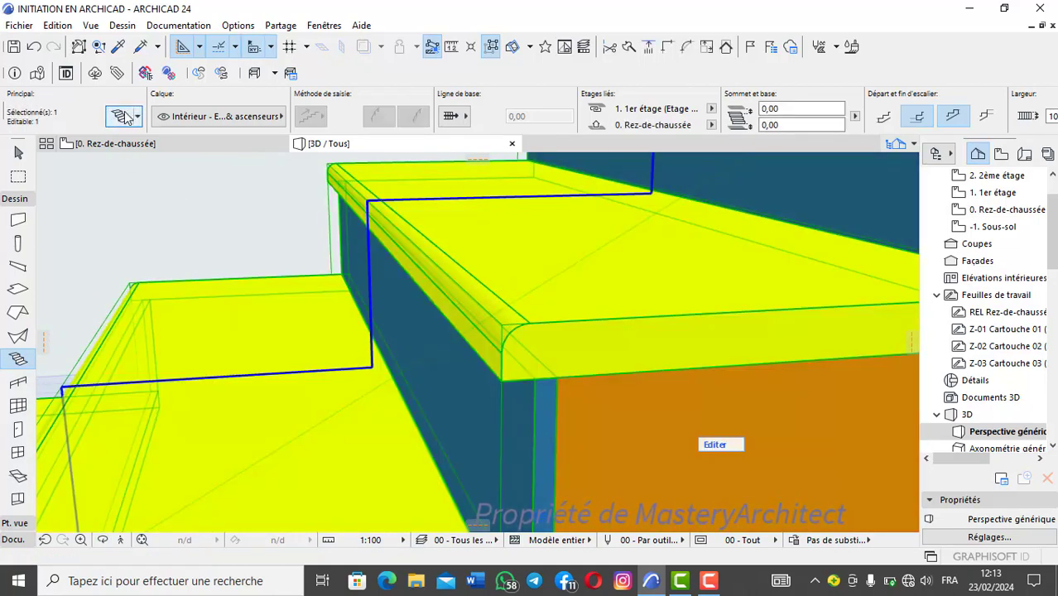
pyautogui.click(124, 116)
pyautogui.click(124, 170)
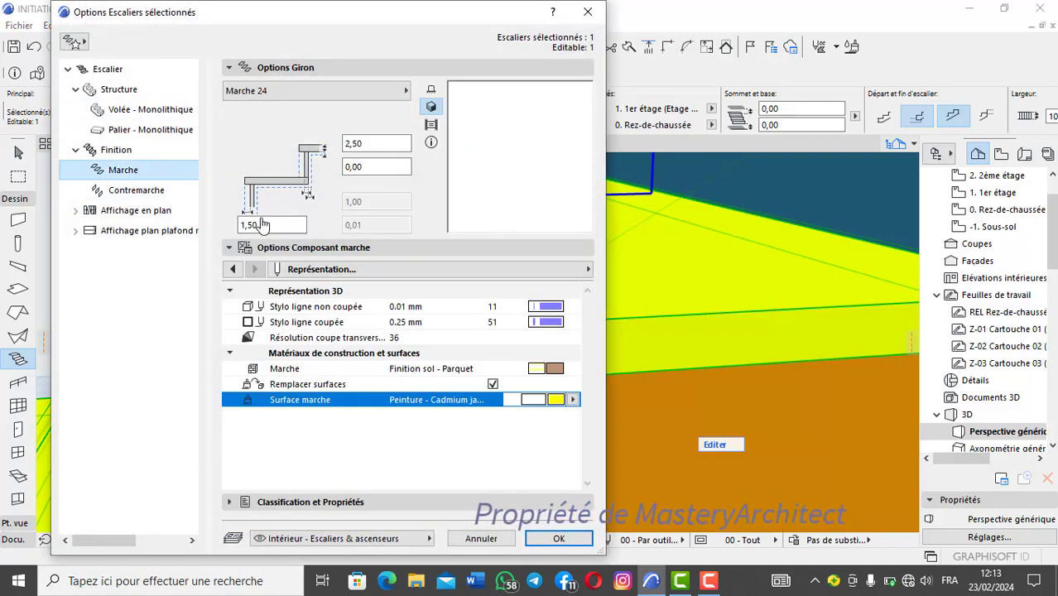
pyautogui.click(234, 269)
pyautogui.click(234, 269)
pyautogui.click(234, 269)
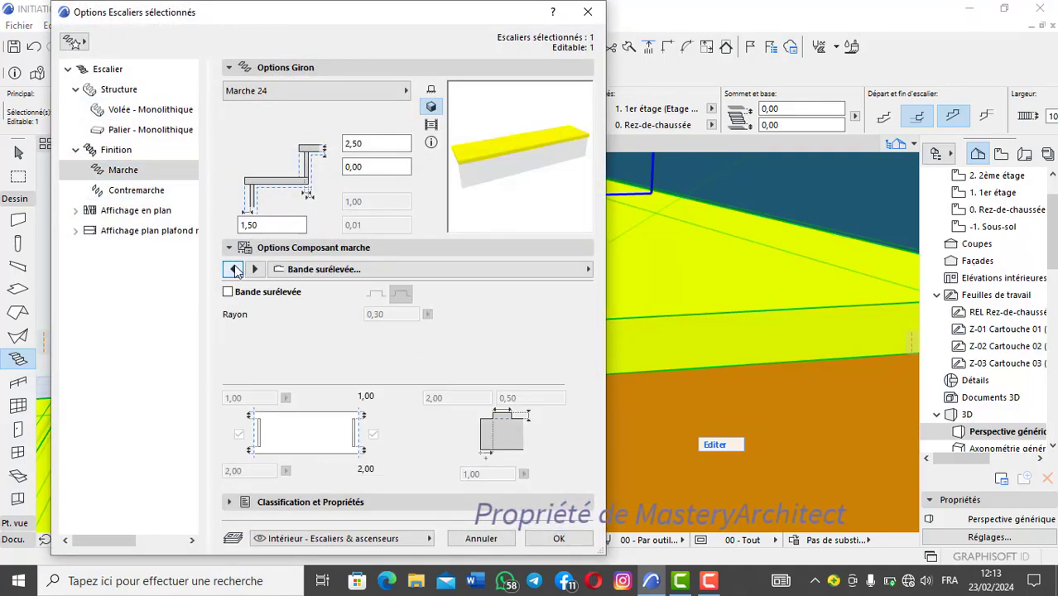
pyautogui.click(233, 269)
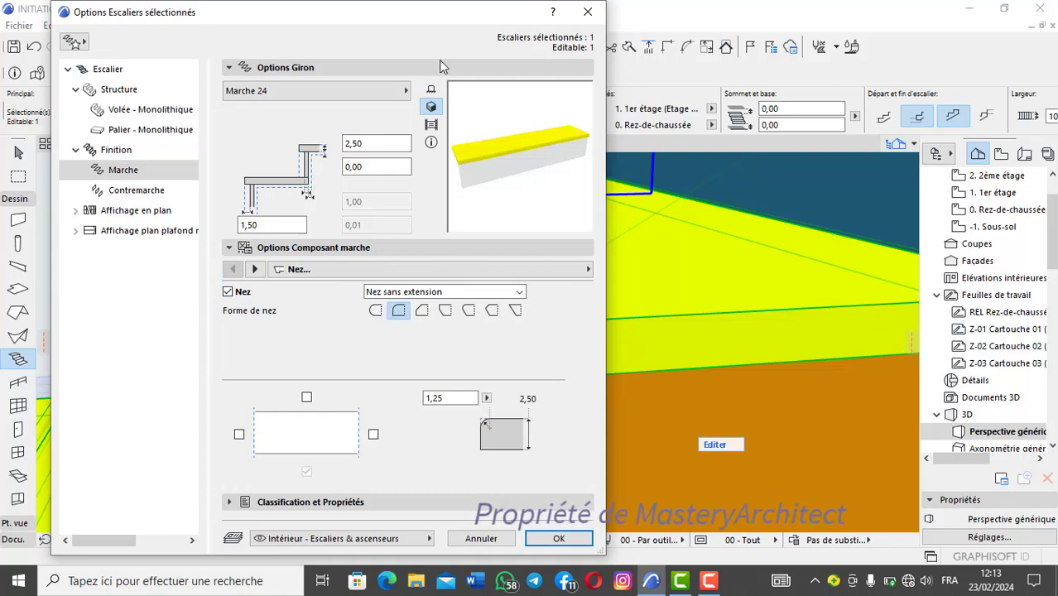
pyautogui.moveTo(439, 27); pyautogui.dragTo(259, 62)
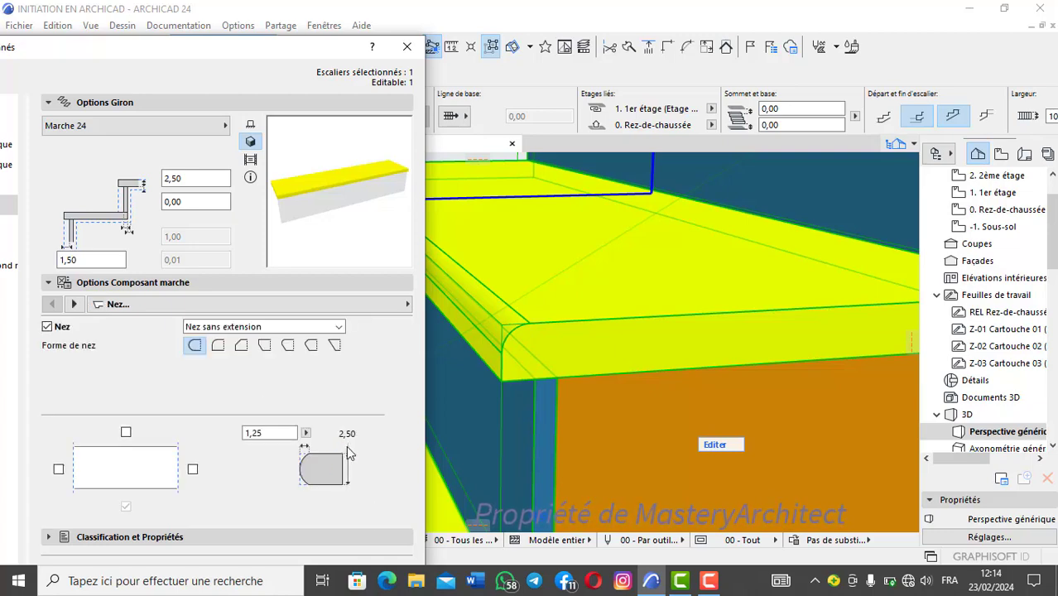
pyautogui.press('Return')
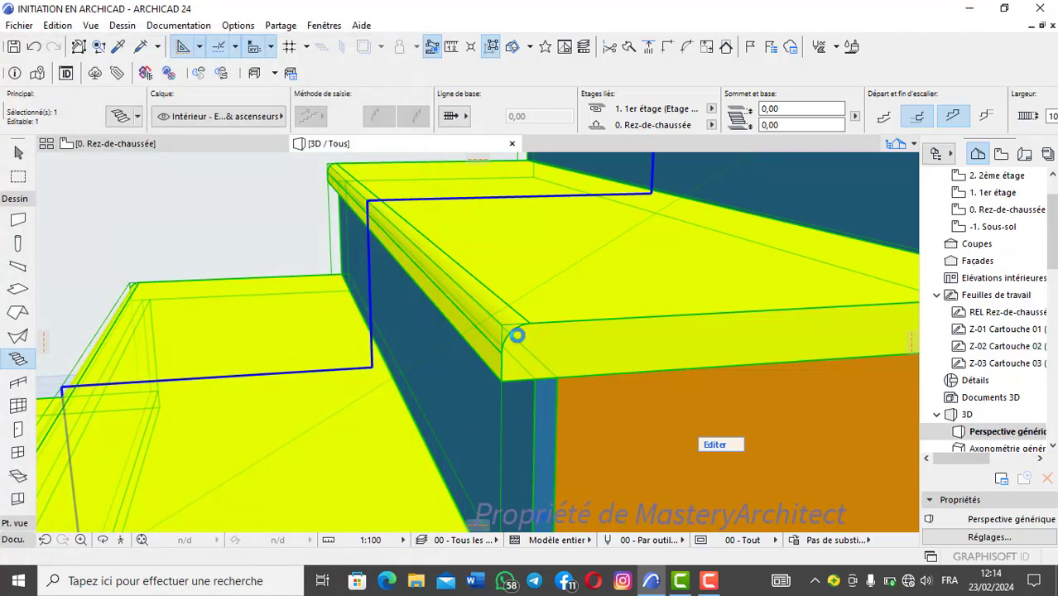
pyautogui.press('Escape')
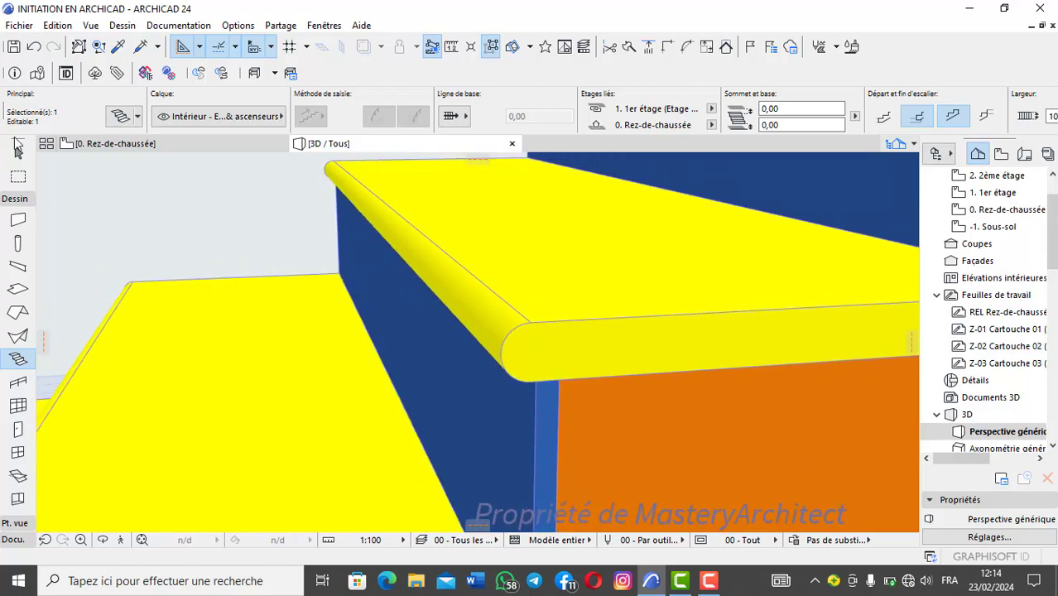
# Step: Change the stair's tread nosing to the shape with only the upper edge rounded
pyautogui.click(517, 335)
pyautogui.click(117, 115)
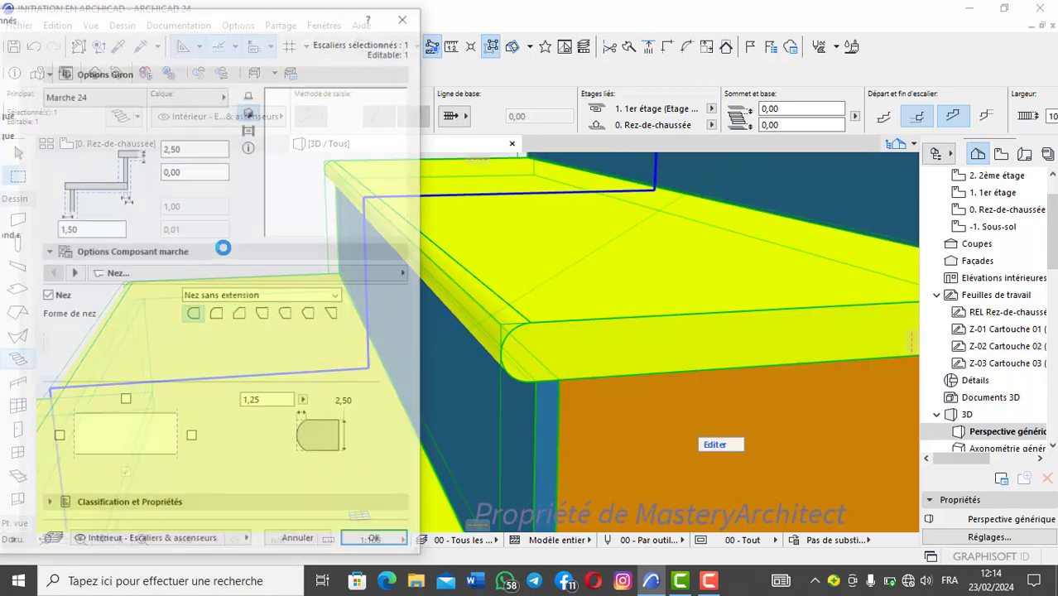
pyautogui.click(218, 314)
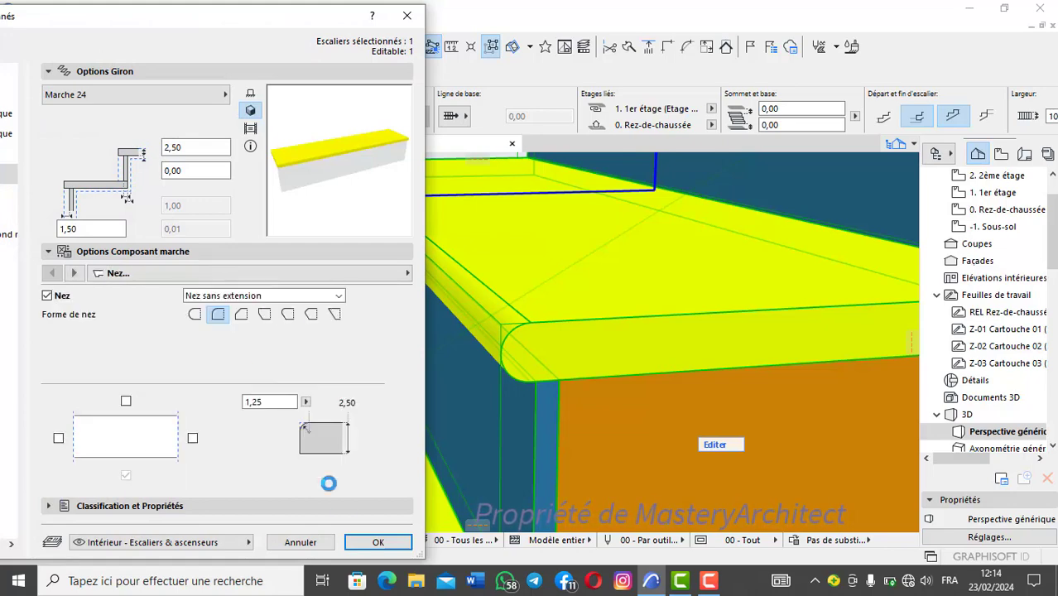
pyautogui.click(377, 542)
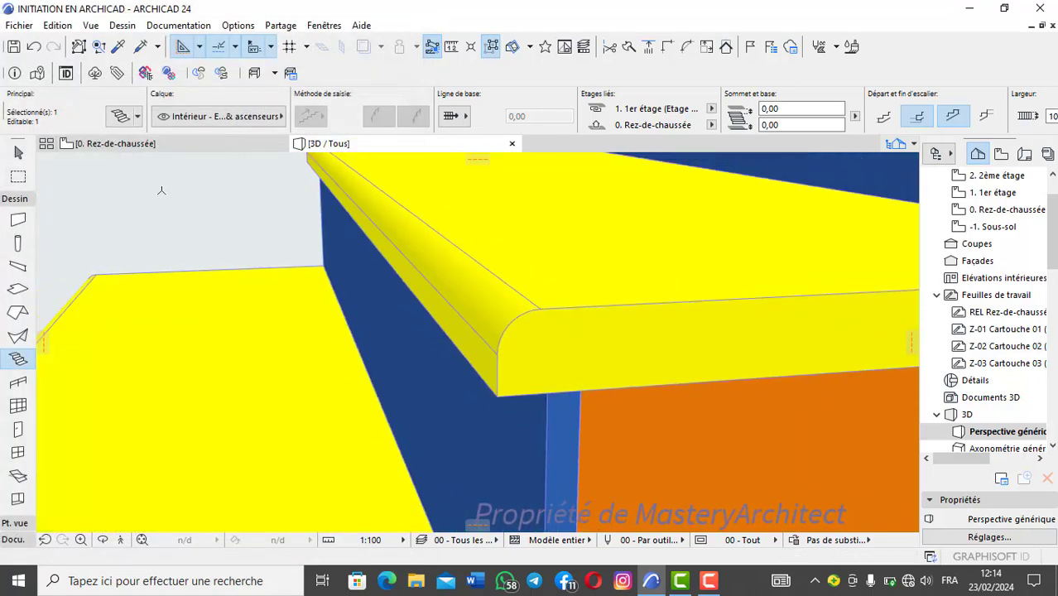
# Step: Try the slanted nosing shape on the stair's treads and inspect the tread edge in 3D
pyautogui.click(116, 116)
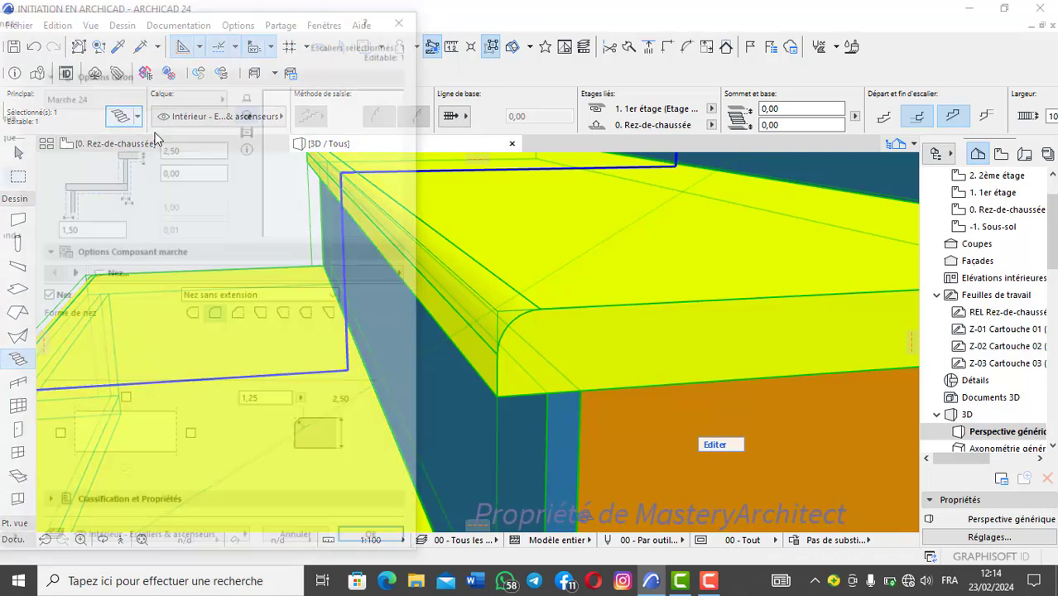
pyautogui.click(334, 314)
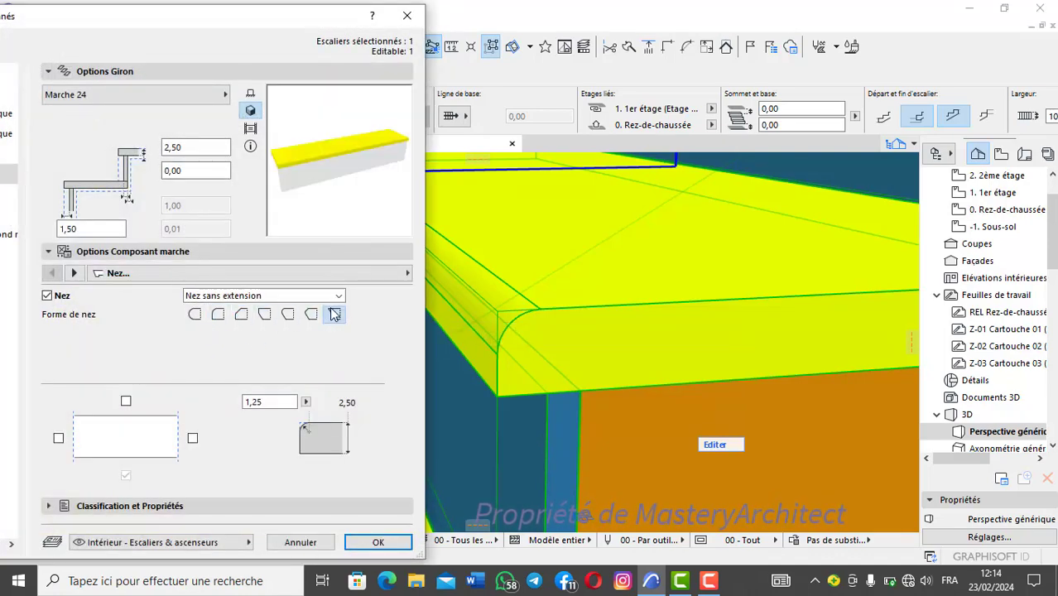
pyautogui.click(379, 542)
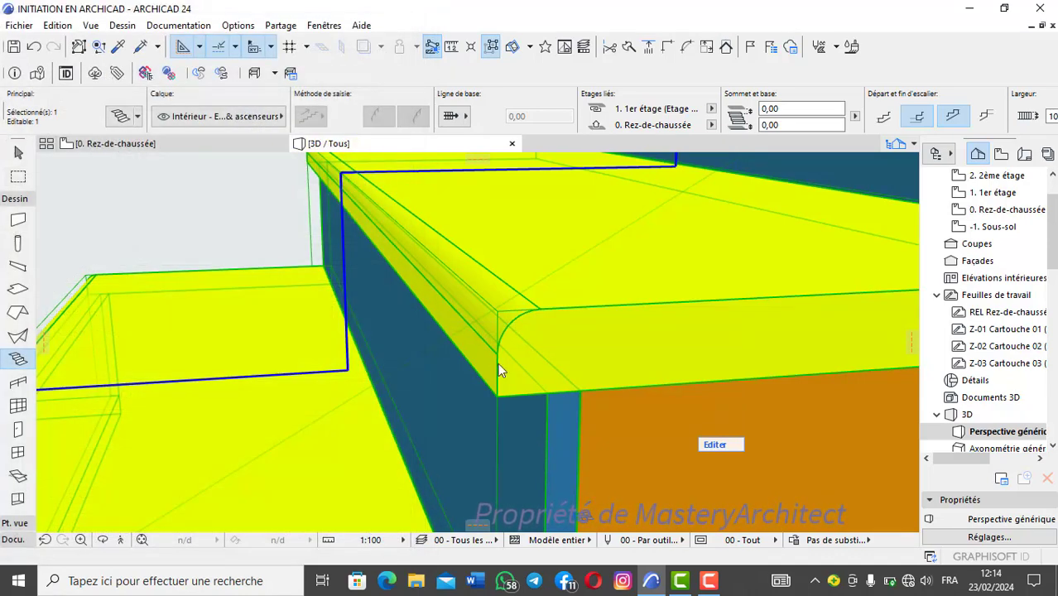
pyautogui.scroll(2, 491, 352)
pyautogui.scroll(-2, 495, 348)
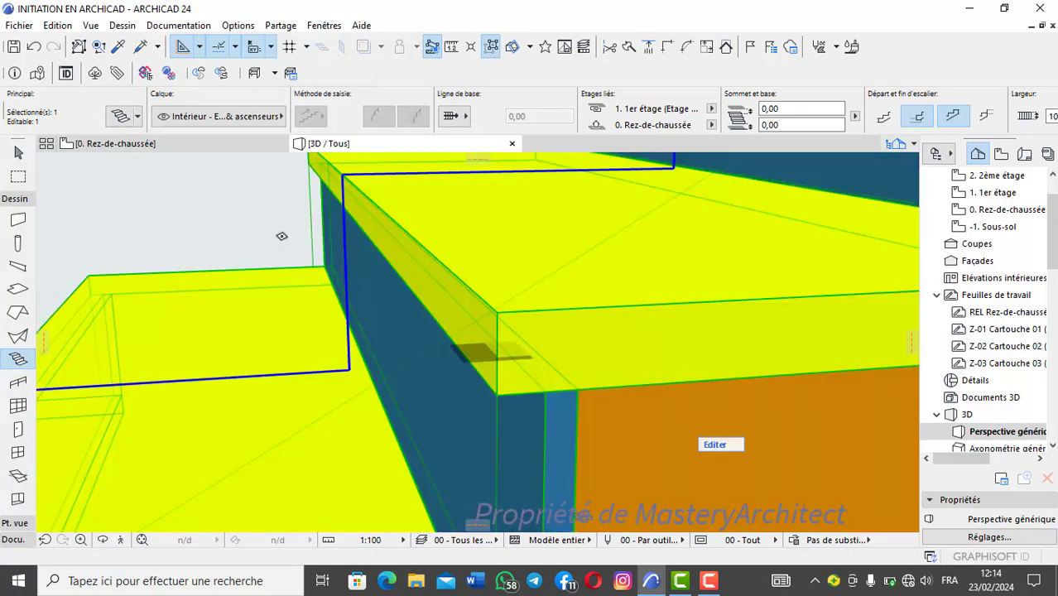
pyautogui.press('Escape')
pyautogui.scroll(-3, 499, 331)
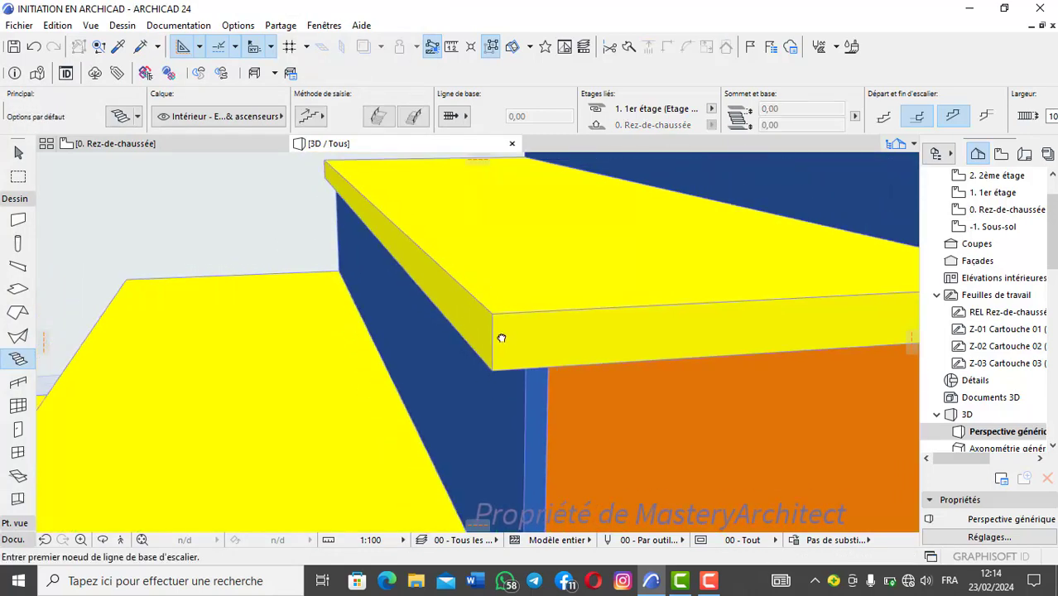
pyautogui.keyDown('shift'); pyautogui.moveTo(501, 338); pyautogui.dragTo(477, 325, button='middle'); pyautogui.keyUp('shift')
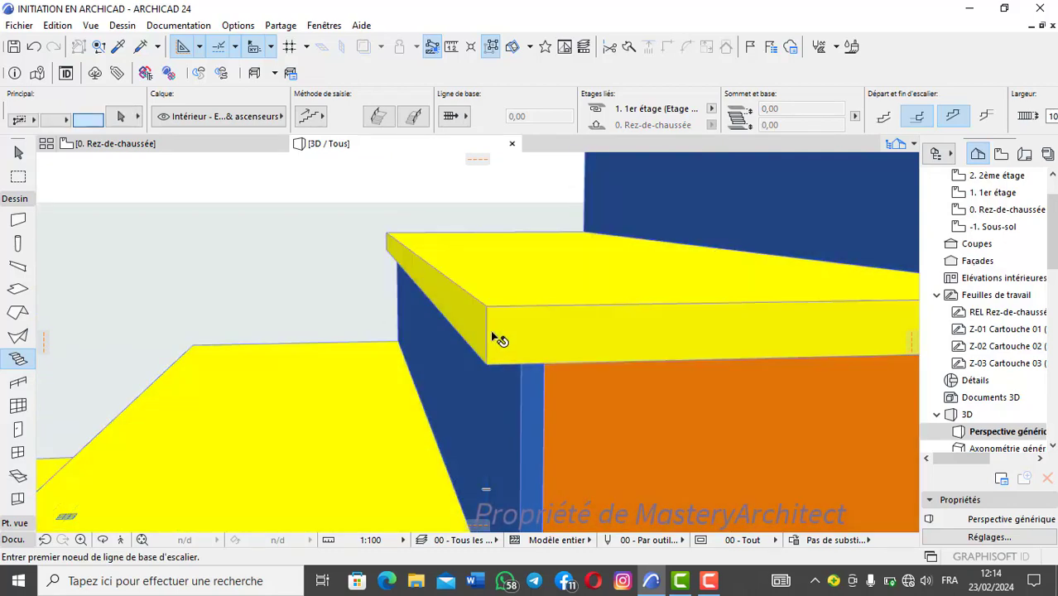
# Step: Return the stair's tread nosing to the fully rounded shape
pyautogui.keyDown('shift'); pyautogui.click(496, 338); pyautogui.keyUp('shift')
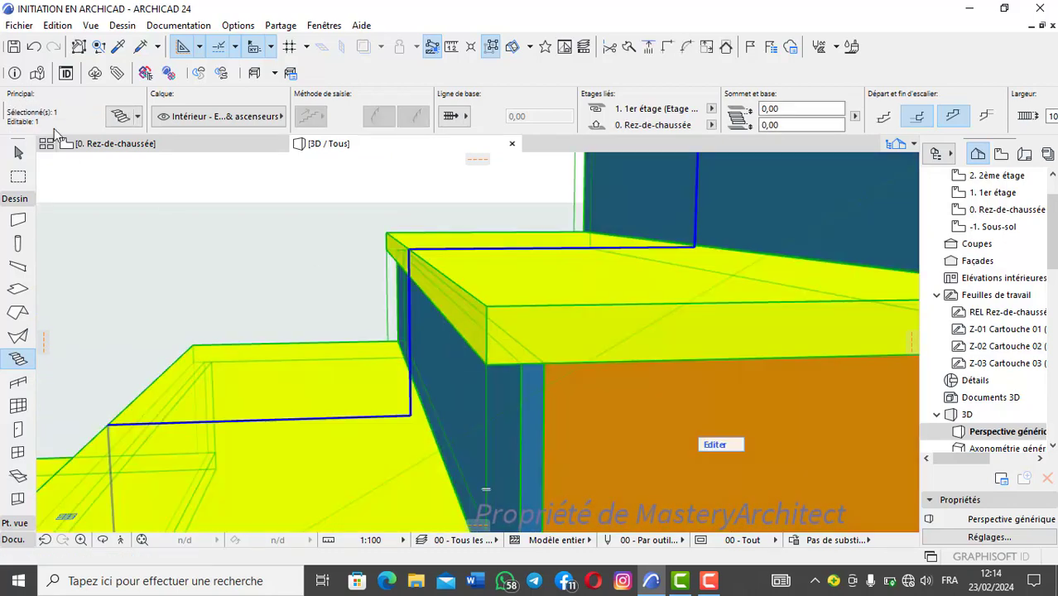
pyautogui.click(120, 117)
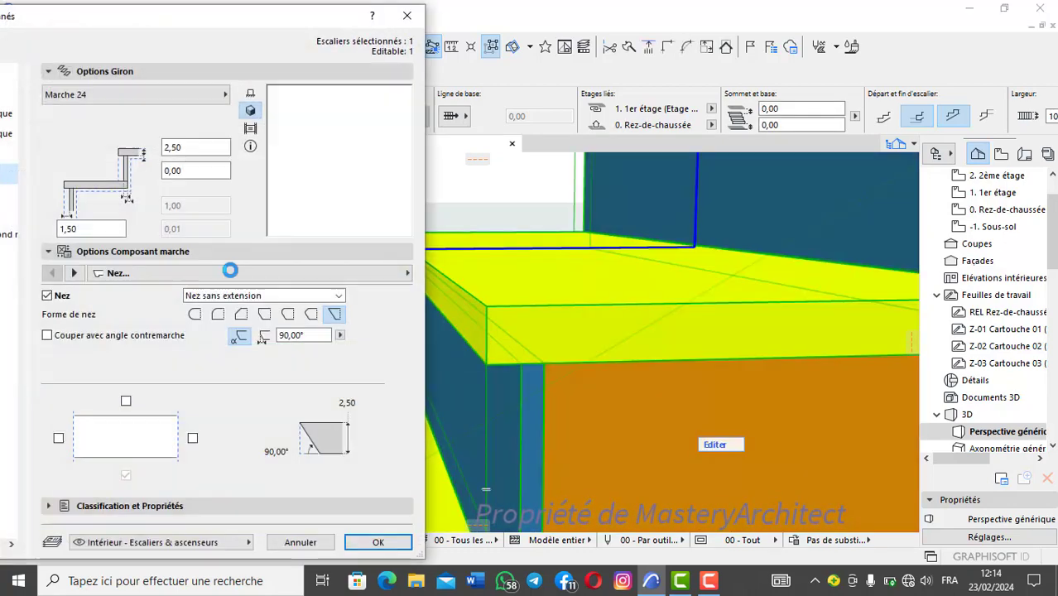
pyautogui.click(195, 314)
pyautogui.click(377, 543)
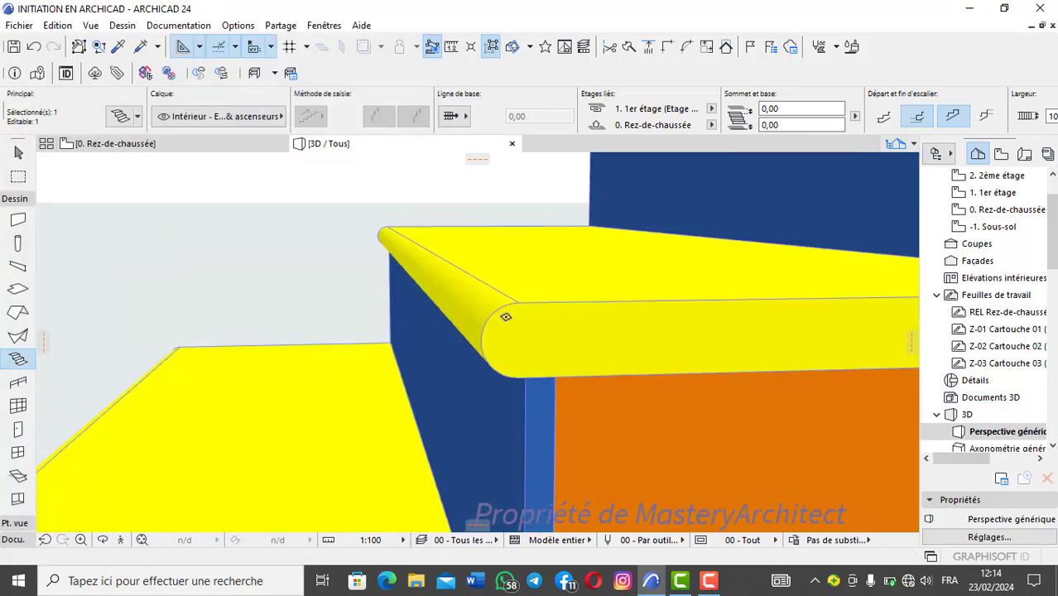
# Step: Examine the structure settings of the stair's monolithic landing, including its thickness options
pyautogui.scroll(-10, 504, 317)
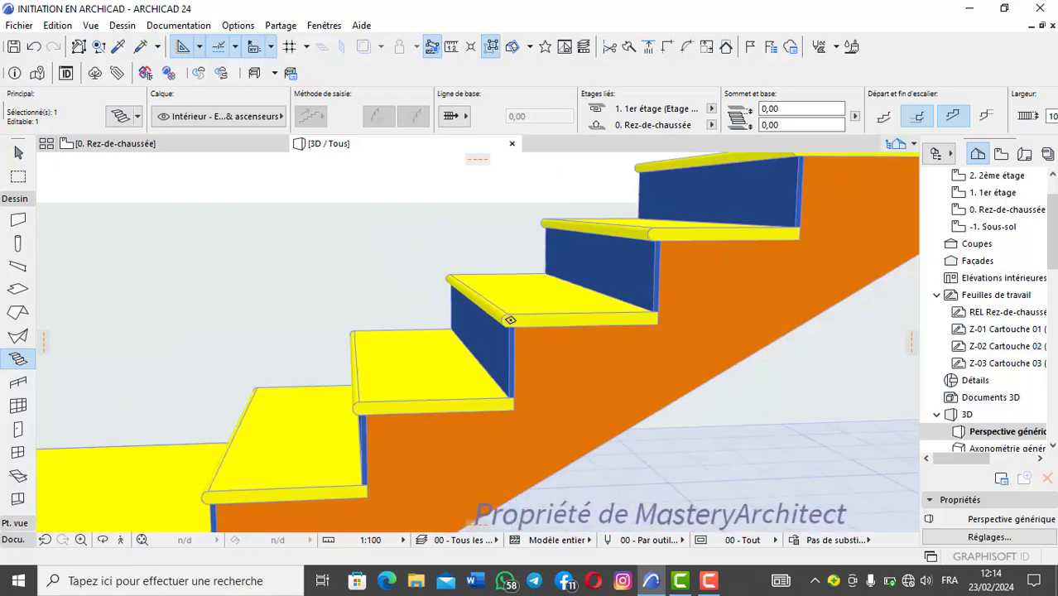
pyautogui.scroll(-3, 518, 318)
pyautogui.scroll(2, 482, 308)
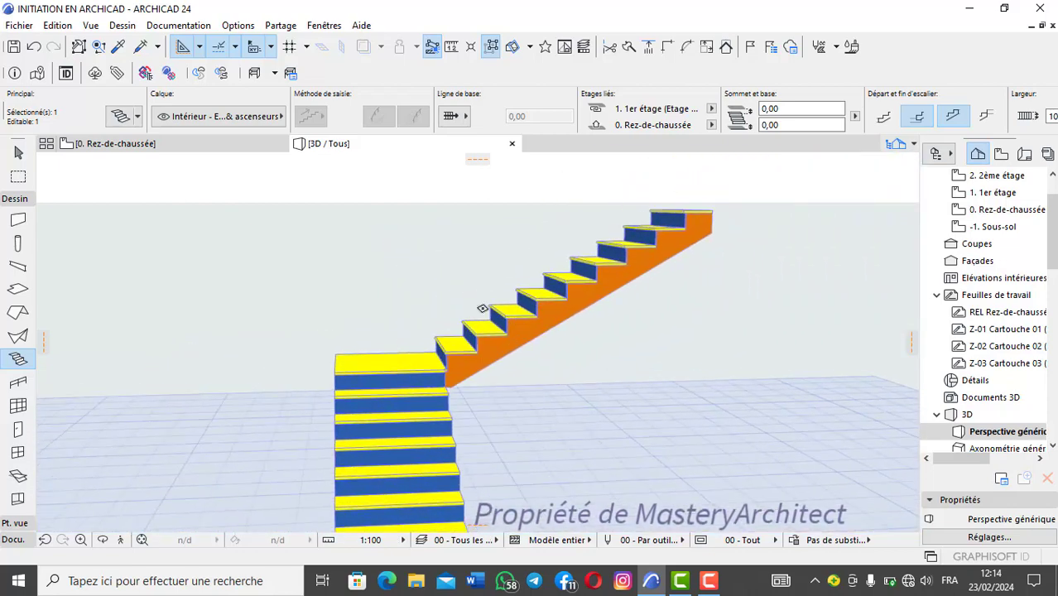
pyautogui.click(120, 117)
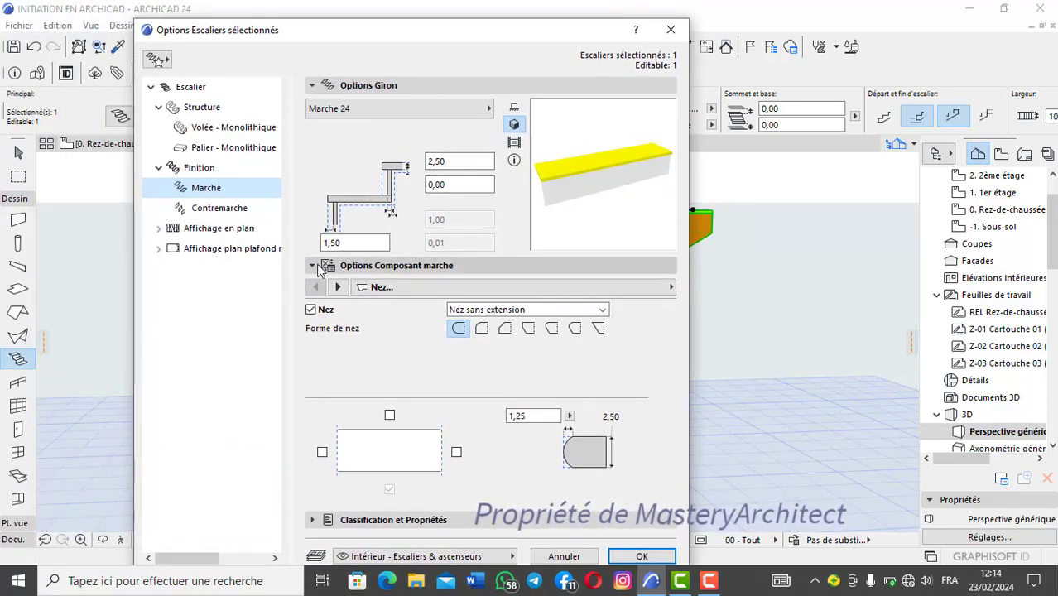
pyautogui.click(217, 148)
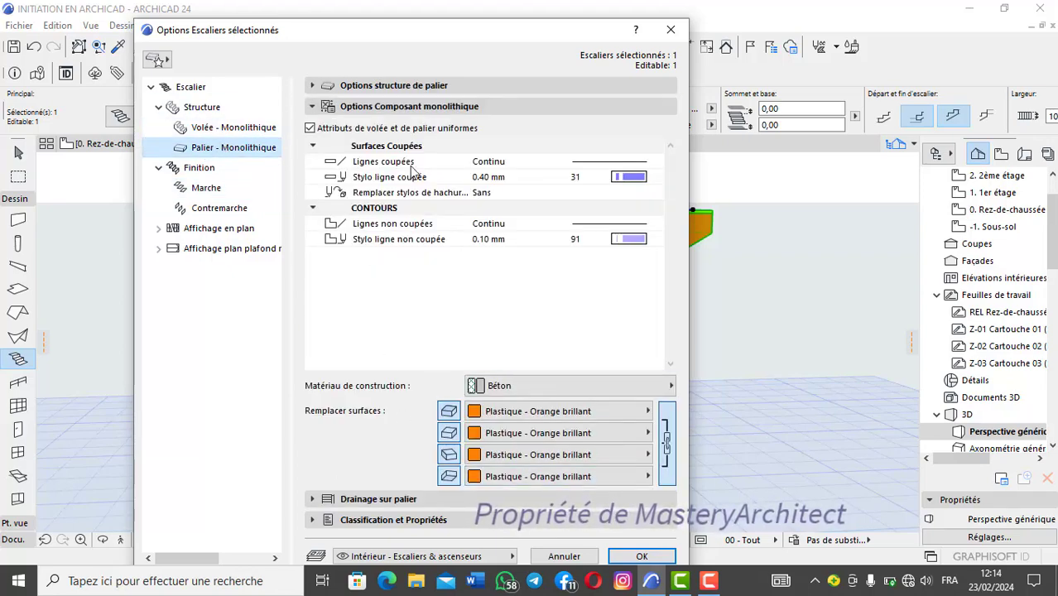
pyautogui.click(428, 84)
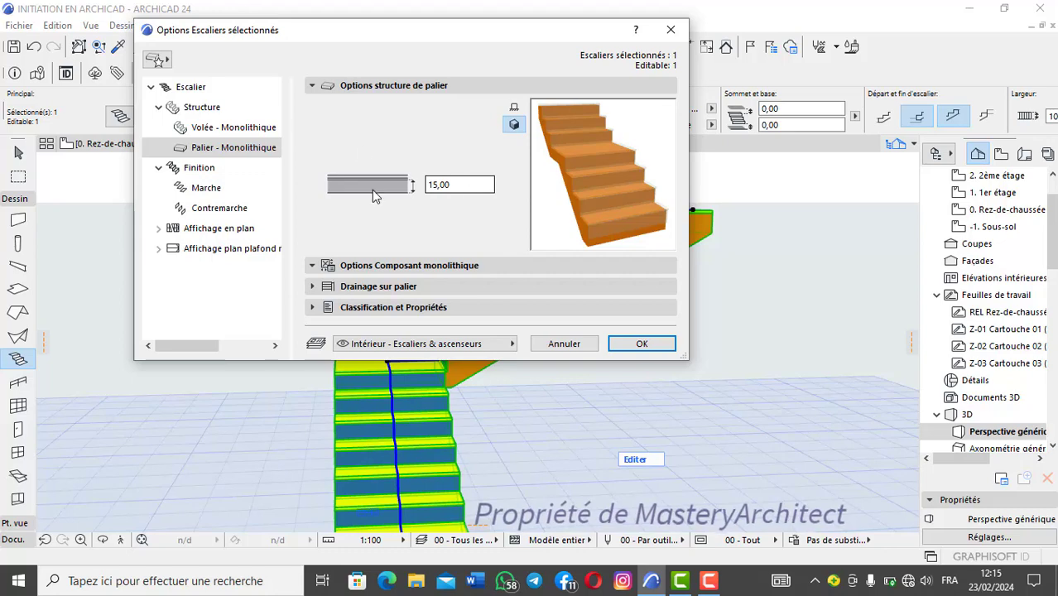
# Step: Review the stair's finish, tread, riser, plan display, and flight and landing structure settings
pyautogui.click(210, 168)
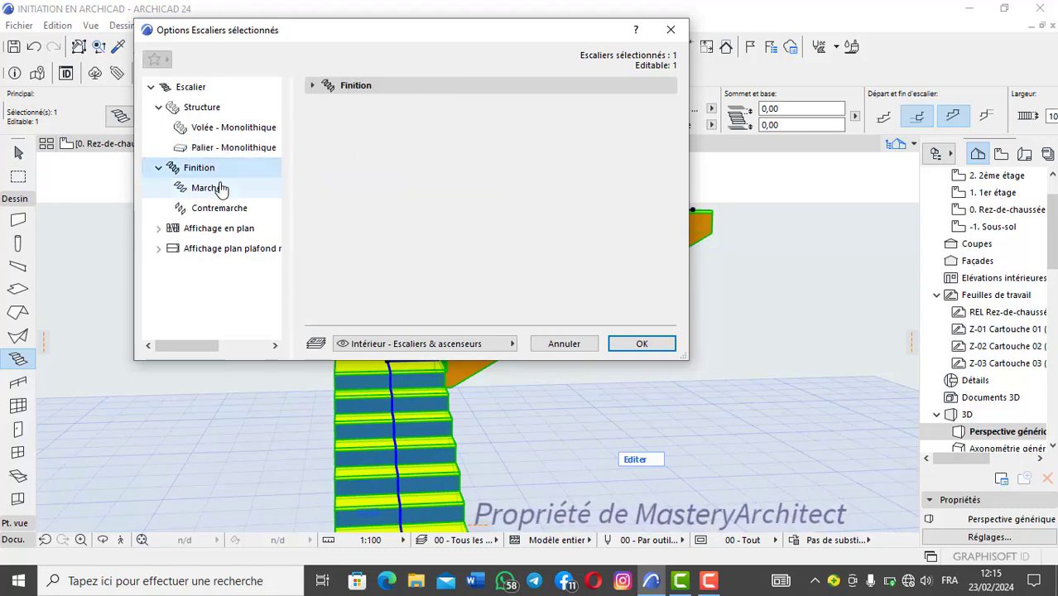
pyautogui.click(217, 188)
pyautogui.click(227, 115)
pyautogui.click(225, 174)
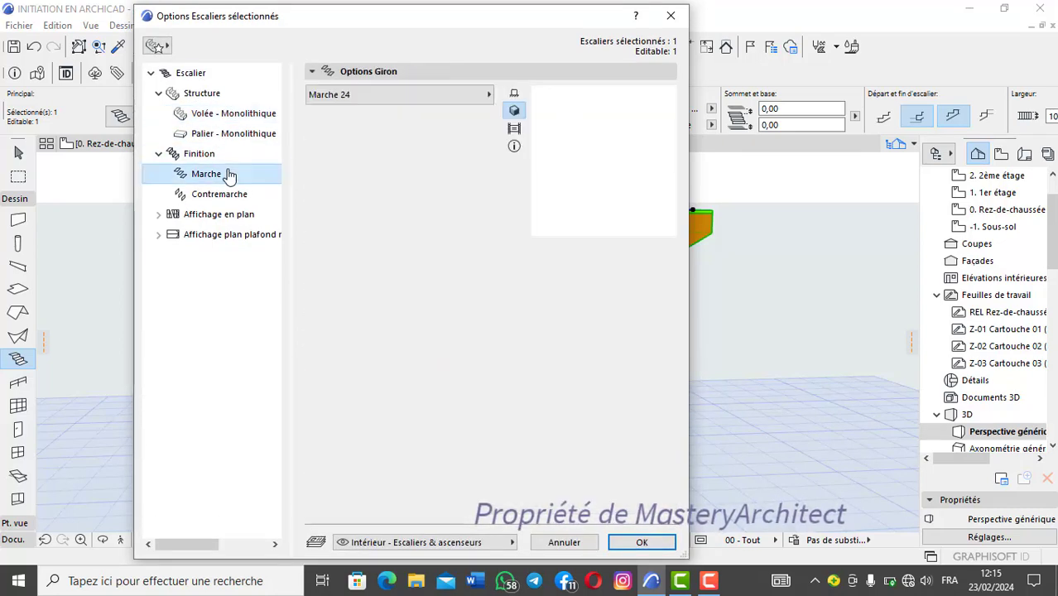
pyautogui.click(228, 193)
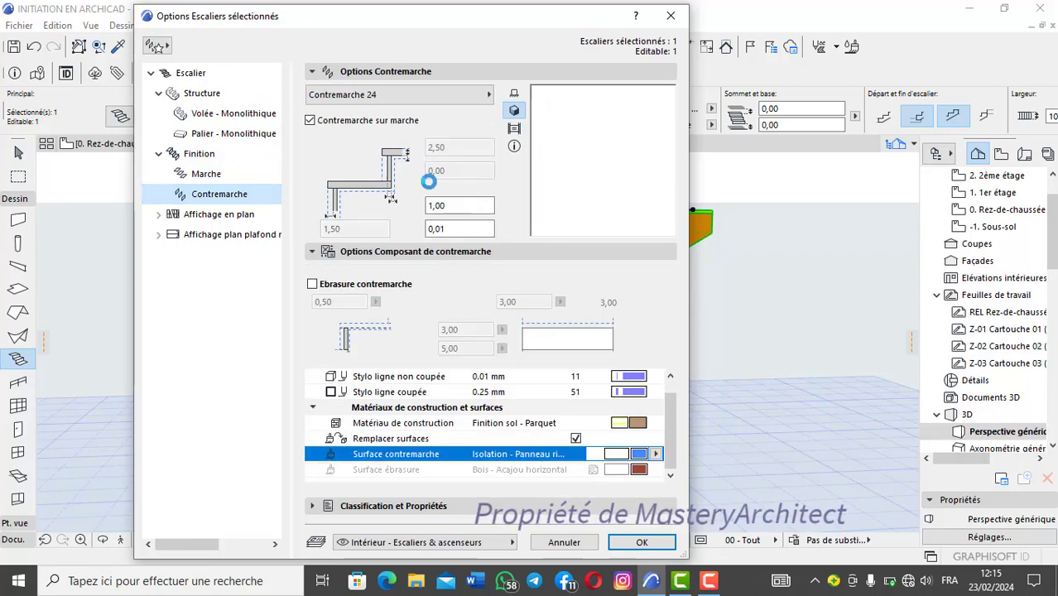
pyautogui.click(216, 215)
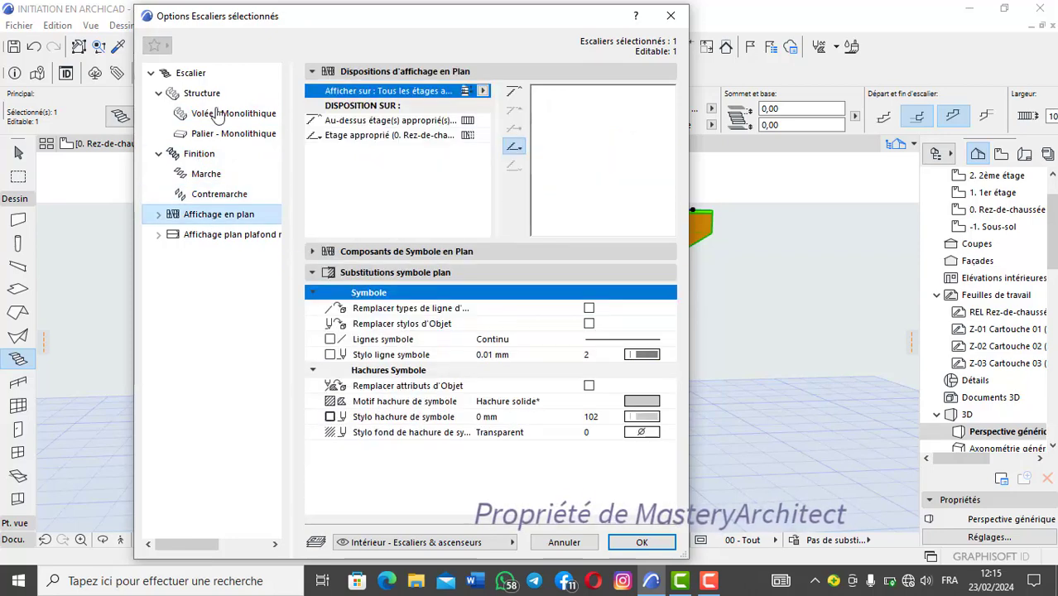
pyautogui.click(203, 73)
pyautogui.click(202, 93)
pyautogui.click(236, 114)
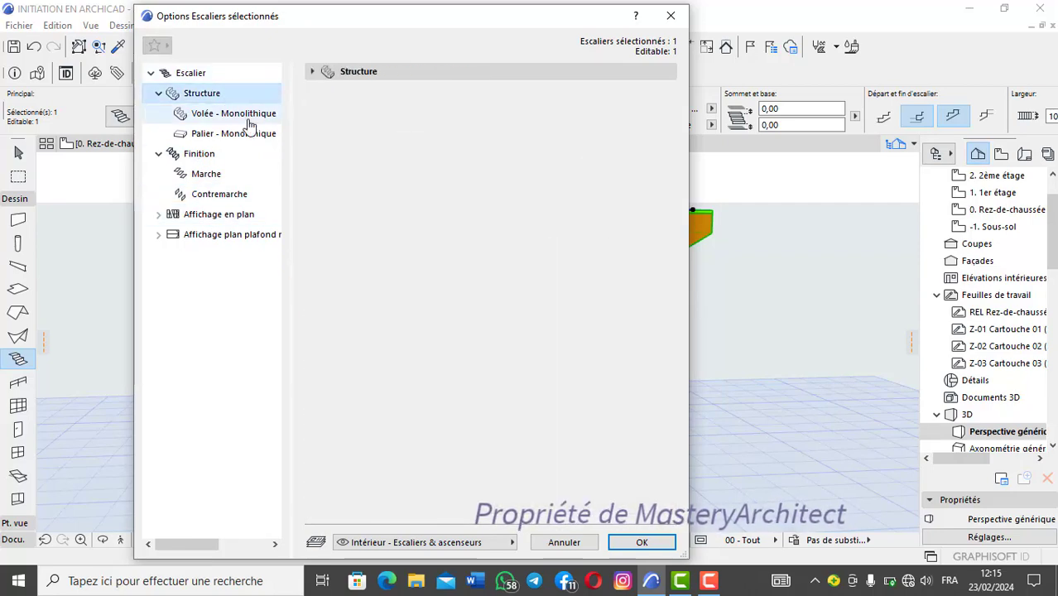
pyautogui.click(249, 135)
pyautogui.click(236, 156)
pyautogui.click(240, 176)
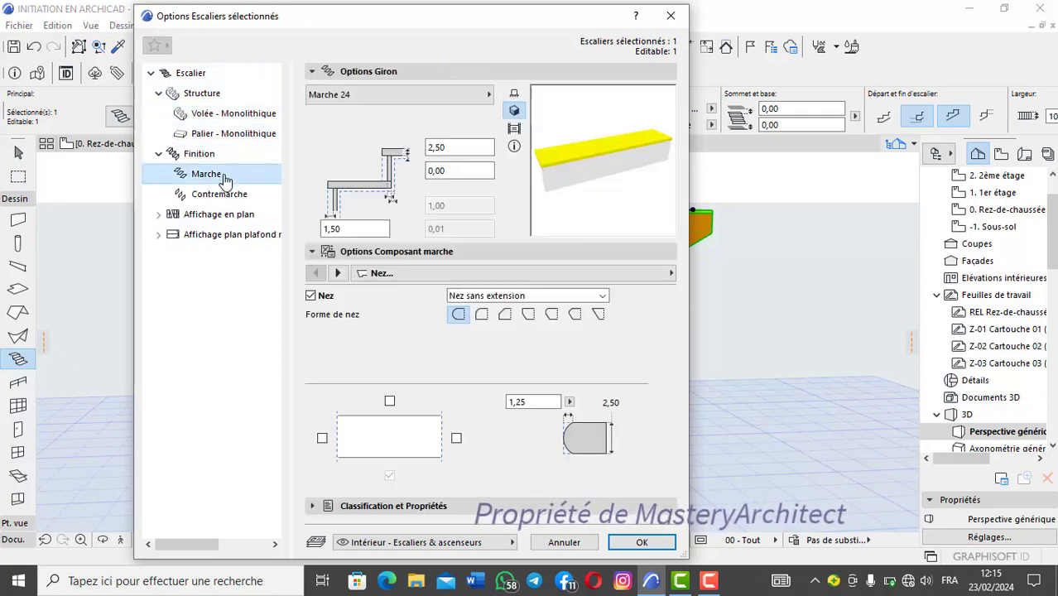
pyautogui.click(234, 195)
pyautogui.click(245, 214)
pyautogui.click(236, 173)
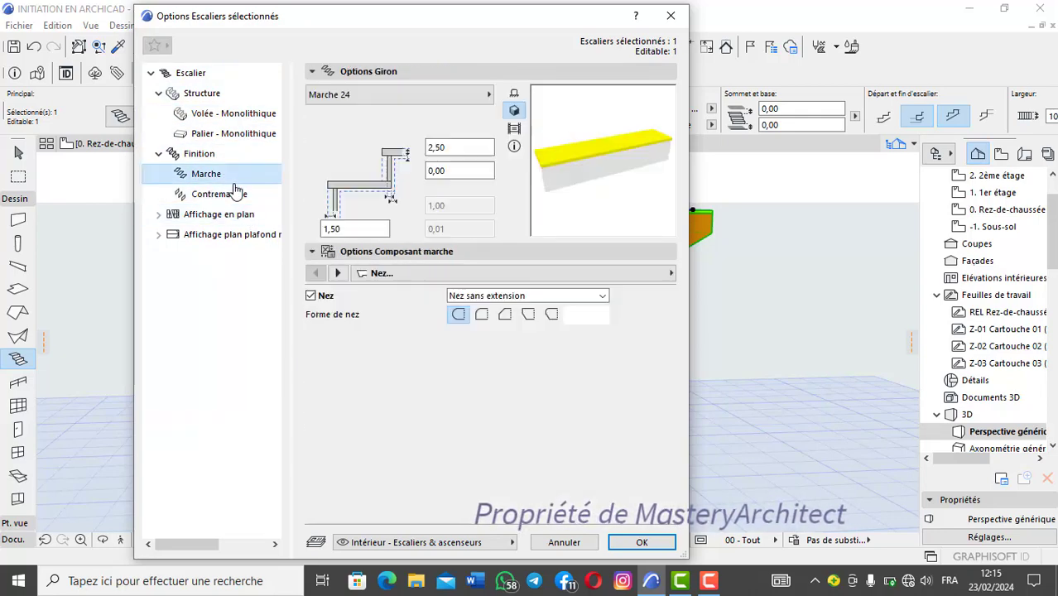
pyautogui.click(228, 158)
pyautogui.click(236, 134)
pyautogui.click(238, 113)
pyautogui.click(229, 94)
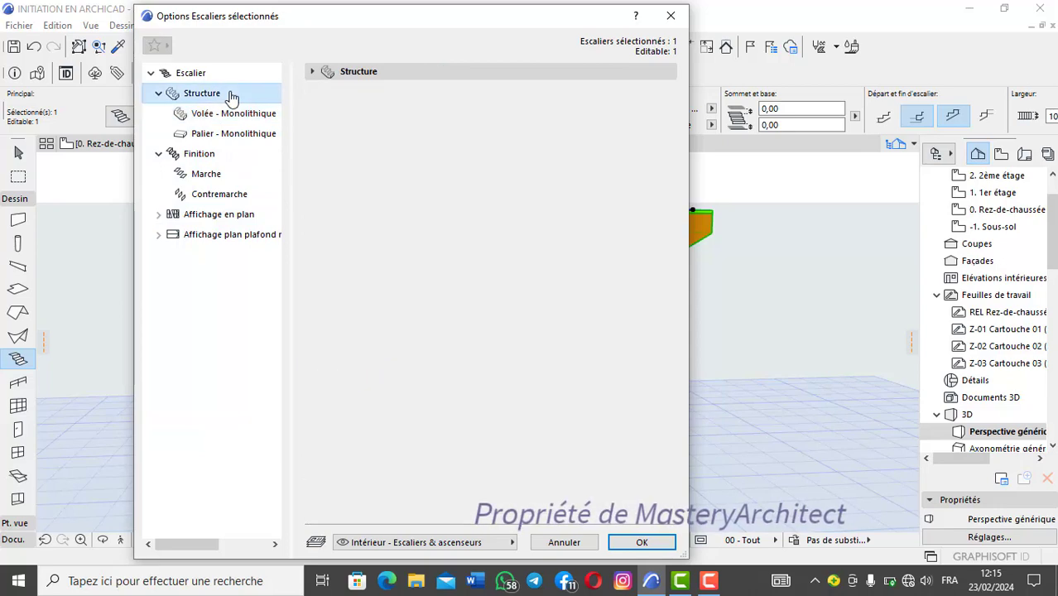
# Step: Change the monolithic flight structure to the variant whose underside is stepped parallel to the treads and apply it
pyautogui.click(240, 116)
pyautogui.click(390, 76)
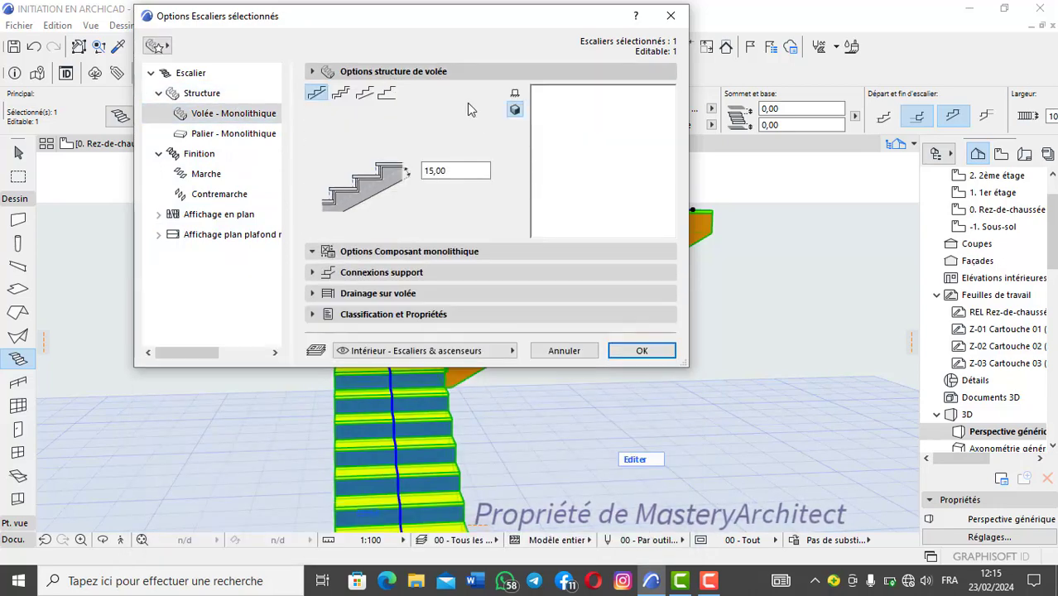
pyautogui.click(342, 91)
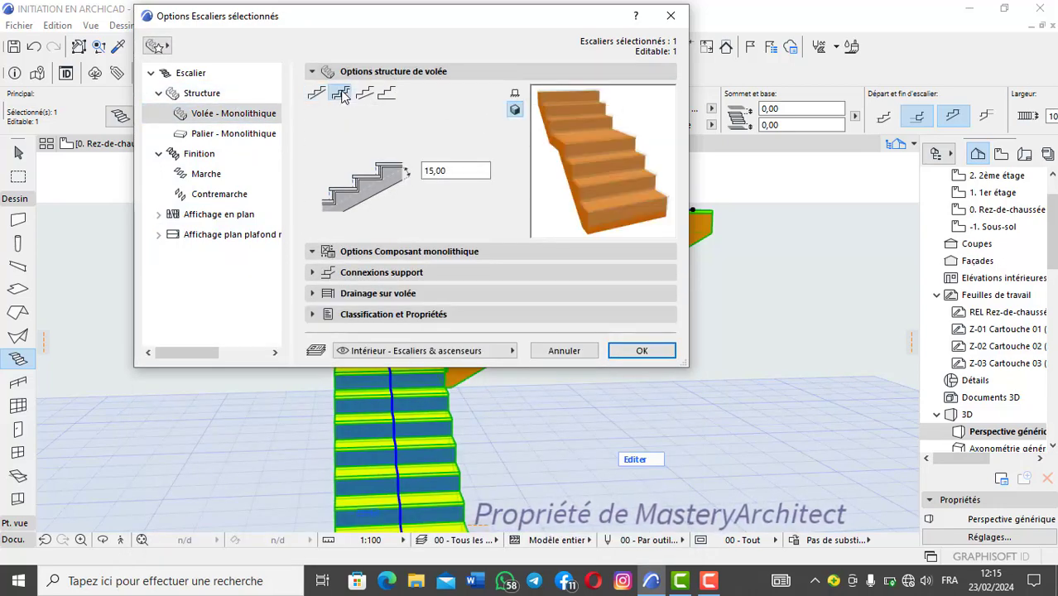
pyautogui.click(342, 93)
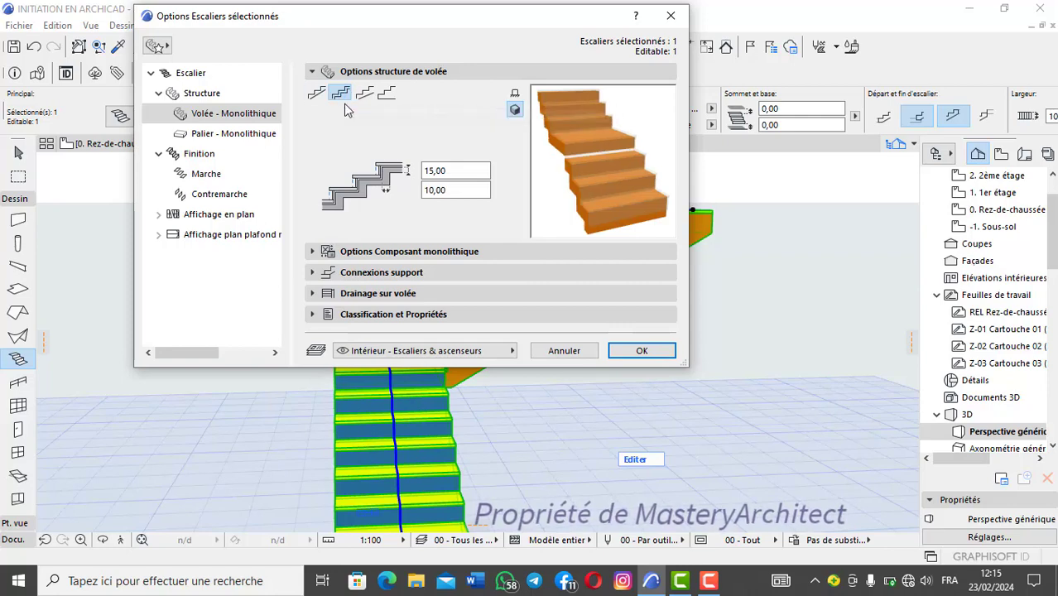
pyautogui.click(636, 350)
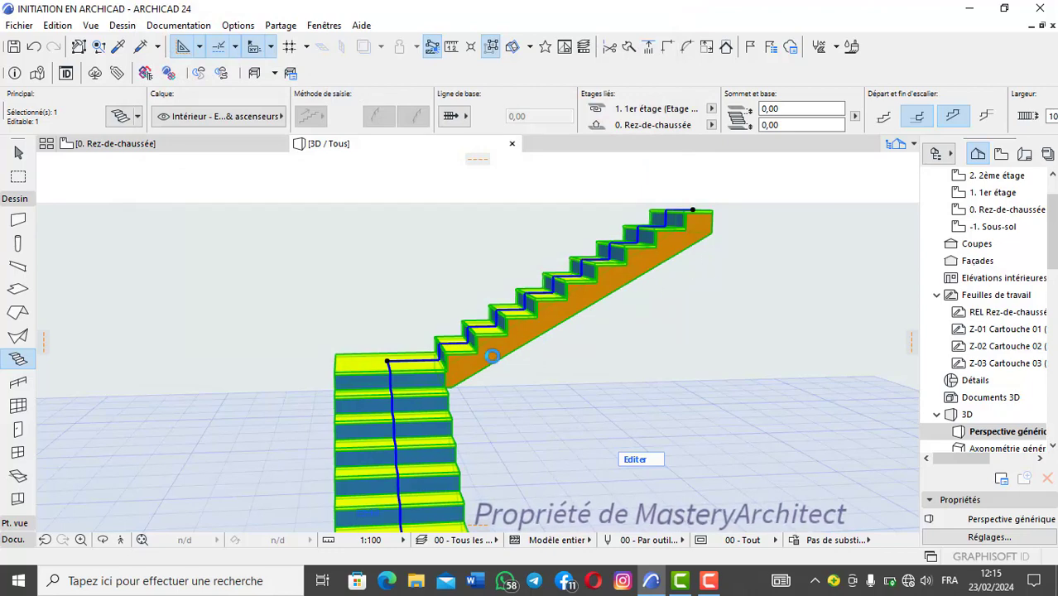
# Step: Examine the stair's stepped underside and the junction between flights and landing from several angles in 3D
pyautogui.keyDown('shift'); pyautogui.moveTo(543, 339); pyautogui.dragTo(363, 278, button='middle'); pyautogui.keyUp('shift')
pyautogui.press('Escape')
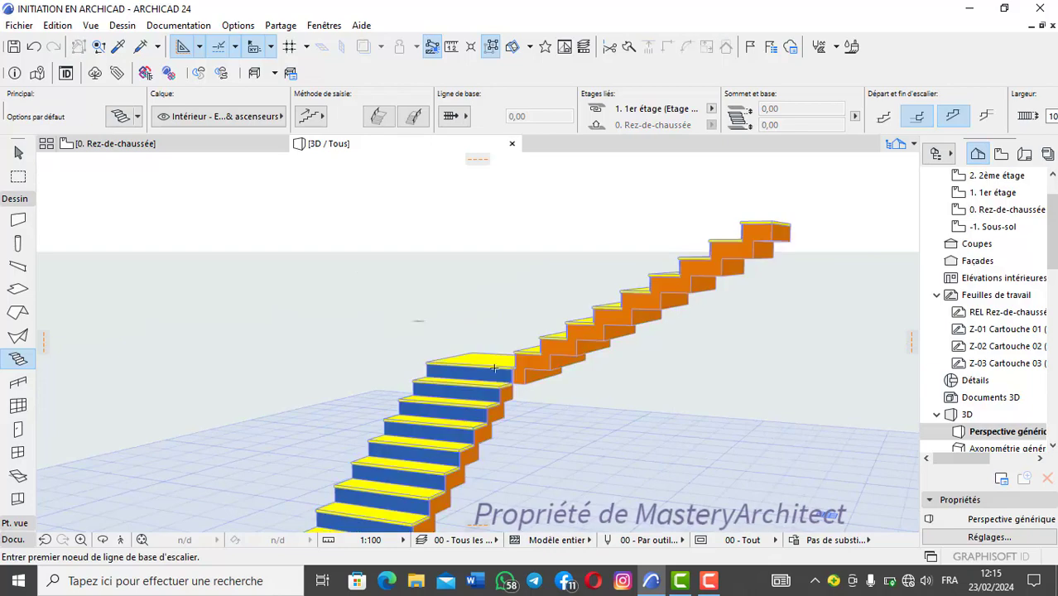
pyautogui.keyDown('shift'); pyautogui.moveTo(494, 367); pyautogui.dragTo(416, 267, button='middle'); pyautogui.keyUp('shift')
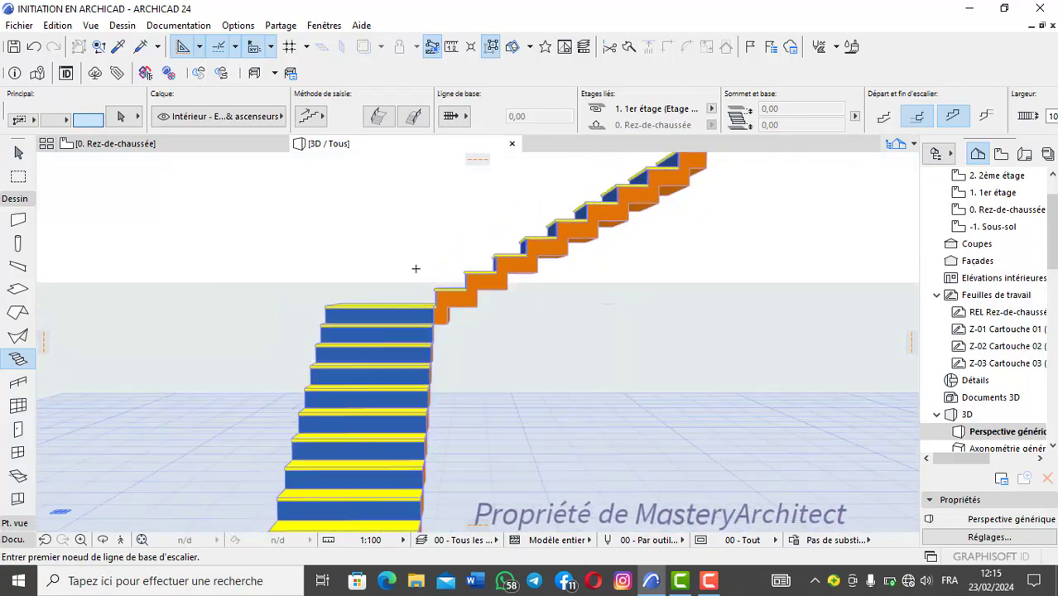
pyautogui.scroll(6, 418, 266)
pyautogui.scroll(-5, 584, 286)
pyautogui.keyDown('shift'); pyautogui.moveTo(570, 305); pyautogui.dragTo(539, 284, button='middle'); pyautogui.keyUp('shift')
pyautogui.scroll(2, 547, 272)
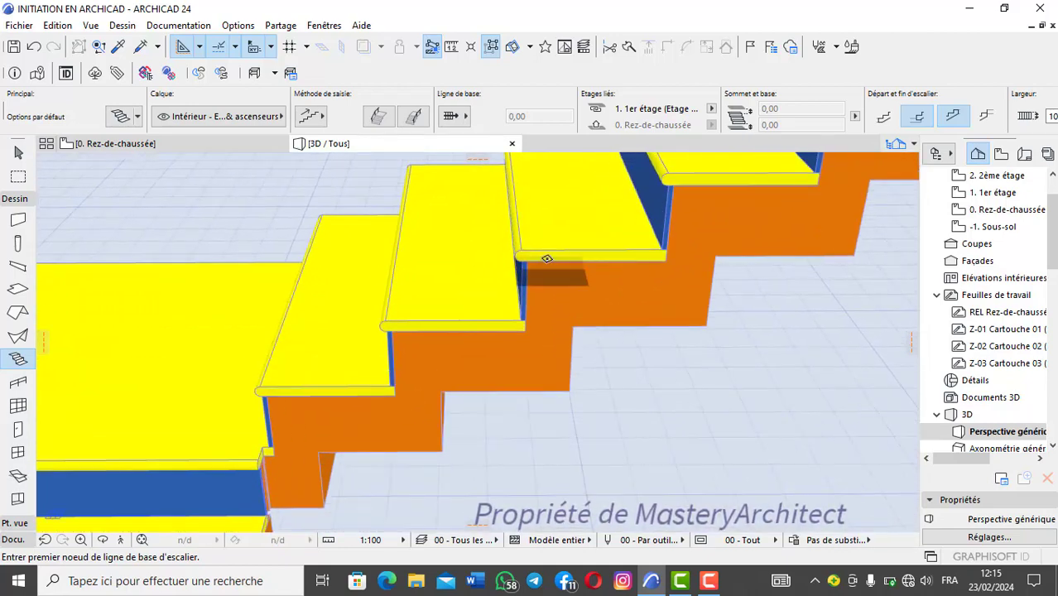
pyautogui.scroll(2, 530, 274)
pyautogui.scroll(-7, 518, 288)
pyautogui.scroll(3, 464, 290)
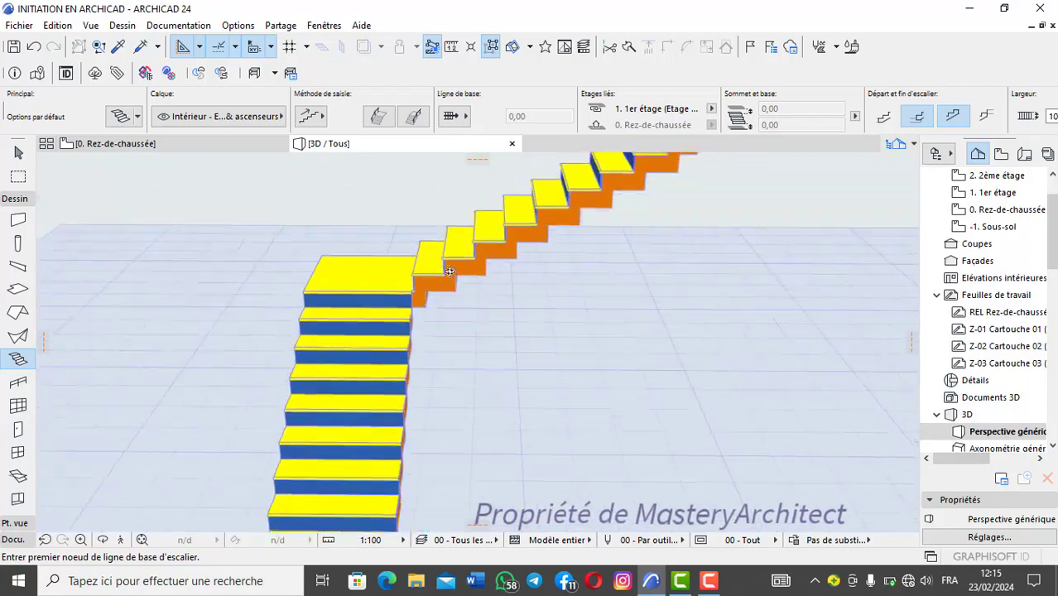
pyautogui.keyDown('shift'); pyautogui.moveTo(450, 272); pyautogui.dragTo(615, 325, button='middle'); pyautogui.keyUp('shift')
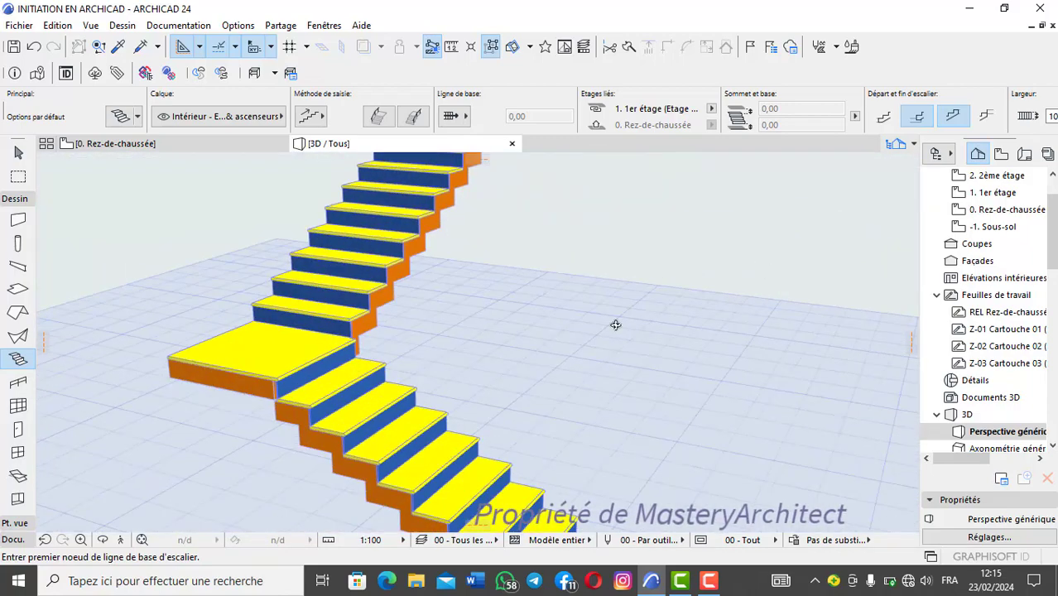
pyautogui.keyDown('shift'); pyautogui.moveTo(260, 409); pyautogui.dragTo(374, 370, button='middle'); pyautogui.keyUp('shift')
# Step: Try the solid monolithic flight structure that fills the stair down to its base and inspect it in 3D
pyautogui.keyDown('shift'); pyautogui.click(373, 369); pyautogui.keyUp('shift')
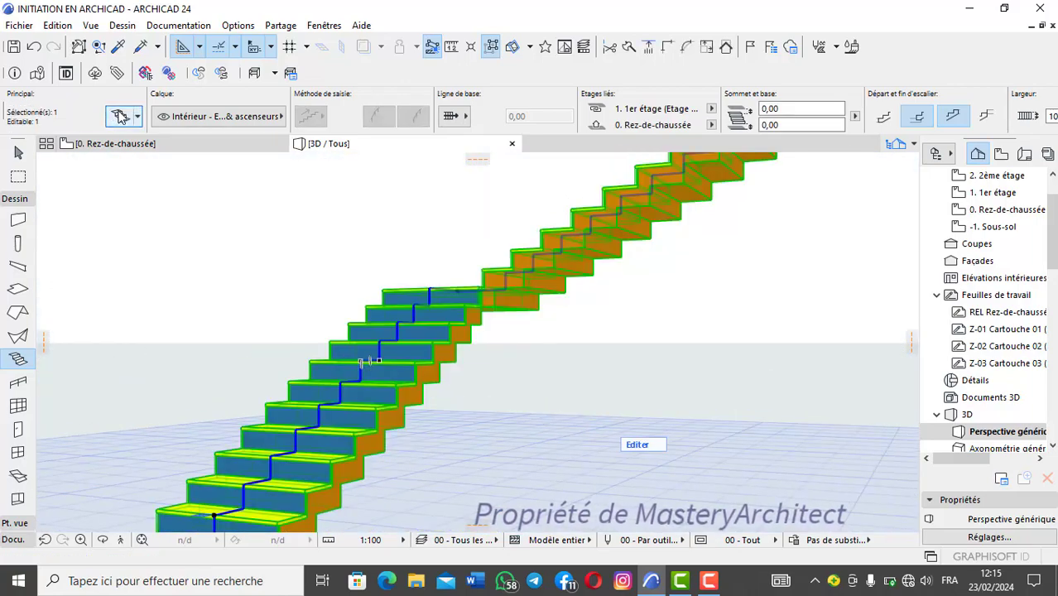
pyautogui.click(120, 116)
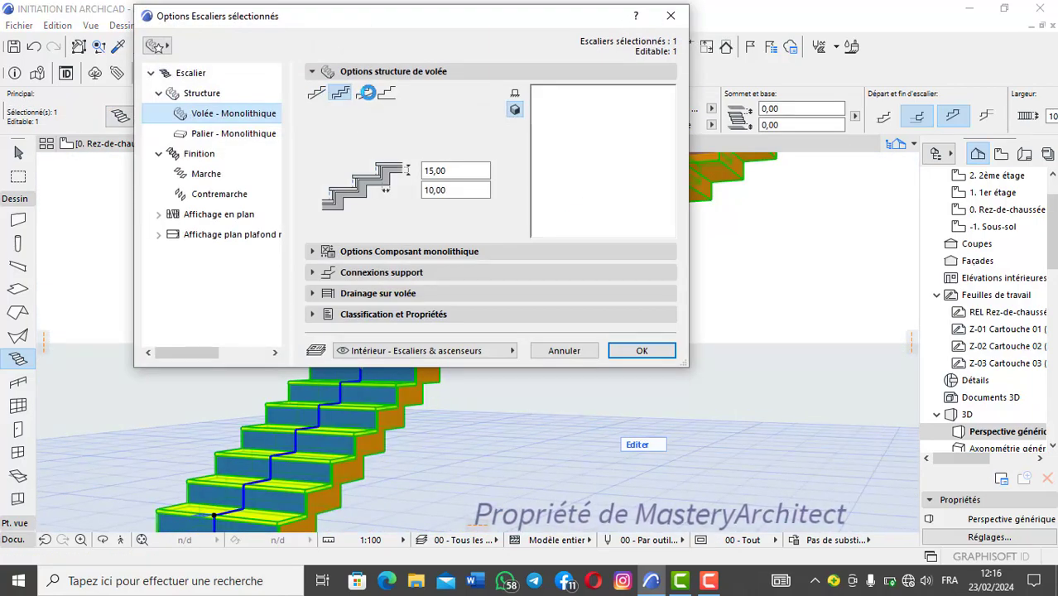
pyautogui.click(365, 92)
pyautogui.click(386, 92)
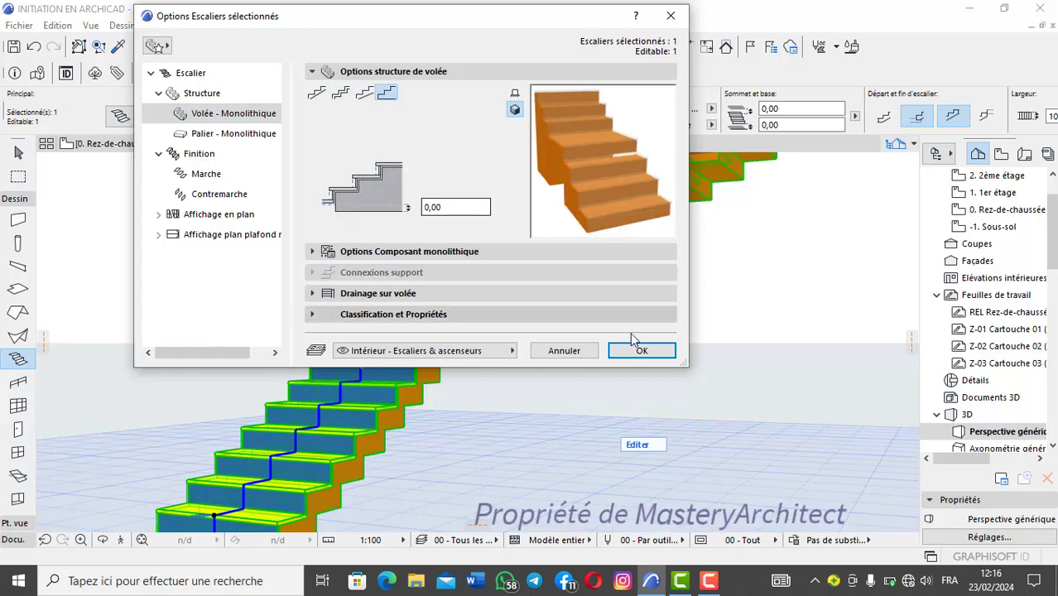
pyautogui.click(641, 350)
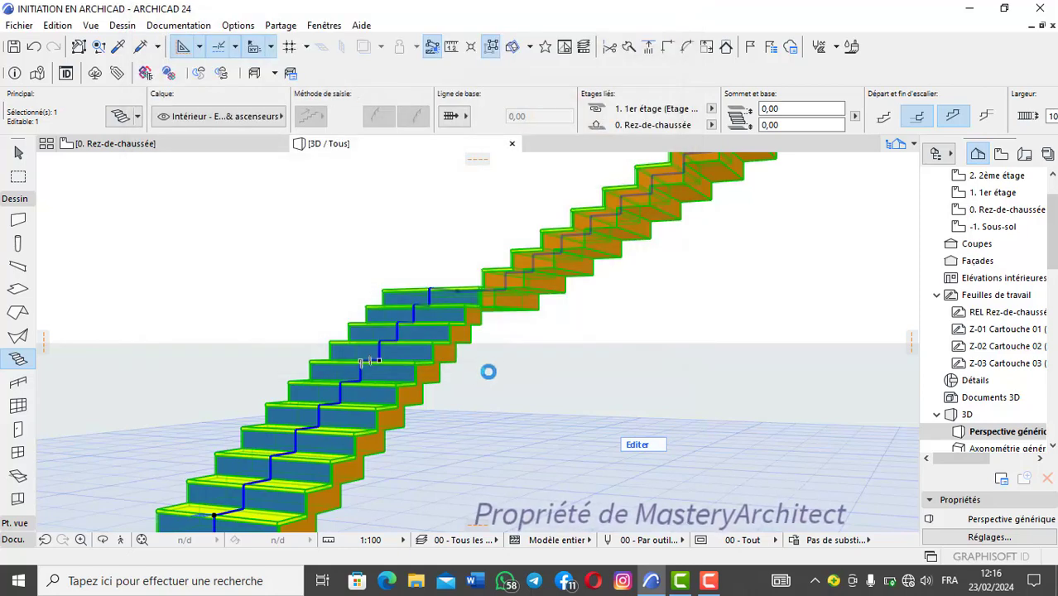
pyautogui.scroll(-4, 489, 372)
pyautogui.keyDown('shift'); pyautogui.moveTo(488, 371); pyautogui.dragTo(289, 308, button='middle'); pyautogui.keyUp('shift')
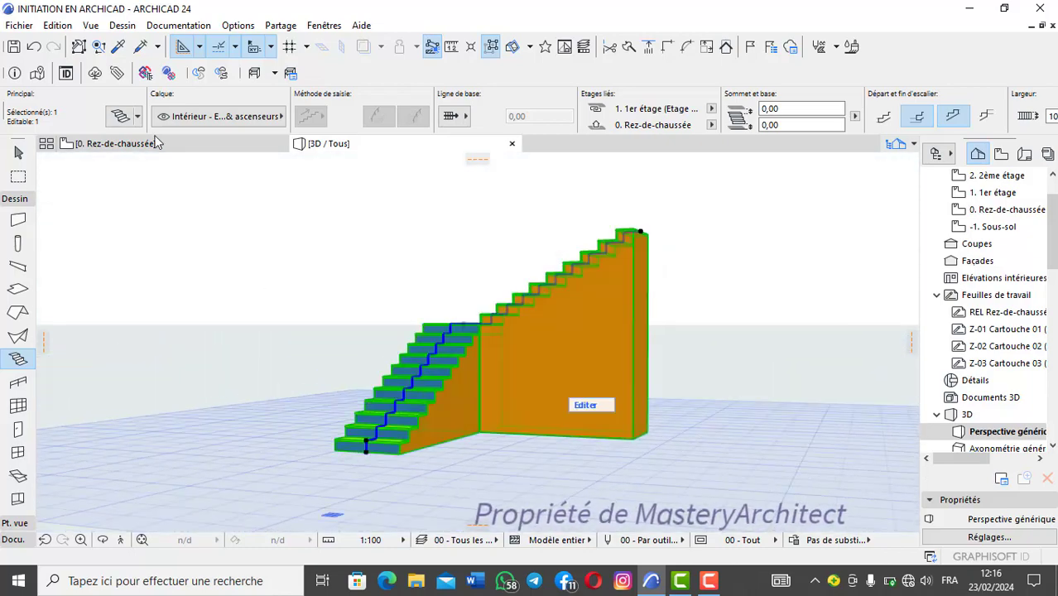
# Step: Return the monolithic flight structure to the stepped-underside variant and inspect the steps' edges in 3D
pyautogui.click(120, 117)
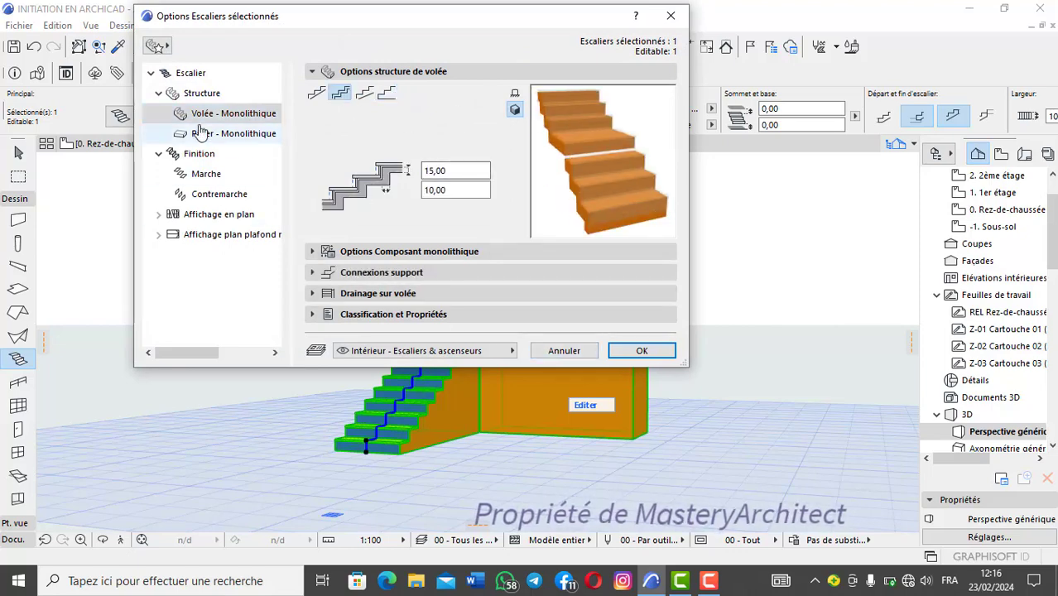
pyautogui.click(638, 351)
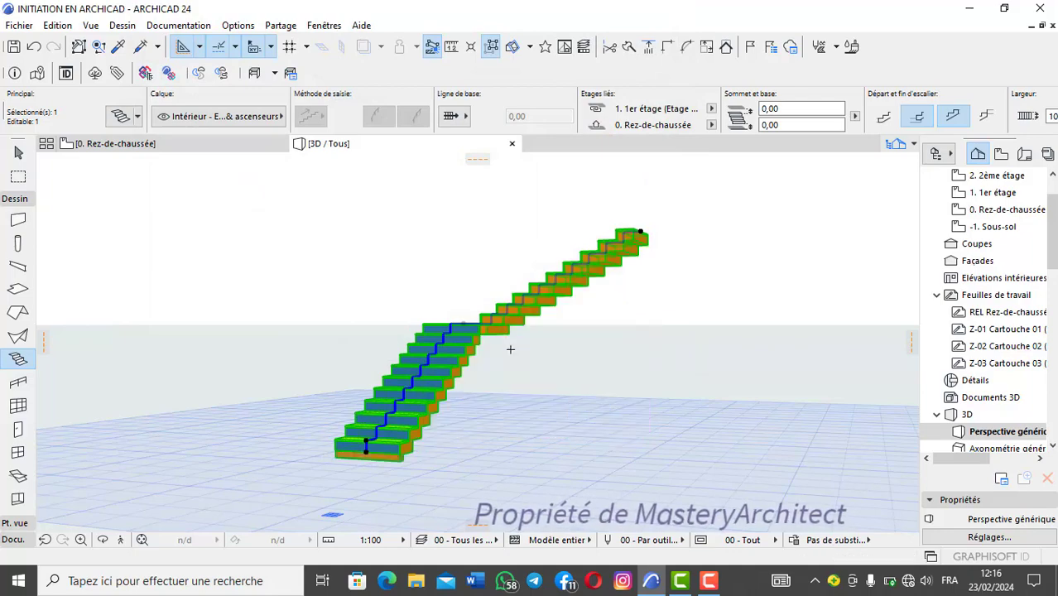
pyautogui.scroll(5, 510, 349)
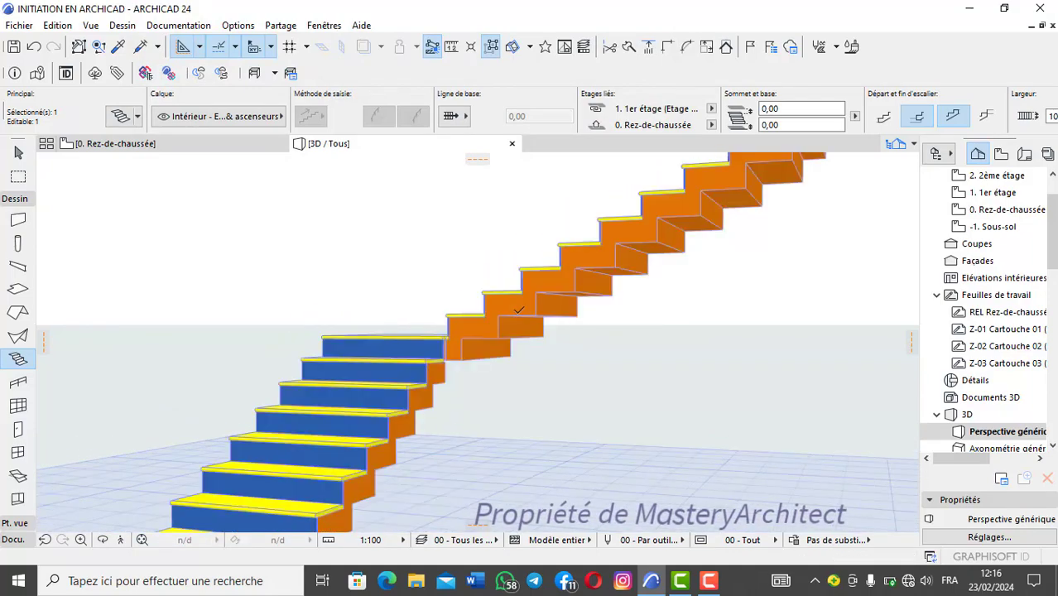
pyautogui.scroll(3, 519, 310)
pyautogui.scroll(-2, 496, 313)
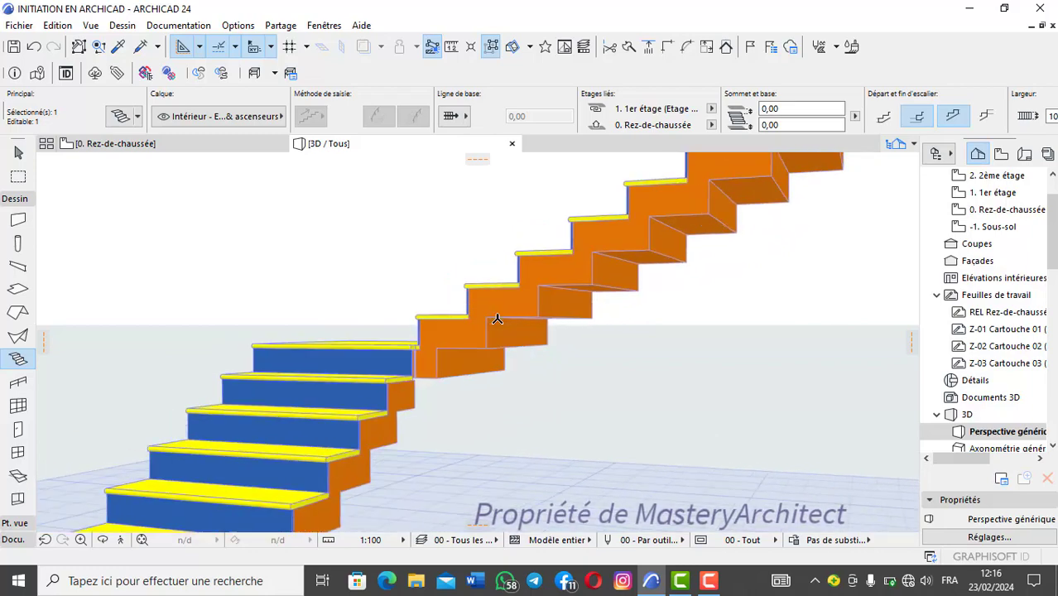
pyautogui.scroll(1, 494, 318)
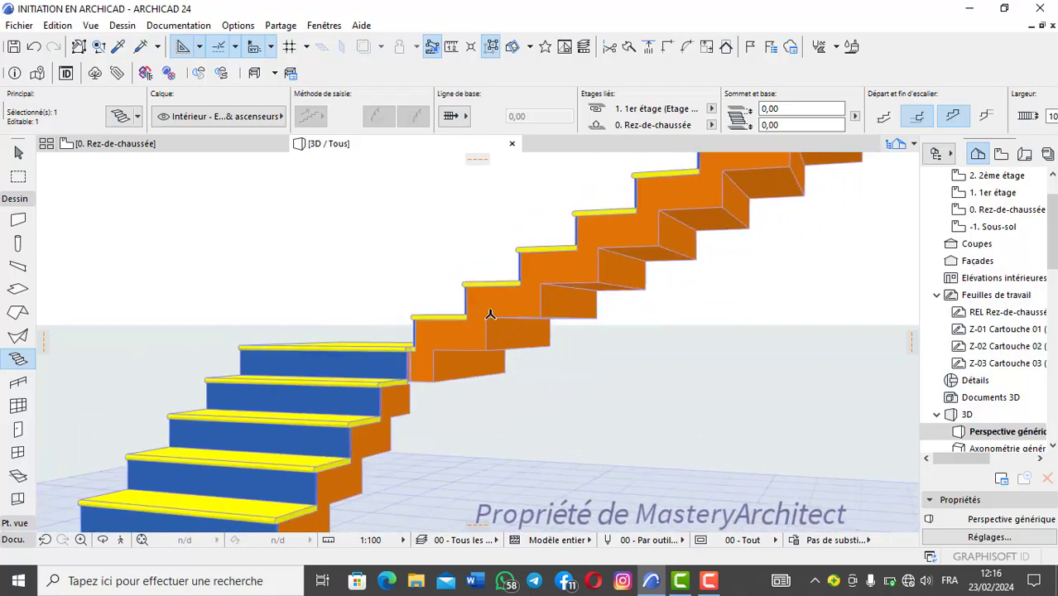
# Step: Set the monolithic flight's uncut line pen to the orange pen 168, apply it and inspect the contours in 3D
pyautogui.click(115, 115)
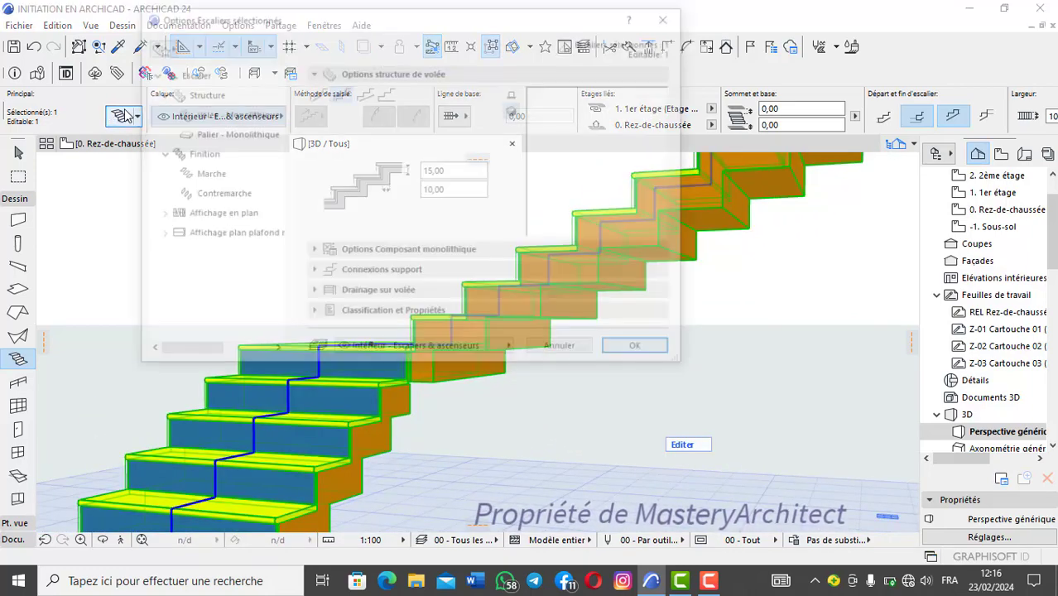
pyautogui.click(431, 254)
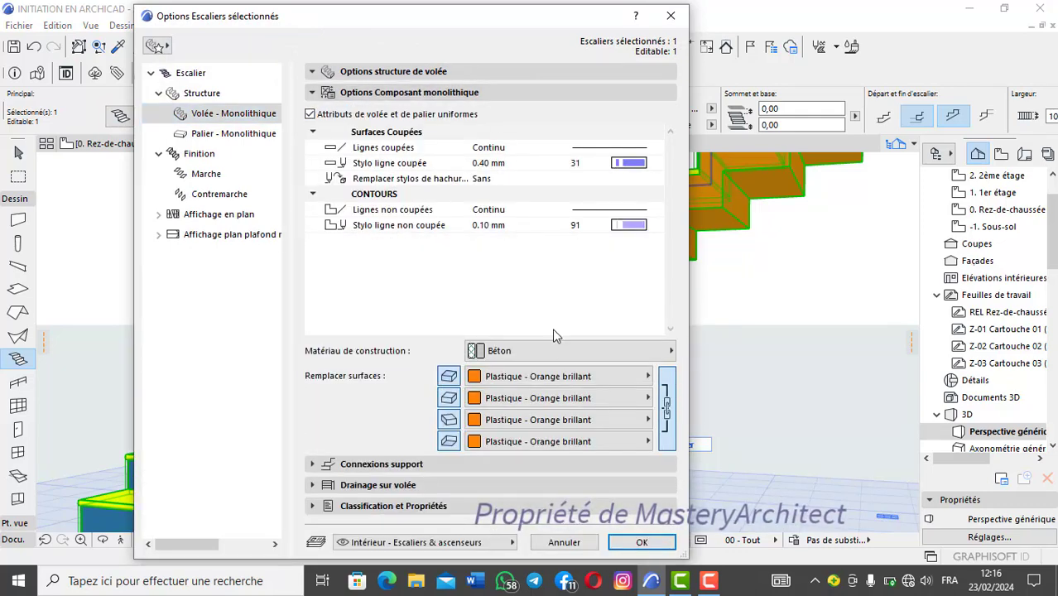
pyautogui.click(630, 226)
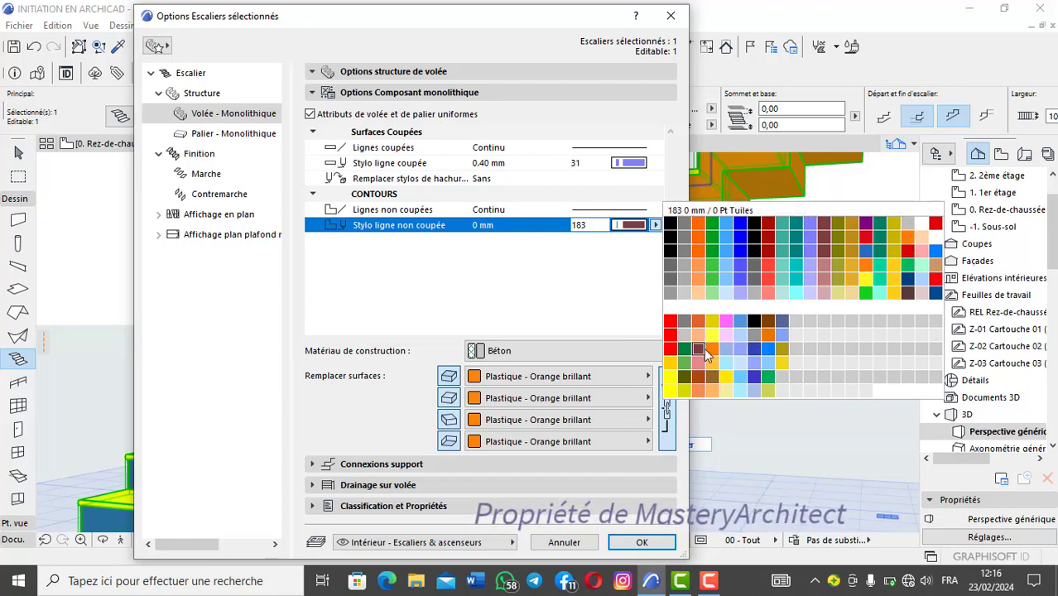
pyautogui.click(769, 340)
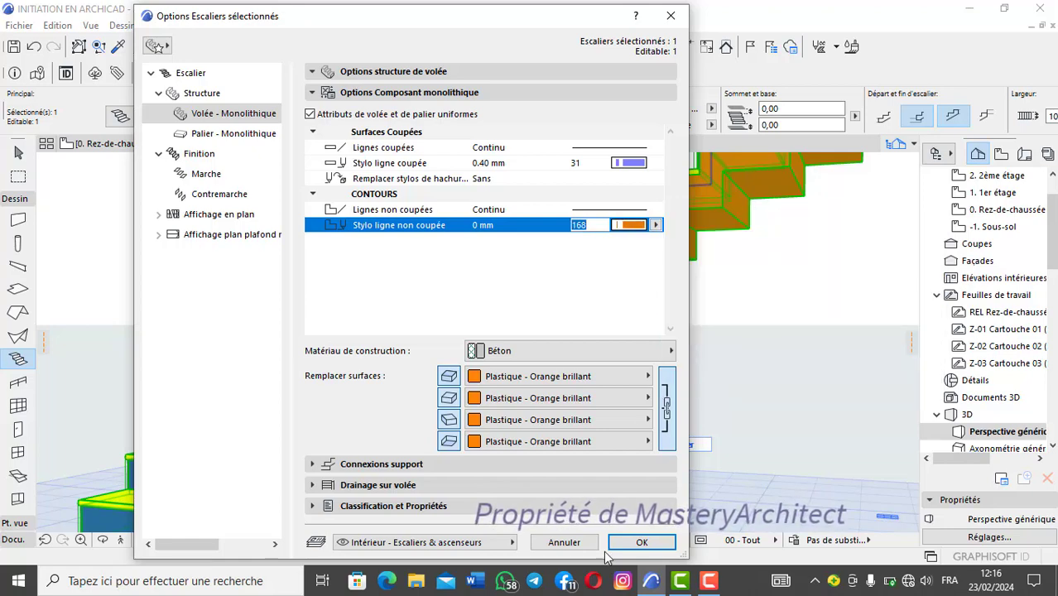
pyautogui.click(642, 542)
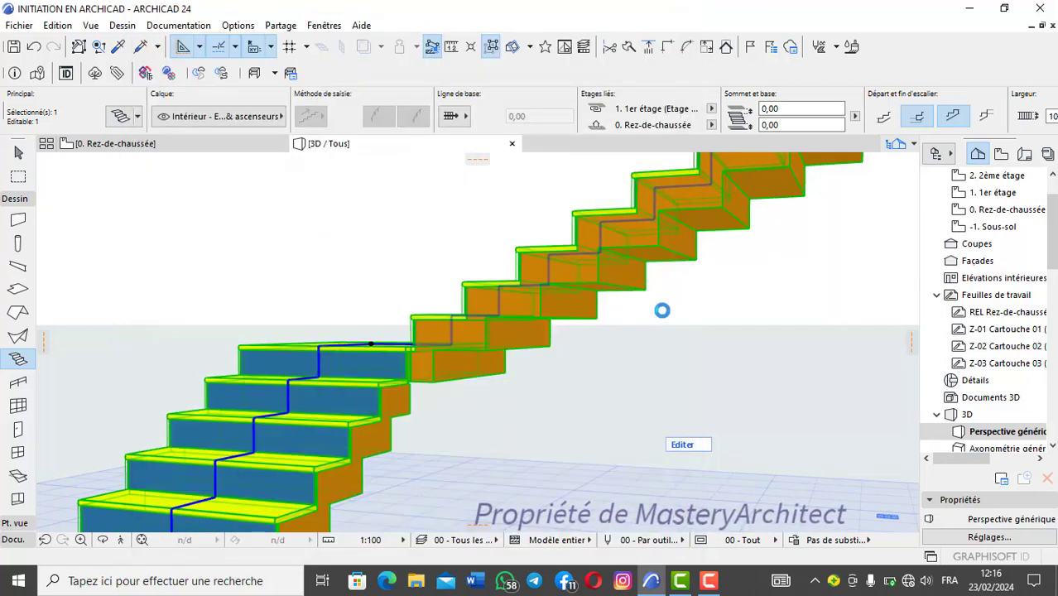
pyautogui.press('Escape')
pyautogui.scroll(-3, 612, 277)
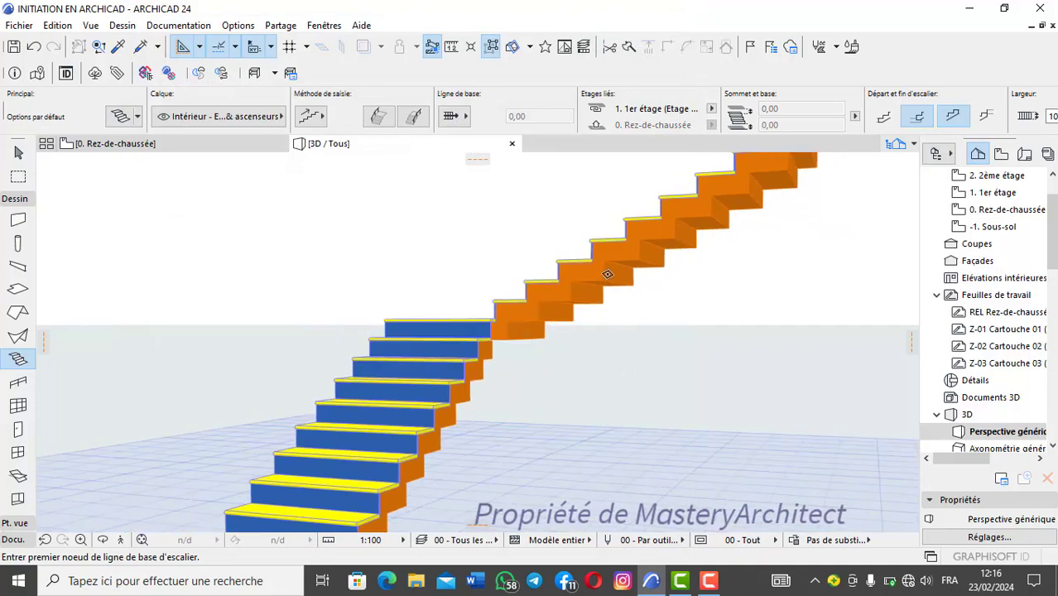
pyautogui.scroll(4, 609, 277)
pyautogui.keyDown('shift'); pyautogui.moveTo(607, 275); pyautogui.dragTo(454, 303, button='middle'); pyautogui.keyUp('shift')
pyautogui.keyDown('shift'); pyautogui.click(453, 303); pyautogui.keyUp('shift')
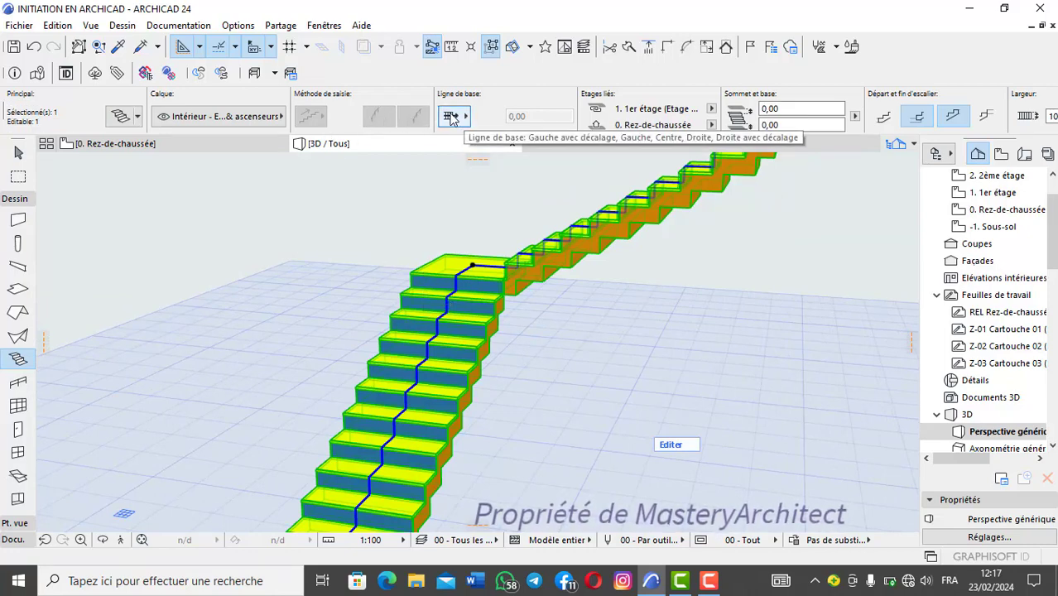
pyautogui.press('Escape')
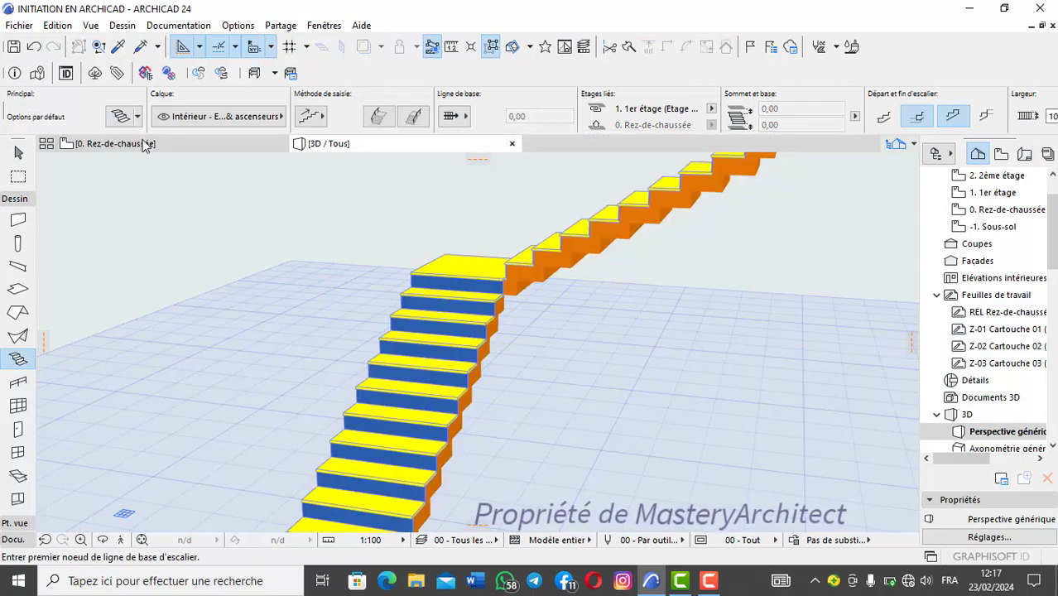
# Step: Draw a second L-shaped stair on the ground-floor plan from its inner edge with an equal-angle quarter turn, and view it in 3D
pyautogui.click(116, 144)
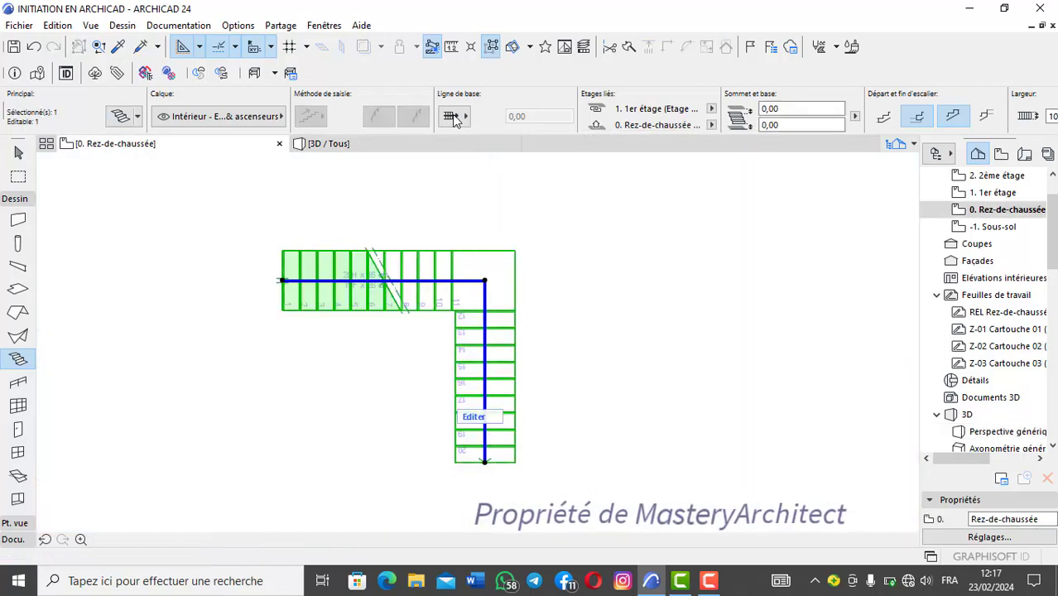
pyautogui.scroll(-1, 476, 310)
pyautogui.moveTo(477, 312); pyautogui.dragTo(332, 450, button='middle')
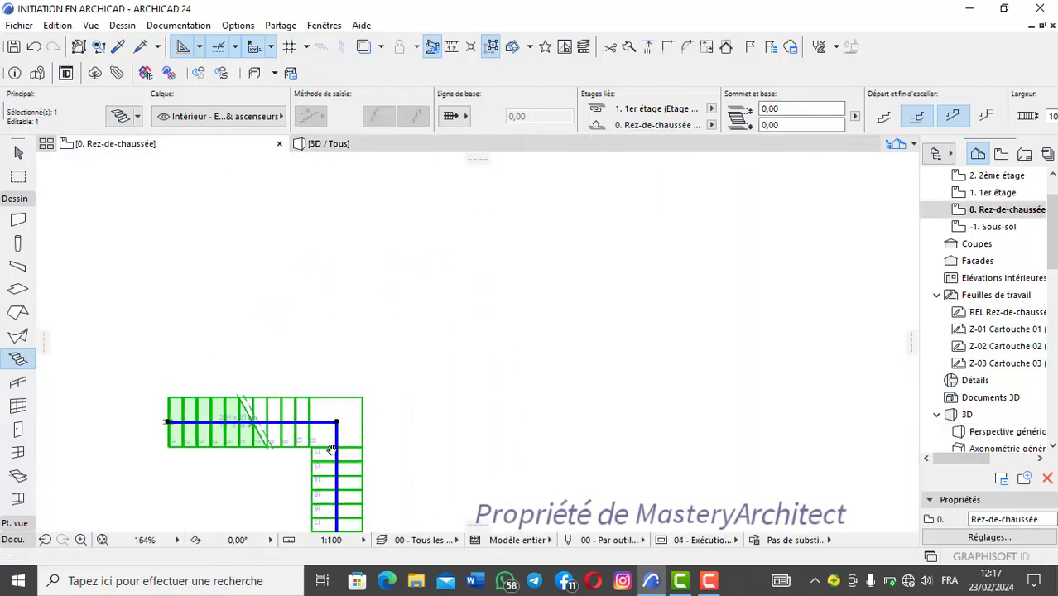
pyautogui.press('Escape')
pyautogui.click(375, 267)
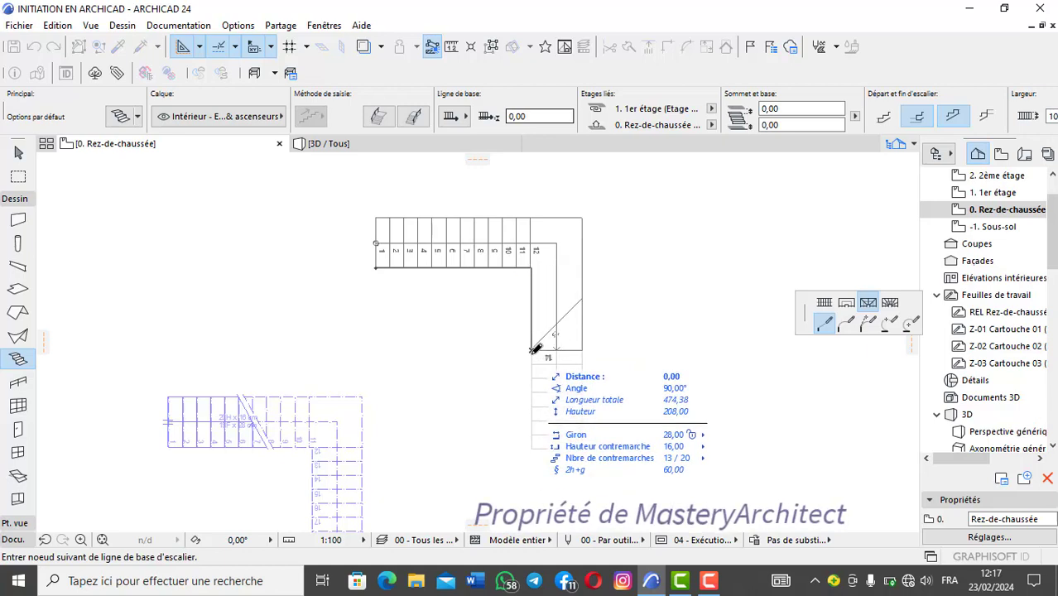
pyautogui.click(534, 350)
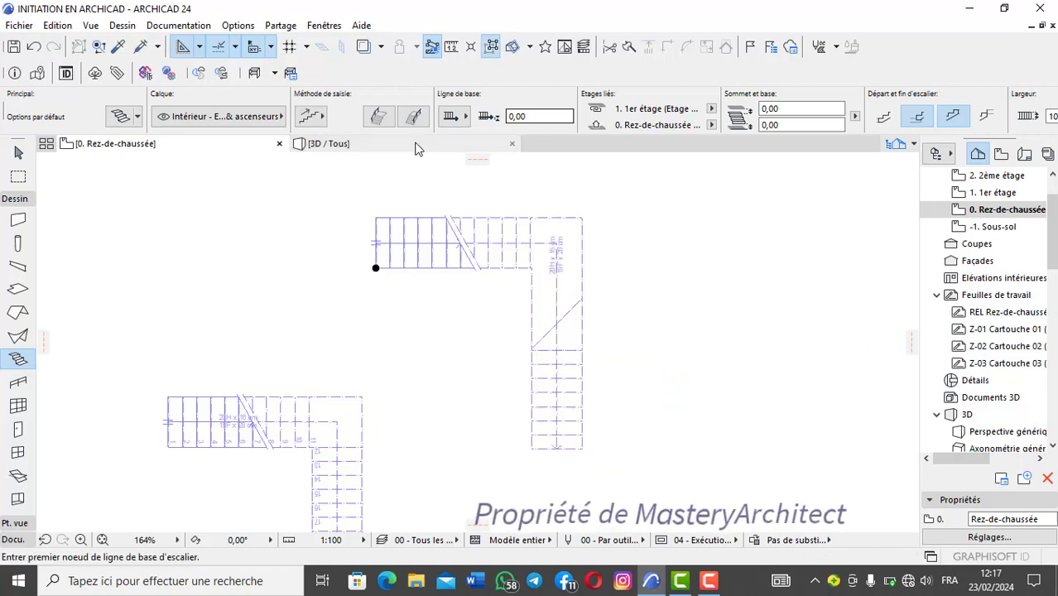
pyautogui.click(418, 148)
pyautogui.press('Escape')
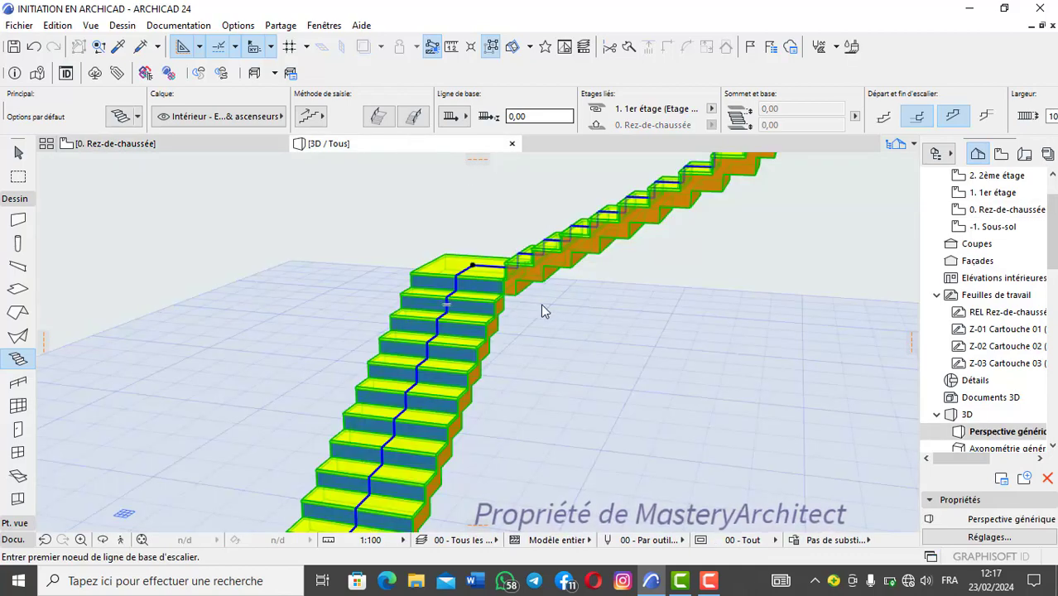
pyautogui.scroll(-4, 543, 308)
pyautogui.moveTo(454, 249); pyautogui.dragTo(349, 206, button='middle')
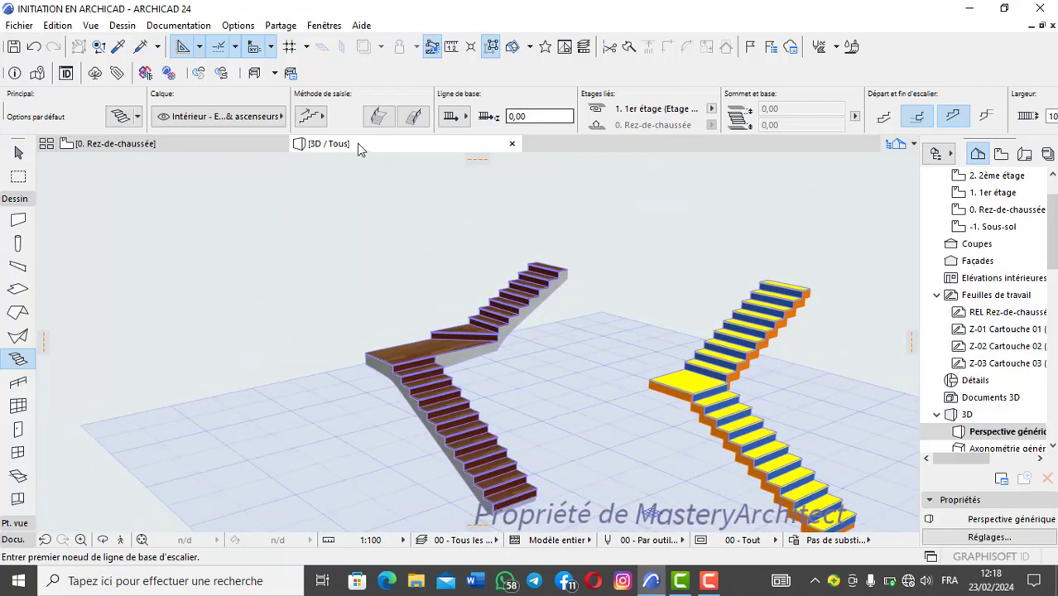
# Step: Draw a third L-shaped stair with a centred baseline and winder turn on the plan, with legs of about 168 and 421 cm
pyautogui.click(152, 148)
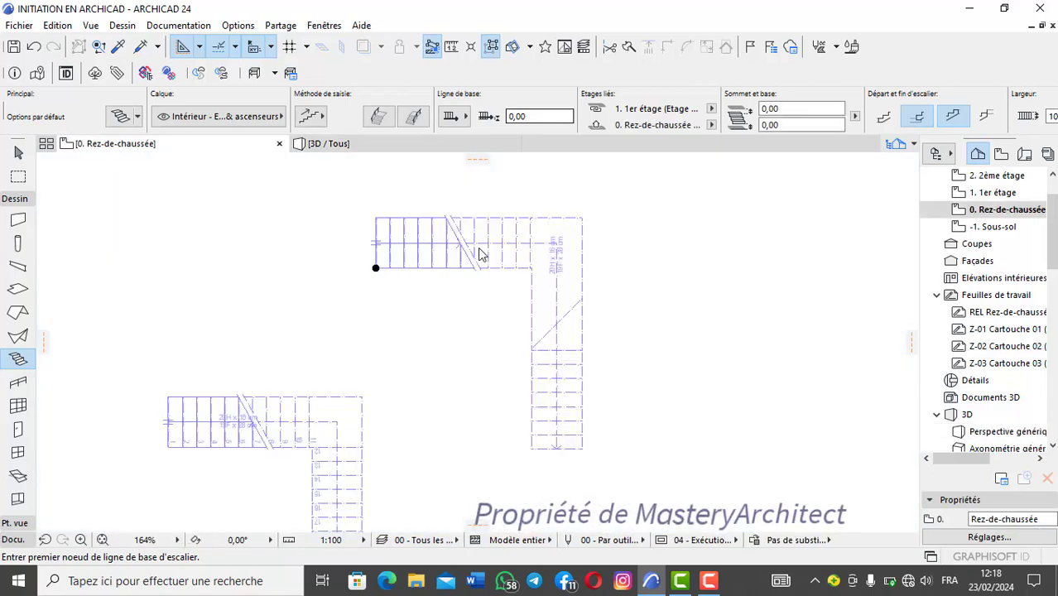
pyautogui.scroll(-4, 519, 261)
pyautogui.moveTo(519, 261); pyautogui.dragTo(351, 315, button='middle')
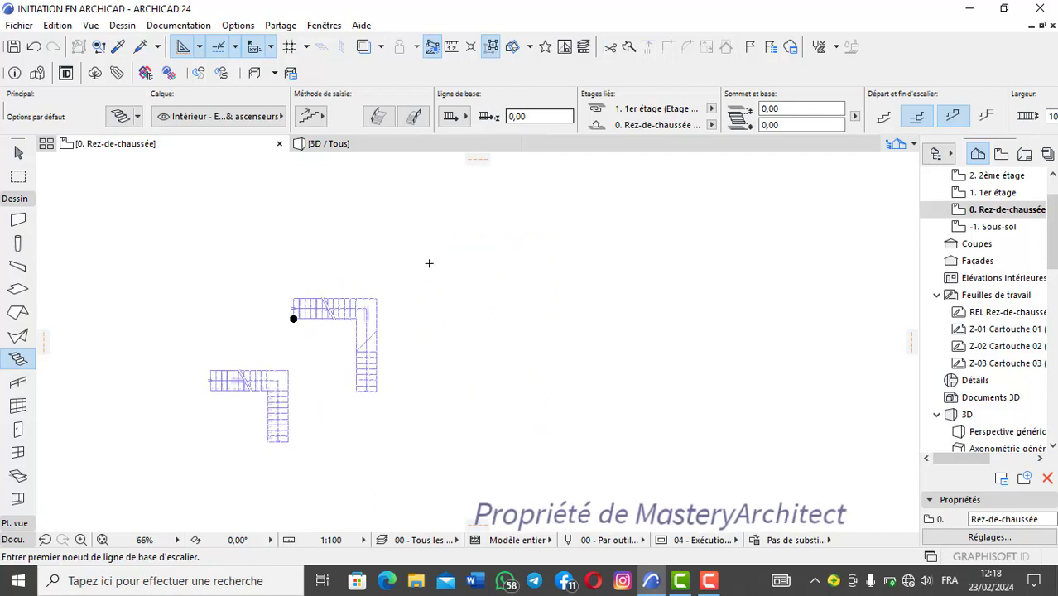
pyautogui.click(465, 118)
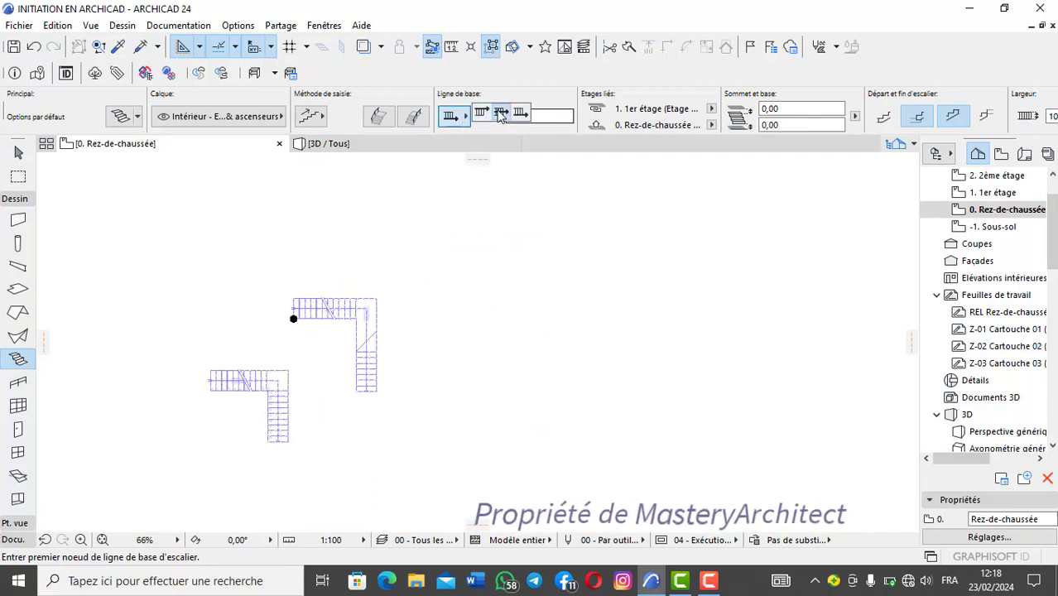
pyautogui.click(442, 282)
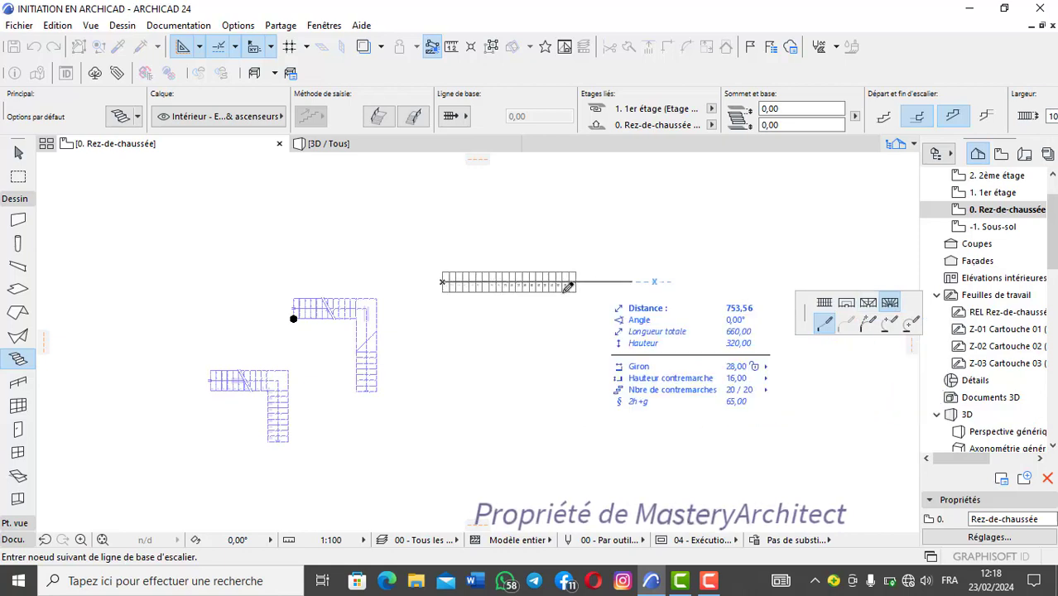
pyautogui.scroll(4, 478, 278)
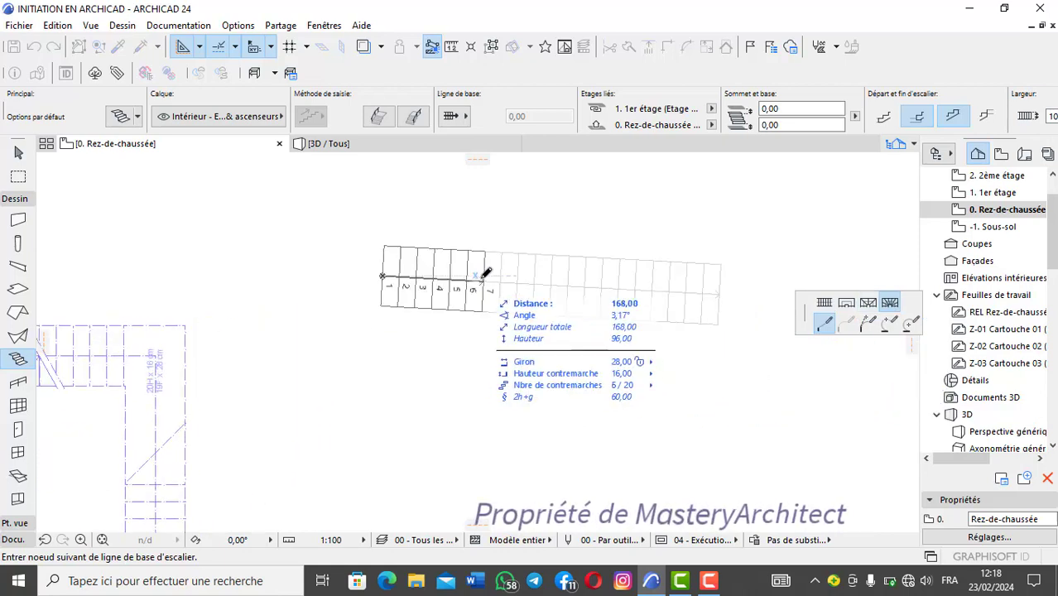
pyautogui.click(483, 275)
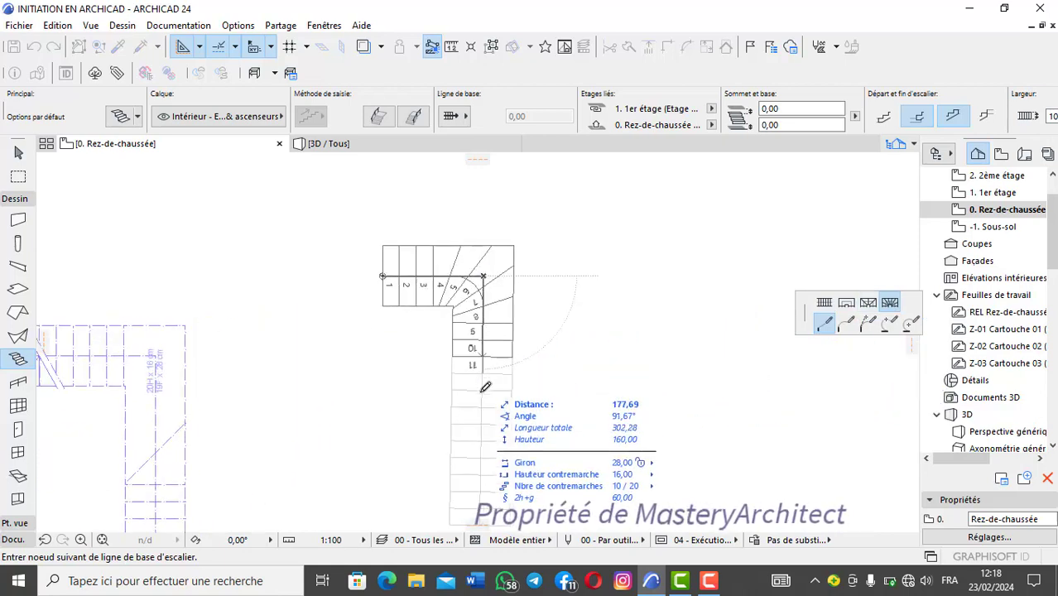
pyautogui.scroll(-2, 482, 456)
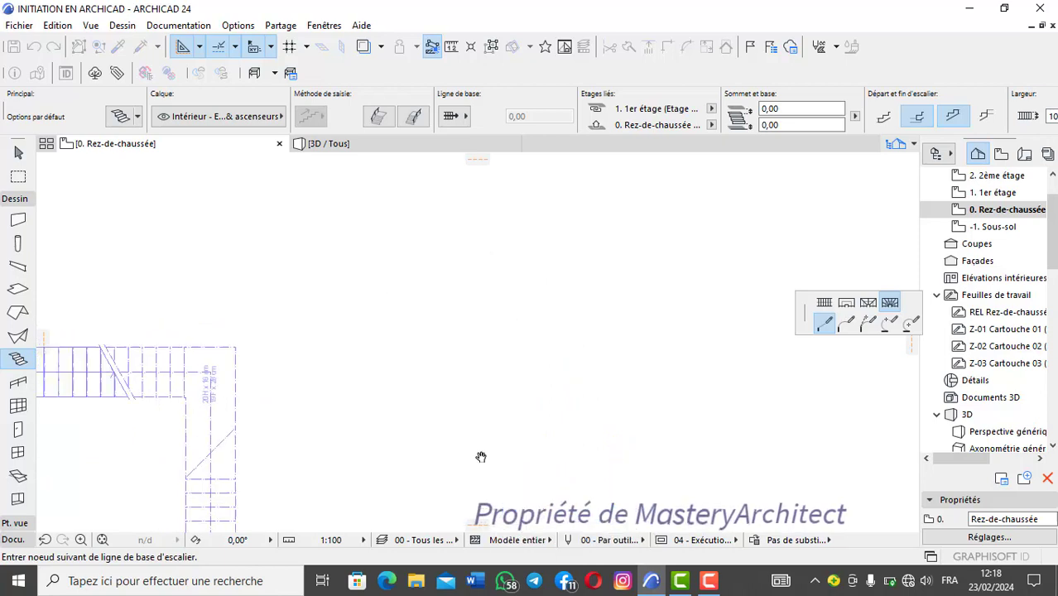
pyautogui.moveTo(481, 455); pyautogui.dragTo(485, 337, button='middle')
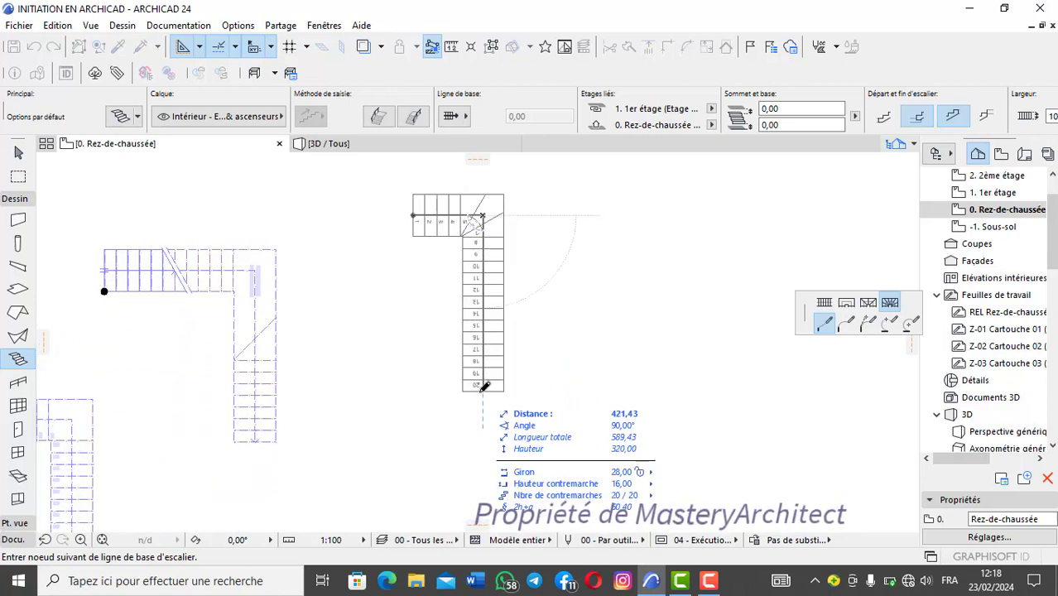
pyautogui.click(484, 388)
pyautogui.scroll(-2, 485, 387)
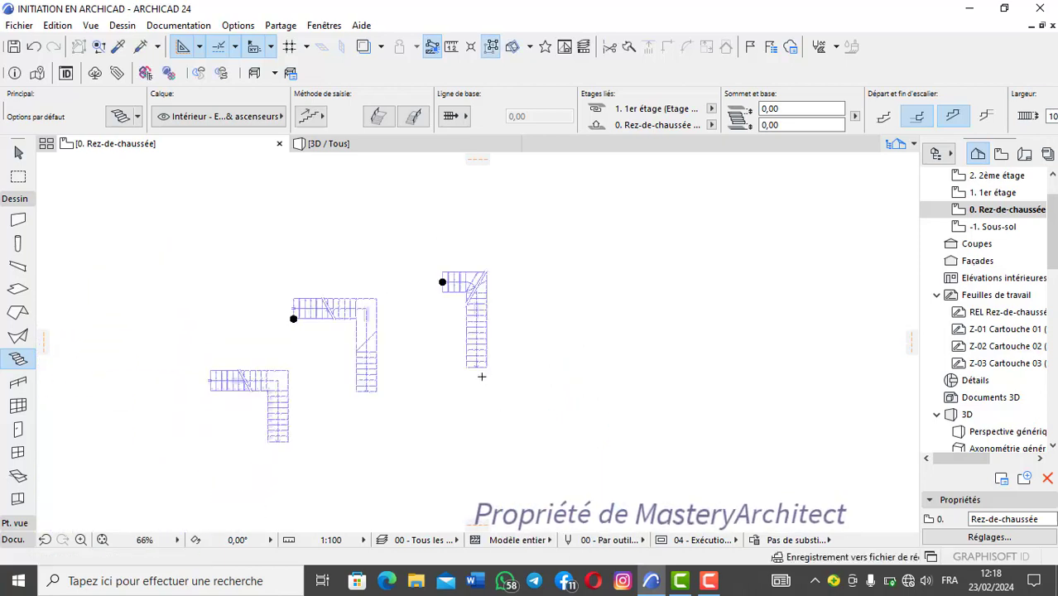
# Step: Examine in 3D how the turn of the winder stair compares with that of the equal-angle stair
pyautogui.click(381, 146)
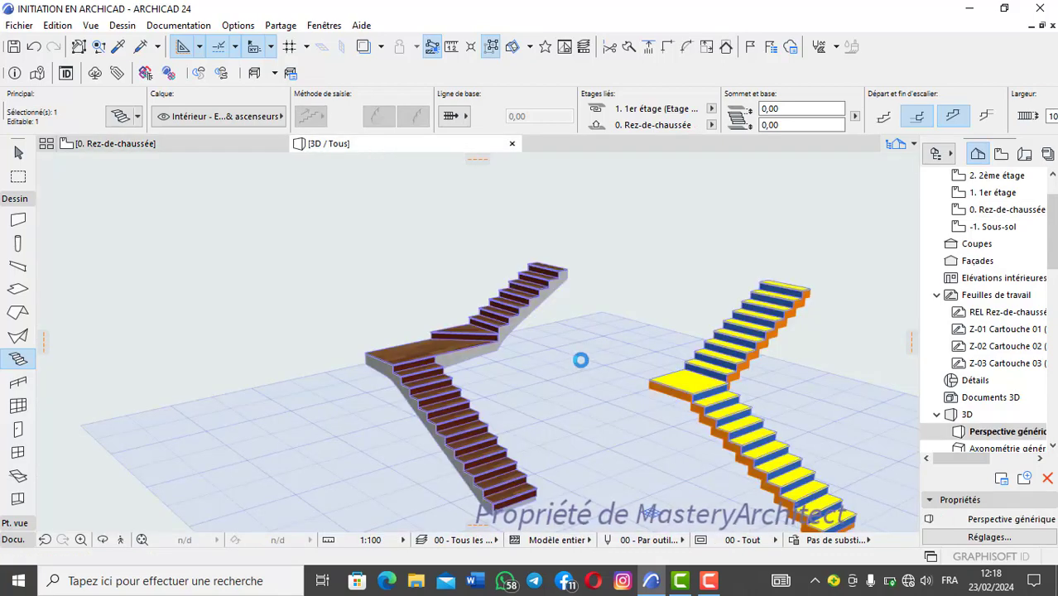
pyautogui.scroll(6, 277, 341)
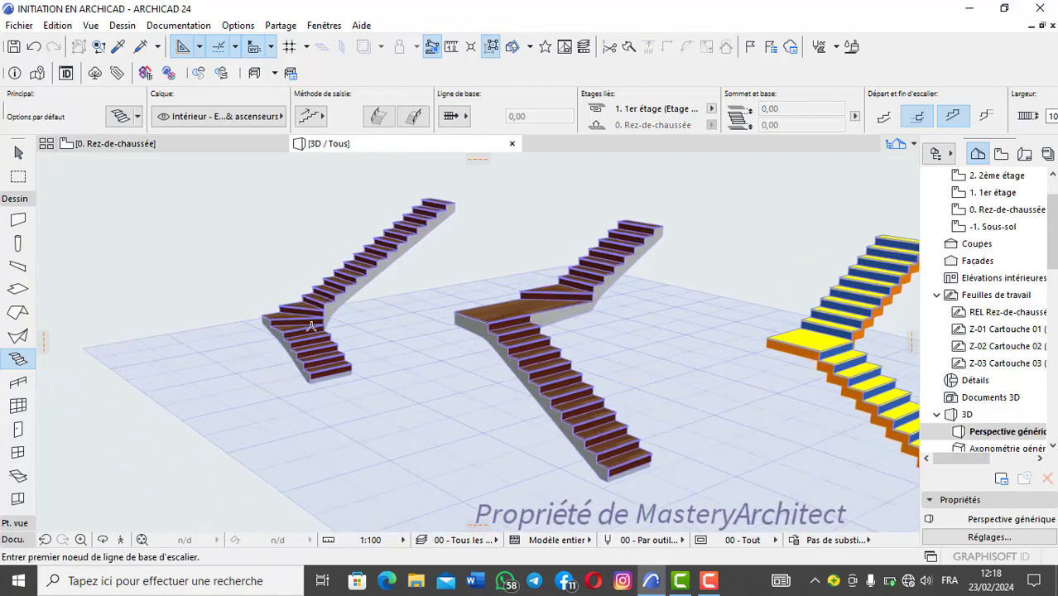
pyautogui.keyDown('shift'); pyautogui.moveTo(242, 355); pyautogui.dragTo(180, 331, button='middle'); pyautogui.keyUp('shift')
pyautogui.scroll(3, 479, 345)
pyautogui.keyDown('shift'); pyautogui.moveTo(479, 344); pyautogui.dragTo(572, 399, button='middle'); pyautogui.keyUp('shift')
pyautogui.scroll(-3, 627, 389)
pyautogui.keyDown('shift'); pyautogui.moveTo(655, 389); pyautogui.dragTo(379, 337, button='middle'); pyautogui.keyUp('shift')
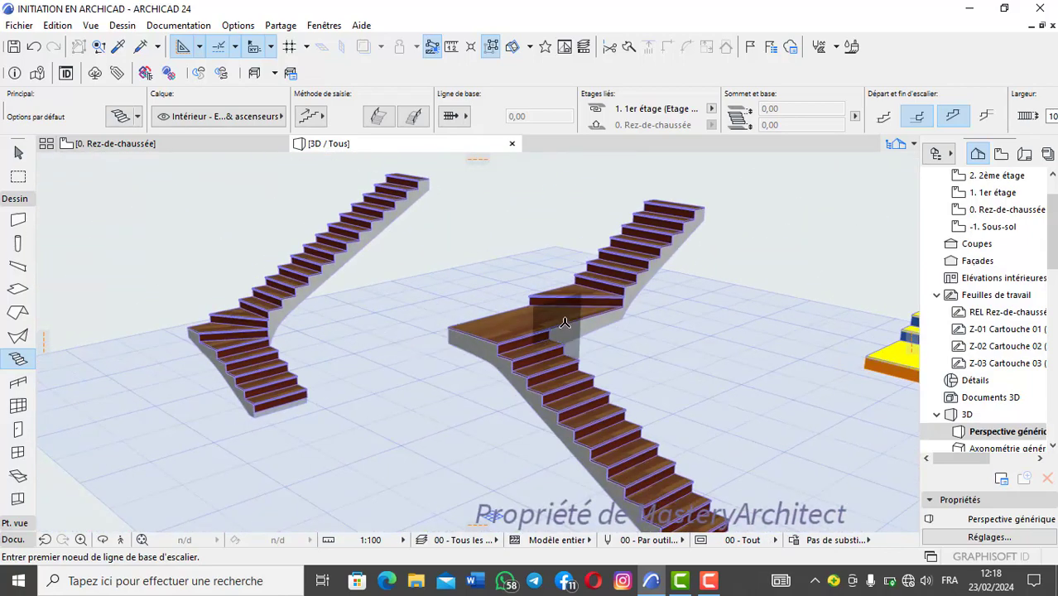
pyautogui.scroll(4, 534, 316)
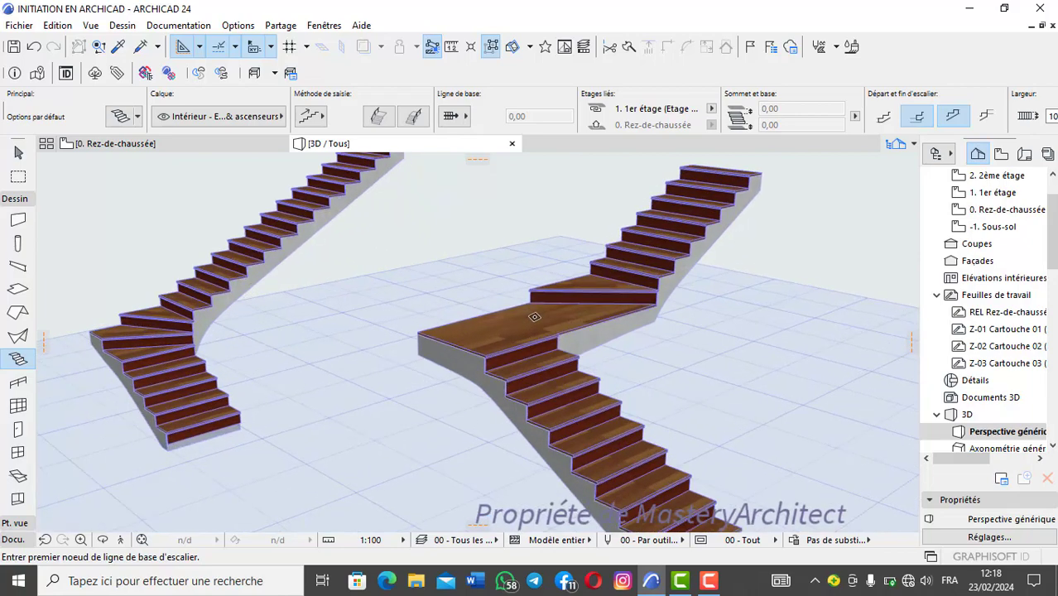
pyautogui.scroll(-2, 537, 316)
pyautogui.keyDown('shift'); pyautogui.moveTo(414, 337); pyautogui.dragTo(254, 357, button='middle'); pyautogui.keyUp('shift')
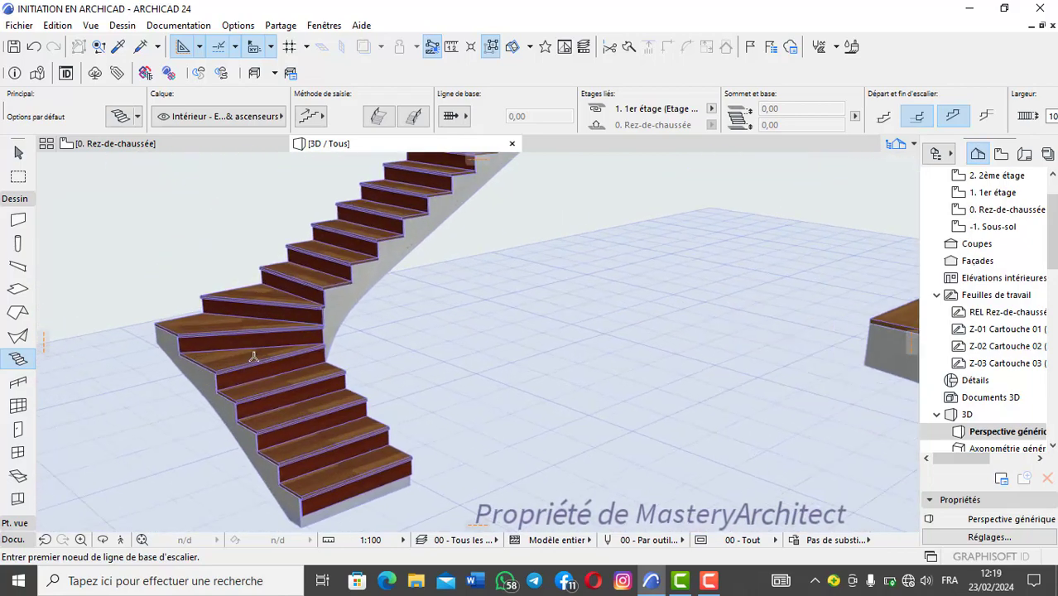
pyautogui.scroll(-6, 403, 280)
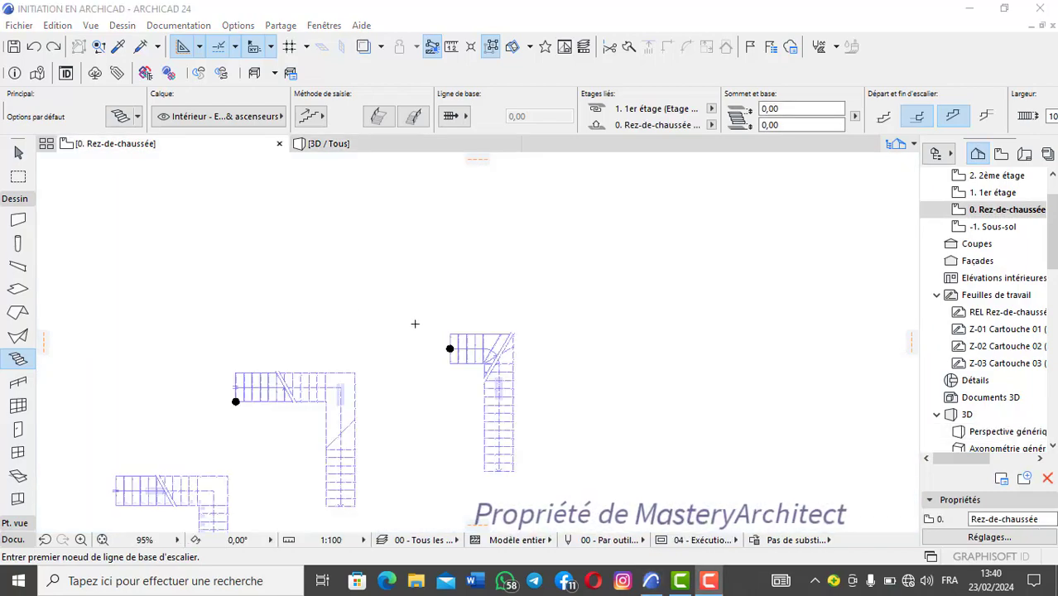
# Step: Draw a fourth L-shaped stair on the ground-floor plan with an equal-angle quarter turn and perpendicular legs of about 299 and 439 cm
pyautogui.scroll(5, 396, 324)
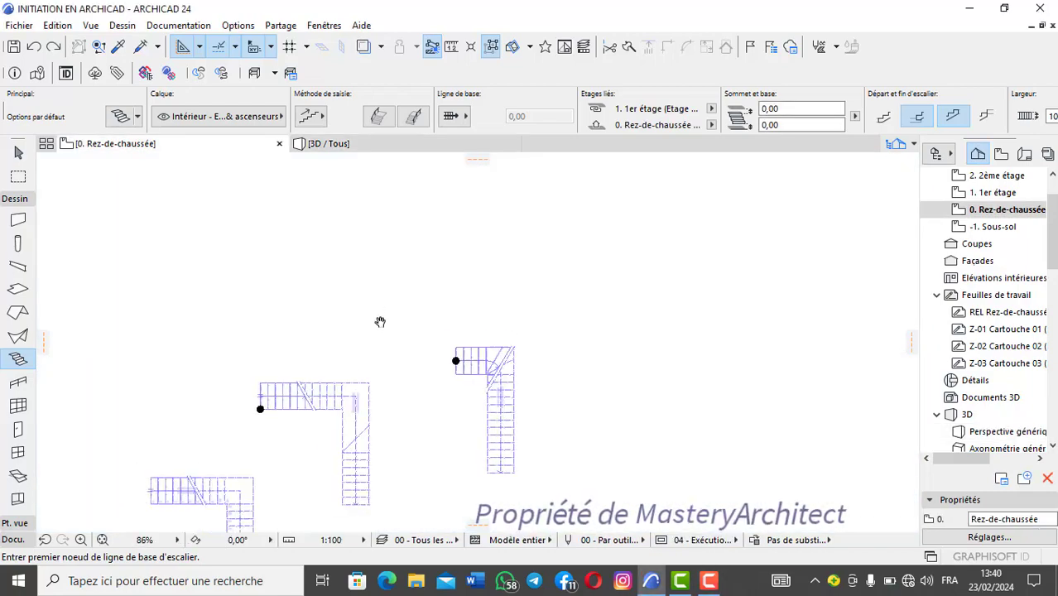
pyautogui.scroll(-5, 363, 283)
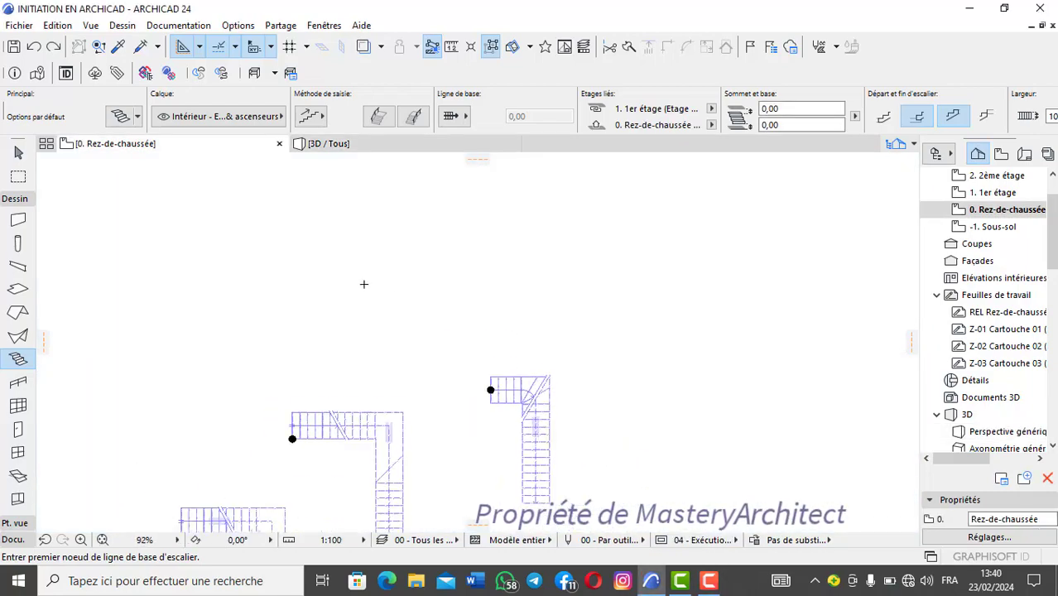
pyautogui.click(362, 262)
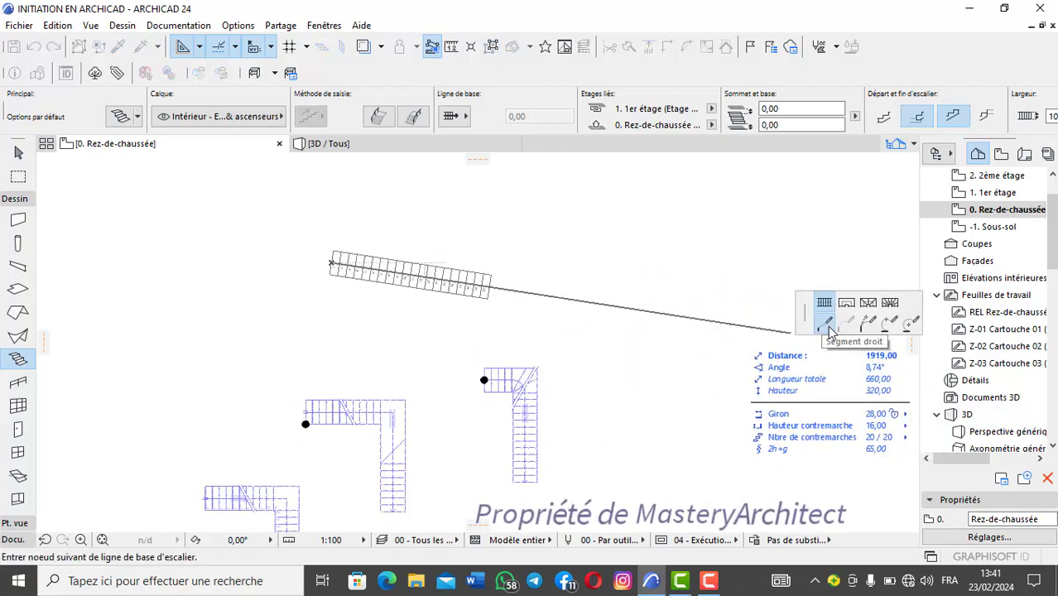
pyautogui.click(875, 303)
pyautogui.scroll(2, 347, 262)
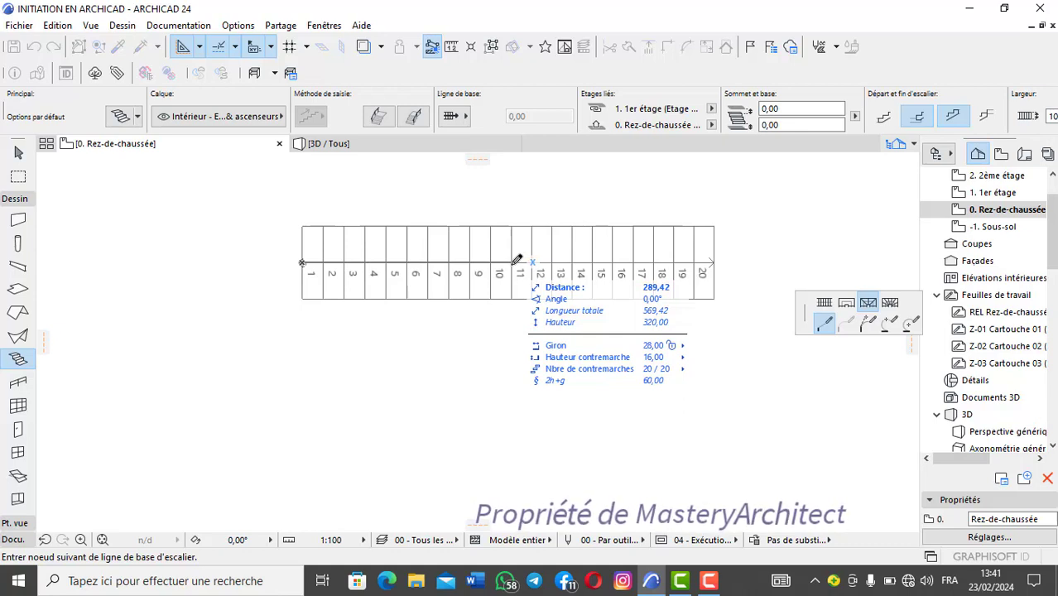
pyautogui.moveTo(517, 263); pyautogui.dragTo(481, 356, button='middle')
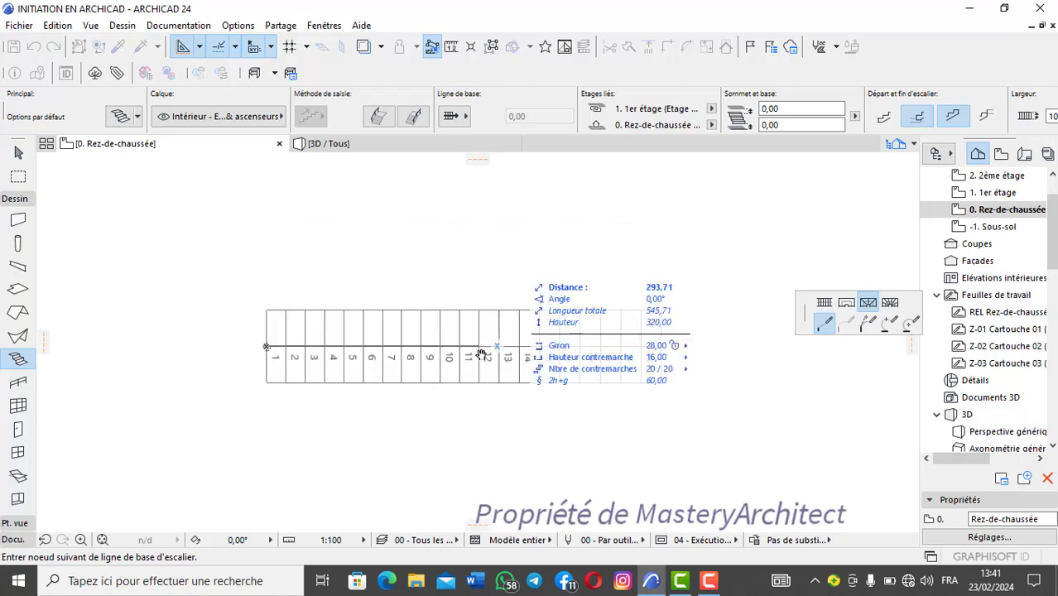
pyautogui.click(482, 346)
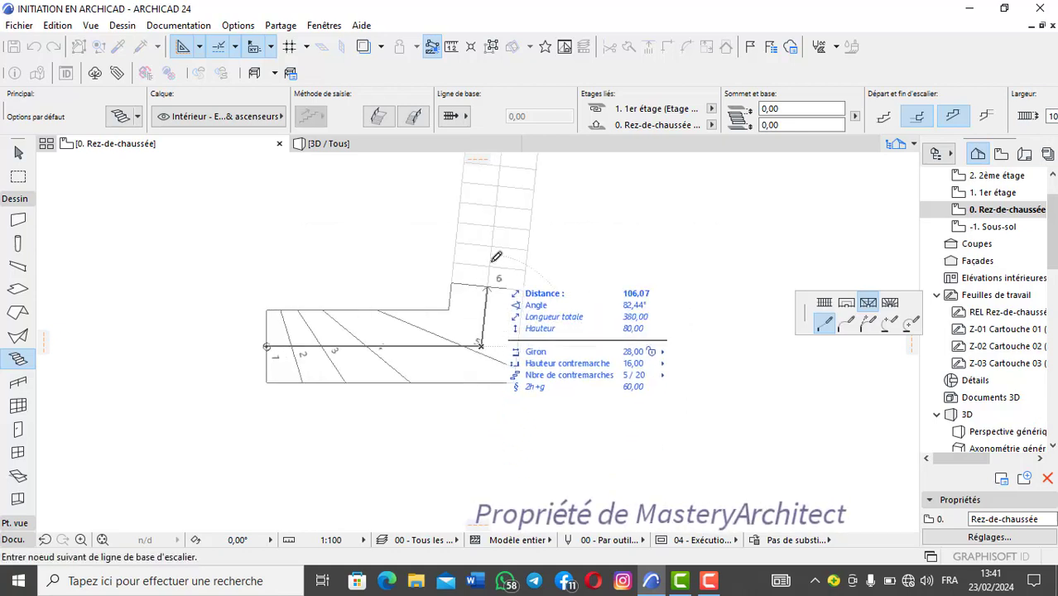
pyautogui.moveTo(491, 238); pyautogui.dragTo(484, 344, button='middle')
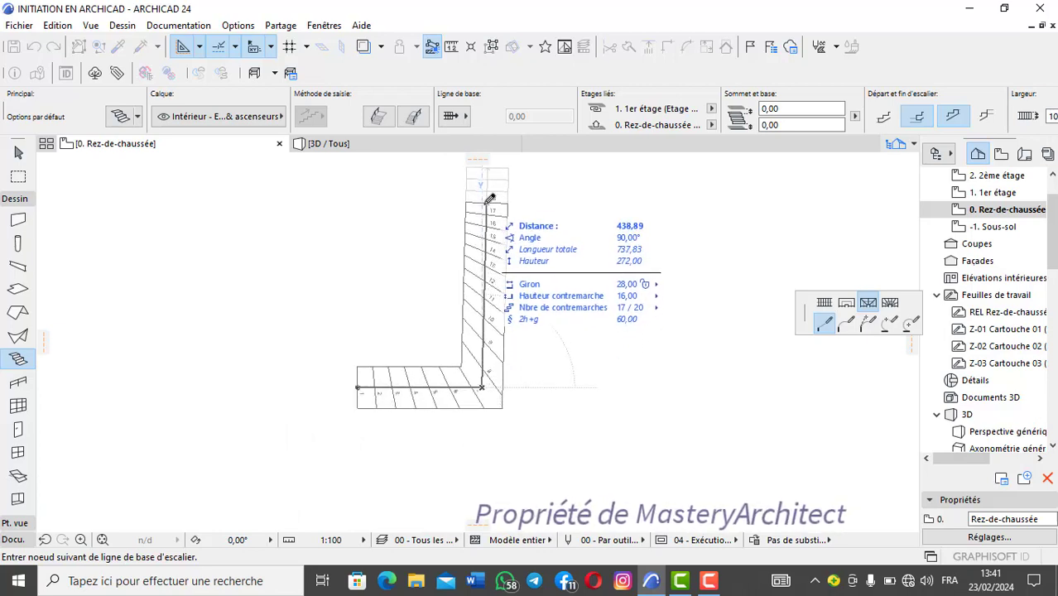
pyautogui.doubleClick(484, 206)
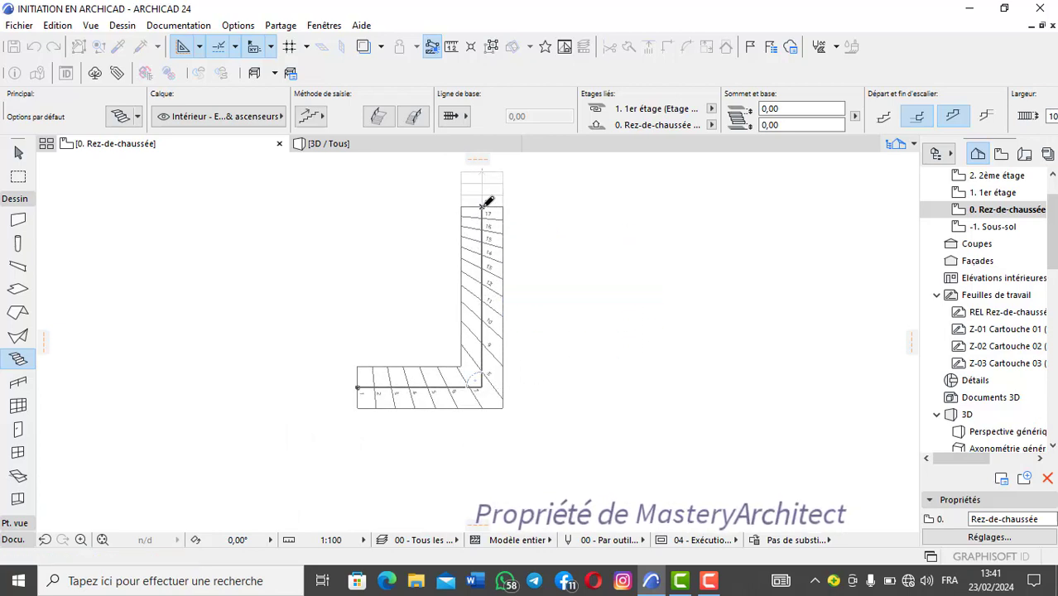
pyautogui.moveTo(427, 238); pyautogui.dragTo(492, 354, button='middle')
pyautogui.scroll(5, 475, 335)
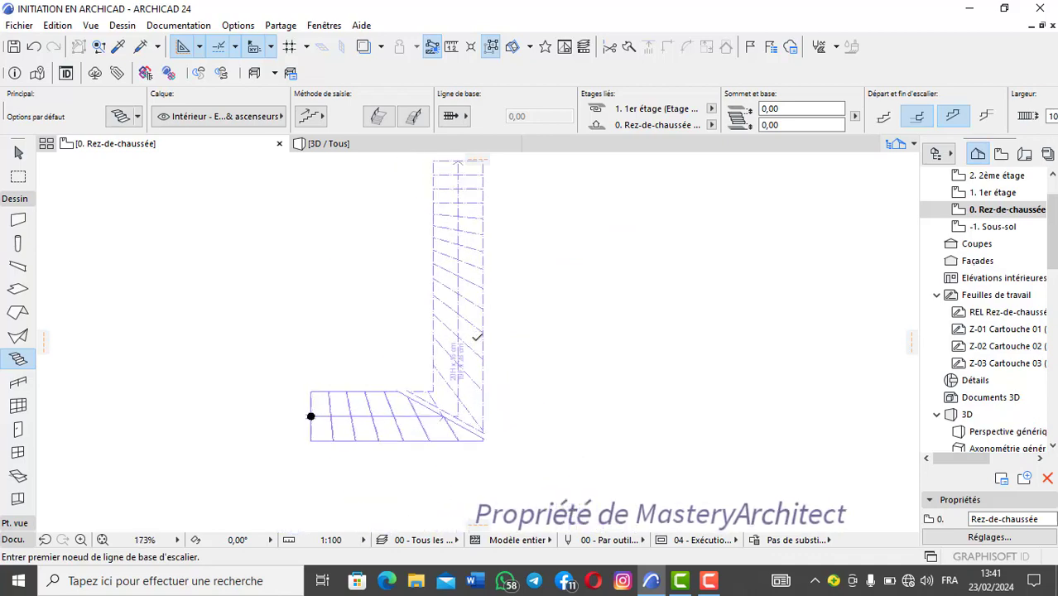
pyautogui.moveTo(448, 296); pyautogui.dragTo(529, 341, button='middle')
pyautogui.scroll(-2, 527, 340)
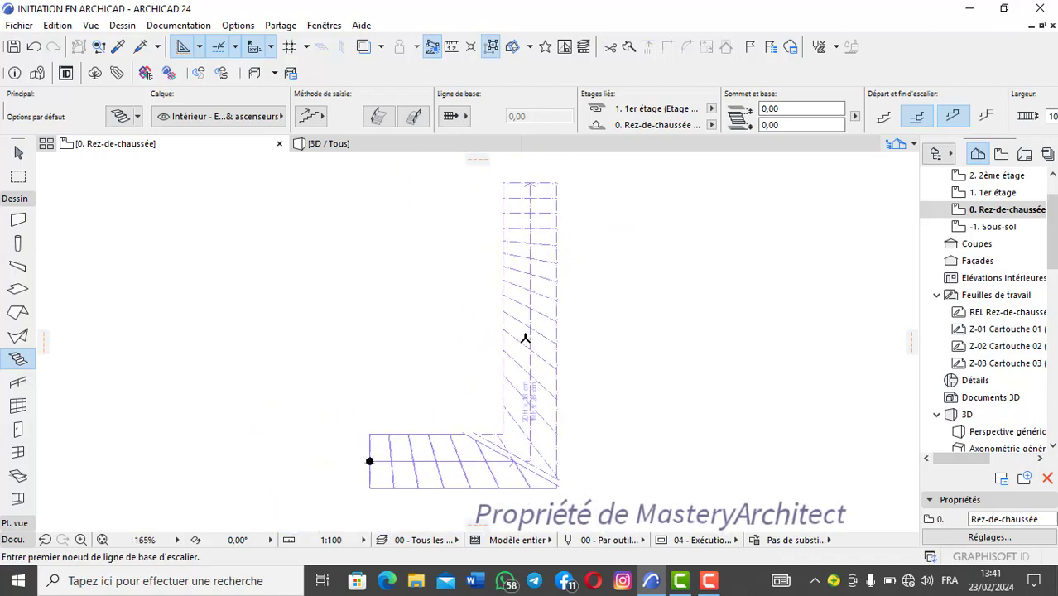
# Step: Examine the new equal-angle stair in 3D and compare its turn with those of the other L-shaped stairs
pyautogui.click(353, 145)
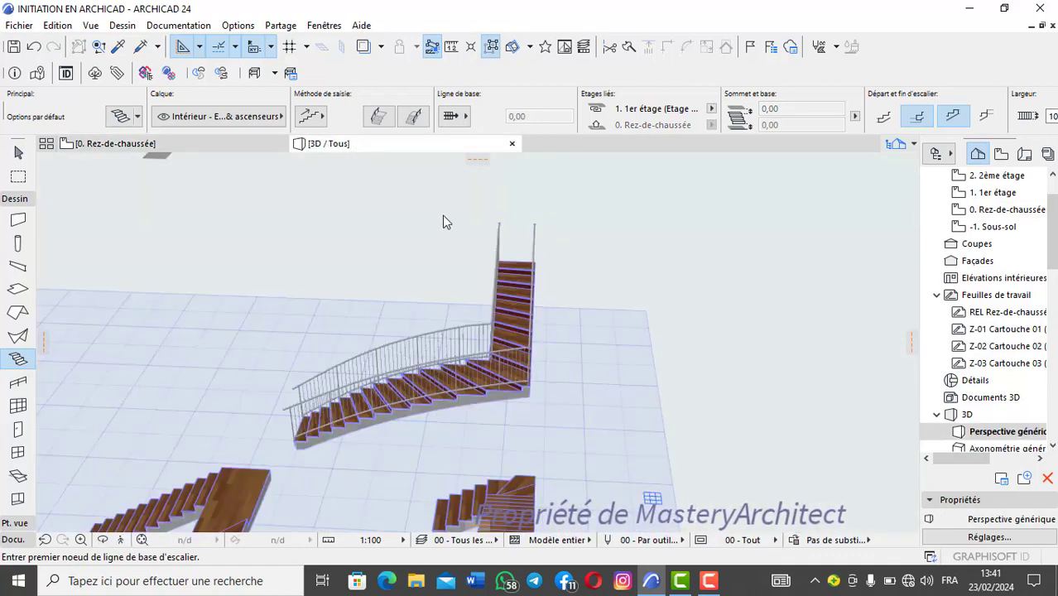
pyautogui.keyDown('shift'); pyautogui.moveTo(441, 344); pyautogui.dragTo(496, 341, button='middle'); pyautogui.keyUp('shift')
pyautogui.scroll(6, 572, 374)
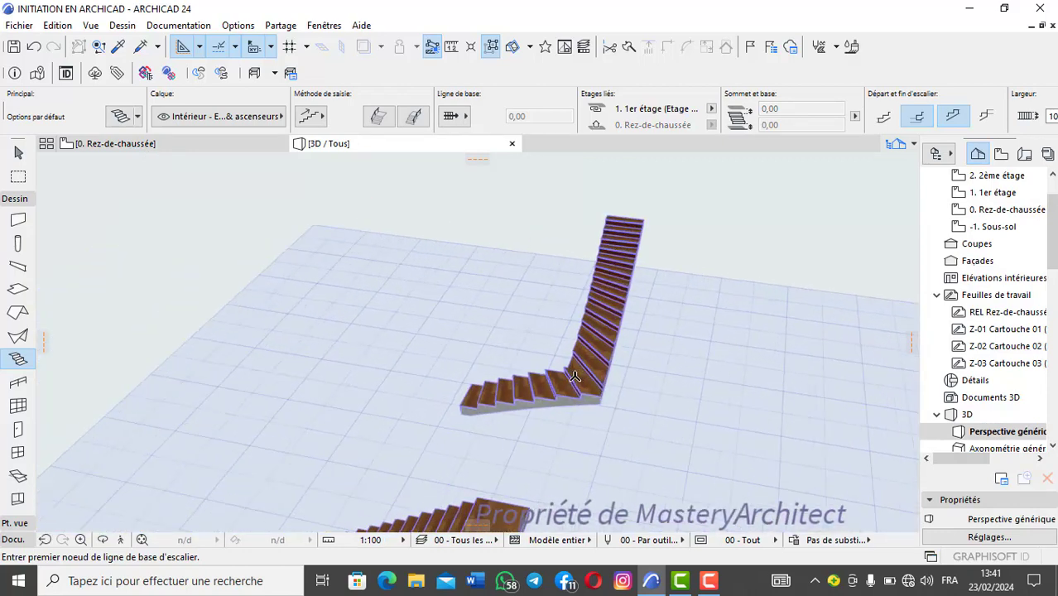
pyautogui.moveTo(570, 374); pyautogui.dragTo(432, 295, button='middle')
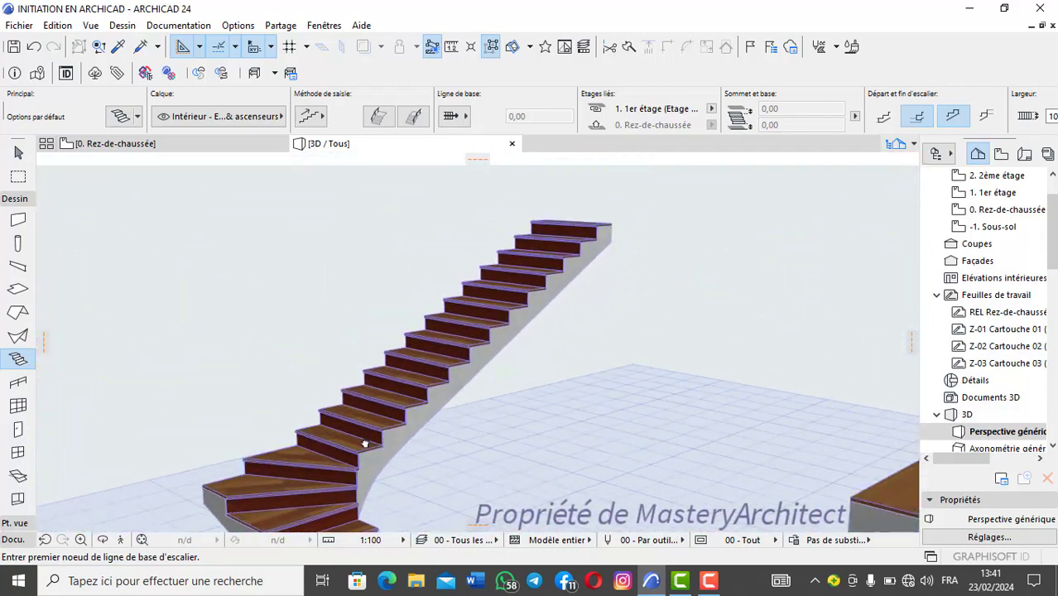
pyautogui.keyDown('shift'); pyautogui.moveTo(365, 444); pyautogui.dragTo(420, 455, button='middle'); pyautogui.keyUp('shift')
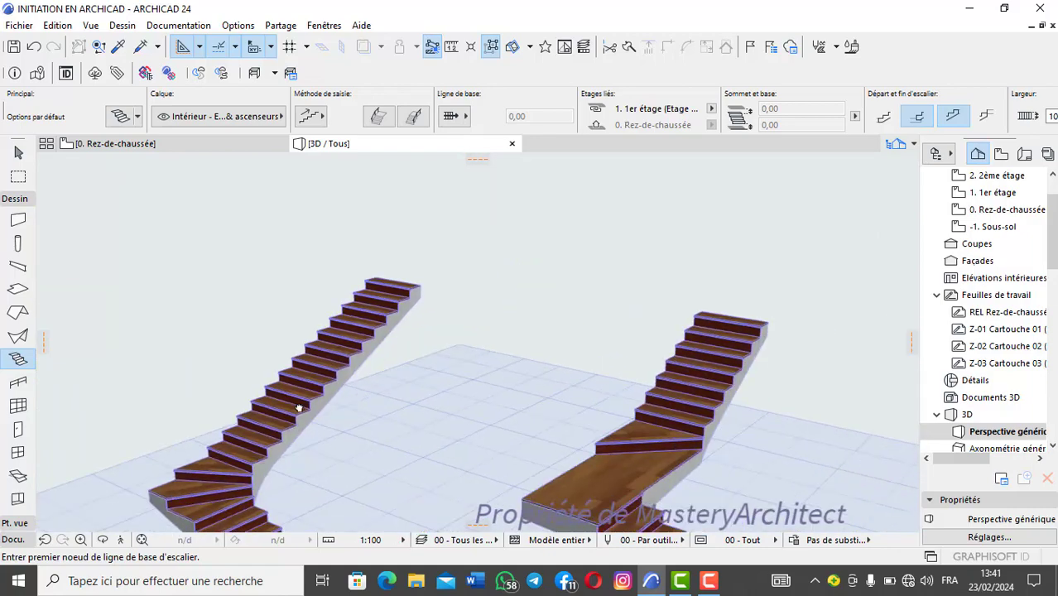
pyautogui.keyDown('shift'); pyautogui.moveTo(625, 374); pyautogui.dragTo(663, 430, button='middle'); pyautogui.keyUp('shift')
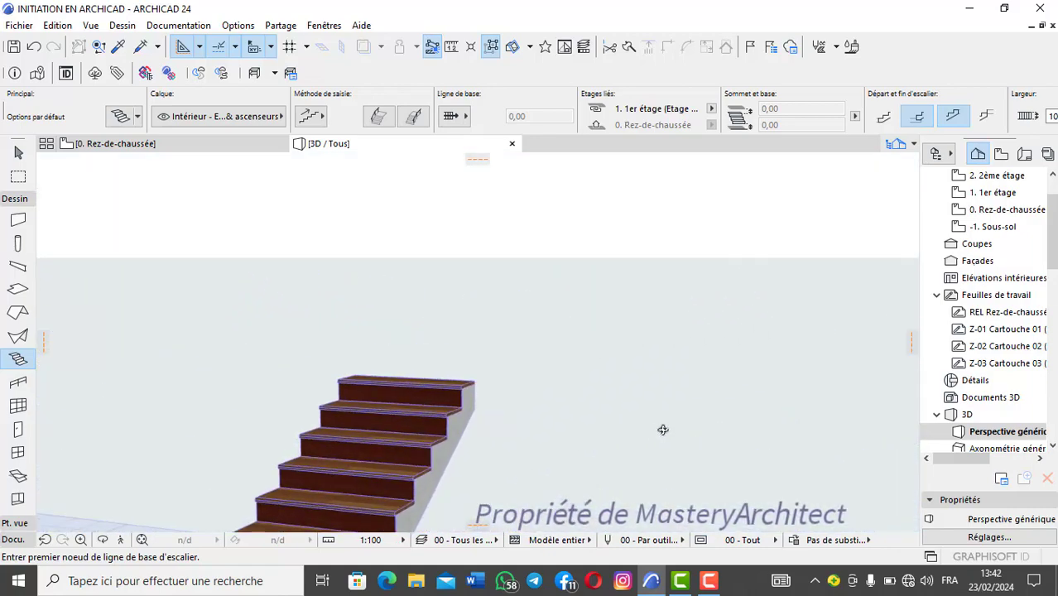
pyautogui.keyDown('shift'); pyautogui.moveTo(393, 275); pyautogui.dragTo(441, 311, button='middle'); pyautogui.keyUp('shift')
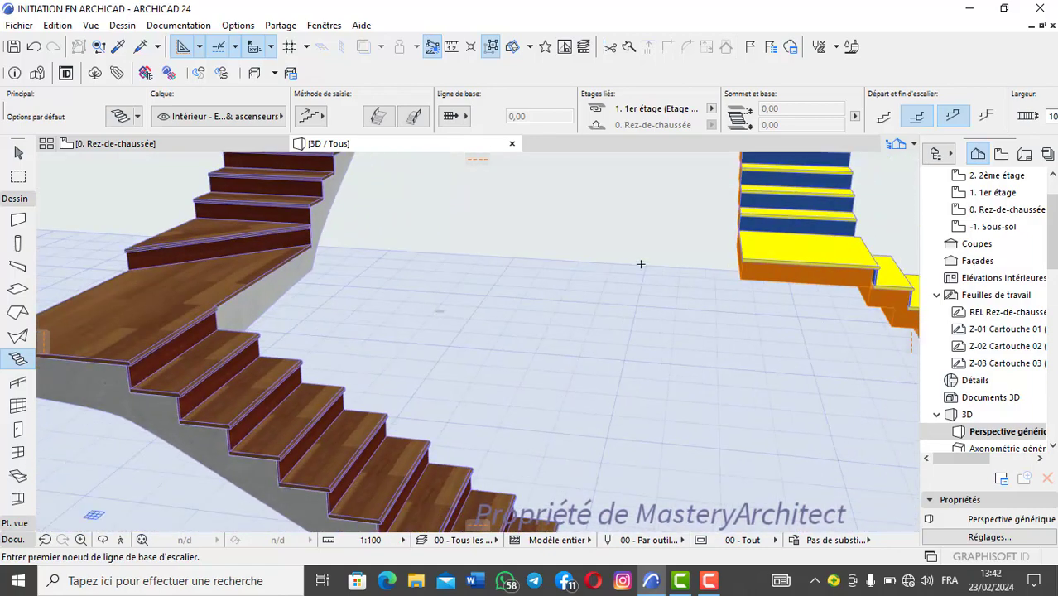
pyautogui.moveTo(641, 264)
pyautogui.keyDown('shift'); pyautogui.mouseDown(button='middle')
pyautogui.moveTo(500, 381)
pyautogui.moveTo(232, 338)
pyautogui.moveTo(628, 267)
pyautogui.mouseUp(button='middle'); pyautogui.keyUp('shift')
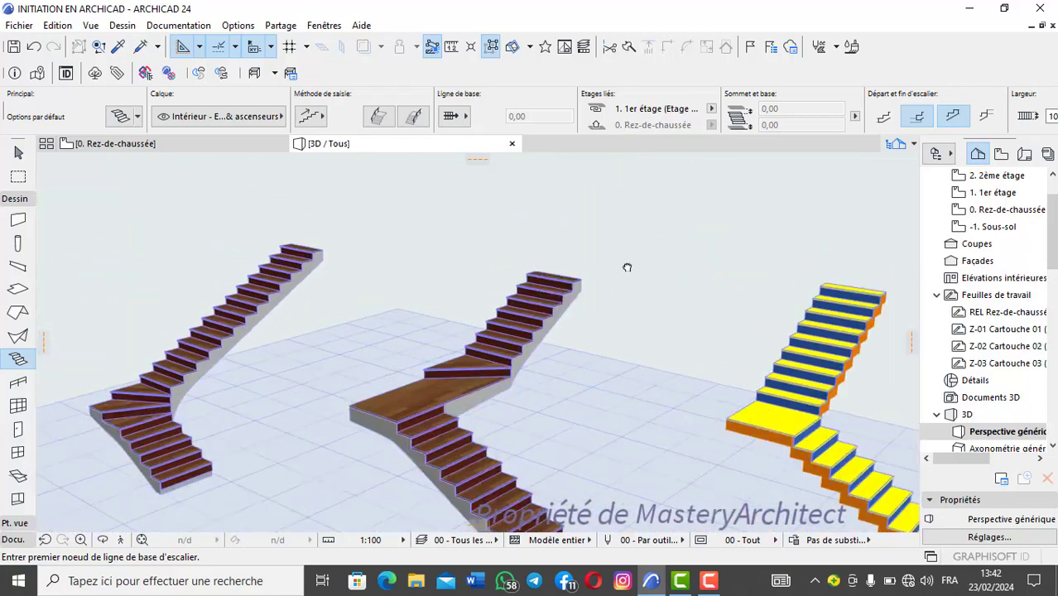
pyautogui.keyDown('shift'); pyautogui.moveTo(364, 327); pyautogui.dragTo(456, 393, button='middle'); pyautogui.keyUp('shift')
pyautogui.scroll(-2, 456, 393)
pyautogui.moveTo(690, 377); pyautogui.dragTo(313, 333, button='middle')
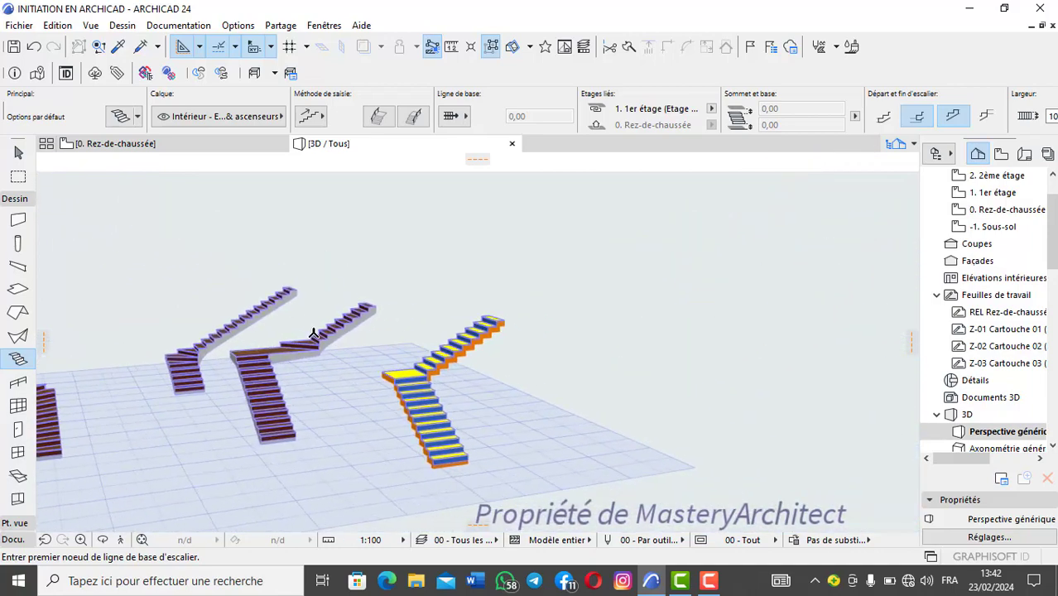
pyautogui.press('F2')
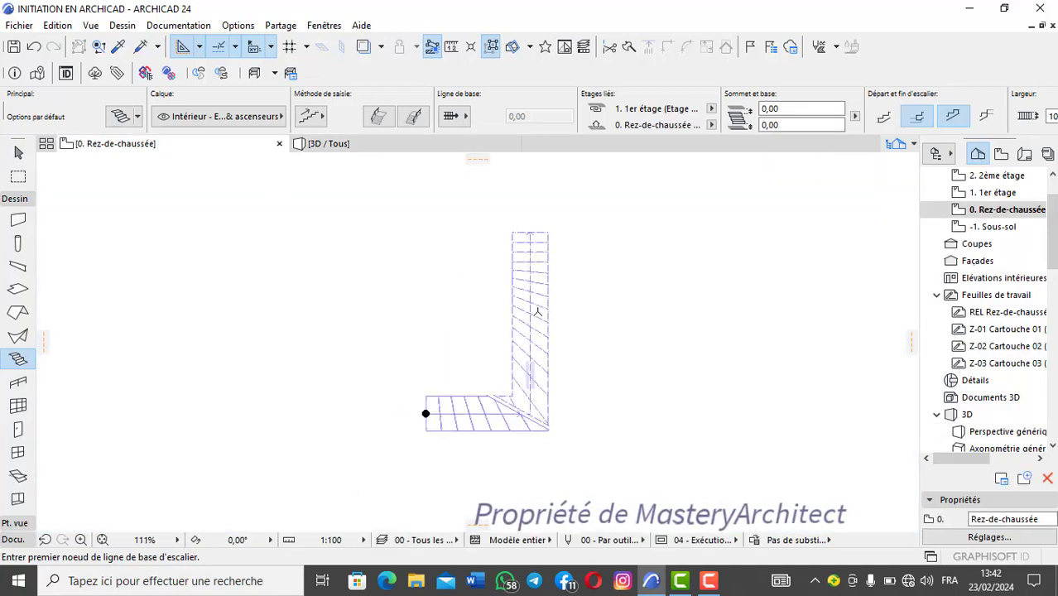
pyautogui.moveTo(384, 300); pyautogui.dragTo(333, 283, button='middle')
pyautogui.scroll(4, 332, 243)
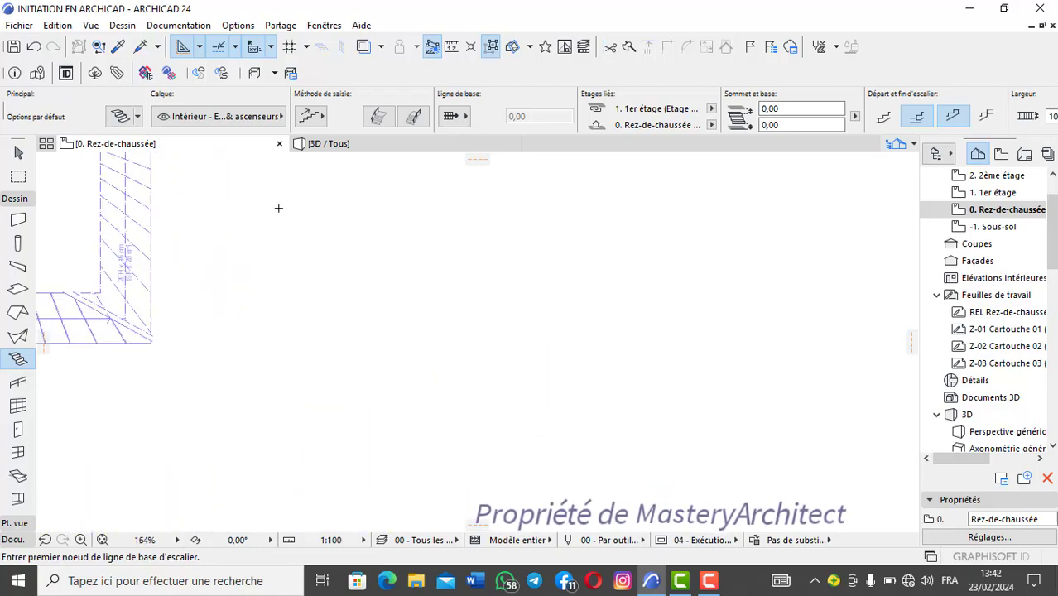
pyautogui.click(407, 293)
pyautogui.press('Escape')
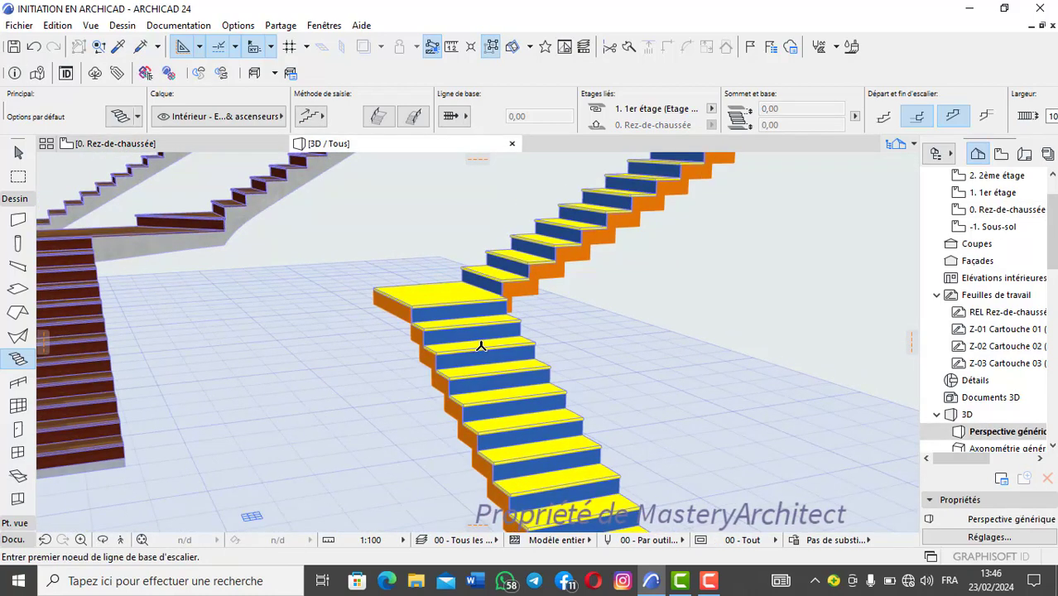
# Step: Give the yellow-and-blue stair inclined risers defined by an angle of 45° and apply the settings
pyautogui.click(481, 346)
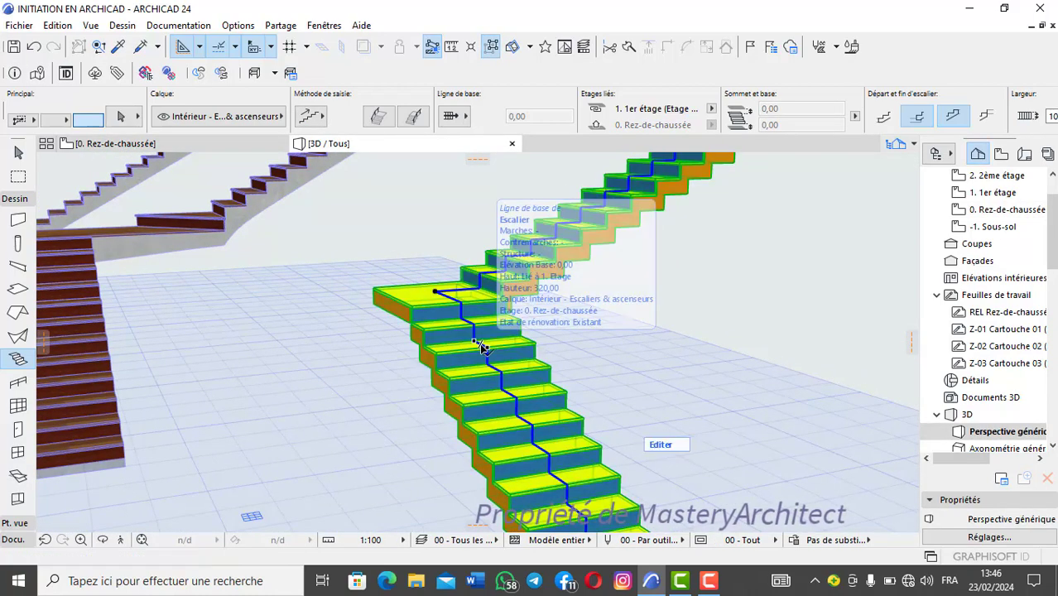
pyautogui.scroll(2, 538, 355)
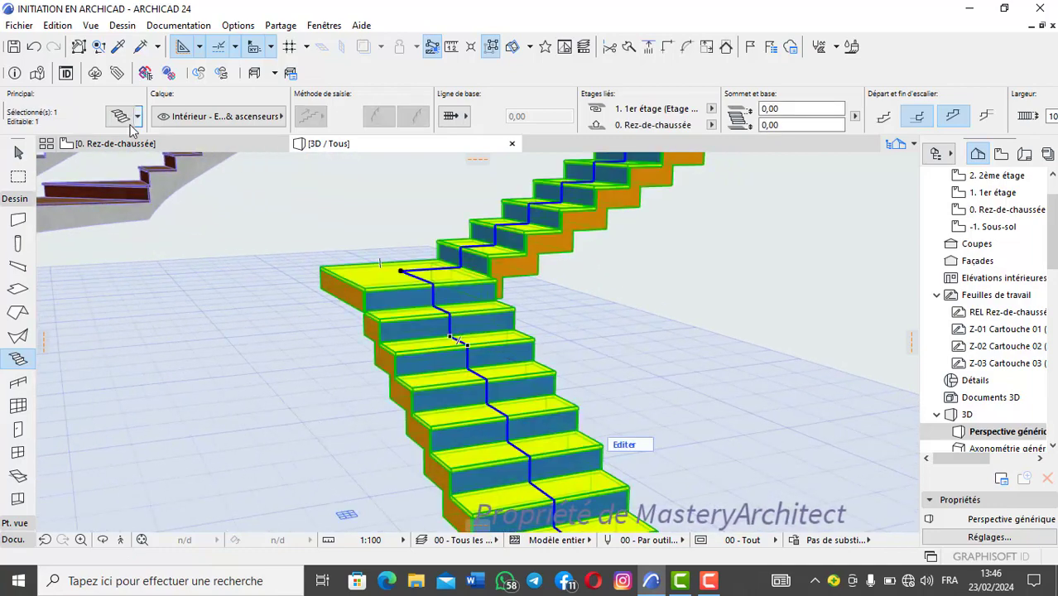
pyautogui.click(121, 116)
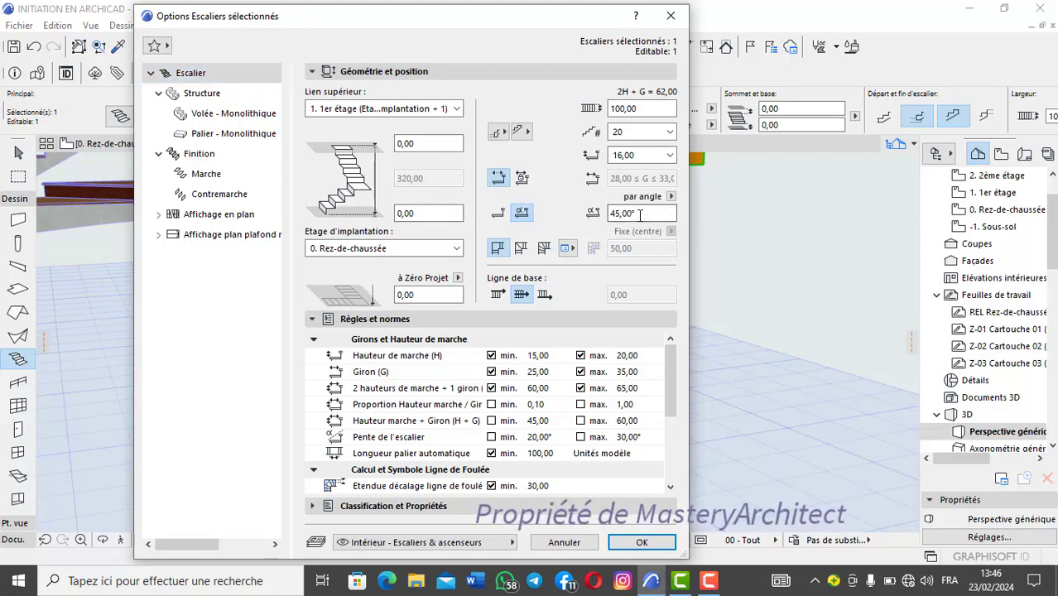
pyautogui.click(644, 542)
# Step: Examine in 3D how the inclined risers meet the treads and the monolithic structure below the landing
pyautogui.keyDown('shift'); pyautogui.moveTo(428, 323); pyautogui.dragTo(658, 335, button='middle'); pyautogui.keyUp('shift')
pyautogui.scroll(-2, 659, 334)
pyautogui.press('Escape')
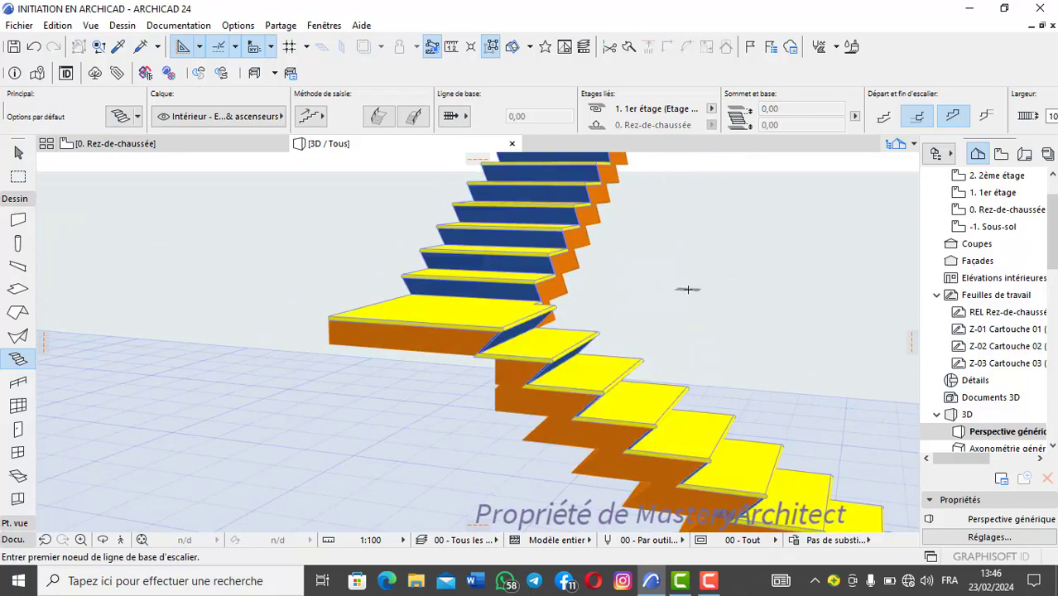
pyautogui.scroll(3, 561, 393)
pyautogui.keyDown('shift'); pyautogui.moveTo(561, 396); pyautogui.dragTo(628, 386, button='middle'); pyautogui.keyUp('shift')
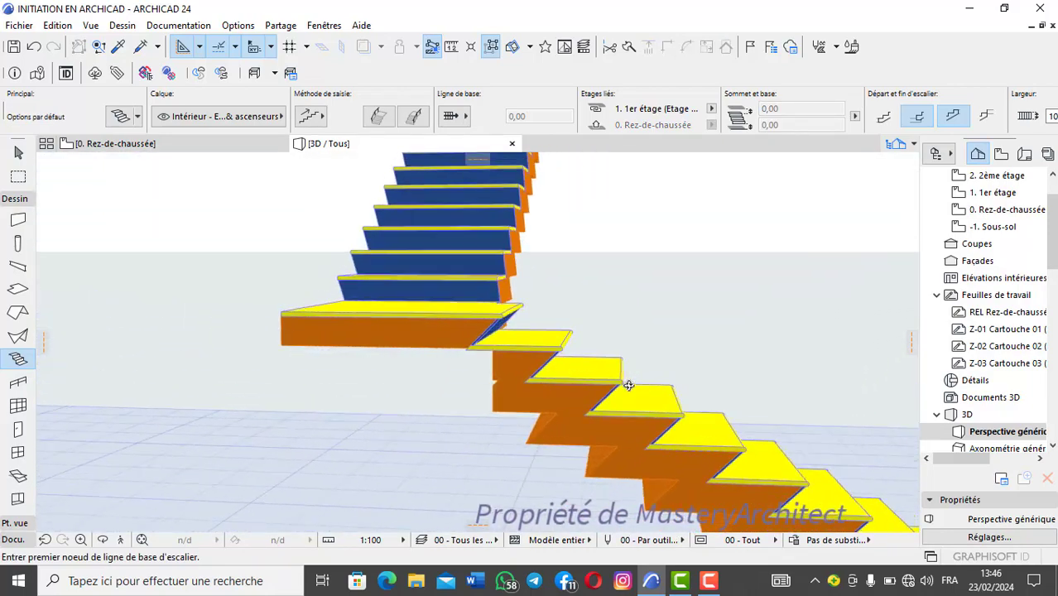
pyautogui.scroll(8, 544, 370)
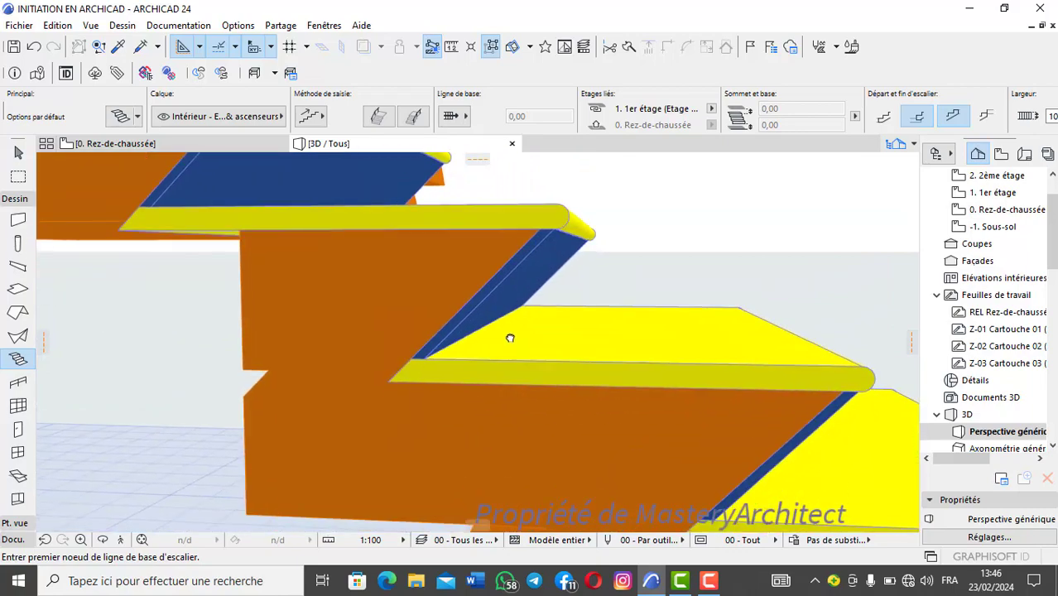
pyautogui.scroll(-2, 475, 342)
pyautogui.scroll(2, 477, 340)
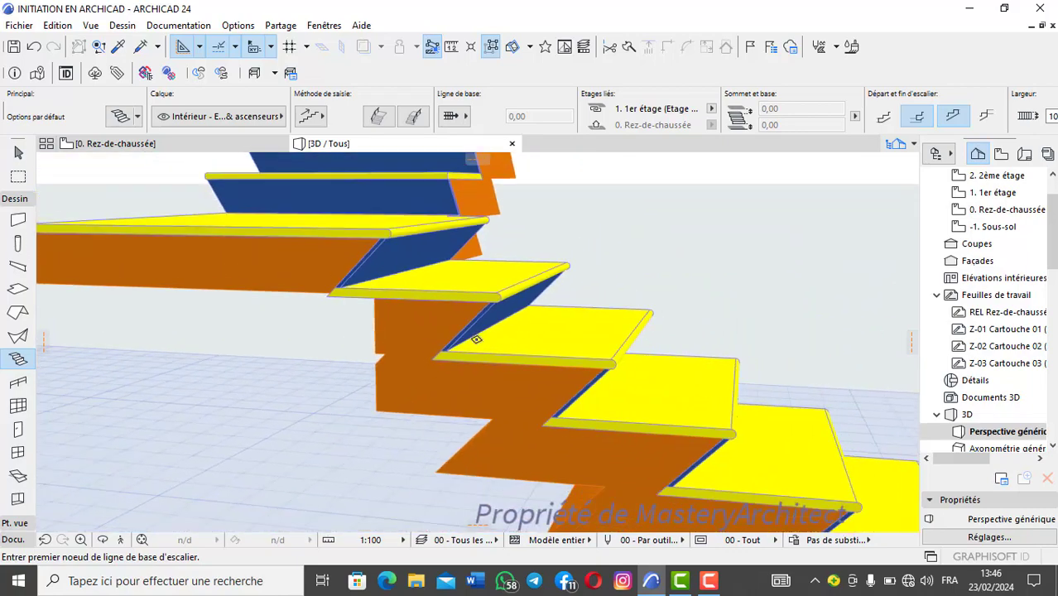
pyautogui.scroll(-3, 479, 342)
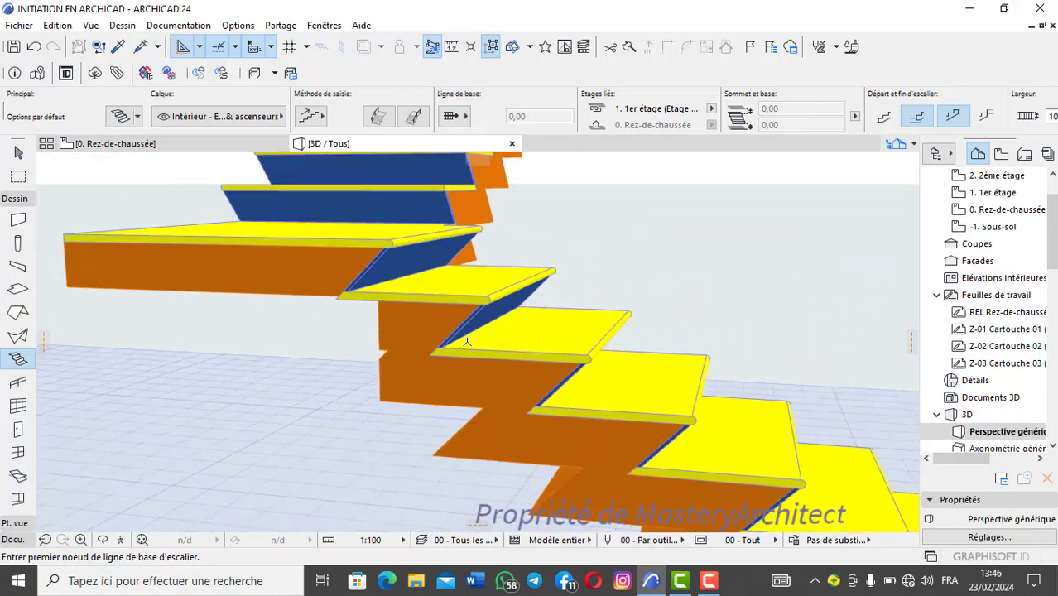
pyautogui.scroll(3, 479, 342)
pyautogui.scroll(3, 478, 342)
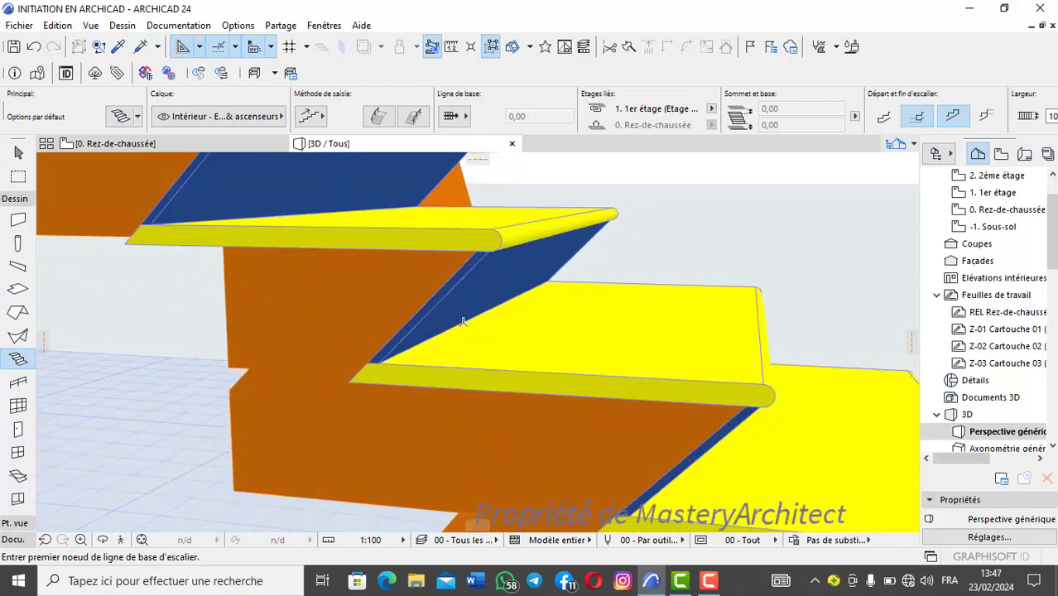
pyautogui.scroll(-5, 484, 346)
pyautogui.keyDown('shift'); pyautogui.moveTo(486, 346); pyautogui.dragTo(505, 336, button='middle'); pyautogui.keyUp('shift')
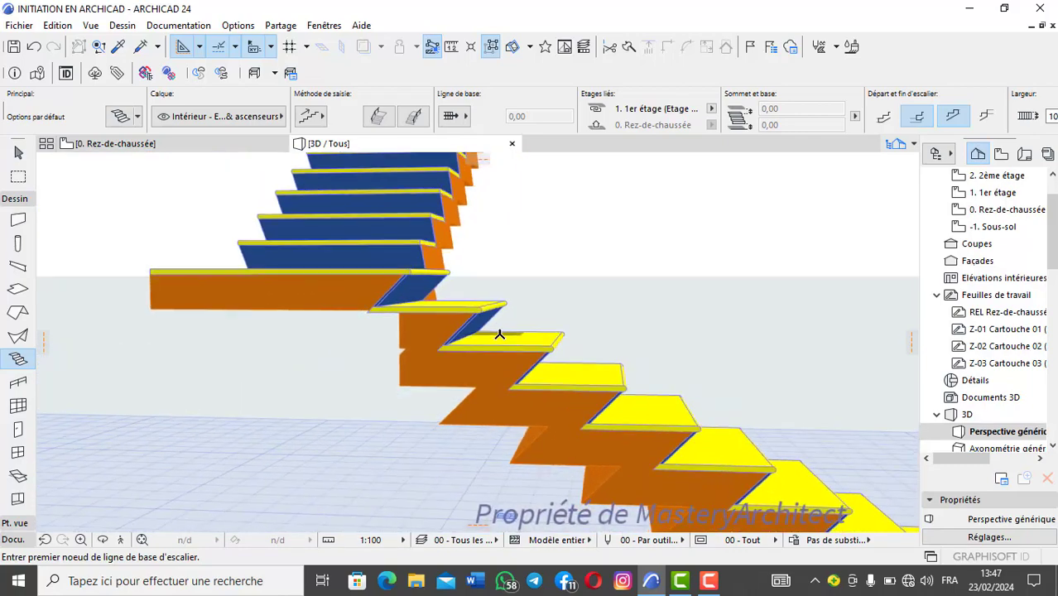
# Step: Switch the yellow-and-blue stair from inclined to straight vertical risers and apply the settings
pyautogui.keyDown('shift'); pyautogui.click(499, 335); pyautogui.keyUp('shift')
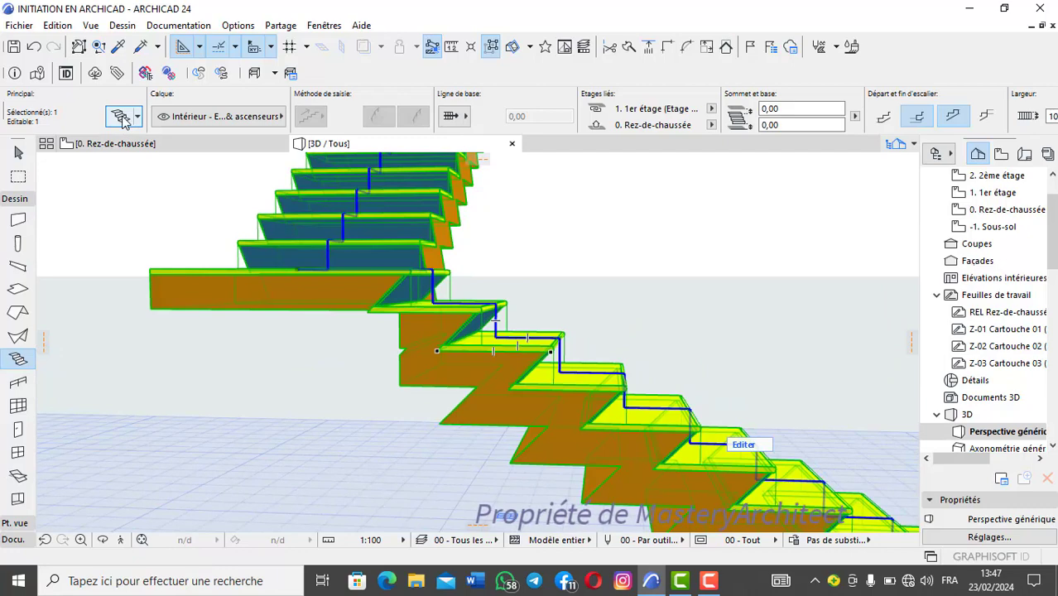
pyautogui.hotkey('ctrl', 't')
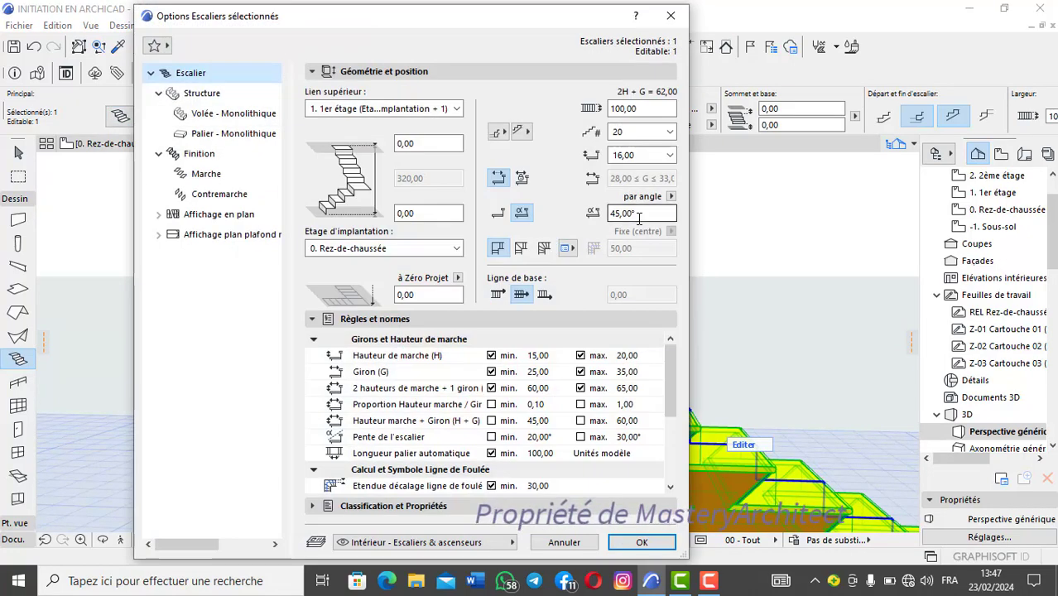
pyautogui.click(640, 217)
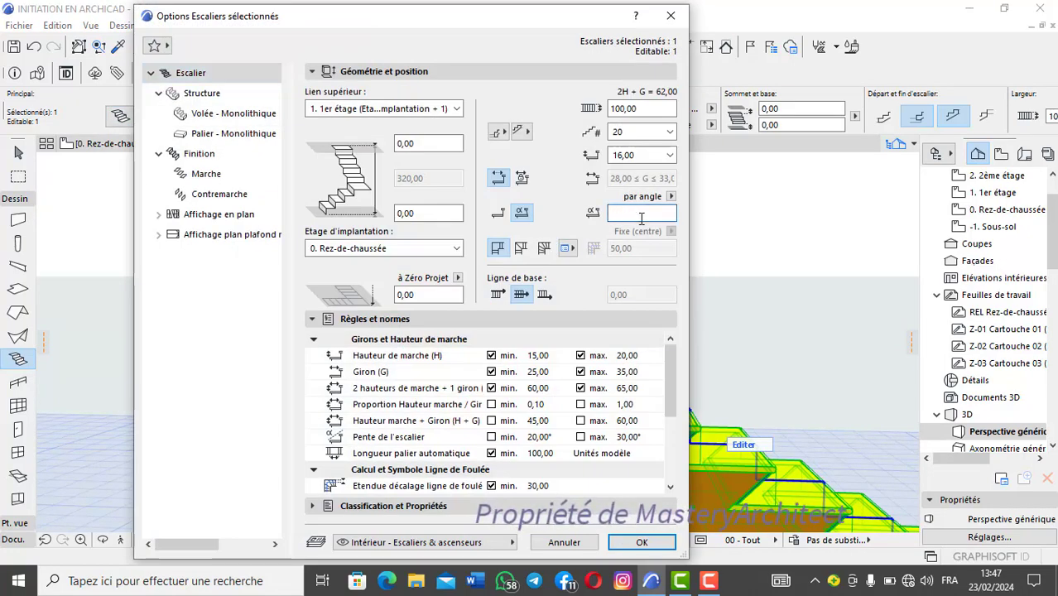
pyautogui.click(500, 220)
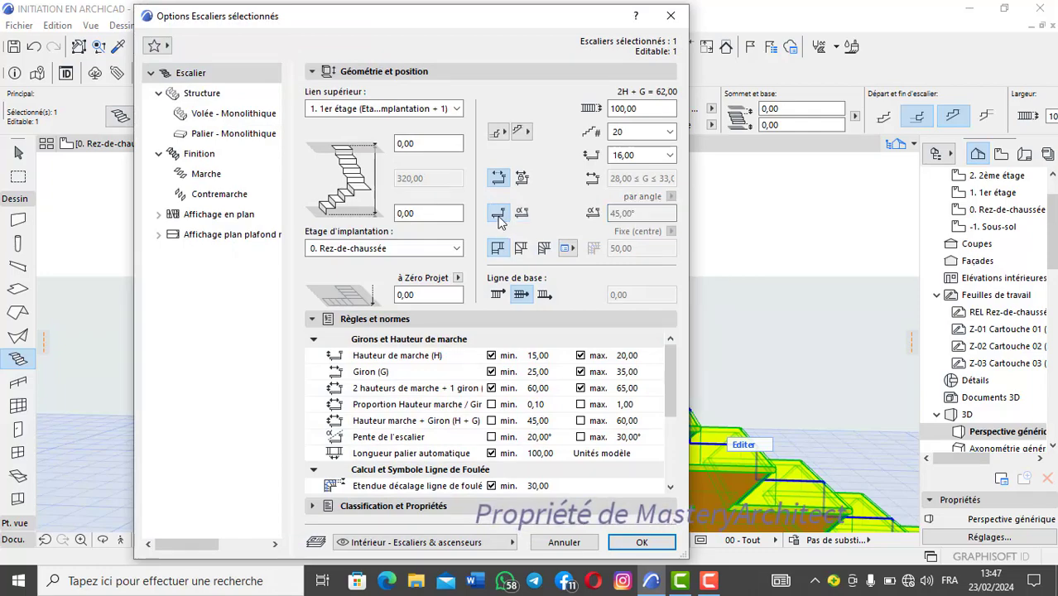
pyautogui.click(642, 543)
pyautogui.scroll(3, 522, 389)
pyautogui.scroll(-5, 530, 381)
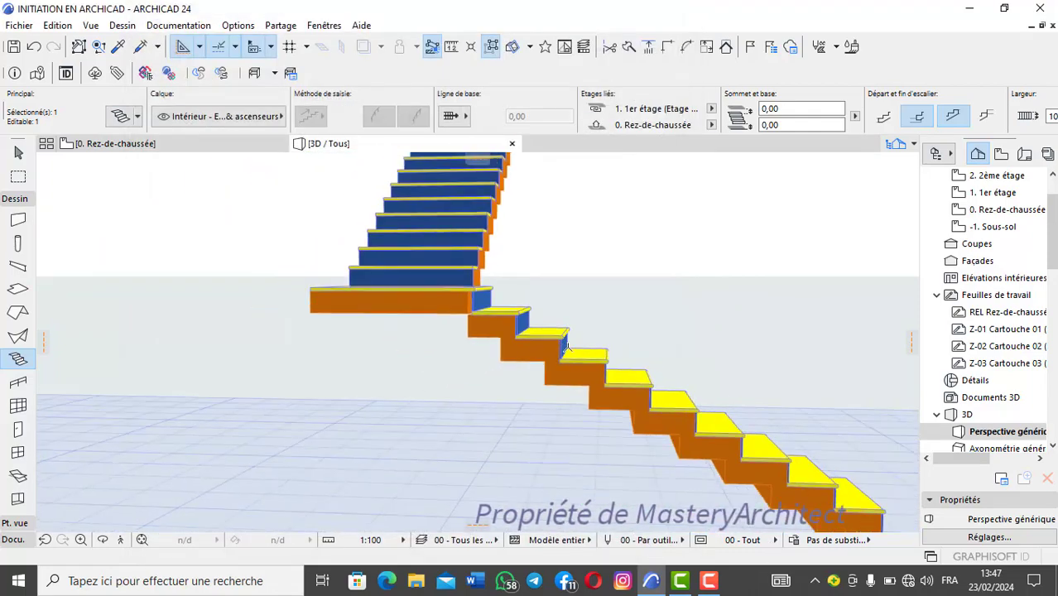
# Step: Change the monolithic flight structure of the yellow-and-blue stair from a stepped to a smooth sloping underside and apply it
pyautogui.scroll(6, 546, 368)
pyautogui.scroll(-1, 554, 364)
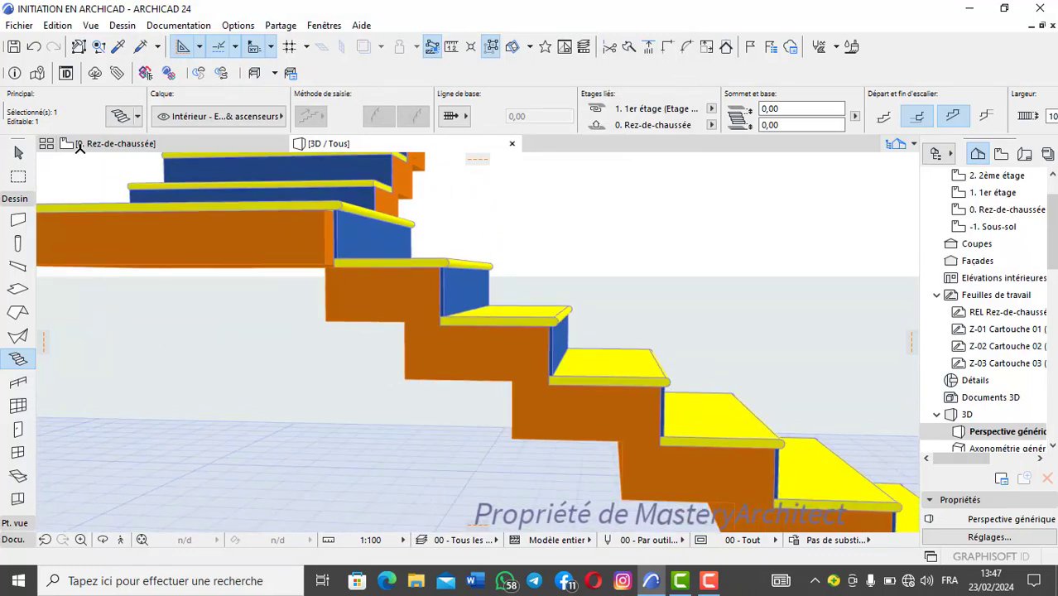
pyautogui.click(122, 119)
pyautogui.click(203, 110)
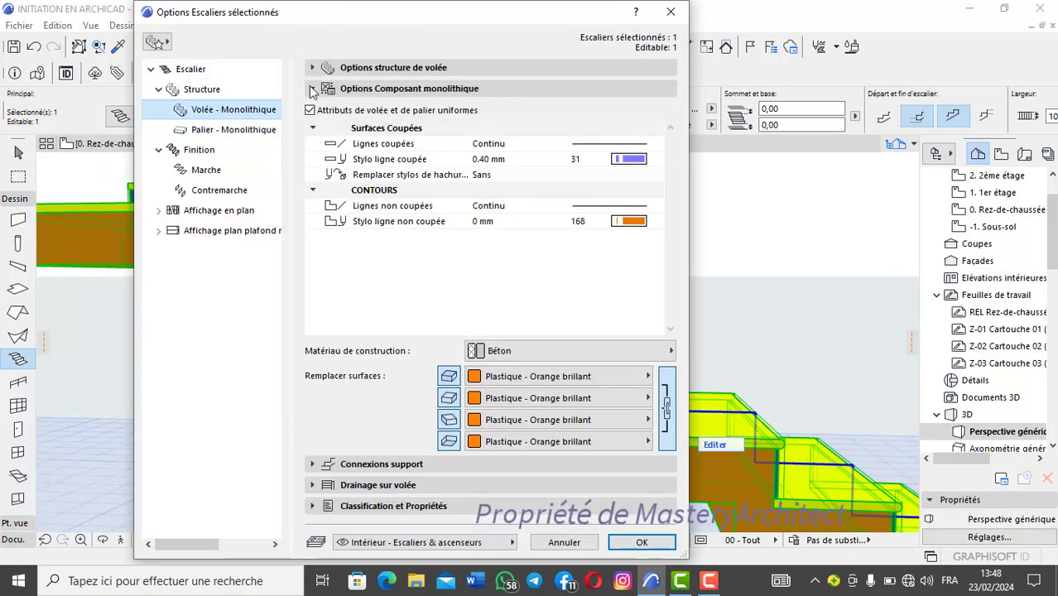
pyautogui.click(371, 71)
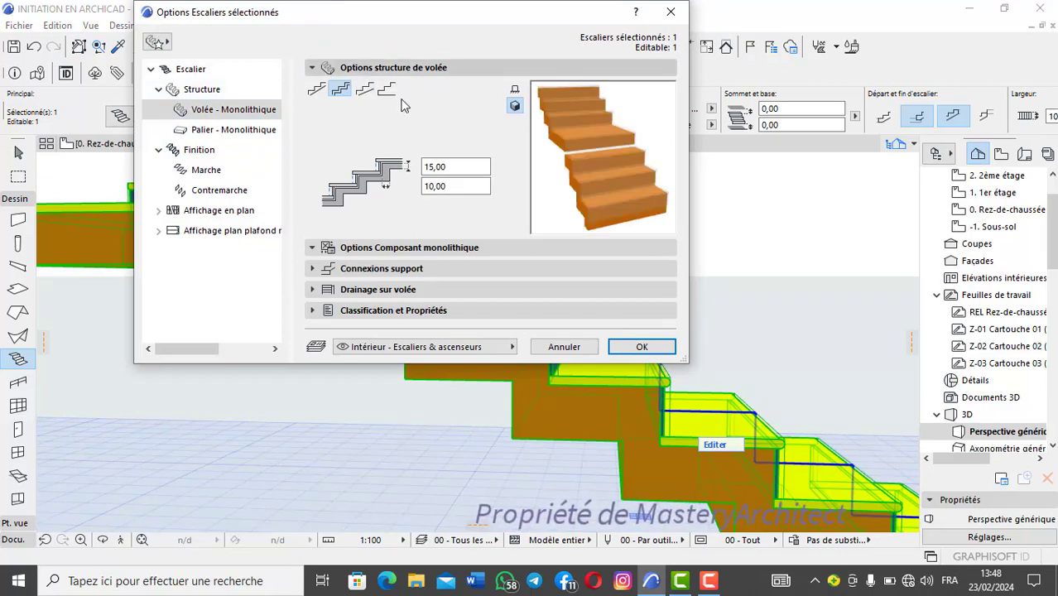
pyautogui.click(317, 92)
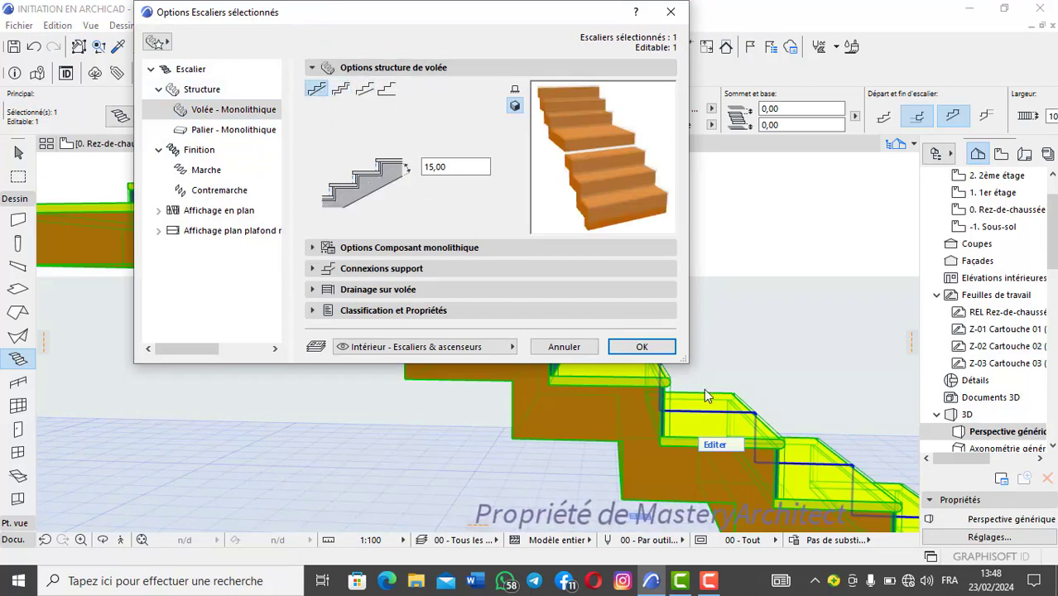
pyautogui.click(641, 347)
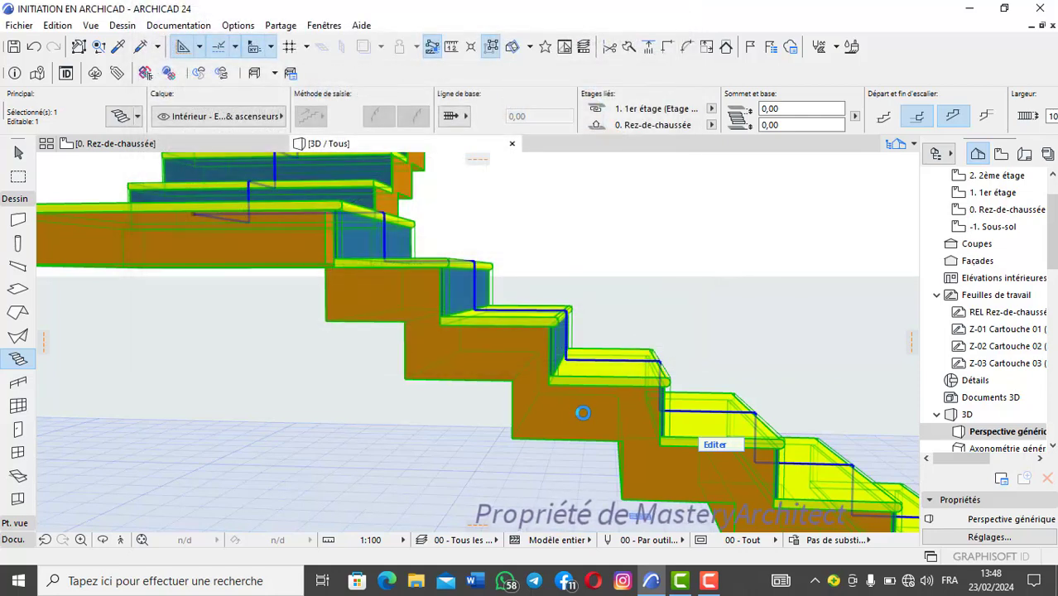
pyautogui.scroll(-5, 582, 414)
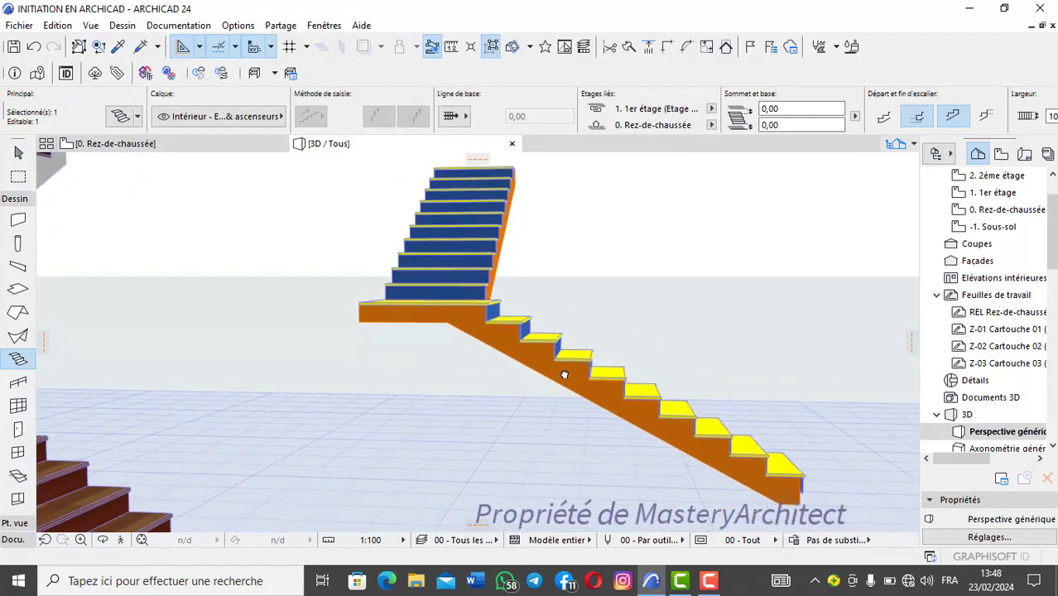
# Step: Give the smooth-underside yellow-and-blue stair inclined risers by angle at 45° and apply the settings
pyautogui.keyDown('shift'); pyautogui.moveTo(565, 372); pyautogui.dragTo(621, 345, button='middle'); pyautogui.keyUp('shift')
pyautogui.keyDown('shift'); pyautogui.moveTo(644, 409); pyautogui.dragTo(629, 365, button='middle'); pyautogui.keyUp('shift')
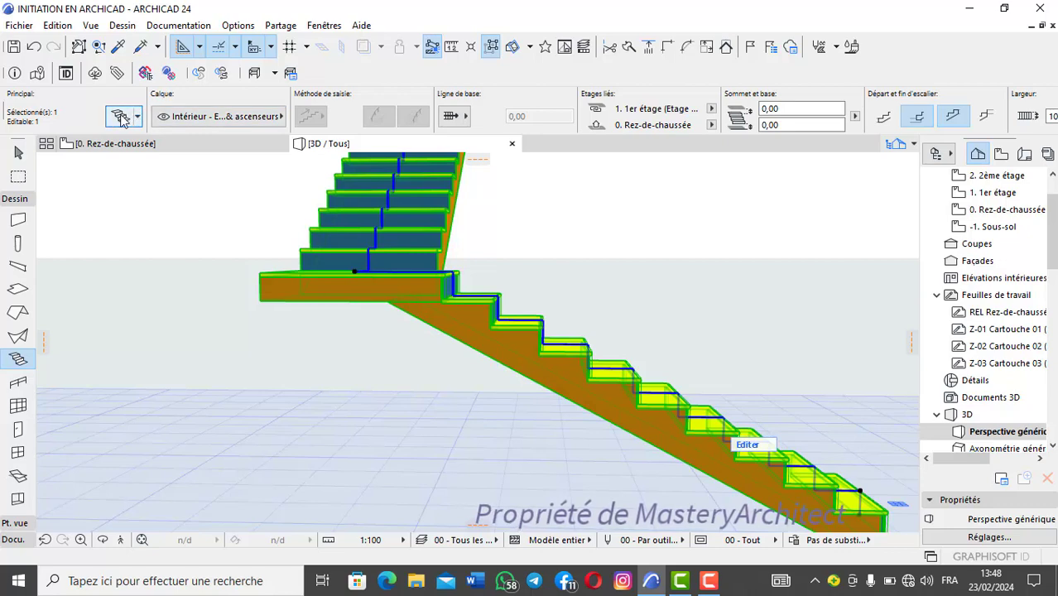
pyautogui.hotkey('ctrl', 't')
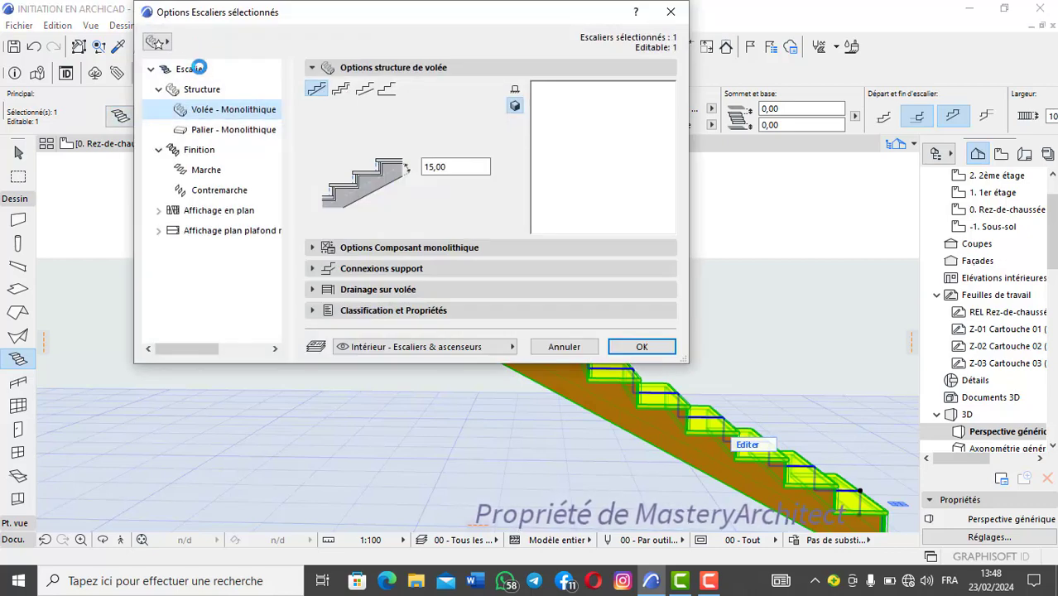
pyautogui.click(195, 69)
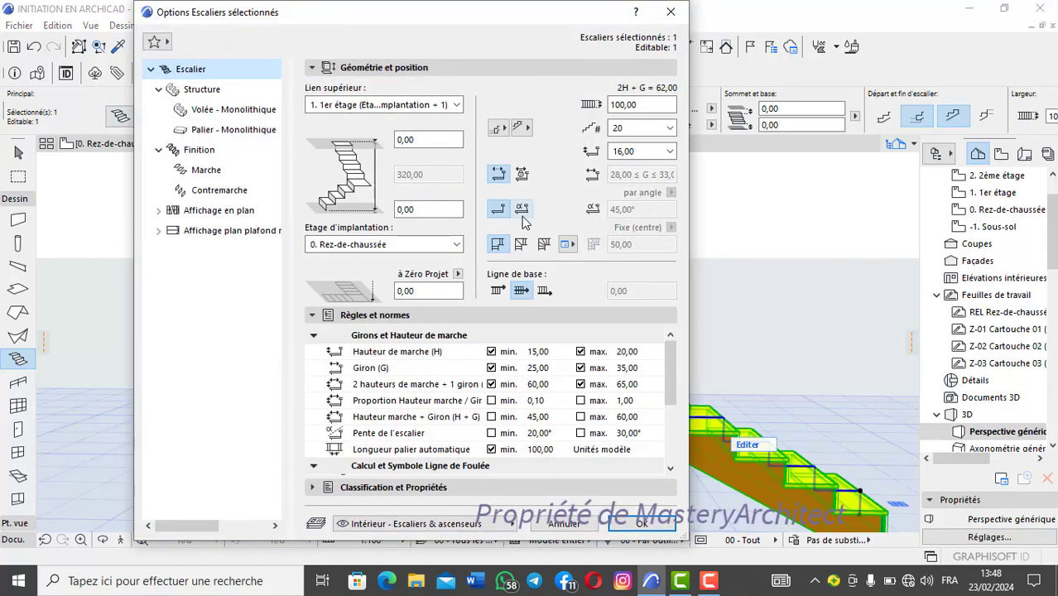
pyautogui.click(520, 211)
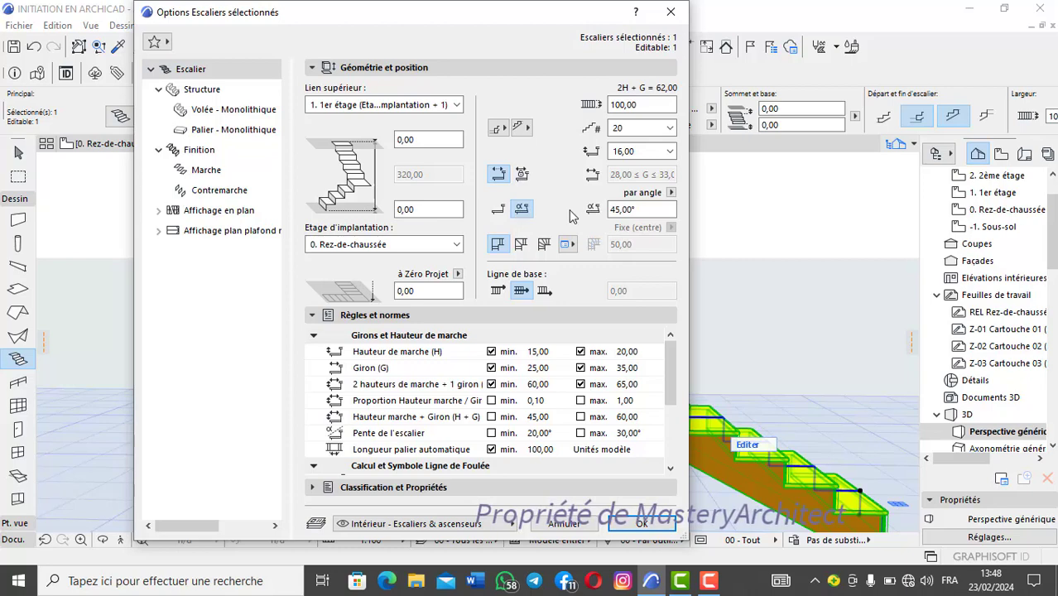
pyautogui.click(642, 524)
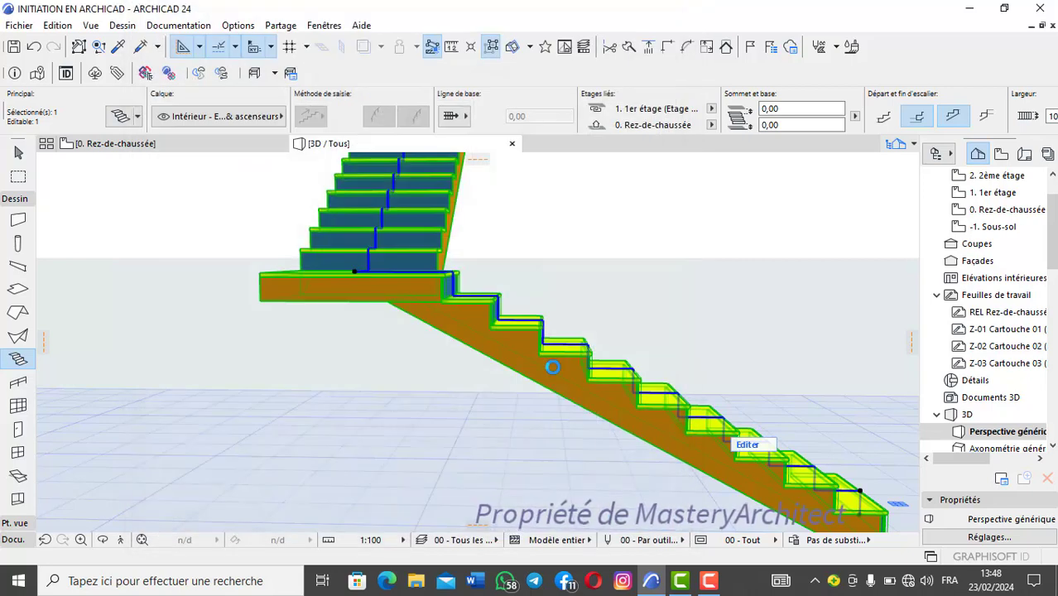
pyautogui.scroll(3, 637, 253)
pyautogui.press('Escape')
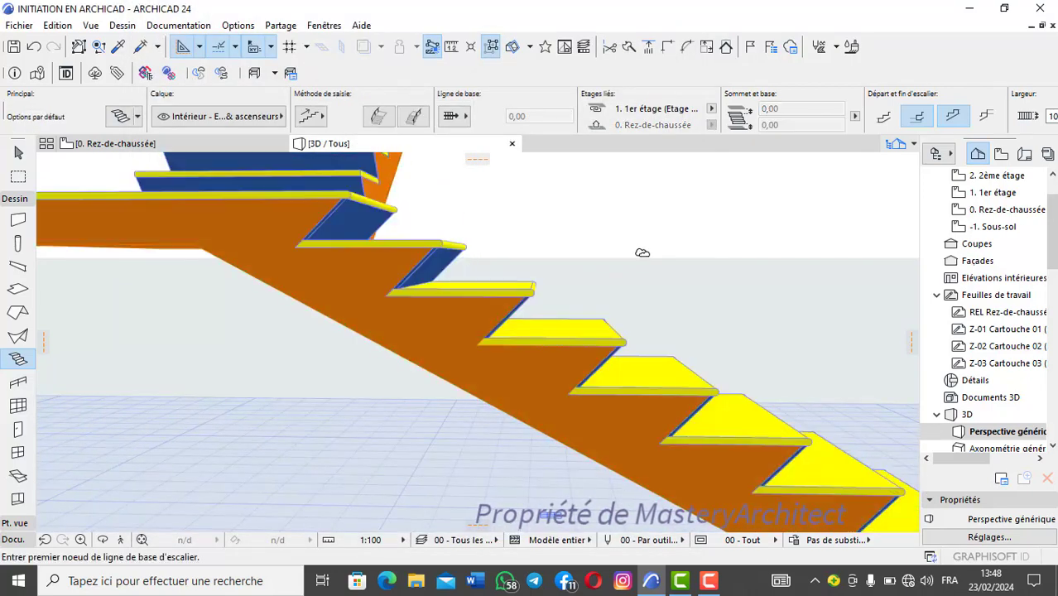
# Step: Examine in 3D how the inclined risers, tread edges and smooth sloping structure of the yellow-and-blue stair fit together
pyautogui.scroll(-2, 509, 377)
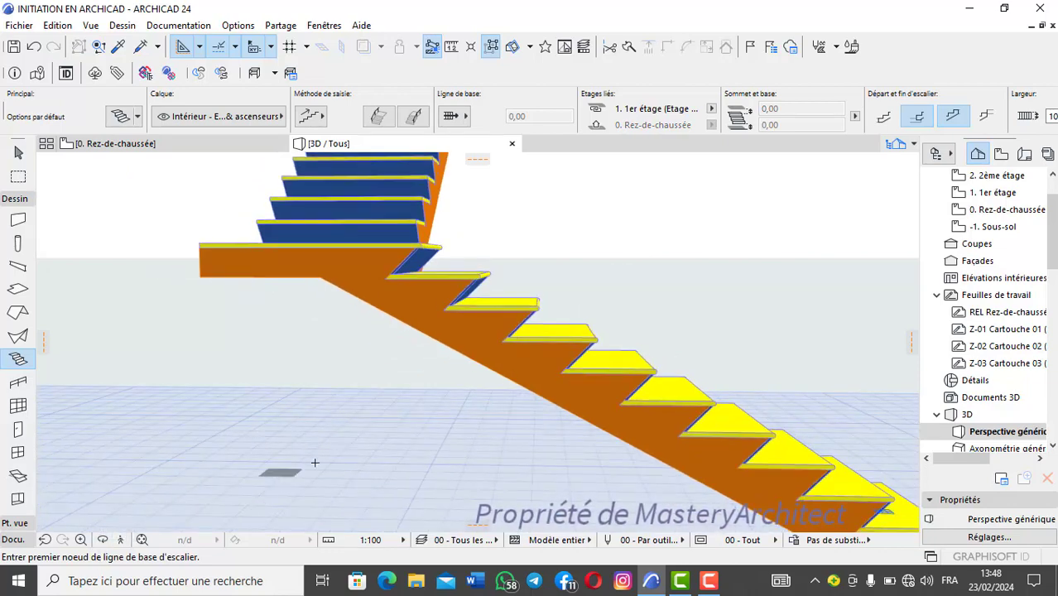
pyautogui.scroll(-3, 539, 335)
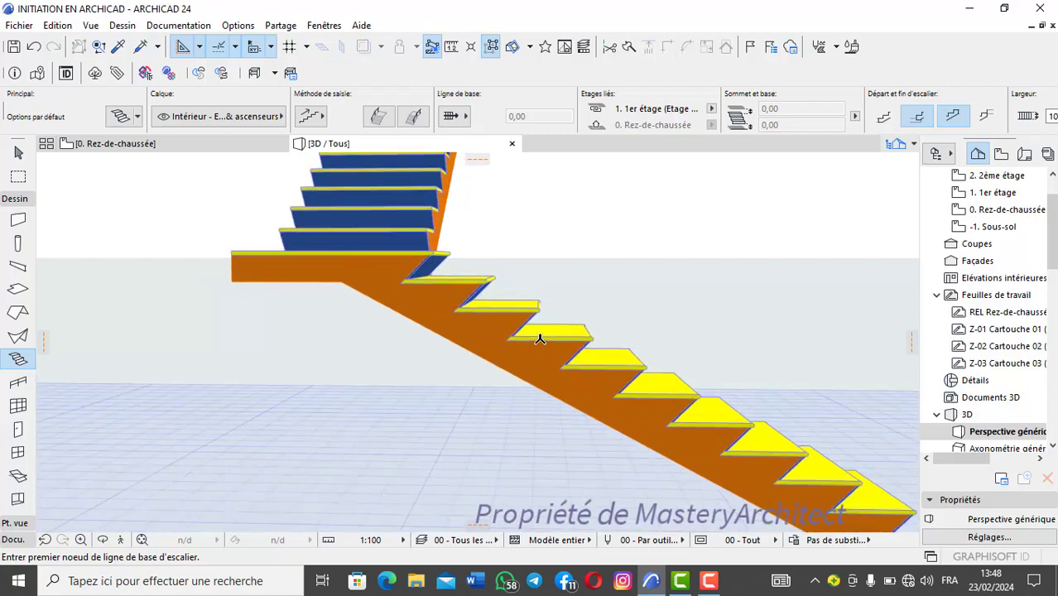
pyautogui.keyDown('shift'); pyautogui.moveTo(534, 362); pyautogui.dragTo(487, 424, button='middle'); pyautogui.keyUp('shift')
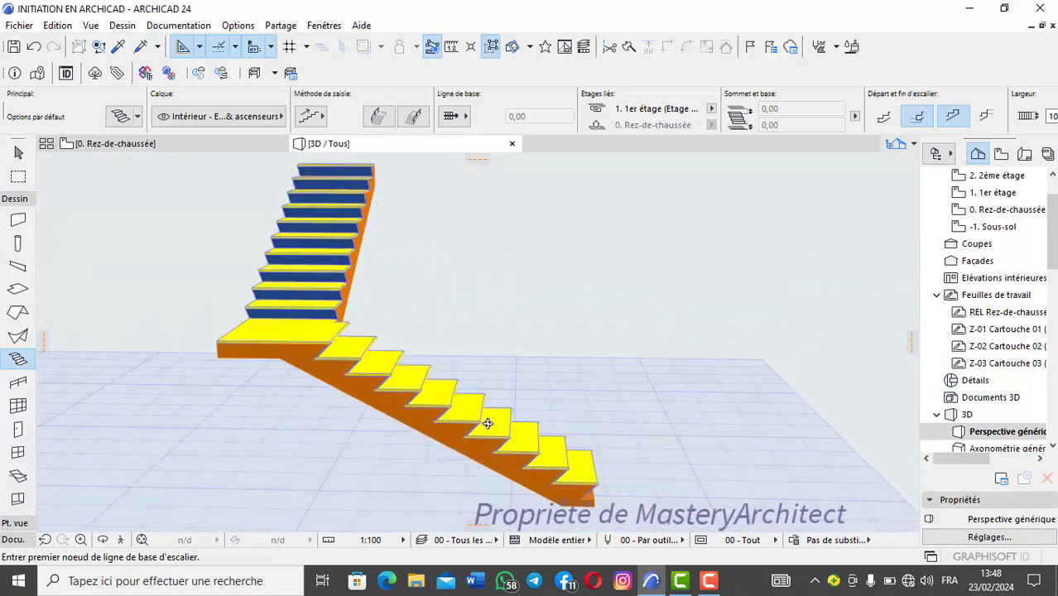
pyautogui.click(103, 538)
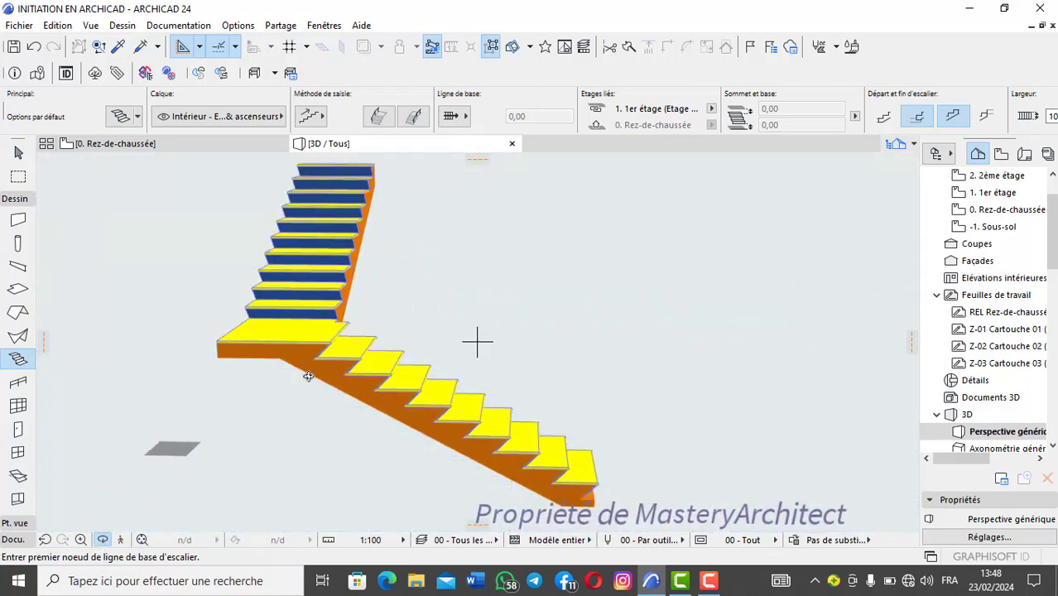
pyautogui.moveTo(477, 343); pyautogui.dragTo(356, 415)
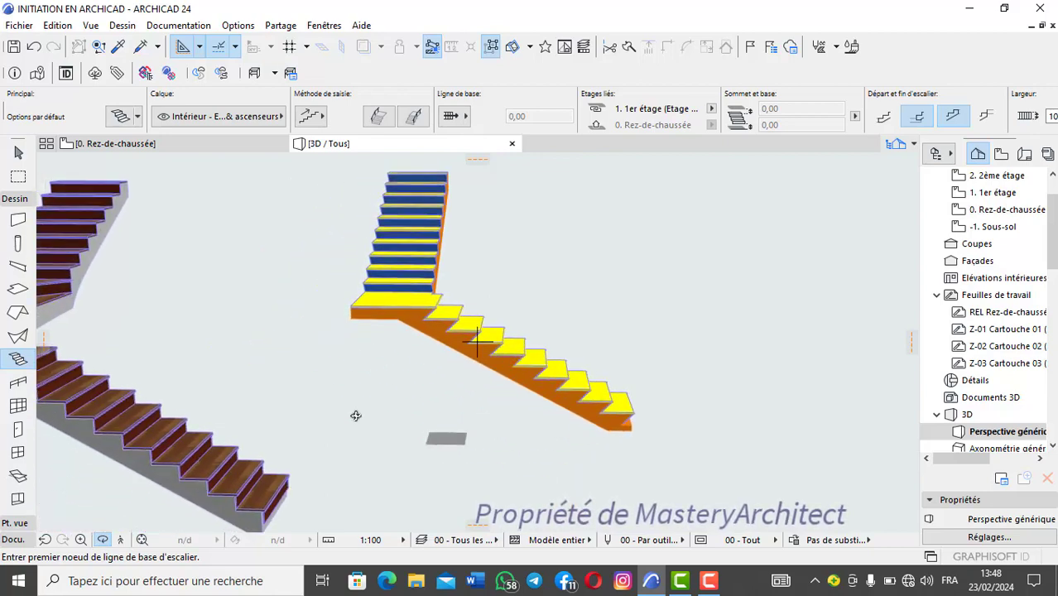
pyautogui.moveTo(431, 328)
pyautogui.mouseDown()
pyautogui.moveTo(461, 338)
pyautogui.moveTo(352, 396)
pyautogui.moveTo(421, 276)
pyautogui.moveTo(335, 361)
pyautogui.moveTo(515, 341)
pyautogui.moveTo(427, 335)
pyautogui.moveTo(356, 264)
pyautogui.moveTo(298, 260)
pyautogui.moveTo(378, 354)
pyautogui.moveTo(727, 331)
pyautogui.moveTo(701, 415)
pyautogui.moveTo(337, 383)
pyautogui.moveTo(480, 338)
pyautogui.moveTo(476, 362)
pyautogui.moveTo(413, 338)
pyautogui.mouseUp()
pyautogui.scroll(6, 399, 347)
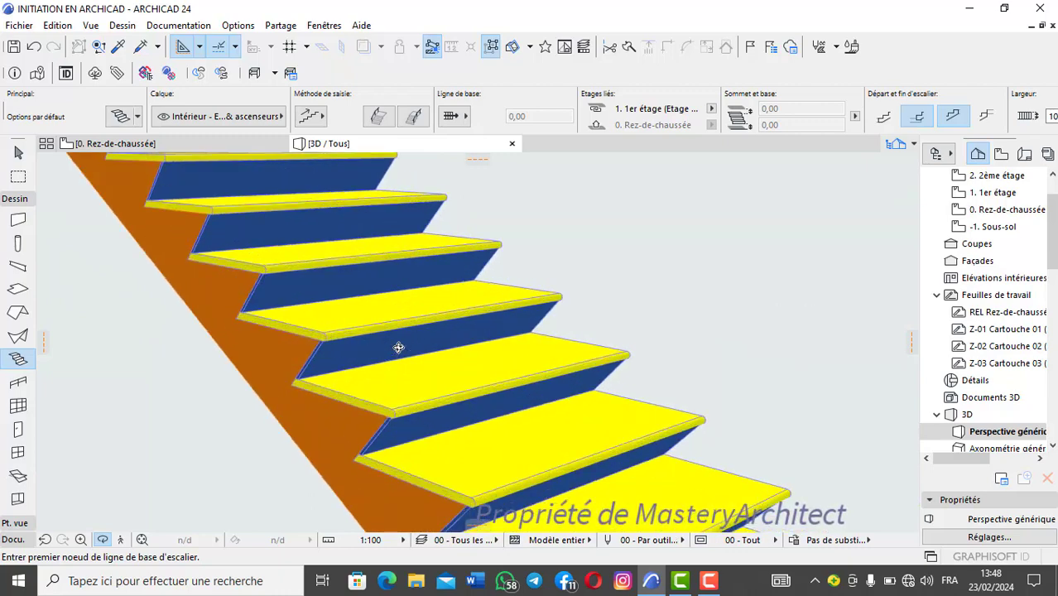
pyautogui.scroll(-4, 342, 384)
pyautogui.moveTo(337, 385); pyautogui.dragTo(502, 347)
pyautogui.scroll(2, 415, 329)
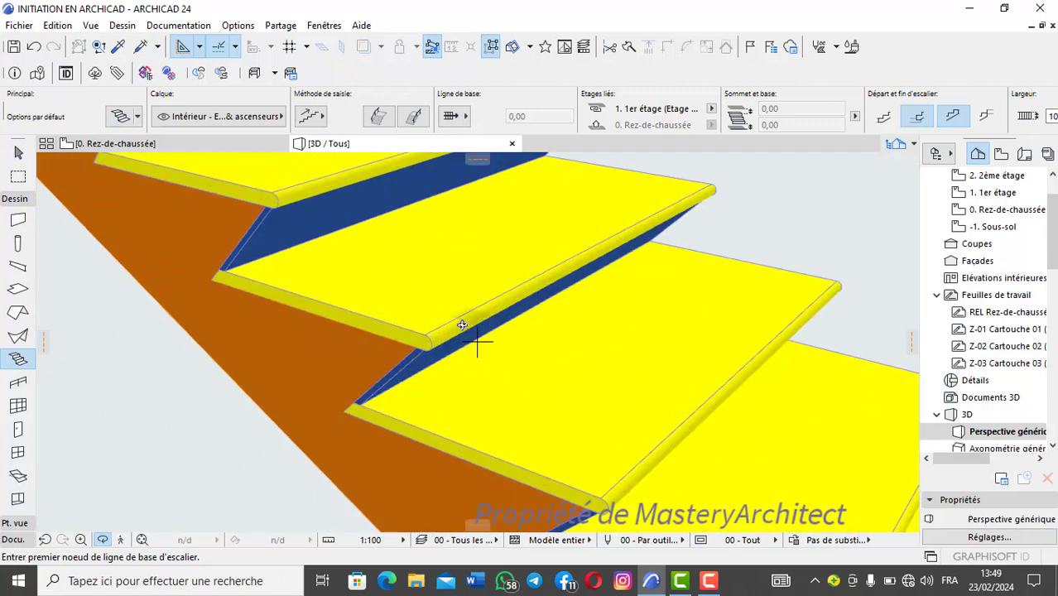
pyautogui.moveTo(404, 332); pyautogui.dragTo(391, 353)
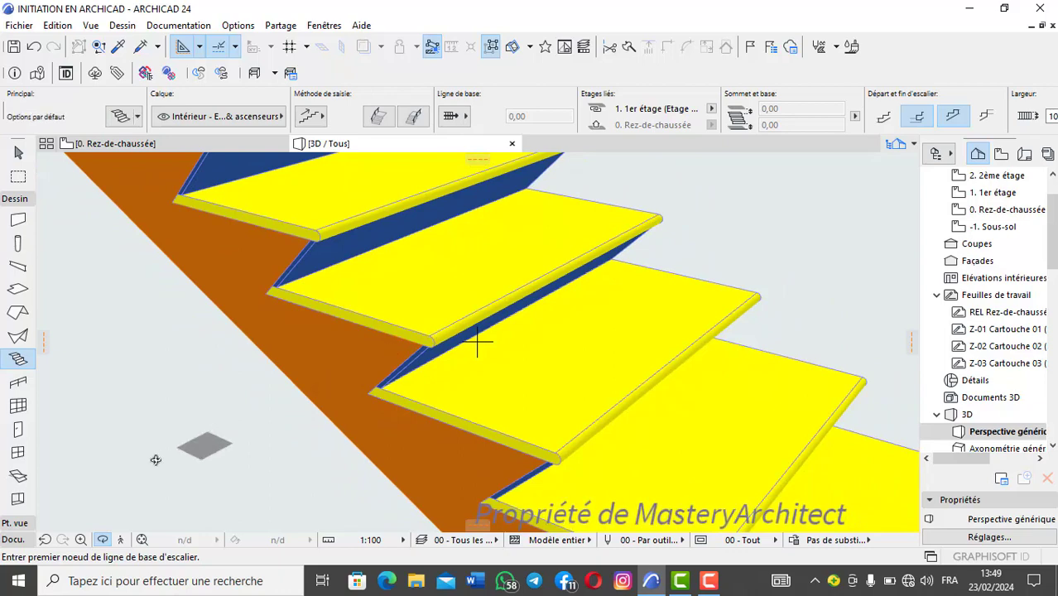
pyautogui.click(104, 542)
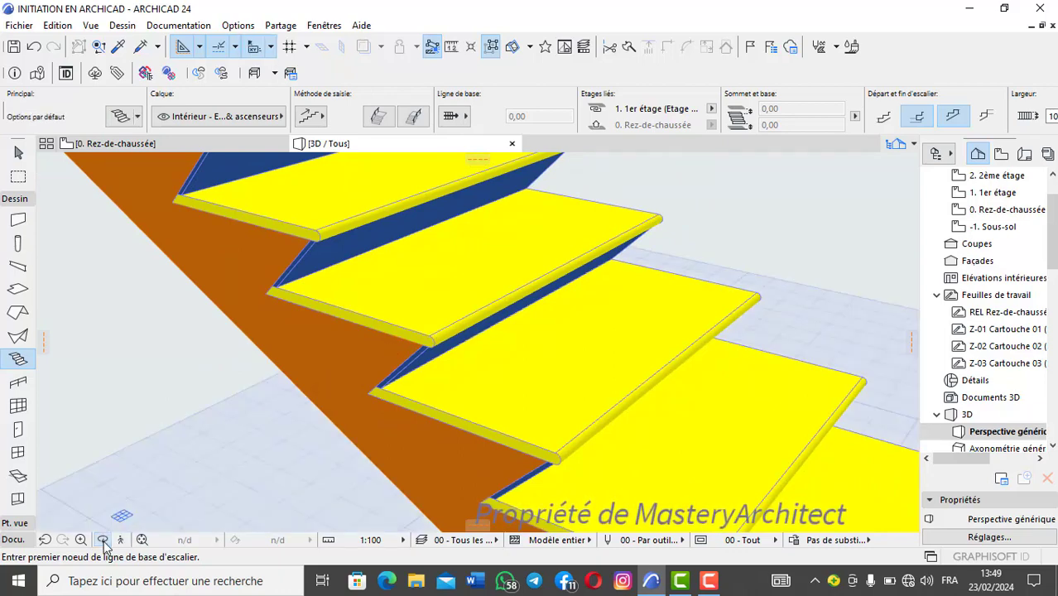
# Step: Open the yellow-and-blue stair's tread settings and go through the component pages from Nez to Représentation
pyautogui.scroll(-1, 426, 337)
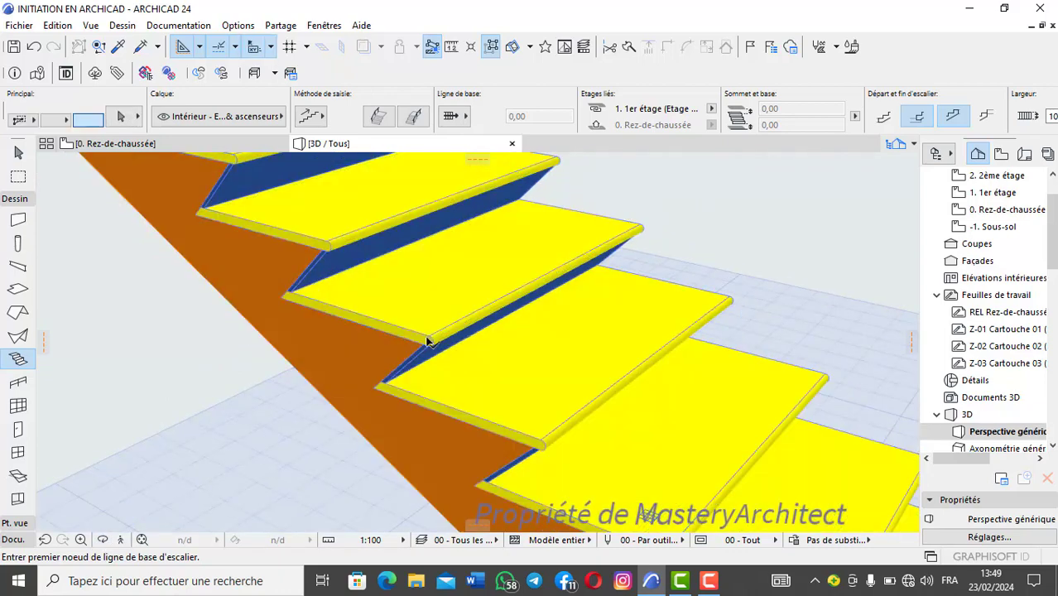
pyautogui.keyDown('shift'); pyautogui.click(427, 340); pyautogui.keyUp('shift')
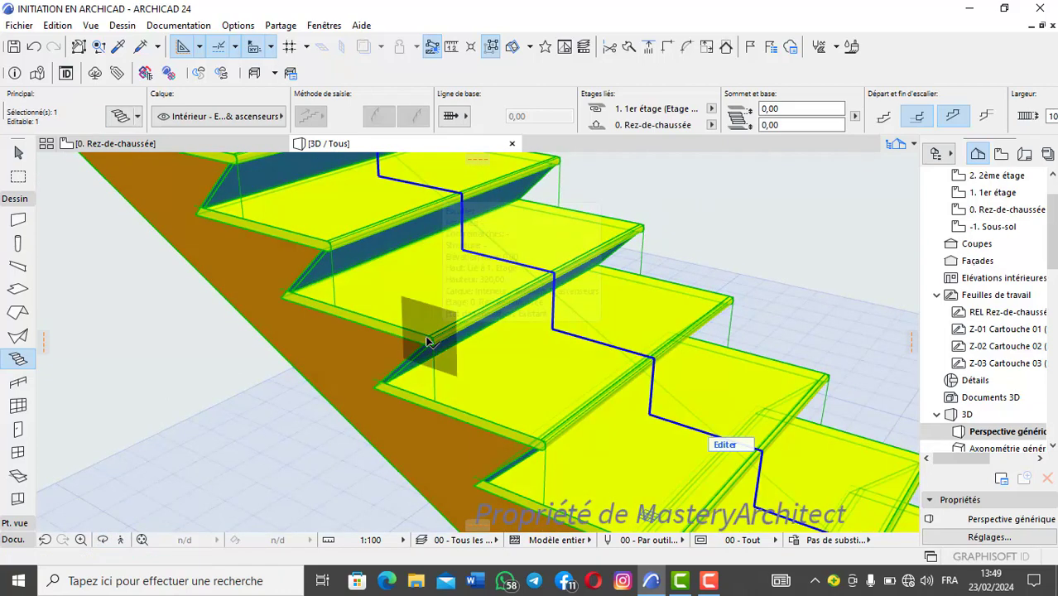
pyautogui.click(120, 119)
pyautogui.click(206, 172)
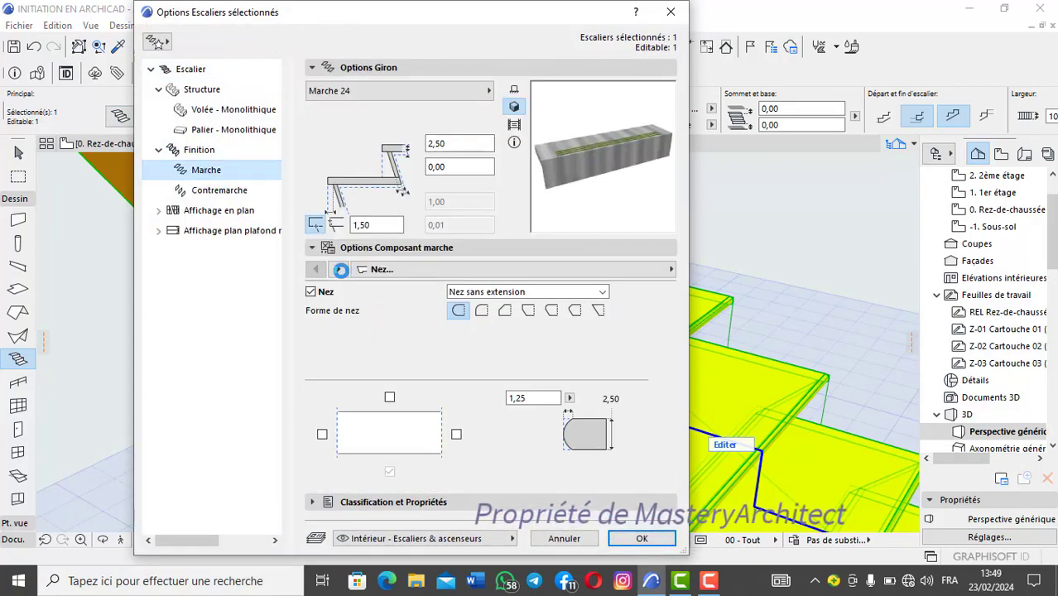
pyautogui.click(339, 270)
pyautogui.click(339, 270)
pyautogui.click(339, 270)
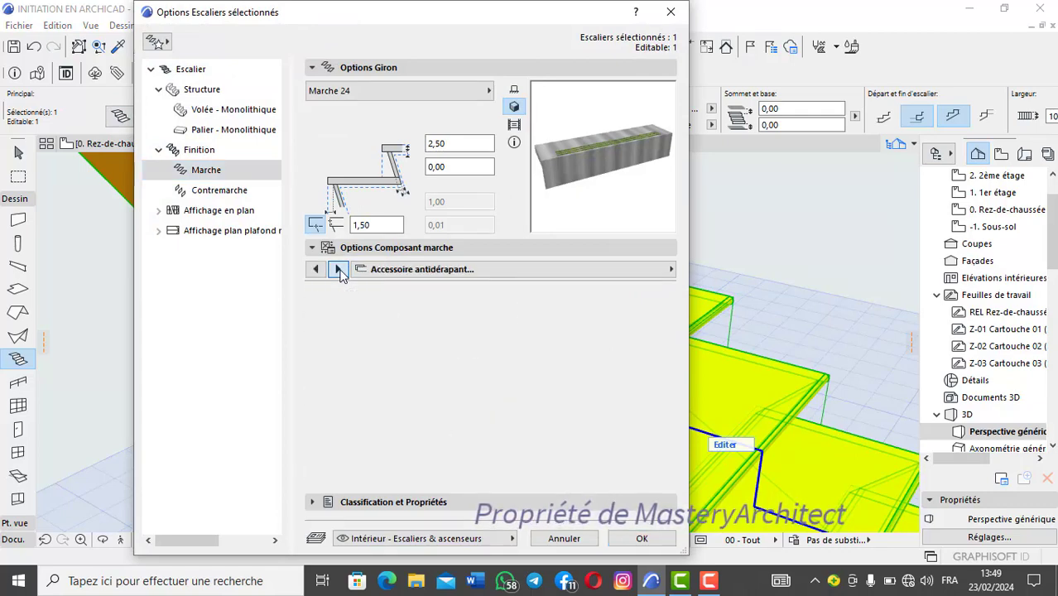
pyautogui.click(339, 270)
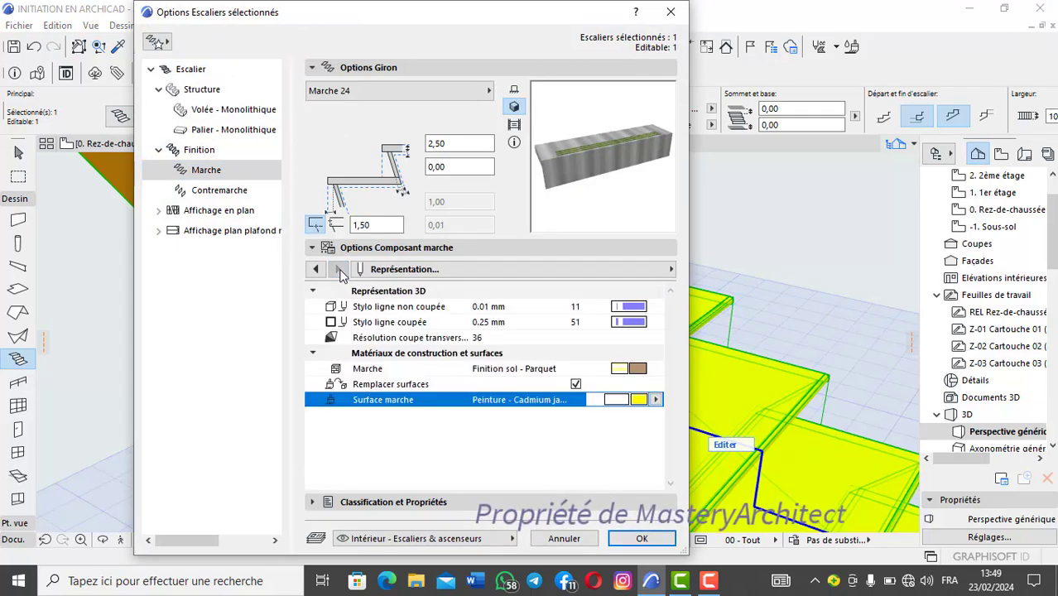
# Step: Review the list of tread component pages, return to the Nez options, and reopen the Représentation page directly
pyautogui.click(671, 269)
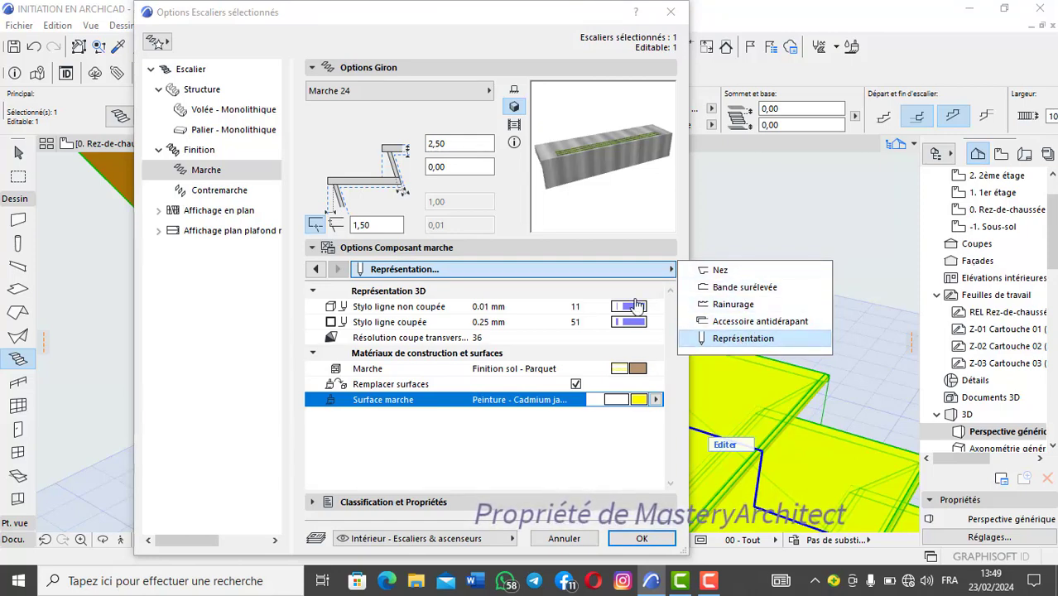
pyautogui.click(318, 270)
pyautogui.click(319, 270)
pyautogui.click(319, 270)
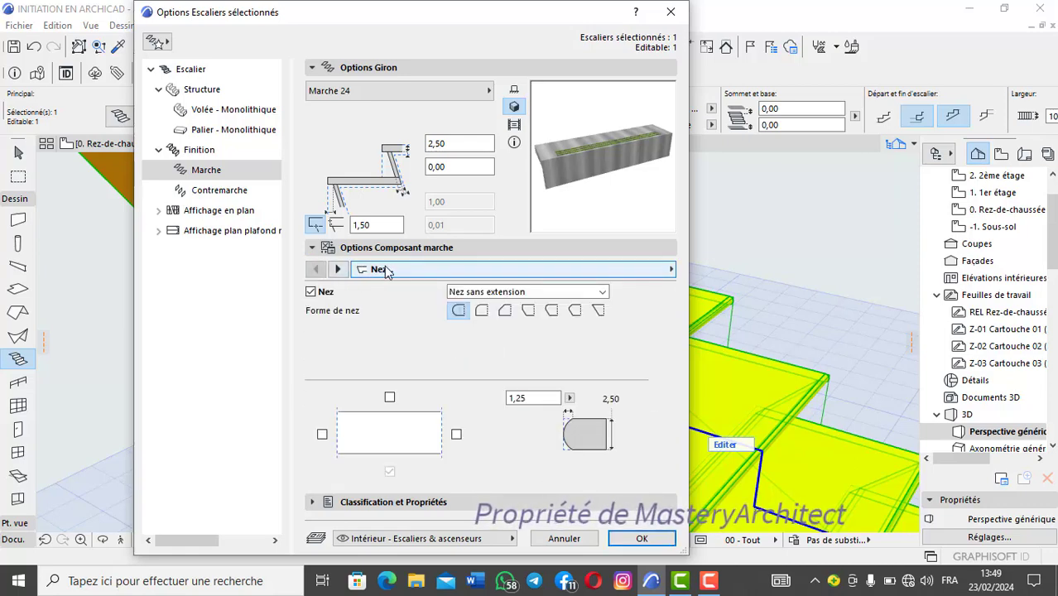
pyautogui.click(672, 270)
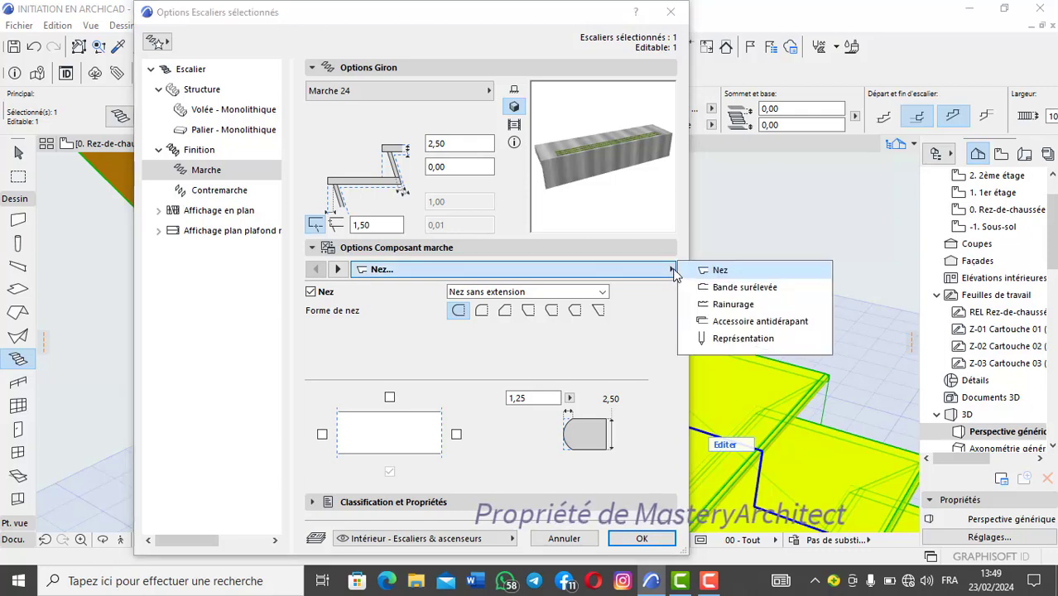
pyautogui.click(733, 339)
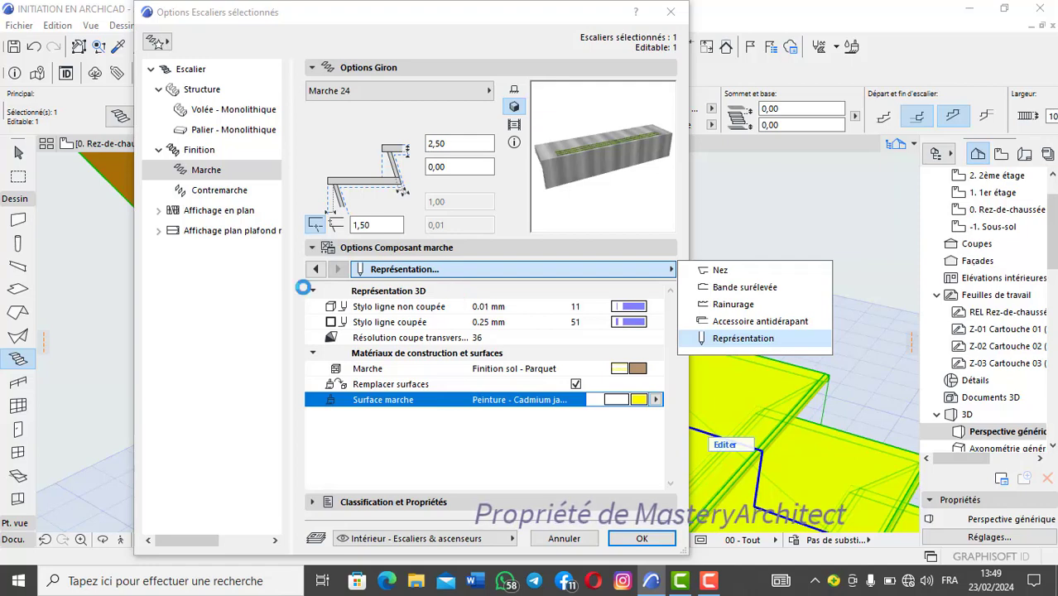
# Step: Page back through the tread component options to Nez, return to Représentation, and list the available component pages again
pyautogui.click(319, 271)
pyautogui.click(318, 270)
pyautogui.click(318, 270)
pyautogui.click(318, 270)
pyautogui.click(318, 269)
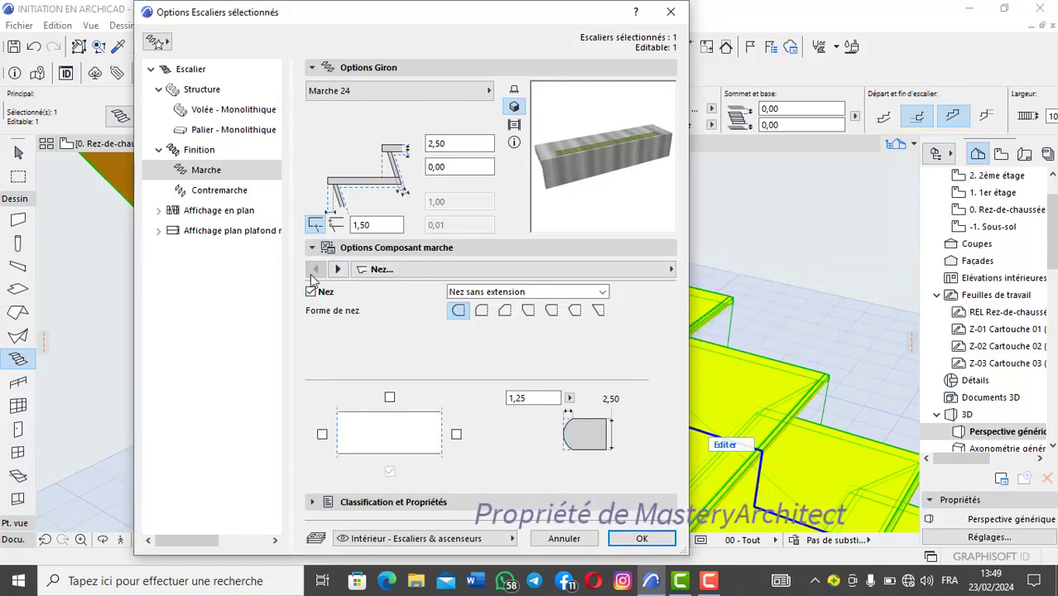
pyautogui.click(339, 270)
pyautogui.click(339, 270)
pyautogui.click(339, 270)
pyautogui.click(339, 270)
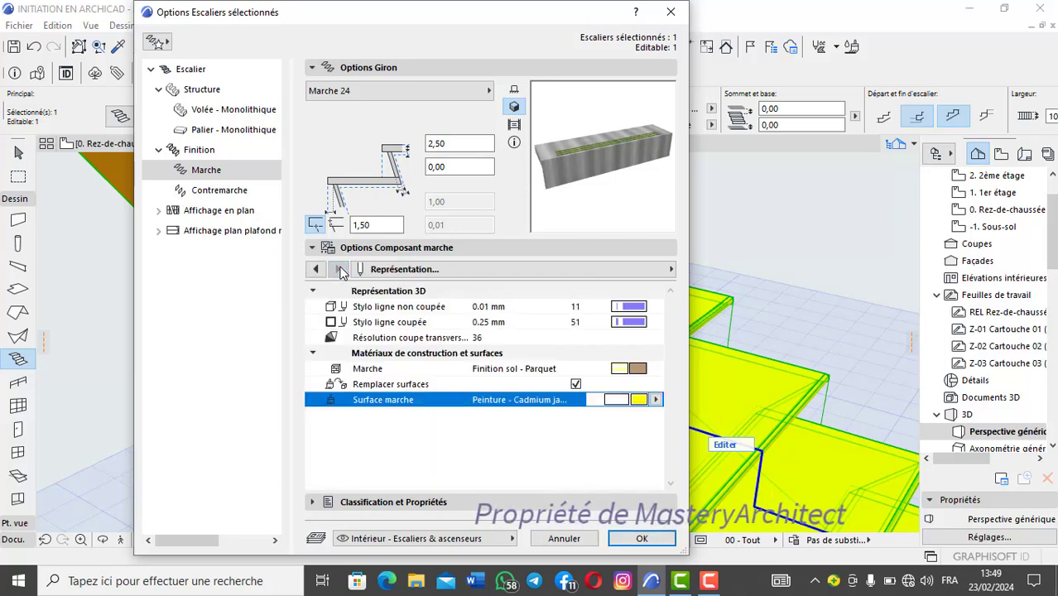
pyautogui.click(674, 269)
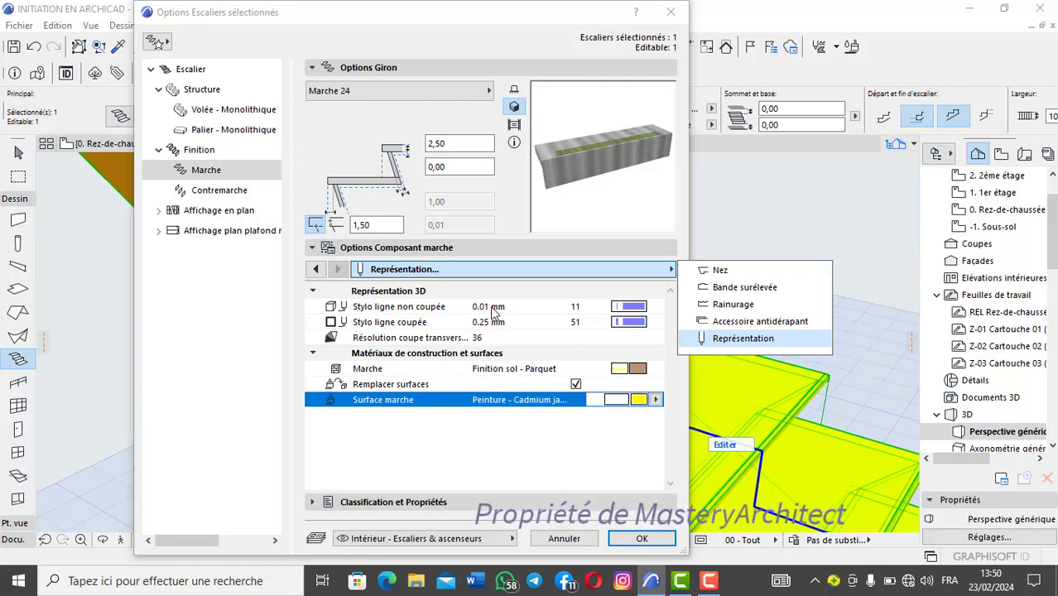
# Step: Set the treads' uncut line pen to yellow pen 221 (0.15 mm), apply the settings and deselect the stair
pyautogui.click(632, 308)
pyautogui.click(631, 307)
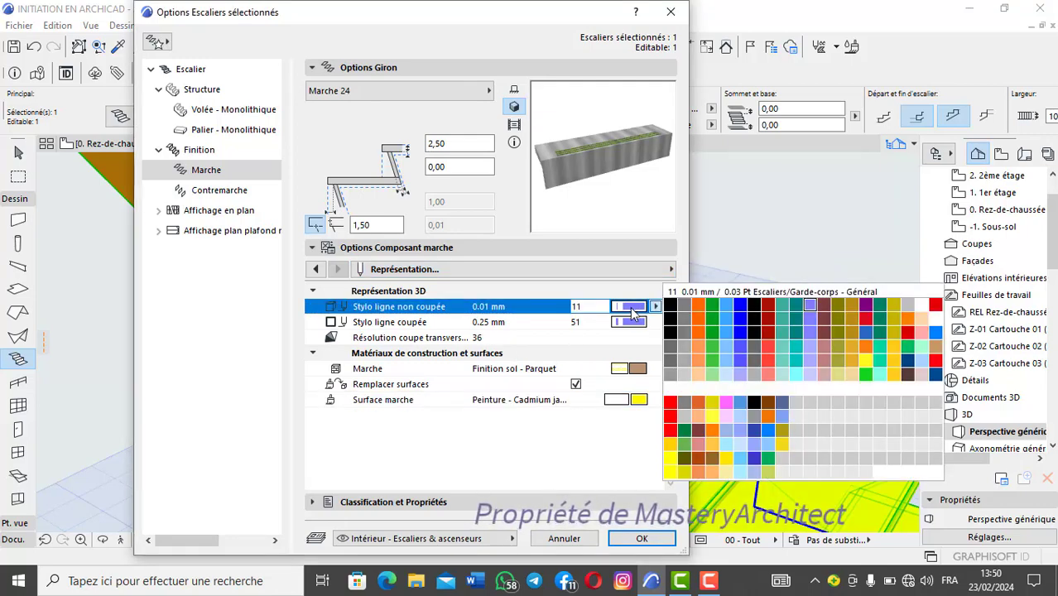
pyautogui.click(674, 470)
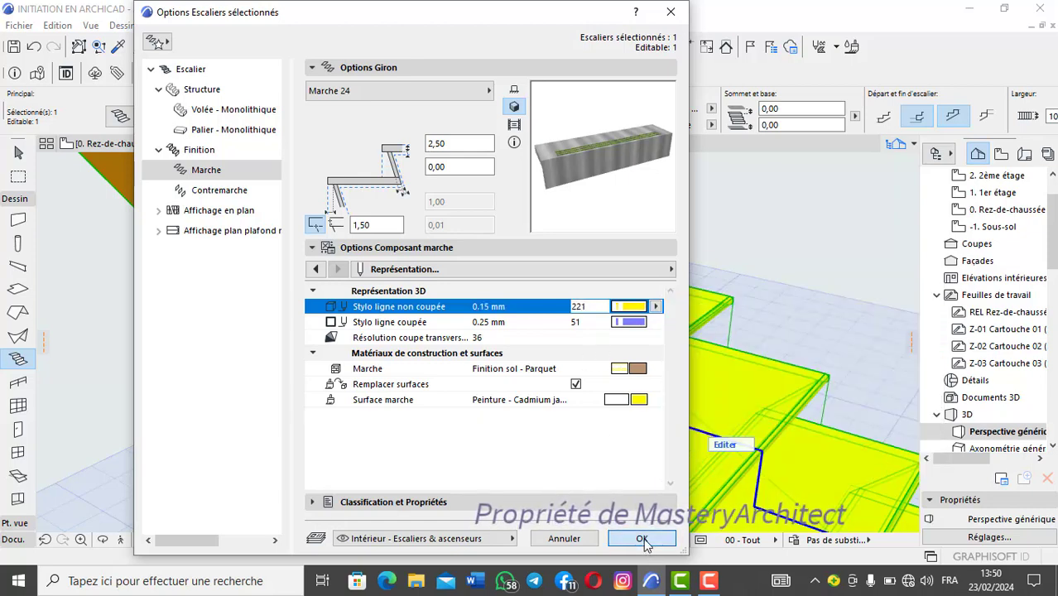
pyautogui.click(642, 539)
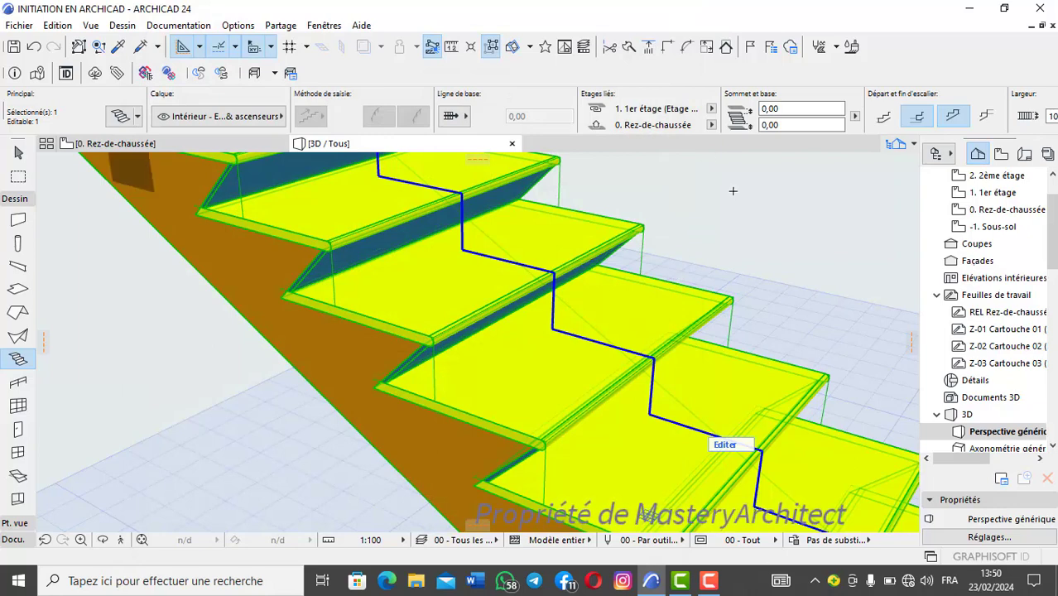
pyautogui.press('Escape')
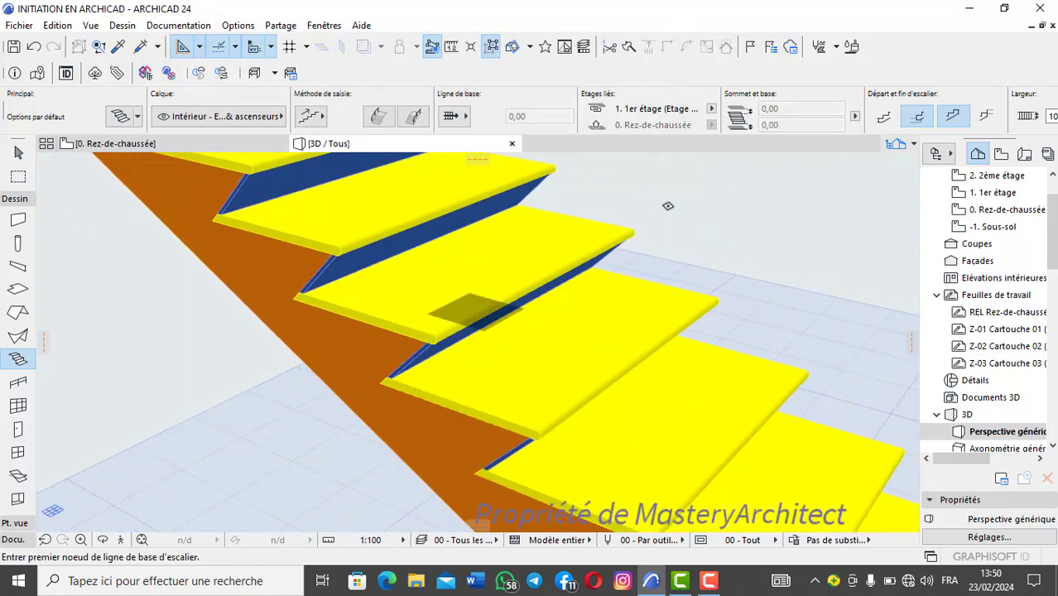
# Step: Examine close up in 3D the edge lines and rounded nosings of the yellow treads and their inclined blue risers
pyautogui.scroll(1, 477, 315)
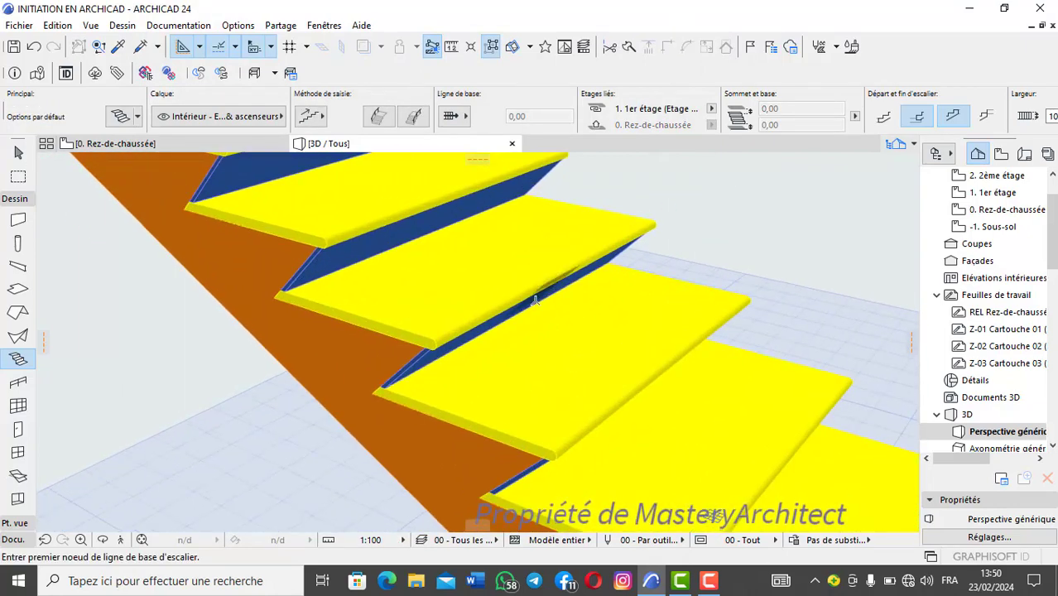
pyautogui.scroll(-4, 492, 296)
pyautogui.scroll(4, 485, 296)
pyautogui.scroll(-2, 448, 364)
pyautogui.moveTo(449, 364); pyautogui.dragTo(438, 340, button='middle')
pyautogui.scroll(6, 438, 340)
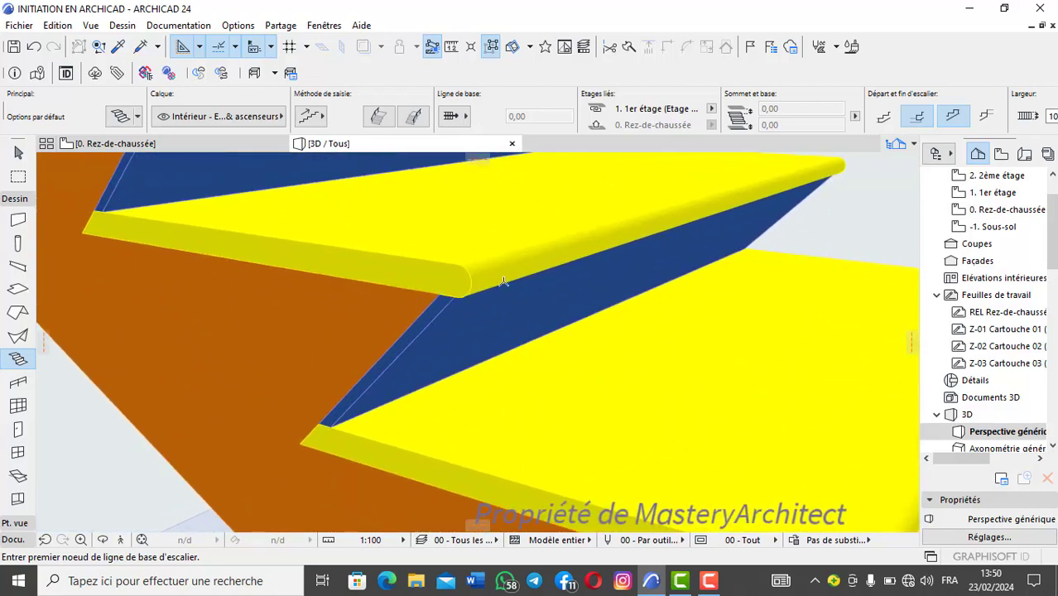
pyautogui.scroll(-4, 431, 335)
pyautogui.scroll(2, 530, 315)
pyautogui.keyDown('shift'); pyautogui.moveTo(543, 308); pyautogui.dragTo(636, 261, button='middle'); pyautogui.keyUp('shift')
# Step: Compare the edge lines of the wood-finished stair with those of the yellow-and-blue stair from several 3D viewpoints
pyautogui.scroll(-4, 269, 380)
pyautogui.moveTo(347, 369); pyautogui.dragTo(464, 302, button='middle')
pyautogui.scroll(-2, 556, 362)
pyautogui.keyDown('shift'); pyautogui.moveTo(621, 410); pyautogui.dragTo(493, 446, button='middle'); pyautogui.keyUp('shift')
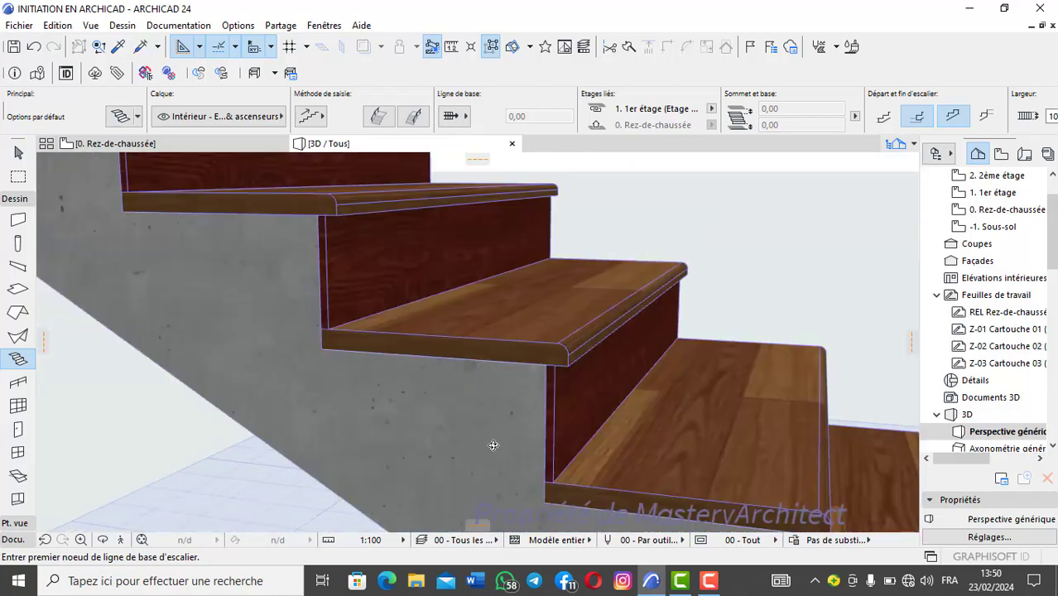
pyautogui.keyDown('shift'); pyautogui.moveTo(548, 420); pyautogui.dragTo(609, 406, button='middle'); pyautogui.keyUp('shift')
pyautogui.scroll(-6, 598, 365)
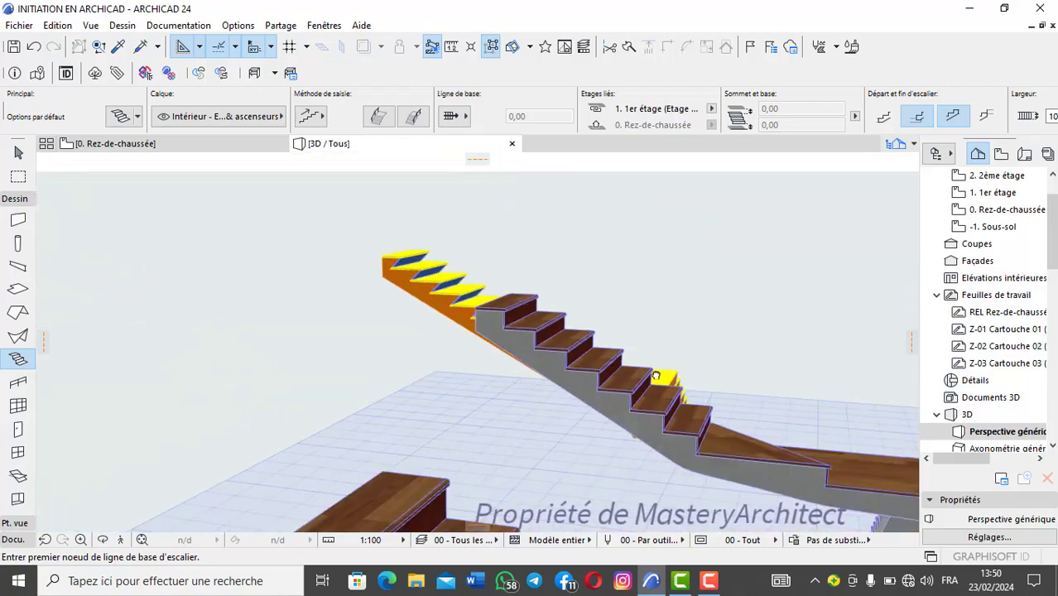
pyautogui.keyDown('shift'); pyautogui.moveTo(654, 372); pyautogui.dragTo(496, 397, button='middle'); pyautogui.keyUp('shift')
pyautogui.moveTo(496, 398); pyautogui.dragTo(302, 546, button='middle')
pyautogui.scroll(5, 555, 406)
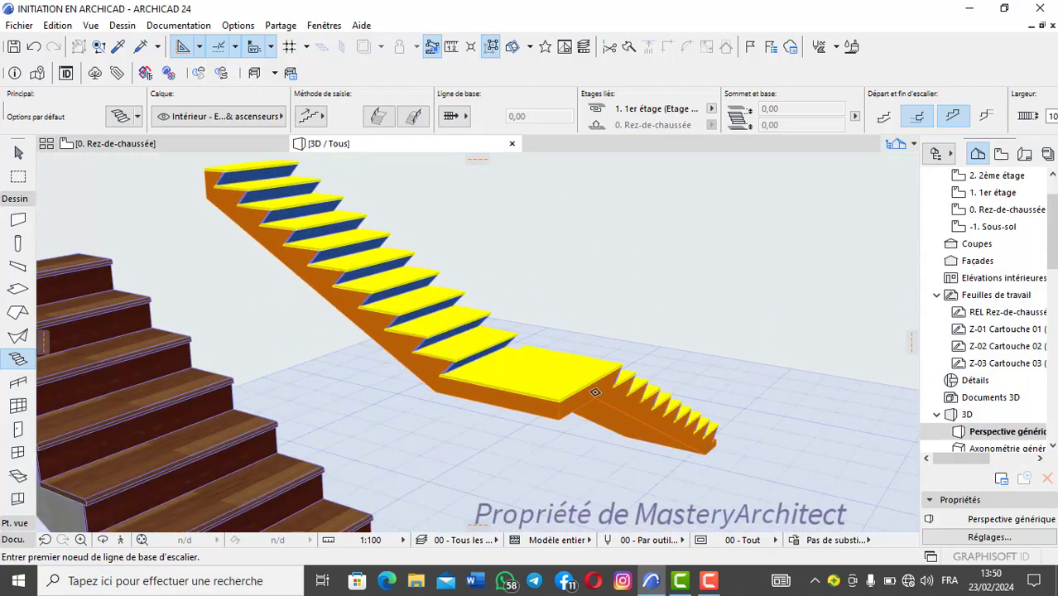
pyautogui.keyDown('shift'); pyautogui.moveTo(643, 354); pyautogui.dragTo(491, 394, button='middle'); pyautogui.keyUp('shift')
pyautogui.scroll(-2, 375, 346)
pyautogui.scroll(-2, 319, 382)
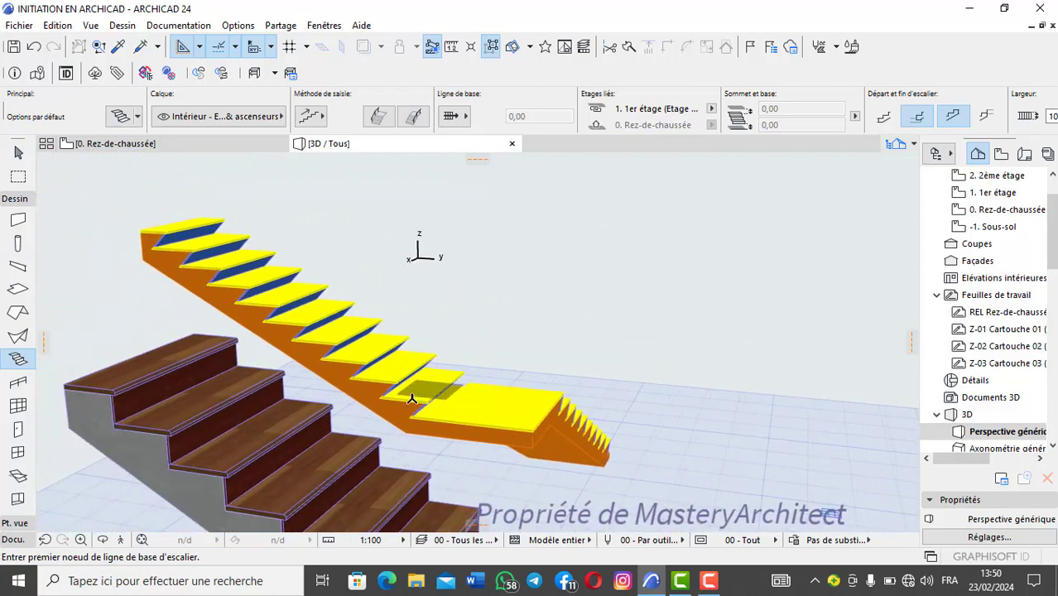
pyautogui.moveTo(371, 410); pyautogui.dragTo(351, 416, button='middle')
# Step: Set the yellow-and-blue stair's flight width to 60 in its general geometry settings and apply the change
pyautogui.keyDown('shift'); pyautogui.click(369, 392); pyautogui.keyUp('shift')
pyautogui.scroll(3, 359, 386)
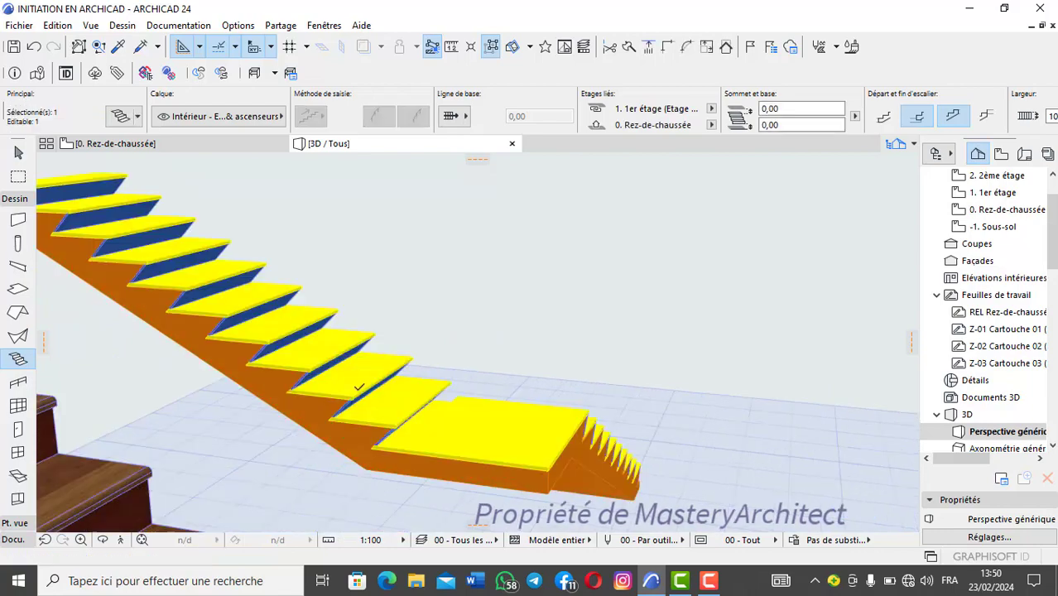
pyautogui.keyDown('shift'); pyautogui.moveTo(404, 380); pyautogui.dragTo(446, 335, button='middle'); pyautogui.keyUp('shift')
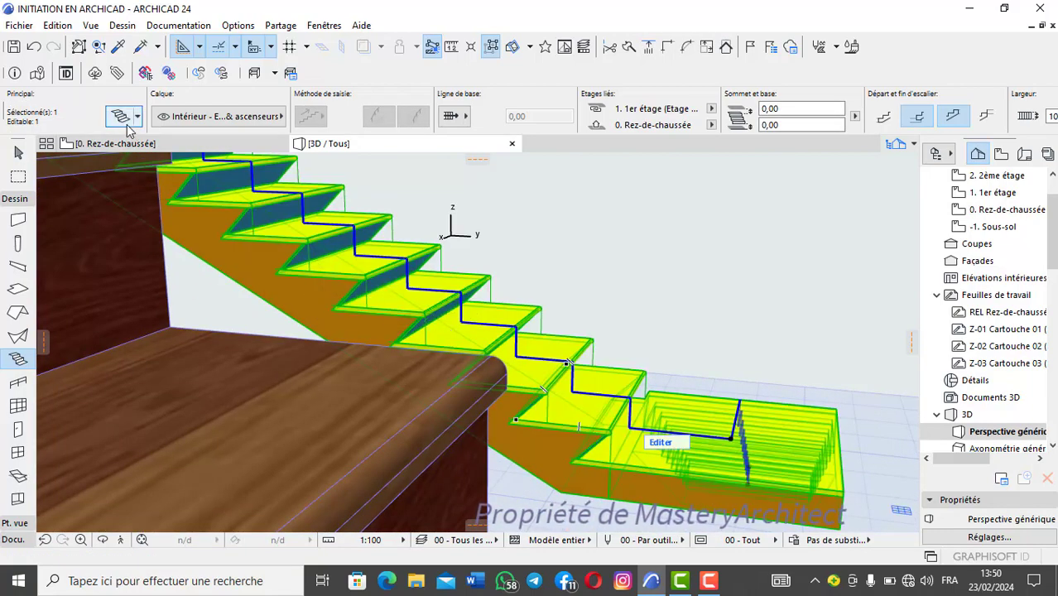
pyautogui.scroll(-2, 368, 240)
pyautogui.moveTo(366, 247); pyautogui.dragTo(260, 328, button='middle')
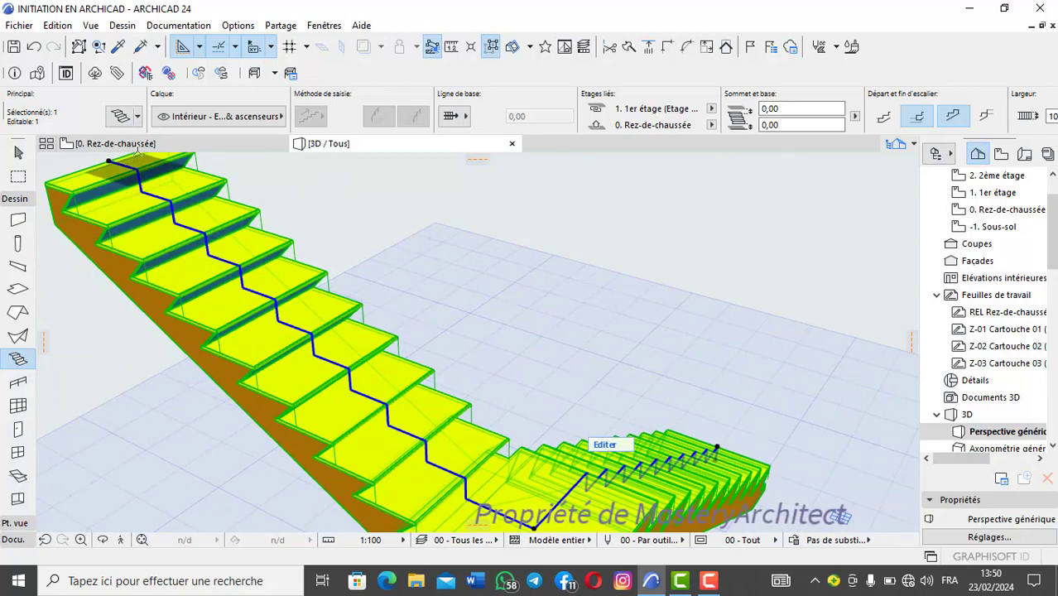
pyautogui.click(120, 116)
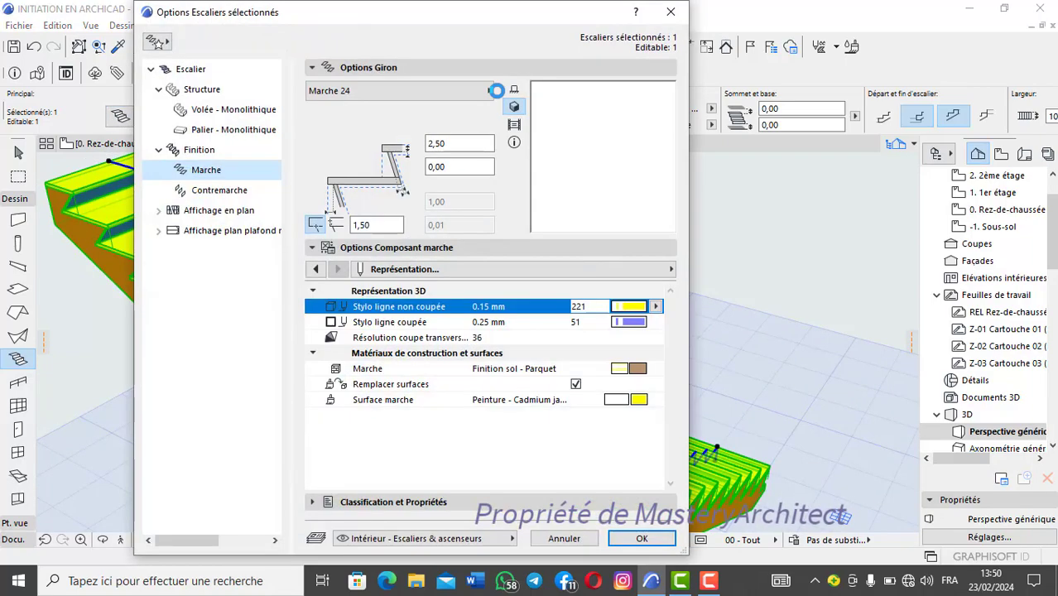
pyautogui.click(208, 71)
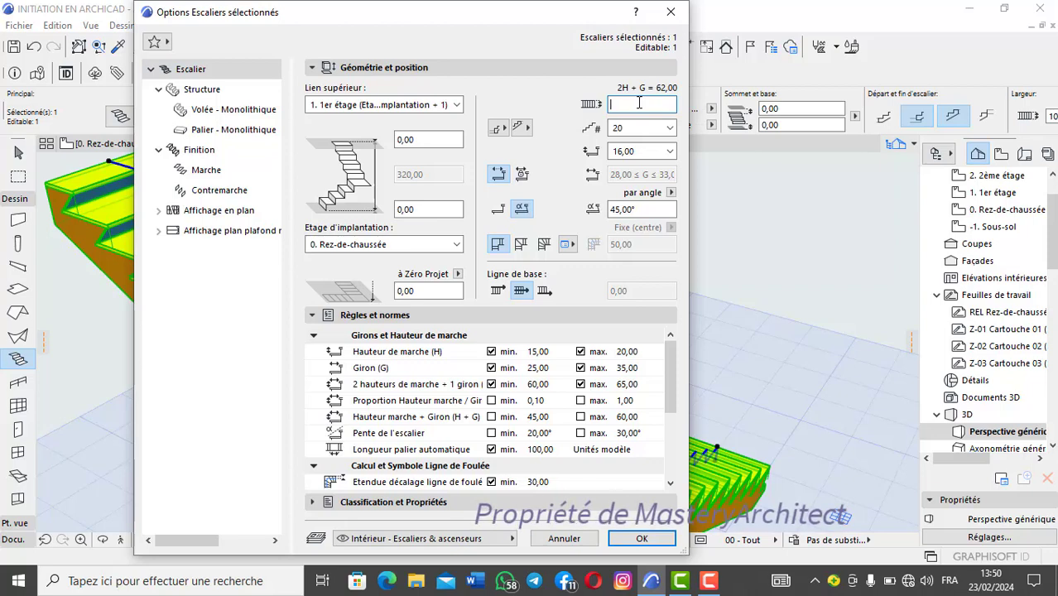
pyautogui.click(641, 539)
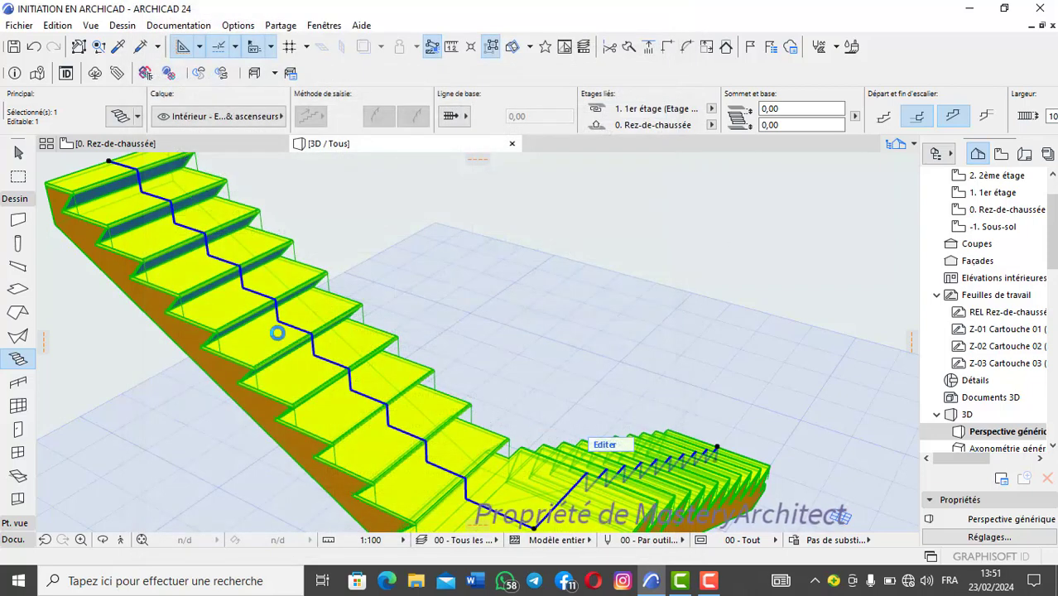
# Step: Inspect the narrowed yellow-and-blue stair in 3D, deselect it and undo the width change
pyautogui.scroll(2, 303, 338)
pyautogui.scroll(-2, 303, 338)
pyautogui.moveTo(303, 337); pyautogui.dragTo(444, 380, button='middle')
pyautogui.scroll(4, 463, 425)
pyautogui.scroll(-4, 462, 420)
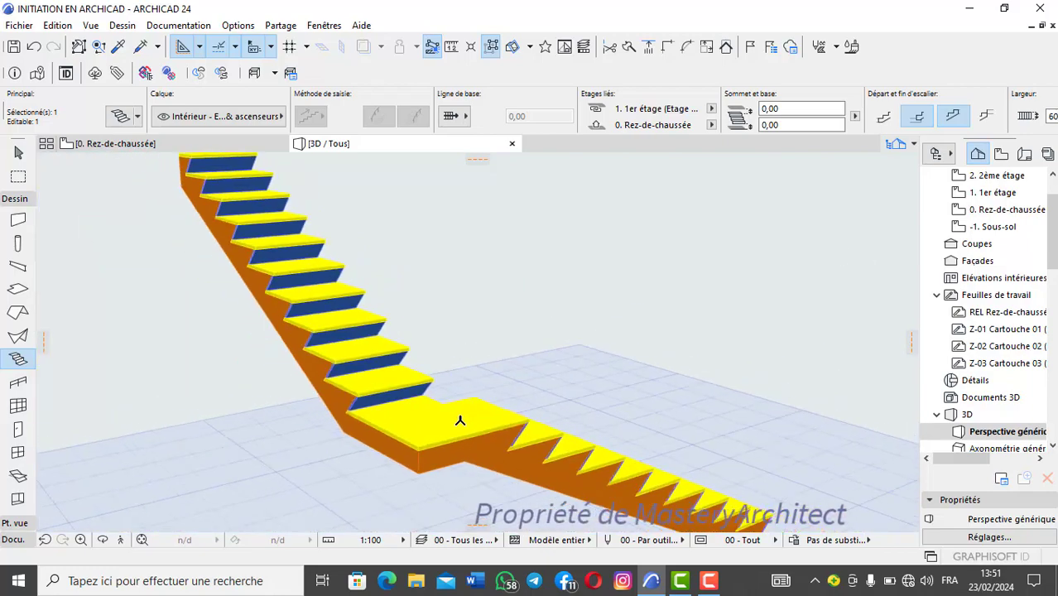
pyautogui.scroll(-1, 460, 420)
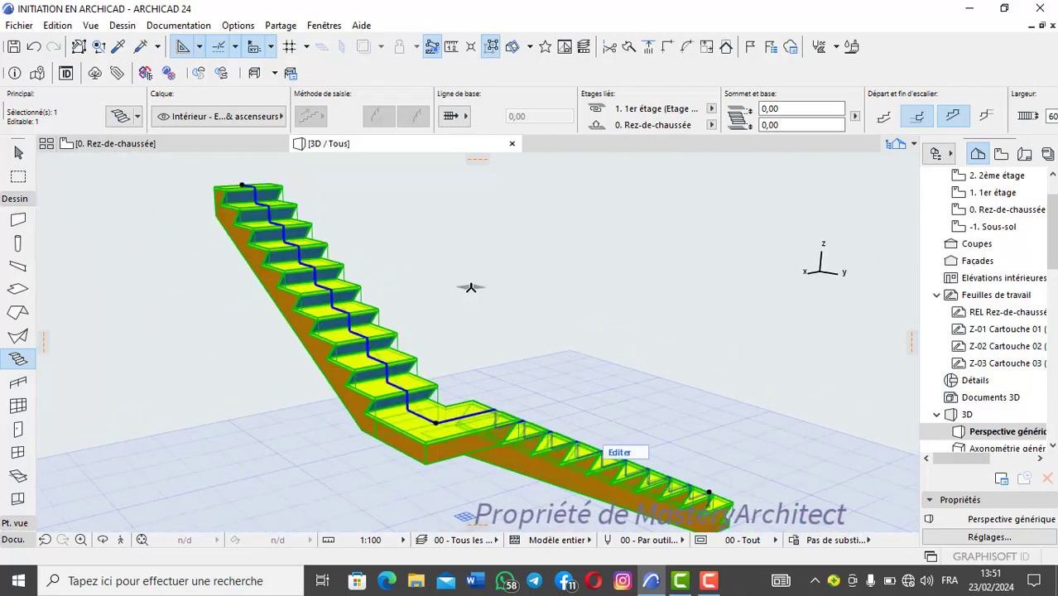
pyautogui.press('Escape')
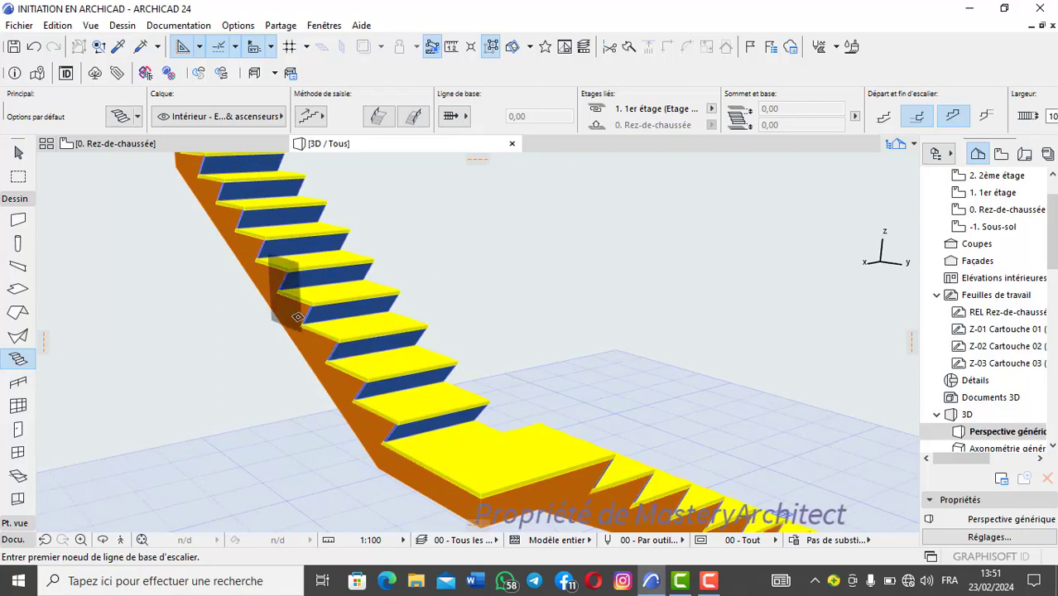
pyautogui.click(33, 46)
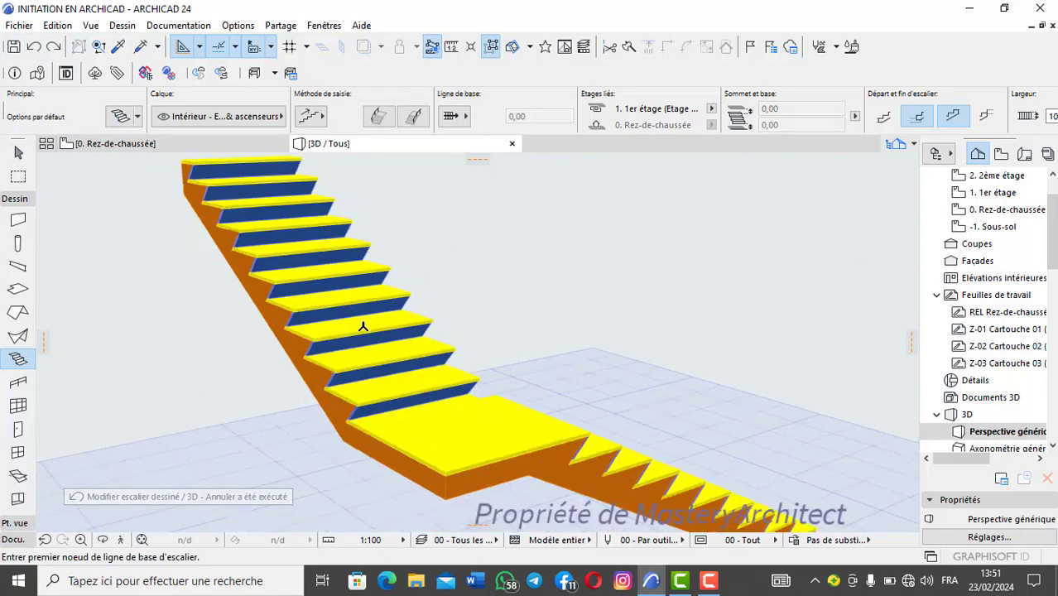
# Step: Reselect the yellow-and-blue stair and open its geometry and position settings to review the width and riser values
pyautogui.scroll(-1, 363, 326)
pyautogui.scroll(2, 362, 330)
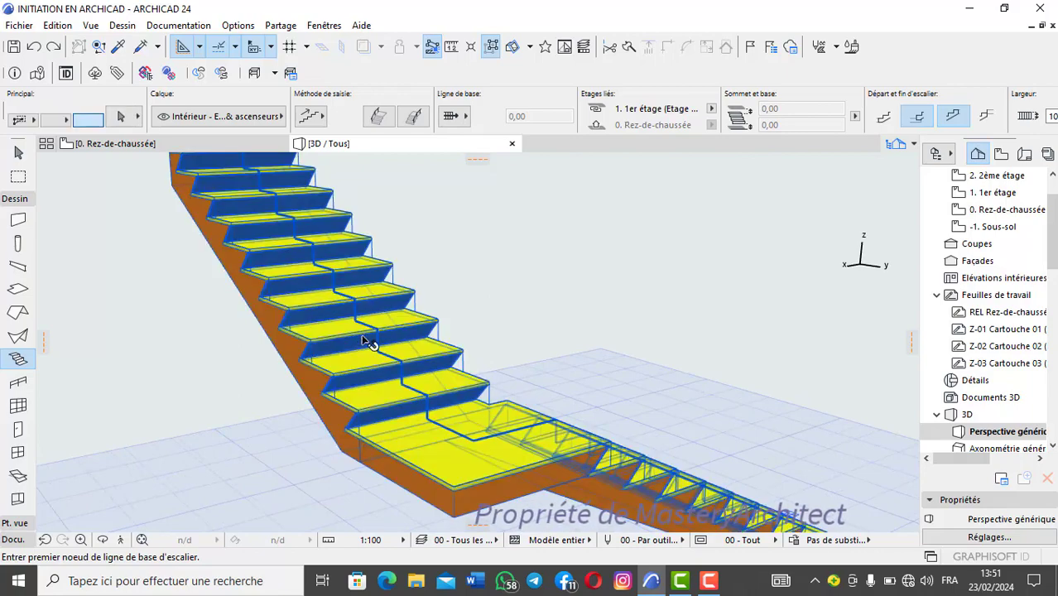
pyautogui.click(364, 341)
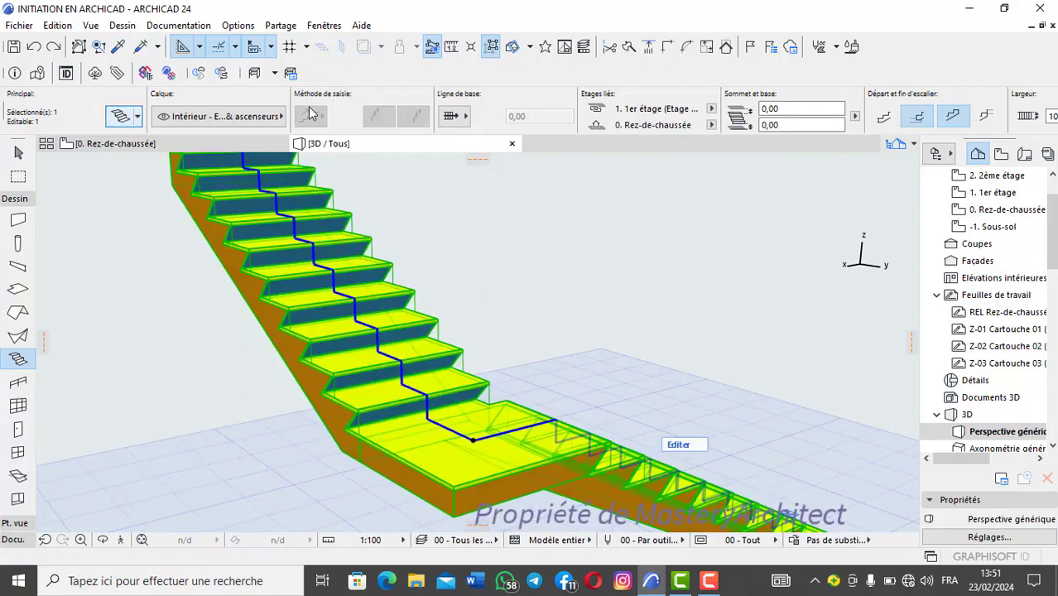
pyautogui.hotkey('ctrl', 't')
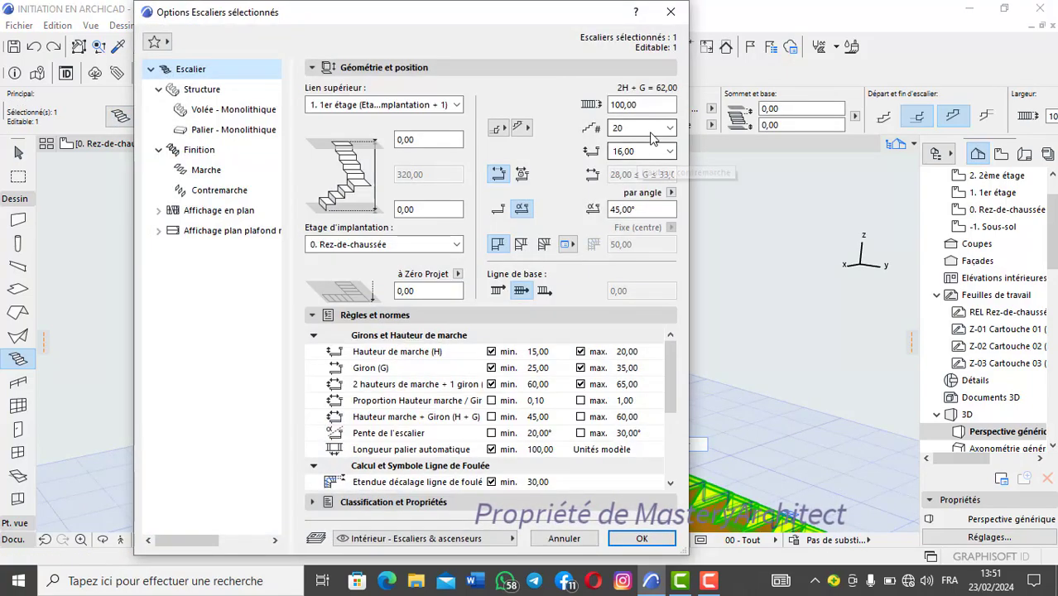
pyautogui.click(671, 12)
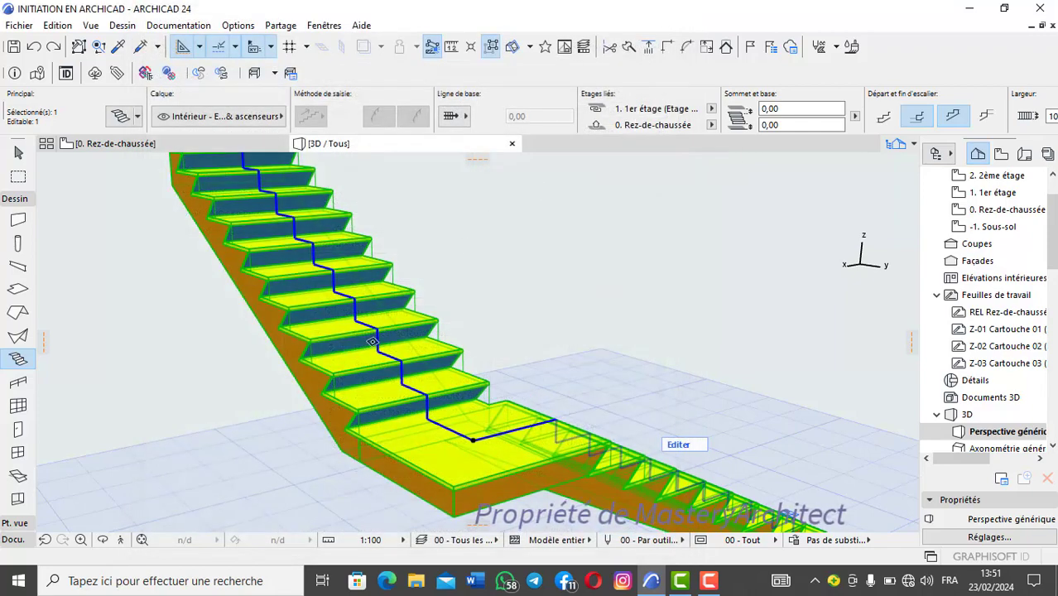
pyautogui.keyDown('shift'); pyautogui.moveTo(596, 395); pyautogui.dragTo(632, 451, button='middle'); pyautogui.keyUp('shift')
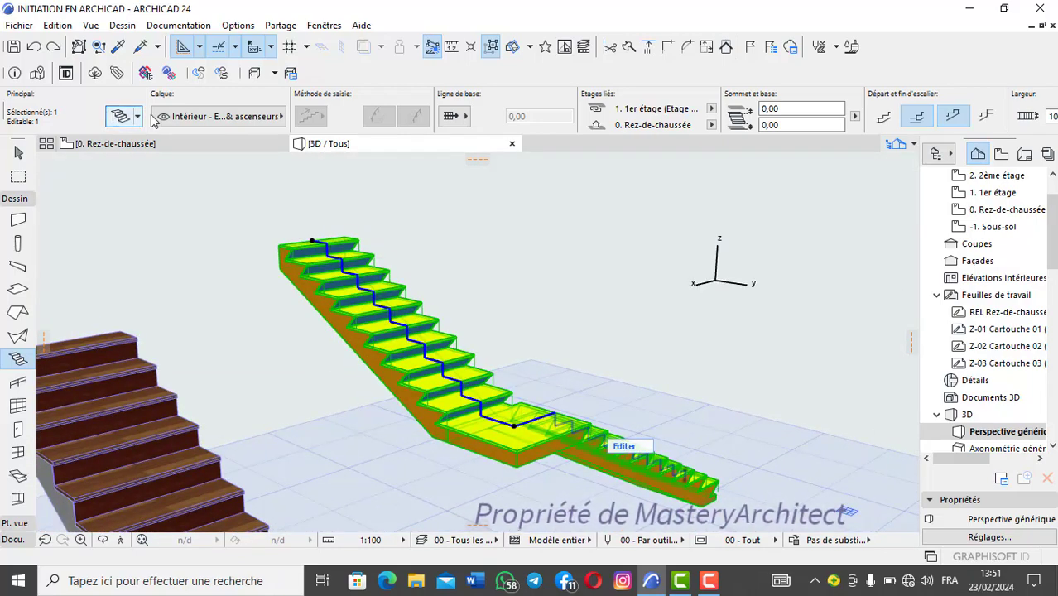
pyautogui.click(124, 116)
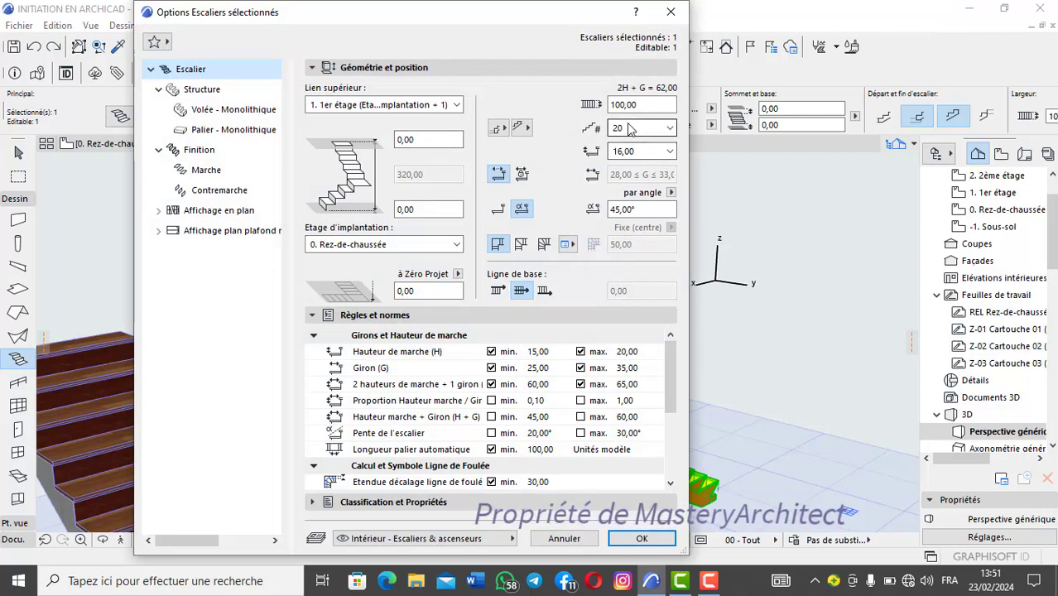
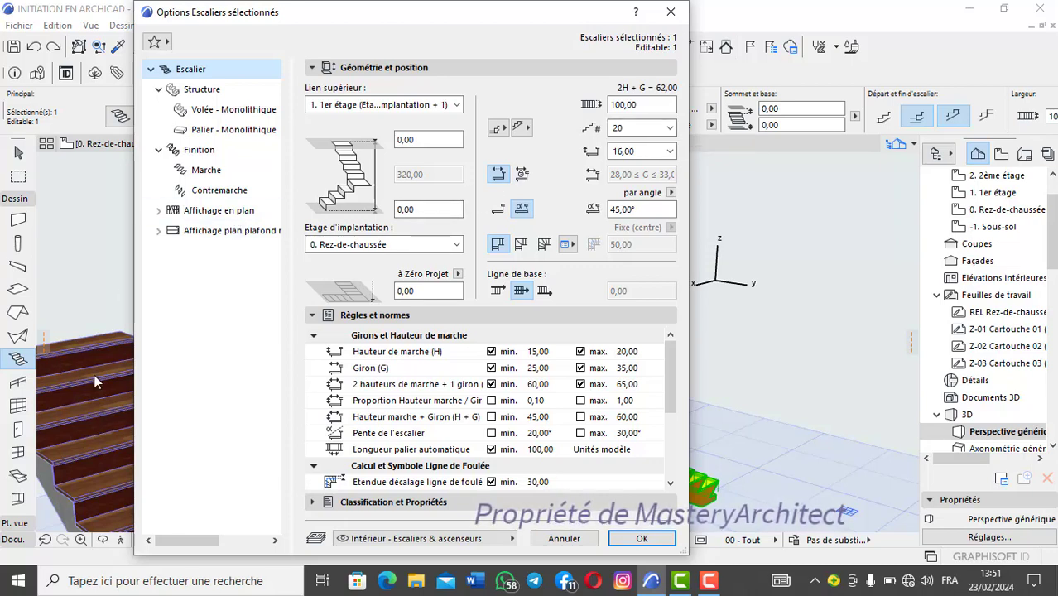
# Step: Choose a riser height of 18,82 for the yellow-and-blue stair from its available riser heights
pyautogui.click(669, 152)
pyautogui.click(670, 153)
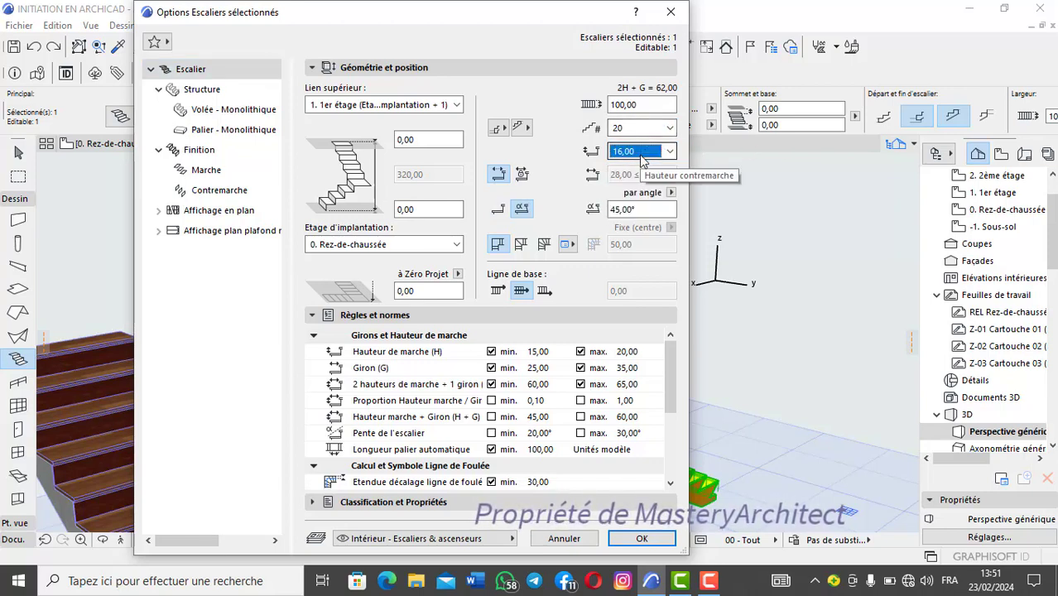
pyautogui.click(668, 152)
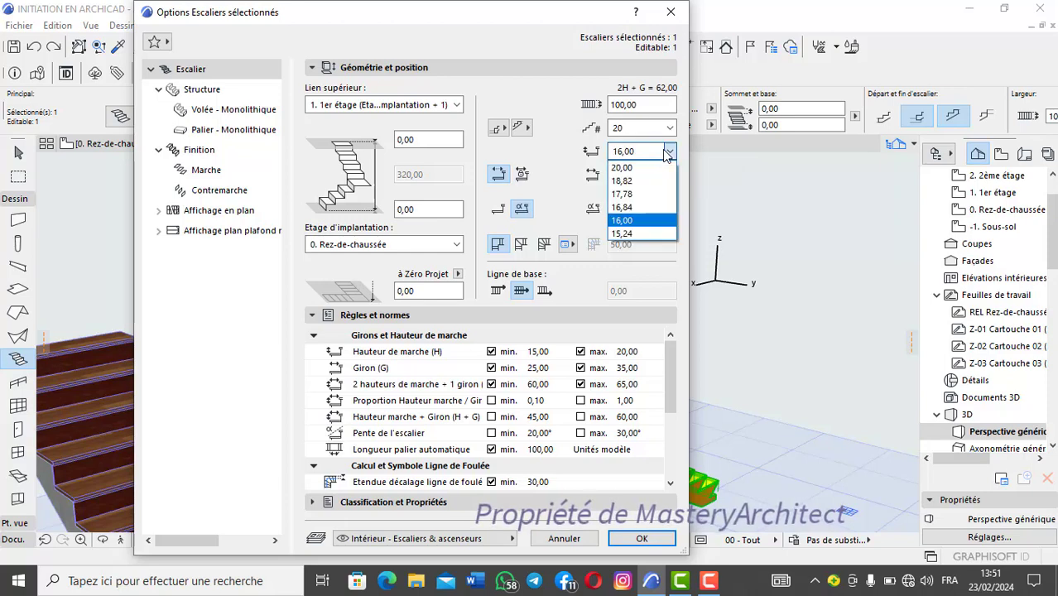
pyautogui.click(637, 181)
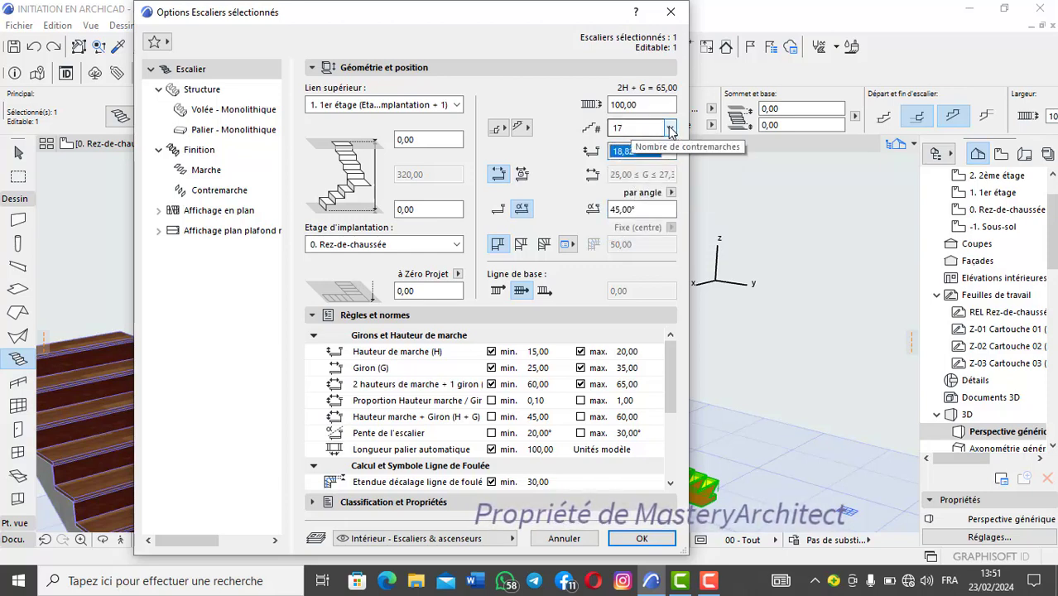
# Step: Try riser counts of 16 and 21 for the yellow-and-blue stair to compare the matching riser heights
pyautogui.click(670, 129)
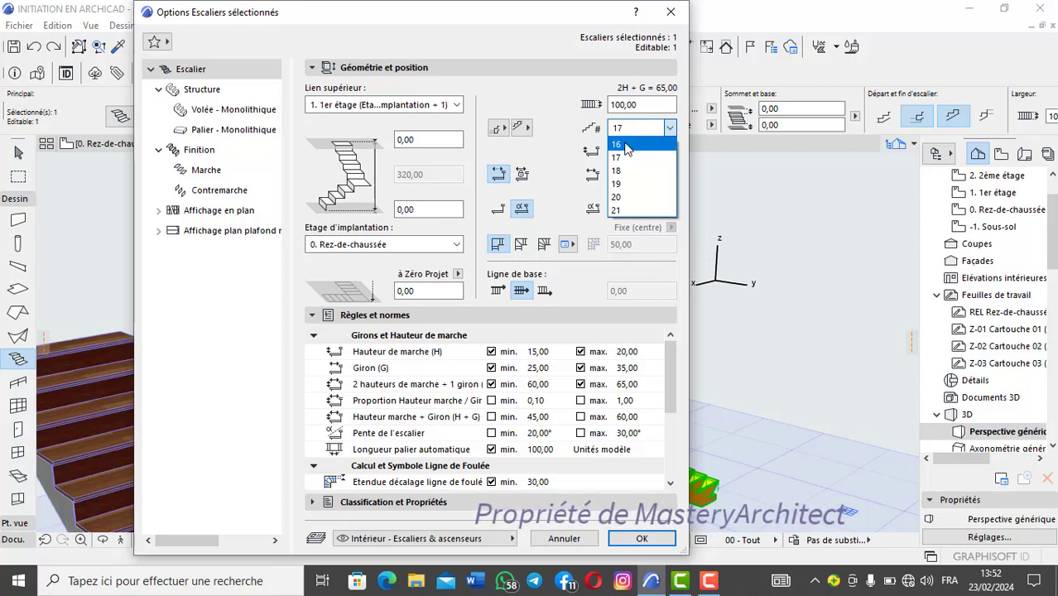
pyautogui.click(623, 145)
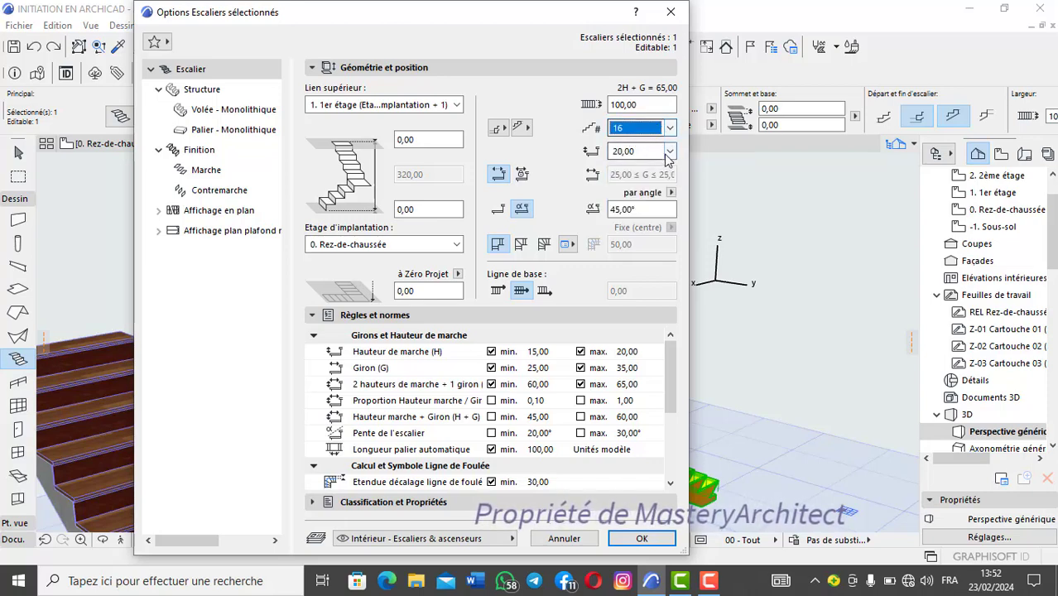
pyautogui.click(669, 152)
pyautogui.click(640, 151)
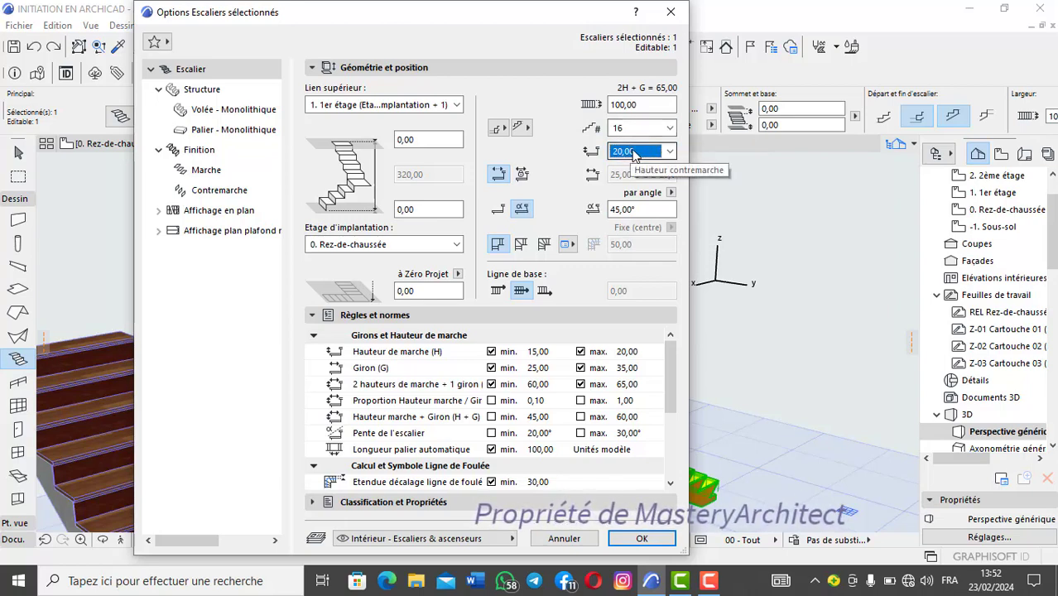
pyautogui.click(669, 129)
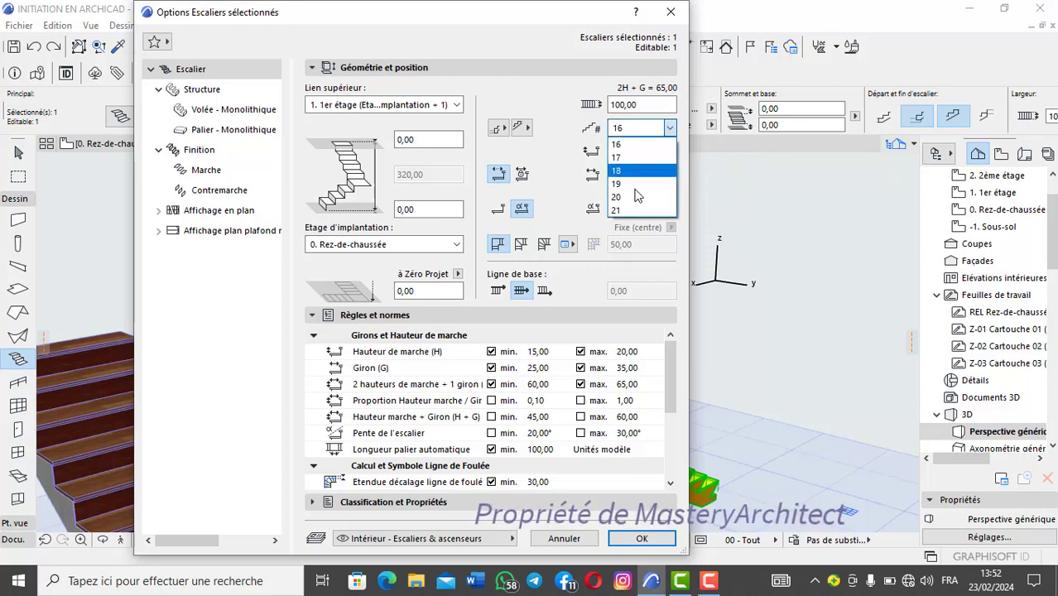
pyautogui.click(637, 217)
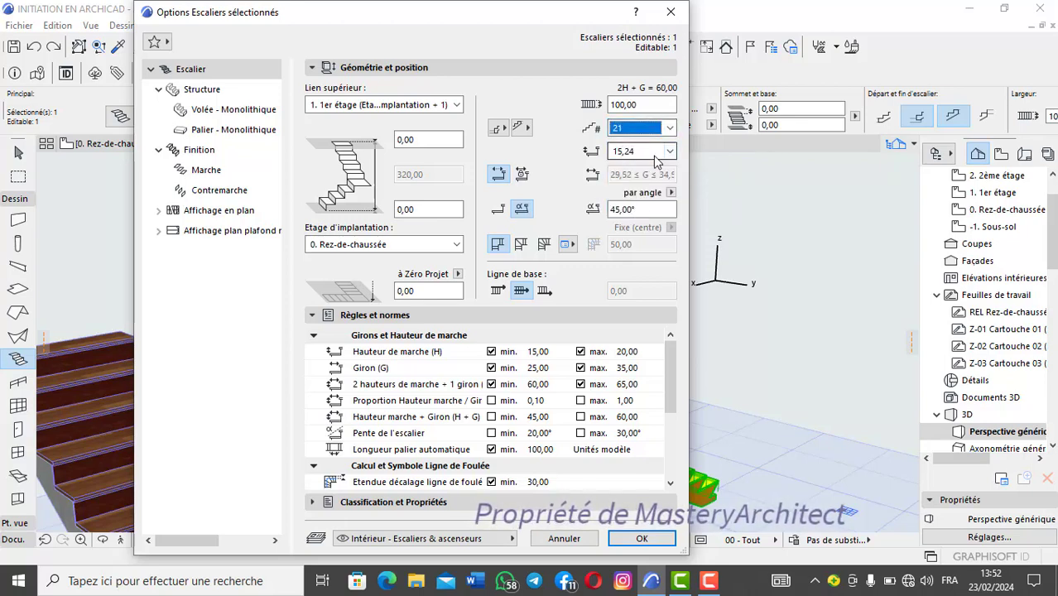
# Step: Apply a riser count of 16 to the yellow-and-blue stair, inspect it in 3D and undo the change
pyautogui.click(666, 129)
pyautogui.click(633, 145)
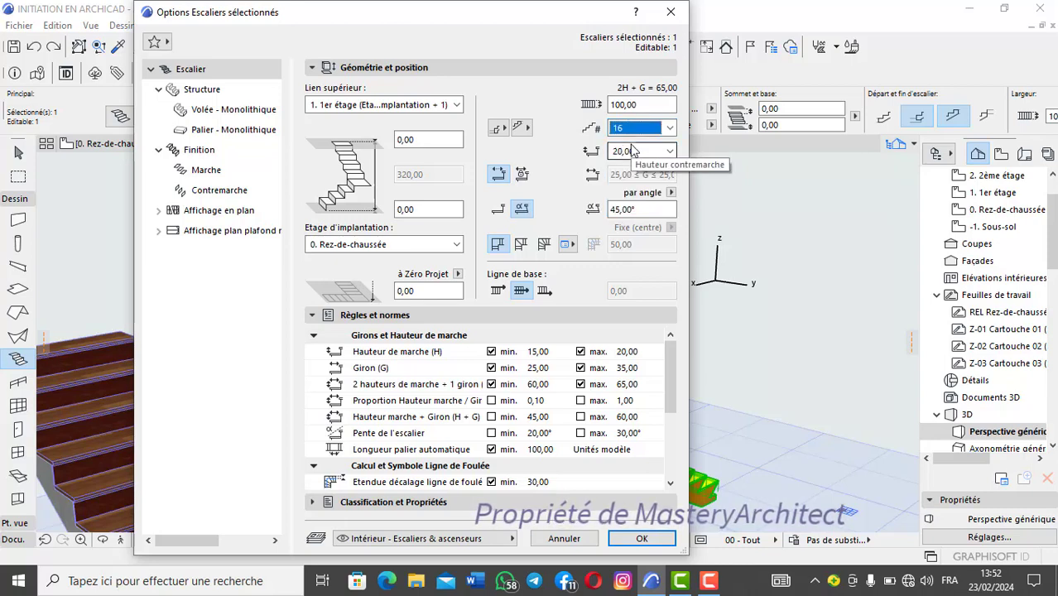
pyautogui.click(642, 539)
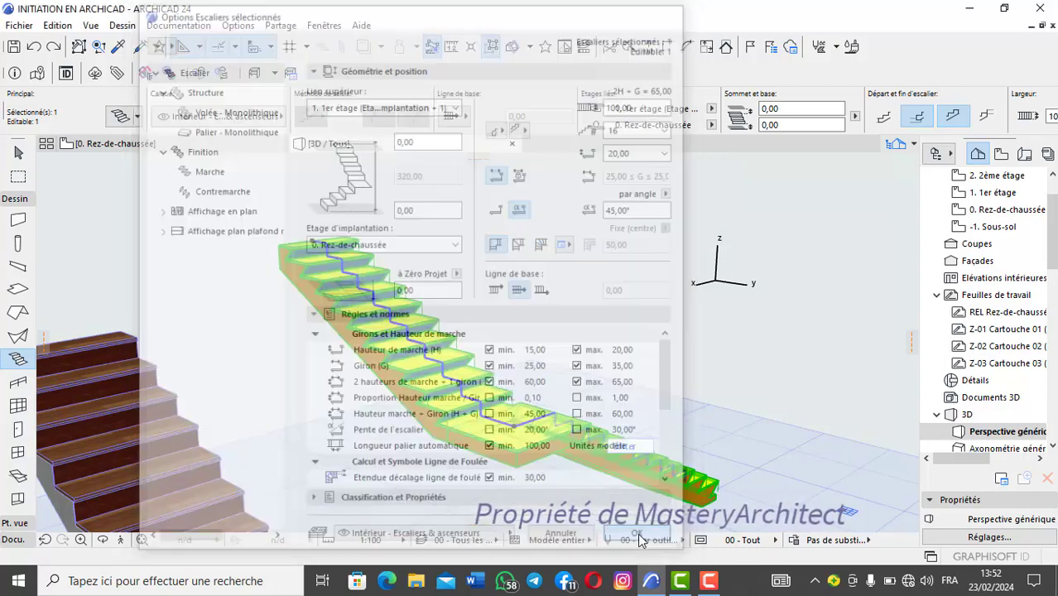
pyautogui.keyDown('shift'); pyautogui.moveTo(535, 383); pyautogui.dragTo(413, 366, button='middle'); pyautogui.keyUp('shift')
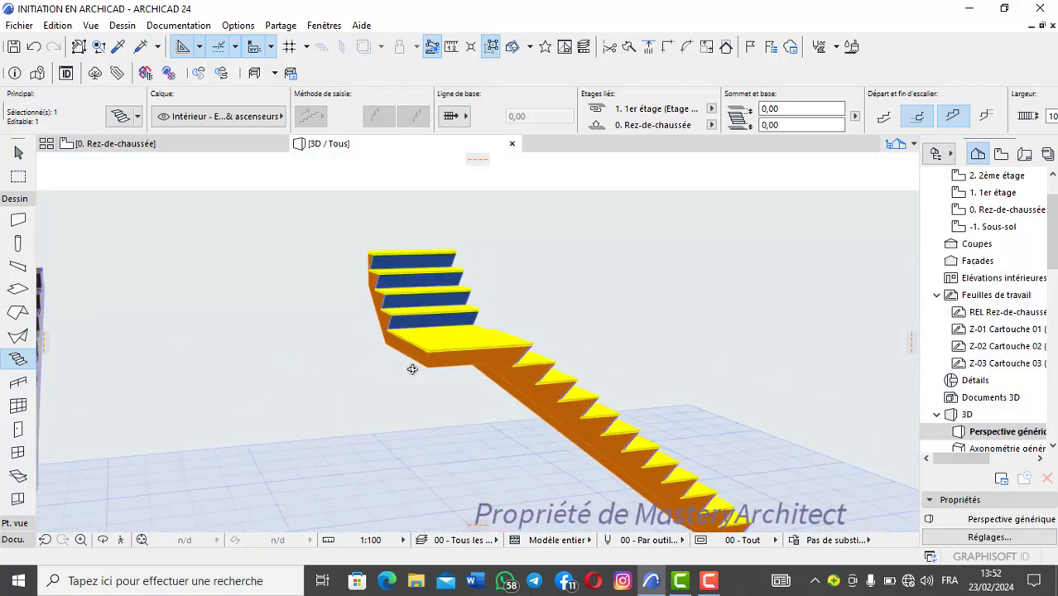
pyautogui.click(34, 48)
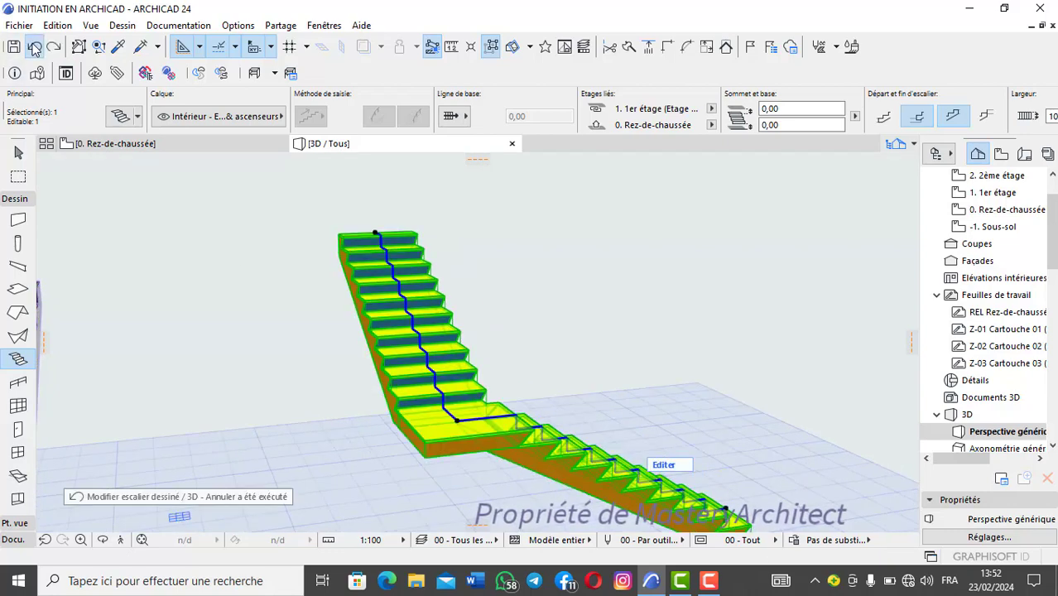
# Step: Change the yellow-and-blue stair from inclined to straight risers and check the result in 3D
pyautogui.click(140, 121)
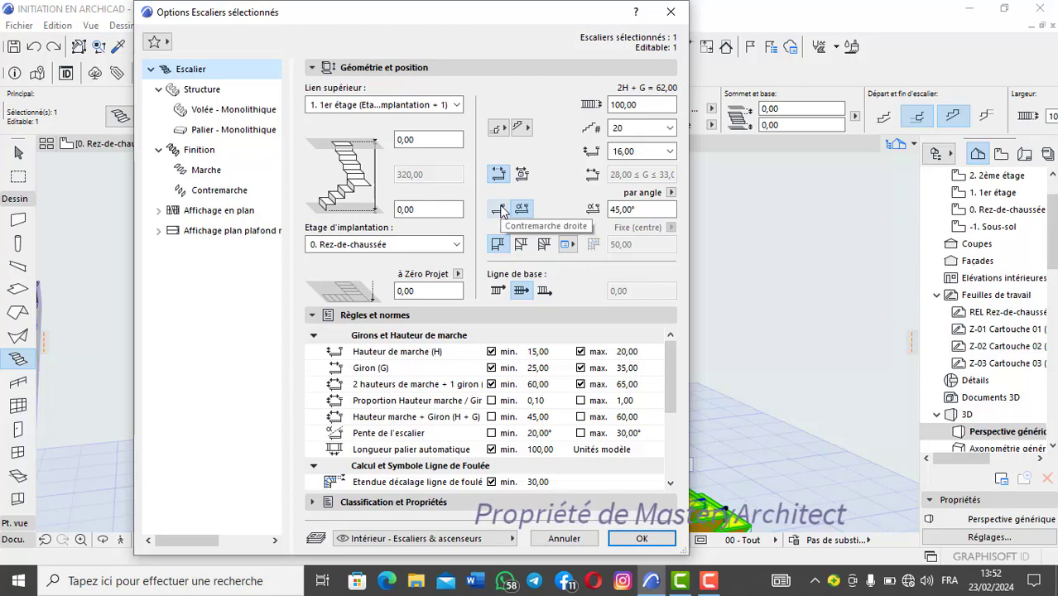
pyautogui.click(498, 209)
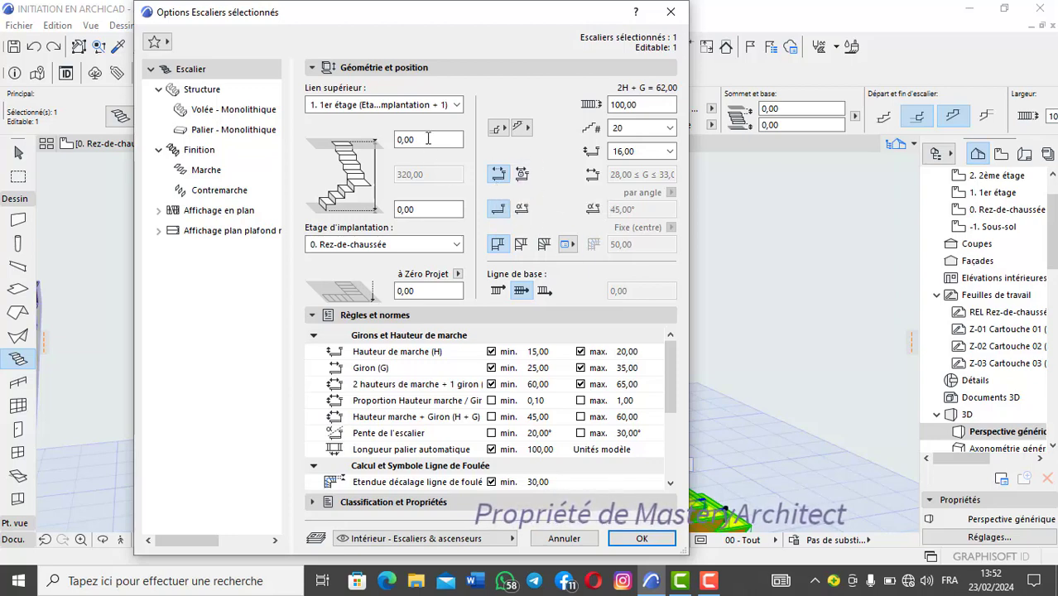
pyautogui.click(640, 539)
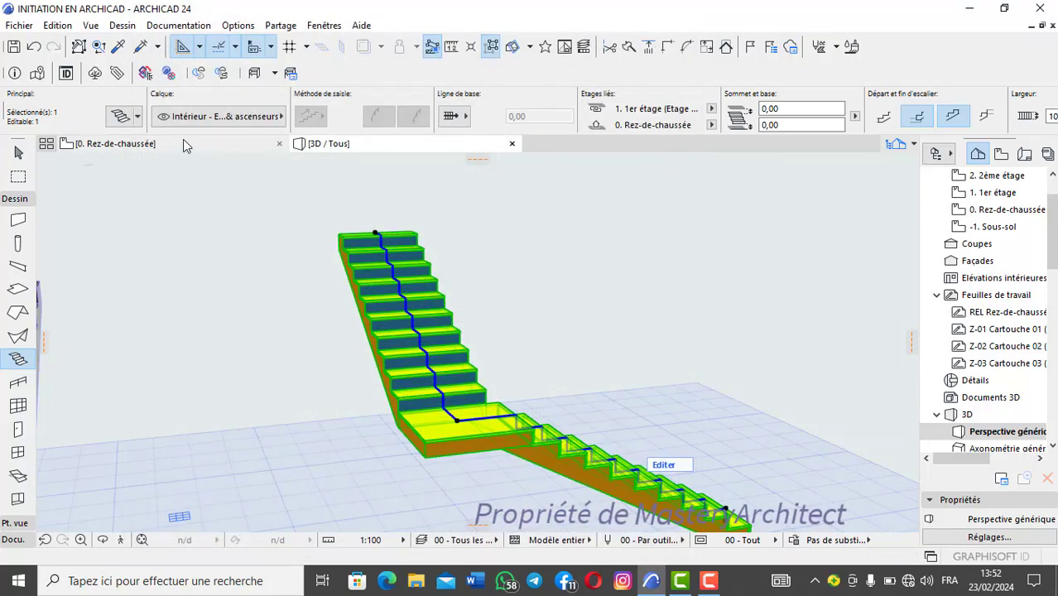
pyautogui.keyDown('shift'); pyautogui.moveTo(432, 362); pyautogui.dragTo(484, 380, button='middle'); pyautogui.keyUp('shift')
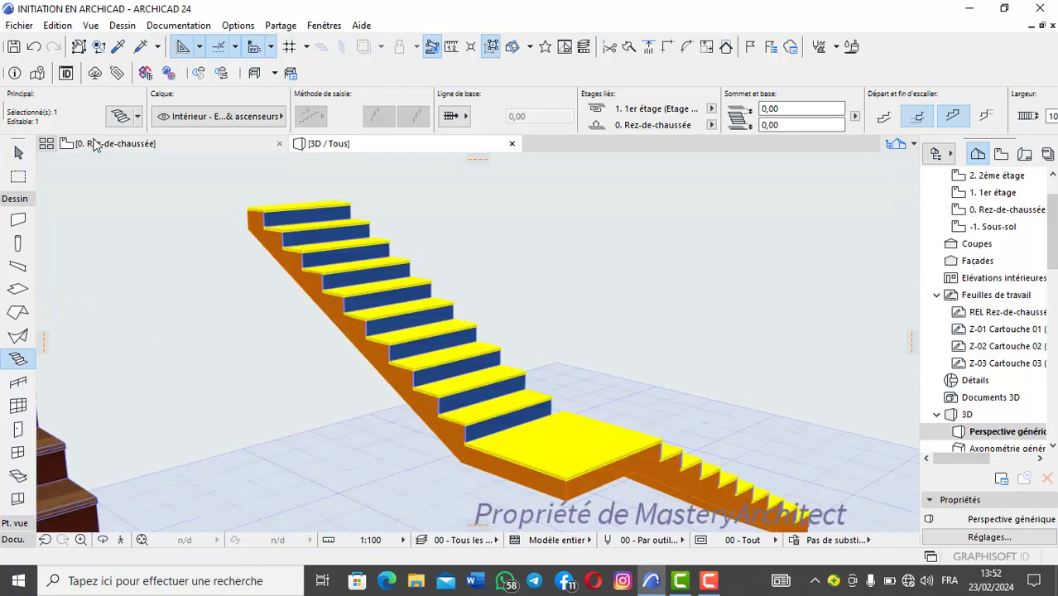
# Step: Return to the ground-floor plan, clear the selection and start a new stair baseline in the empty area beside the existing stairs
pyautogui.click(89, 144)
pyautogui.press('Escape')
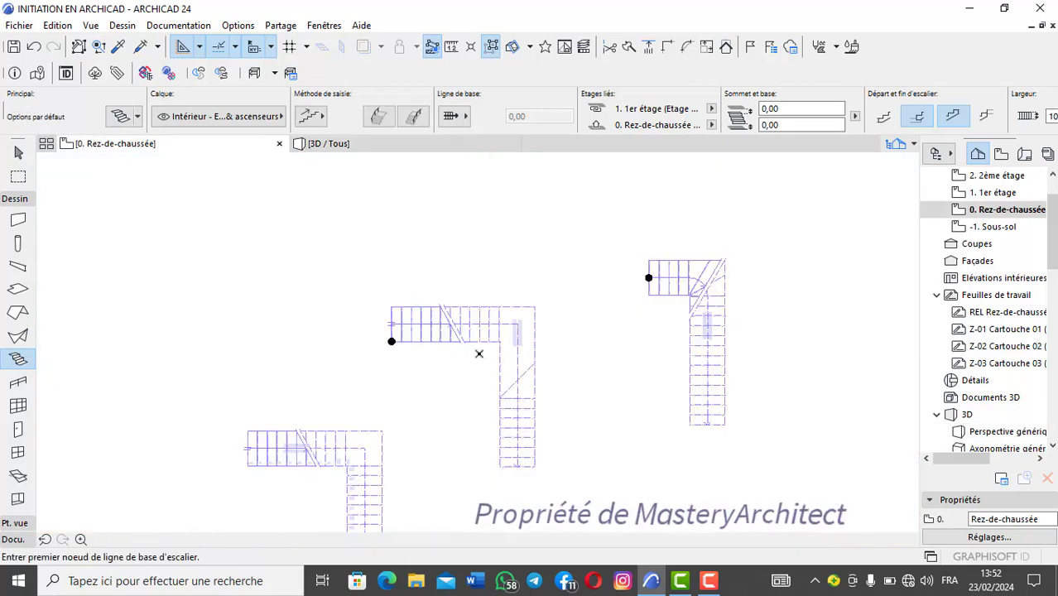
pyautogui.scroll(-6, 479, 349)
pyautogui.scroll(6, 459, 356)
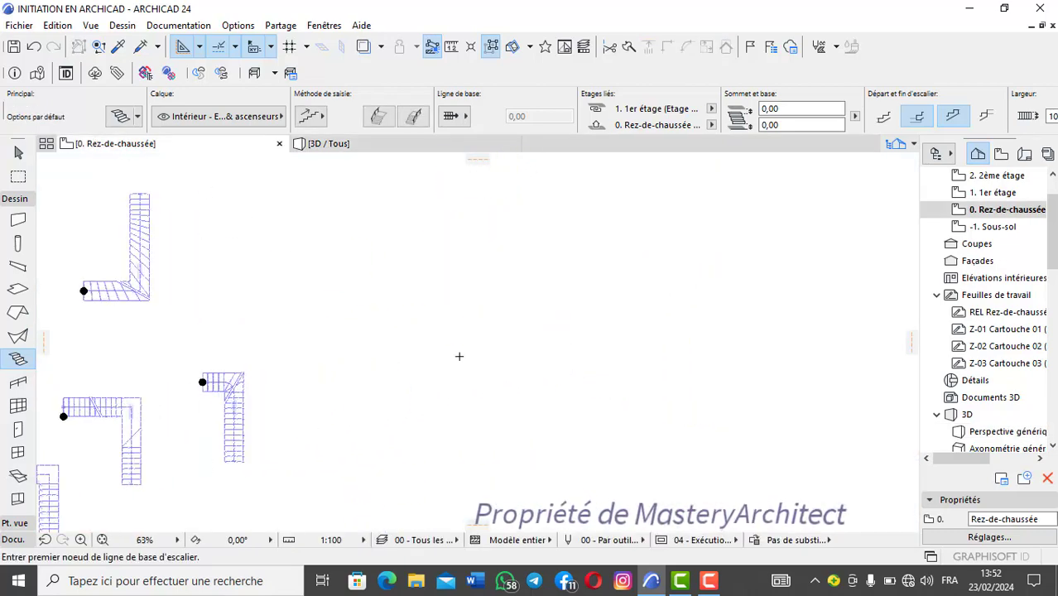
pyautogui.scroll(-4, 437, 326)
pyautogui.scroll(5, 377, 308)
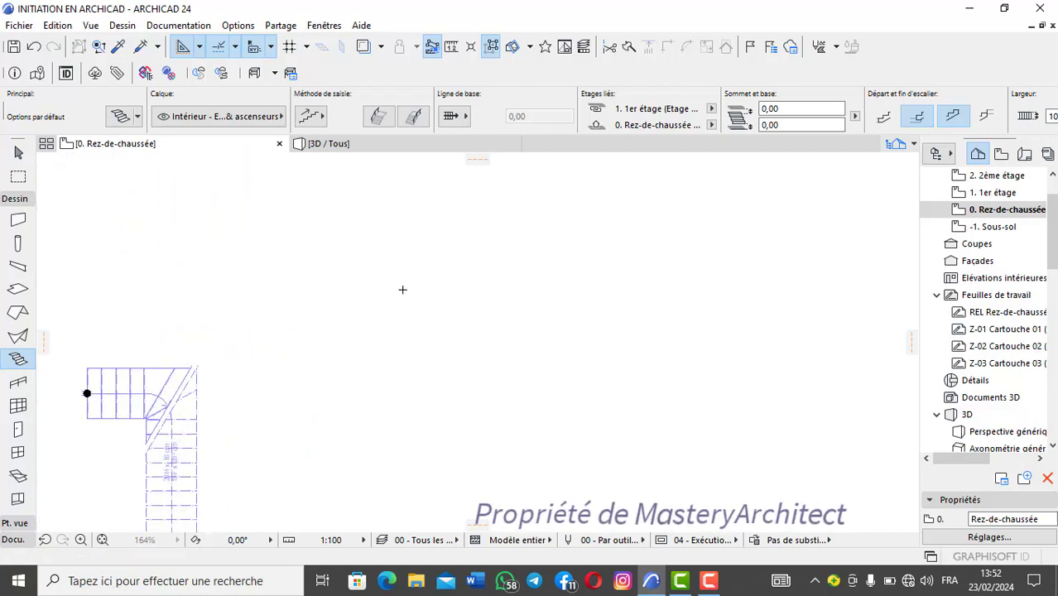
pyautogui.click(403, 290)
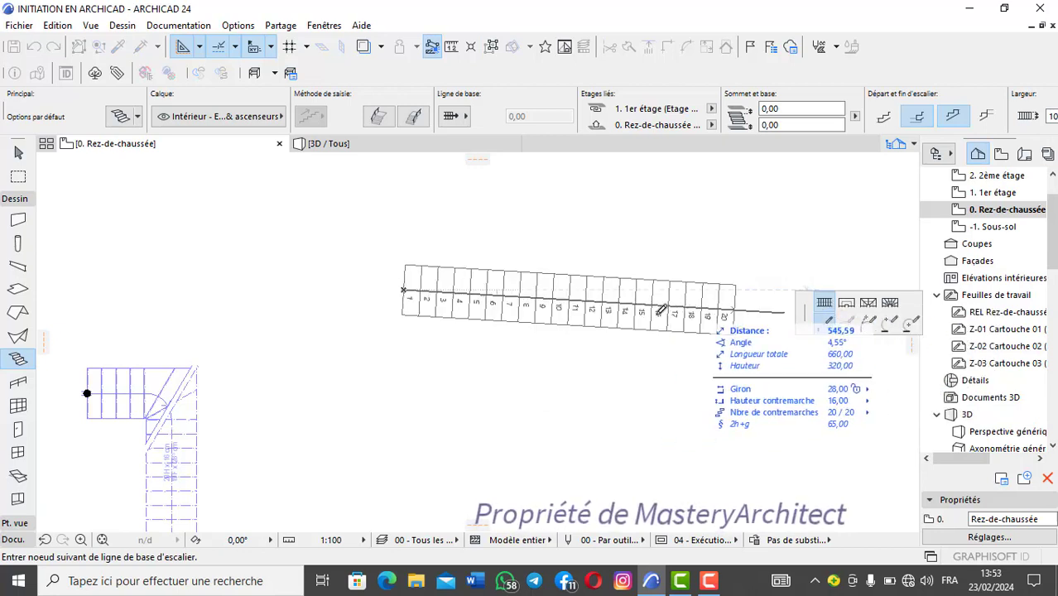
# Step: Add left and right railings to the new stair and complete it as one straight horizontal flight with all 20 risers
pyautogui.click(377, 115)
pyautogui.click(414, 116)
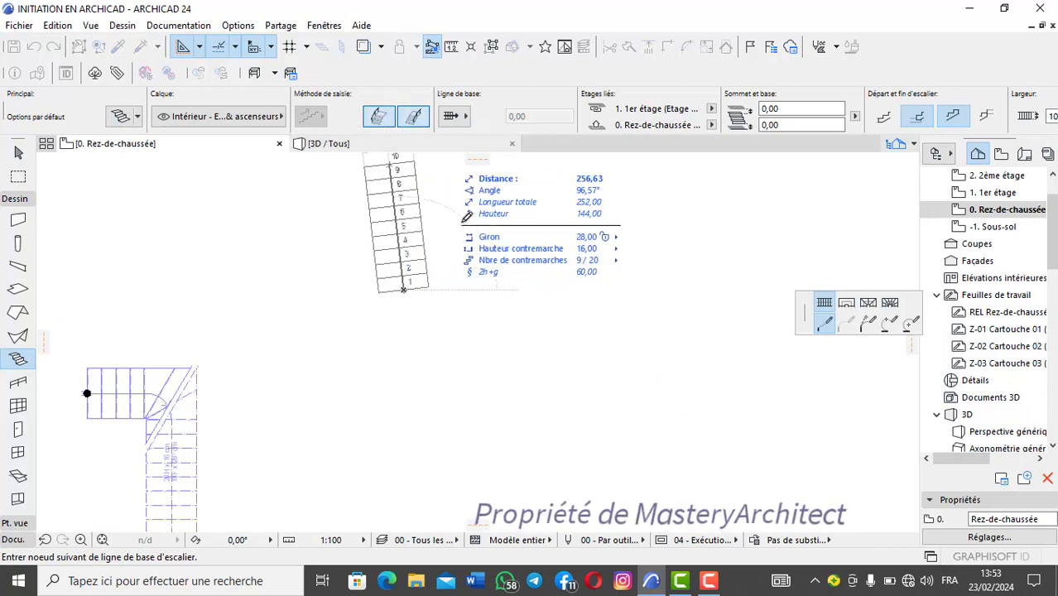
pyautogui.scroll(-1, 572, 281)
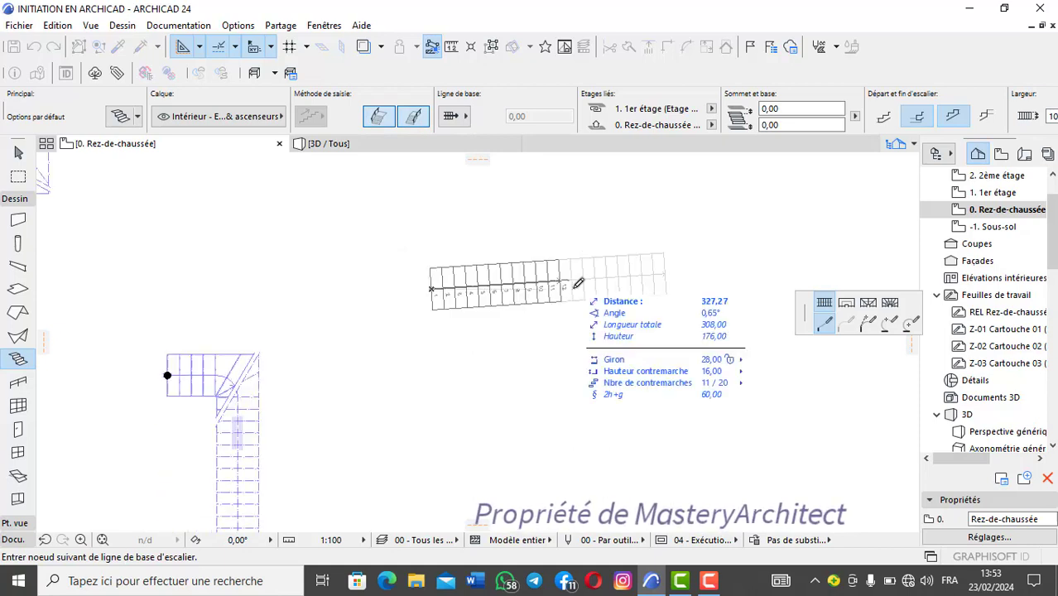
pyautogui.moveTo(690, 288); pyautogui.dragTo(625, 290, button='middle')
pyautogui.scroll(1, 626, 289)
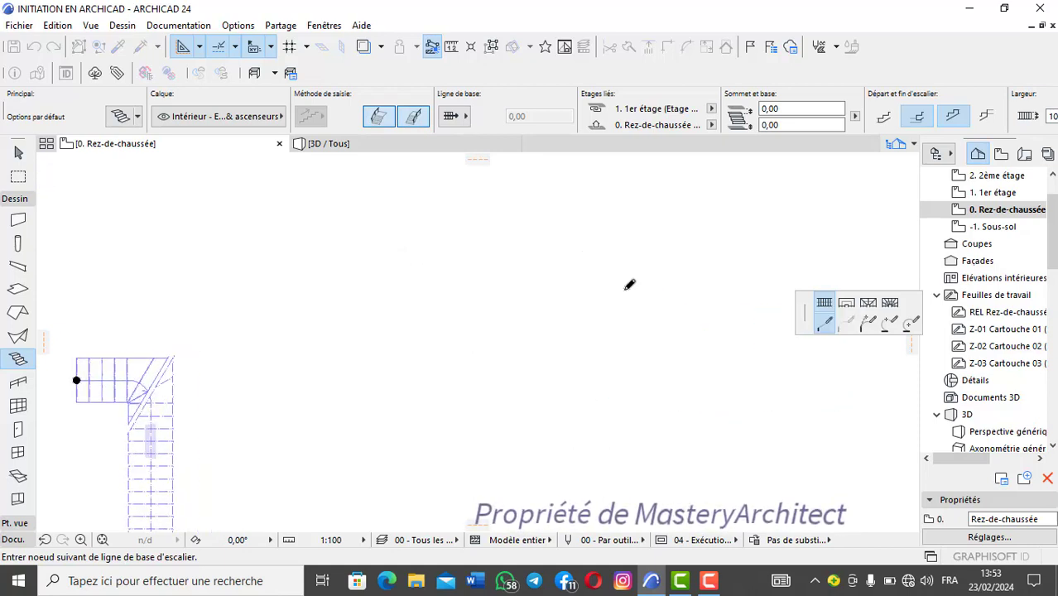
pyautogui.scroll(2, 626, 288)
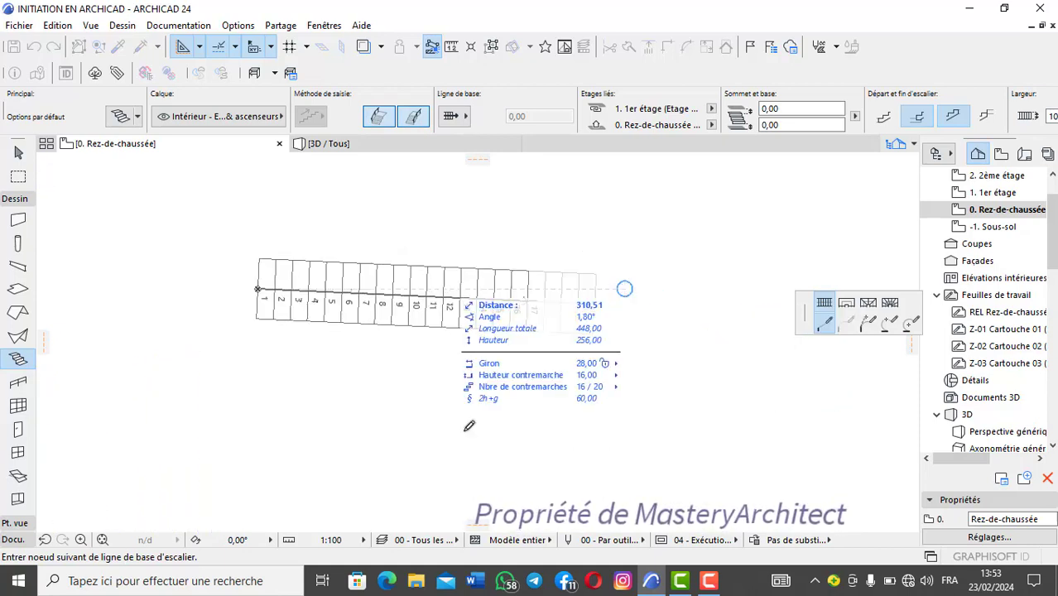
pyautogui.click(624, 289)
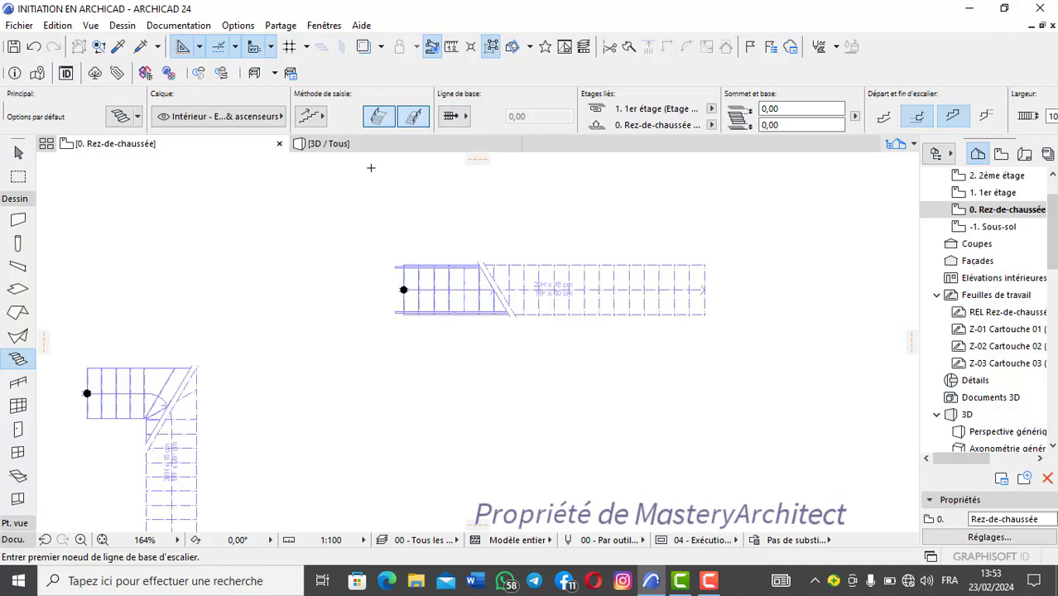
# Step: Show the new straight stair in 3D and examine its overall form and railings alongside the other stairs
pyautogui.click(370, 142)
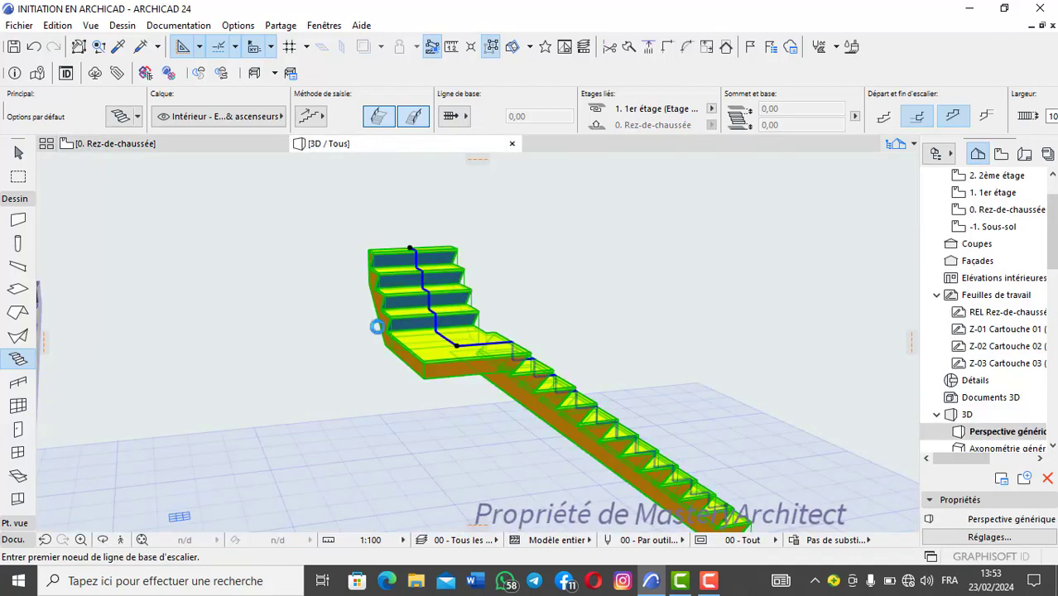
pyautogui.keyDown('shift'); pyautogui.moveTo(376, 327); pyautogui.dragTo(402, 326, button='middle'); pyautogui.keyUp('shift')
pyautogui.scroll(3, 403, 325)
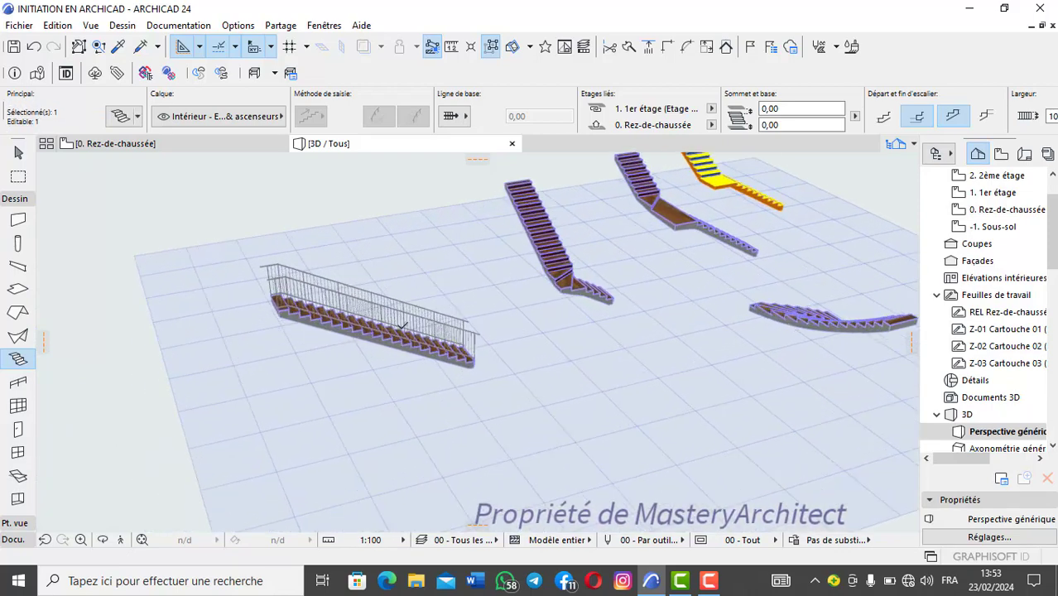
pyautogui.scroll(4, 403, 326)
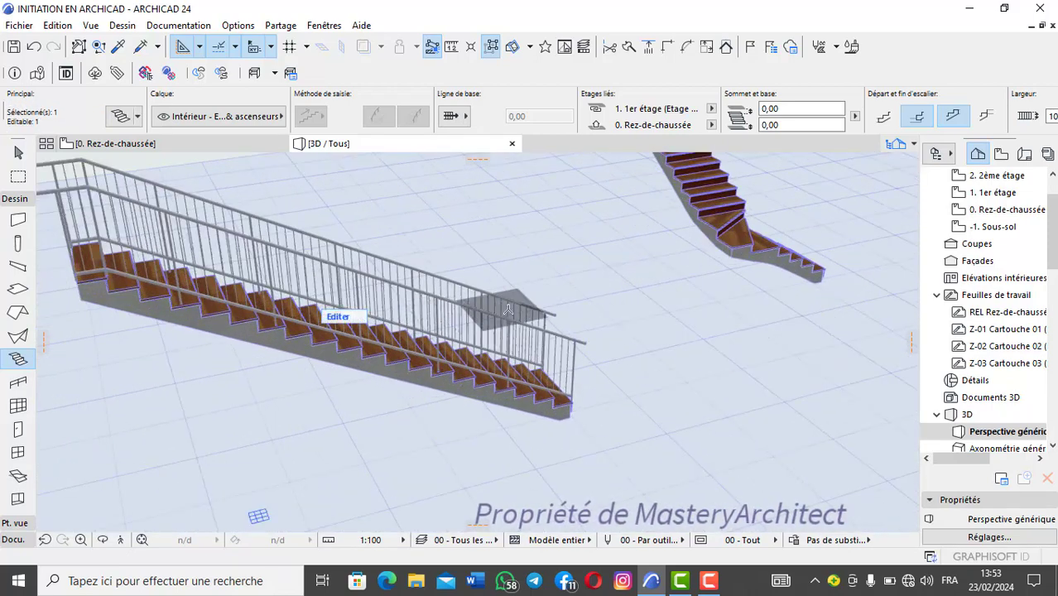
pyautogui.scroll(-1, 354, 294)
pyautogui.moveTo(355, 294); pyautogui.dragTo(317, 333, button='middle')
pyautogui.scroll(2, 389, 300)
pyautogui.scroll(-1, 389, 302)
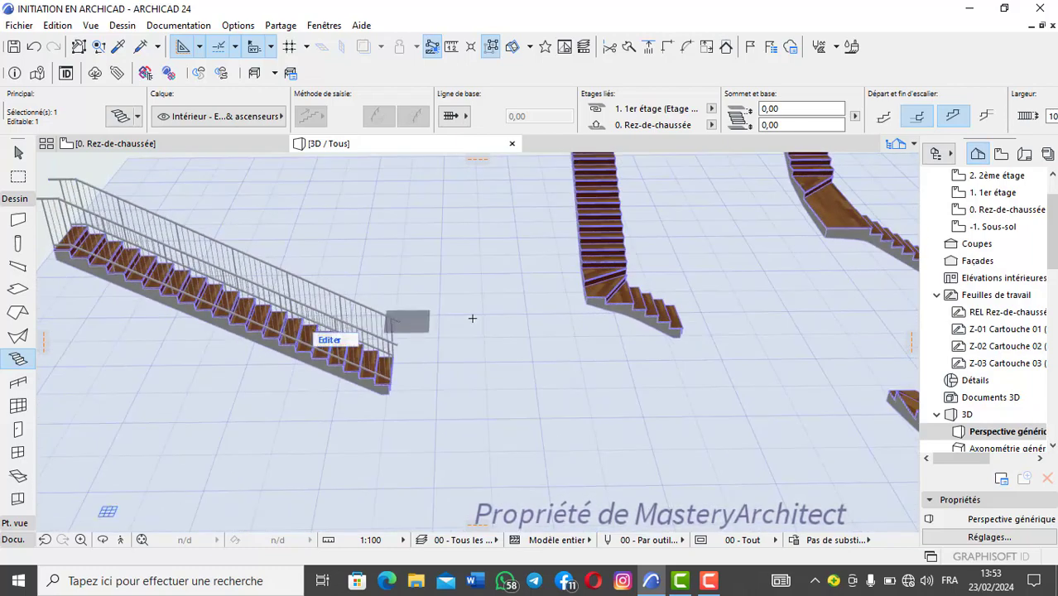
pyautogui.moveTo(190, 305); pyautogui.dragTo(284, 360, button='middle')
pyautogui.scroll(4, 375, 290)
pyautogui.scroll(4, 391, 316)
pyautogui.scroll(-4, 390, 316)
pyautogui.moveTo(530, 245); pyautogui.dragTo(428, 411, button='middle')
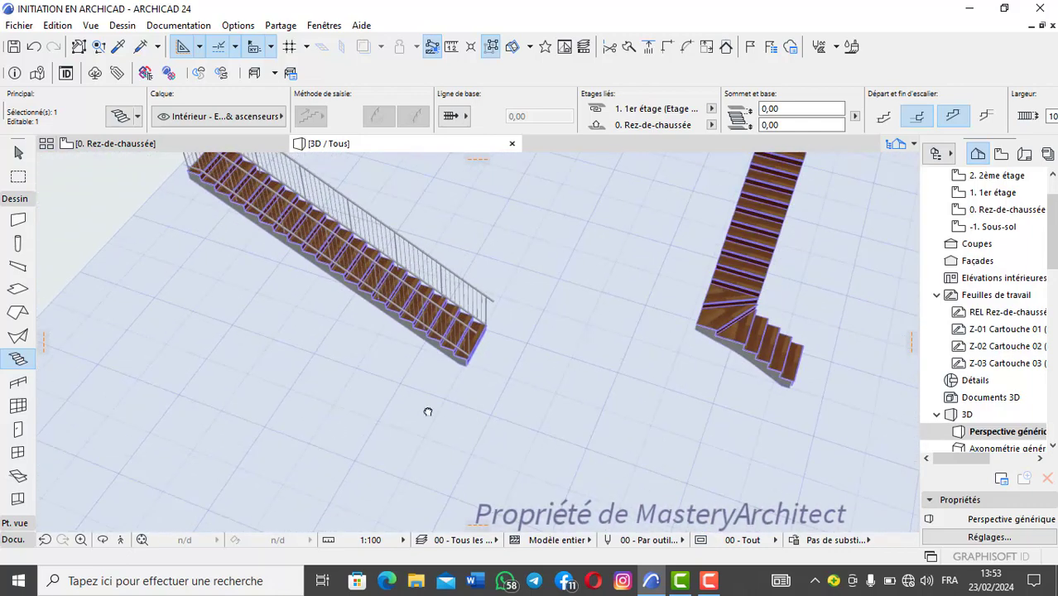
# Step: Inspect the straight stair's treads, risers and both side railings up close from several orbit angles
pyautogui.click(102, 544)
pyautogui.moveTo(414, 331); pyautogui.dragTo(543, 434)
pyautogui.scroll(5, 436, 308)
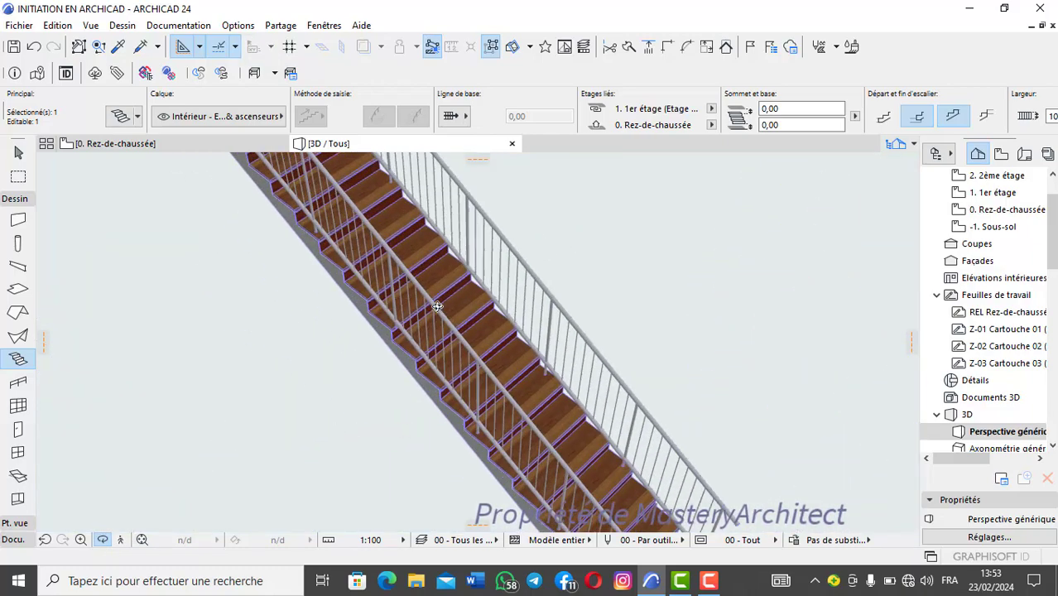
pyautogui.scroll(4, 437, 306)
pyautogui.scroll(-5, 437, 306)
pyautogui.moveTo(440, 307); pyautogui.dragTo(457, 366, button='middle')
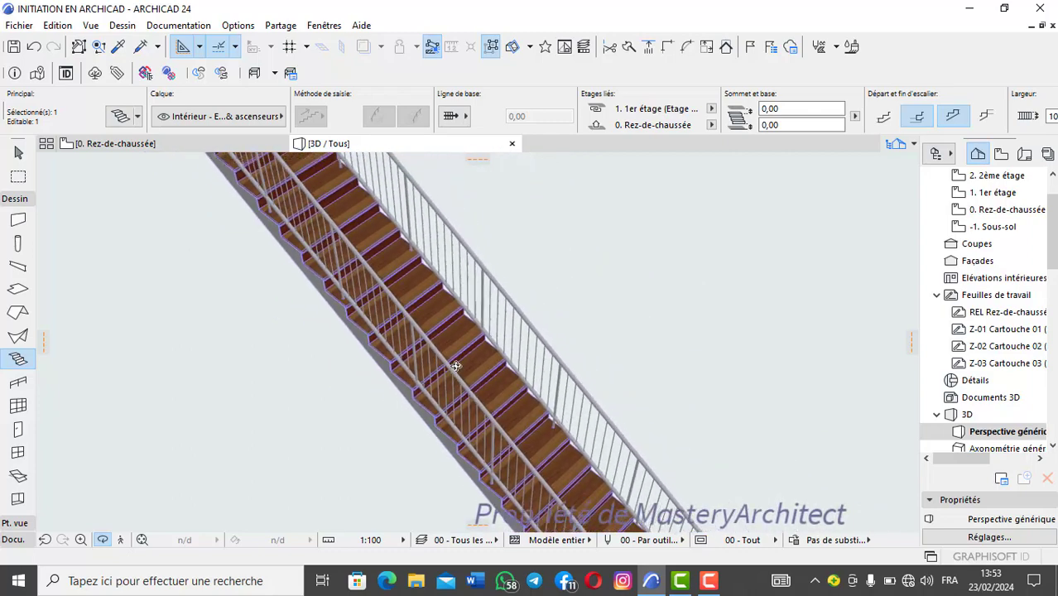
pyautogui.scroll(-5, 456, 366)
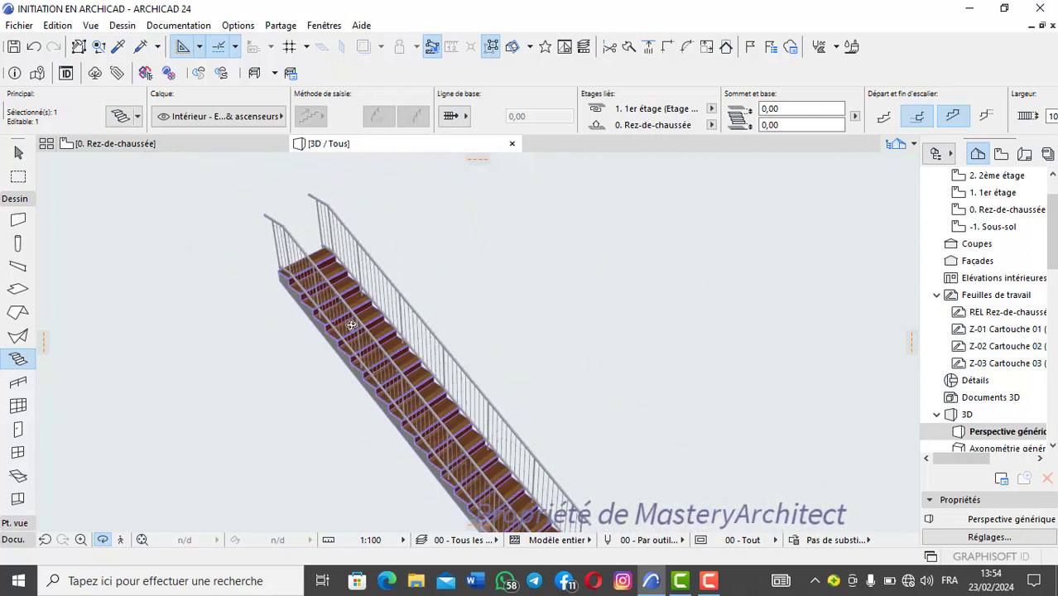
pyautogui.moveTo(352, 325); pyautogui.dragTo(354, 286, button='middle')
pyautogui.scroll(3, 364, 306)
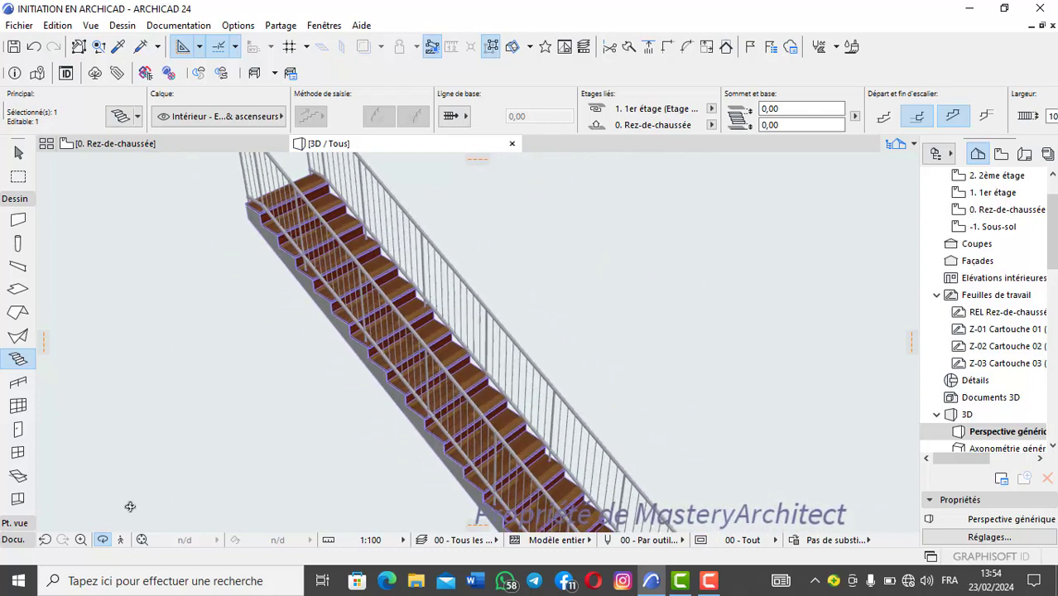
pyautogui.click(101, 540)
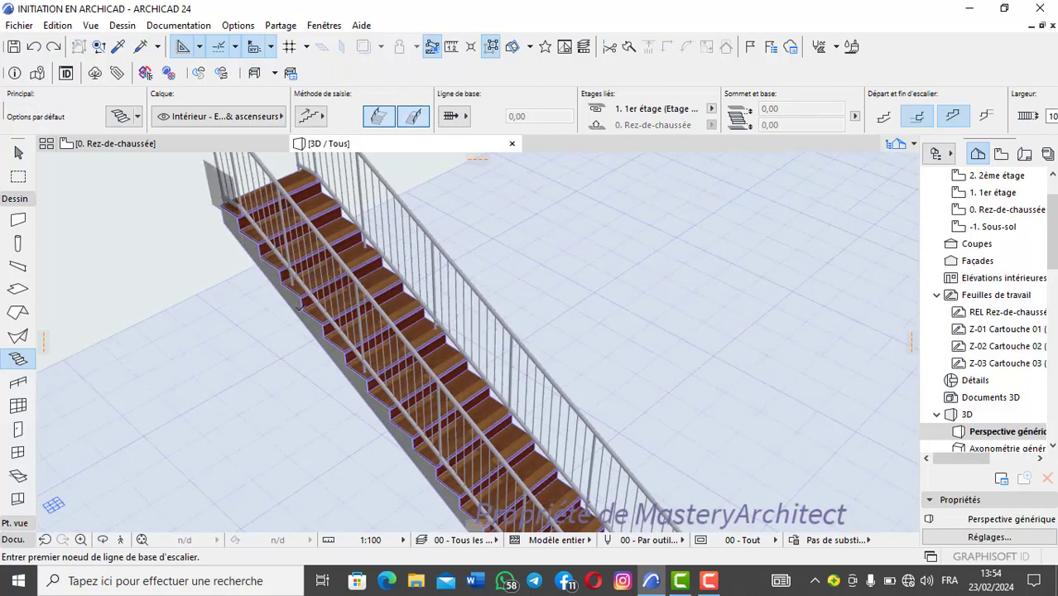
# Step: On the ground-floor plan, draw a straight horizontal stair about 569 cm long above the previous one, with 20 risers and only the right railing
pyautogui.click(130, 148)
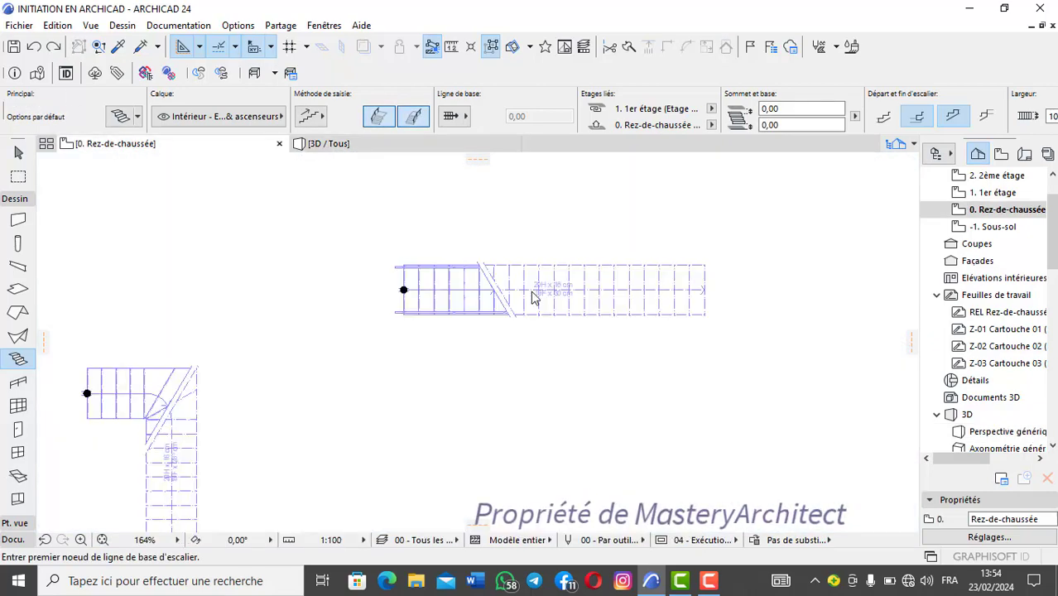
pyautogui.scroll(-5, 533, 298)
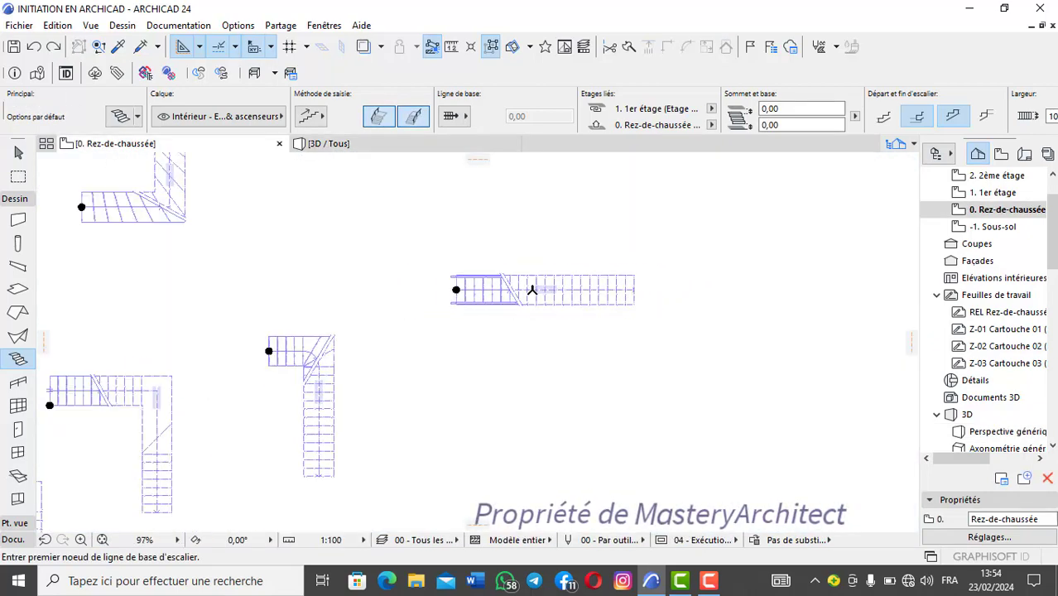
pyautogui.click(352, 288)
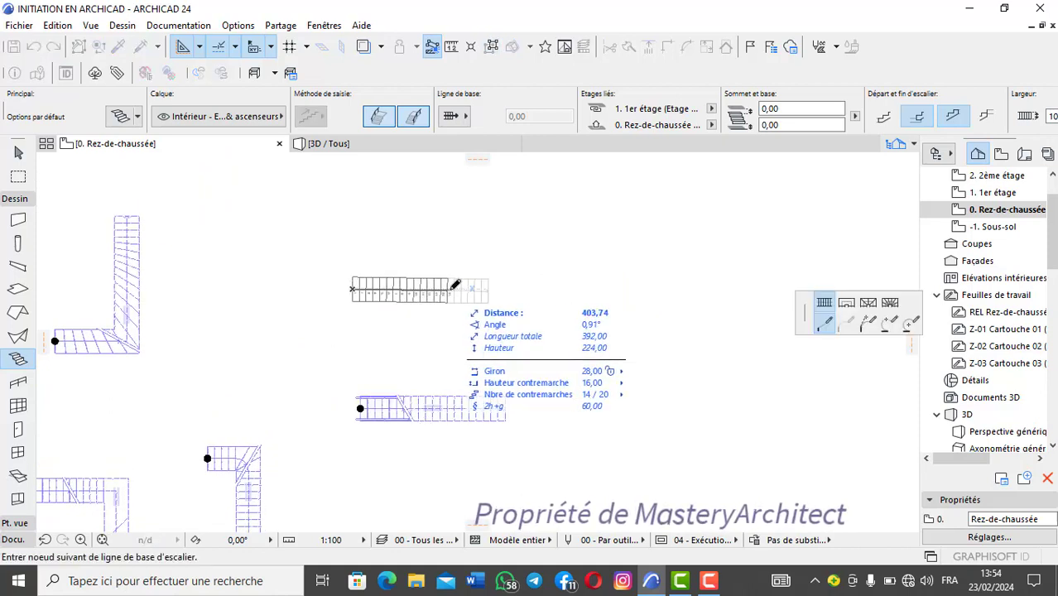
pyautogui.scroll(3, 368, 284)
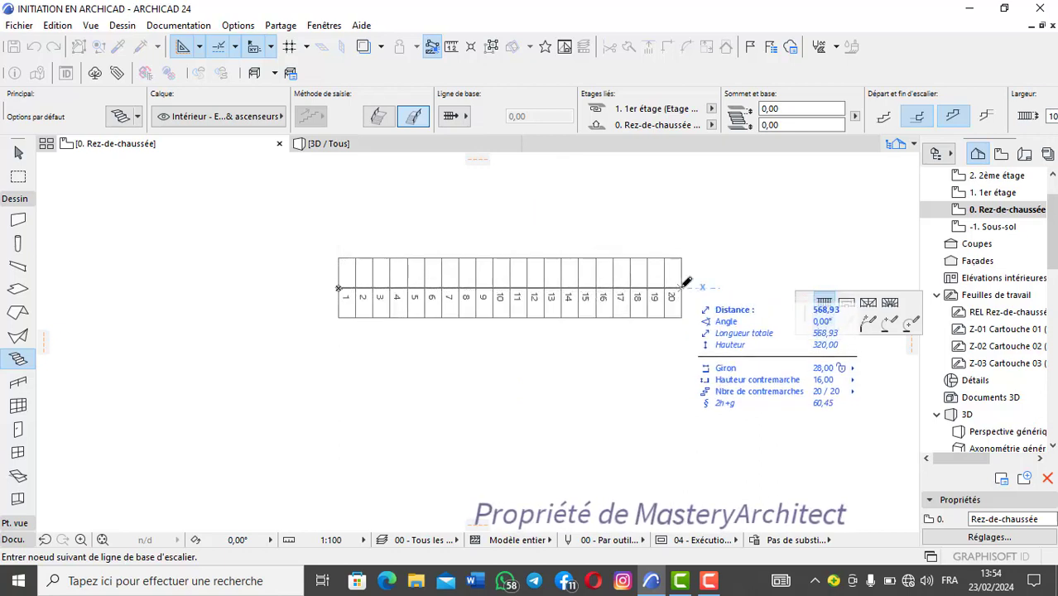
pyautogui.doubleClick(682, 287)
pyautogui.scroll(-5, 682, 288)
pyautogui.click(682, 287)
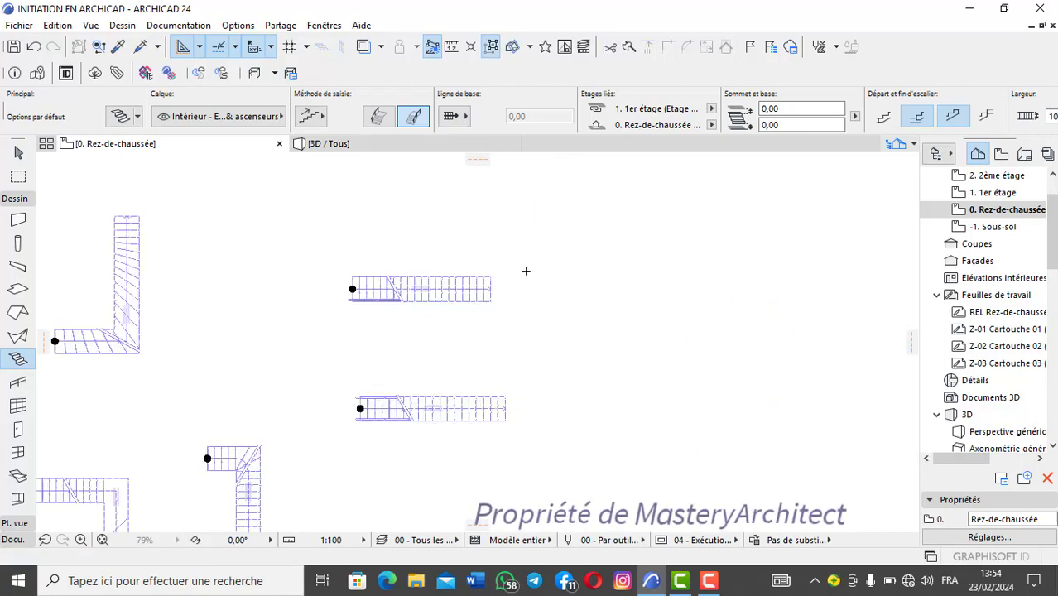
pyautogui.scroll(1, 407, 289)
pyautogui.rightClick(499, 295)
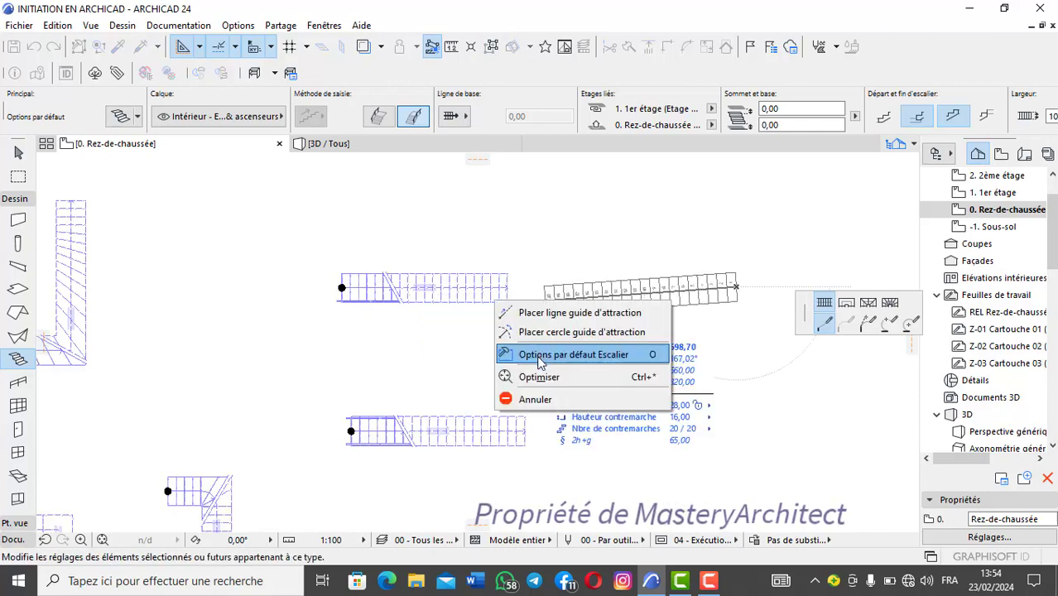
pyautogui.click(537, 397)
# Step: Show the new straight stair in 3D and compare its railing with that of the neighbouring straight stair
pyautogui.scroll(4, 406, 295)
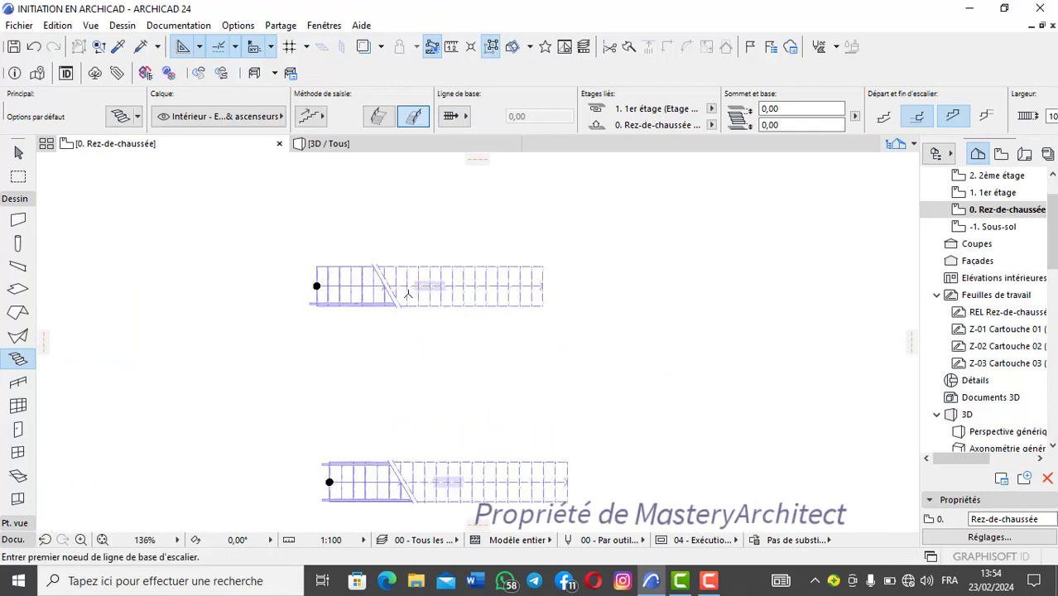
pyautogui.click(368, 141)
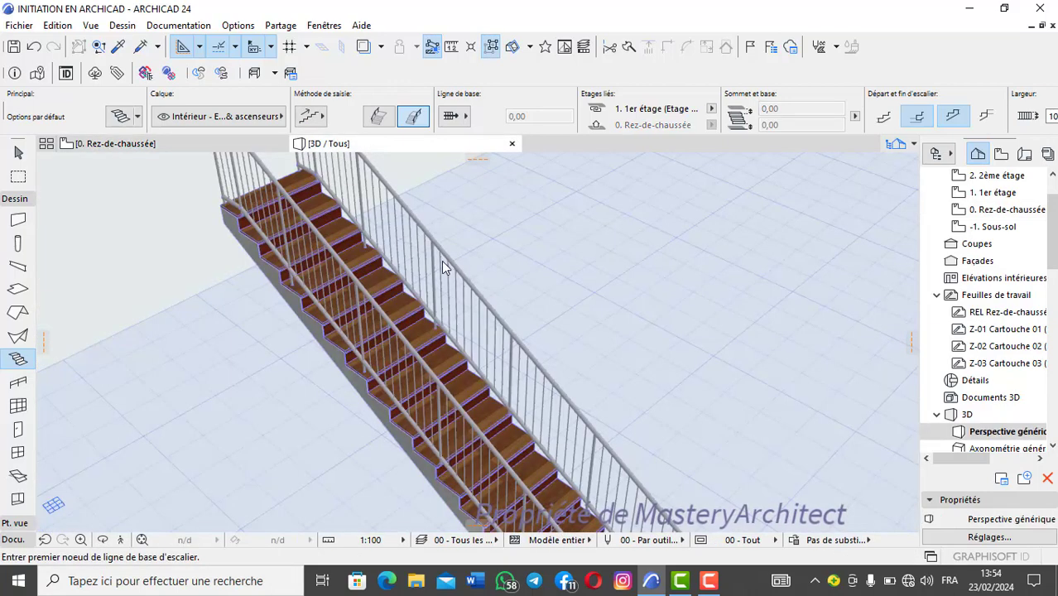
pyautogui.scroll(-5, 480, 276)
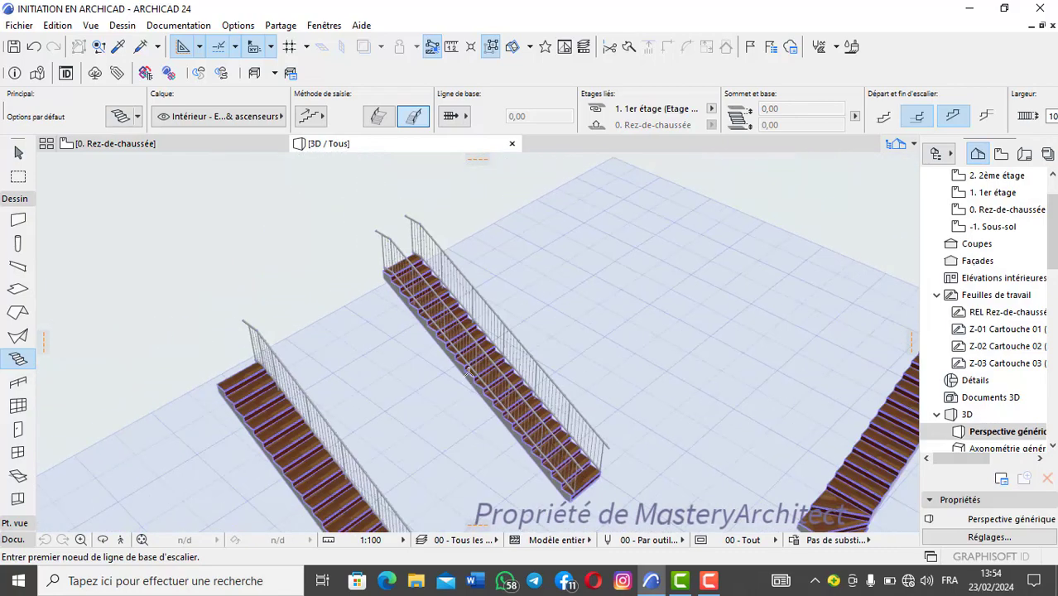
pyautogui.scroll(2, 381, 352)
pyautogui.scroll(6, 439, 320)
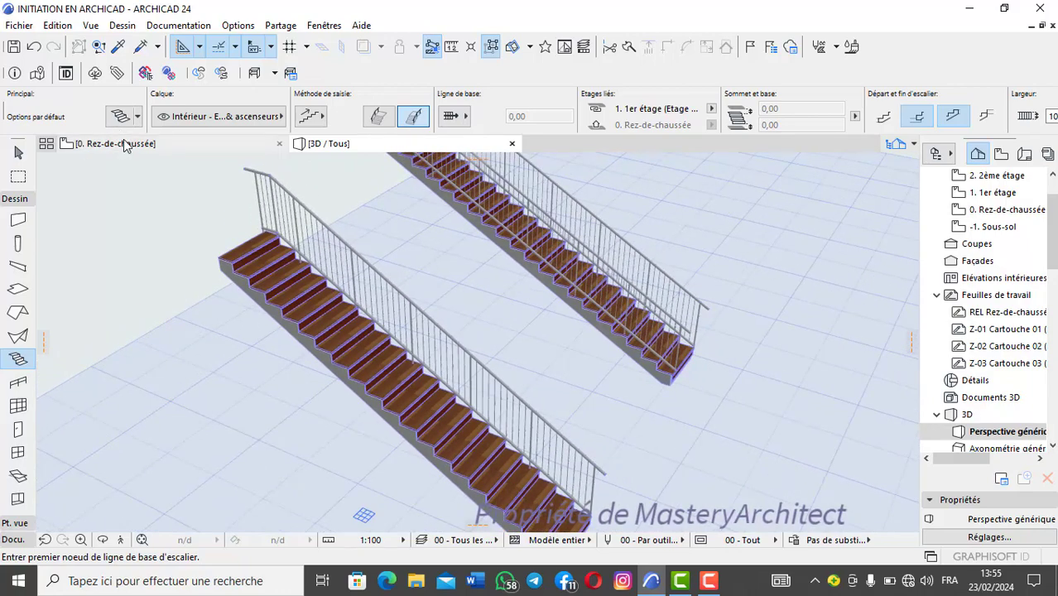
# Step: In empty plan space, draw an L-shaped 20-riser stair with both railings, its baseline running about 280 cm horizontally and about 362 cm downward
pyautogui.click(123, 144)
pyautogui.scroll(4, 323, 270)
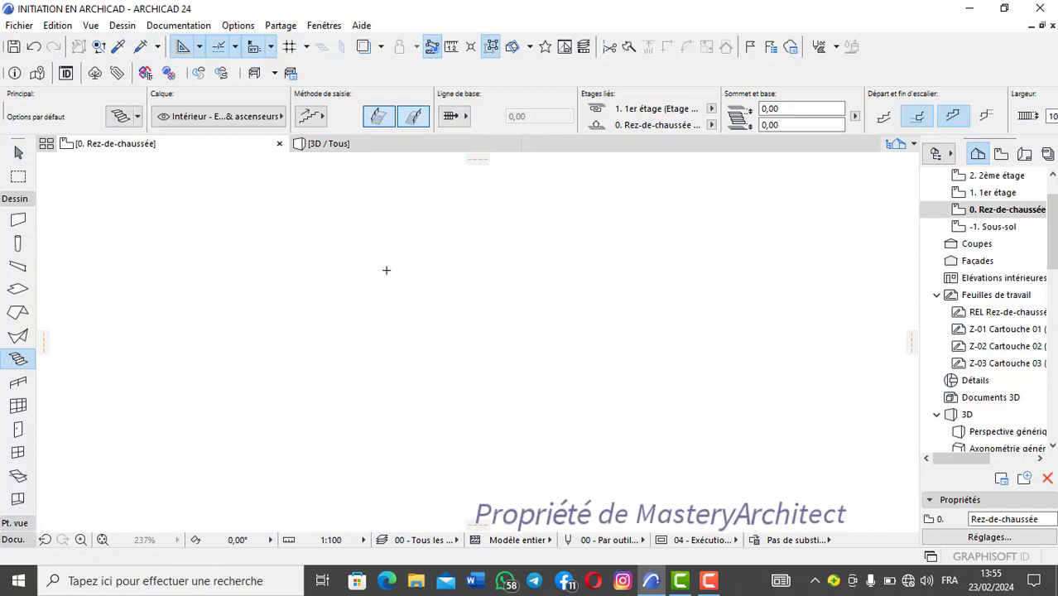
pyautogui.click(338, 268)
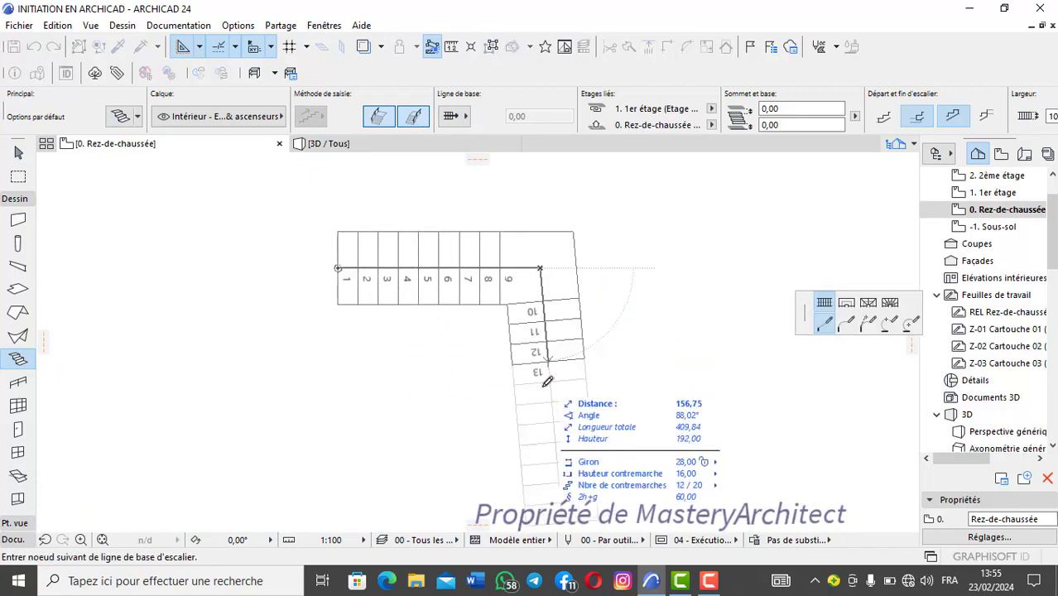
pyautogui.scroll(-2, 537, 432)
pyautogui.moveTo(536, 432); pyautogui.dragTo(519, 377, button='middle')
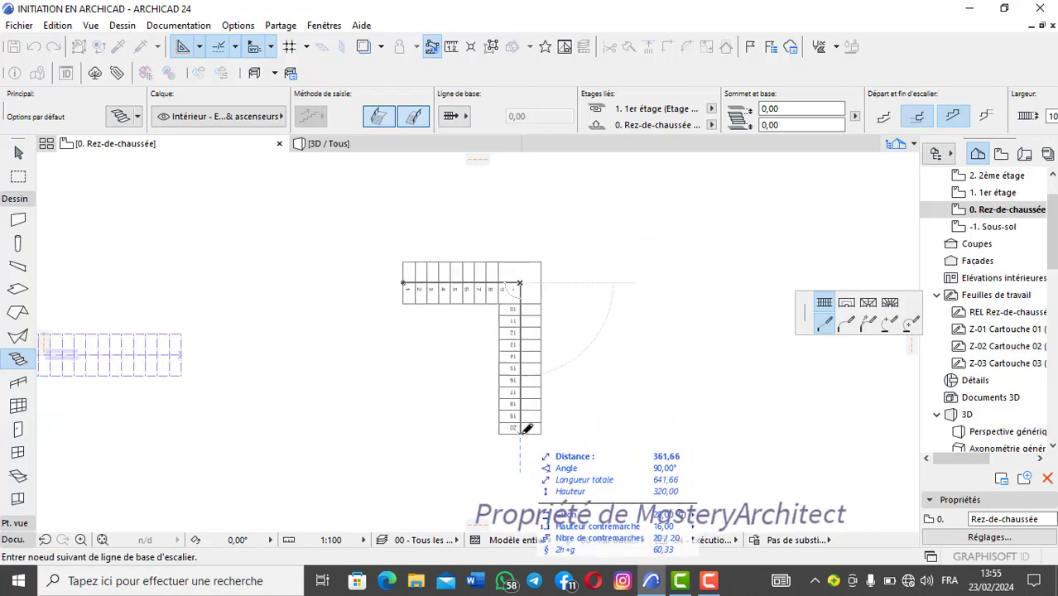
pyautogui.doubleClick(527, 428)
pyautogui.scroll(4, 501, 313)
pyautogui.scroll(-1, 498, 215)
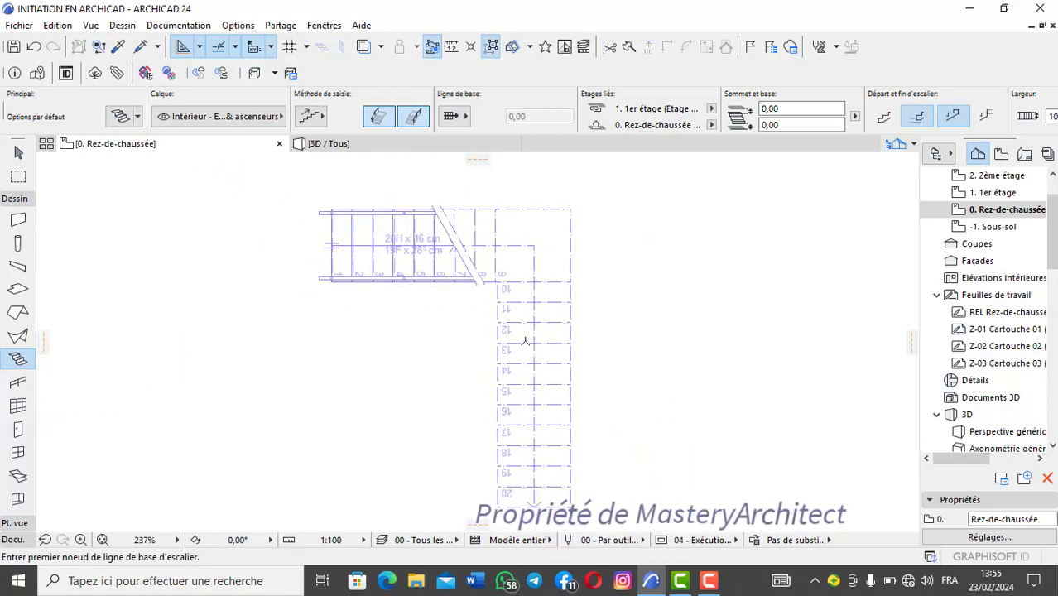
# Step: Show the L-shaped stair in 3D and examine how its two flights meet at the landing
pyautogui.click(328, 144)
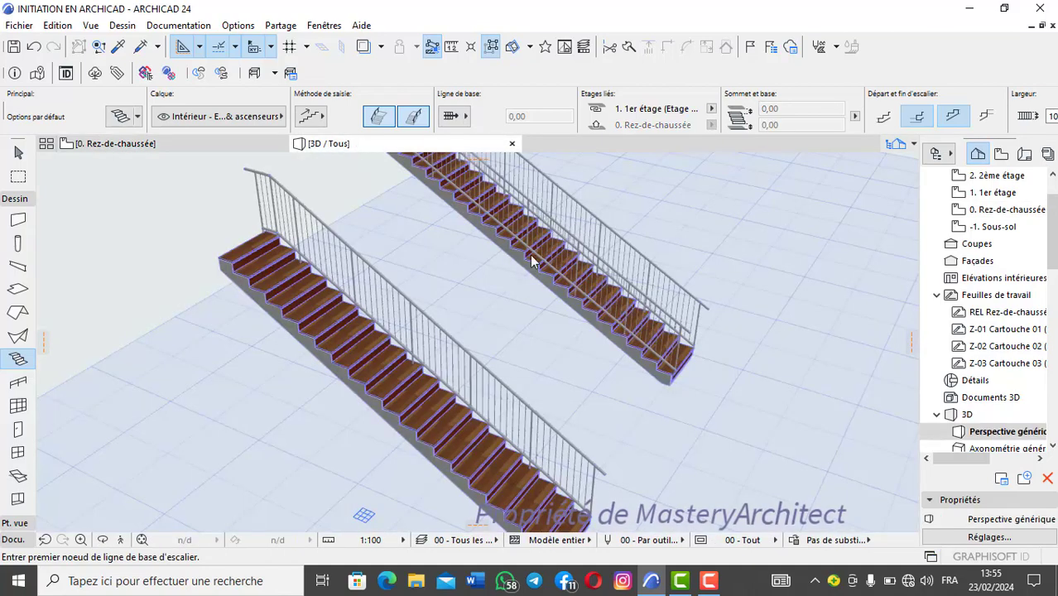
pyautogui.scroll(-4, 664, 335)
pyautogui.moveTo(475, 295); pyautogui.dragTo(689, 300, button='middle')
pyautogui.scroll(6, 306, 263)
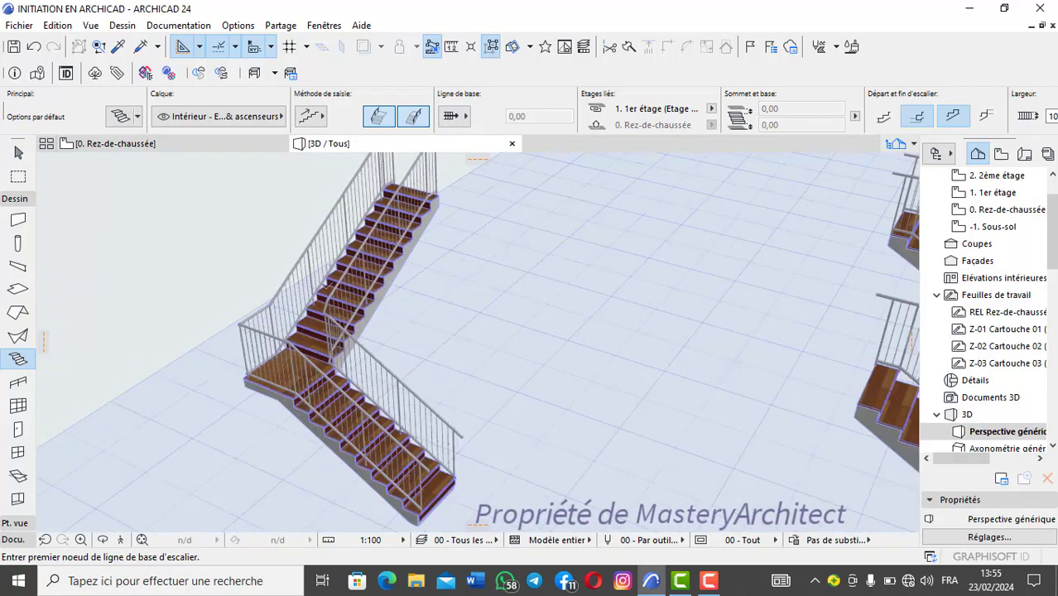
pyautogui.scroll(-2, 350, 328)
pyautogui.keyDown('shift'); pyautogui.moveTo(350, 328); pyautogui.dragTo(386, 270, button='middle'); pyautogui.keyUp('shift')
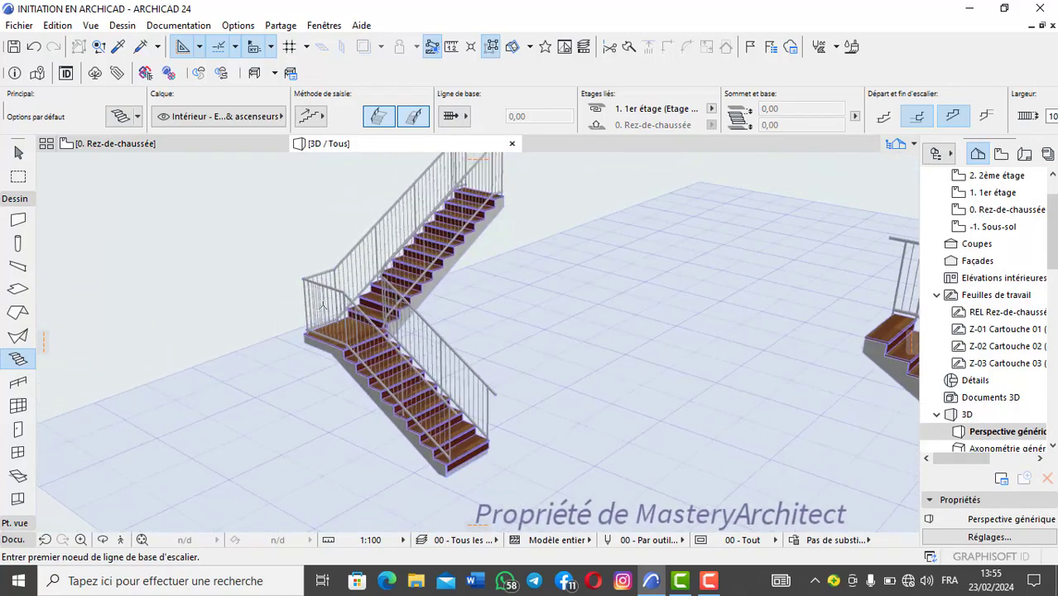
# Step: Inspect the L-shaped stair's landing and surrounding railings up close from several orbit angles
pyautogui.scroll(2, 385, 269)
pyautogui.scroll(4, 386, 270)
pyautogui.scroll(-4, 429, 240)
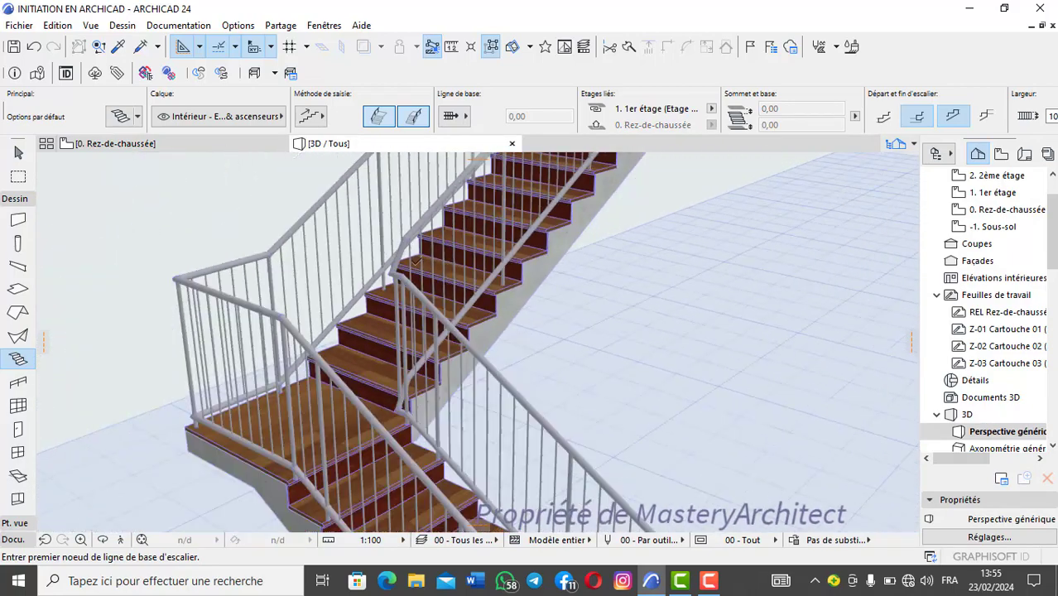
pyautogui.keyDown('shift'); pyautogui.moveTo(430, 239); pyautogui.dragTo(370, 411, button='middle'); pyautogui.keyUp('shift')
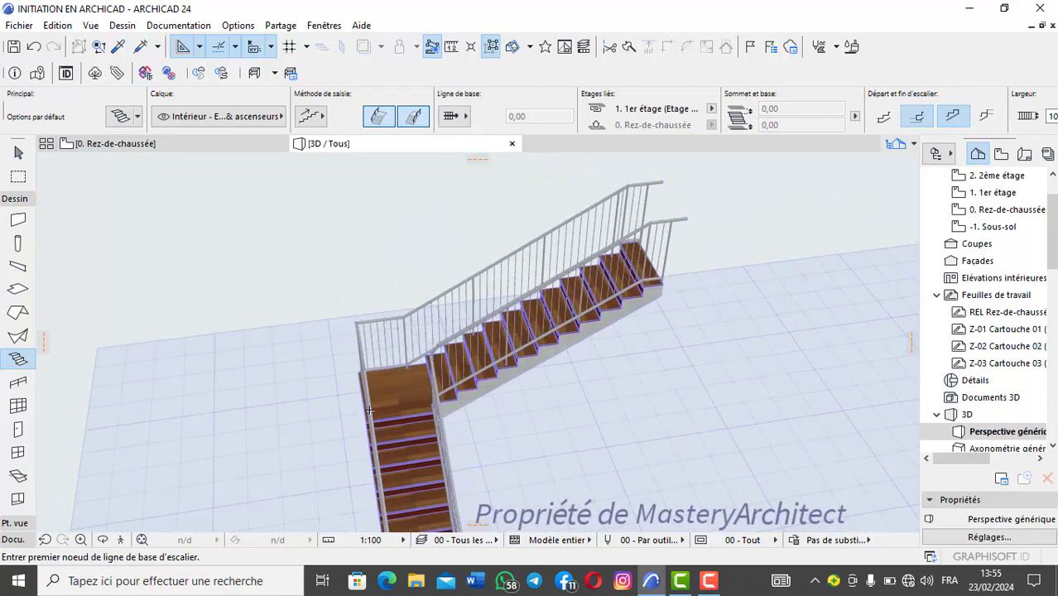
pyautogui.keyDown('shift'); pyautogui.moveTo(409, 375); pyautogui.dragTo(428, 333, button='middle'); pyautogui.keyUp('shift')
pyautogui.scroll(5, 439, 313)
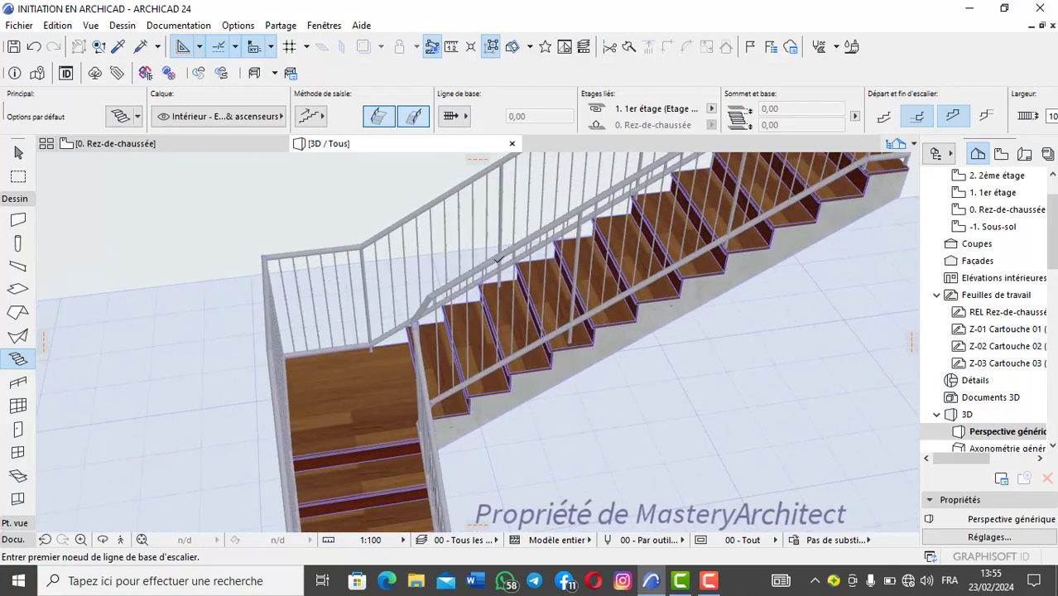
# Step: Examine the inner handrail's turn at the foot of the upper flight, and the whole L-shaped stair
pyautogui.scroll(-2, 497, 264)
pyautogui.scroll(4, 497, 263)
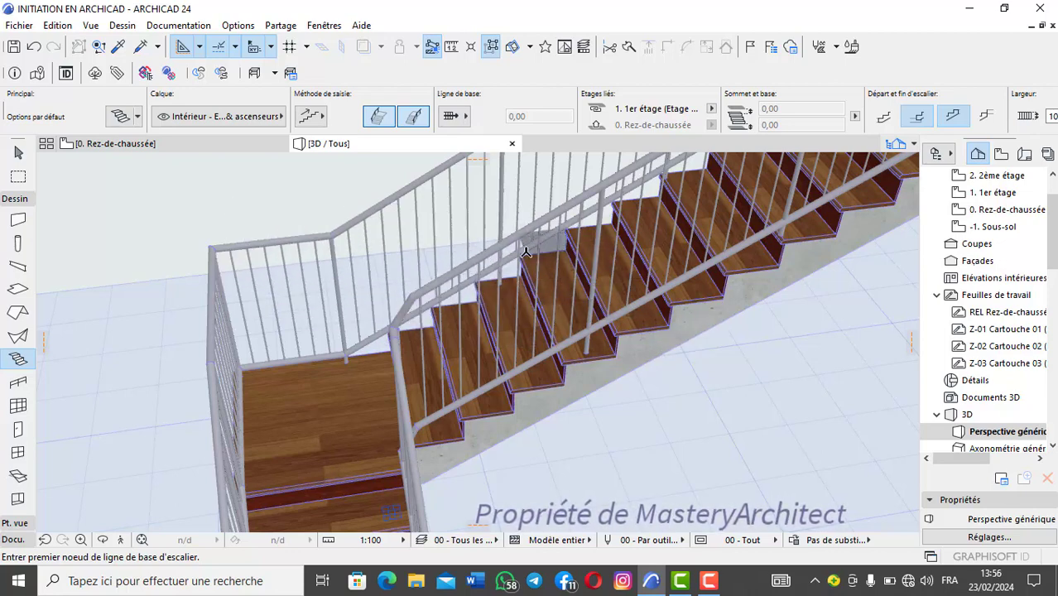
pyautogui.scroll(-2, 461, 249)
pyautogui.scroll(3, 462, 254)
pyautogui.scroll(-2, 464, 263)
pyautogui.scroll(2, 465, 266)
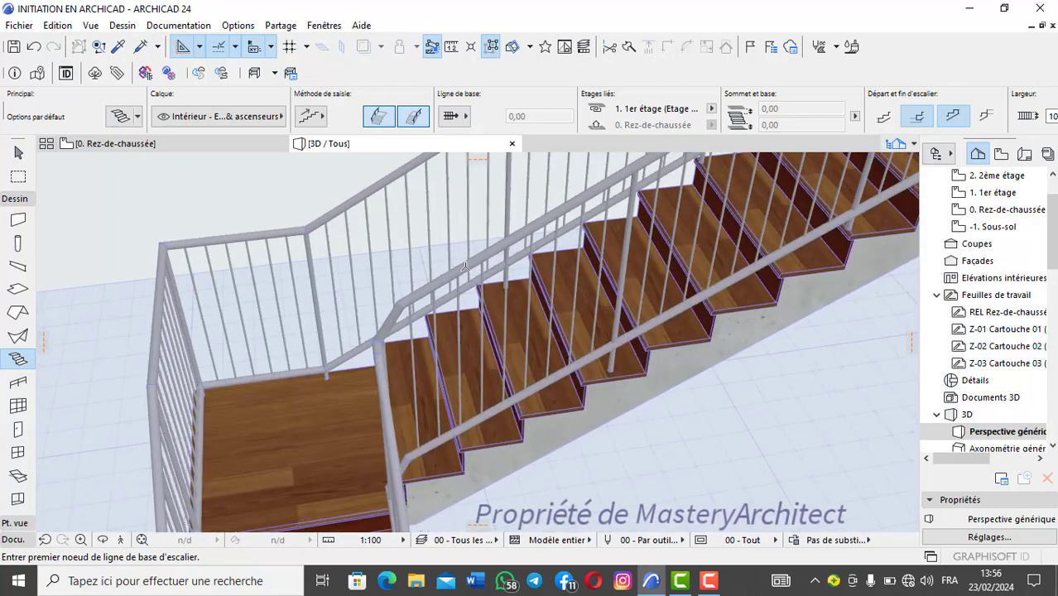
pyautogui.scroll(2, 466, 266)
pyautogui.scroll(-2, 466, 268)
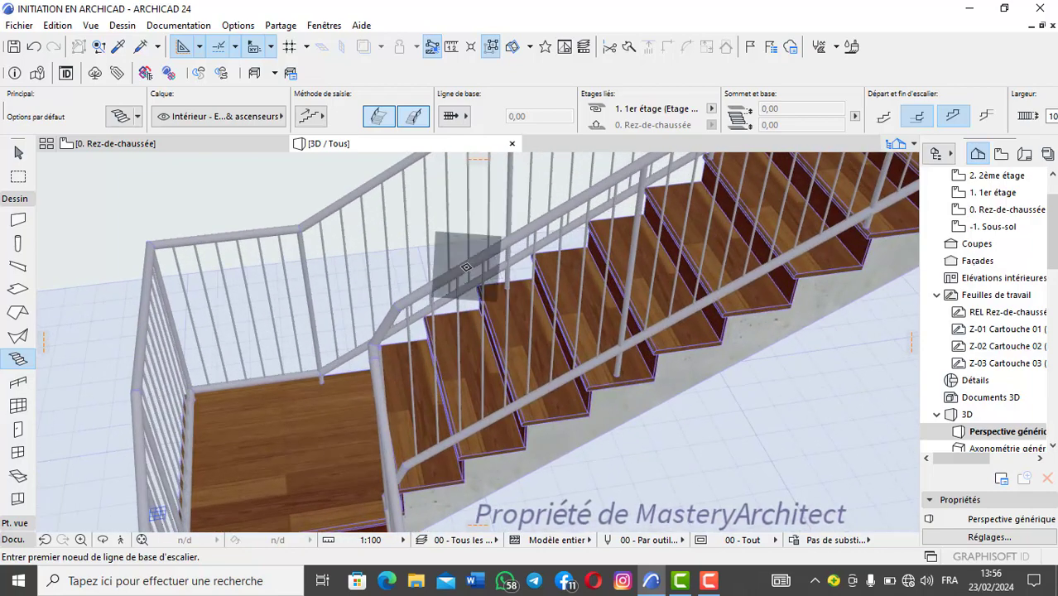
pyautogui.scroll(-1, 466, 268)
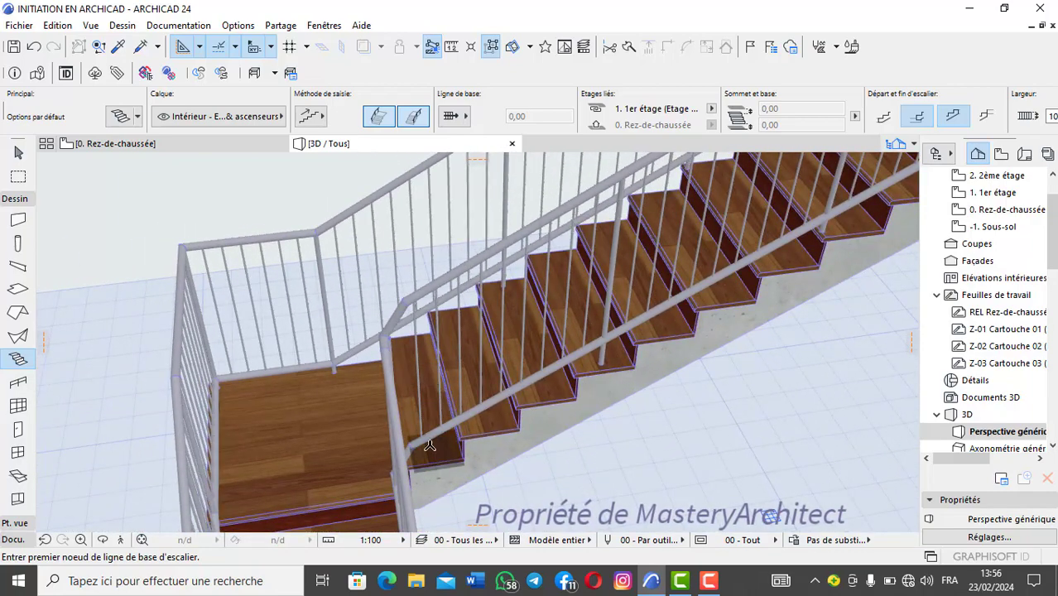
pyautogui.scroll(-6, 443, 311)
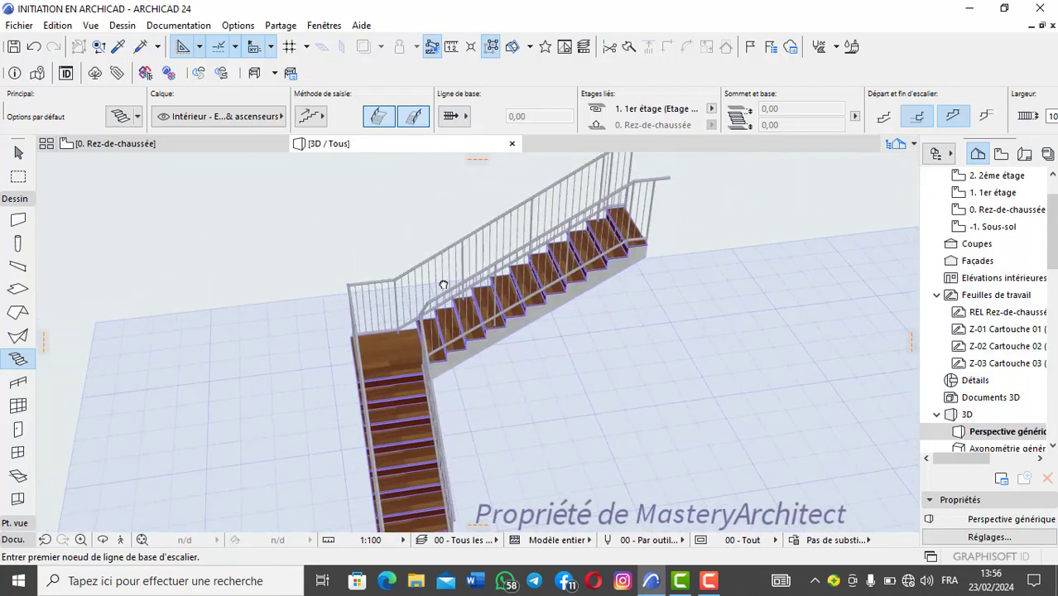
pyautogui.moveTo(427, 295); pyautogui.dragTo(299, 369, button='middle')
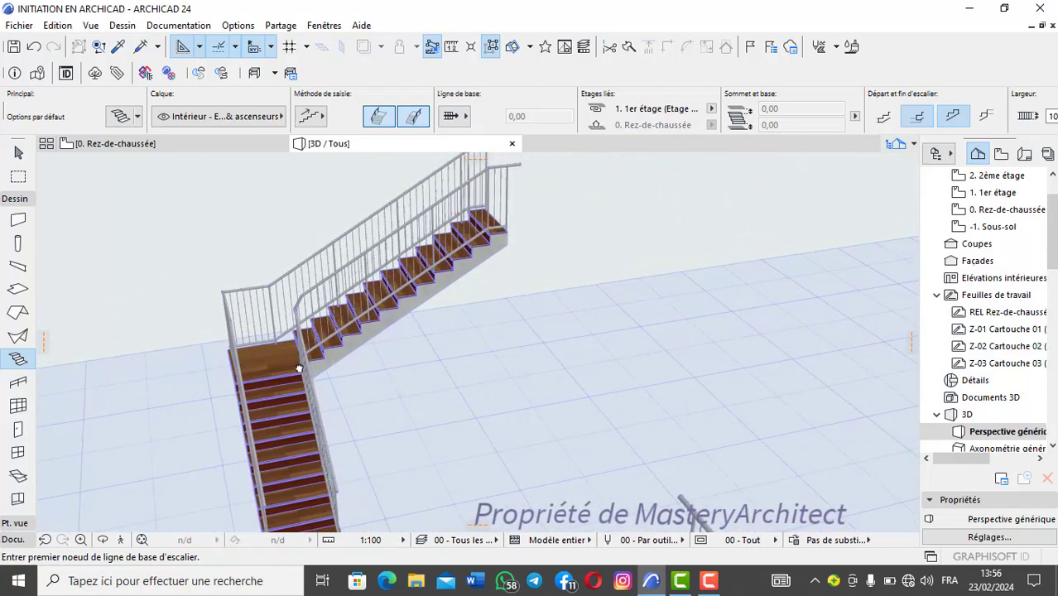
# Step: On the ground-floor plan, select the L-shaped stair and move it about 377 cm horizontally, away from the straight stairs
pyautogui.click(116, 144)
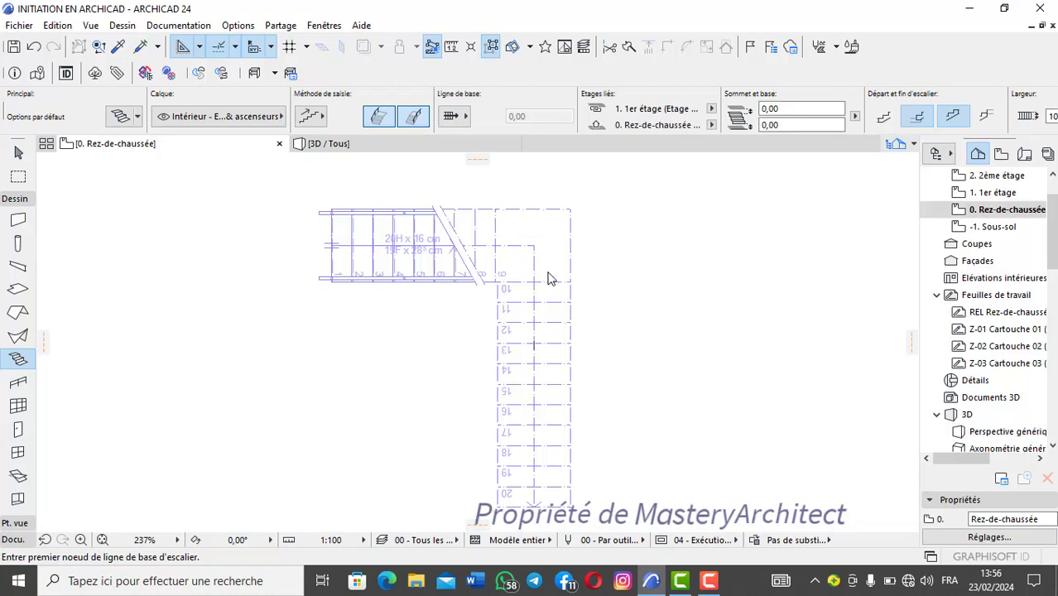
pyautogui.scroll(-3, 558, 286)
pyautogui.scroll(3, 530, 289)
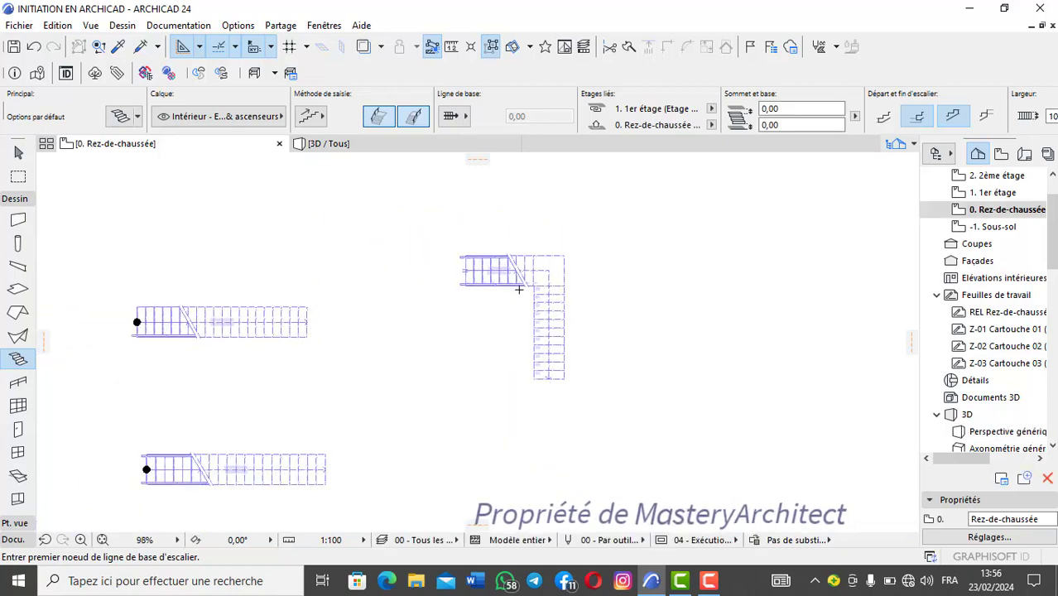
pyautogui.keyDown('shift'); pyautogui.click(507, 258); pyautogui.keyUp('shift')
pyautogui.scroll(-2, 511, 258)
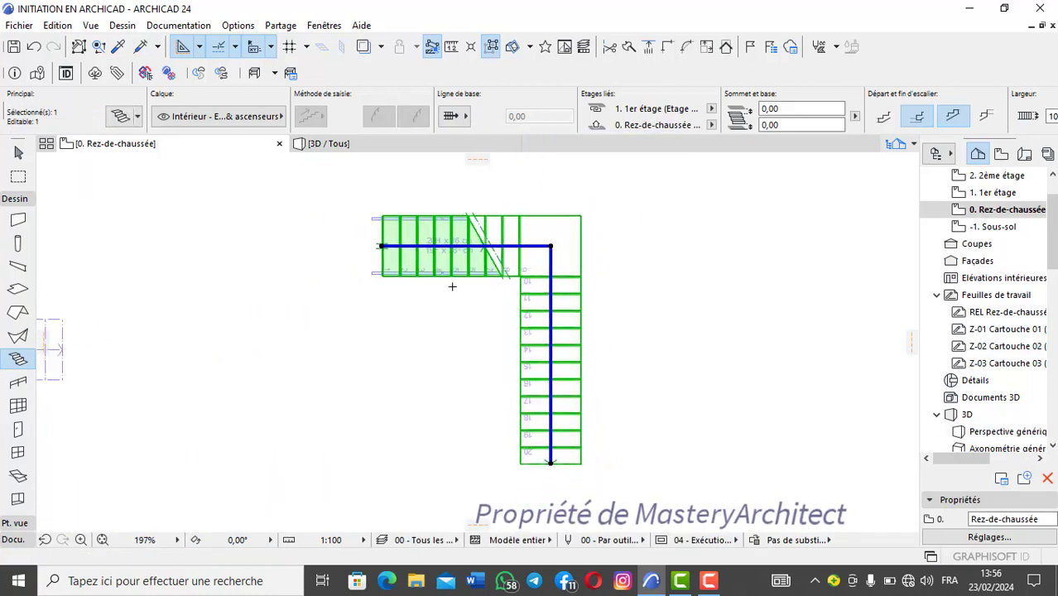
pyautogui.click(382, 243)
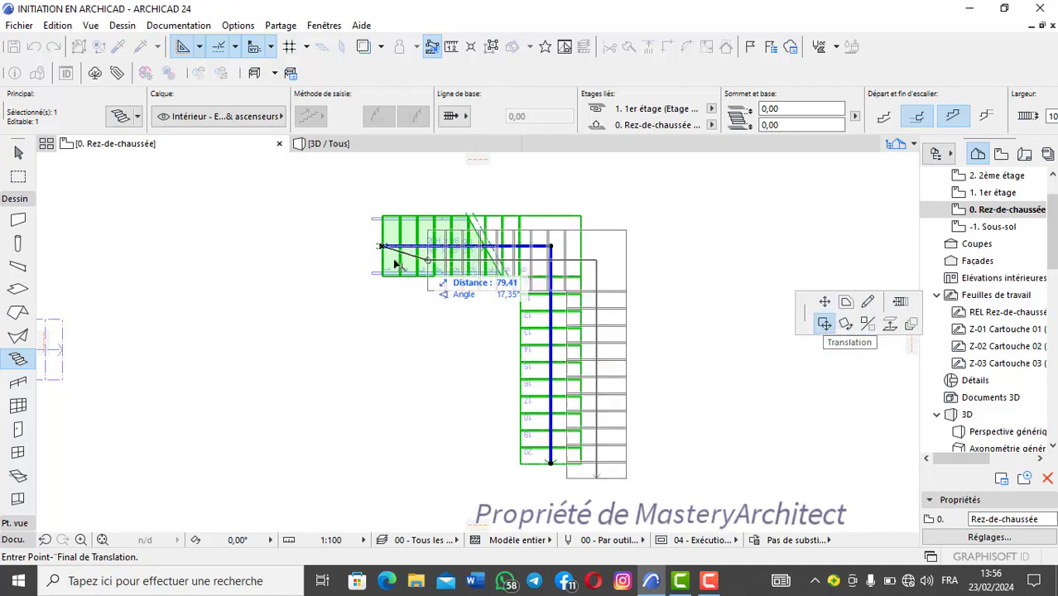
pyautogui.click(611, 248)
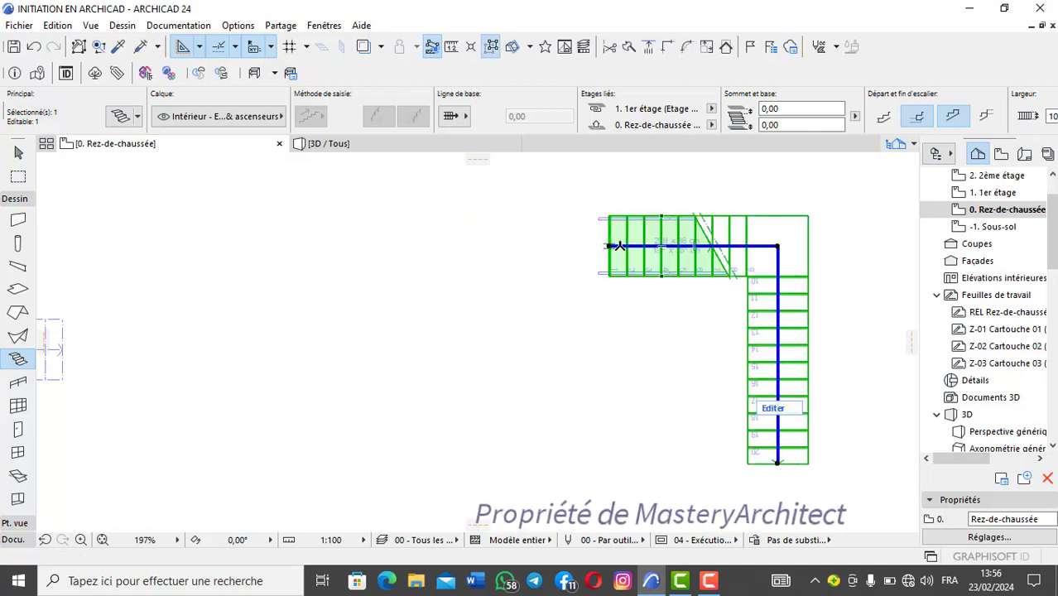
# Step: Lengthen the L-shaped stair's first flight by moving its baseline start node horizontally outward
pyautogui.click(611, 247)
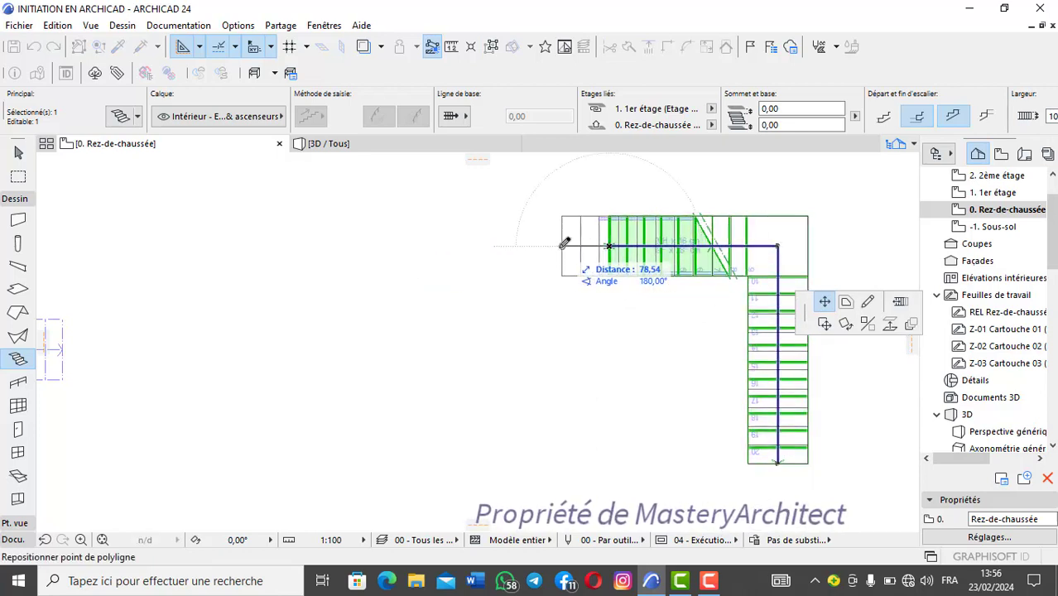
pyautogui.click(580, 245)
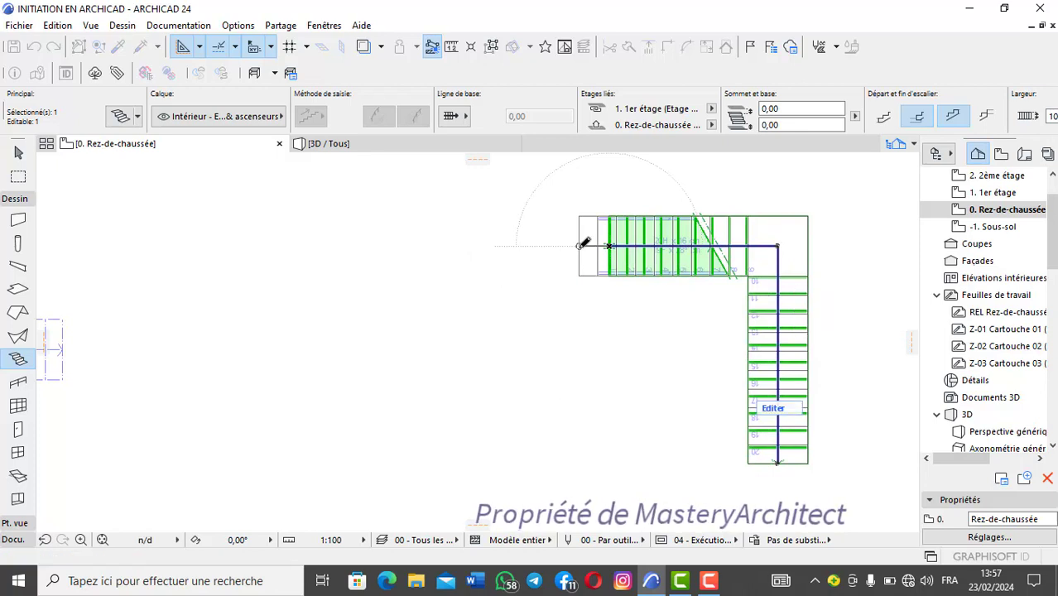
pyautogui.scroll(-2, 587, 260)
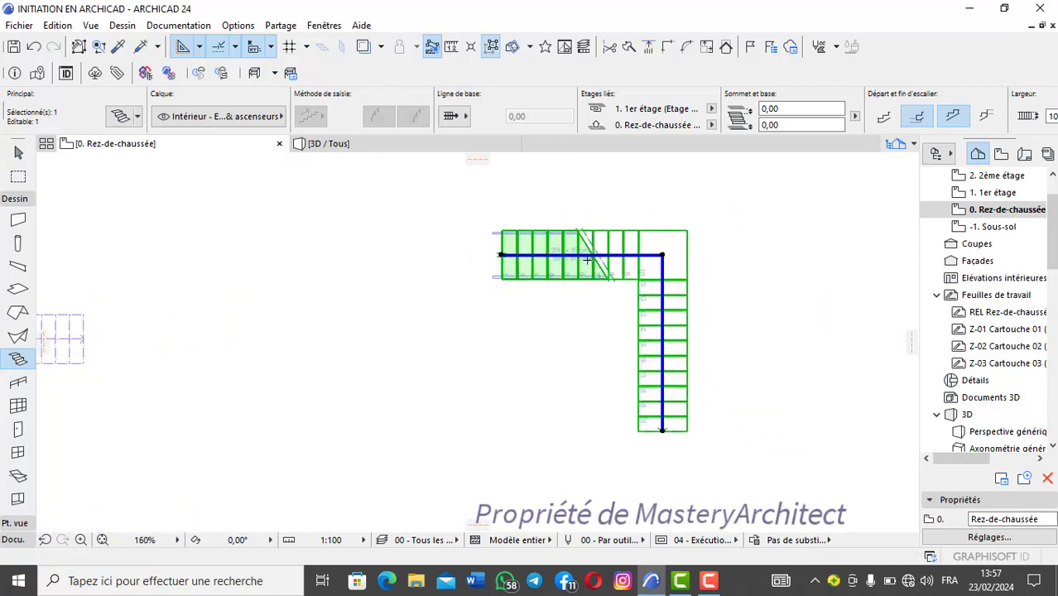
pyautogui.scroll(2, 587, 259)
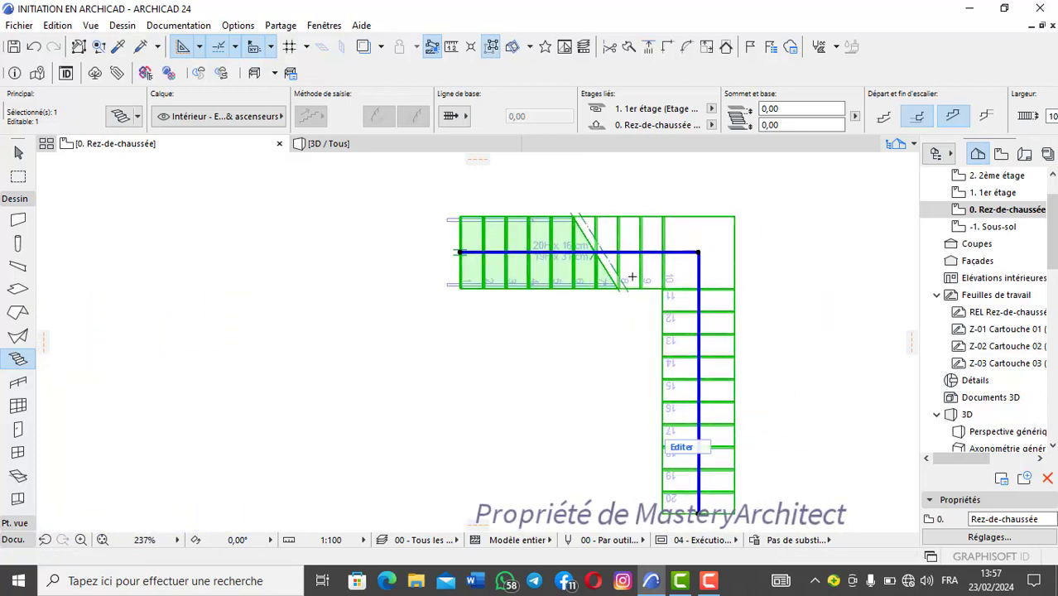
# Step: Examine the lengthened L-shaped stair, its landing and both flights in the 3D view
pyautogui.click(346, 149)
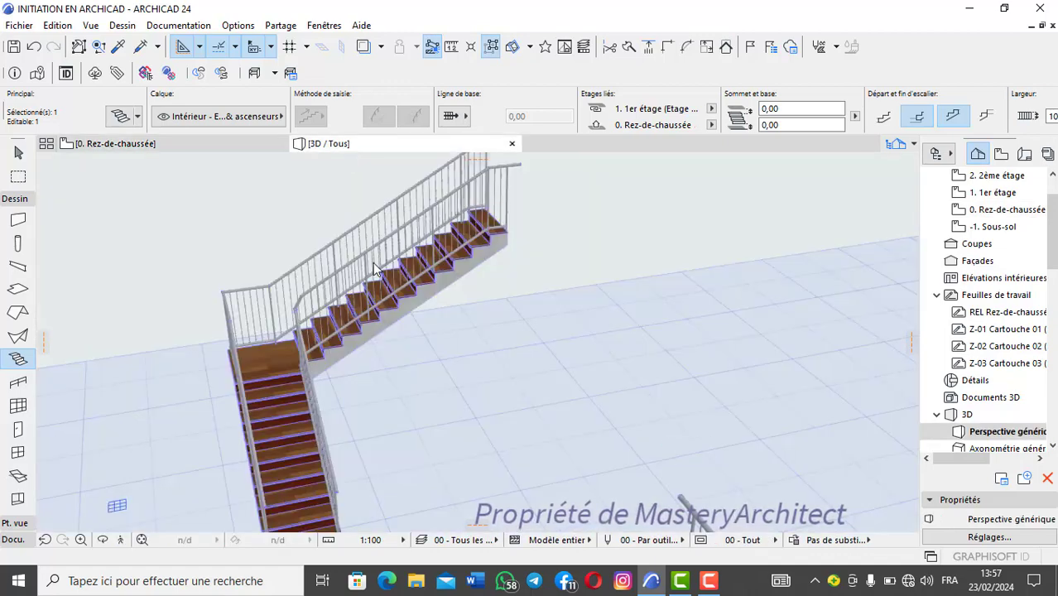
pyautogui.scroll(-3, 391, 295)
pyautogui.moveTo(329, 229); pyautogui.dragTo(354, 271, button='middle')
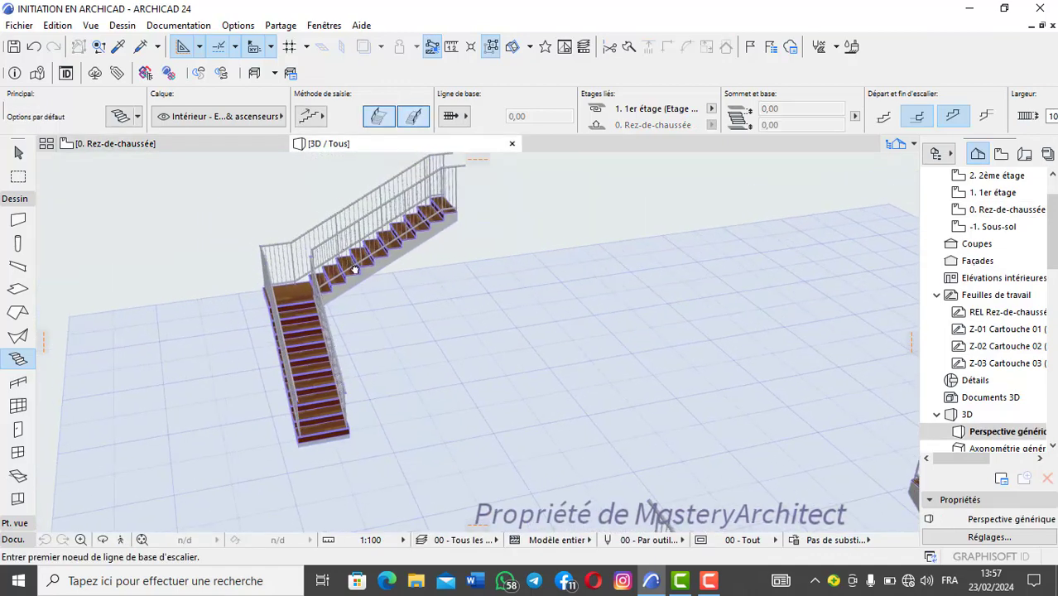
pyautogui.scroll(2, 354, 270)
pyautogui.scroll(1, 354, 270)
pyautogui.scroll(-2, 355, 271)
pyautogui.moveTo(236, 336); pyautogui.dragTo(318, 276, button='middle')
pyautogui.moveTo(328, 170); pyautogui.dragTo(307, 274, button='middle')
# Step: On the ground-floor plan, draw a curved stair beside the L-shaped one with a centre-defined clockwise arc baseline of about 212° and 662 cm
pyautogui.click(185, 145)
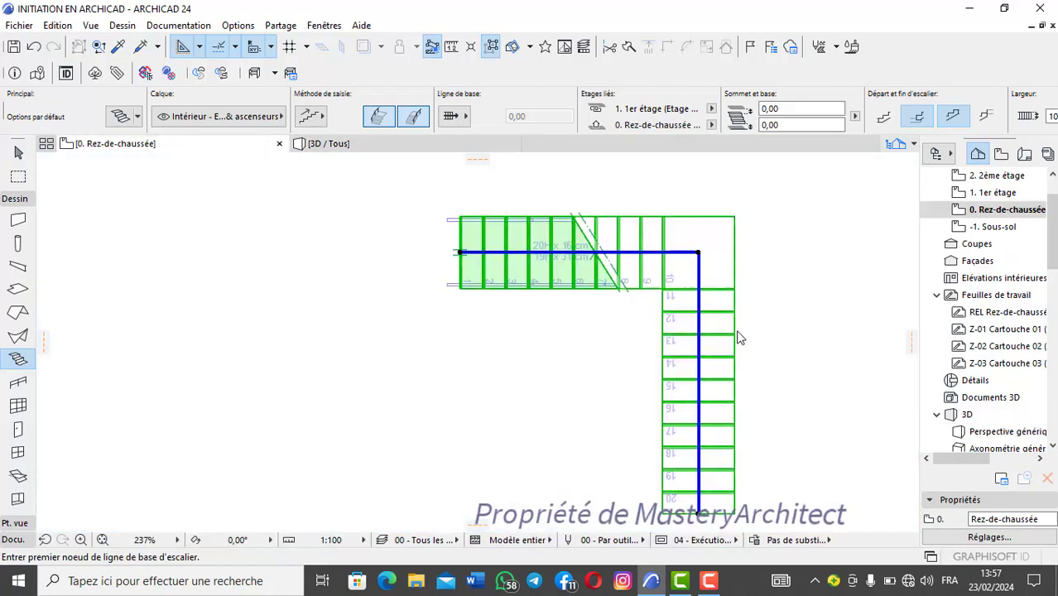
pyautogui.scroll(-4, 735, 324)
pyautogui.moveTo(735, 323); pyautogui.dragTo(405, 265, button='middle')
pyautogui.scroll(3, 417, 264)
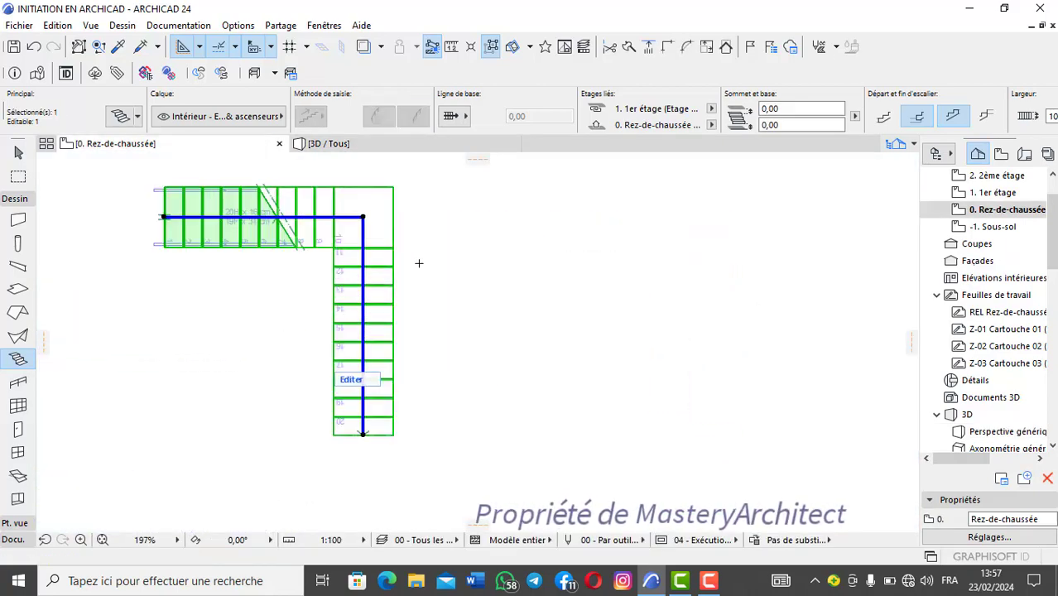
pyautogui.press('Escape')
pyautogui.scroll(-3, 431, 263)
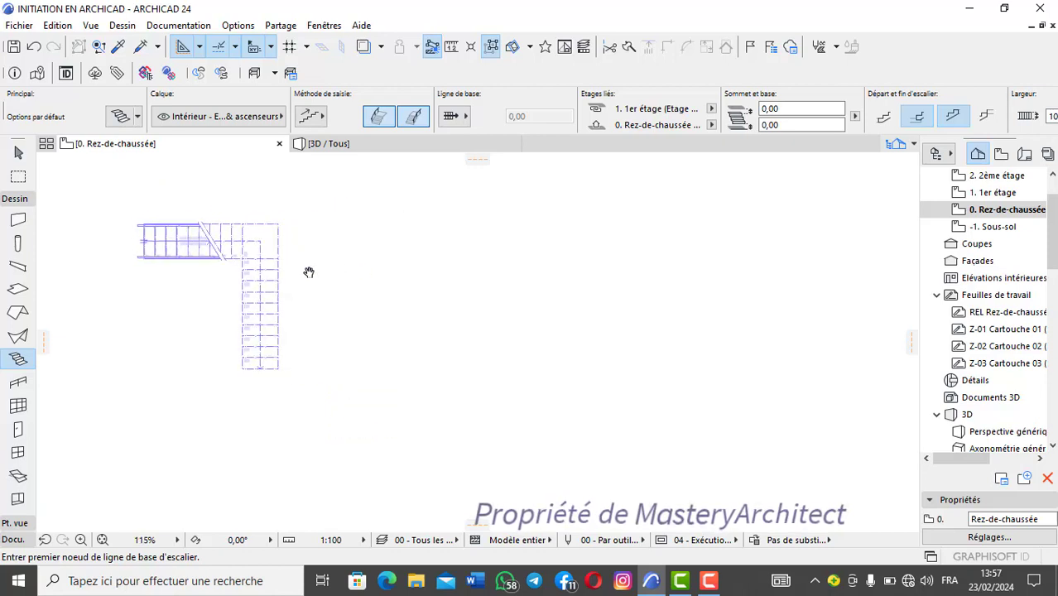
pyautogui.scroll(5, 405, 267)
pyautogui.click(396, 268)
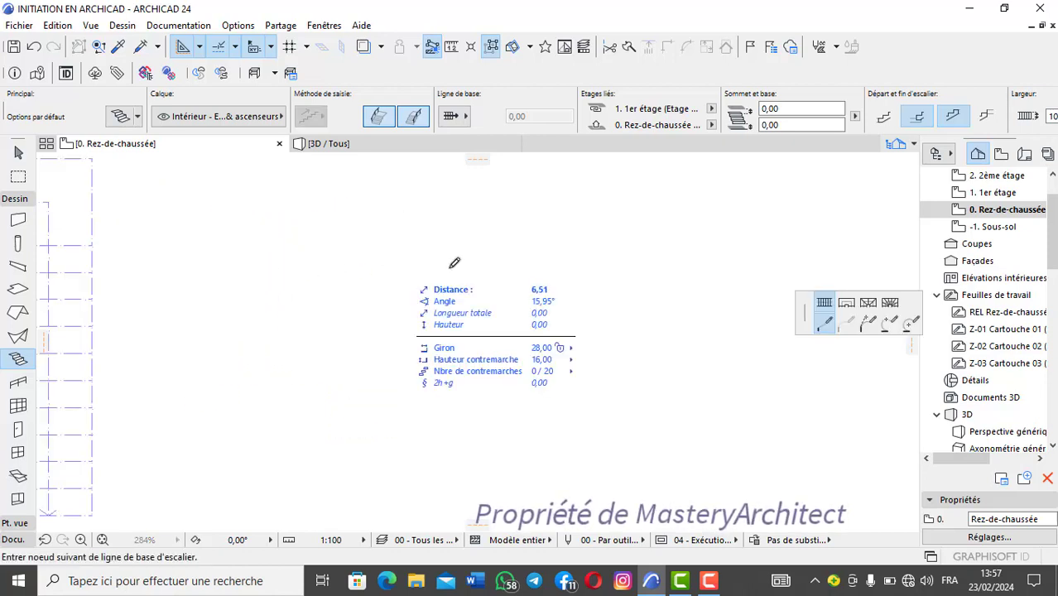
pyautogui.click(911, 323)
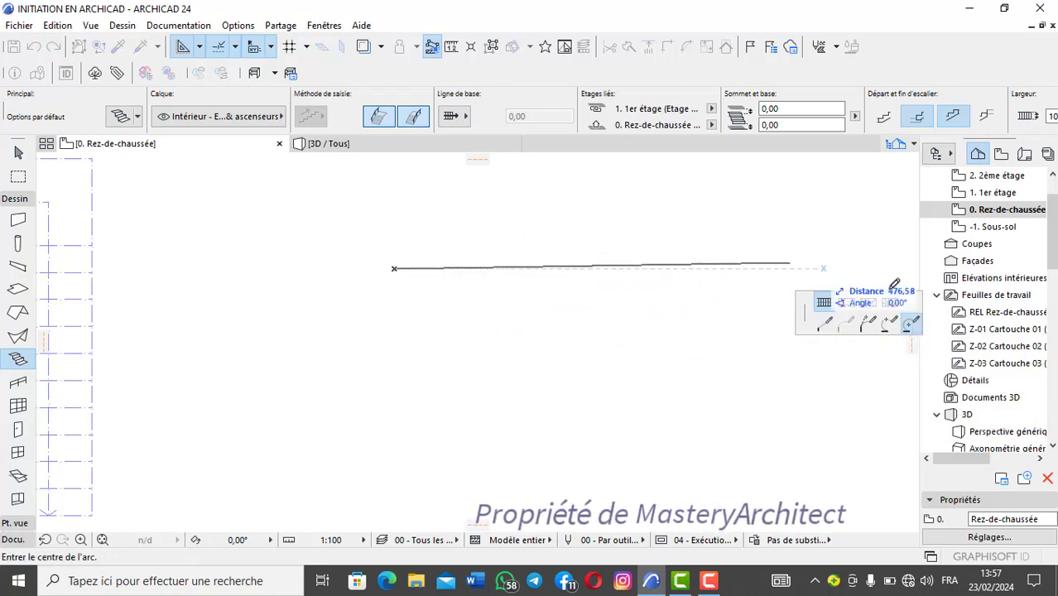
pyautogui.click(548, 268)
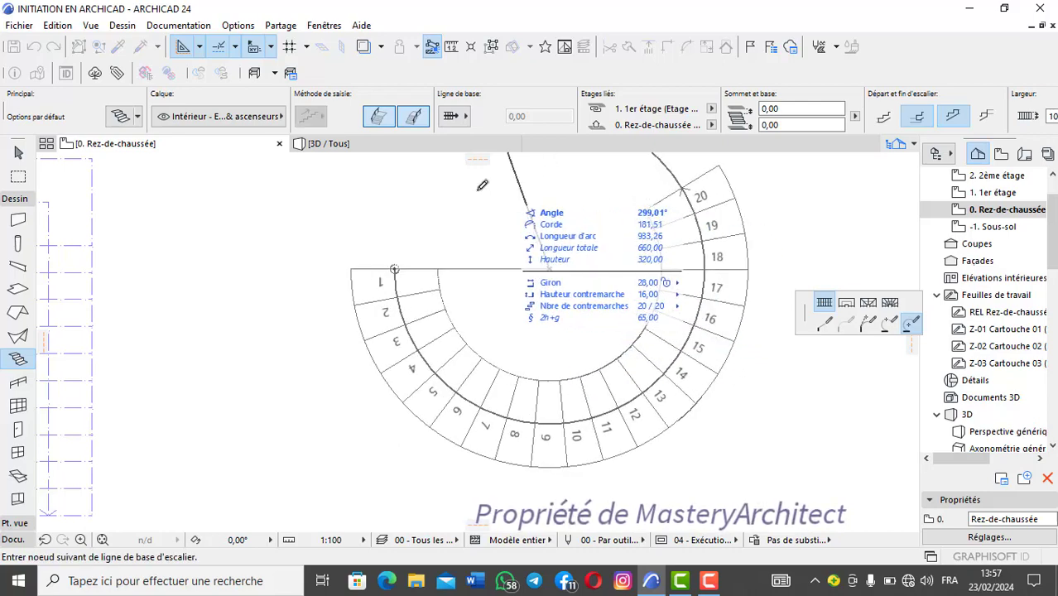
pyautogui.moveTo(428, 222); pyautogui.dragTo(404, 266, button='middle')
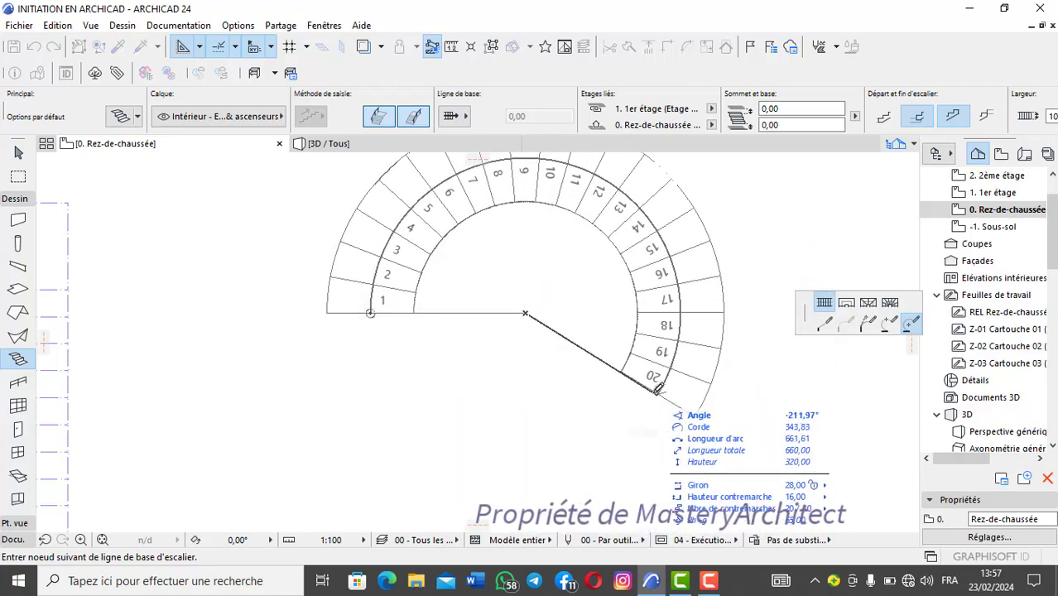
pyautogui.click(655, 392)
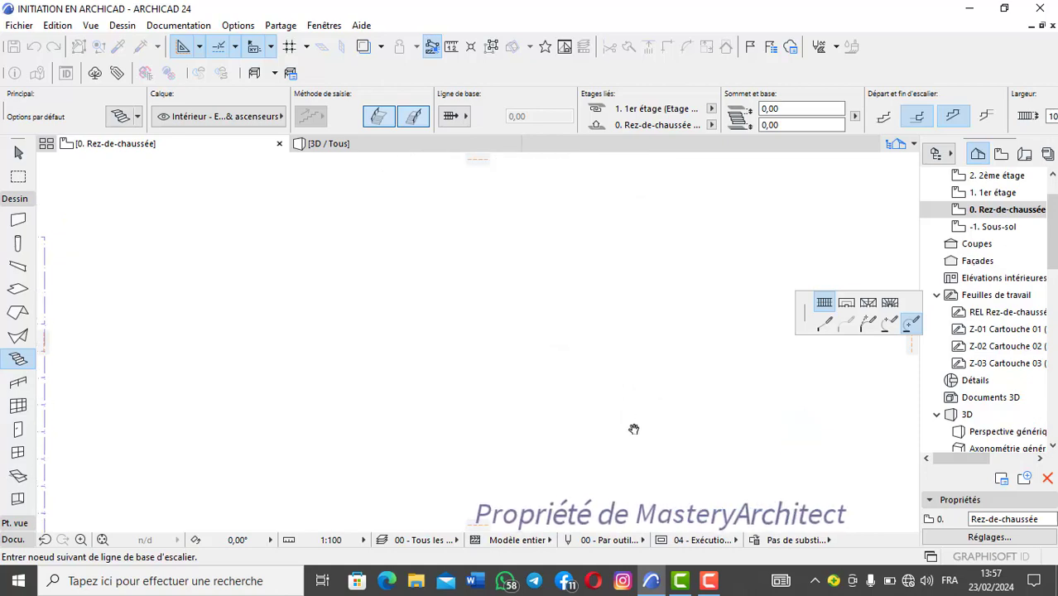
pyautogui.doubleClick(633, 426)
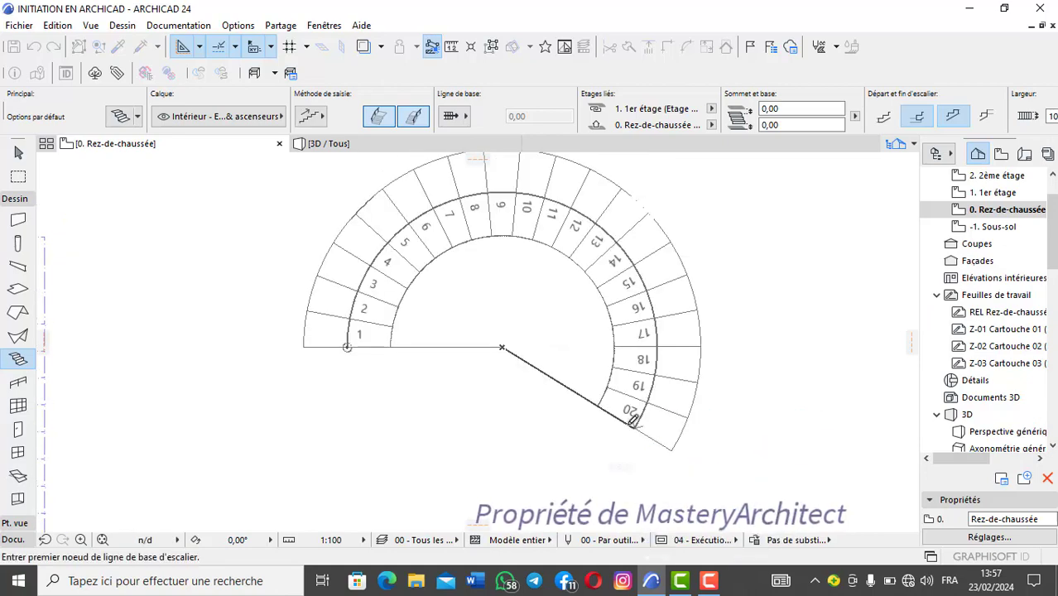
# Step: Examine the new curved stair's treads, structure and railings in 3D from several distances and angles
pyautogui.moveTo(570, 463); pyautogui.dragTo(617, 382, button='middle')
pyautogui.scroll(-4, 573, 364)
pyautogui.moveTo(574, 355); pyautogui.dragTo(531, 397, button='middle')
pyautogui.scroll(2, 524, 321)
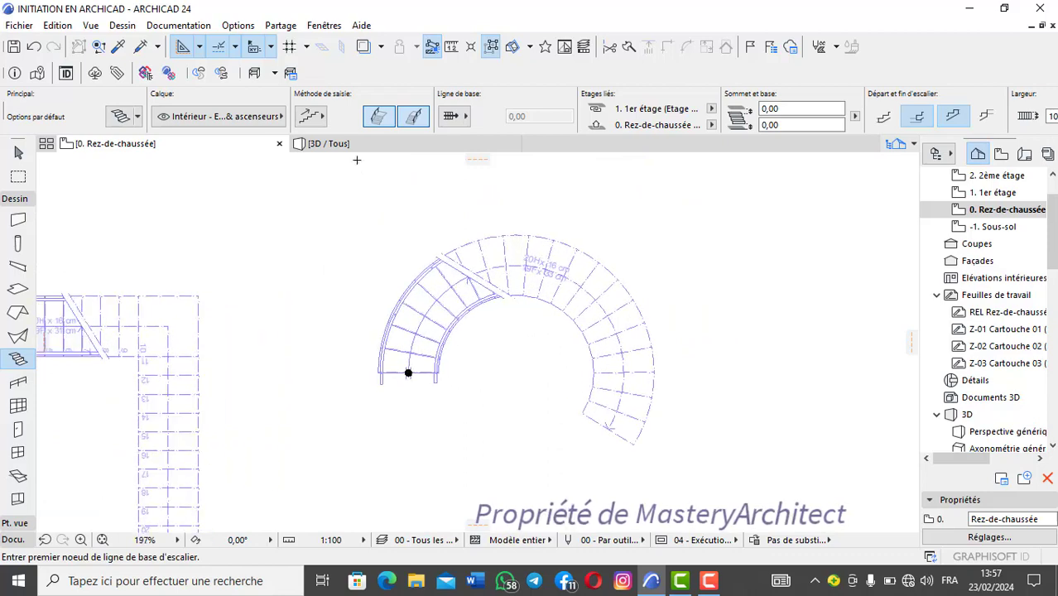
pyautogui.click(331, 144)
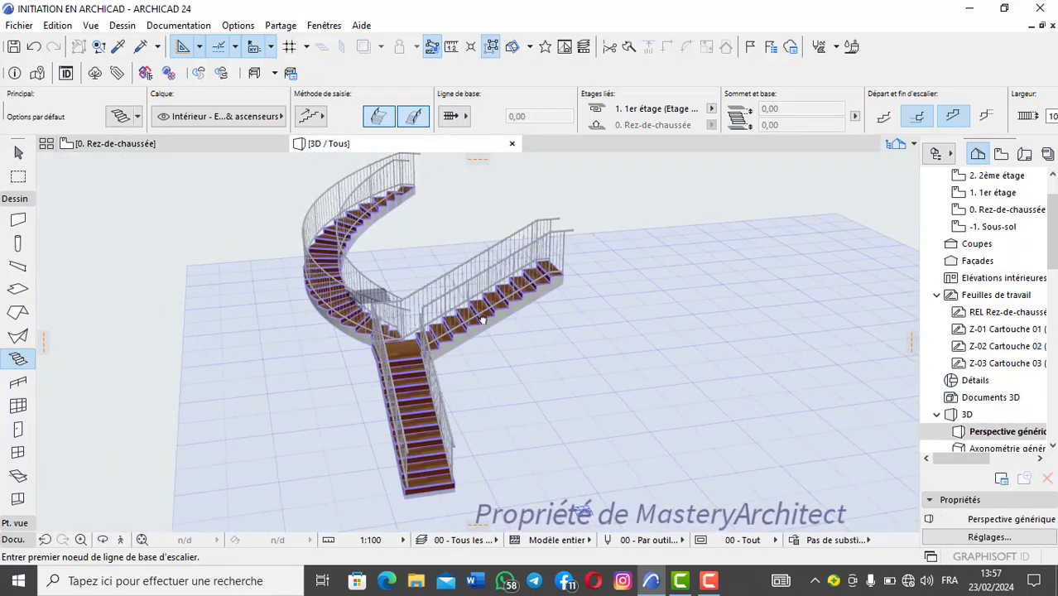
pyautogui.moveTo(483, 321); pyautogui.dragTo(691, 364, button='middle')
pyautogui.scroll(3, 431, 261)
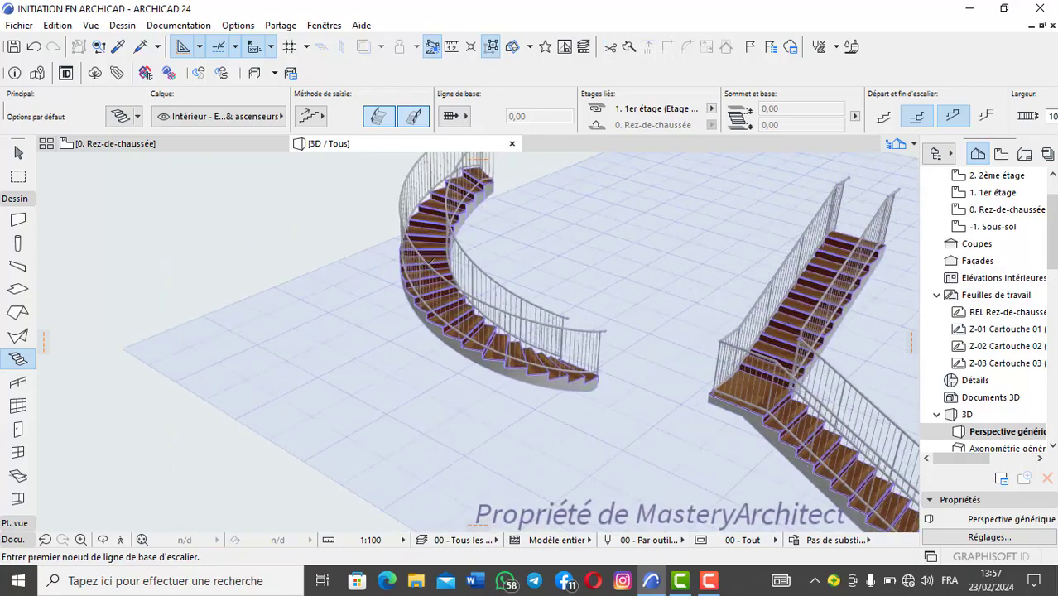
pyautogui.keyDown('shift'); pyautogui.moveTo(430, 261); pyautogui.dragTo(493, 347, button='middle'); pyautogui.keyUp('shift')
pyautogui.scroll(-1, 369, 429)
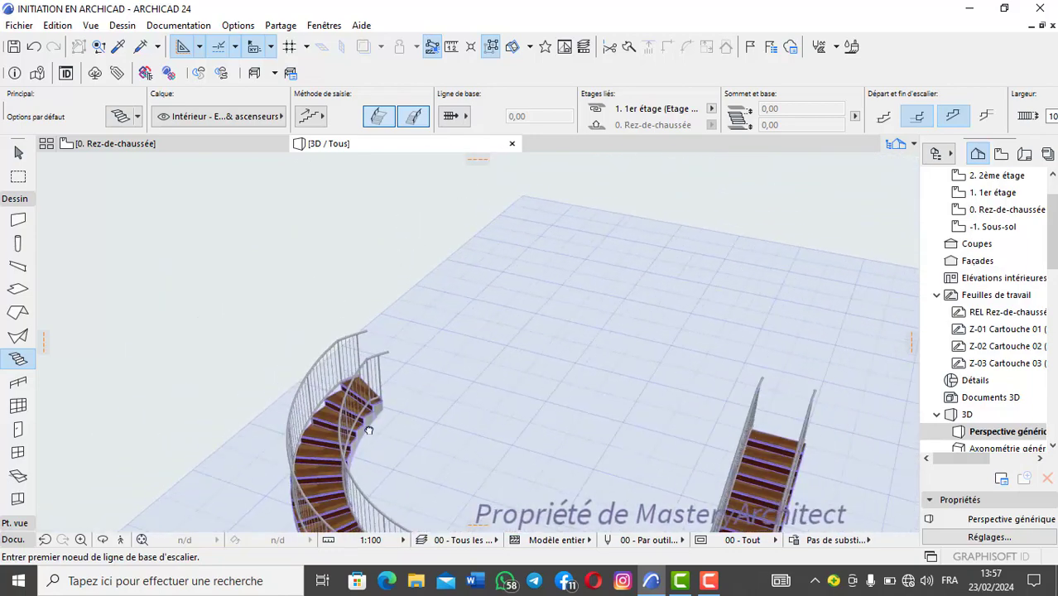
pyautogui.scroll(6, 369, 430)
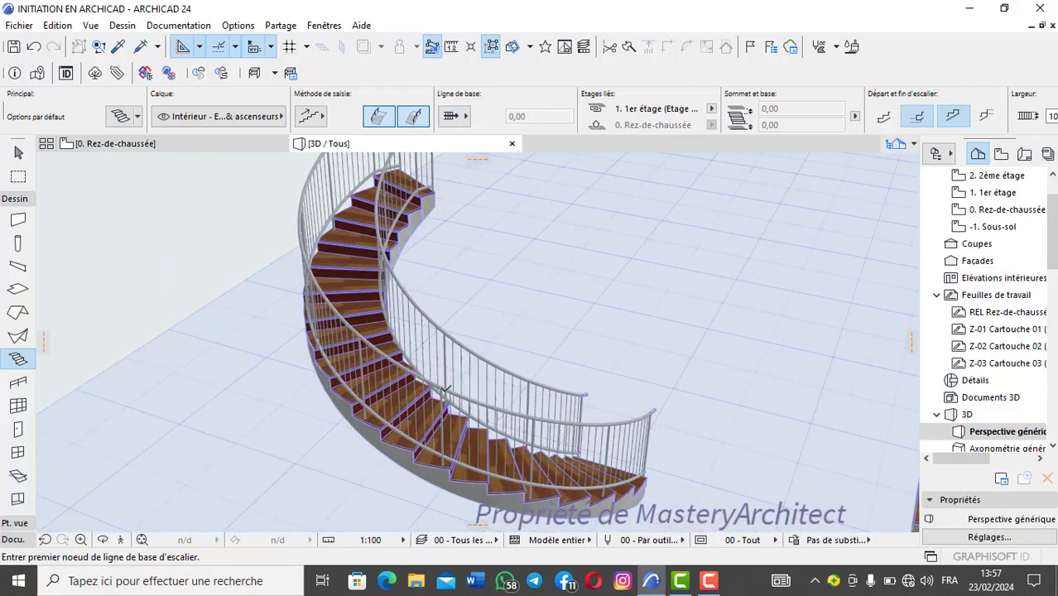
pyautogui.scroll(-2, 445, 389)
pyautogui.scroll(2, 391, 369)
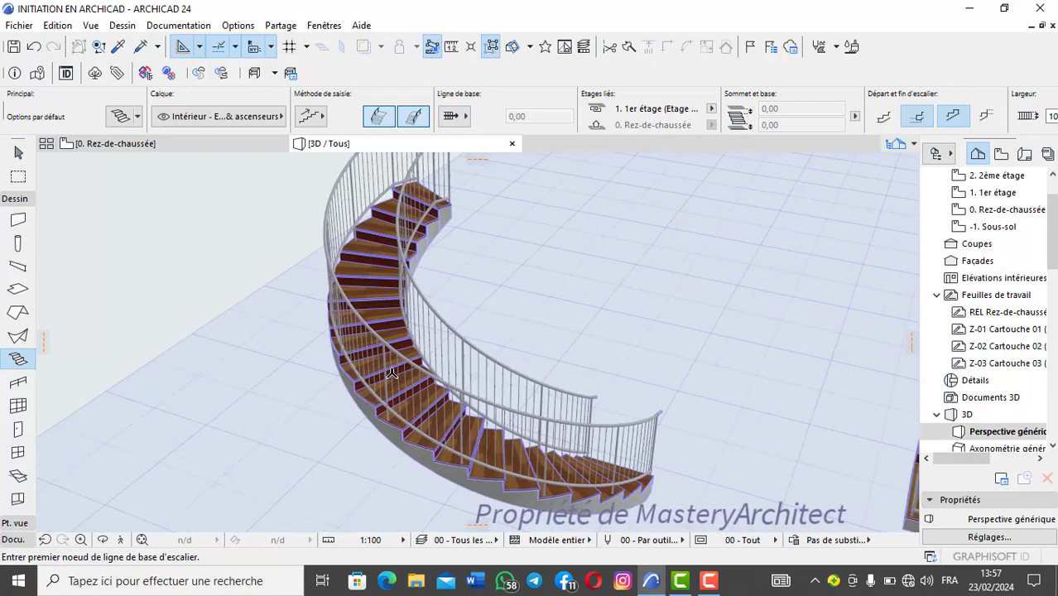
pyautogui.scroll(-1, 416, 385)
pyautogui.scroll(1, 415, 385)
pyautogui.keyDown('shift'); pyautogui.moveTo(430, 385); pyautogui.dragTo(452, 386, button='middle'); pyautogui.keyUp('shift')
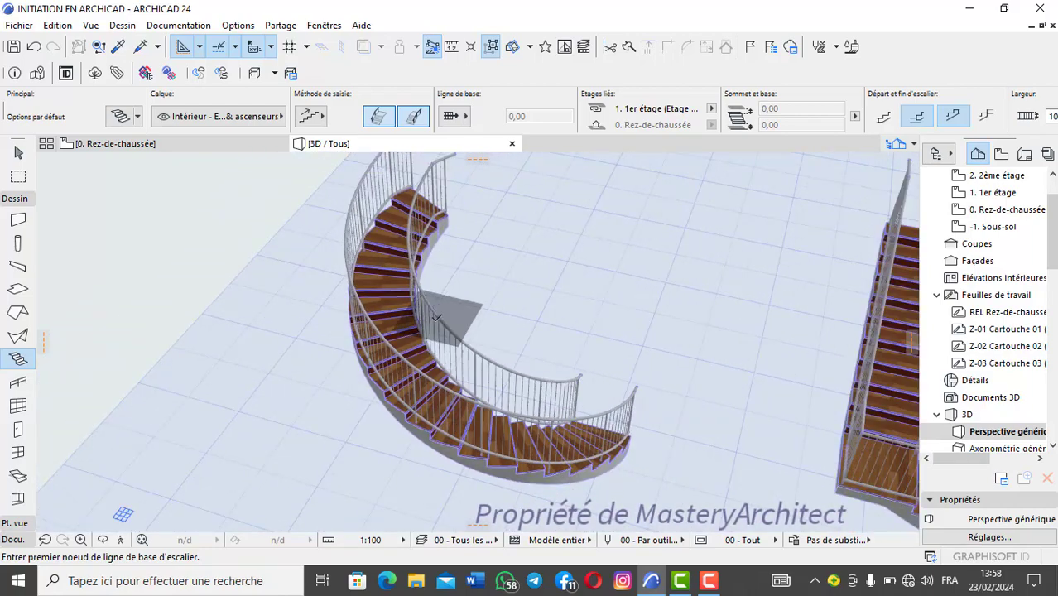
pyautogui.scroll(-1, 416, 322)
pyautogui.scroll(3, 414, 322)
# Step: On the ground-floor plan, draw a second curved stair beyond the first, with a centre-defined counterclockwise arc baseline of about 163° and 651 cm
pyautogui.click(199, 142)
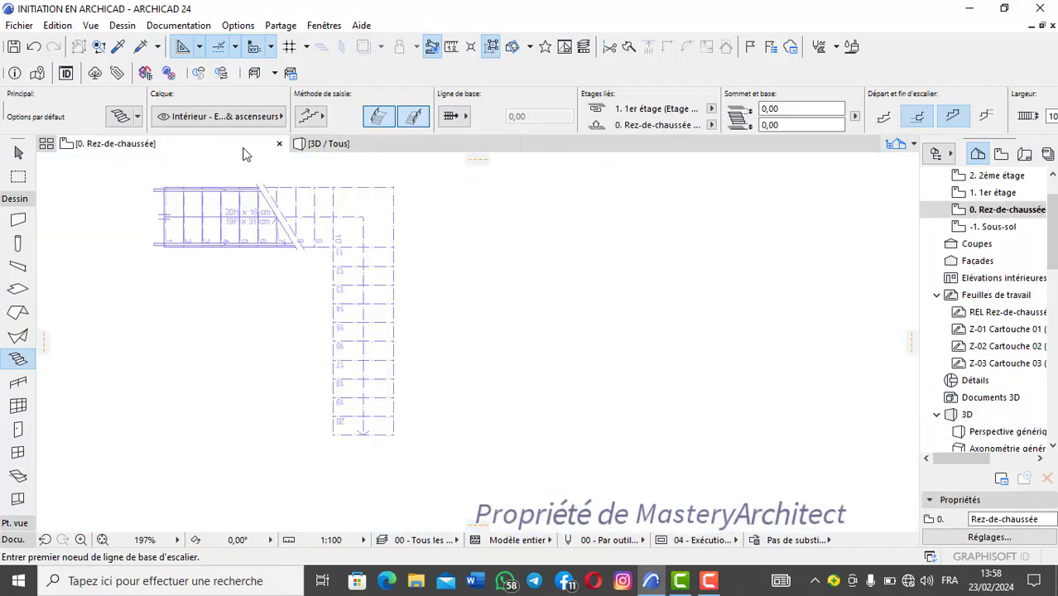
pyautogui.scroll(2, 507, 263)
pyautogui.scroll(-2, 537, 283)
pyautogui.scroll(-1, 537, 283)
pyautogui.moveTo(537, 283); pyautogui.dragTo(319, 277, button='middle')
pyautogui.scroll(3, 510, 269)
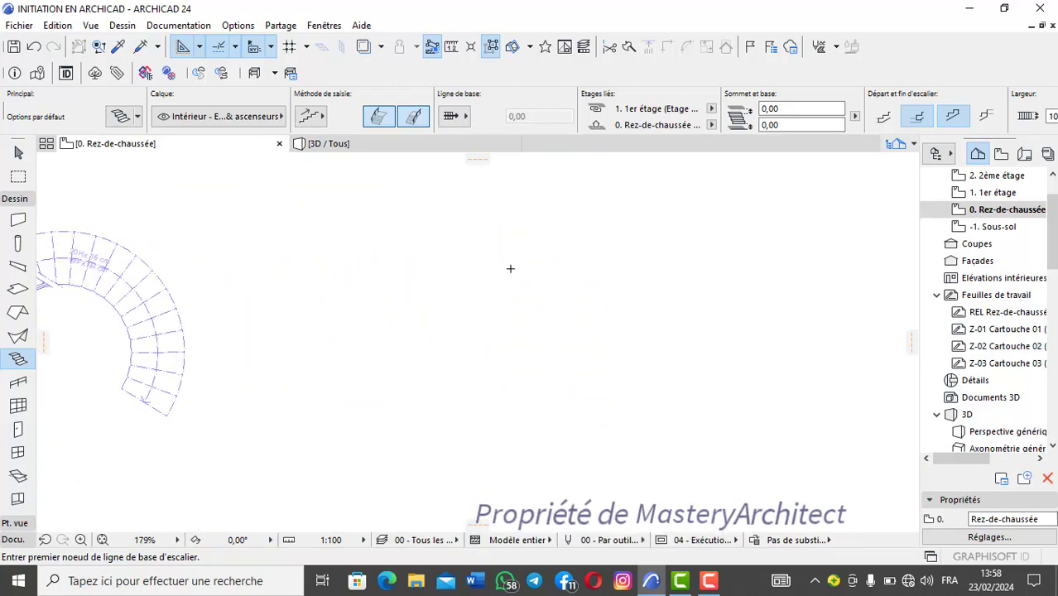
pyautogui.click(454, 282)
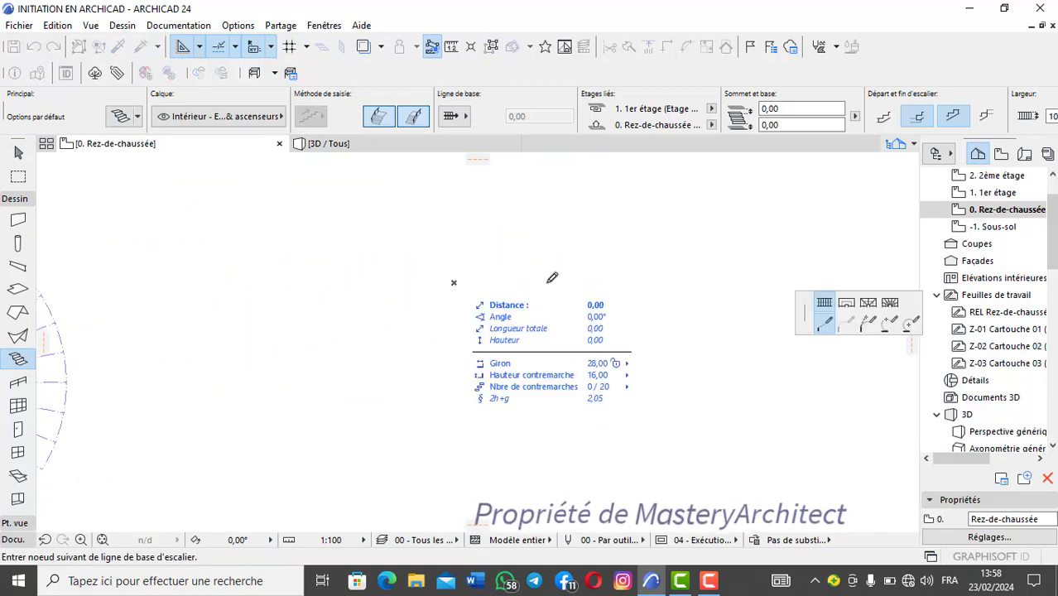
pyautogui.click(910, 325)
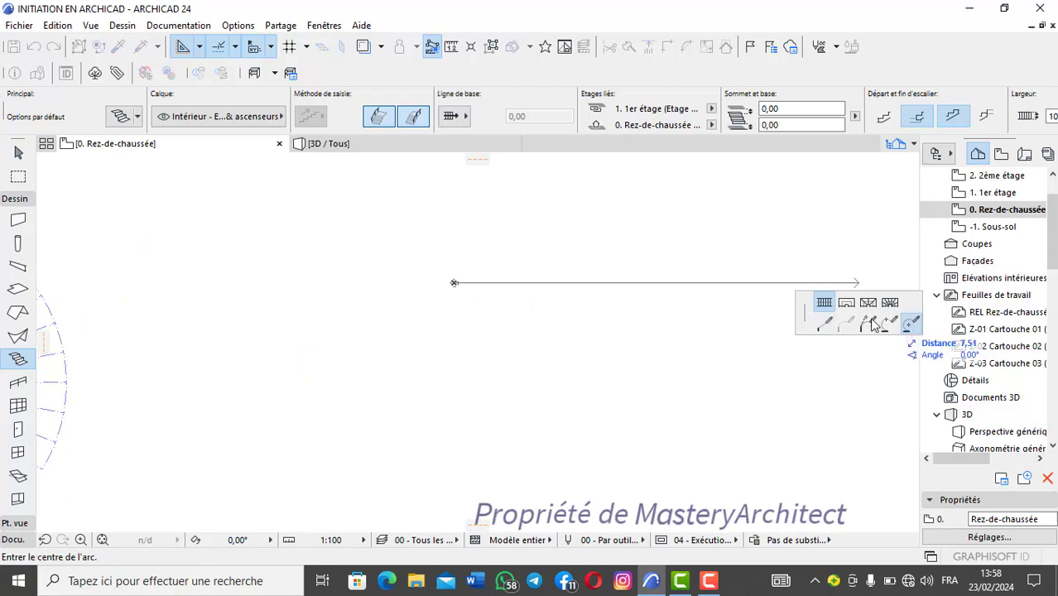
pyautogui.click(620, 282)
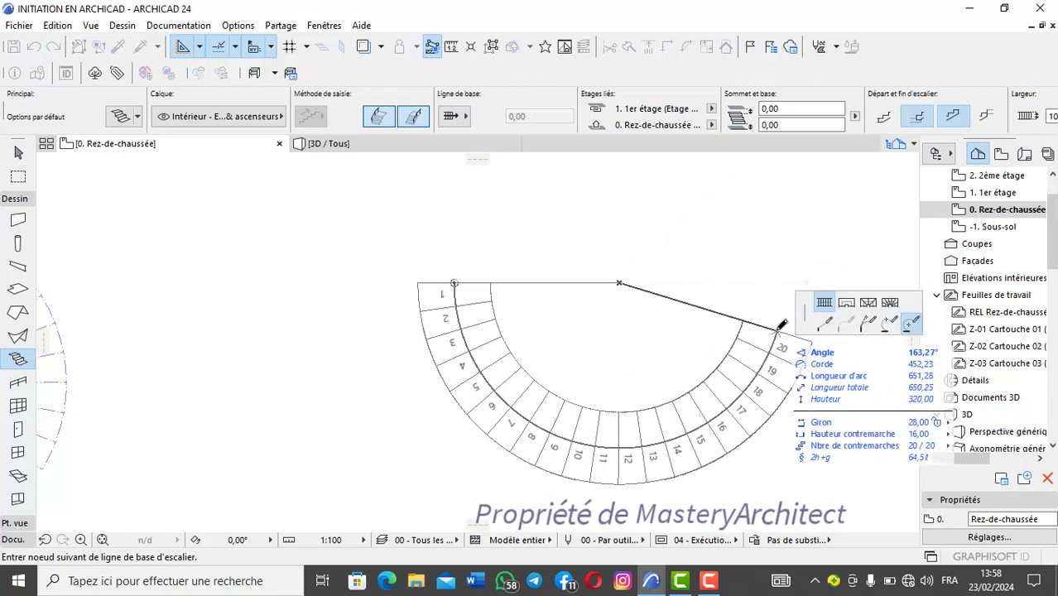
pyautogui.click(782, 325)
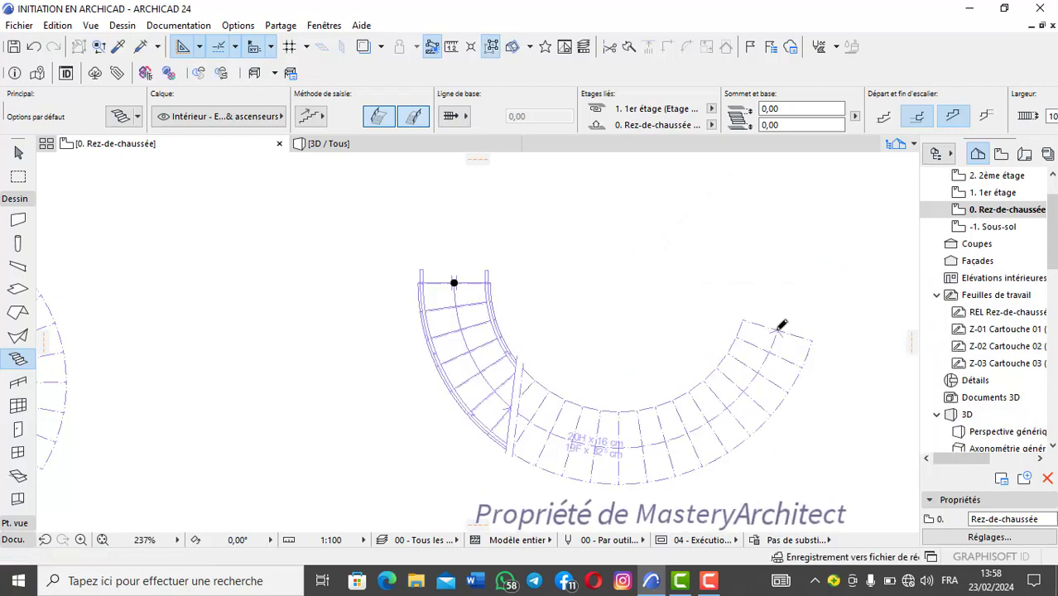
# Step: Compare both curved stairs in 3D and inspect the second one's treads and railings up close by orbiting around it
pyautogui.click(391, 147)
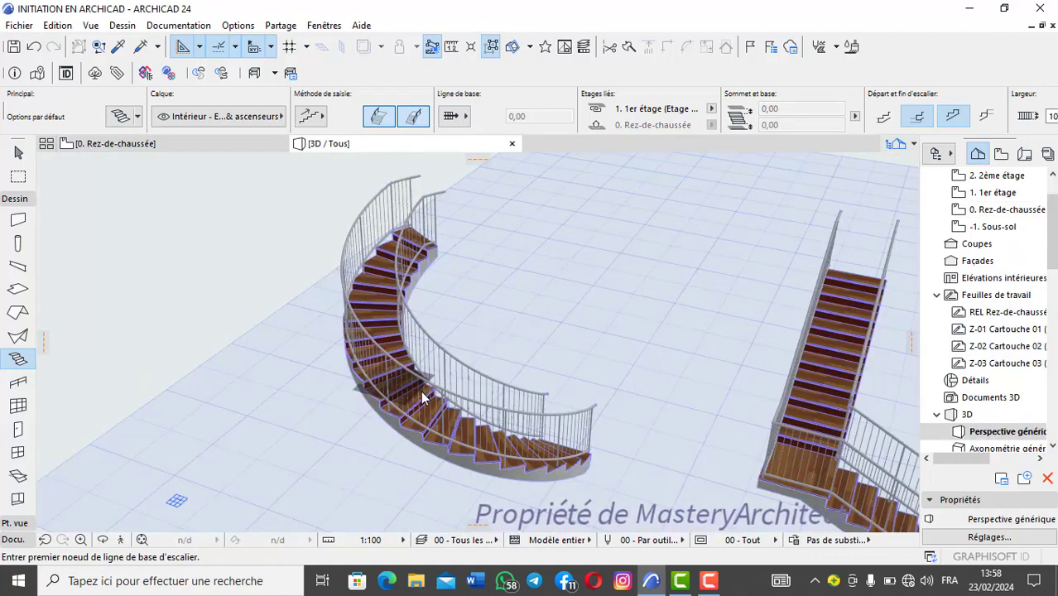
pyautogui.scroll(2, 422, 397)
pyautogui.scroll(-3, 419, 376)
pyautogui.moveTo(410, 360); pyautogui.dragTo(643, 385, button='middle')
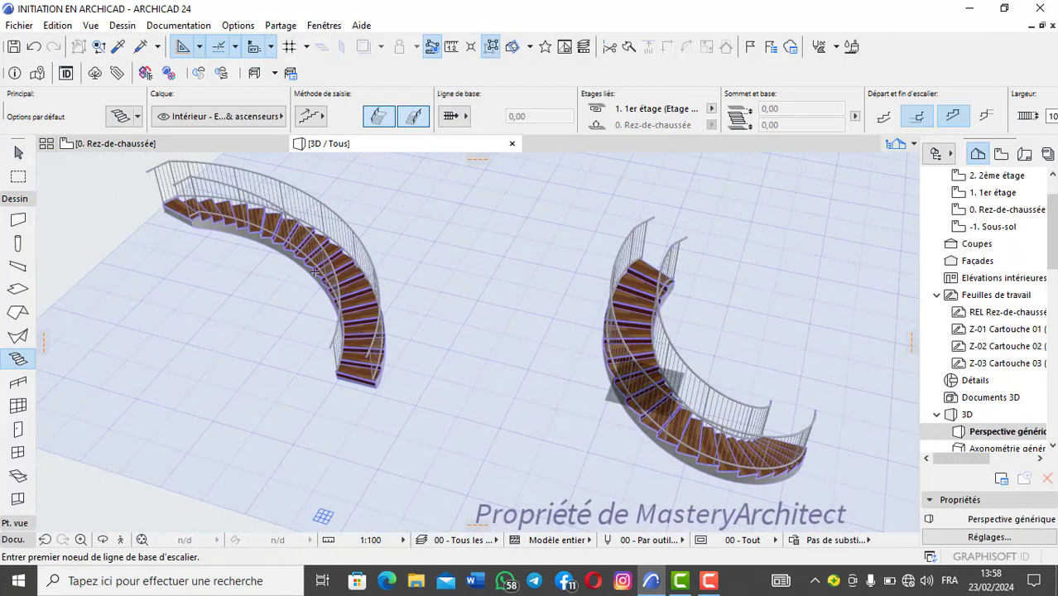
pyautogui.scroll(4, 314, 272)
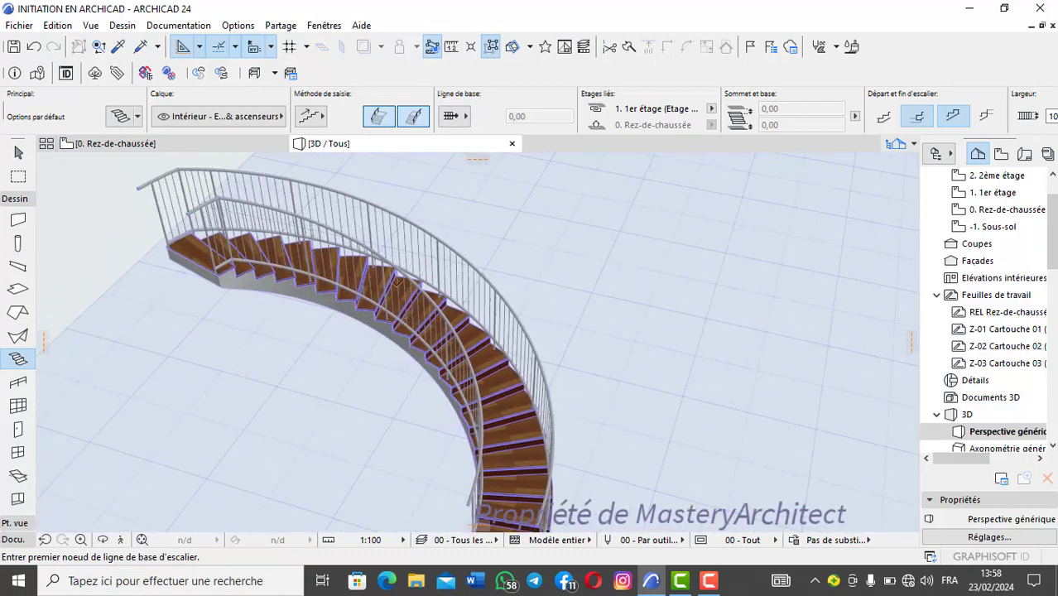
pyautogui.scroll(1, 398, 263)
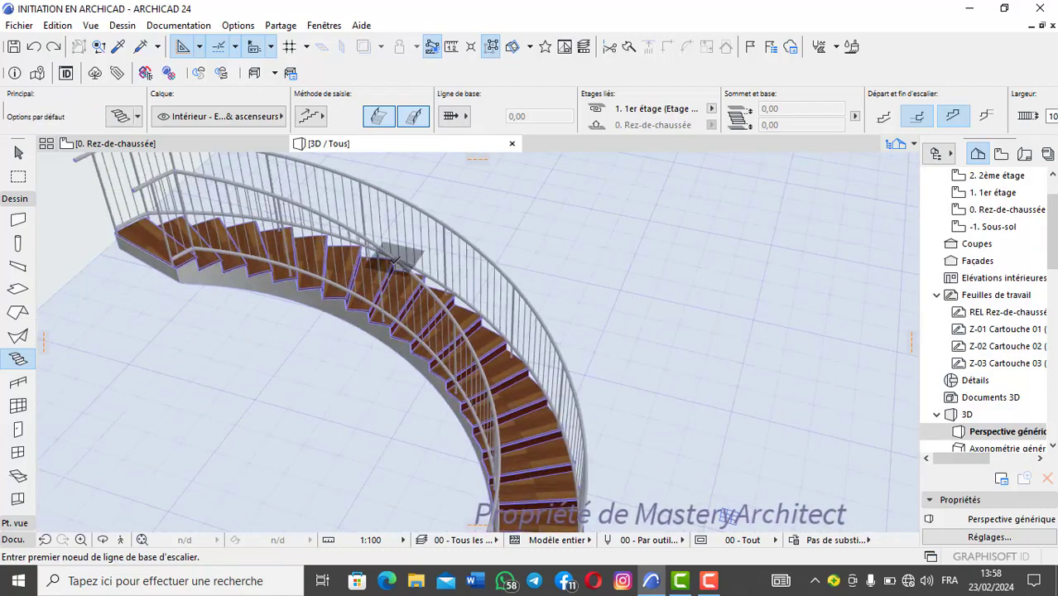
pyautogui.scroll(-2, 394, 261)
pyautogui.scroll(1, 395, 264)
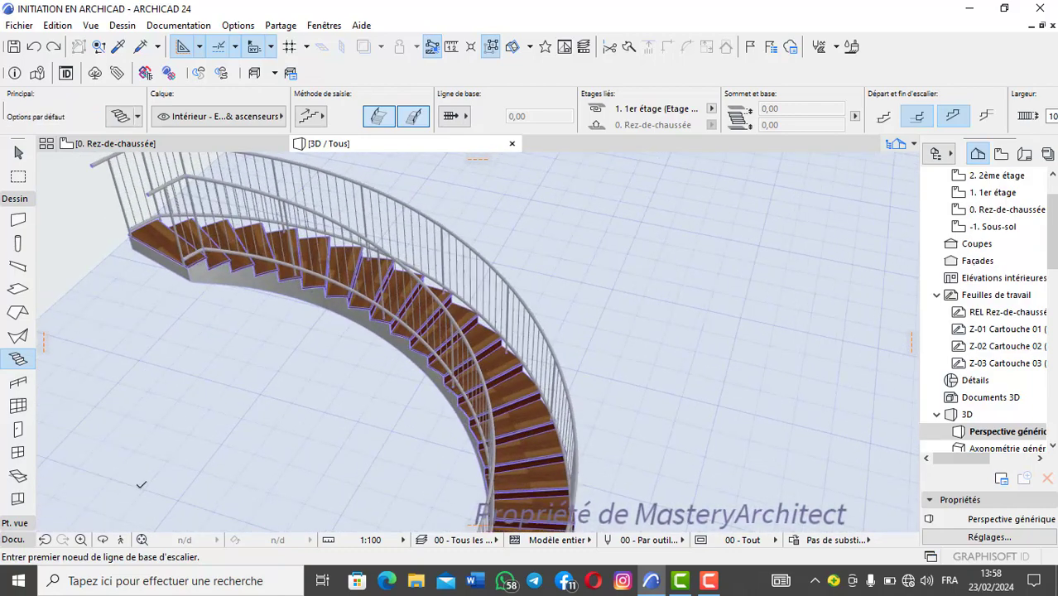
pyautogui.click(102, 540)
pyautogui.scroll(3, 403, 292)
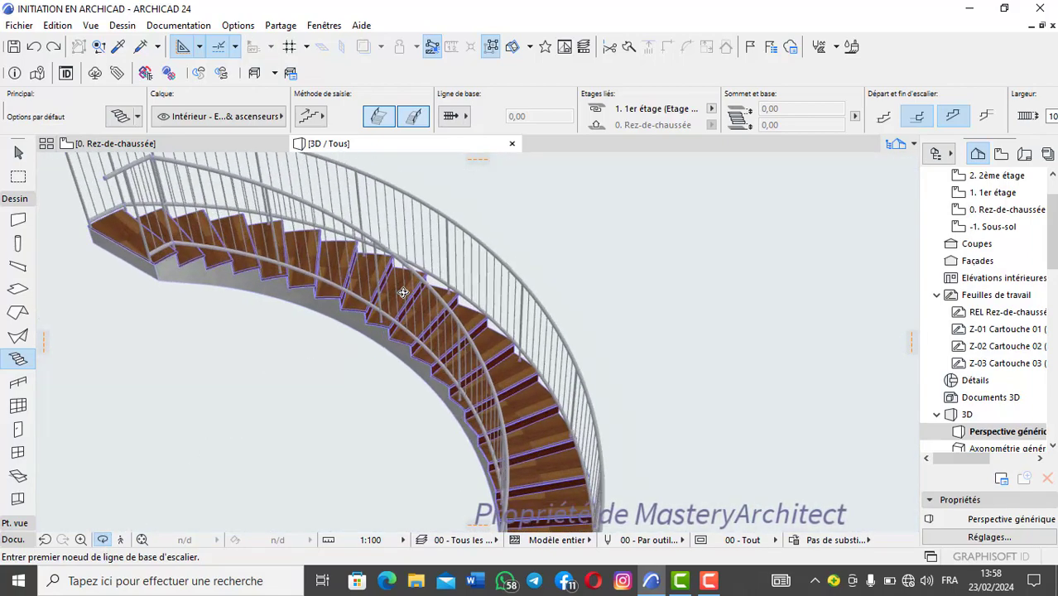
pyautogui.moveTo(403, 292); pyautogui.dragTo(451, 280)
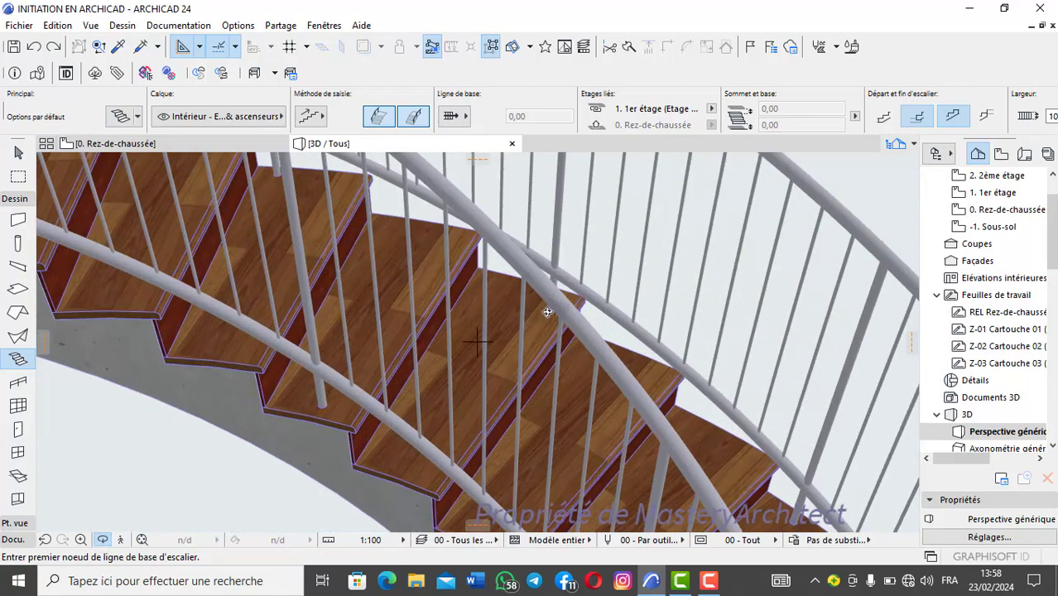
pyautogui.scroll(-5, 547, 312)
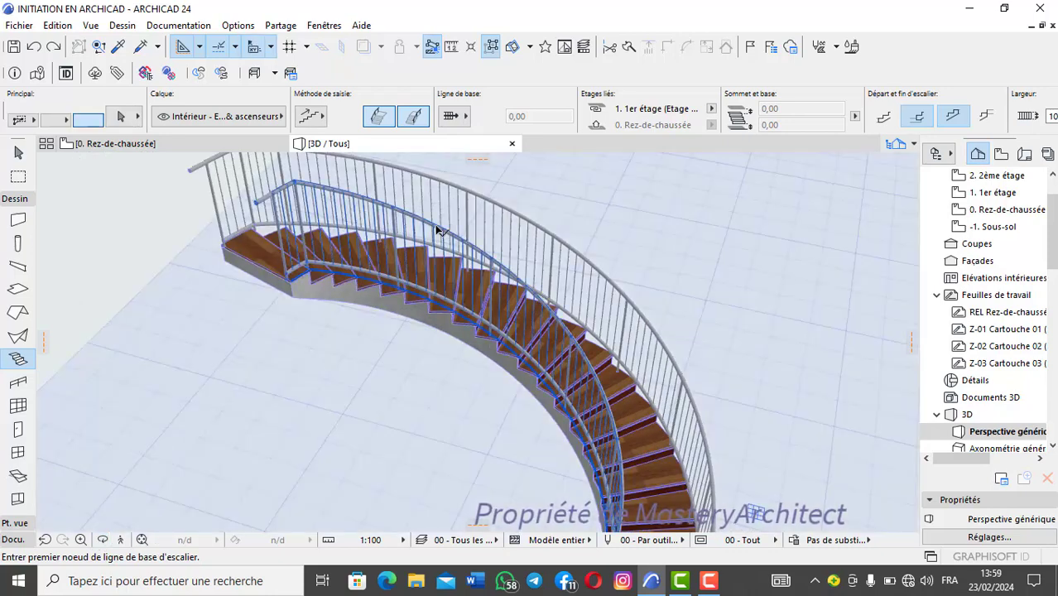
# Step: Delete both the inner and outer railings from the second curved stair in the 3D view
pyautogui.click(438, 230)
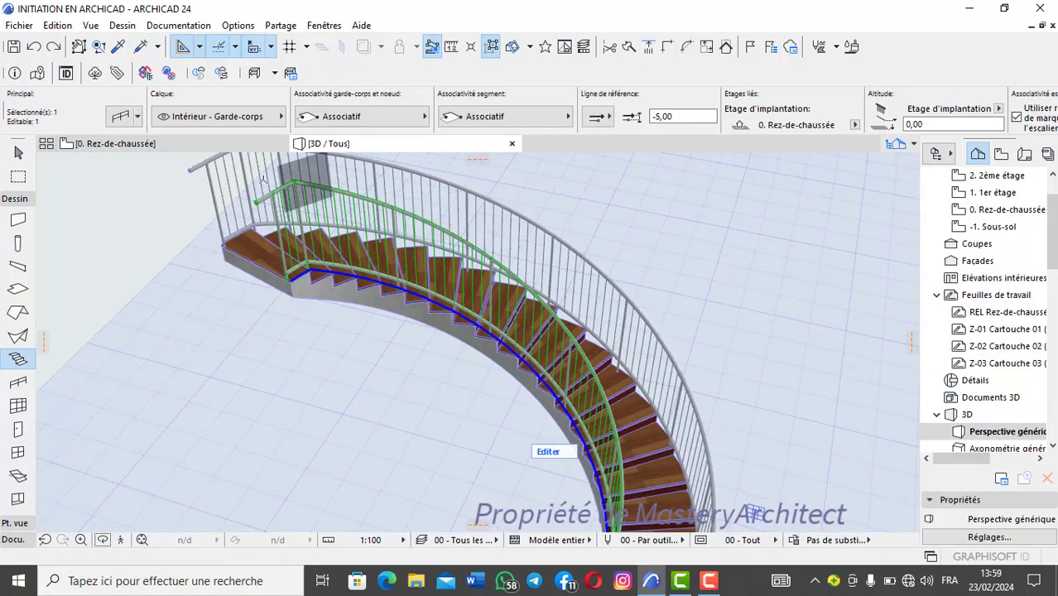
pyautogui.keyDown('shift'); pyautogui.click(217, 166); pyautogui.keyUp('shift')
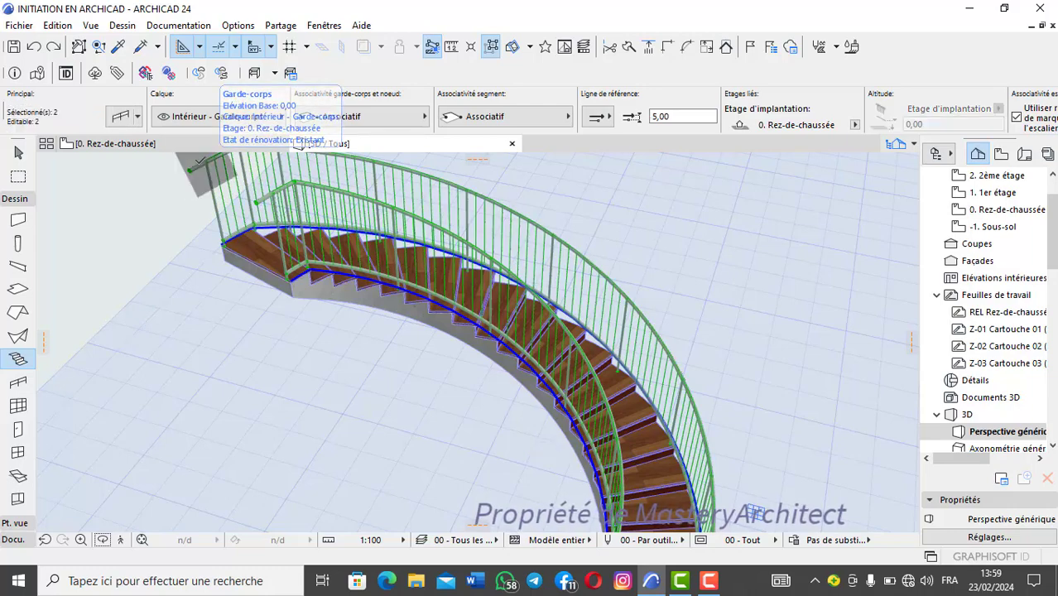
pyautogui.rightClick(144, 216)
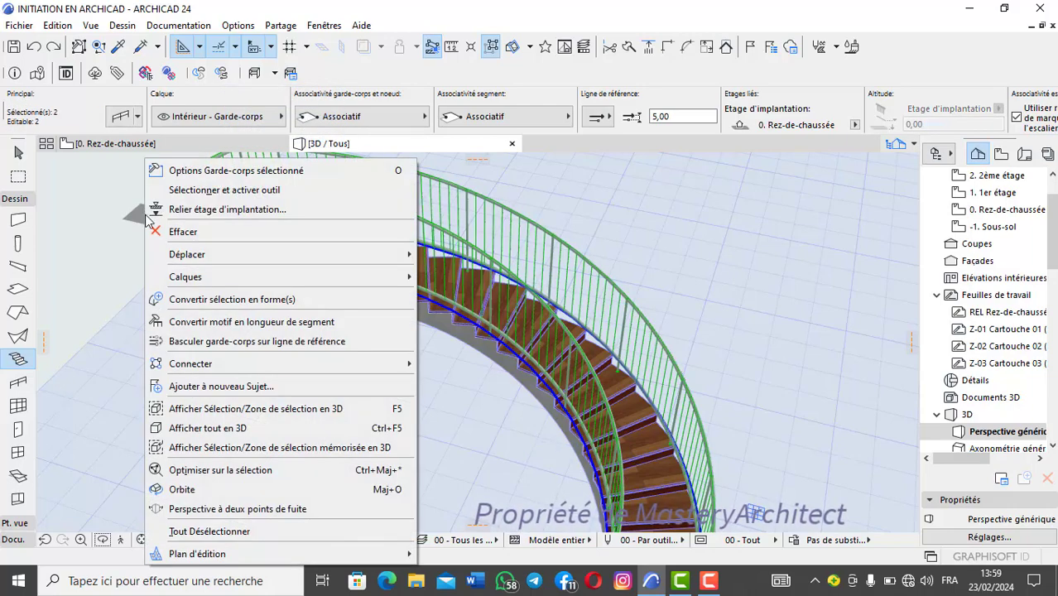
pyautogui.click(199, 235)
pyautogui.press('Delete')
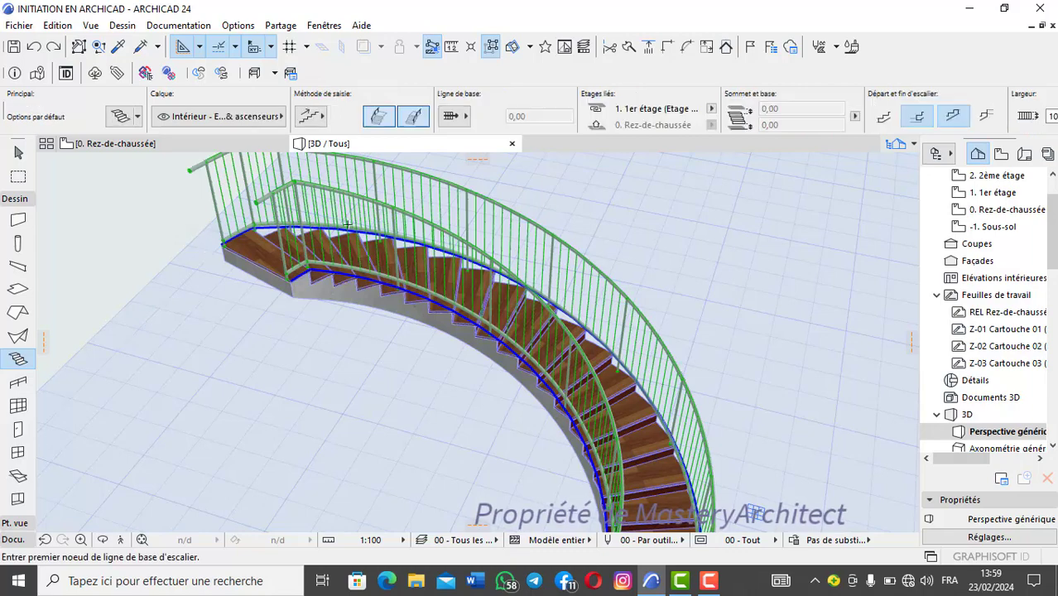
pyautogui.scroll(-2, 455, 286)
pyautogui.moveTo(457, 297); pyautogui.dragTo(414, 266, button='middle')
pyautogui.scroll(2, 389, 257)
pyautogui.scroll(-2, 391, 256)
pyautogui.scroll(2, 414, 266)
pyautogui.scroll(-2, 414, 266)
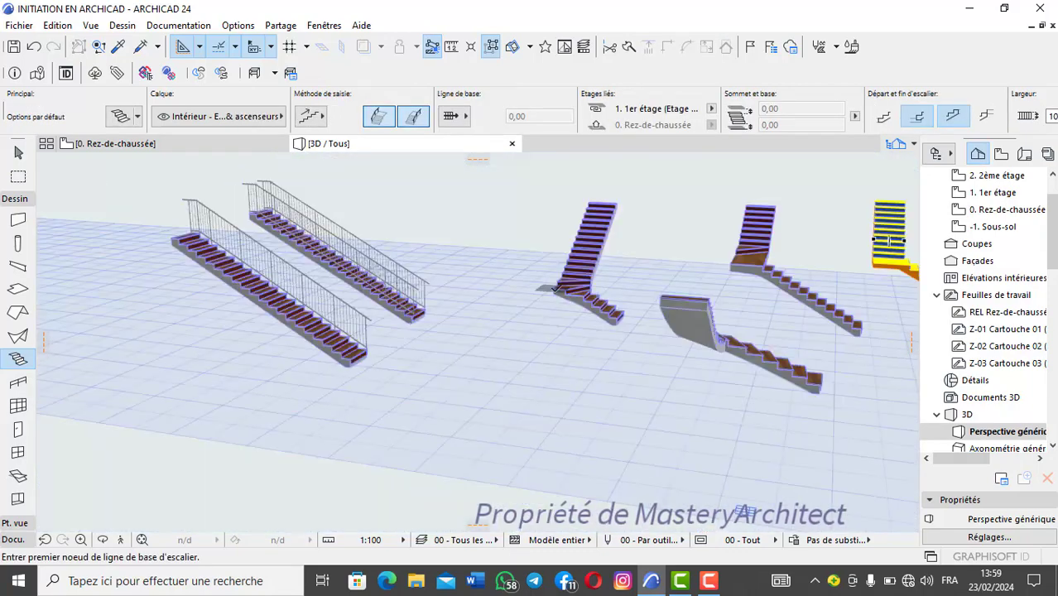
# Step: Review the stair tool's default settings, covering geometry, rules, structure, finish and plan display options, without changing any of them
pyautogui.scroll(2, 471, 332)
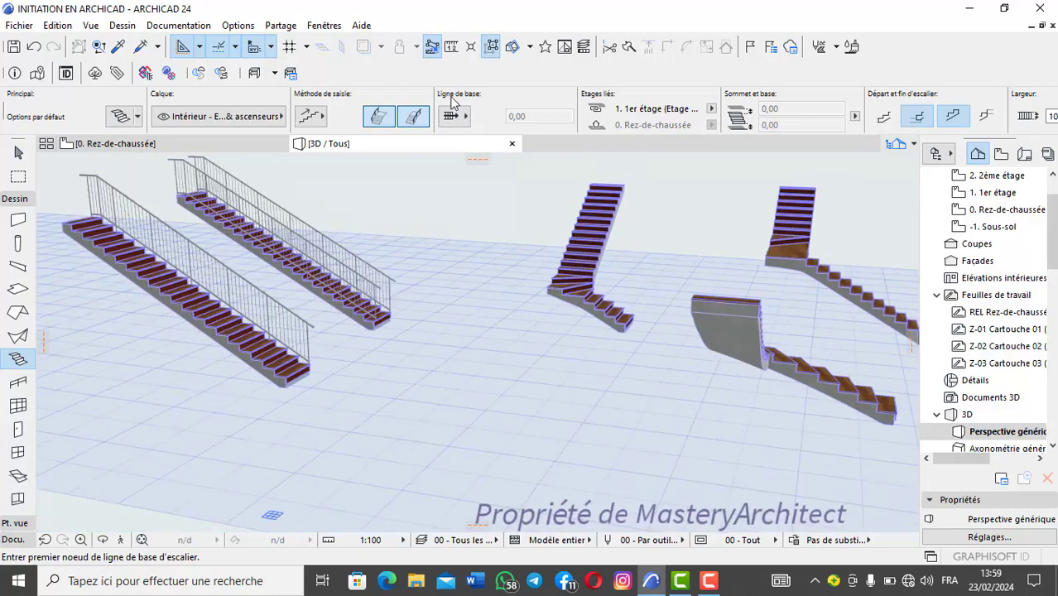
pyautogui.click(133, 119)
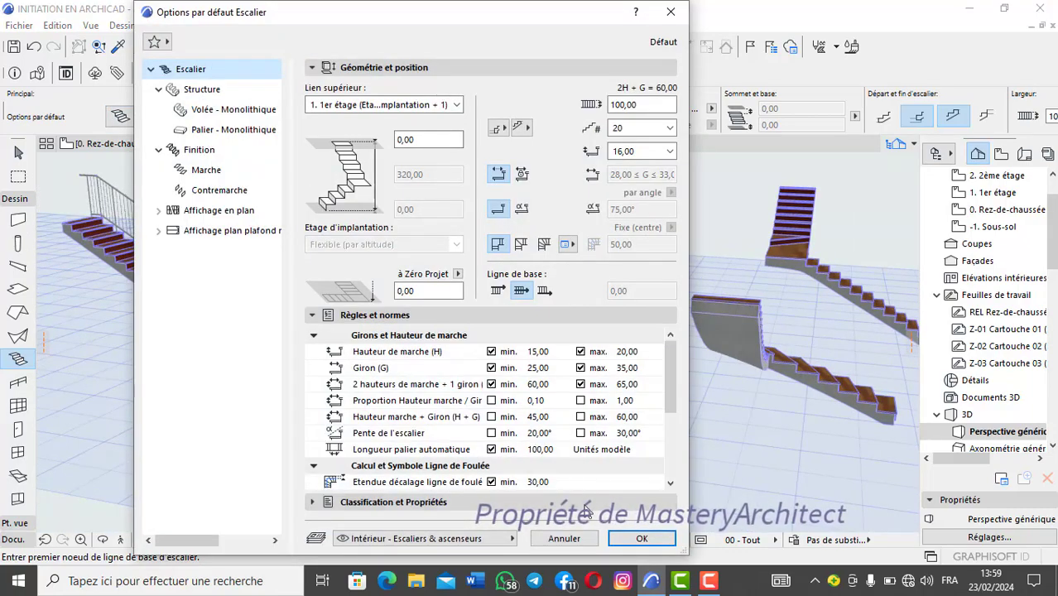
pyautogui.click(630, 538)
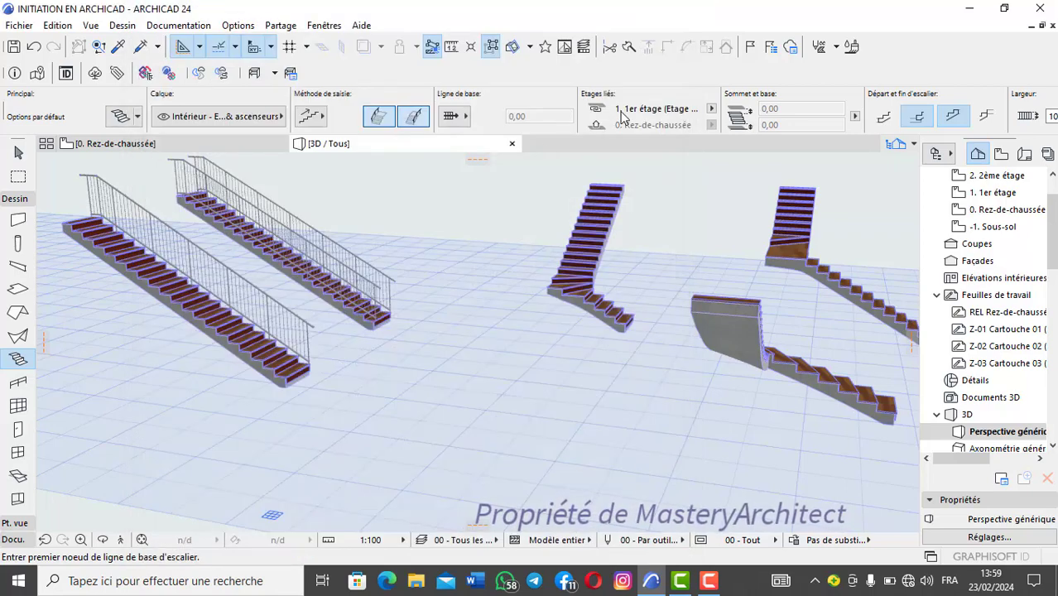
pyautogui.scroll(-10, 634, 110)
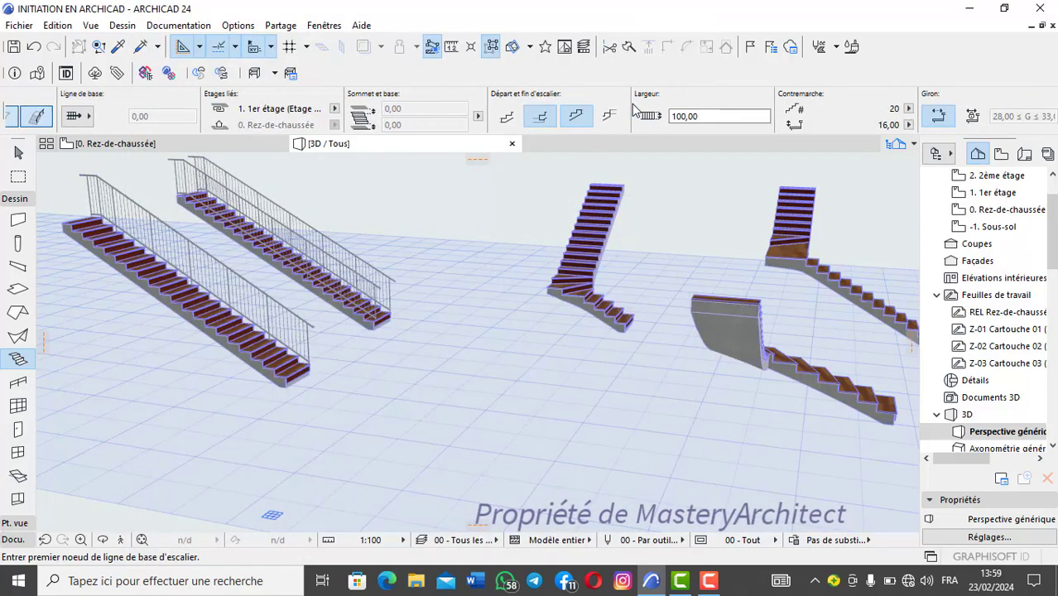
pyautogui.scroll(-15, 634, 110)
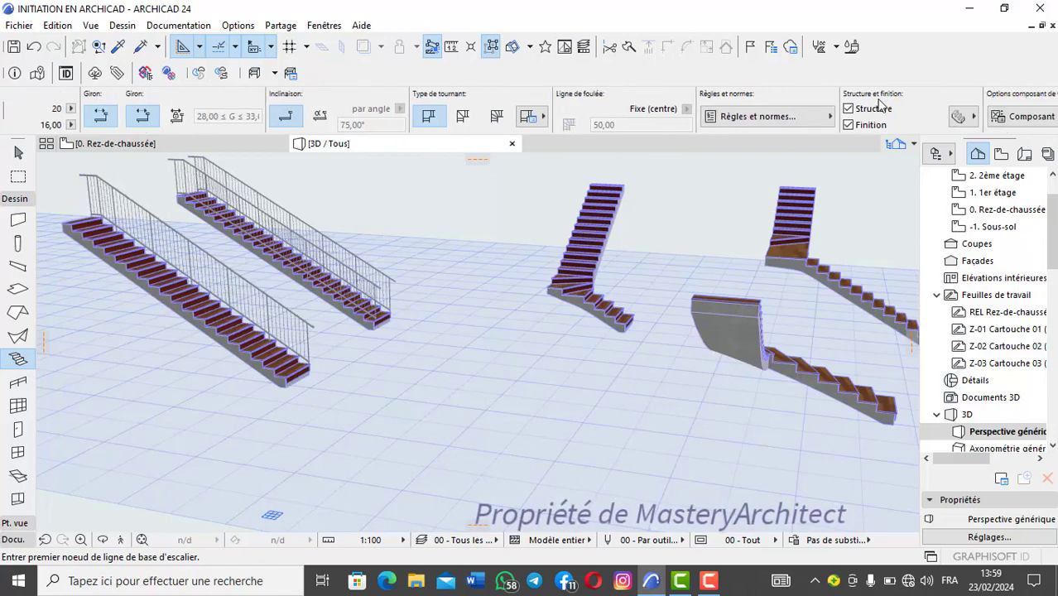
pyautogui.scroll(-15, 900, 108)
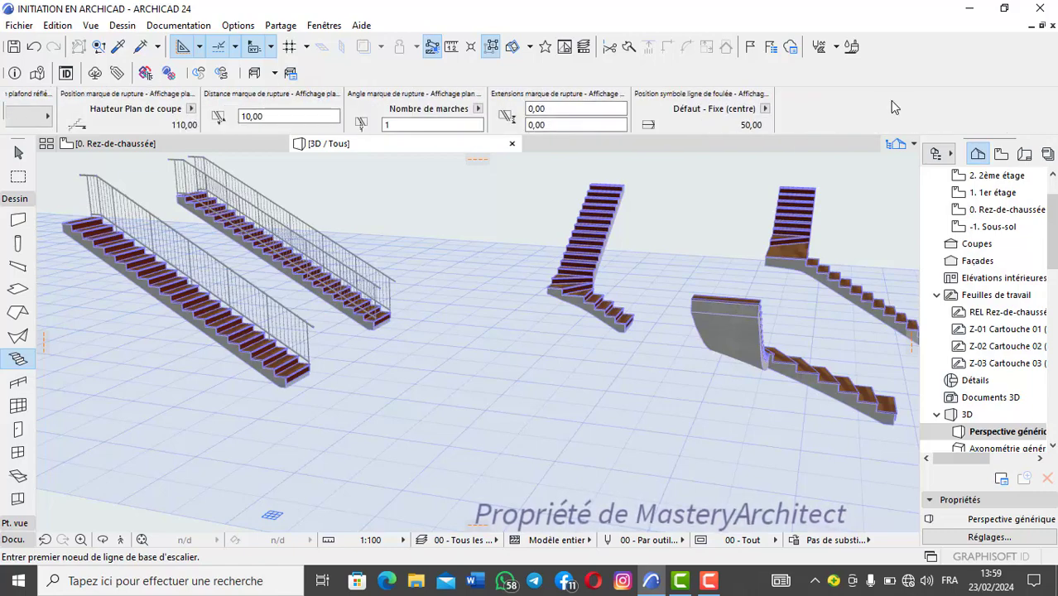
pyautogui.scroll(-15, 790, 119)
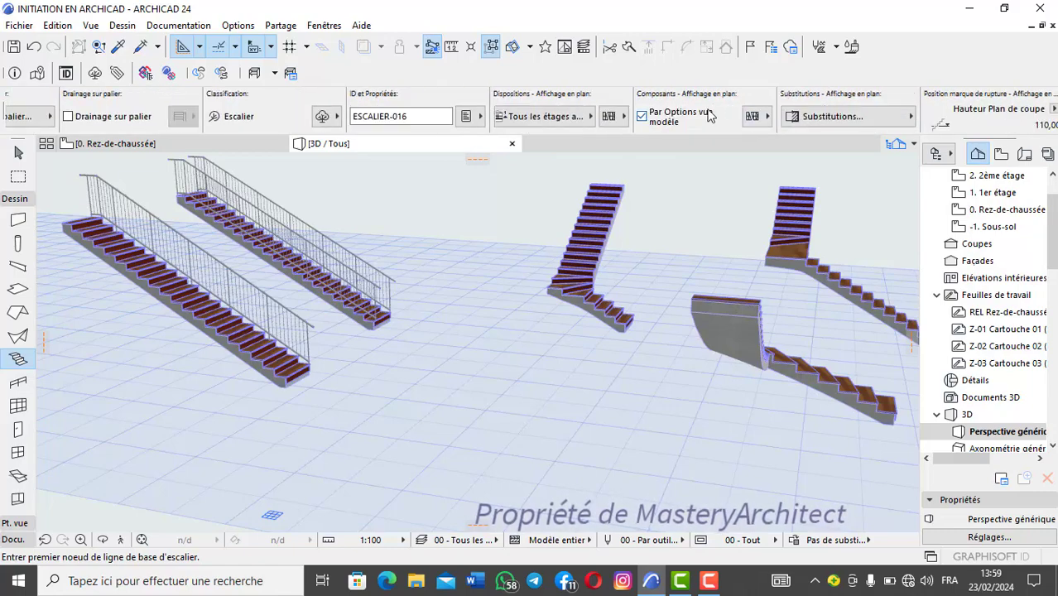
pyautogui.scroll(-15, 677, 117)
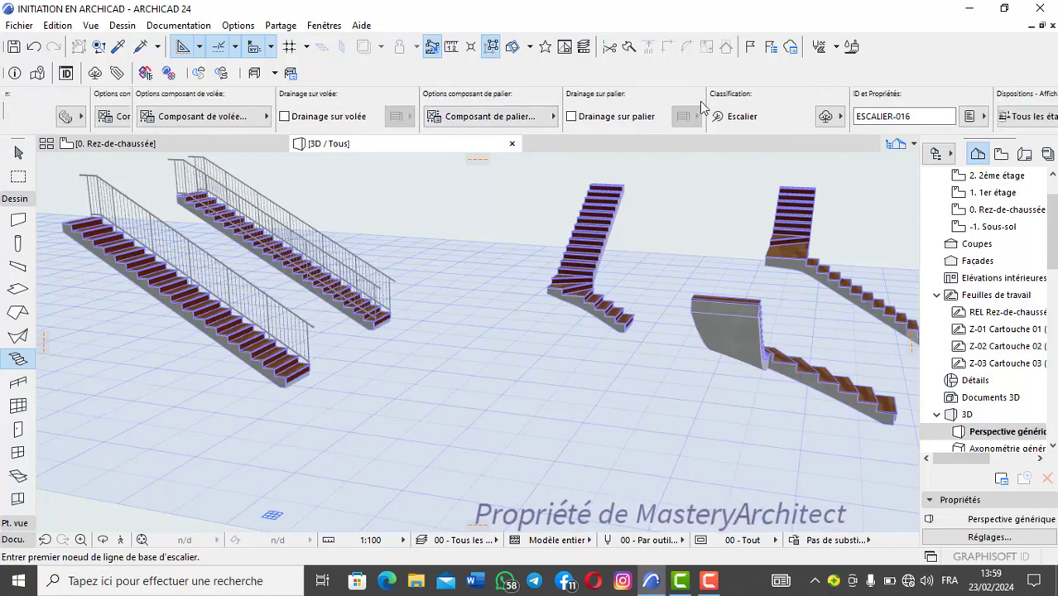
pyautogui.scroll(-10, 580, 106)
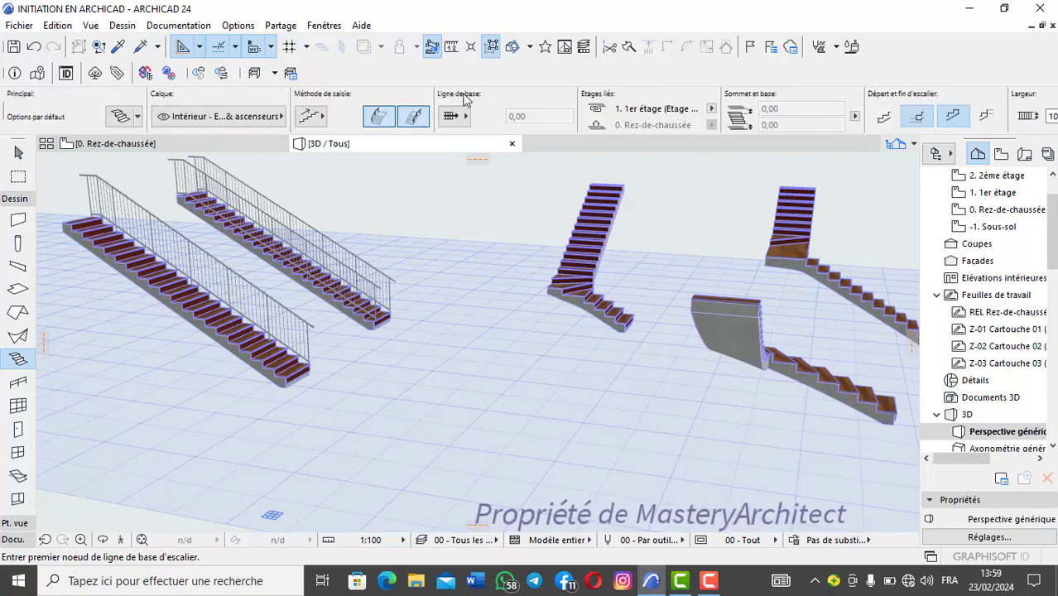
pyautogui.scroll(-12, 393, 113)
pyautogui.scroll(5, 356, 116)
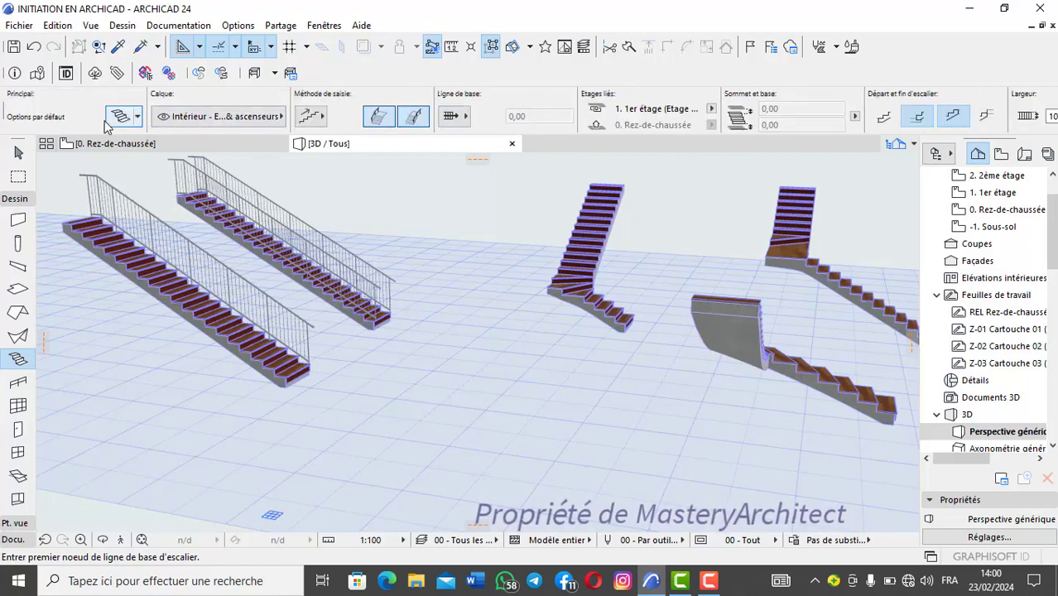
pyautogui.hotkey('ctrl', 't')
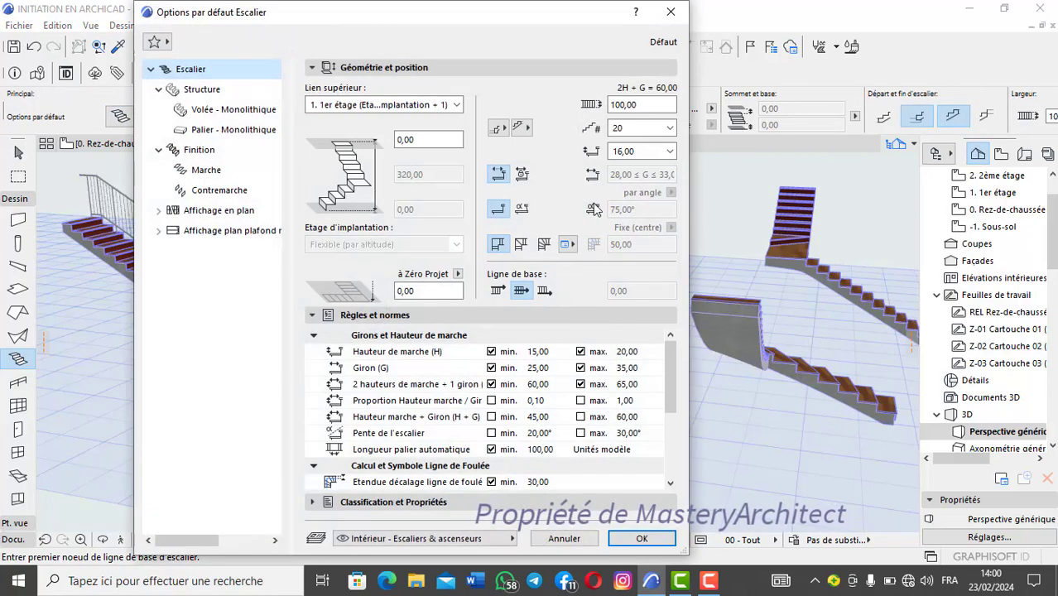
pyautogui.press('Escape')
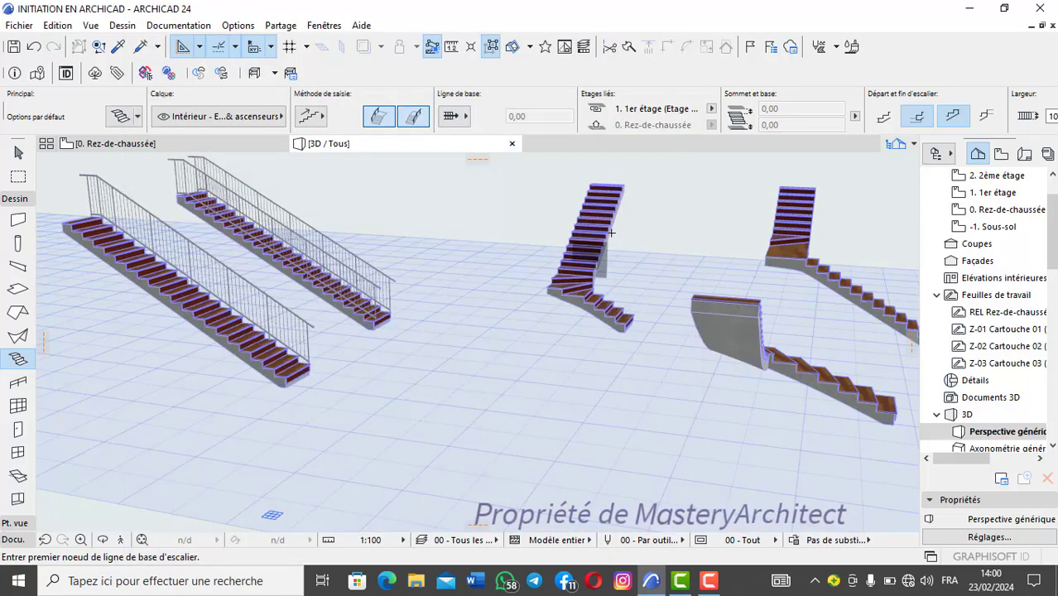
# Step: Change the flight structure of the L-shaped winder stair nearest the railed straight stairs to Limons seulement (stringers only)
pyautogui.scroll(5, 612, 233)
pyautogui.scroll(-3, 571, 265)
pyautogui.keyDown('shift'); pyautogui.click(530, 315); pyautogui.keyUp('shift')
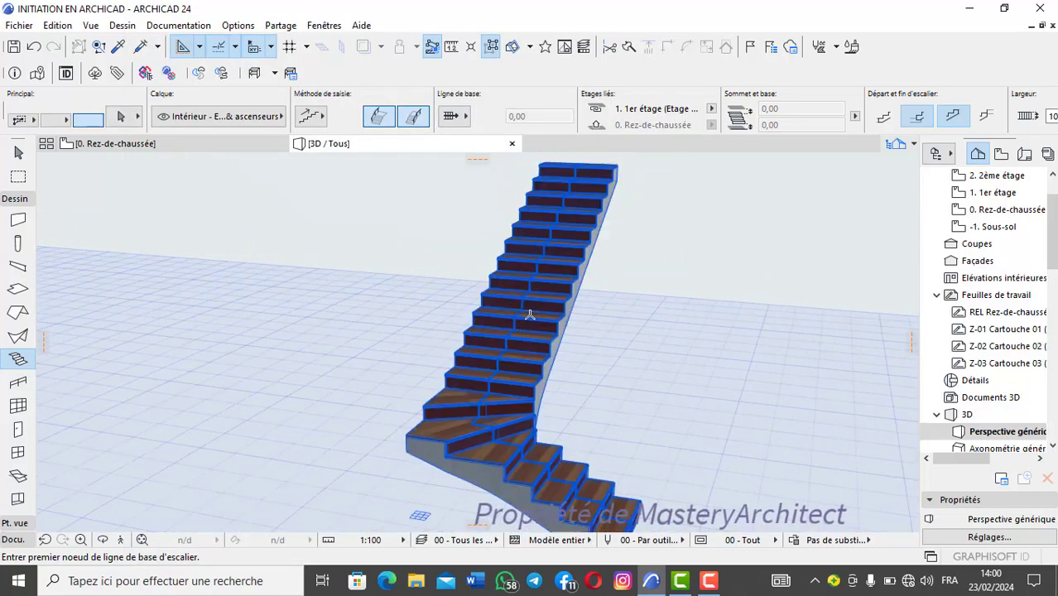
pyautogui.keyDown('shift'); pyautogui.click(530, 314); pyautogui.keyUp('shift')
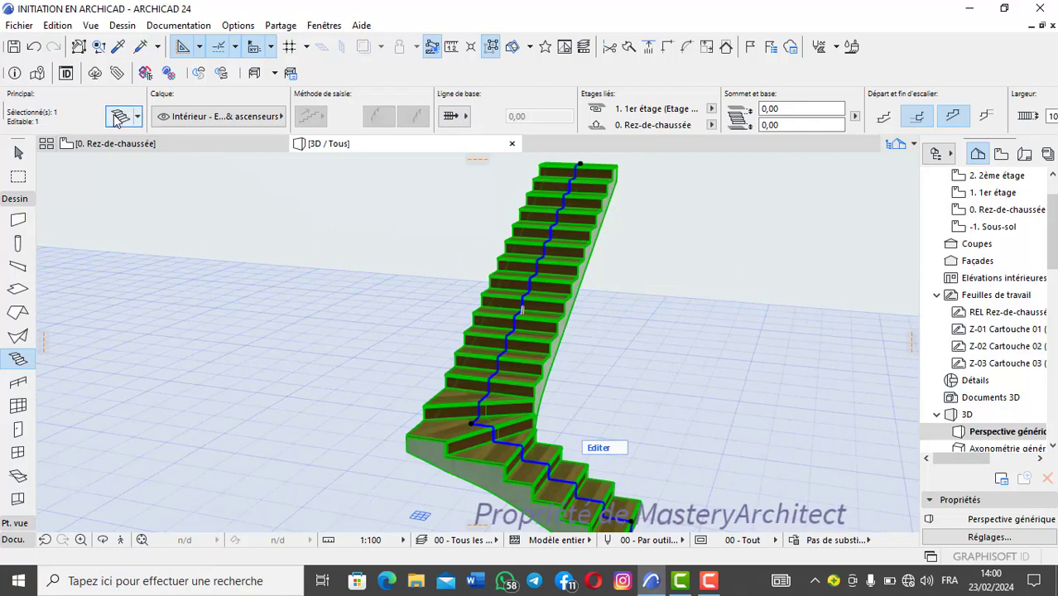
pyautogui.click(117, 119)
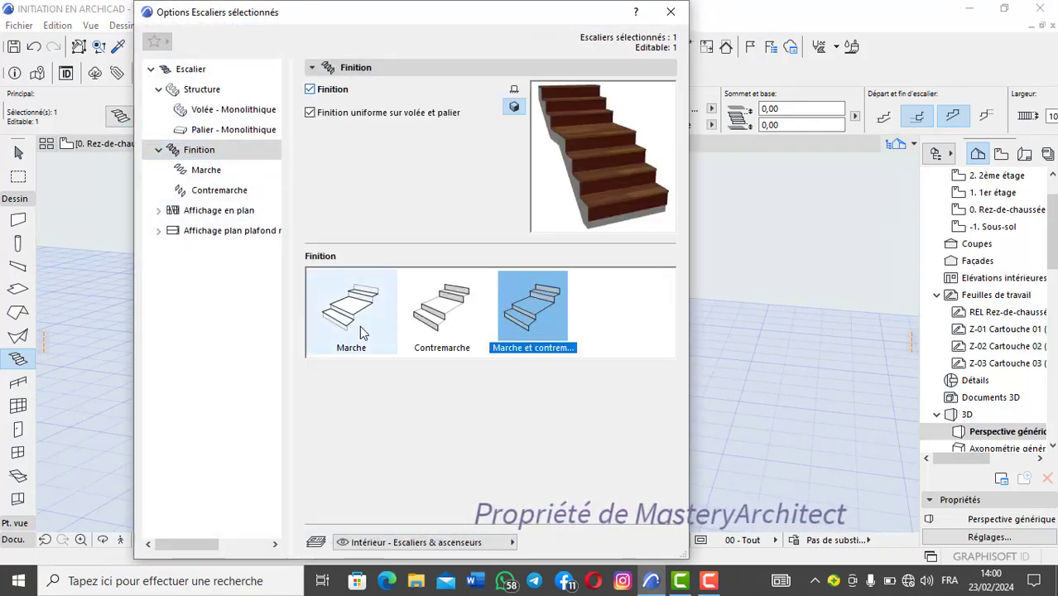
pyautogui.click(207, 89)
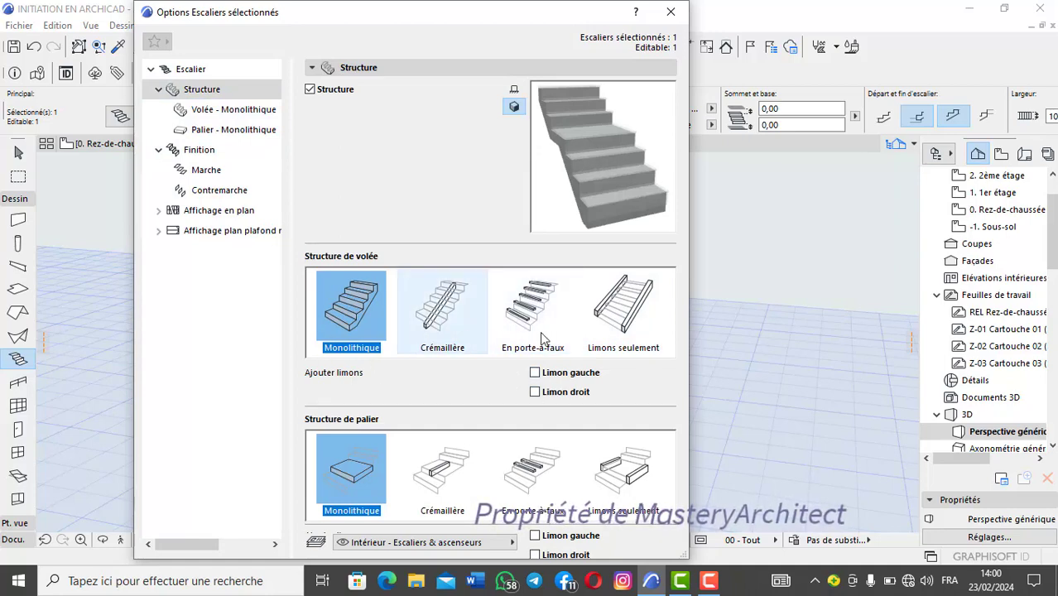
pyautogui.click(623, 326)
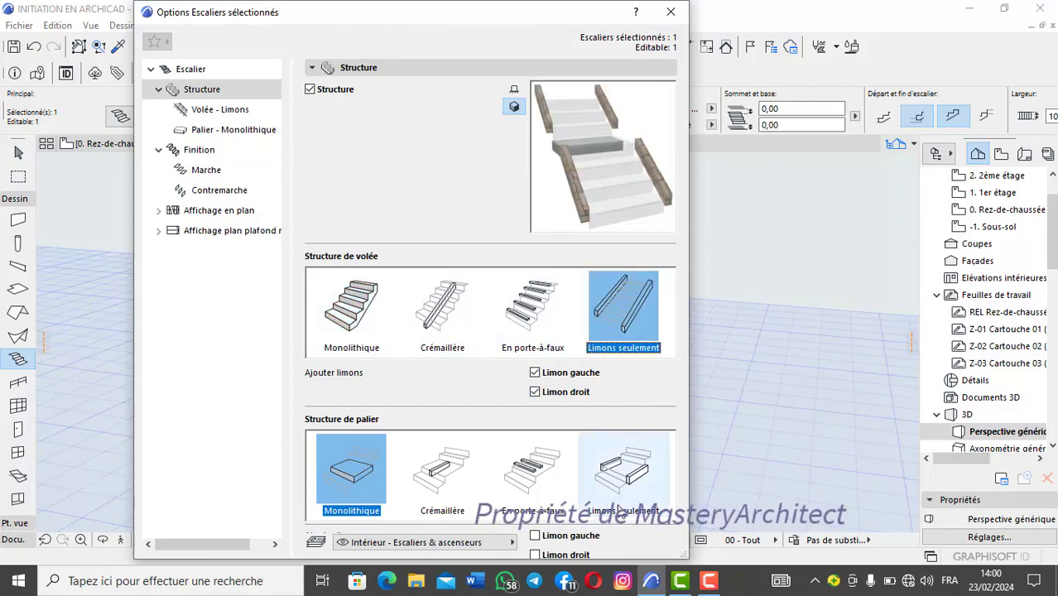
pyautogui.press('Return')
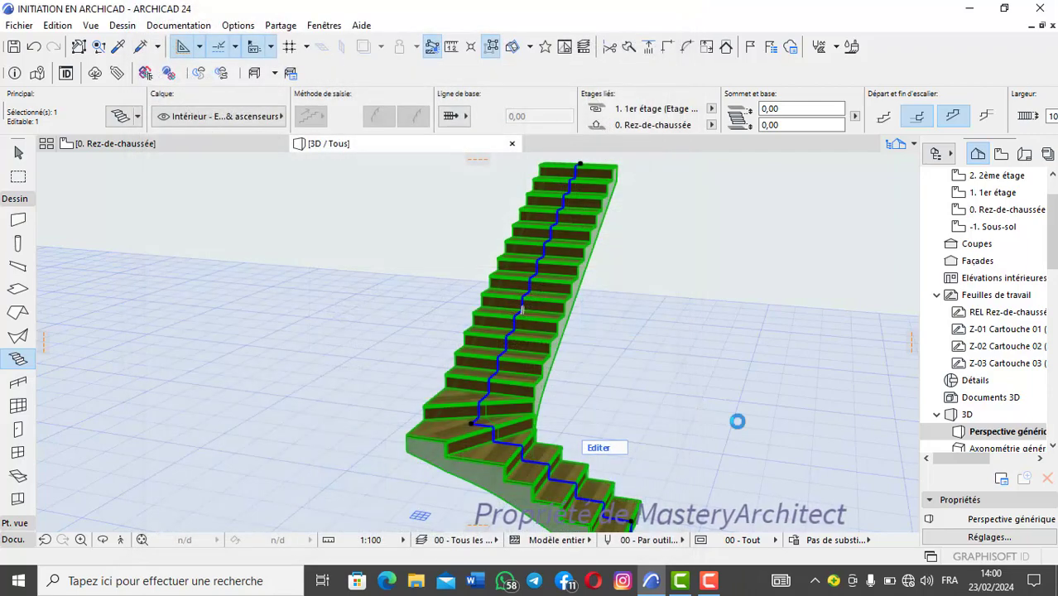
# Step: Orbit around the L-shaped winder stair to inspect its side stringers and treads from several angles
pyautogui.scroll(2, 538, 341)
pyautogui.scroll(-3, 539, 342)
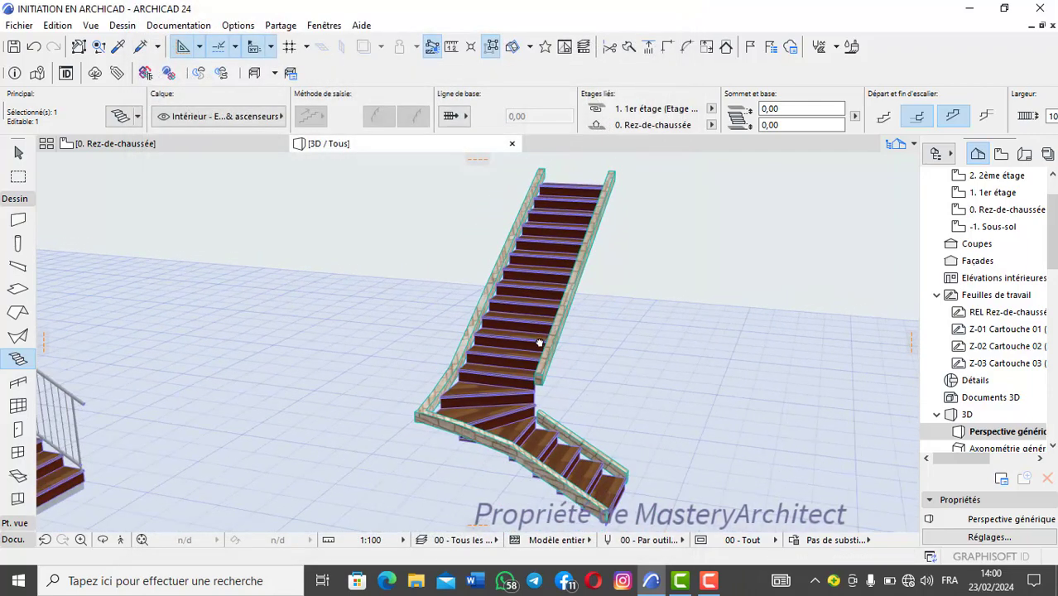
pyautogui.keyDown('shift'); pyautogui.moveTo(539, 342); pyautogui.dragTo(596, 324, button='middle'); pyautogui.keyUp('shift')
pyautogui.scroll(2, 596, 324)
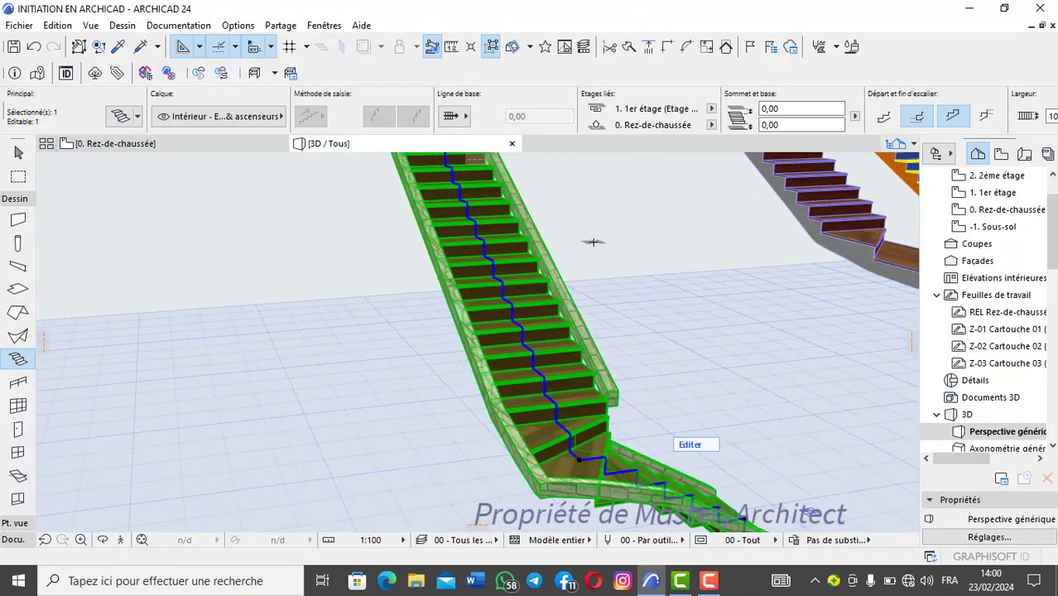
pyautogui.press('Escape')
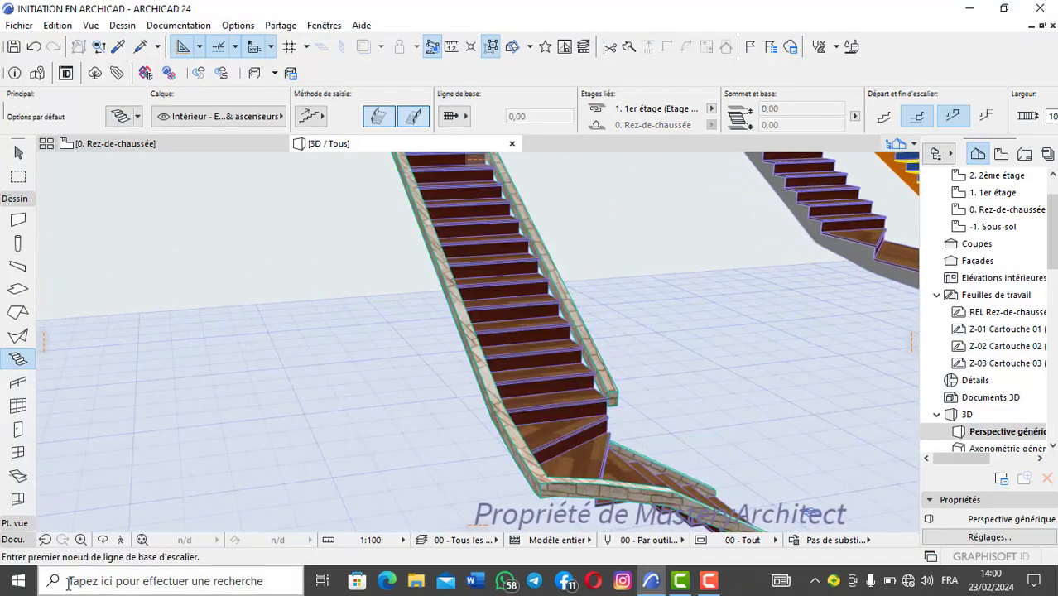
pyautogui.click(102, 540)
pyautogui.moveTo(540, 321); pyautogui.dragTo(252, 375)
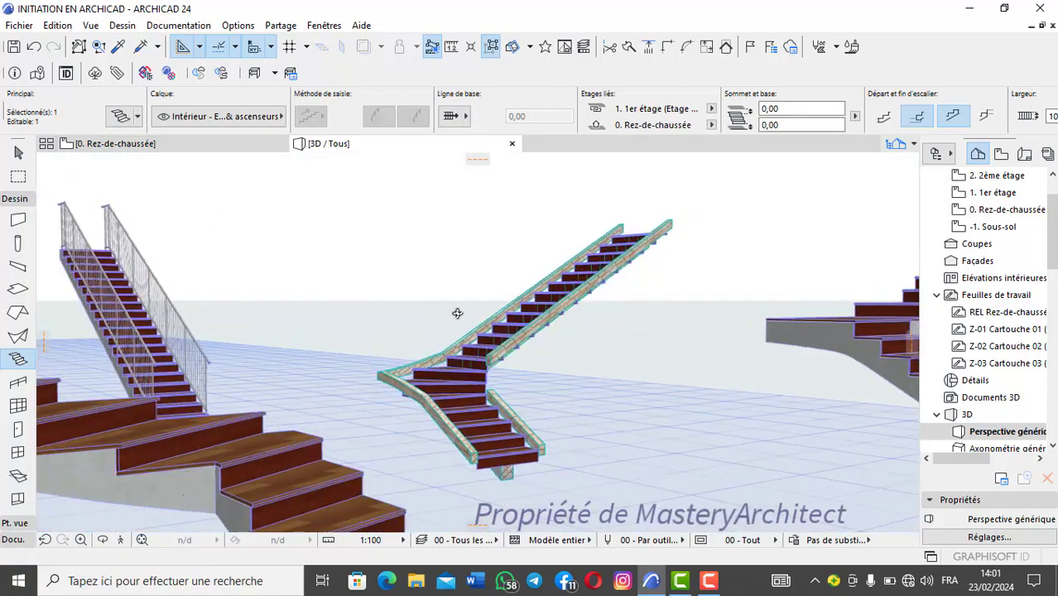
pyautogui.keyDown('shift'); pyautogui.moveTo(456, 312); pyautogui.dragTo(430, 305, button='middle'); pyautogui.keyUp('shift')
# Step: Examine the treads, risers and structure of the curved stair without railings, both up close and from a distance
pyautogui.scroll(-3, 182, 320)
pyautogui.scroll(5, 479, 203)
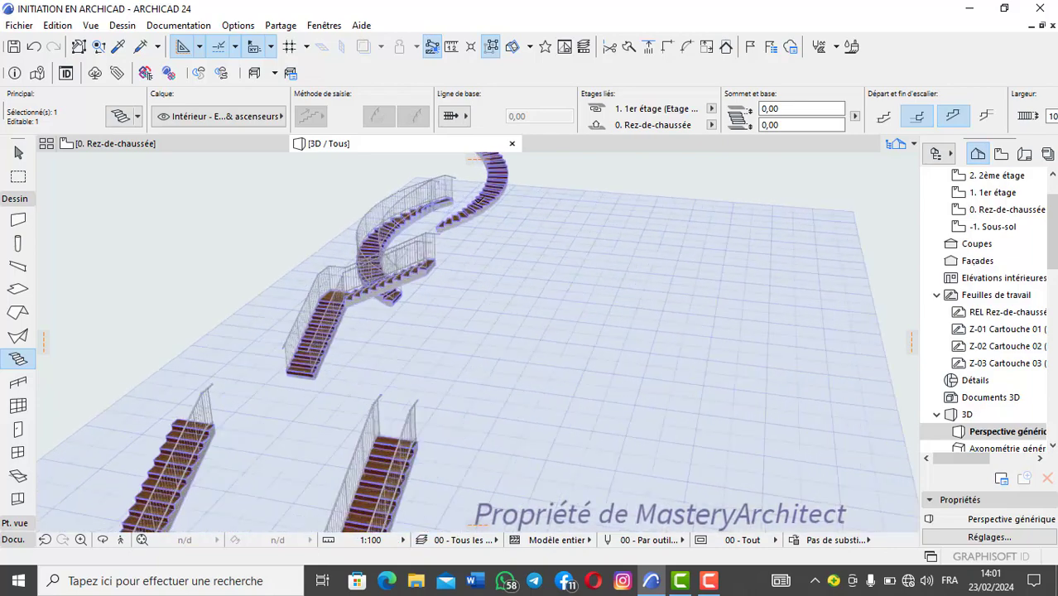
pyautogui.moveTo(486, 217); pyautogui.dragTo(487, 296, button='middle')
pyautogui.scroll(3, 497, 282)
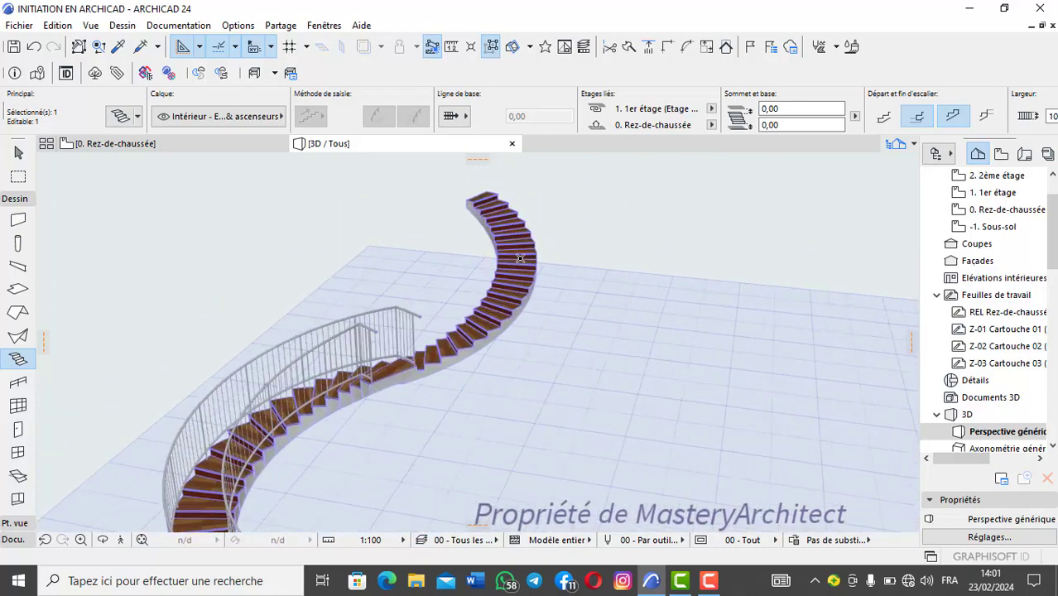
pyautogui.scroll(6, 489, 291)
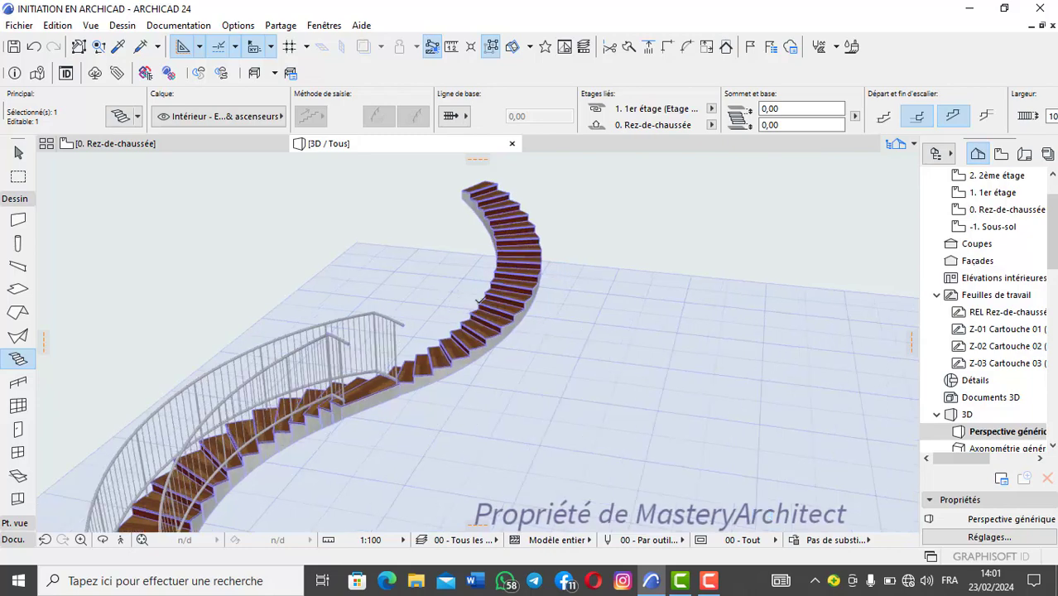
pyautogui.scroll(8, 482, 302)
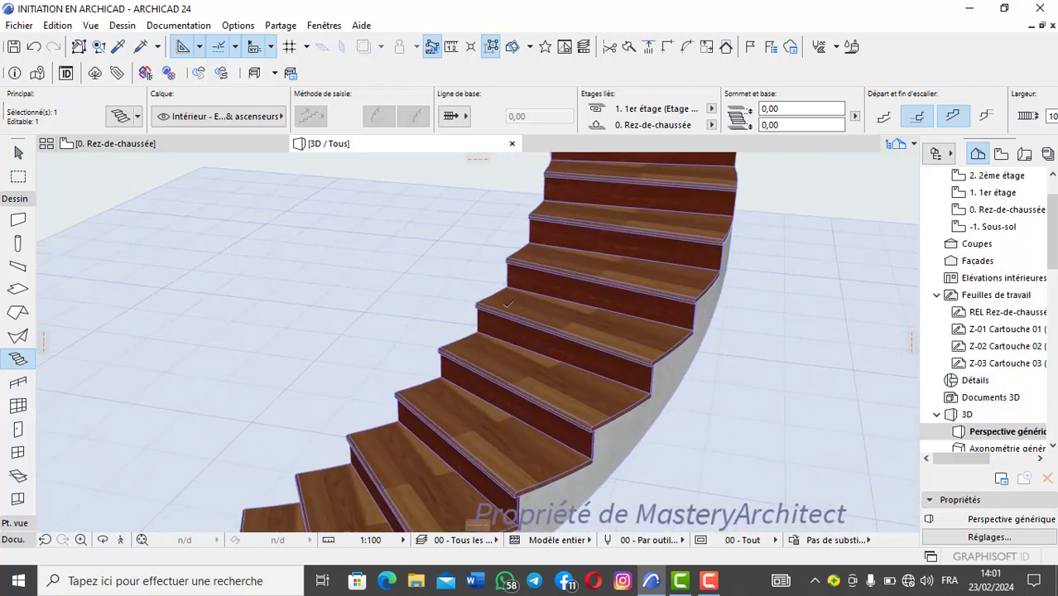
pyautogui.scroll(-9, 505, 310)
pyautogui.scroll(3, 520, 319)
pyautogui.scroll(6, 520, 317)
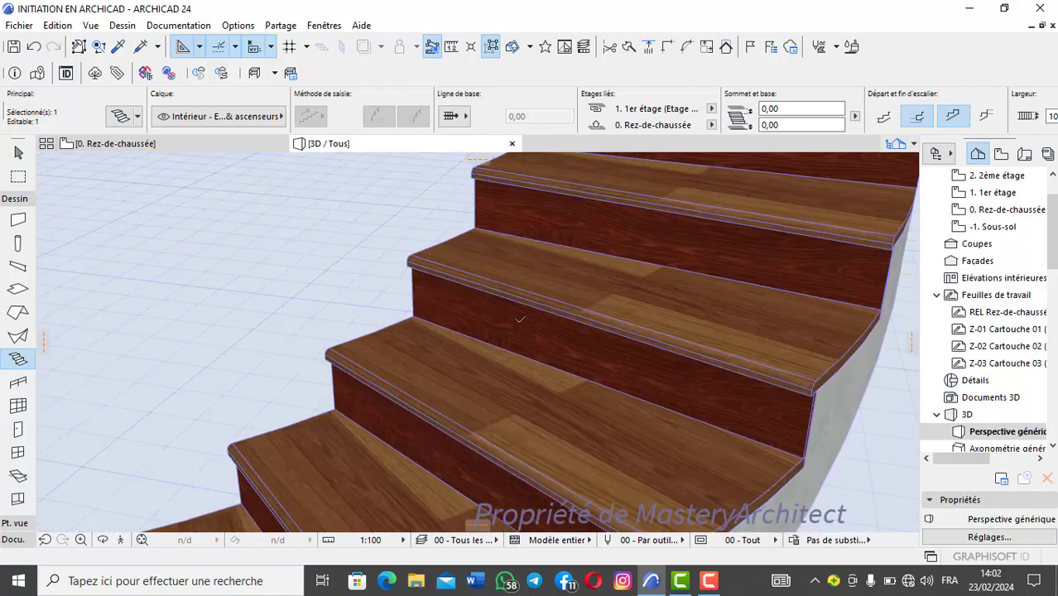
pyautogui.scroll(-7, 520, 315)
pyautogui.scroll(2, 522, 315)
pyautogui.scroll(-3, 522, 316)
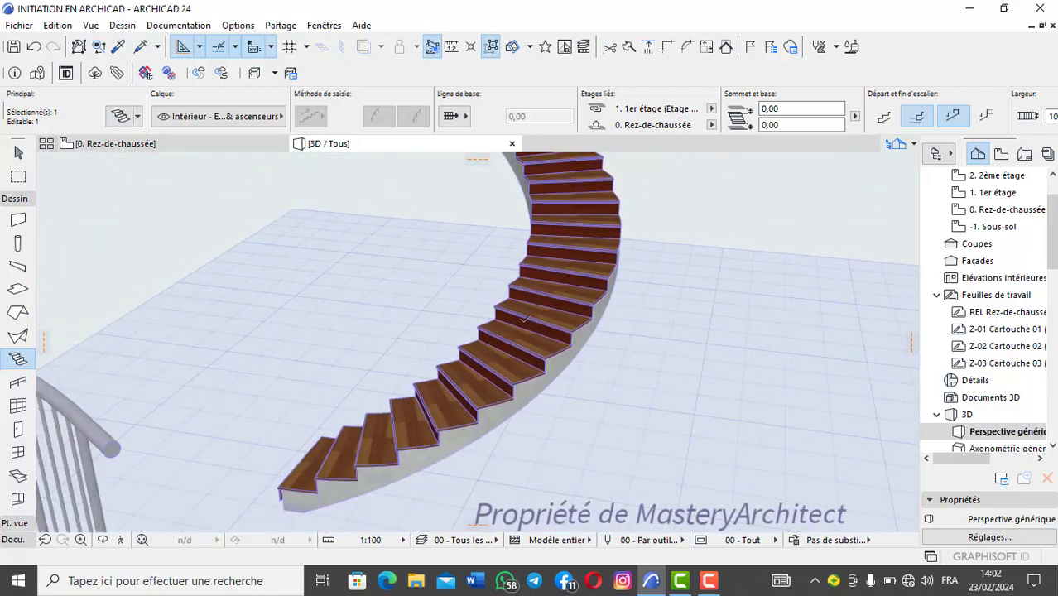